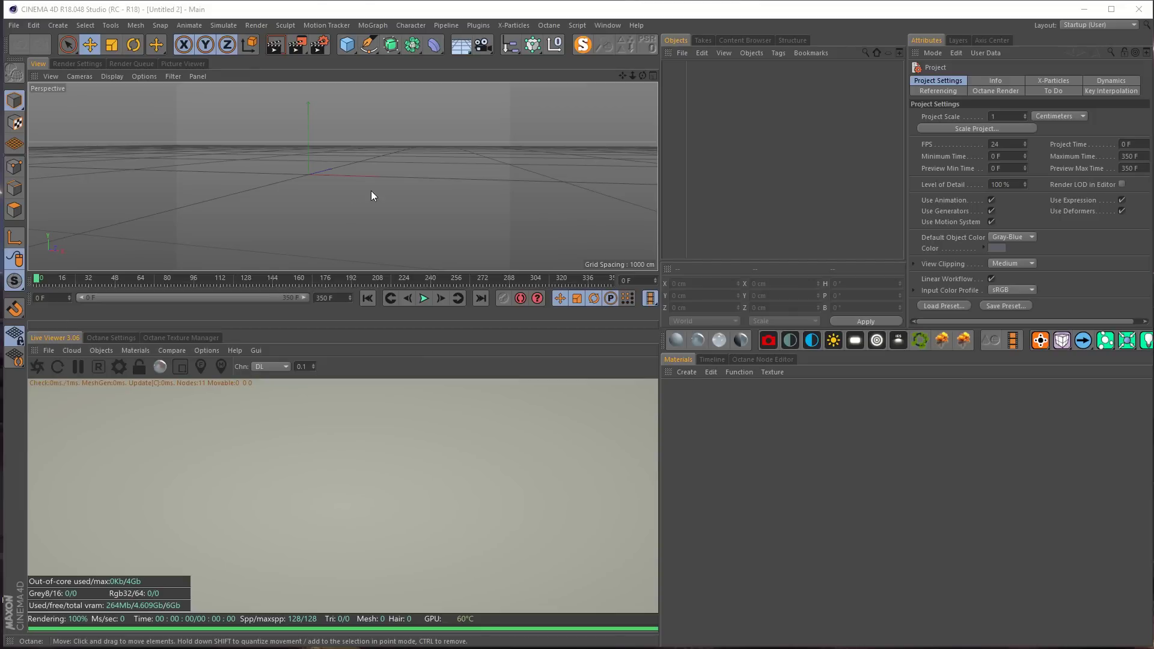
Add a Plane primitive to the empty scene and frame it in the perspective view
middle_click_drag(386, 189, 381, 192, "alt")
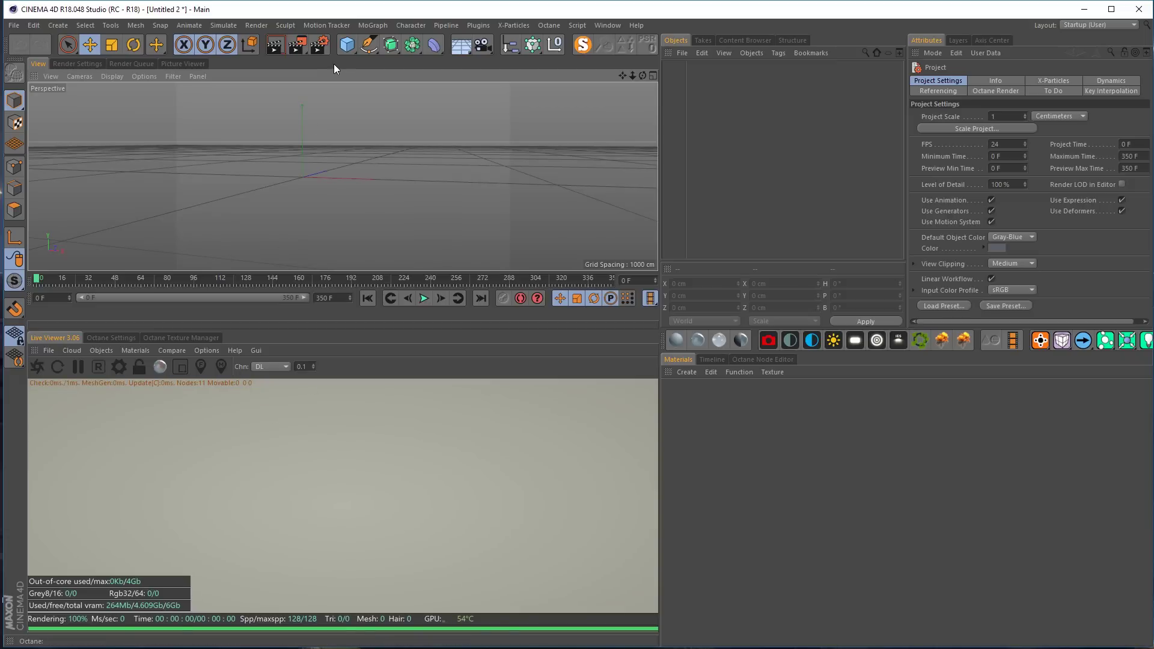
left_click(346, 45)
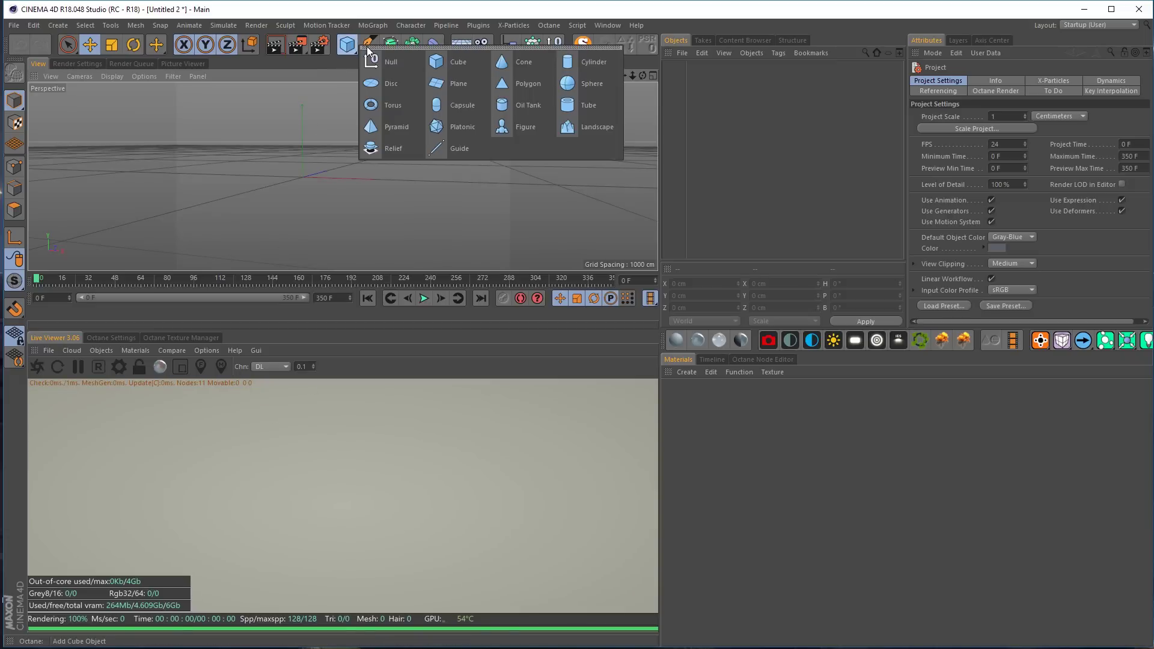
left_click(471, 84)
left_click_drag(320, 177, 319, 183, "alt")
middle_click_drag(318, 183, 354, 159, "alt")
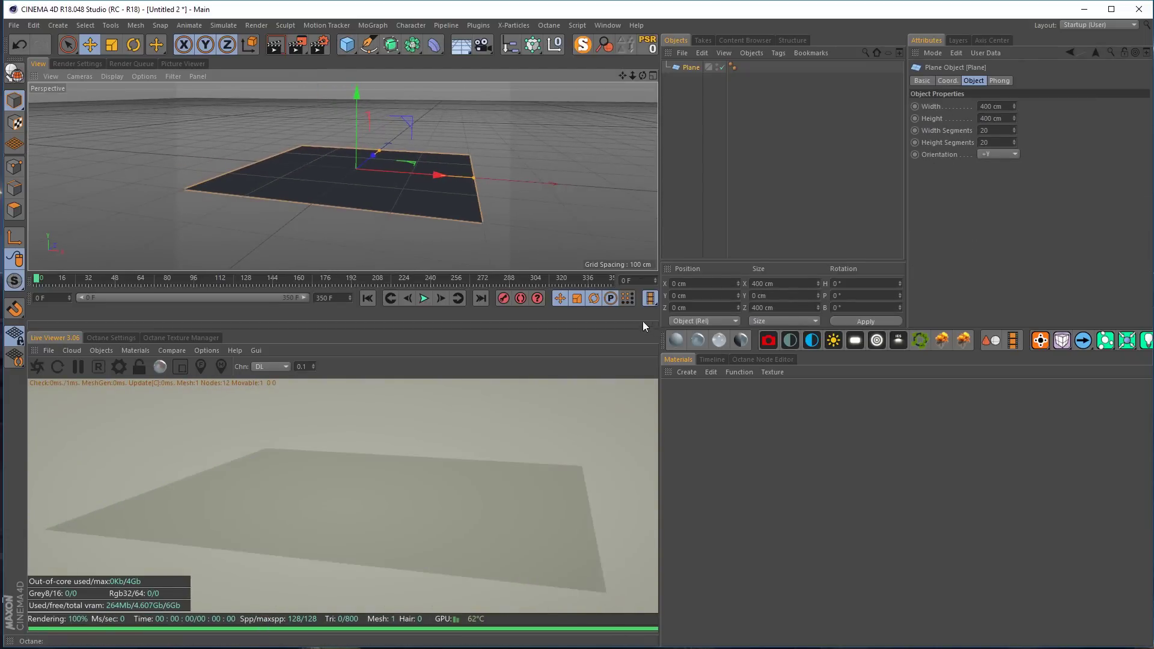
Create an Octane Diffuse material and assign it to the plane
left_click(677, 339)
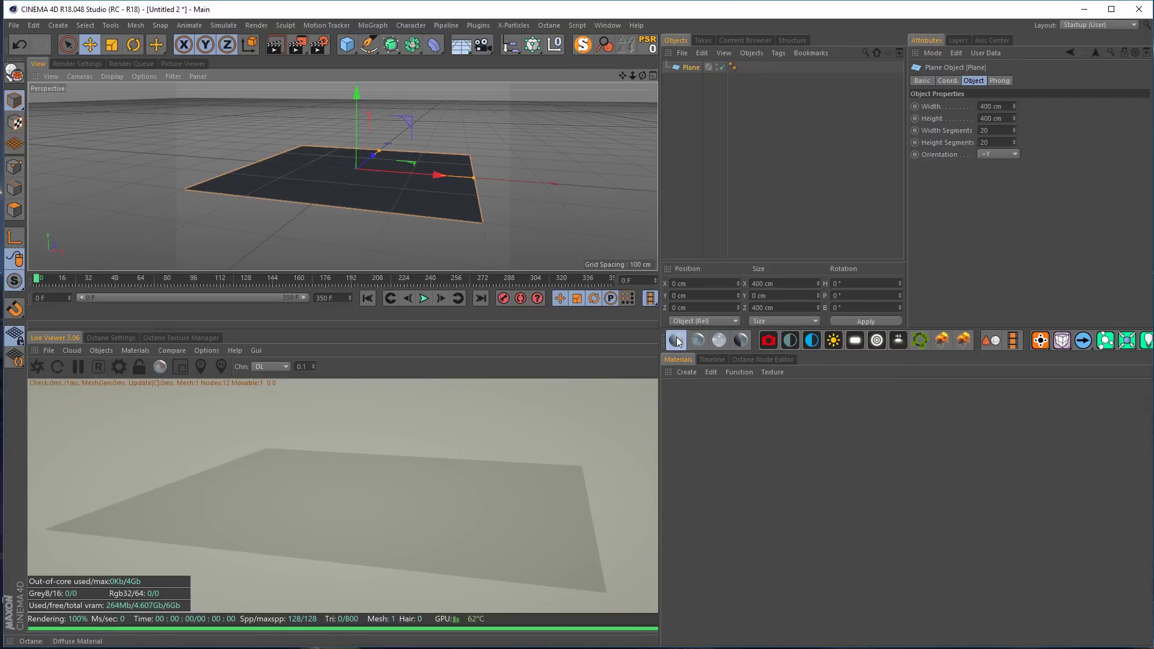
left_click(135, 350)
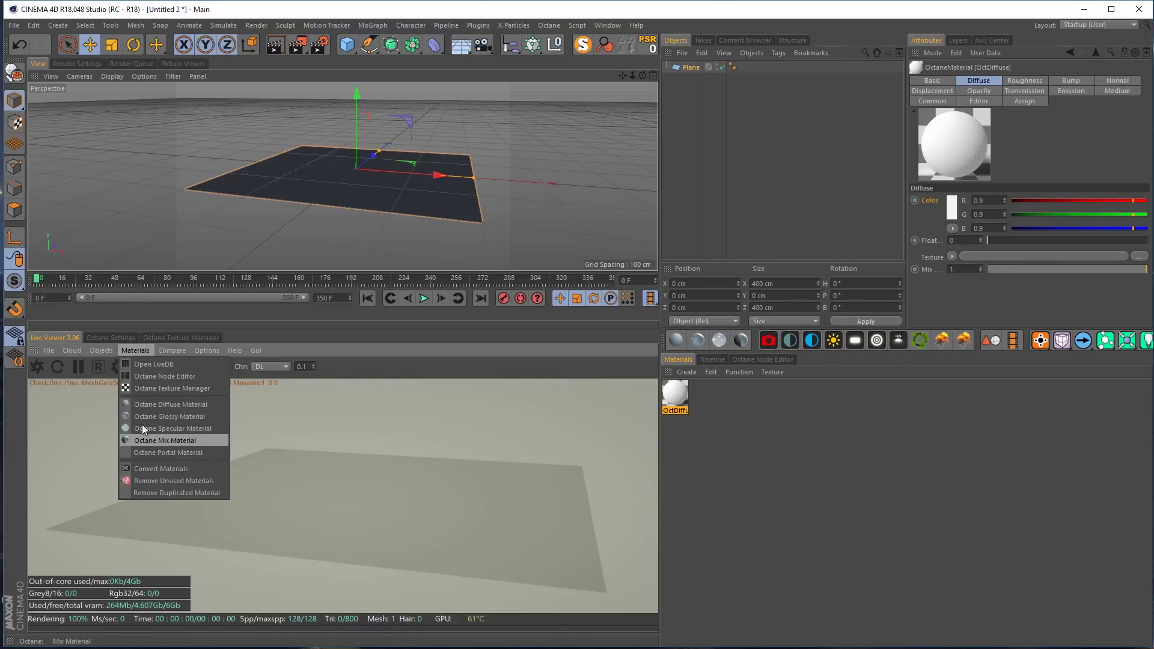
left_click(760, 429)
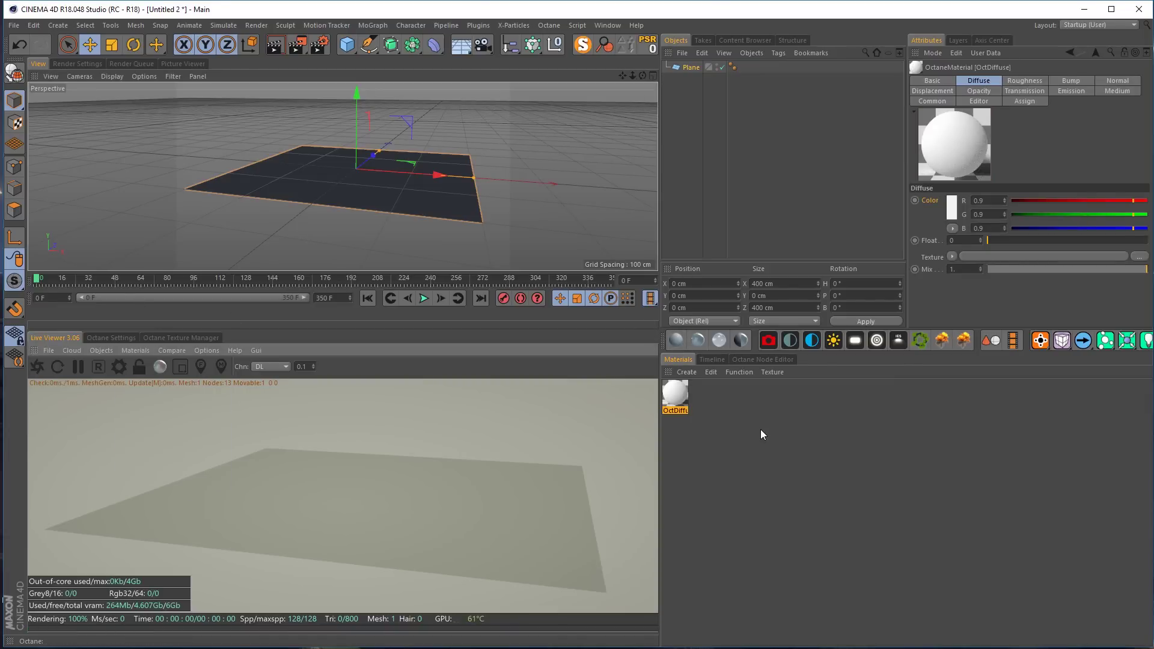
left_click(678, 392)
left_click_drag(696, 75, 694, 69)
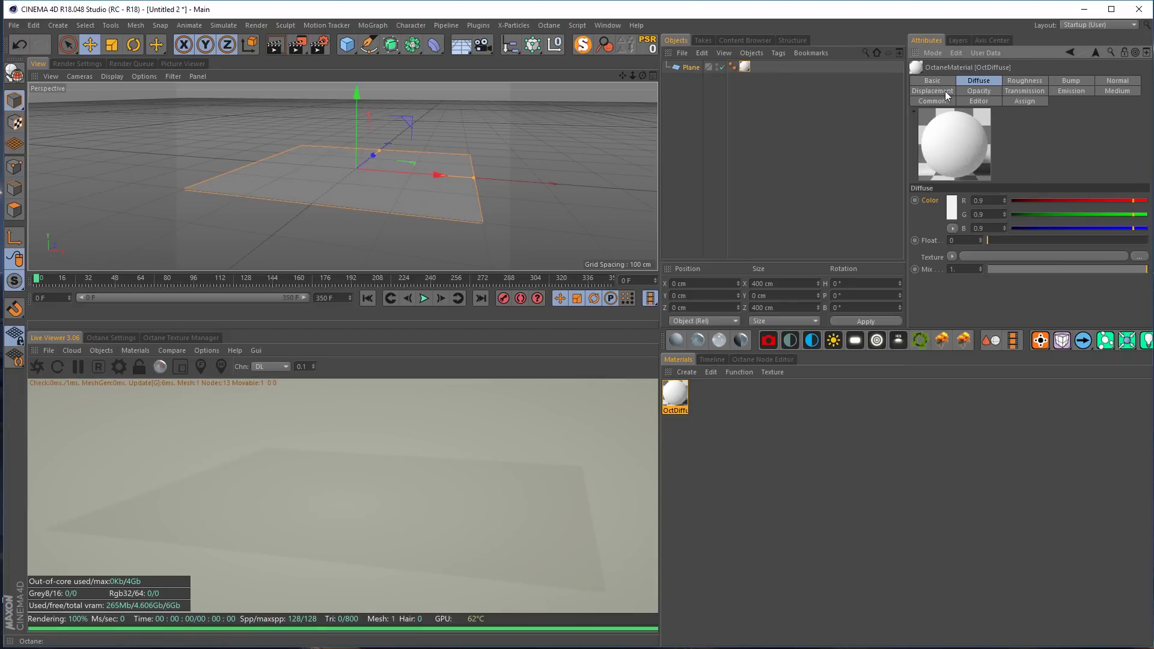
Add displacement to the diffuse material, load the material into the Octane Node Editor and line its Displacement node up with the matching input
left_click(937, 92)
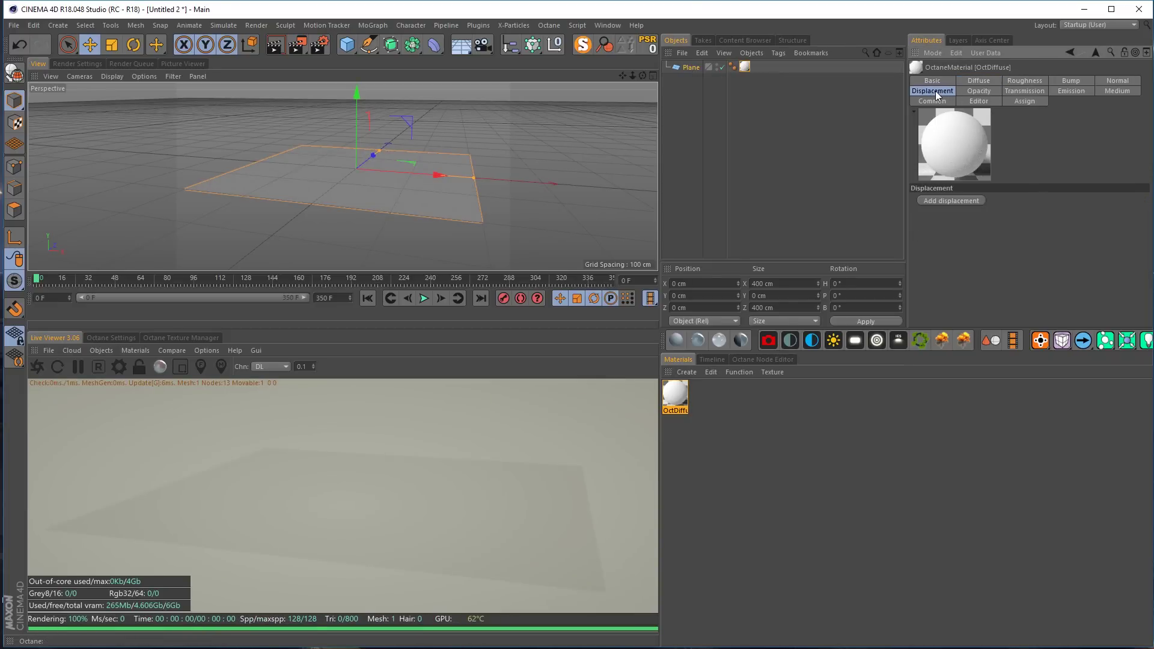
left_click(948, 203)
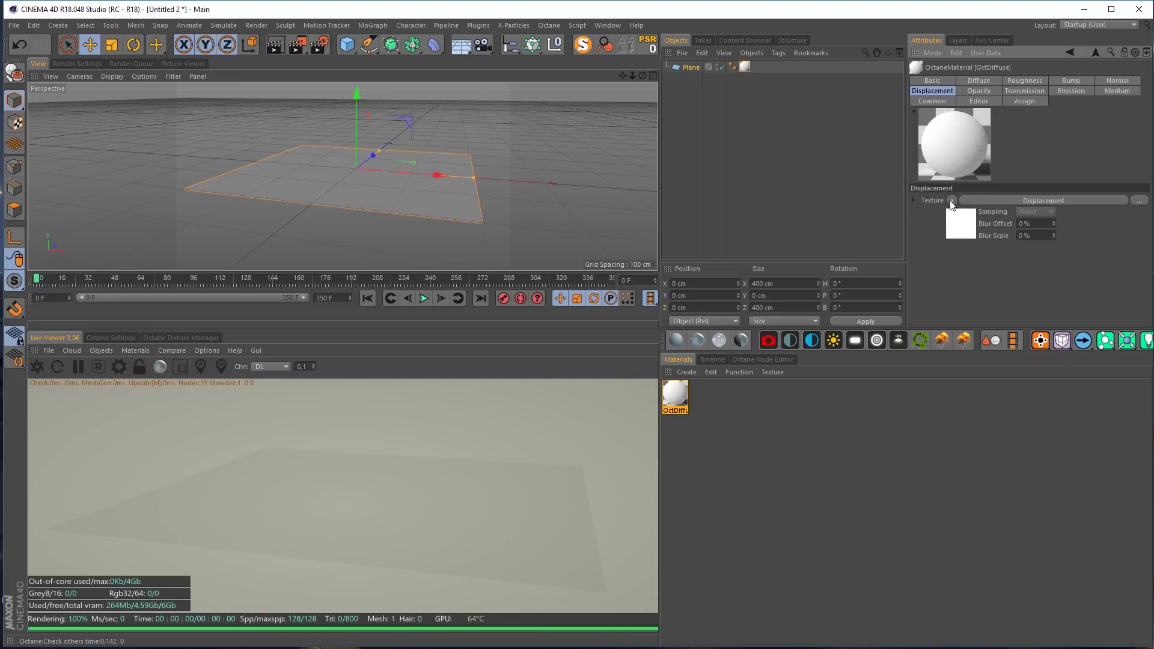
left_click(759, 364)
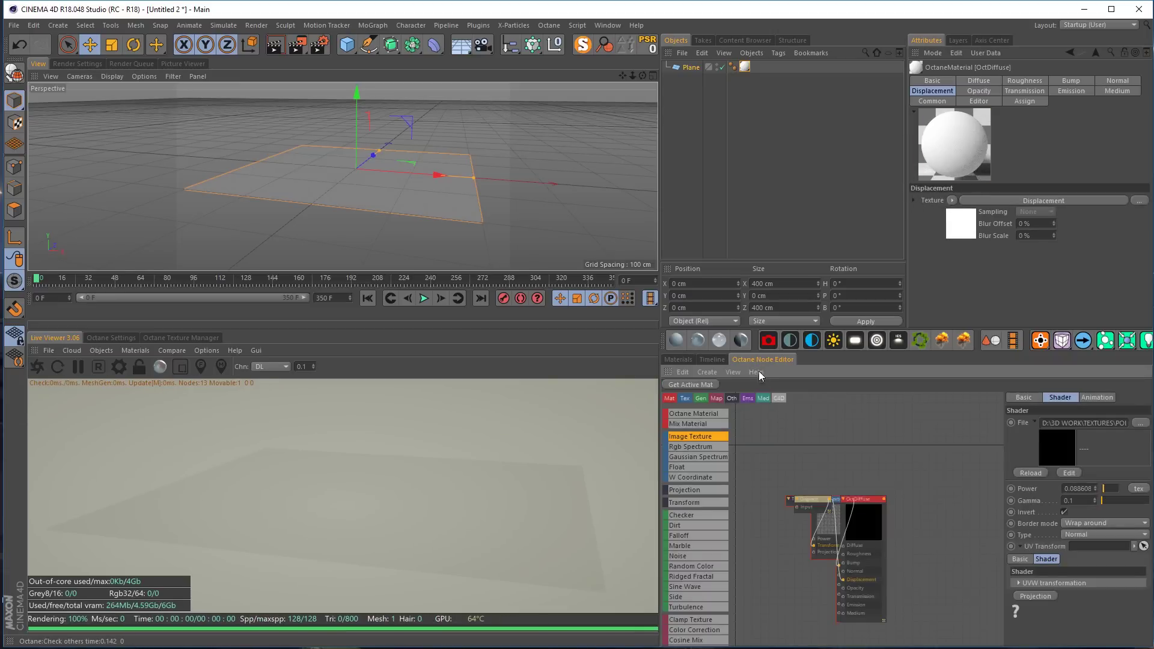
left_click(685, 384)
left_click_drag(843, 514, 876, 447)
scroll(872, 540, "up", 2)
scroll(873, 539, "up", 1)
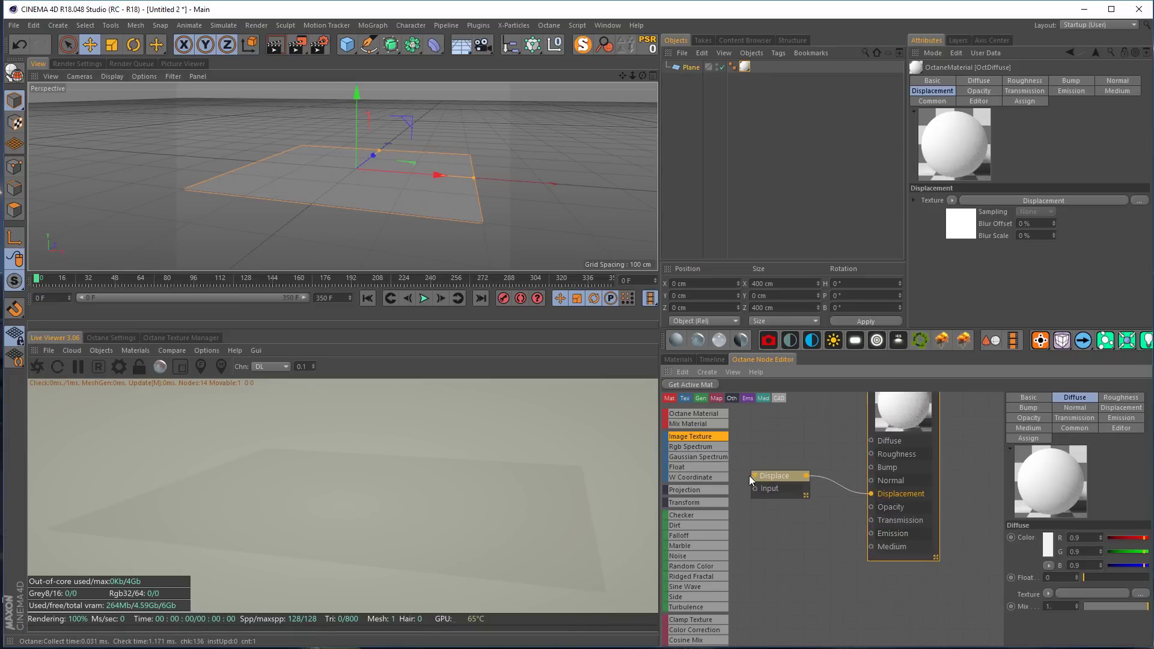
left_click_drag(769, 475, 783, 497)
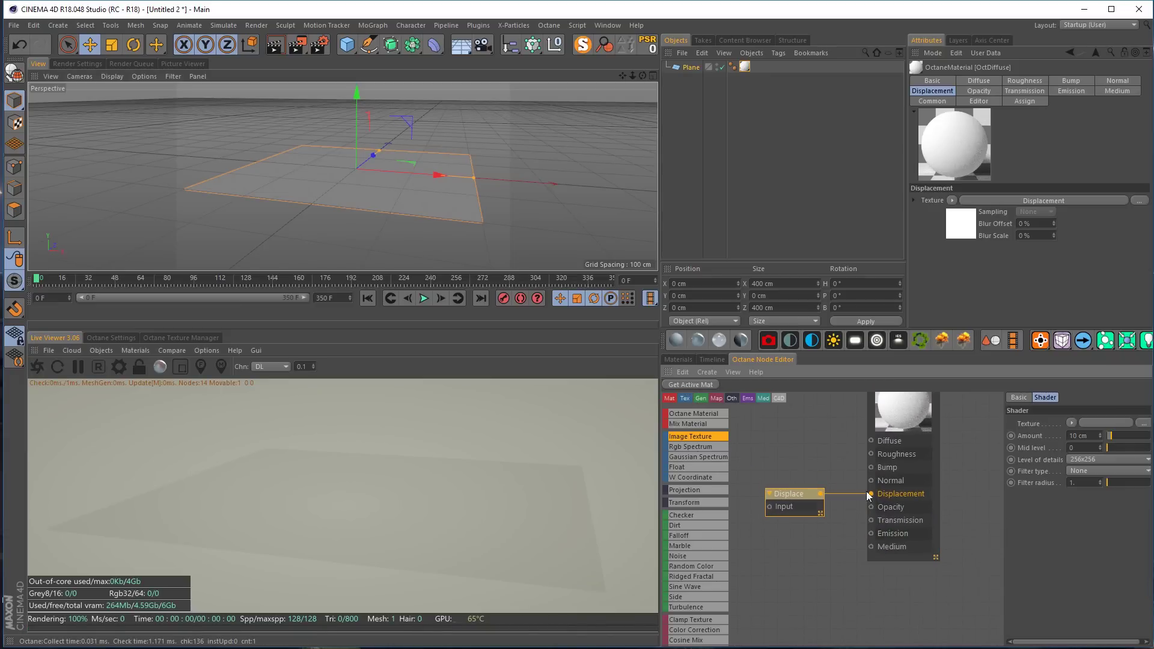
scroll(831, 466, "down", 3)
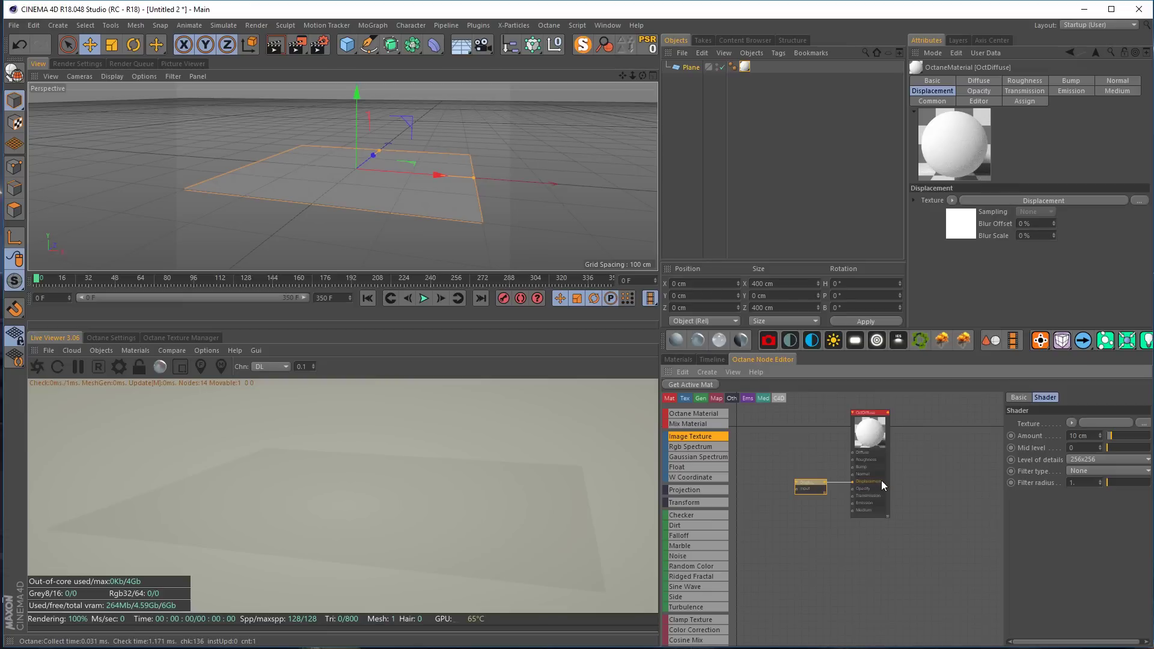
Load the DISP 001 image from the Dropbox folder DISPLACEMENT MAP 2 as the displacement texture
left_click(958, 229)
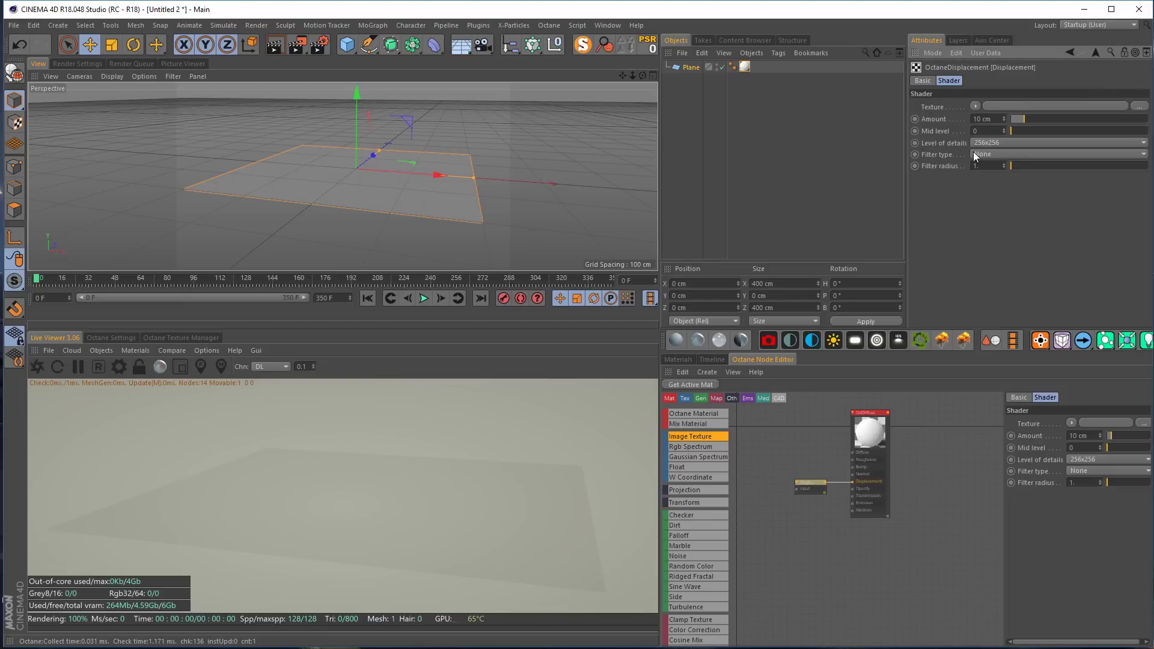
left_click(1140, 106)
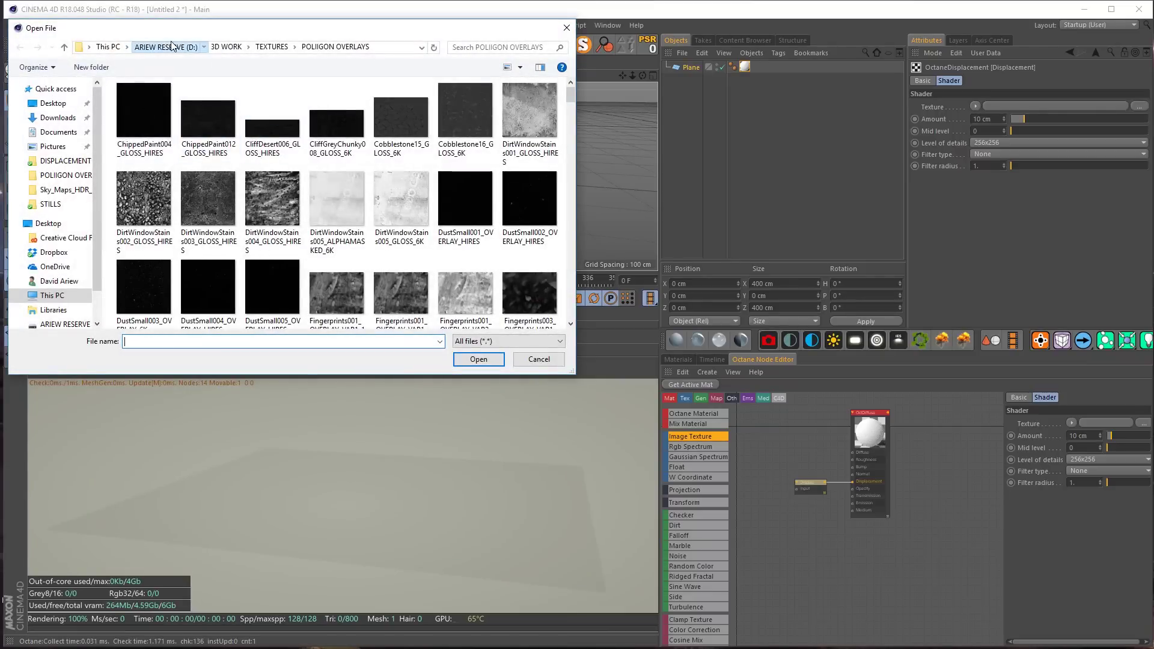
left_click(172, 46)
left_click(109, 46)
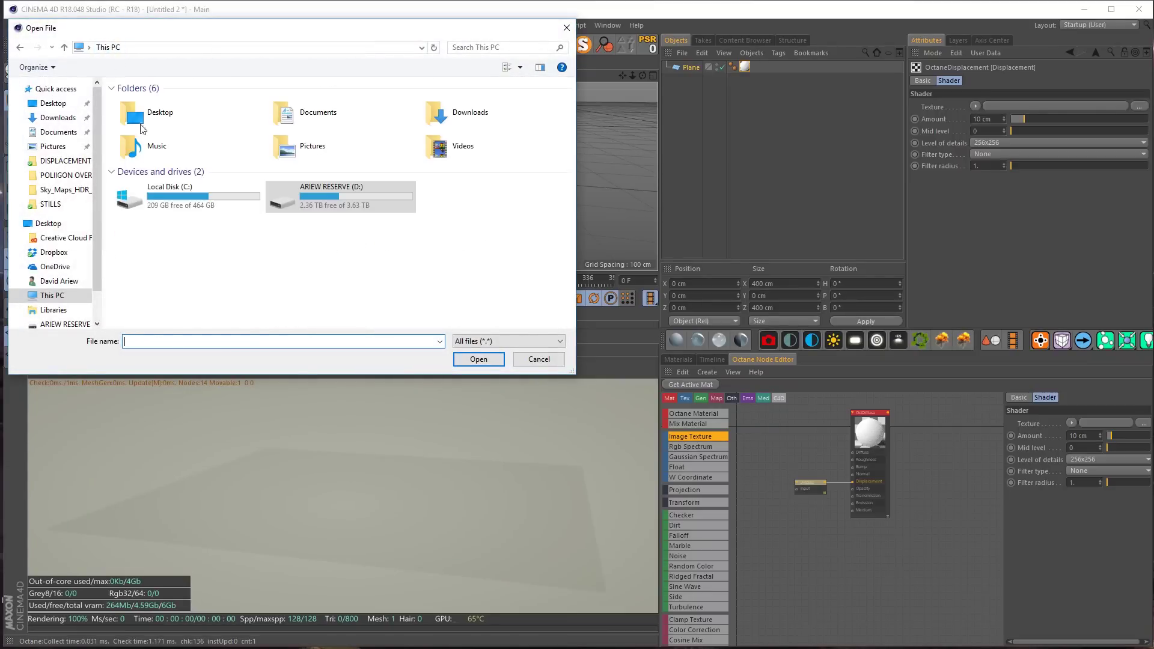
left_click(53, 252)
double_click(165, 146)
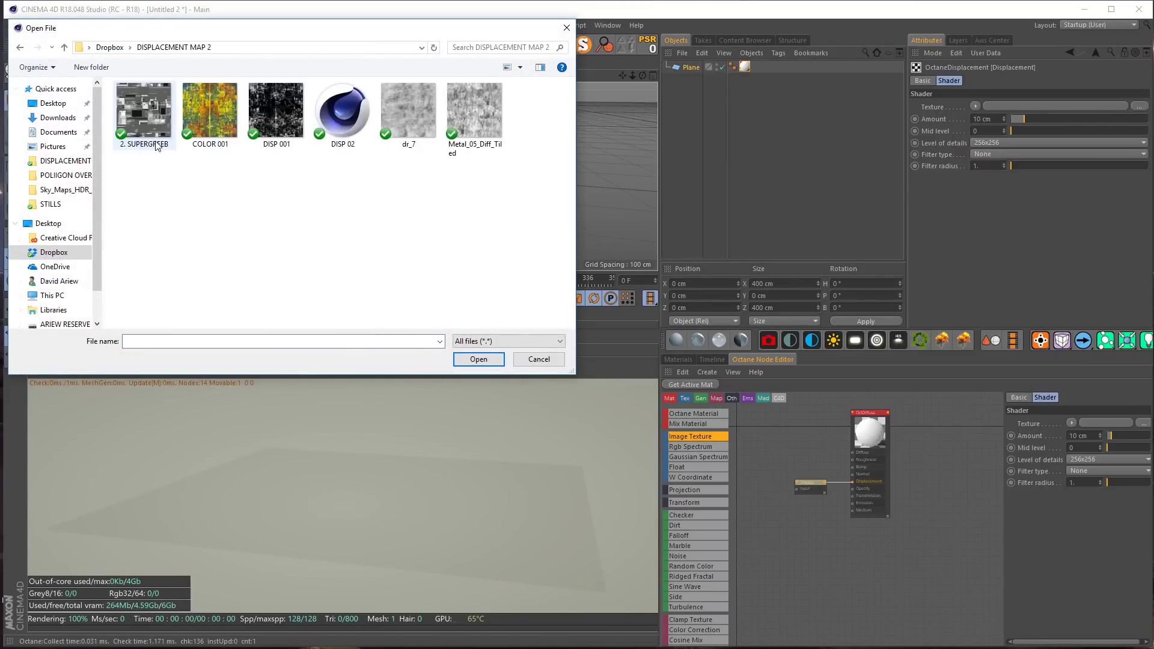
left_click(277, 104)
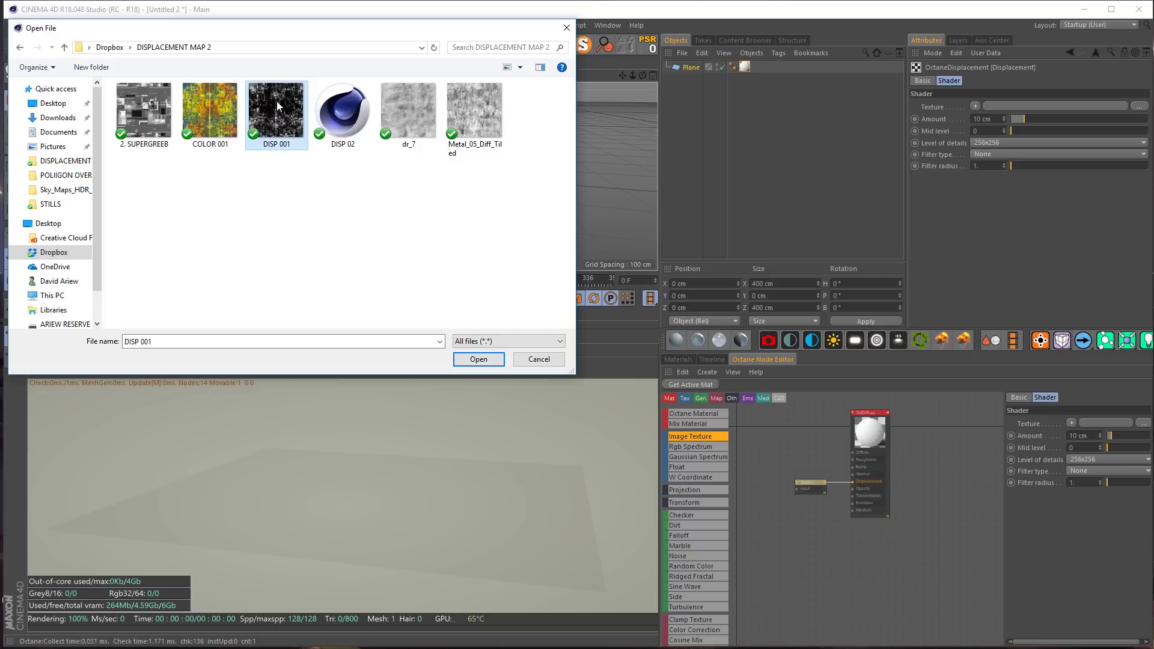
double_click(277, 102)
left_click(627, 400)
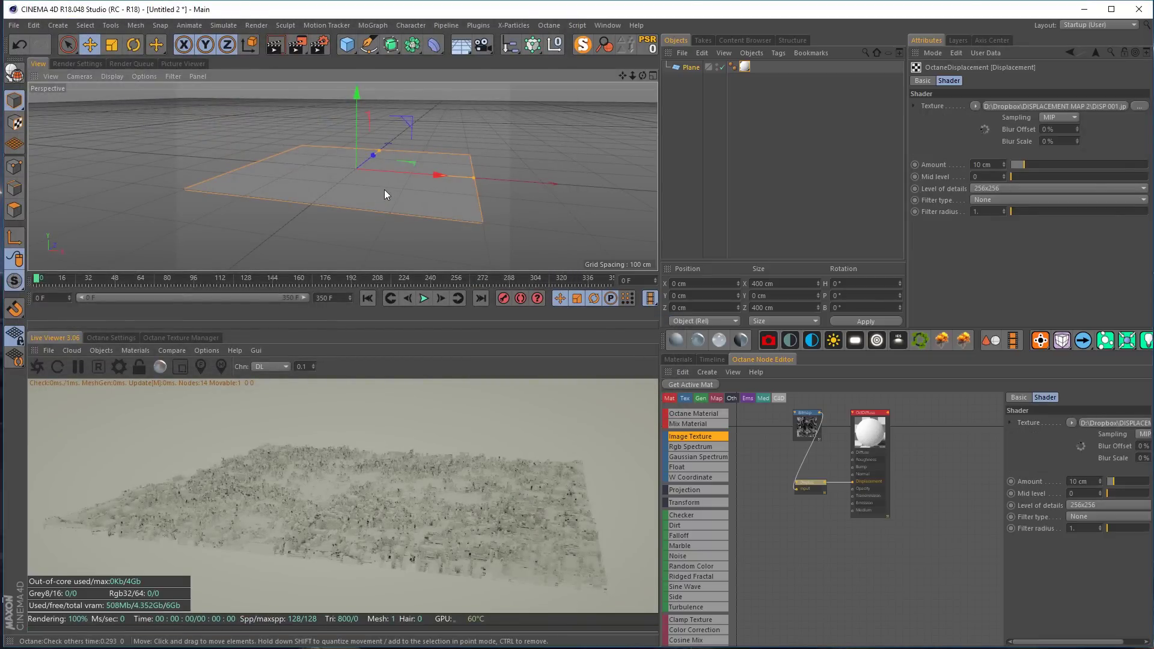
Set the displacement's level of detail to 8192x8192
scroll(372, 187, "up", 3)
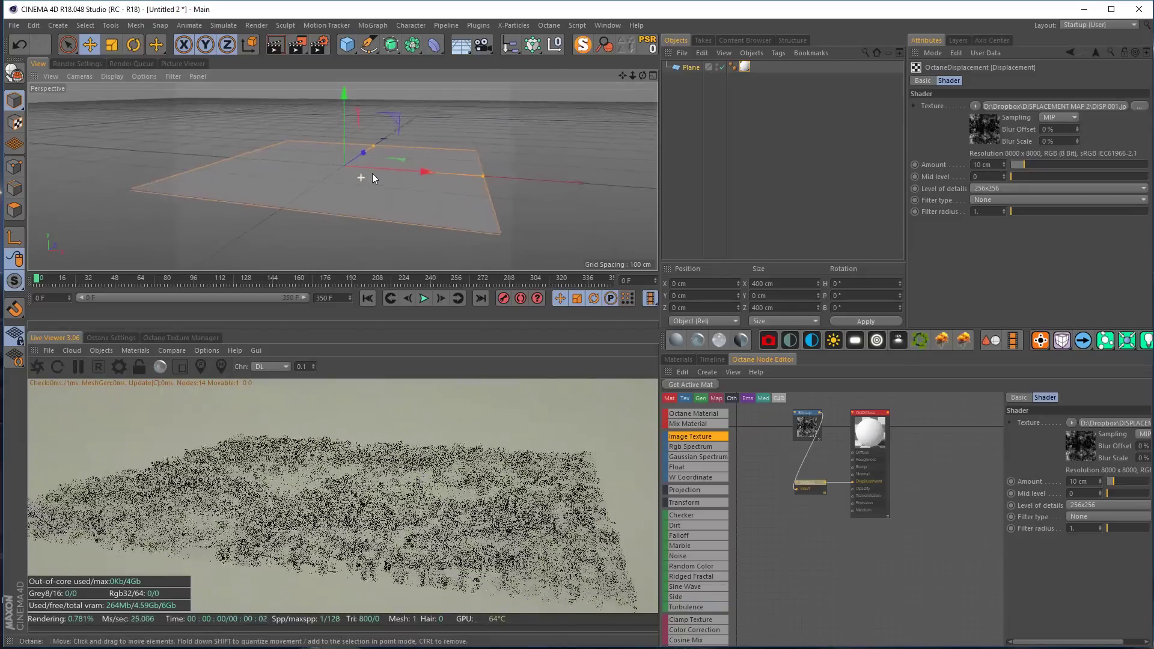
scroll(379, 174, "up", 2)
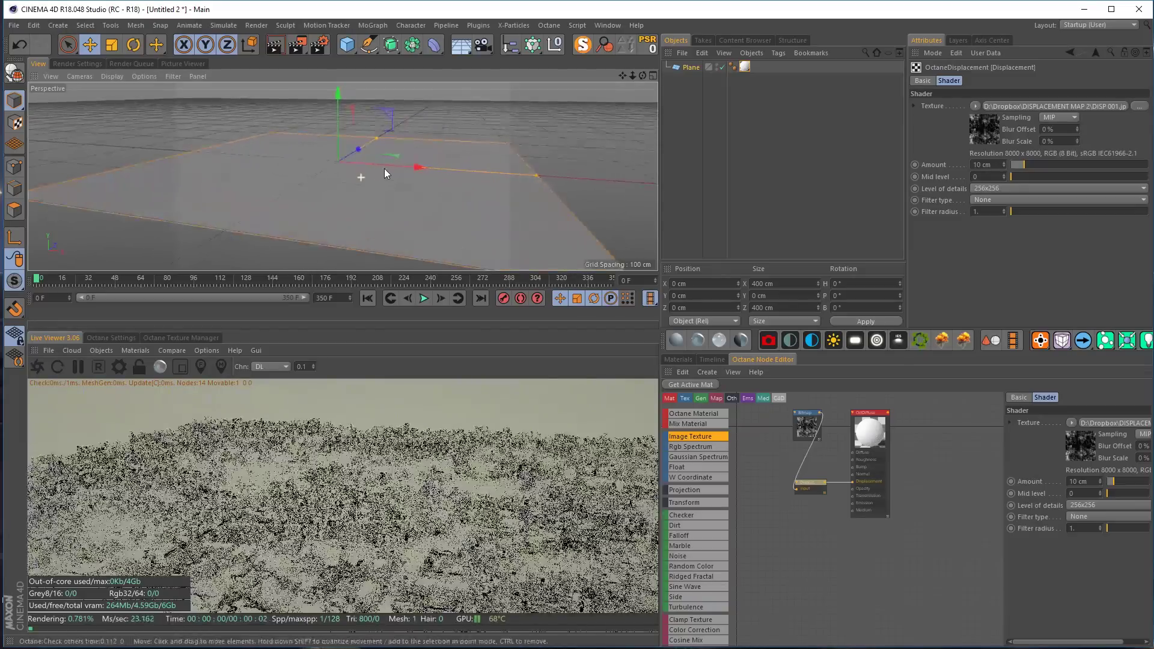
scroll(397, 178, "up", 3)
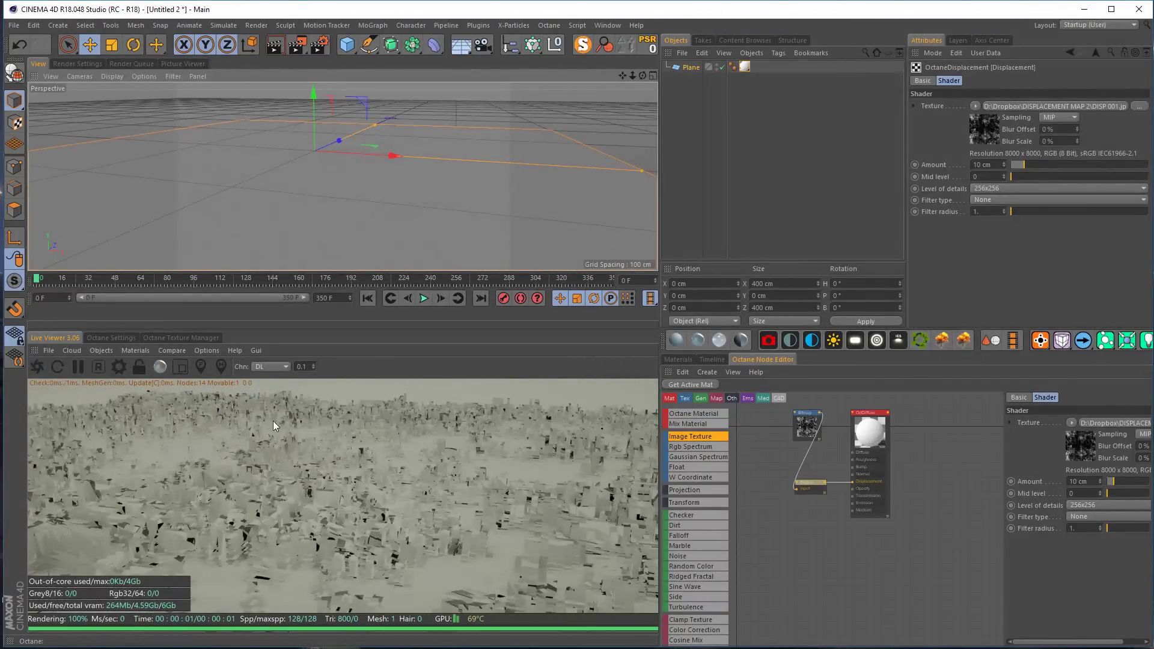
left_click(980, 190)
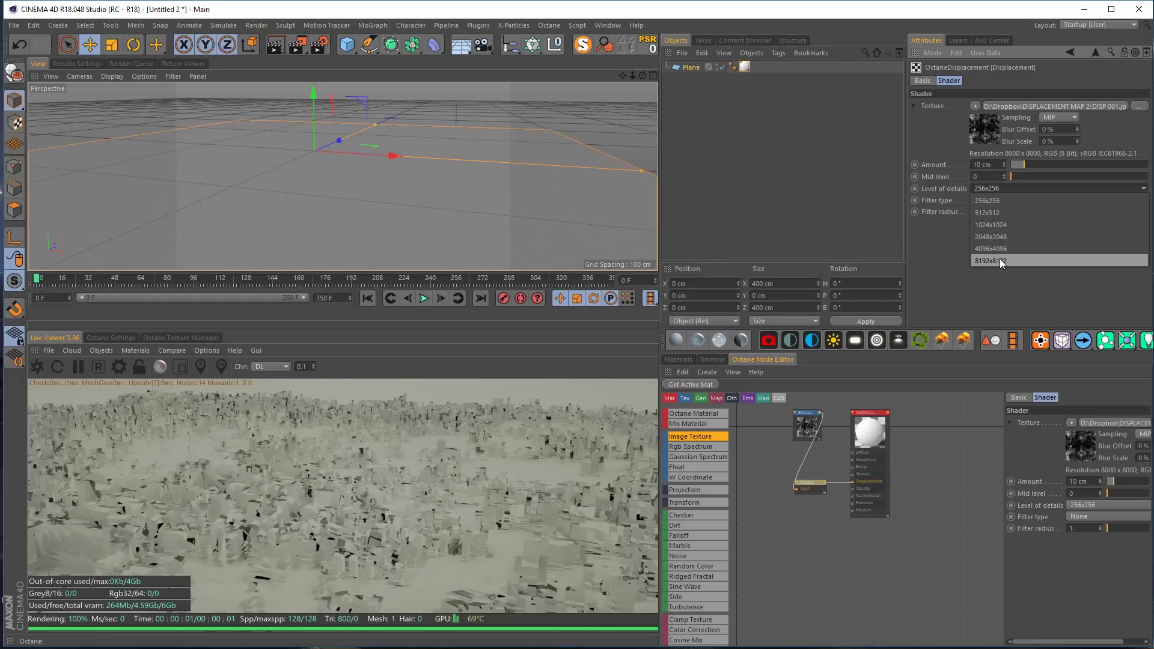
left_click(998, 260)
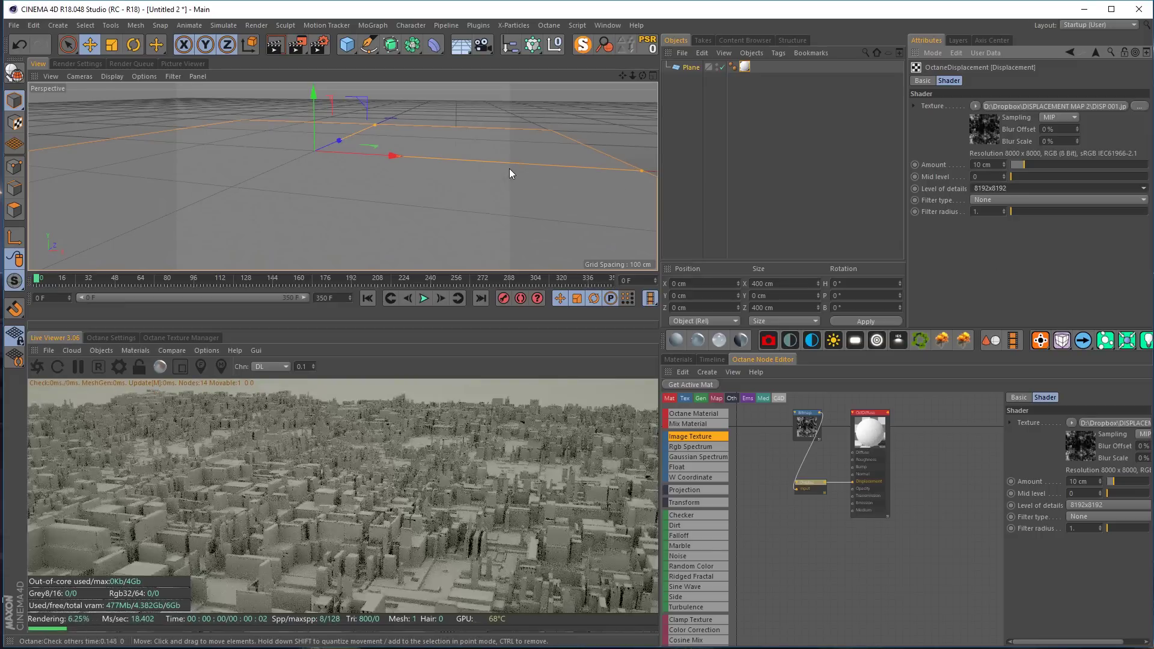
Inspect the displaced surface up close and try a displacement amount of about 36.7 cm
left_click_drag(491, 171, 441, 147, "alt")
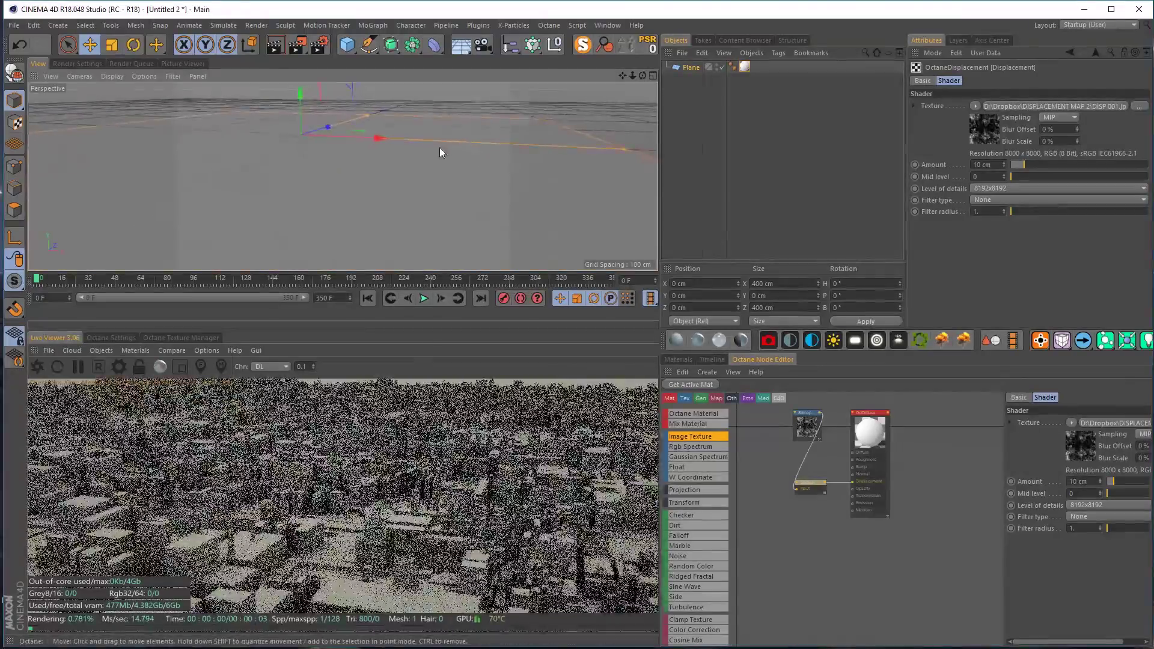
right_click_drag(418, 180, 446, 173, "alt")
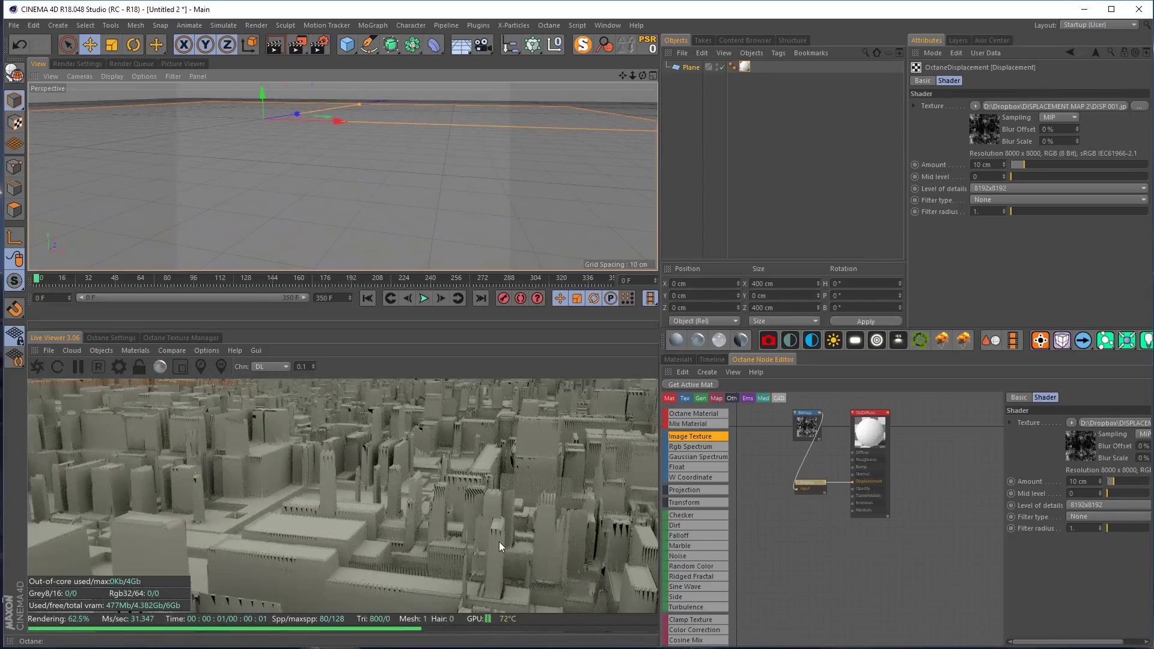
scroll(392, 178, "down", 5)
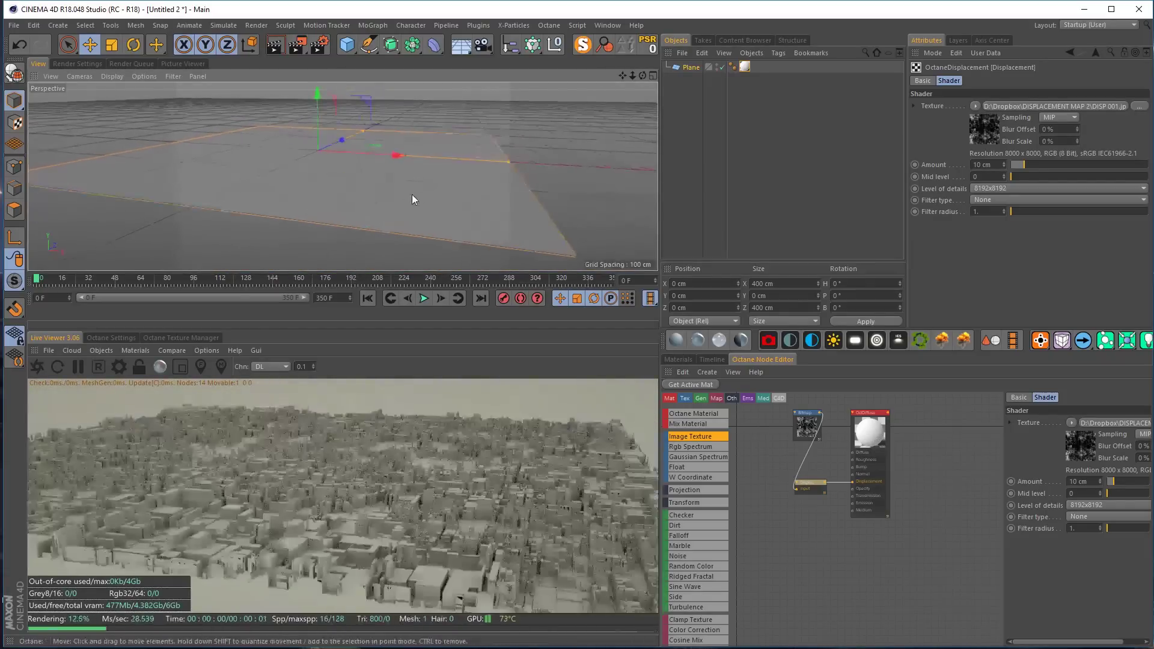
left_click_drag(412, 200, 394, 186, "alt")
left_click_drag(1022, 161, 1062, 164)
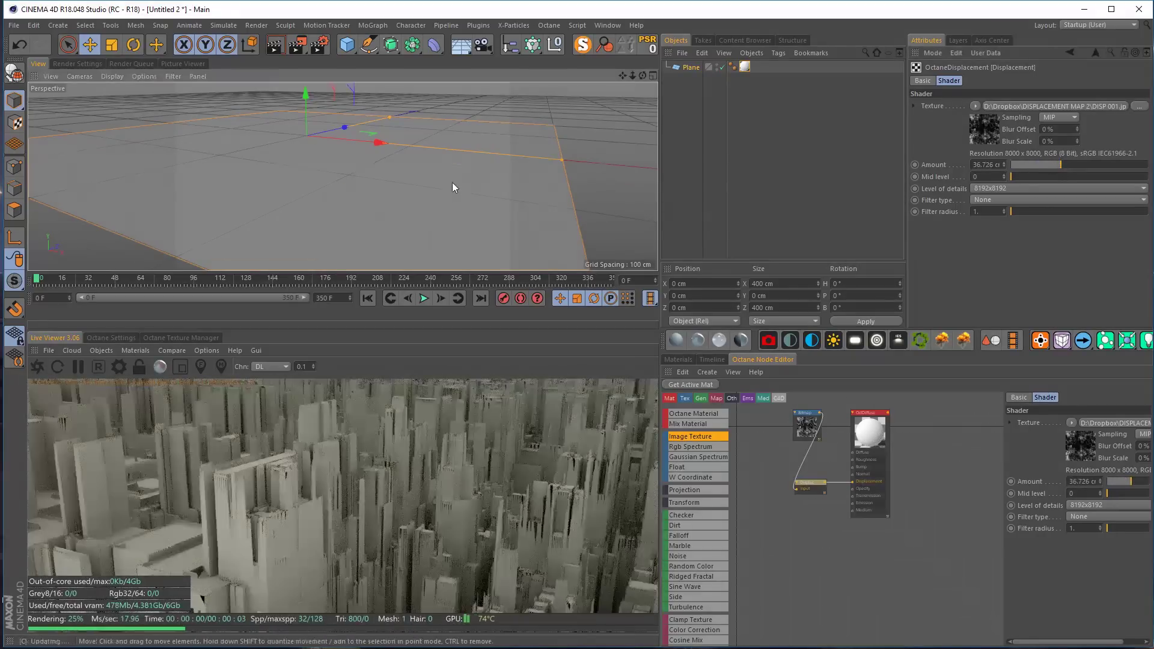
left_click_drag(451, 167, 449, 176, "alt")
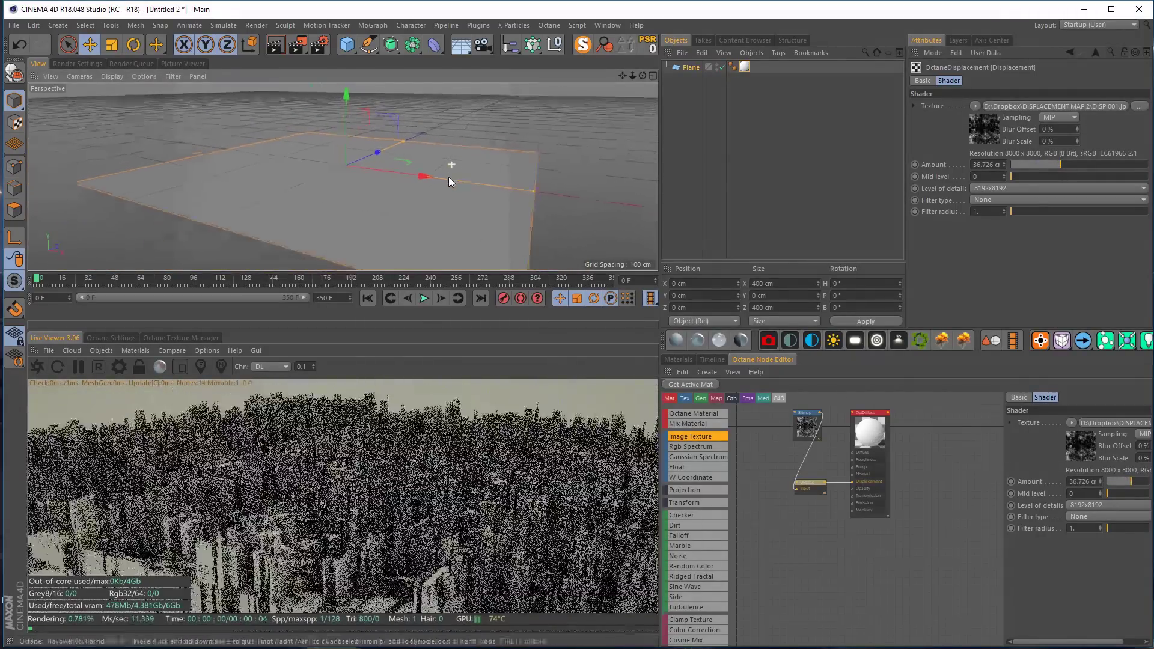
Set the displacement amount to about 3.54 cm and check the whole plane from above
left_click(1016, 165)
left_click_drag(505, 152, 449, 146, "alt")
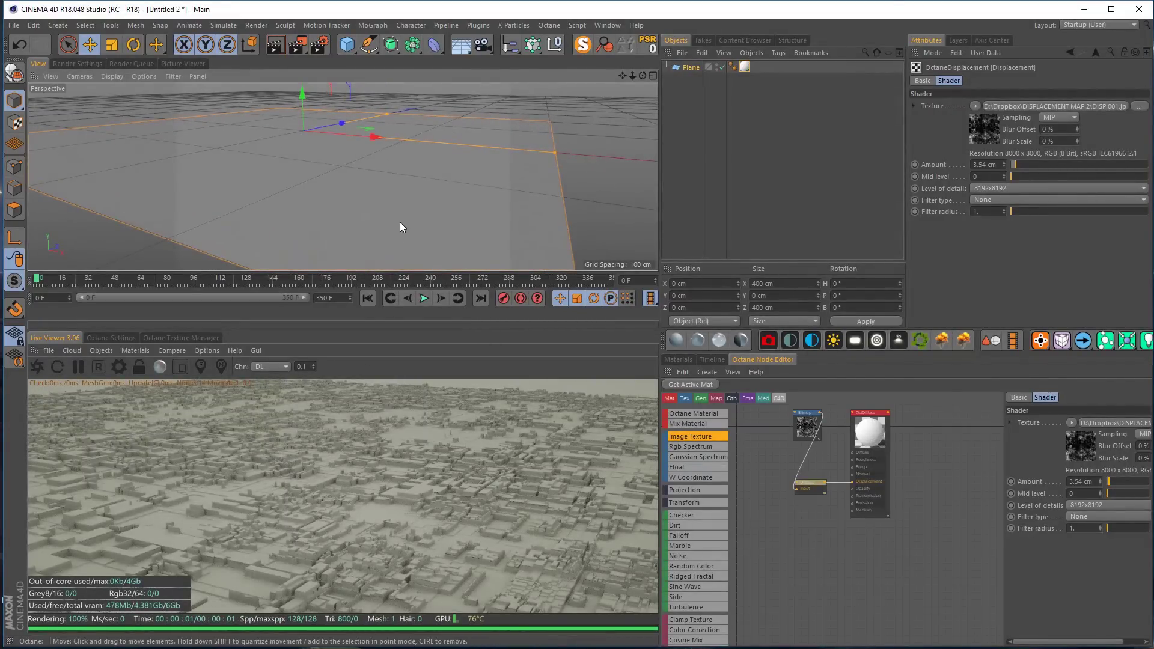
left_click_drag(416, 128, 424, 254, "alt")
scroll(415, 210, "down", 3)
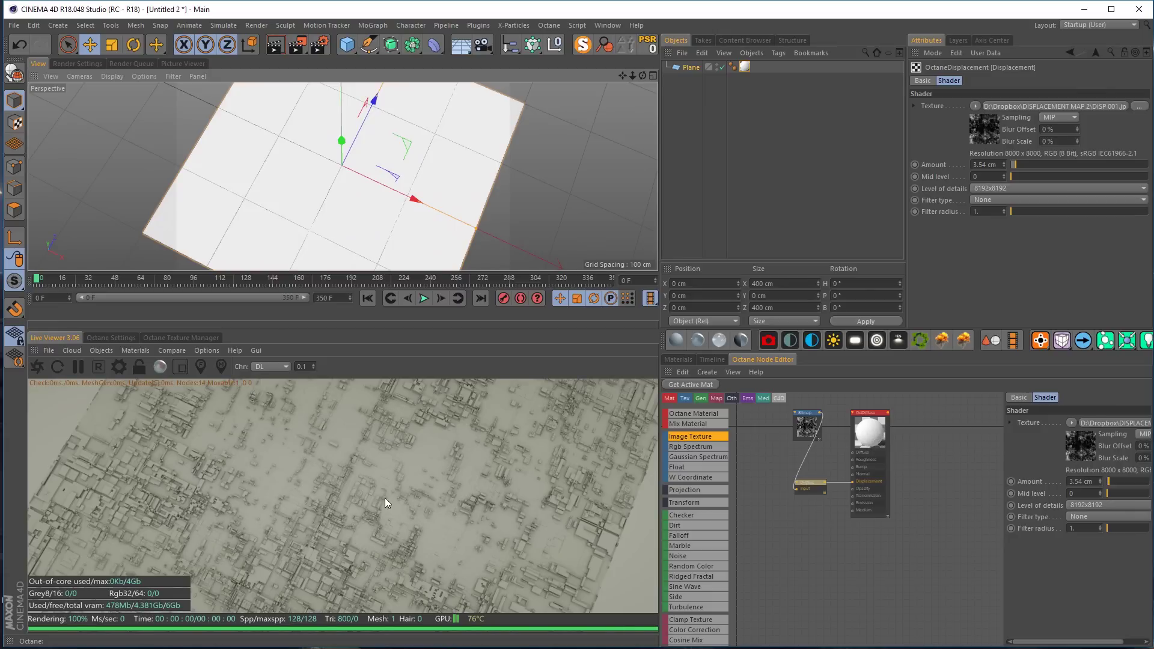
Set the plane's width and height segments to 1 and nest the plane in a Cloner
middle_click_drag(362, 235, 340, 215, "alt")
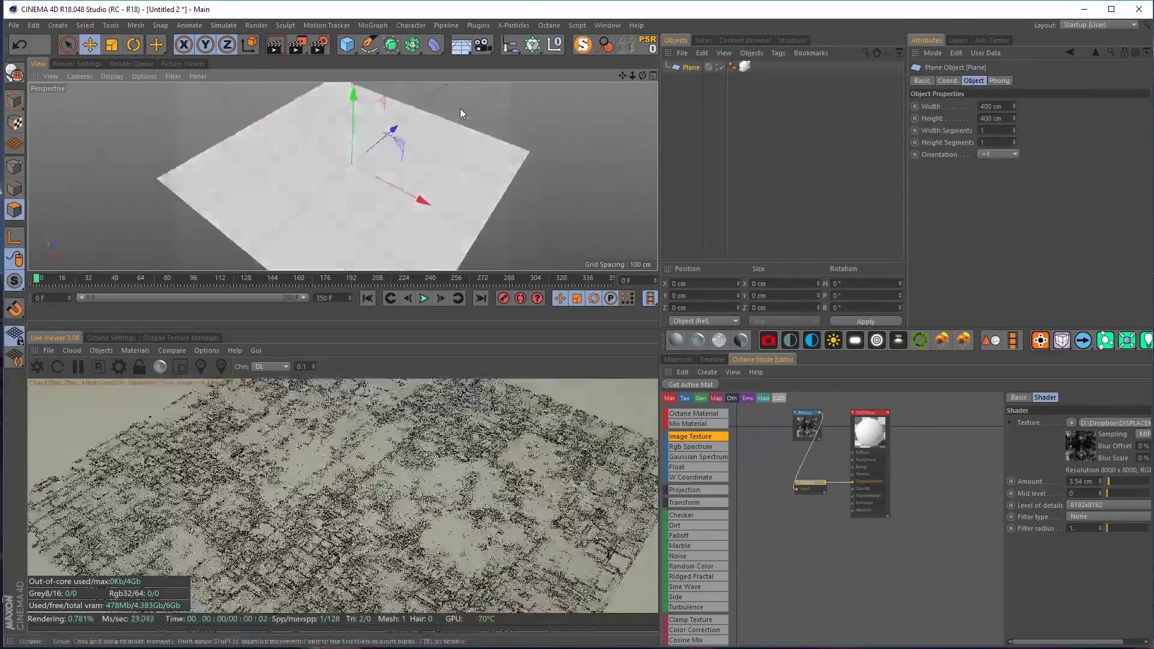
left_click_drag(460, 108, 450, 118, "alt")
scroll(444, 139, "down", 2)
scroll(448, 144, "down", 3)
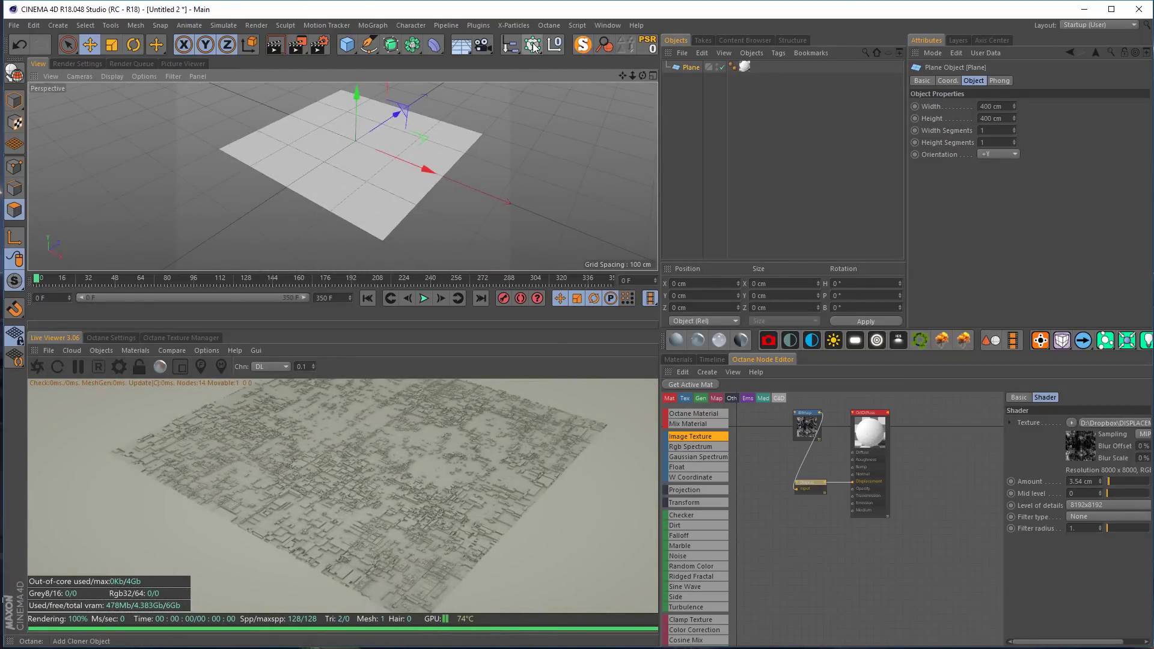
left_click(533, 46, "alt")
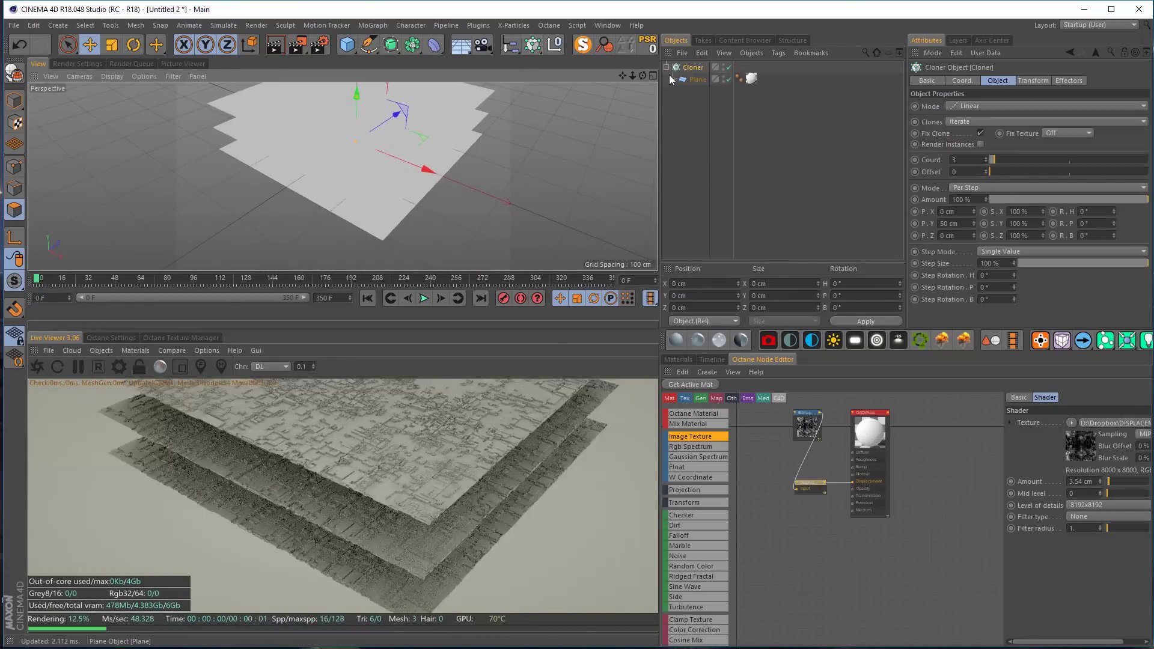
scroll(400, 153, "up", 2)
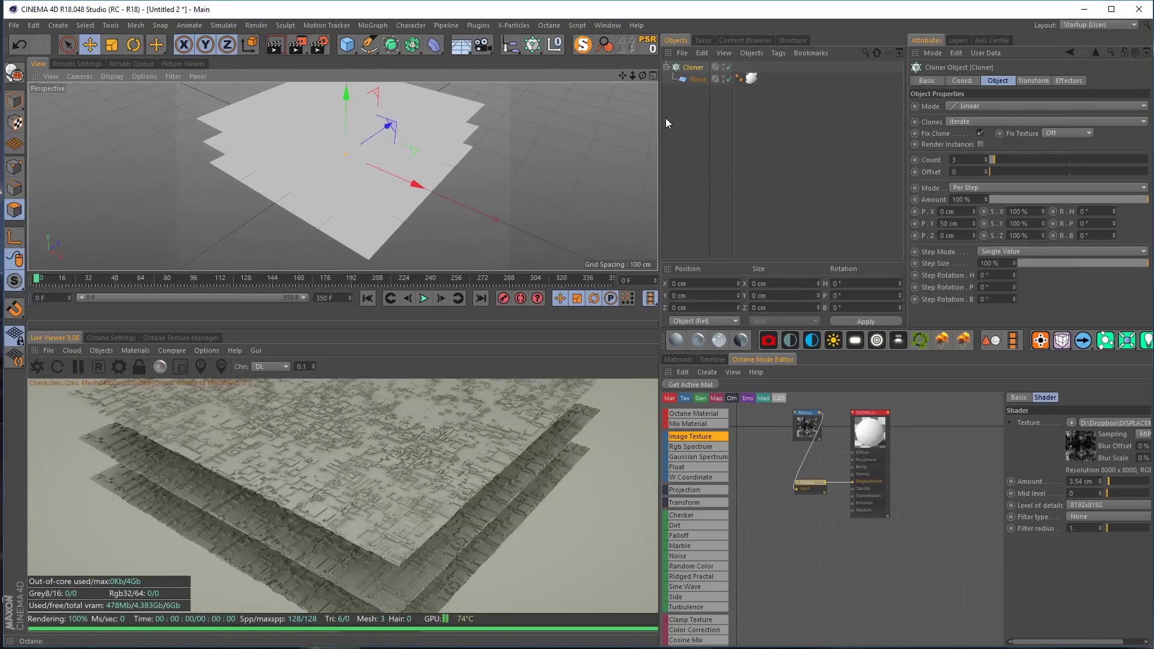
Switch the Cloner to Grid Array mode and enable Render Instances
left_click(958, 104)
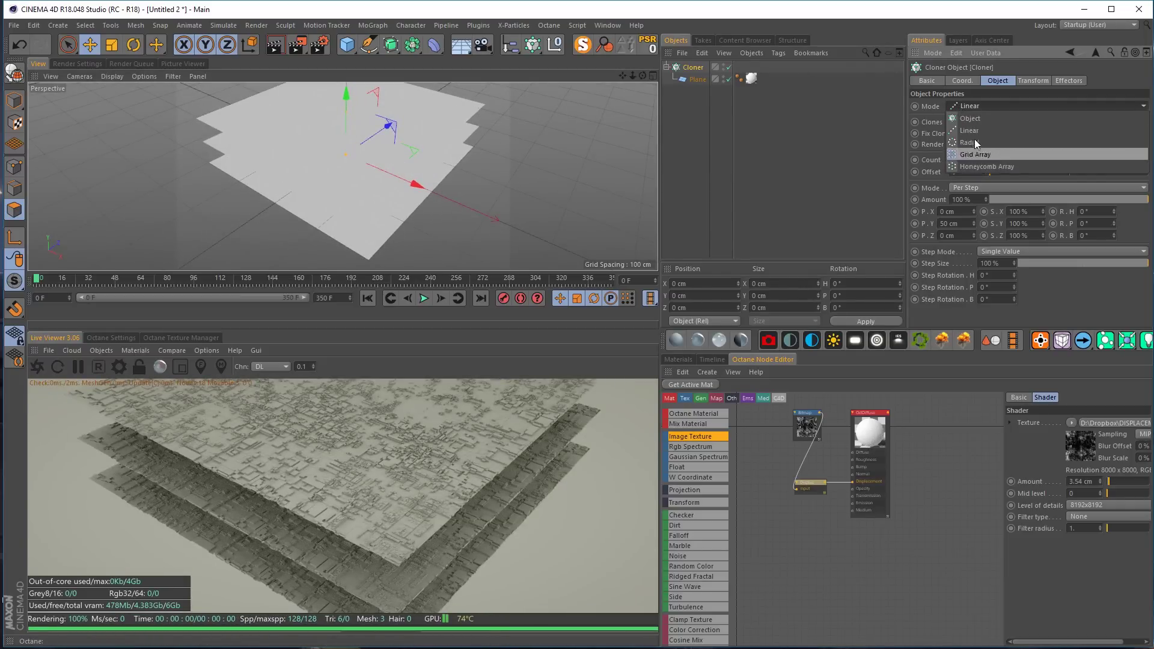
left_click(976, 118)
left_click(982, 106)
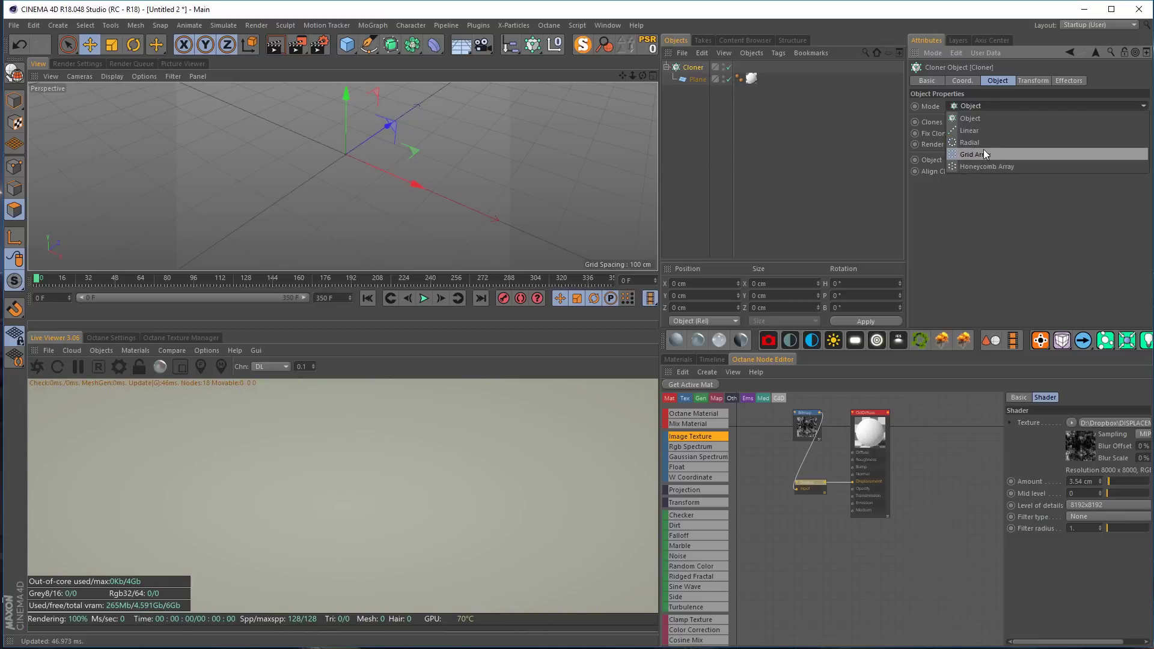
left_click(983, 154)
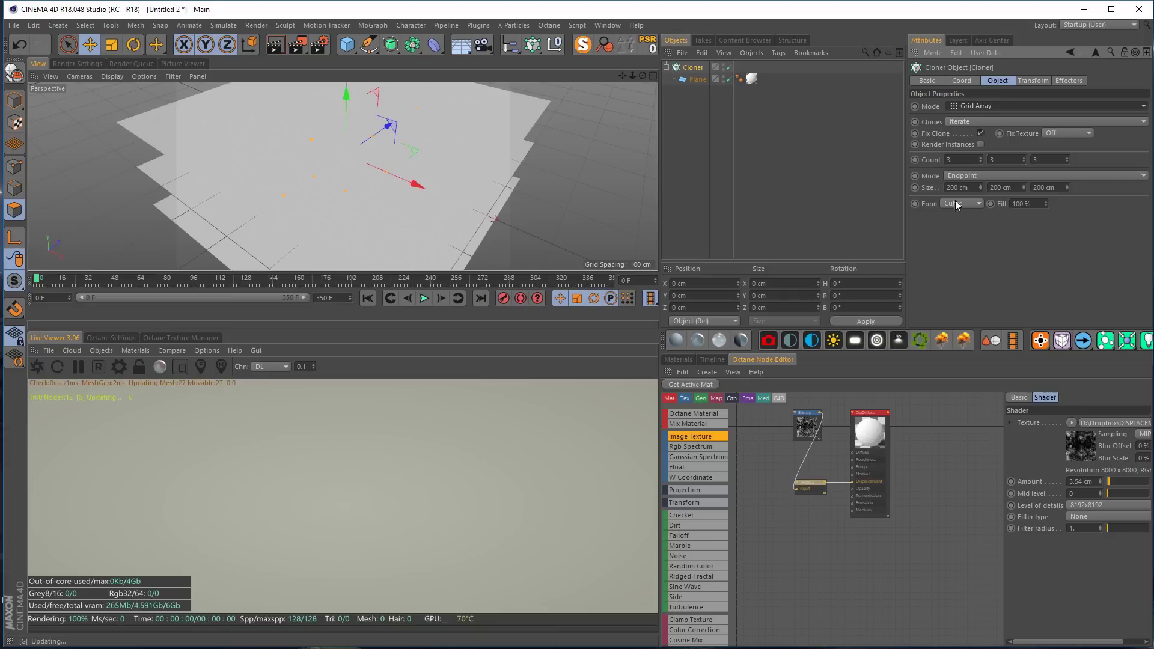
left_click(981, 145)
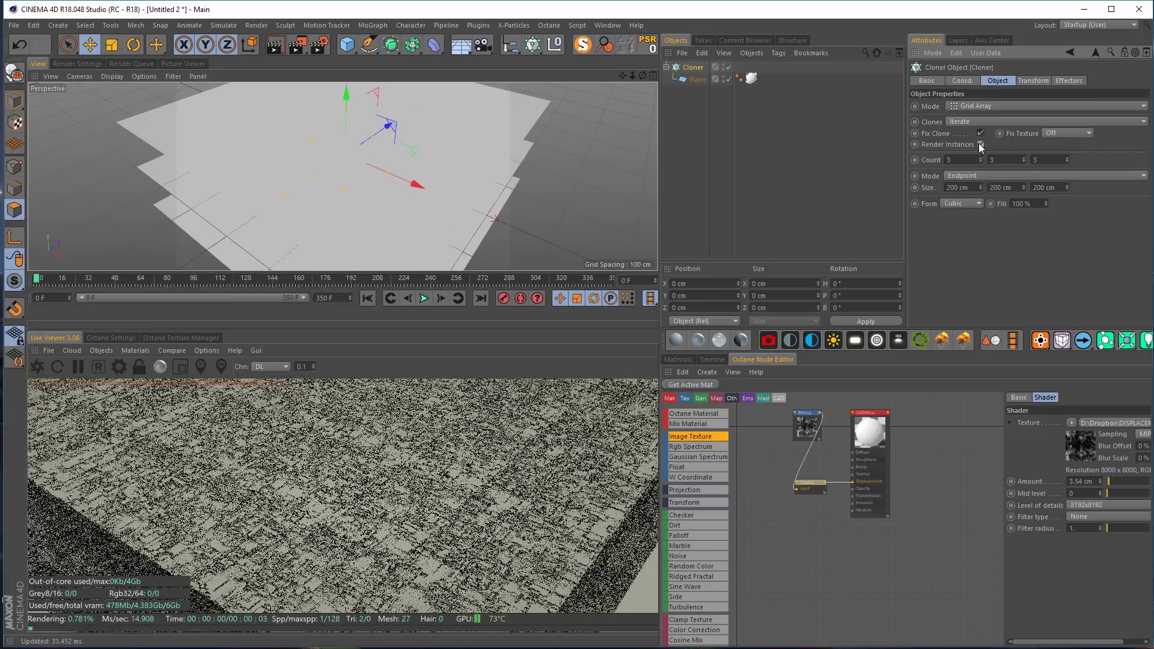
Set the Cloner's Y count to 1 to form a single flat layer of planes
middle_click_drag(468, 143, 505, 121, "alt")
left_click_drag(503, 120, 478, 103, "alt")
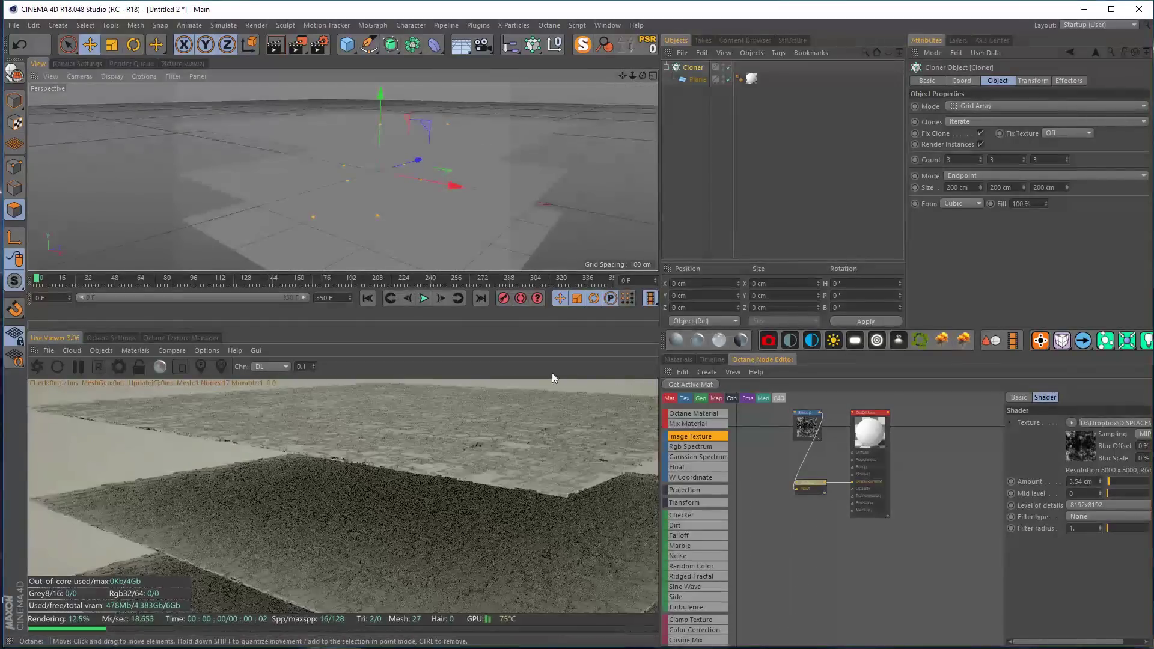
left_click(1024, 158)
left_click(1024, 162)
left_click(1024, 162)
left_click(1024, 161)
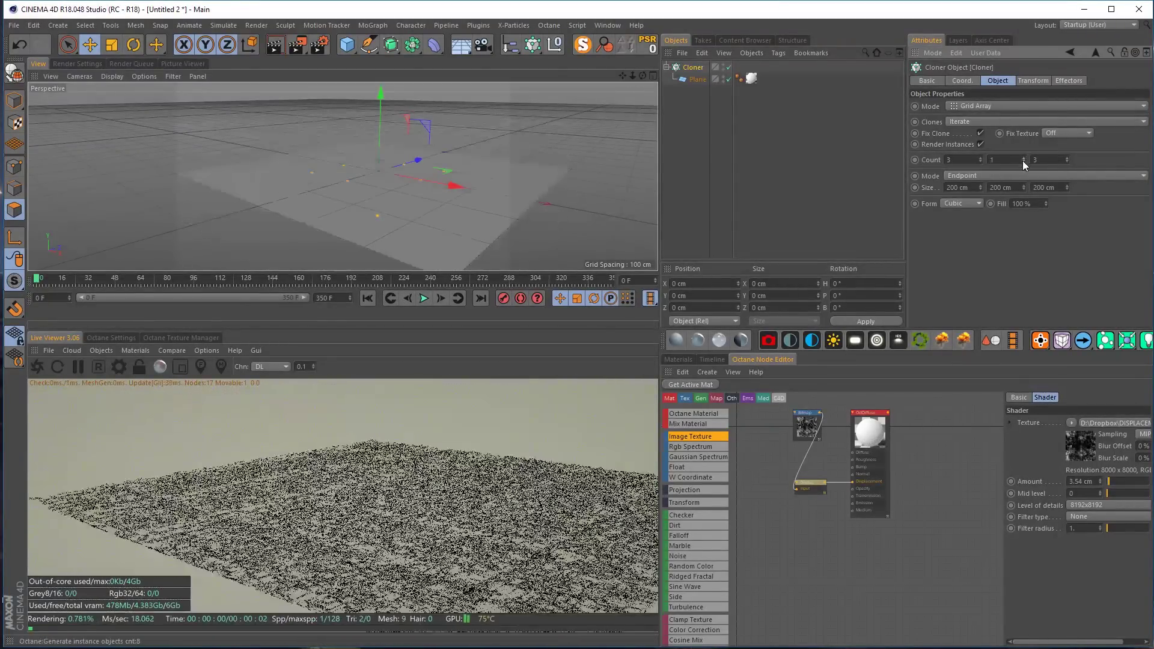
middle_click_drag(389, 208, 330, 191, "alt")
left_click_drag(330, 196, 439, 261, "alt")
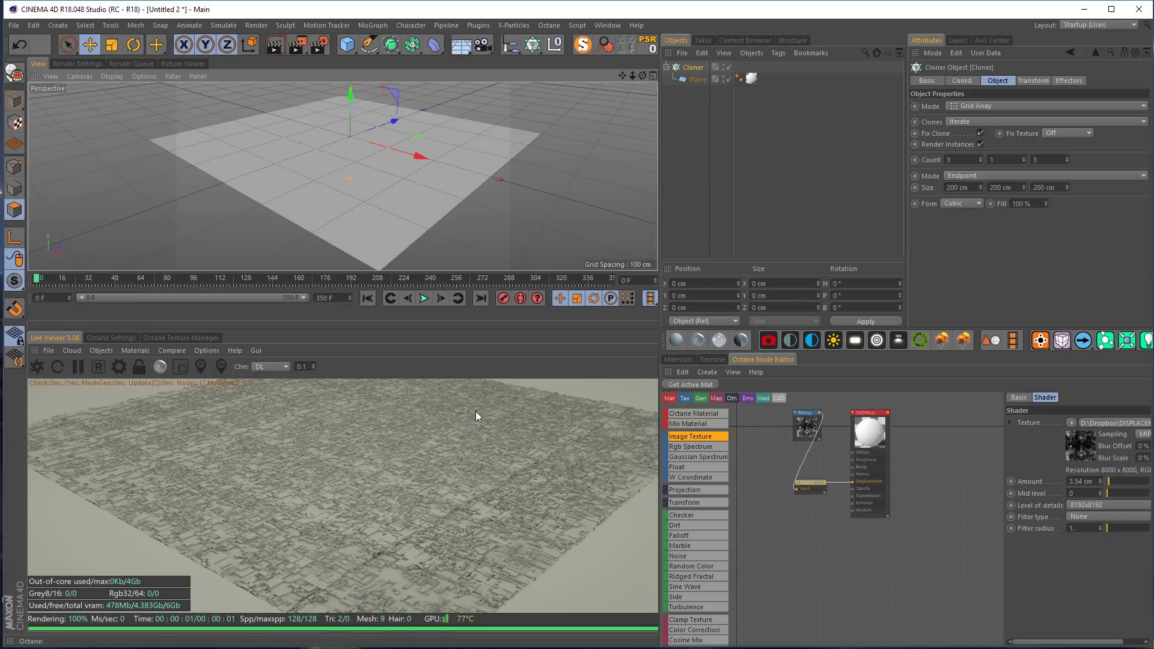
Try 21 width segments on the plane, and set them back to 1
left_click(698, 80)
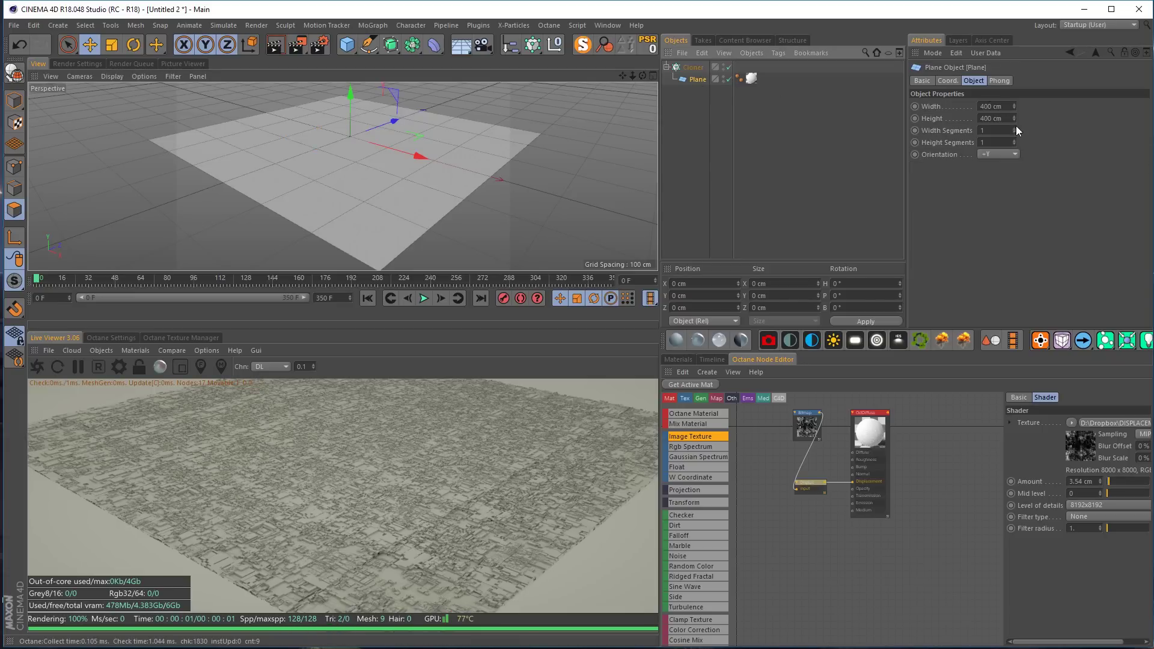
left_click_drag(1016, 129, 1017, 114)
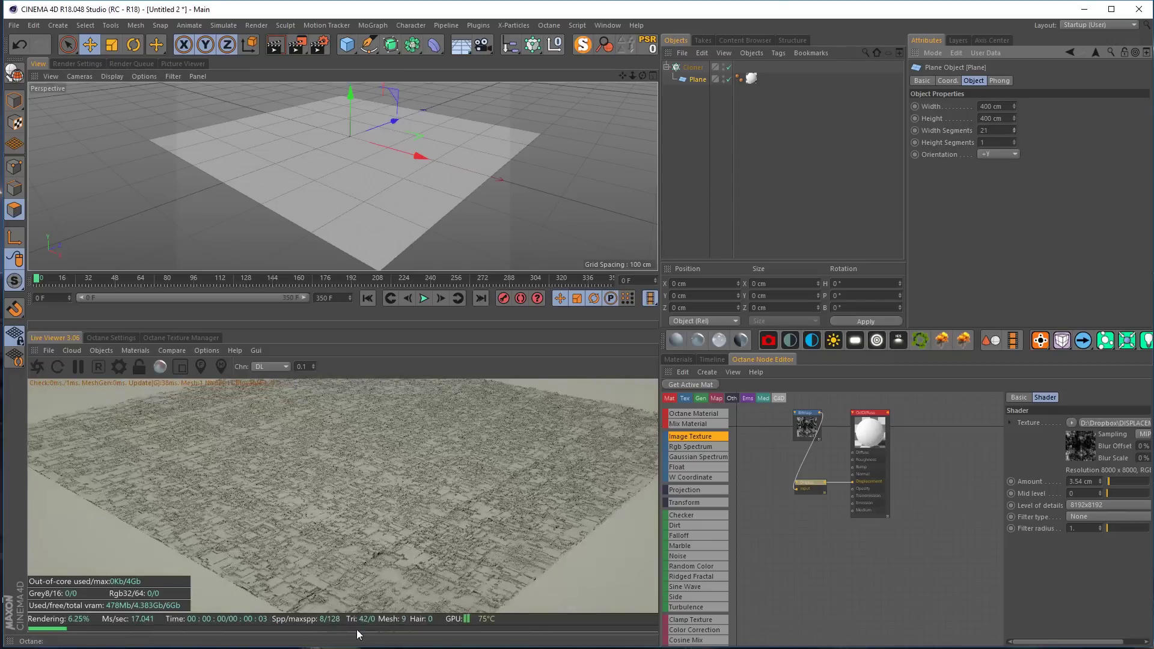
double_click(1008, 130)
type("1")
key("Return")
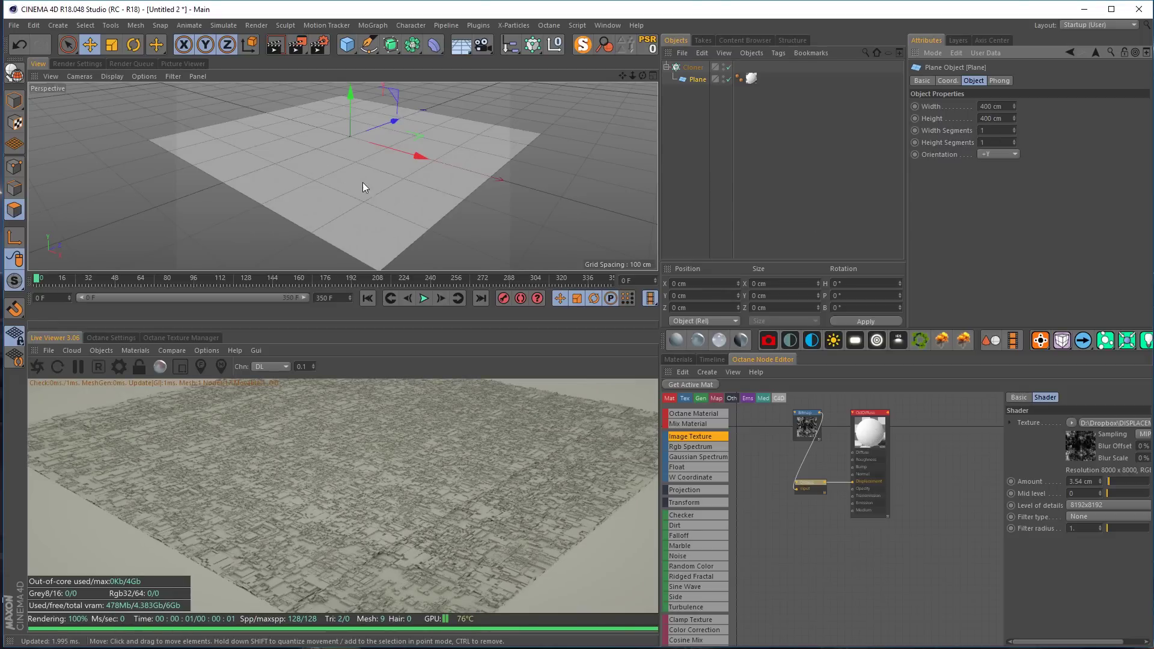
Set the Cloner's grid size to 800 cm along both X and Z
left_click_drag(354, 152, 369, 218, "alt")
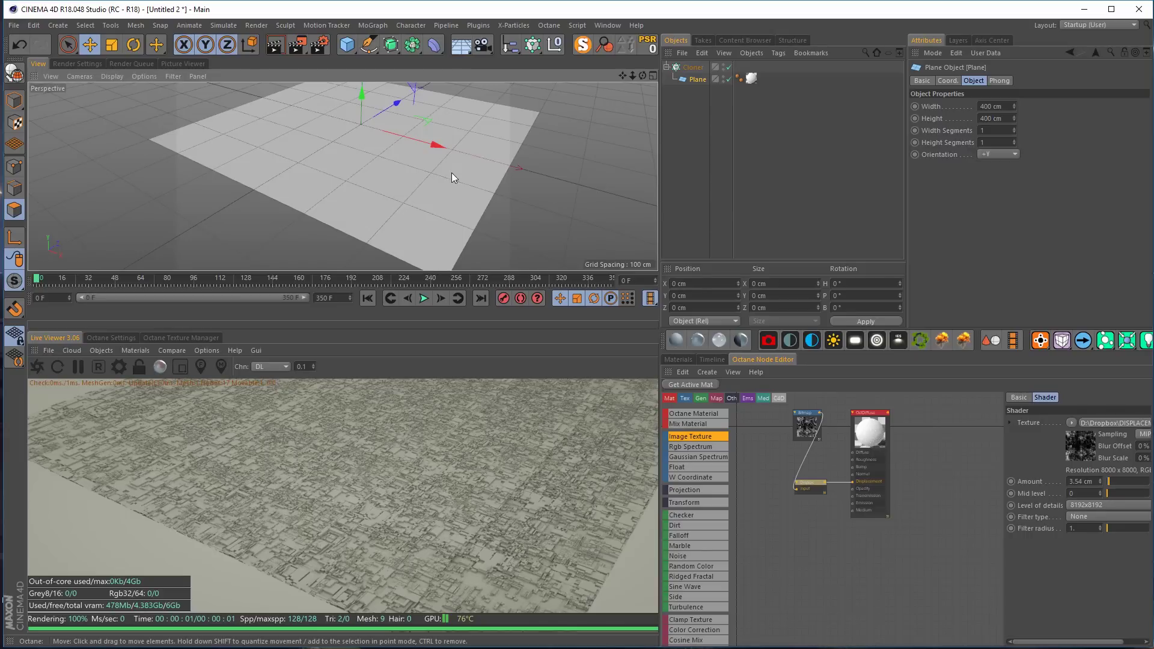
left_click_drag(449, 168, 417, 189, "alt")
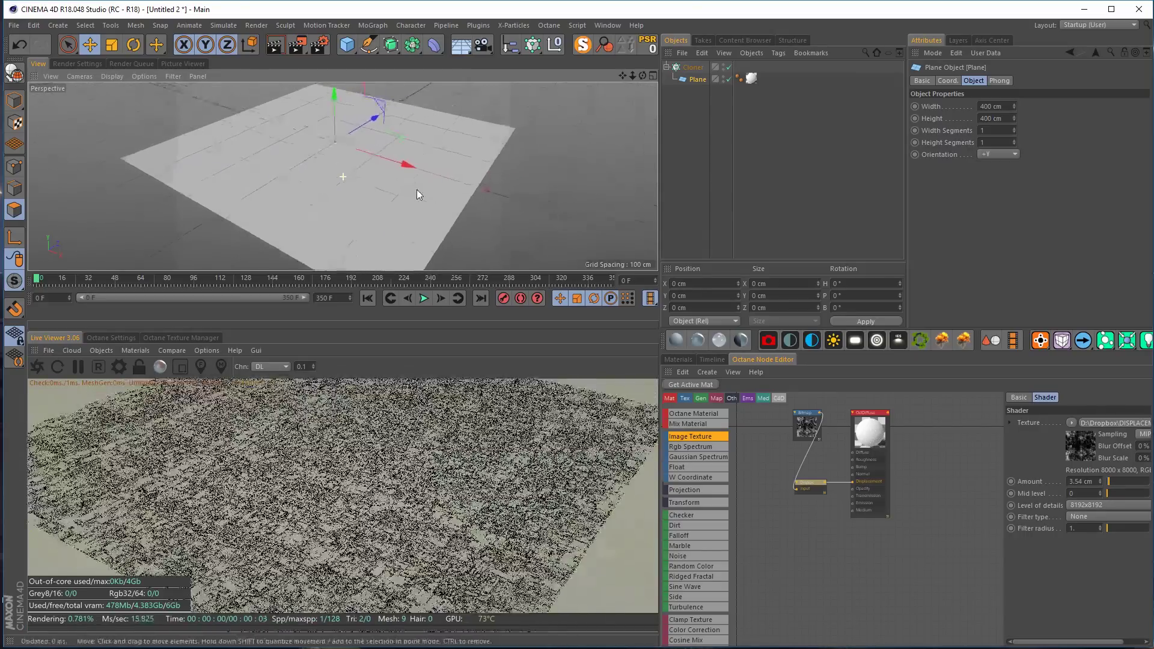
left_click(693, 67)
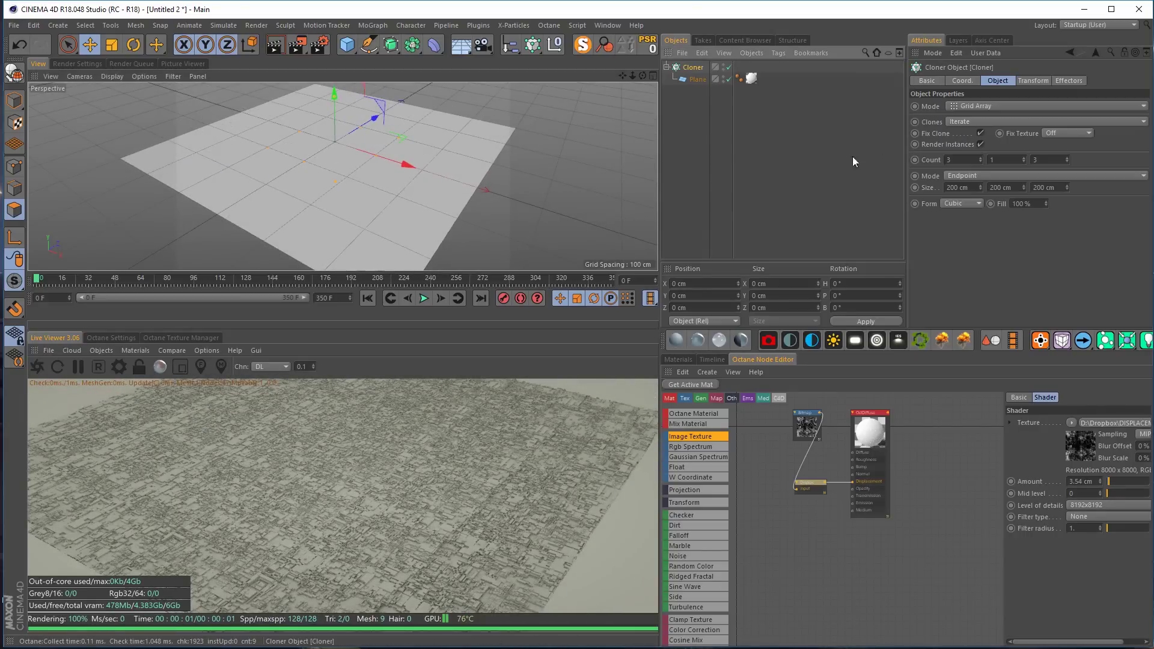
left_click_drag(980, 187, 980, 147)
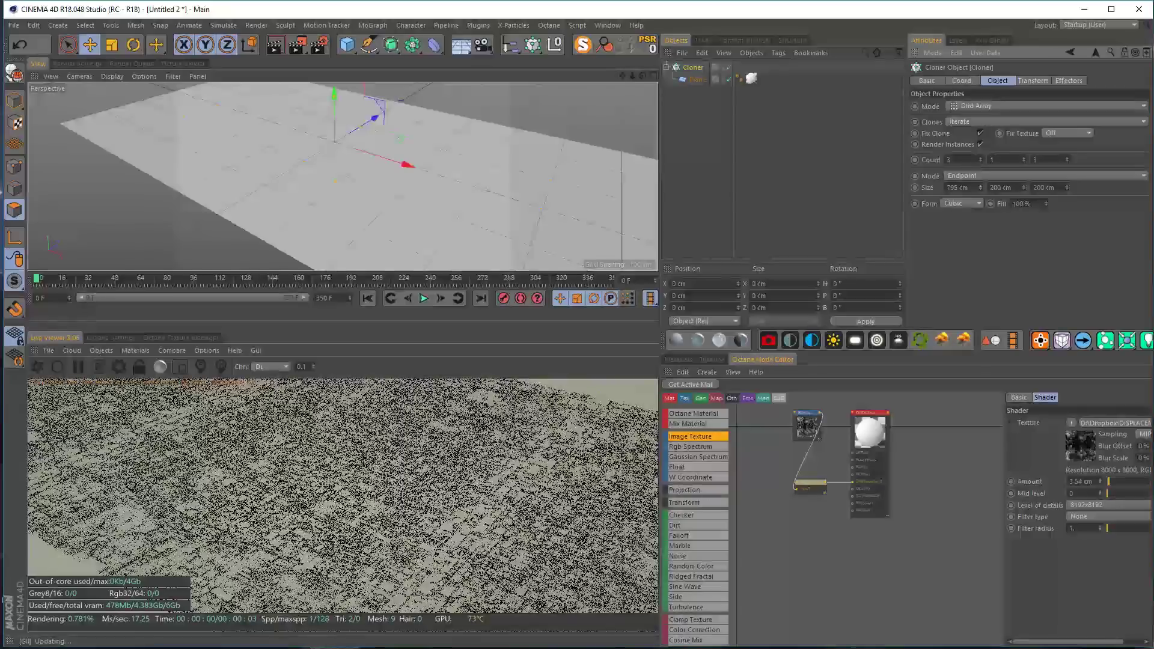
left_click(972, 187)
type("800")
key("Tab")
key("Tab")
type("8000")
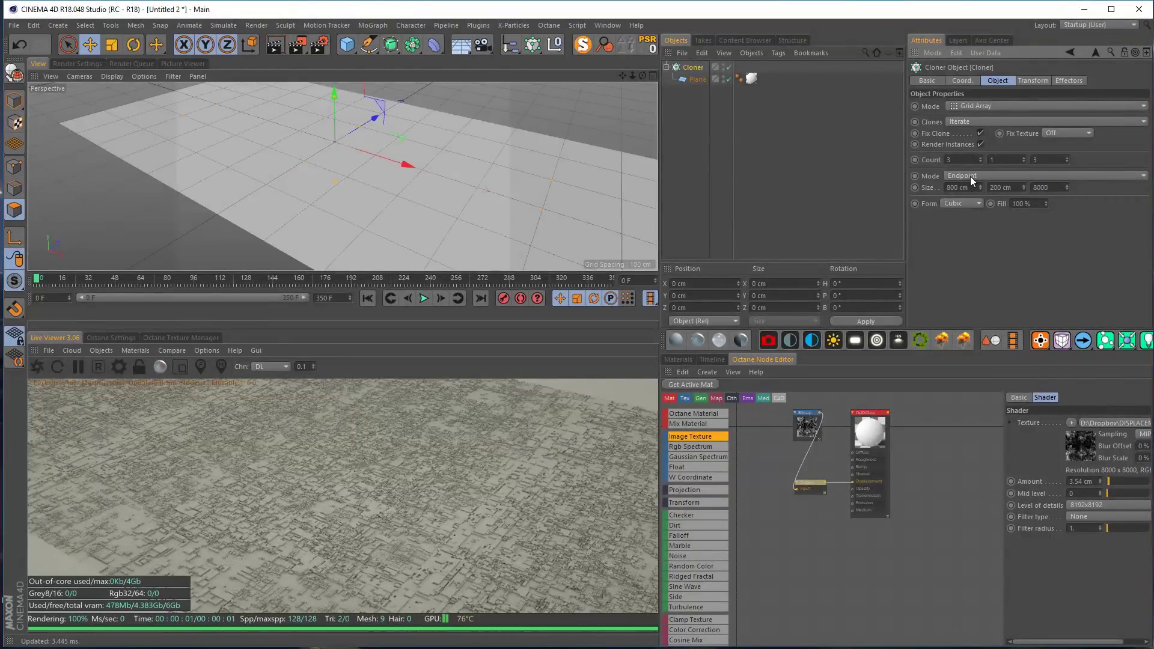
key("BackSpace")
key("Return")
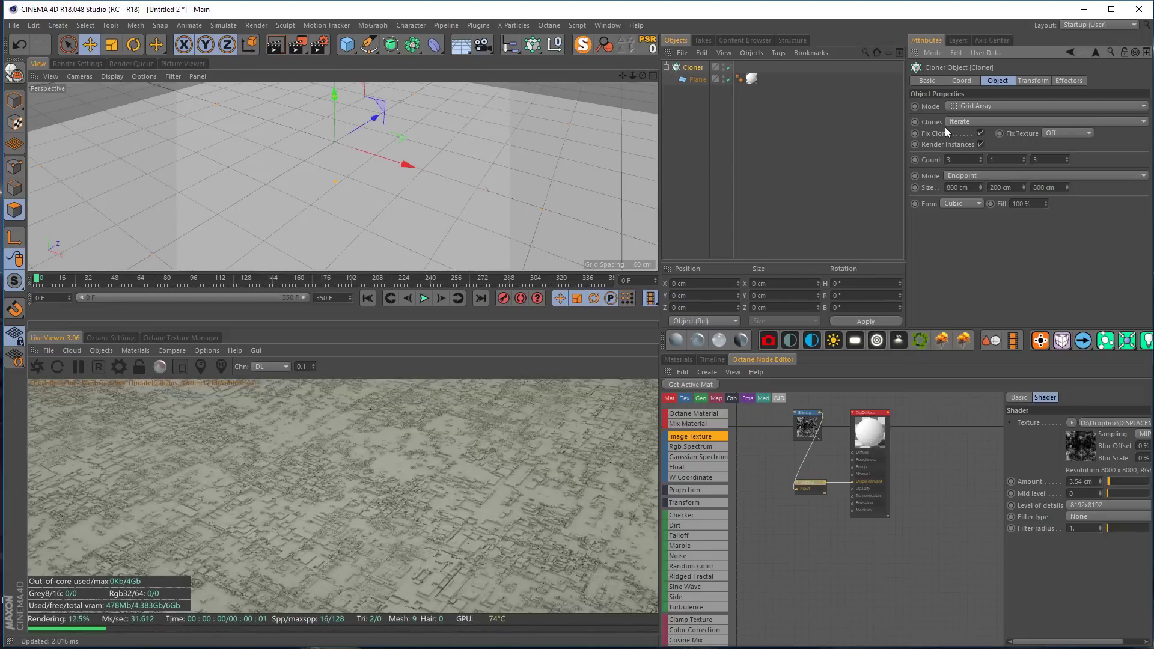
Try an X count of 6 on the Cloner while its size mode is Endpoint
middle_click_drag(453, 205, 435, 171, "alt")
right_click_drag(435, 172, 419, 202, "alt")
middle_click_drag(558, 182, 513, 194, "alt")
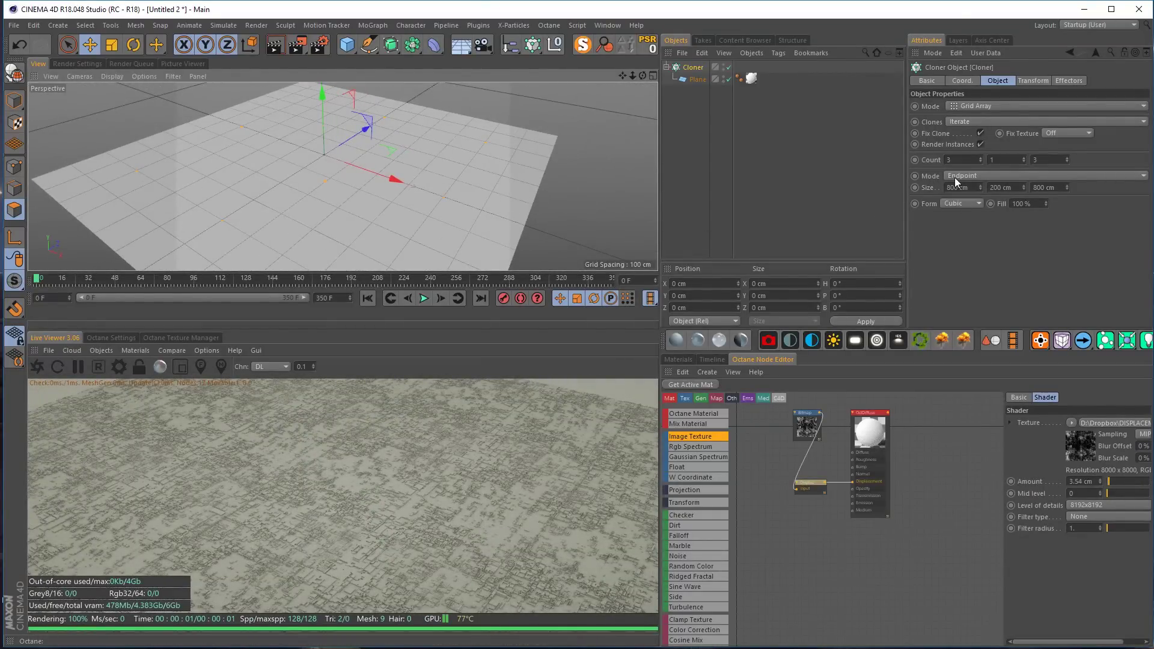
left_click(980, 157)
left_click(980, 158)
left_click(980, 158)
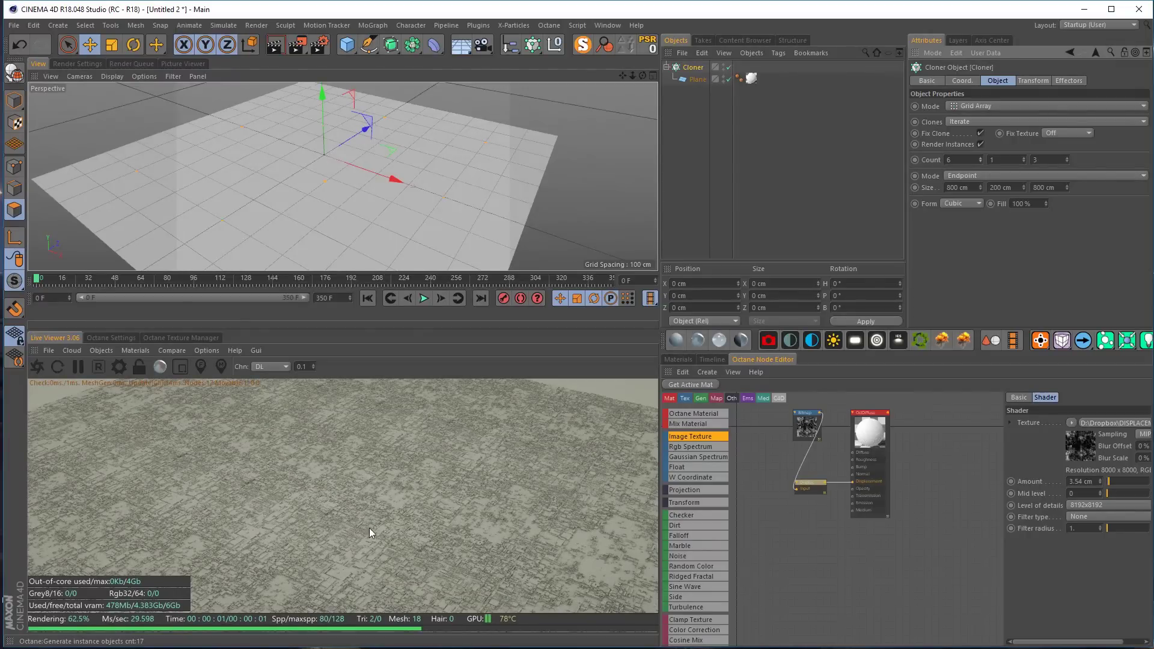
Switch the Cloner's size mode to Per-Step with 400 cm spacing along X and Z, and return the X count to 3
left_click(962, 176)
left_click(962, 190)
mouse_move(981, 188)
left_mouse_down()
mouse_move(982, 151)
mouse_move(983, 185)
mouse_move(983, 167)
left_mouse_up()
left_click(982, 161)
left_click(982, 162)
left_click(982, 161)
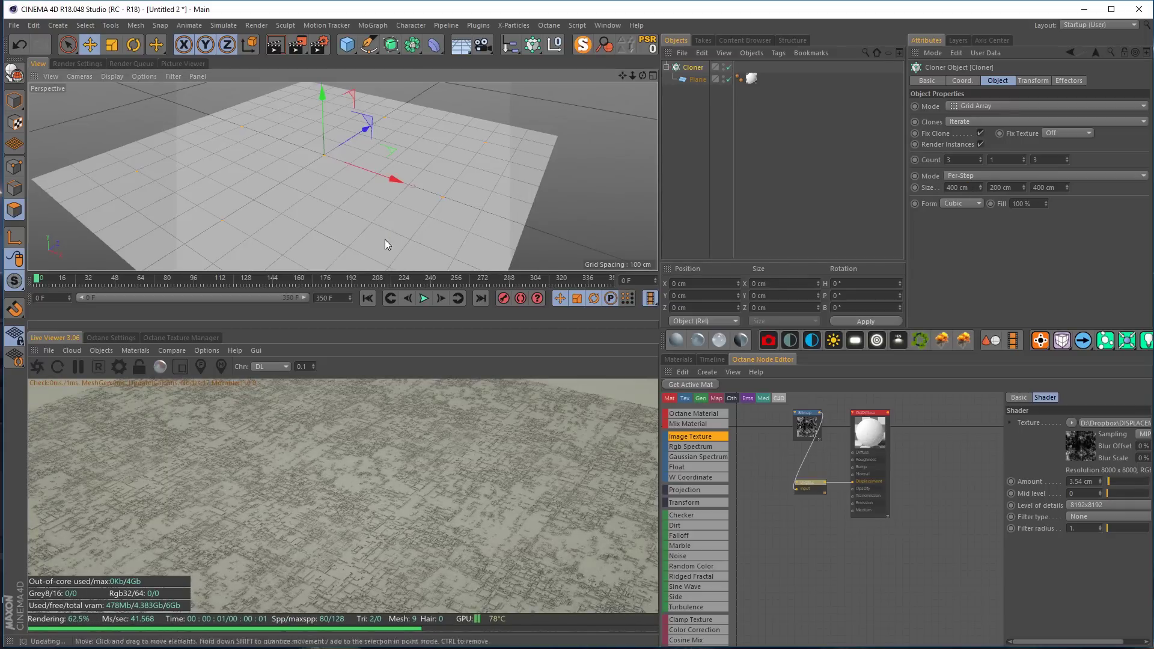
Increase the Cloner's grid count to 7 along X and 8 along Z
scroll(386, 238, "down", 5)
middle_click_drag(386, 238, 406, 172, "alt")
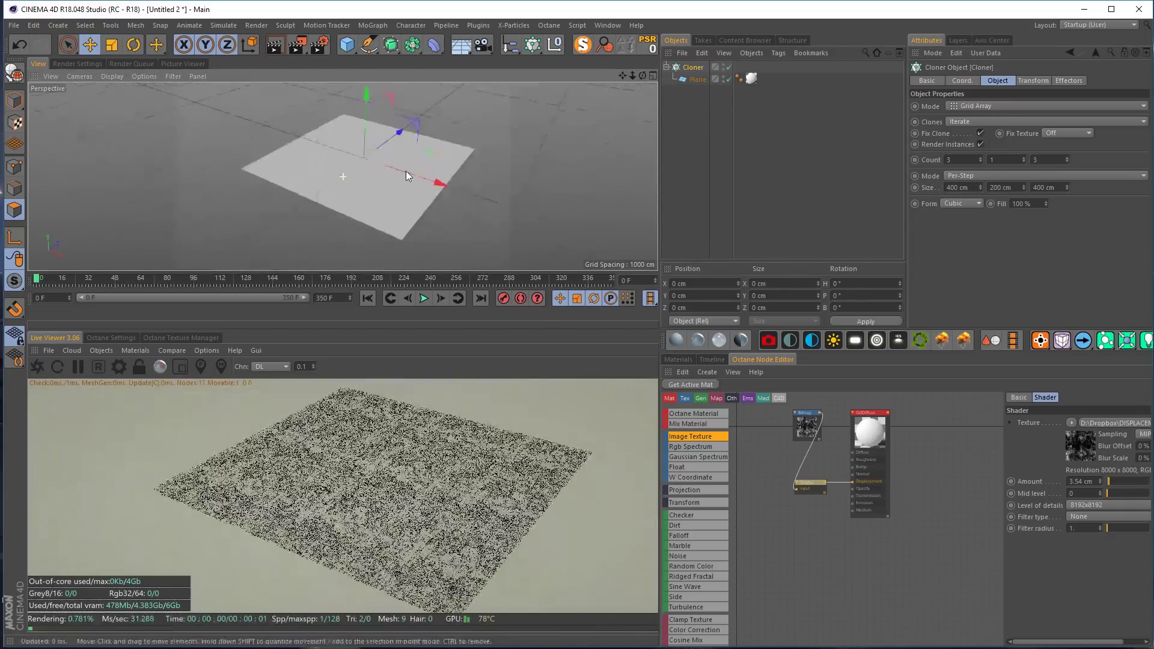
left_click(982, 158)
left_click(982, 158)
left_click(982, 157)
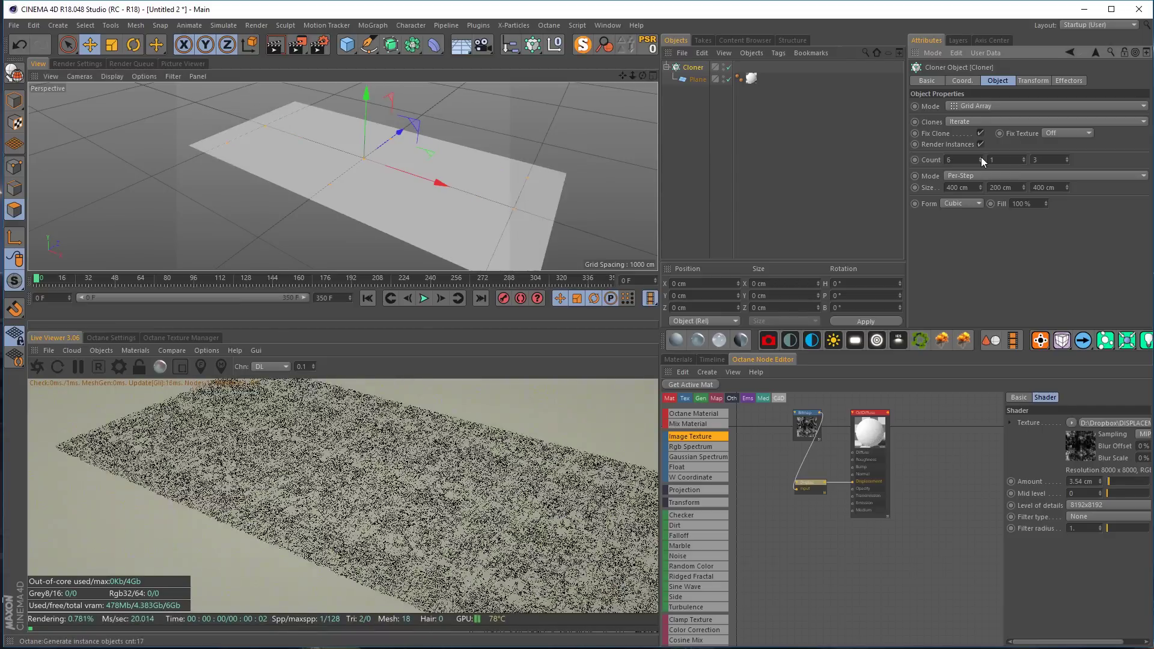
left_click(981, 157)
left_click(1068, 157)
left_click(1068, 158)
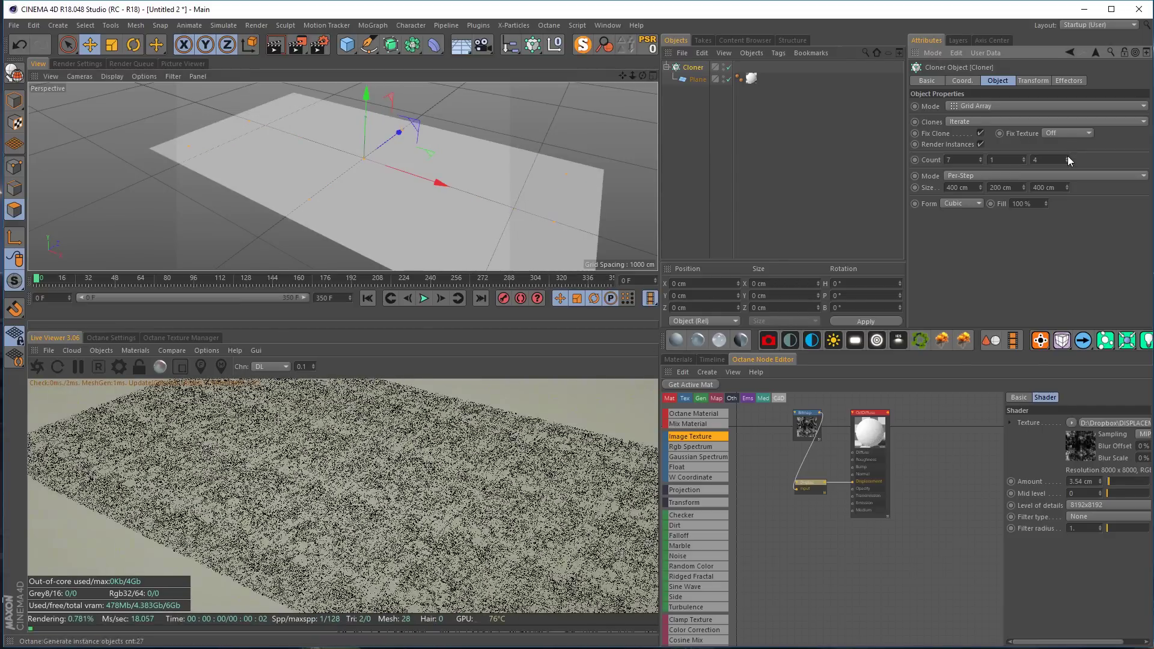
left_click(1068, 157)
left_click(1068, 158)
left_click(1068, 157)
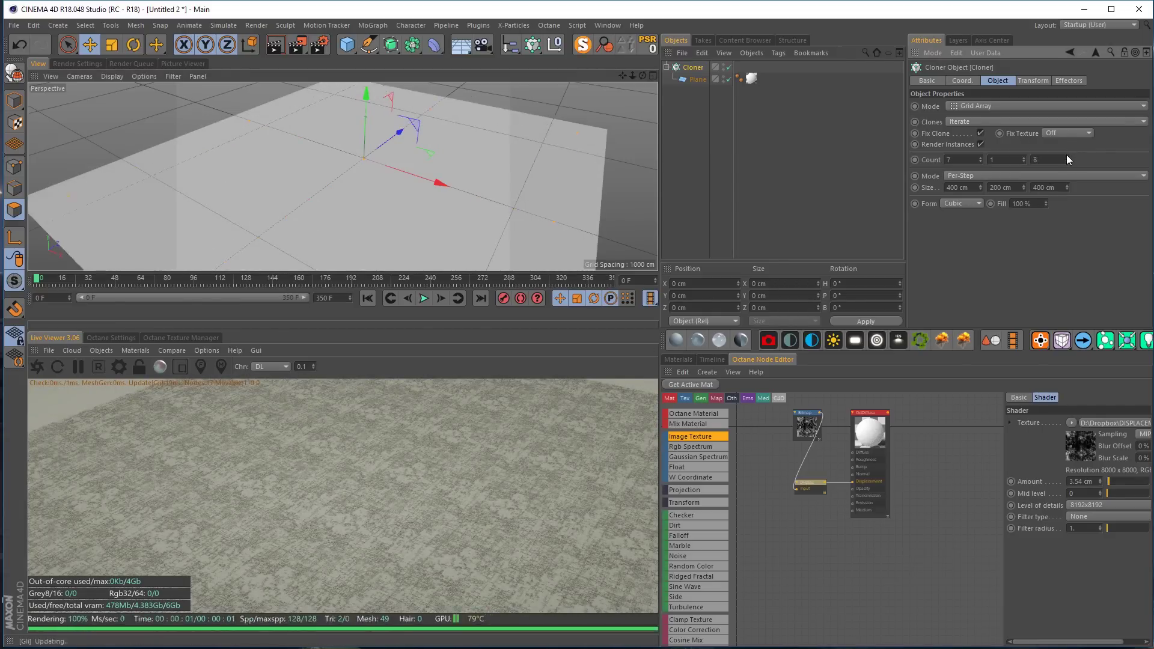
Add an Octane camera from a low close-up of the displaced surface and enable its Camera Imager
scroll(409, 147, "up", 3)
mouse_move(349, 162)
right_mouse_down("alt")
mouse_move(410, 139)
mouse_move(406, 124)
right_mouse_up("alt")
left_click_drag(406, 124, 404, 114, "alt")
right_click_drag(391, 150, 413, 100, "alt")
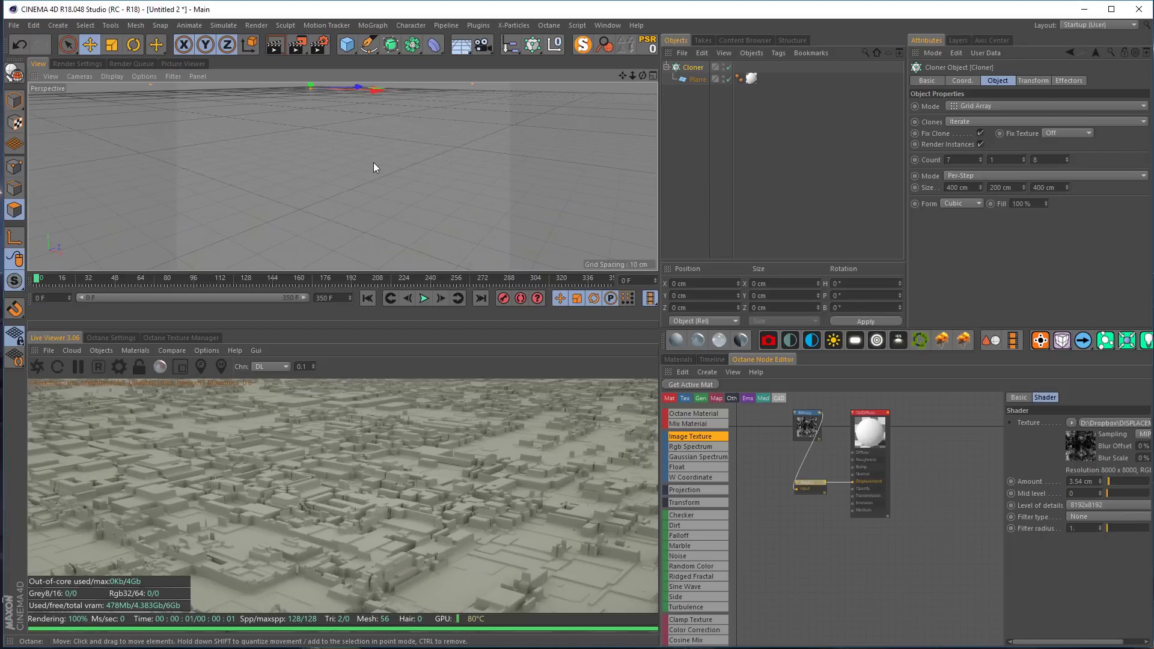
left_click(770, 341)
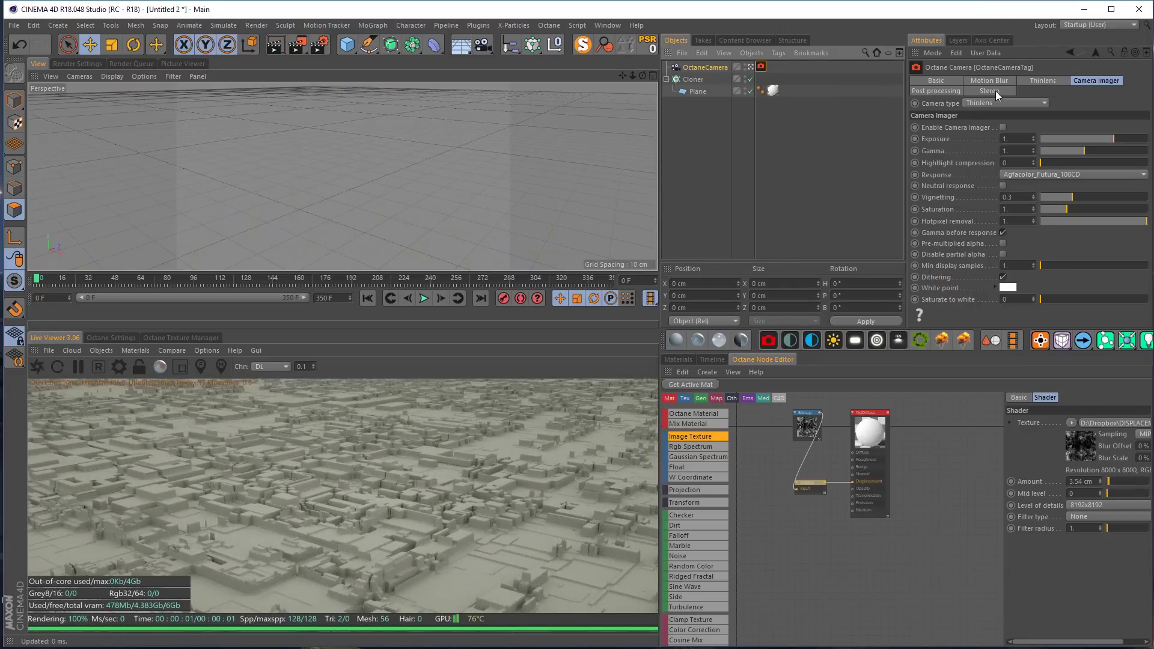
left_click(1003, 127)
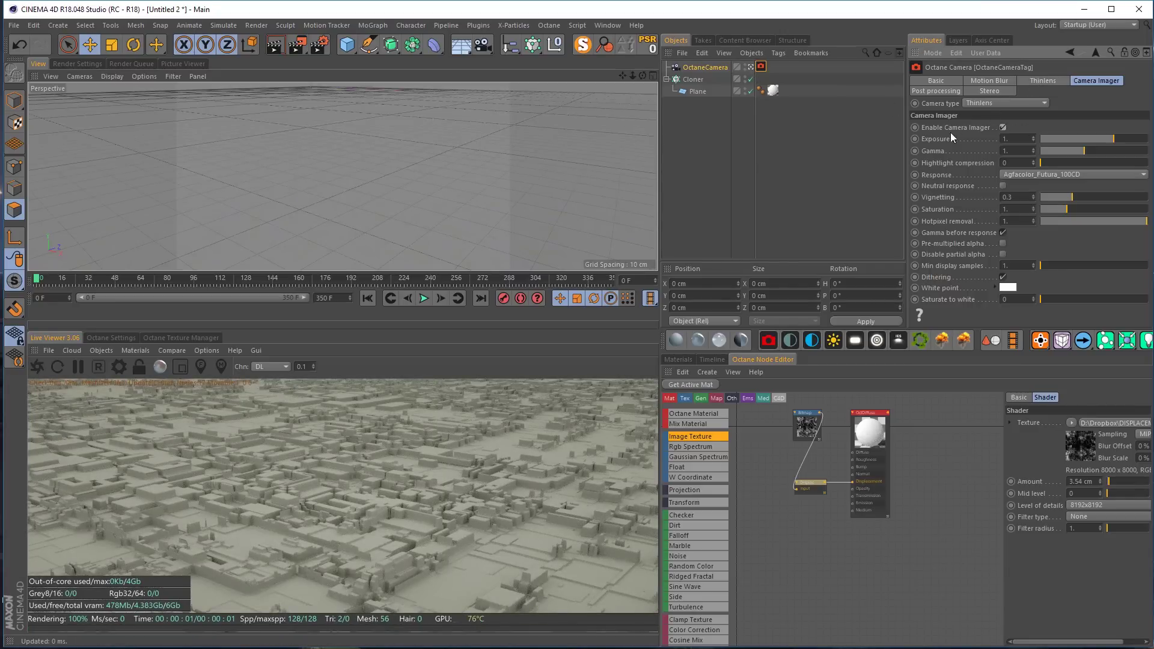
Set the Octane camera's aperture to about 1.477 cm and enable post processing with a bloom power of about 30.17
left_click(1042, 80)
left_click_drag(1045, 151, 1073, 149)
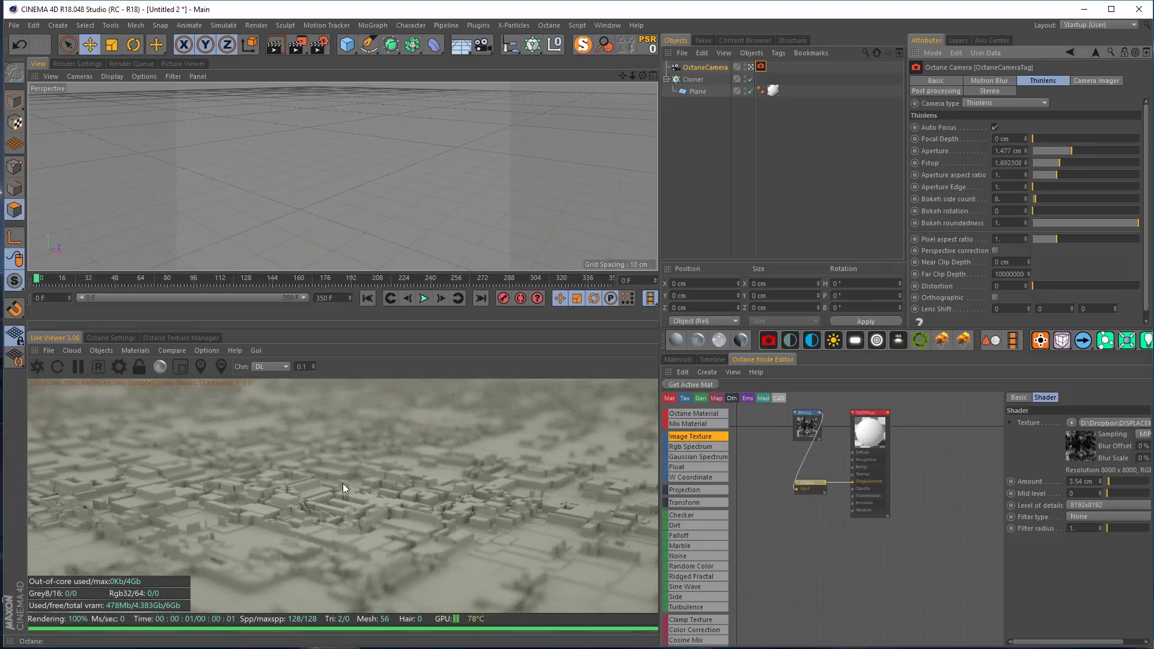
left_click(956, 91)
left_click(981, 127)
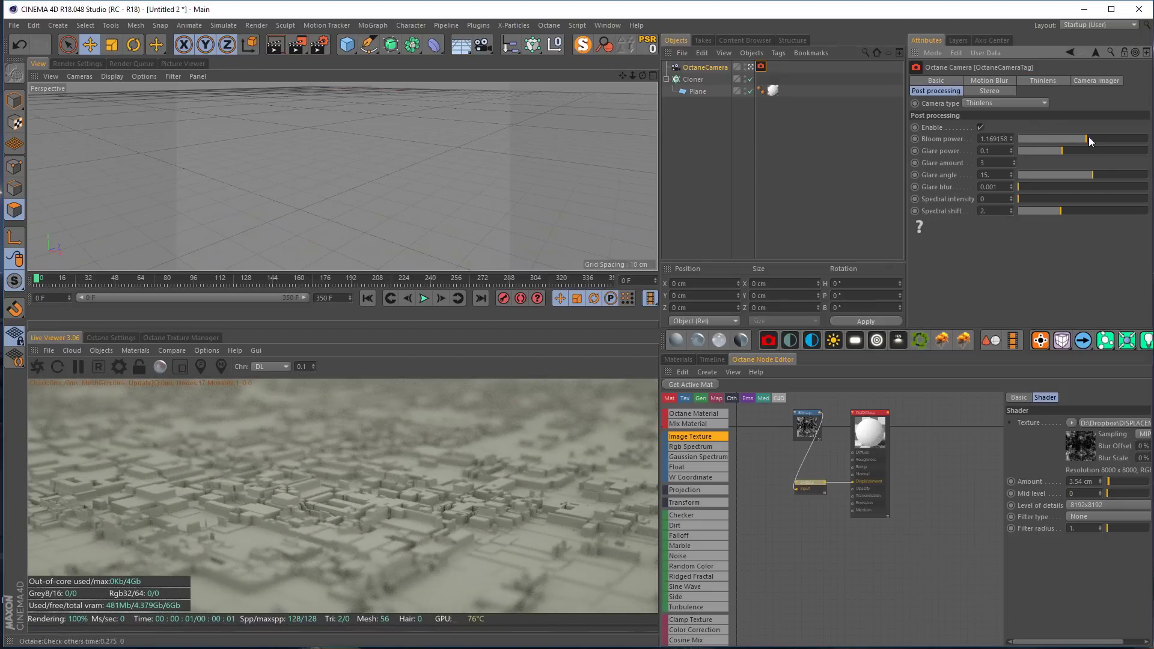
left_click_drag(1118, 137, 1119, 137)
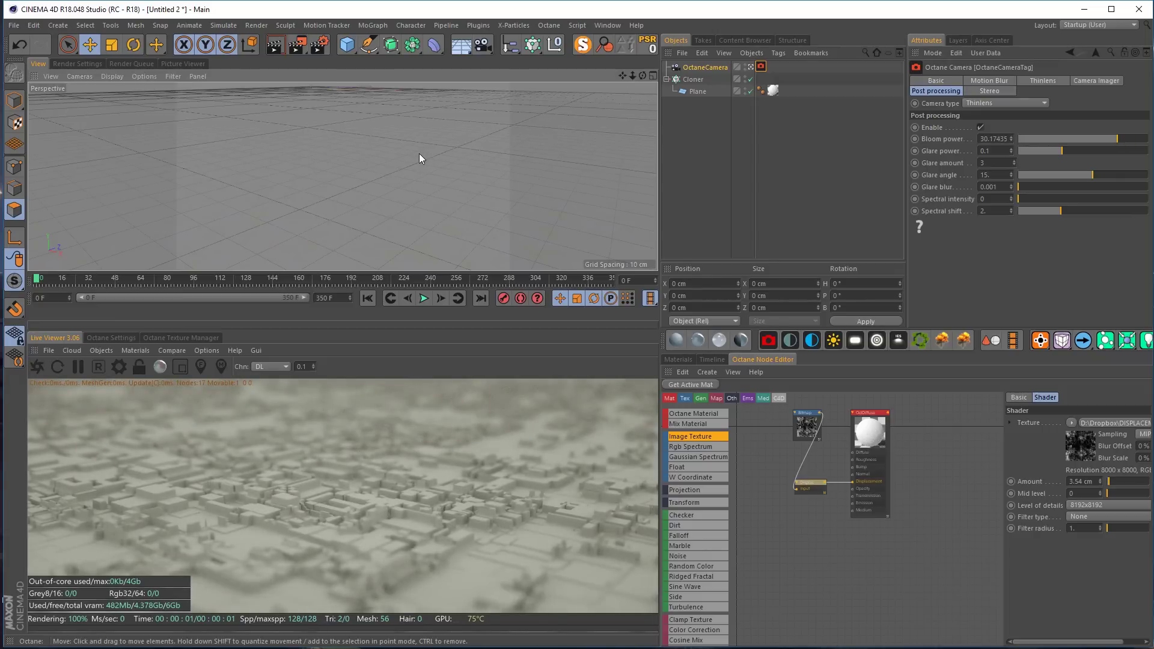
Turn off the Octane camera's Auto Focus and pick a focus point on the surface in the live render
scroll(420, 154, "down", 1)
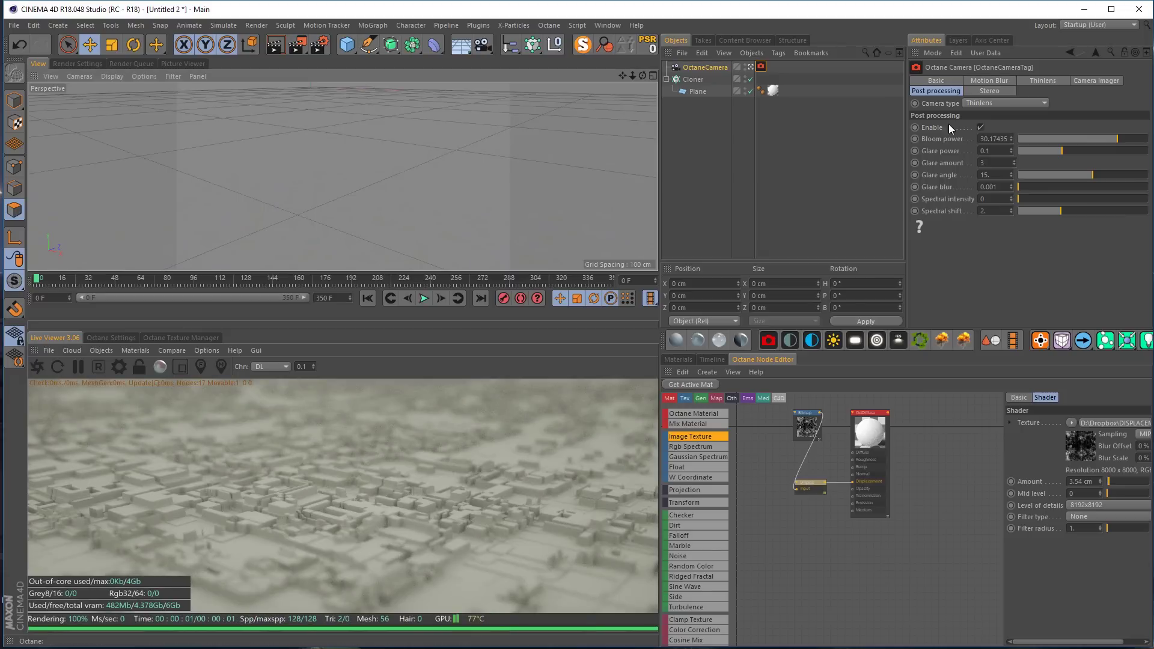
left_click(1035, 82)
left_click(995, 127)
right_click_drag(399, 153, 416, 168, "alt")
mouse_move(416, 168)
left_mouse_down("alt")
mouse_move(448, 254)
mouse_move(404, 168)
mouse_move(413, 158)
left_mouse_up("alt")
left_click_drag(343, 175, 398, 139, "alt")
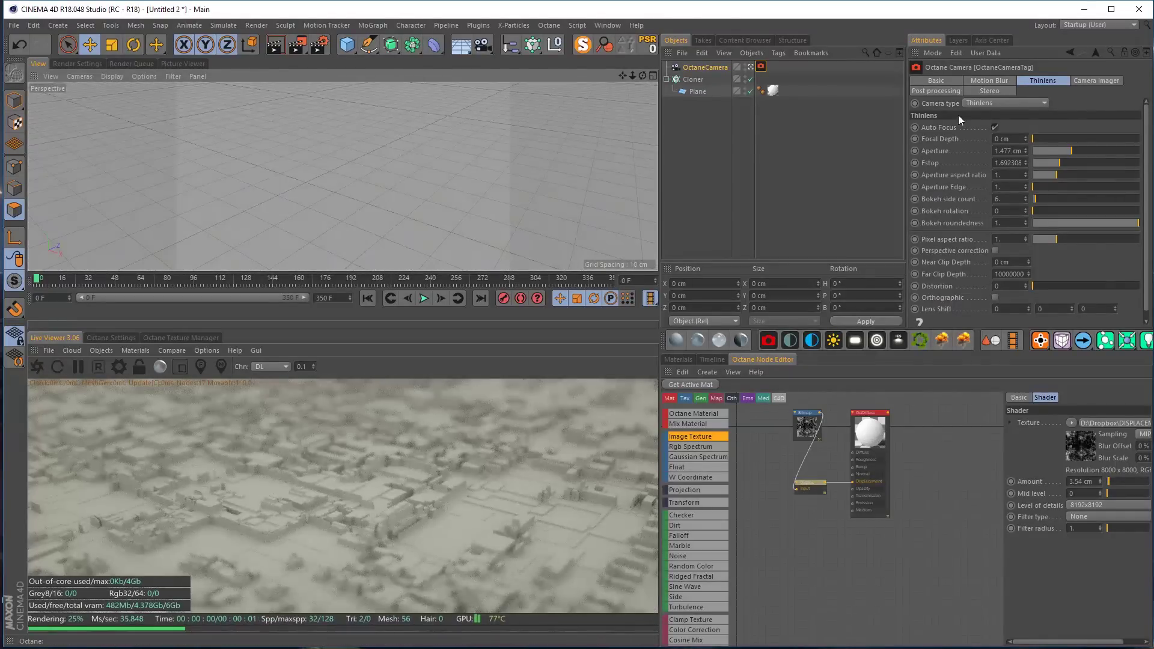
left_click(995, 127)
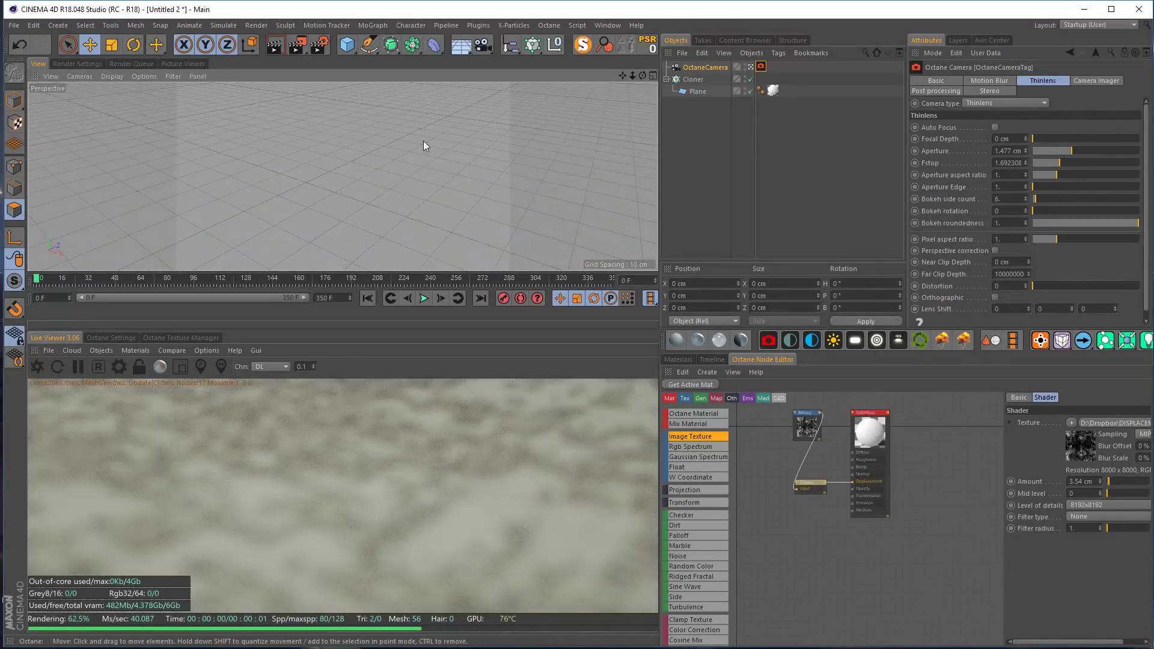
left_click(204, 366)
left_click(383, 522)
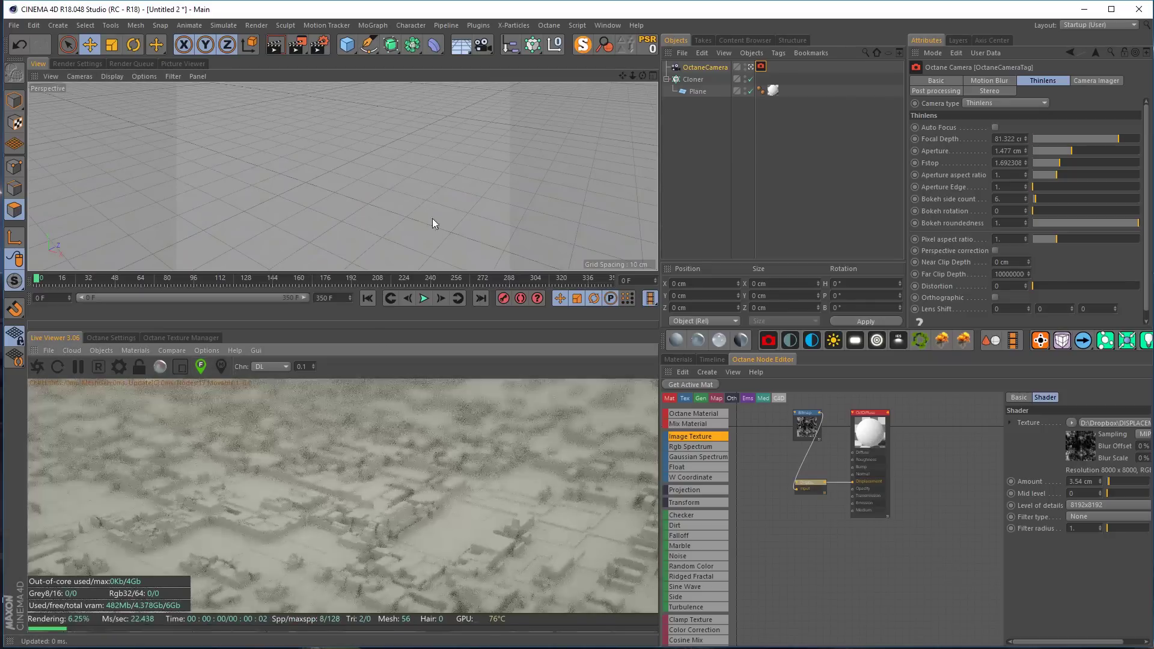
Turn the Octane camera's Auto Focus back on for a wider view of the surface
scroll(389, 134, "down", 5)
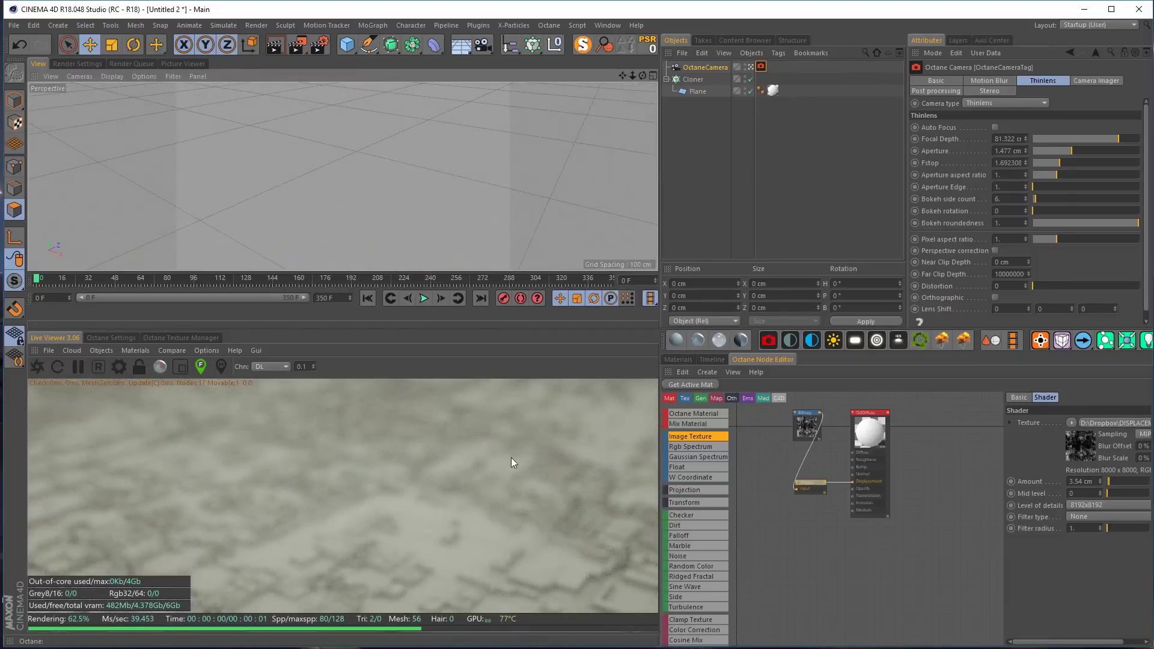
left_click(995, 127)
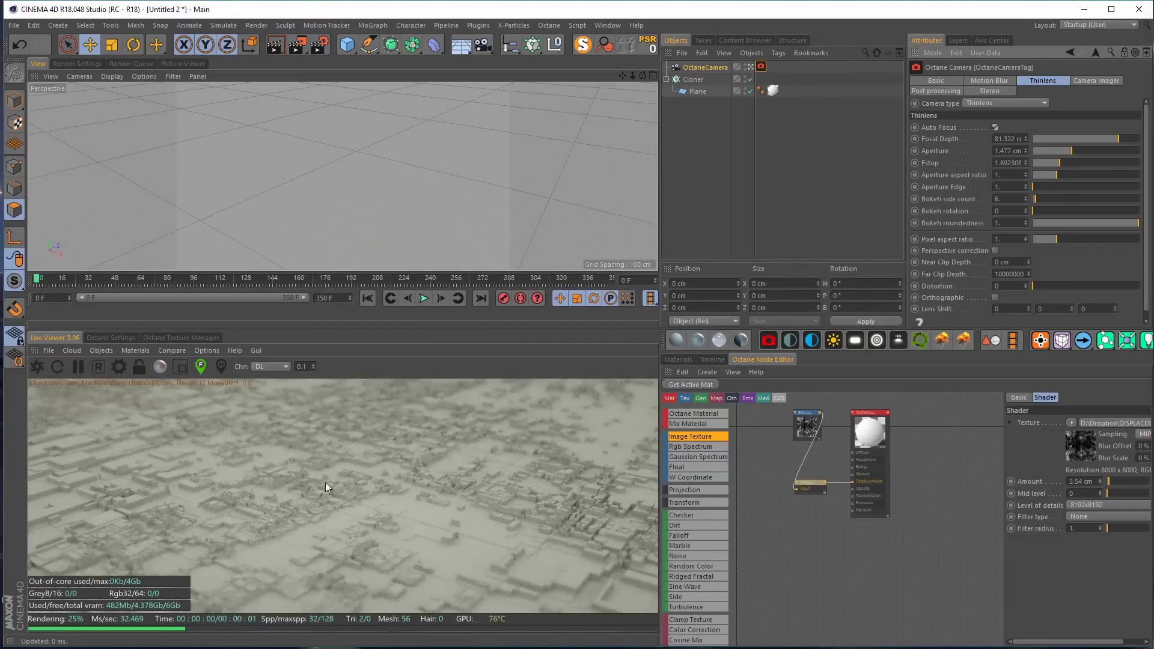
Add an Octane Daylight and rotate it so that direct sunlight falls on the displaced surface
scroll(366, 181, "up", 3)
scroll(366, 178, "up", 2)
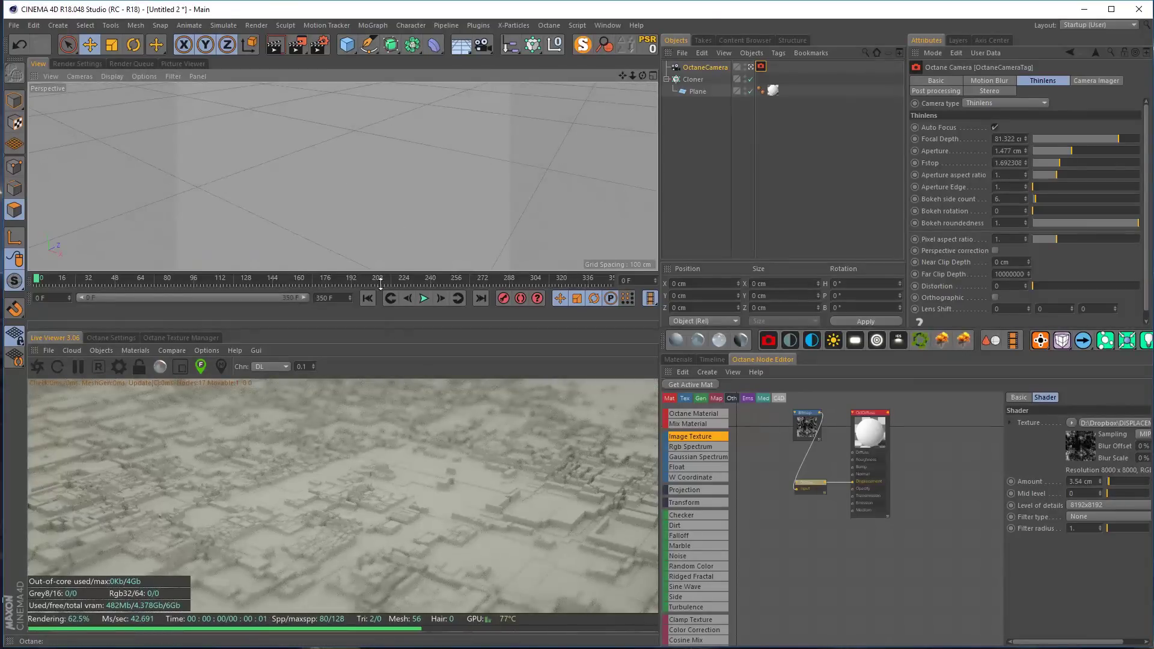
key("ctrl+z")
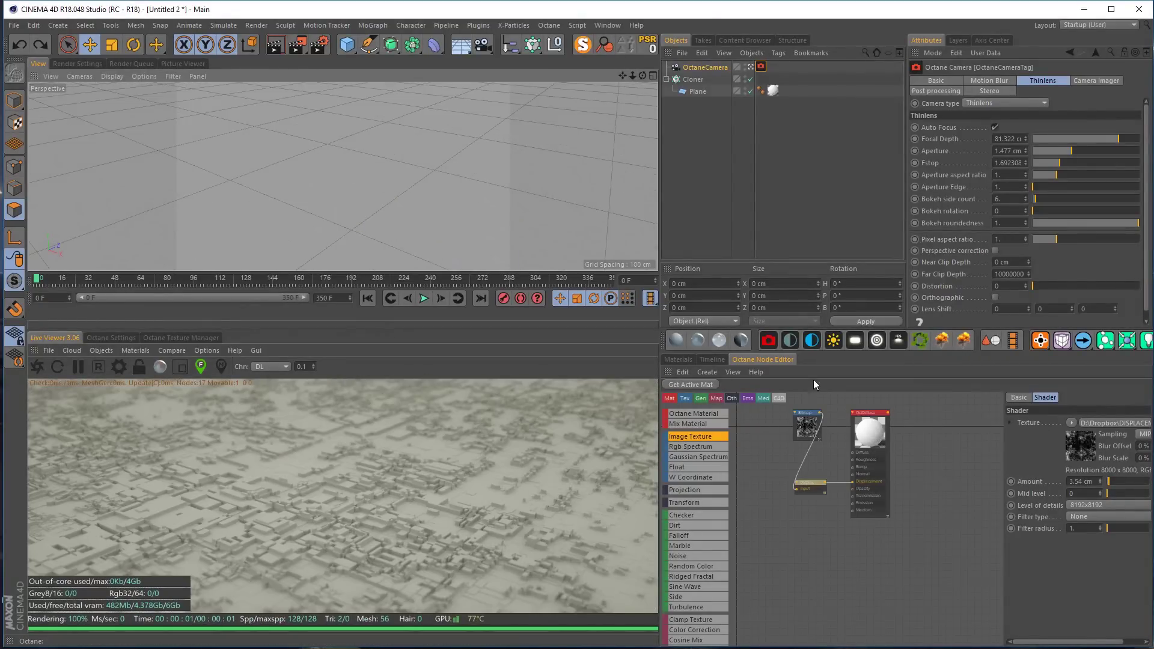
left_click(834, 341)
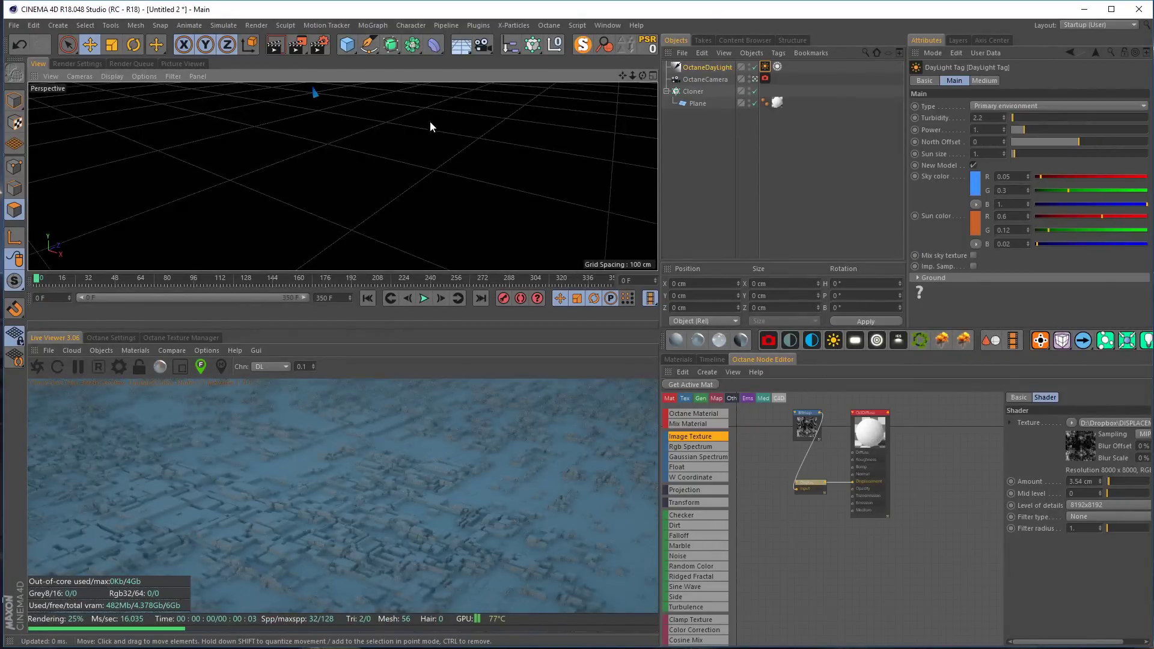
key("r")
left_click_drag(313, 109, 315, 134)
key("ctrl+z")
left_click_drag(384, 160, 404, 148, "alt")
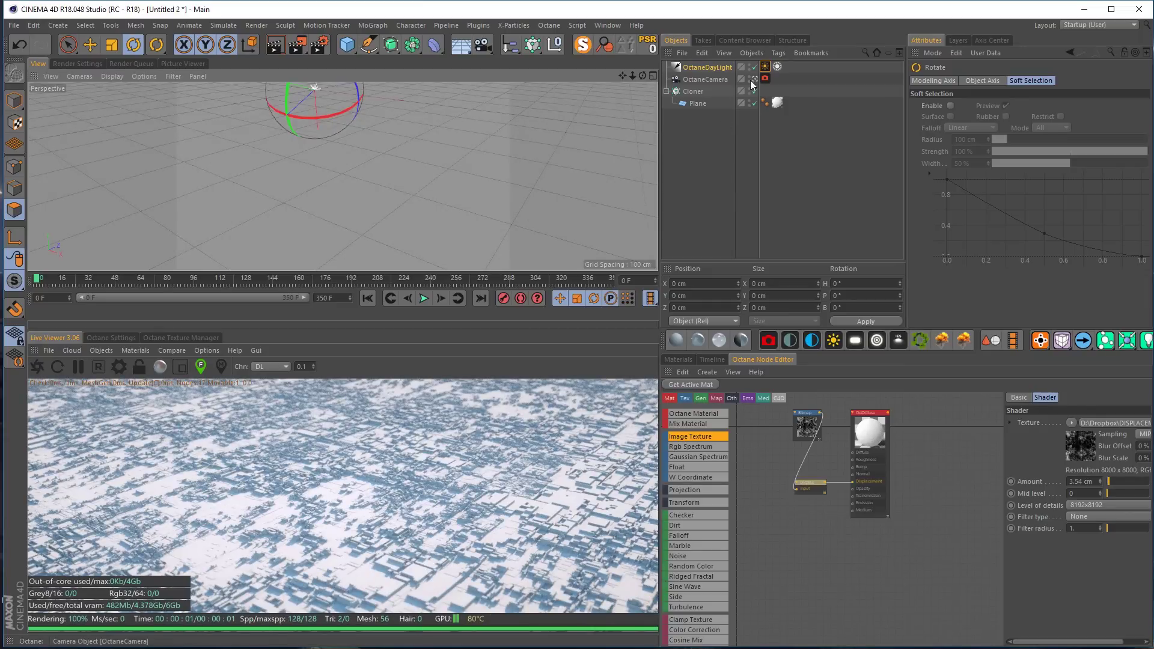
Change the Octane Daylight's sun color to a pale near-white with 7% saturation
left_click(703, 68)
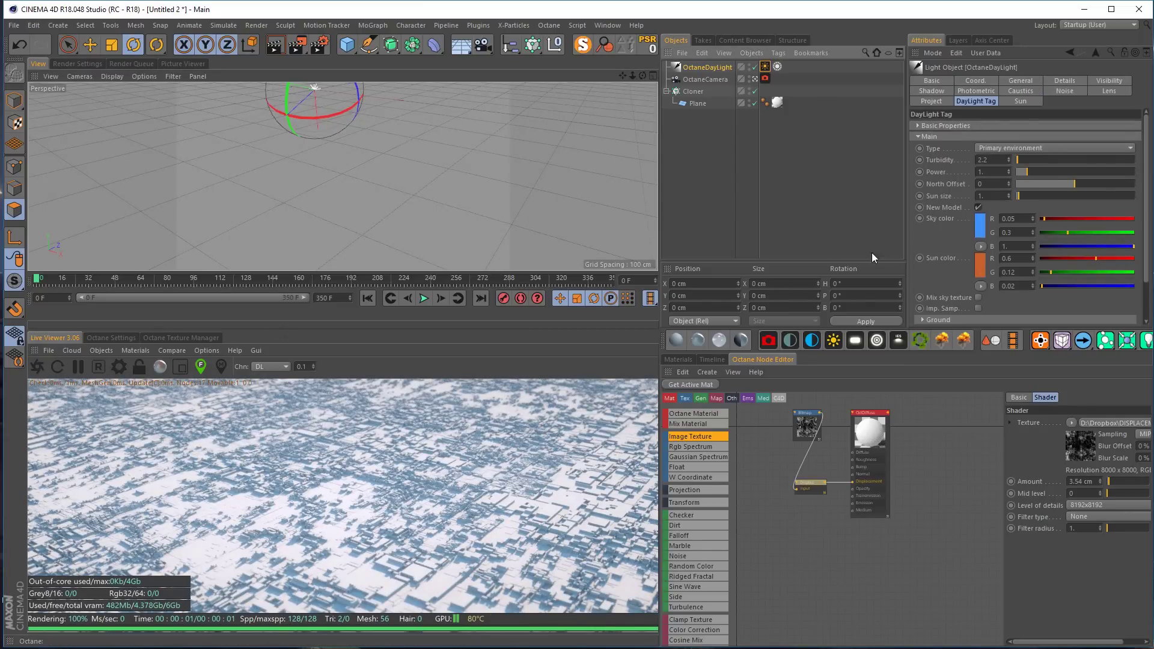
left_click(980, 269)
left_click_drag(1008, 278, 945, 282)
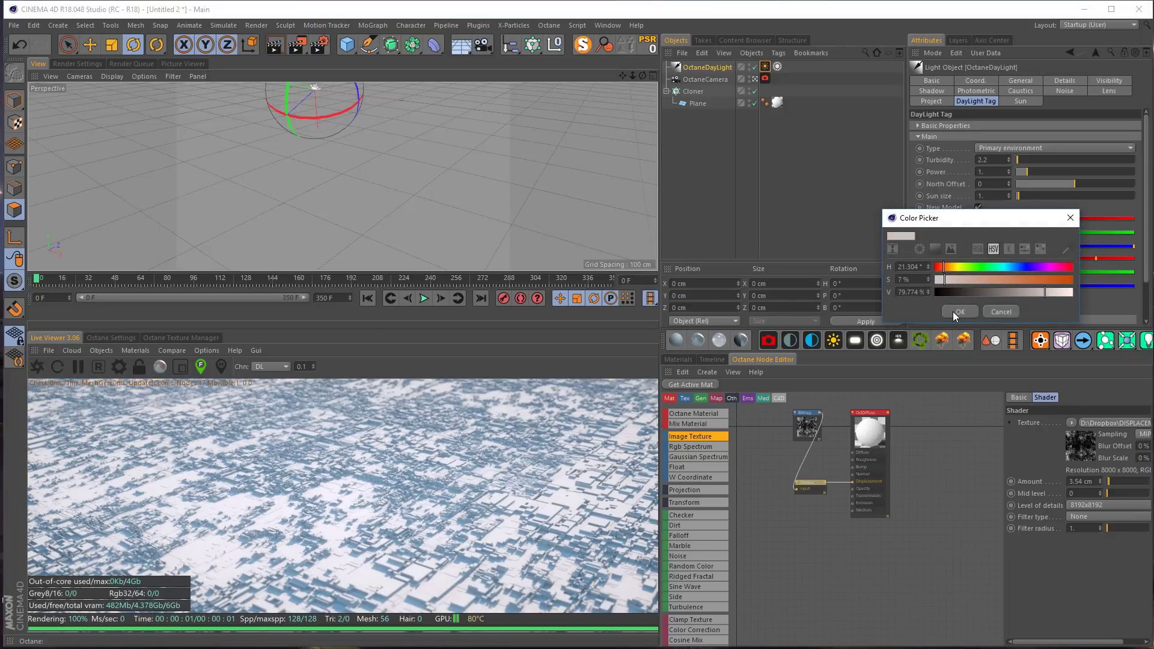
left_click(955, 311)
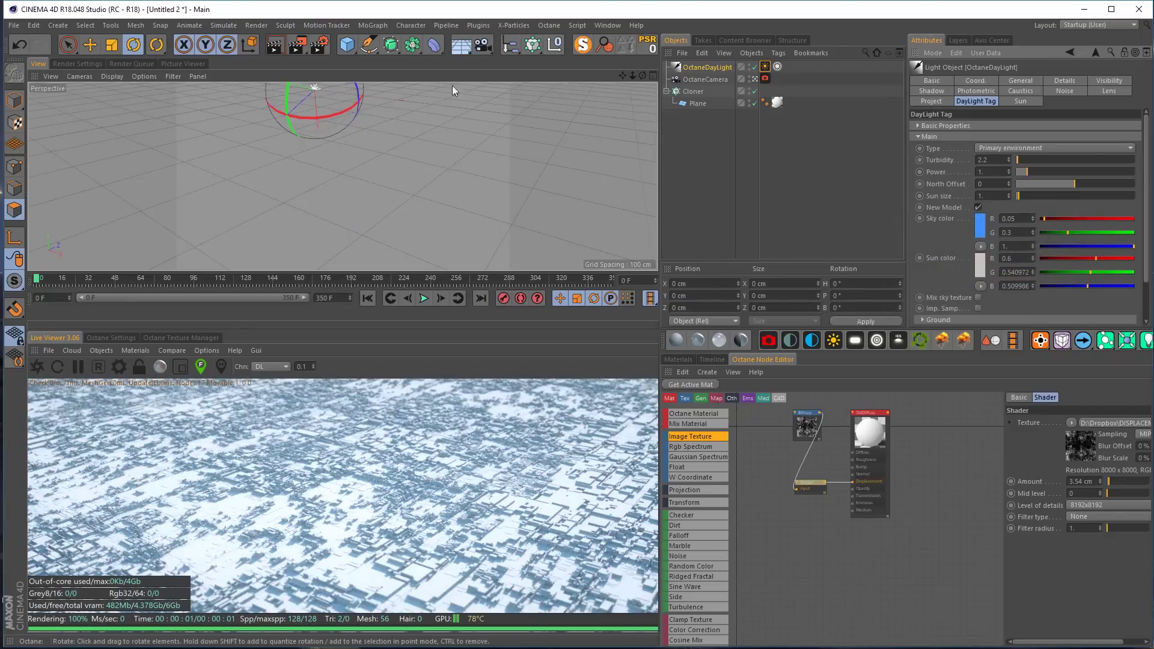
Lower the Octane Daylight's power to about 0.714 and frame a close-up of the surface
left_click_drag(1024, 172, 1023, 172)
left_click_drag(377, 139, 424, 141, "alt")
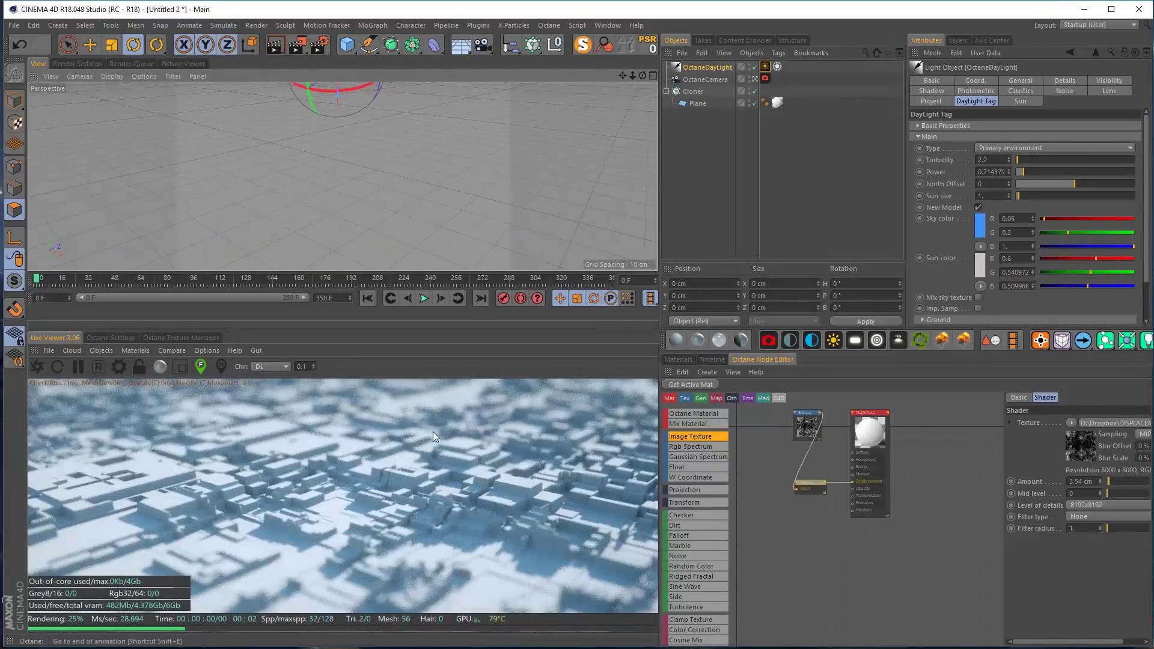
scroll(403, 154, "down", 3)
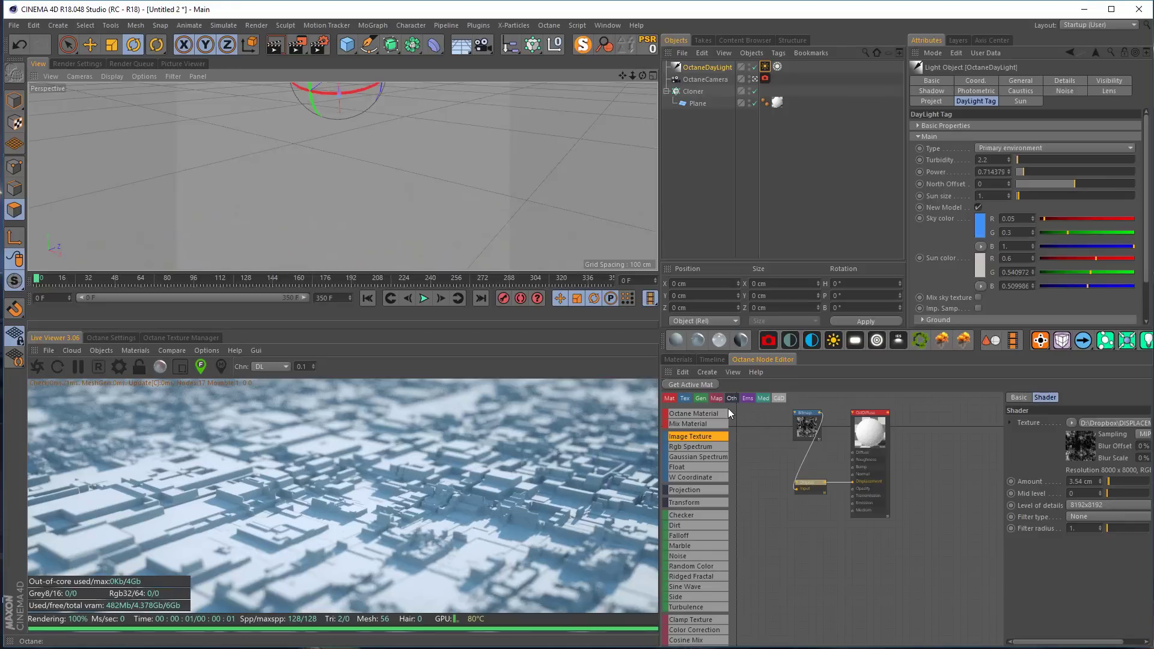
Load the active material into the node editor and move the Bitmap node clear of the Displacement node
left_click(689, 385)
left_click_drag(800, 434, 752, 506)
scroll(772, 517, "up", 3)
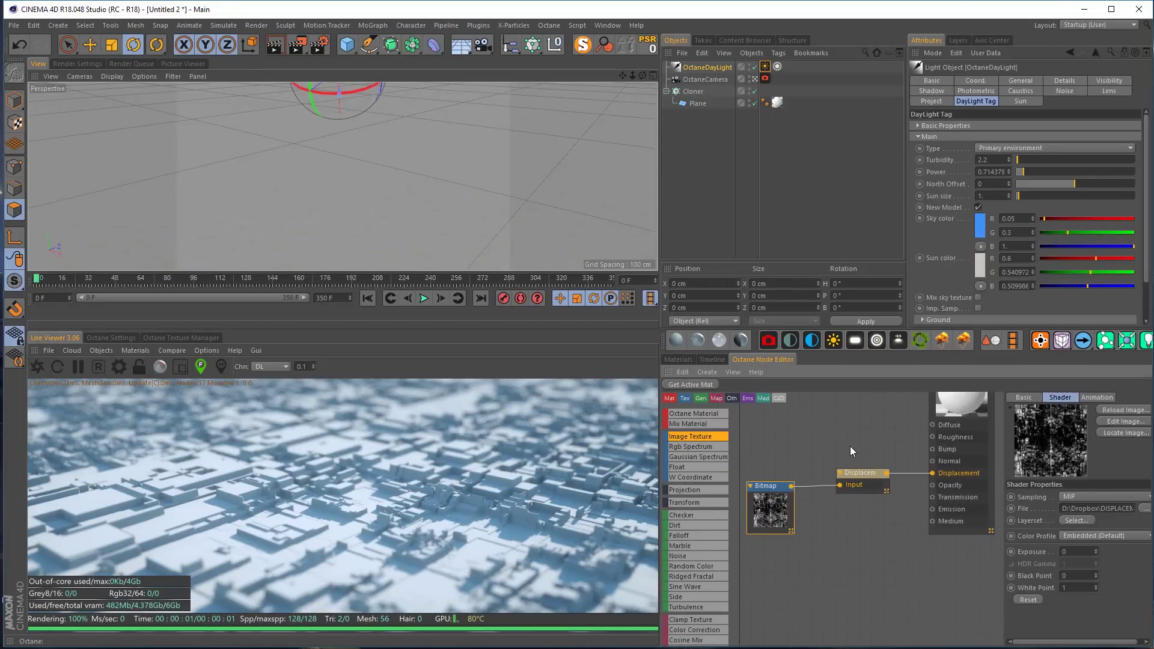
scroll(858, 483, "down", 4)
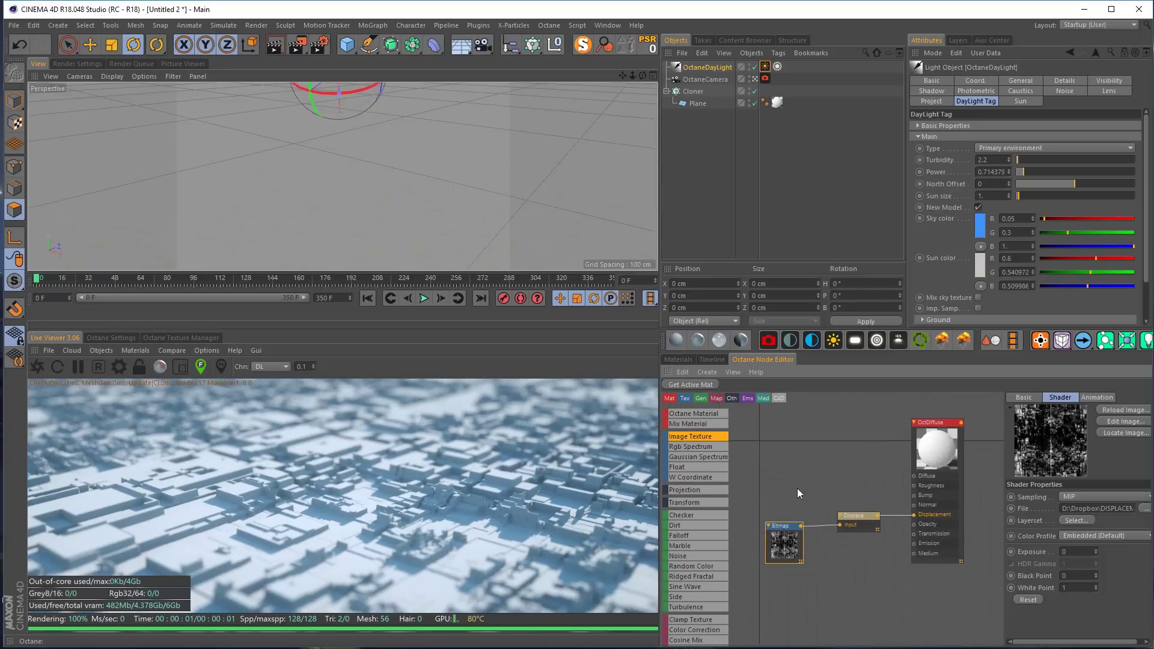
left_click_drag(825, 502, 811, 478)
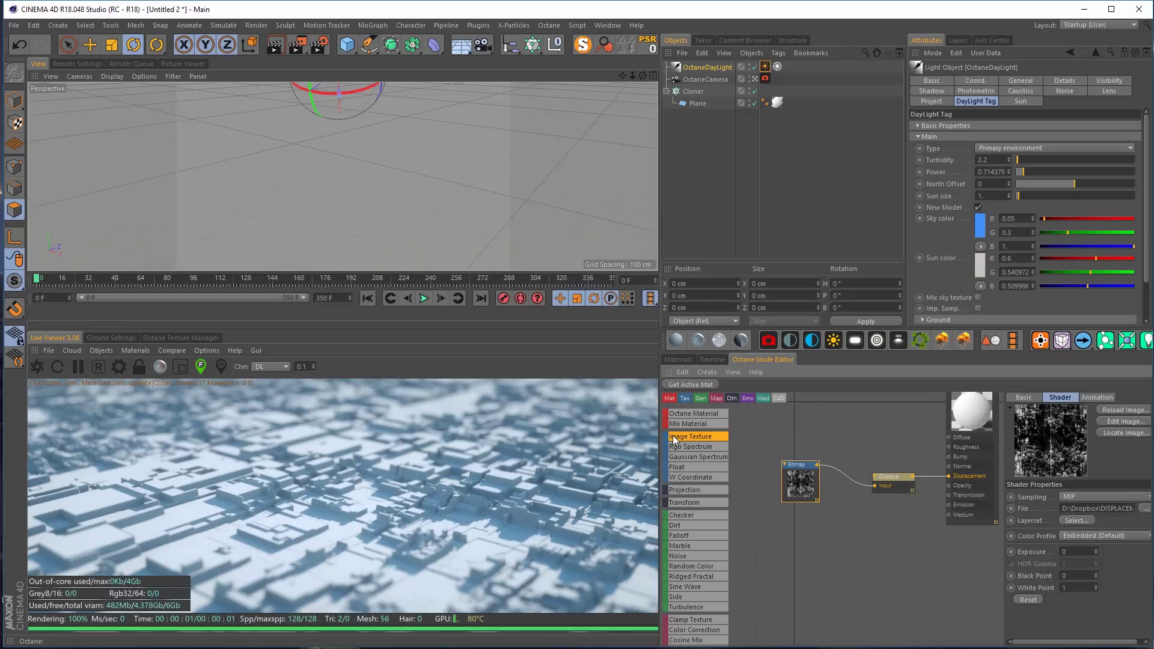
Add an Image Texture node using the Bitmap node's displacement image and connect it to the Displacement node's input
left_click_drag(789, 536, 789, 542)
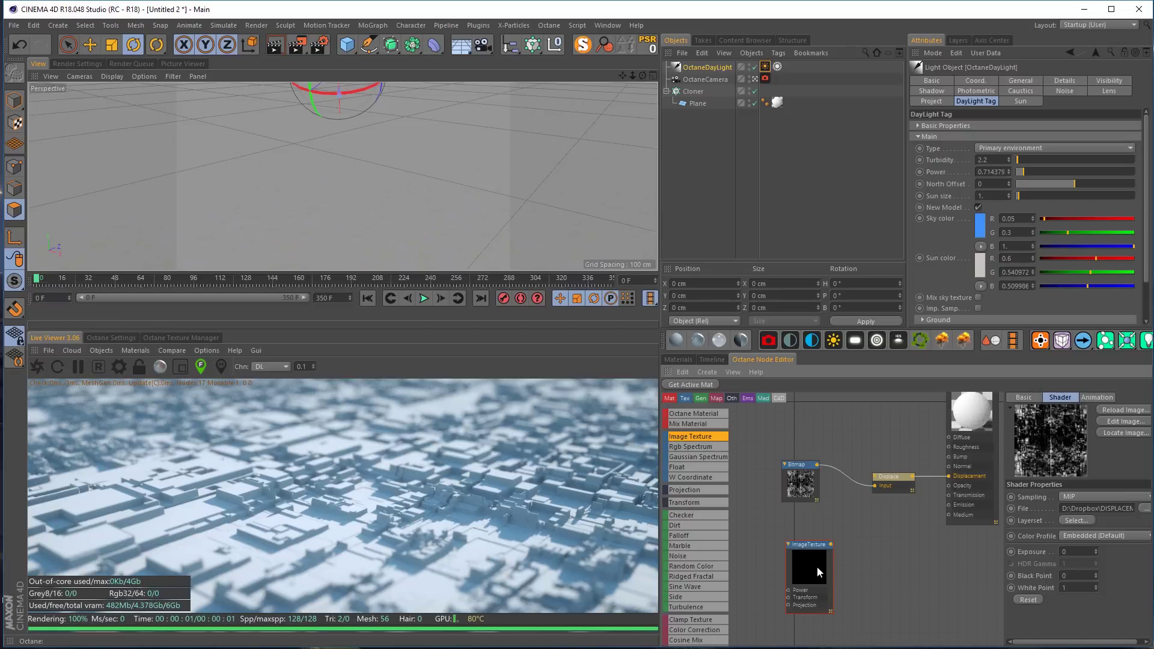
left_click(794, 488)
left_click(832, 589)
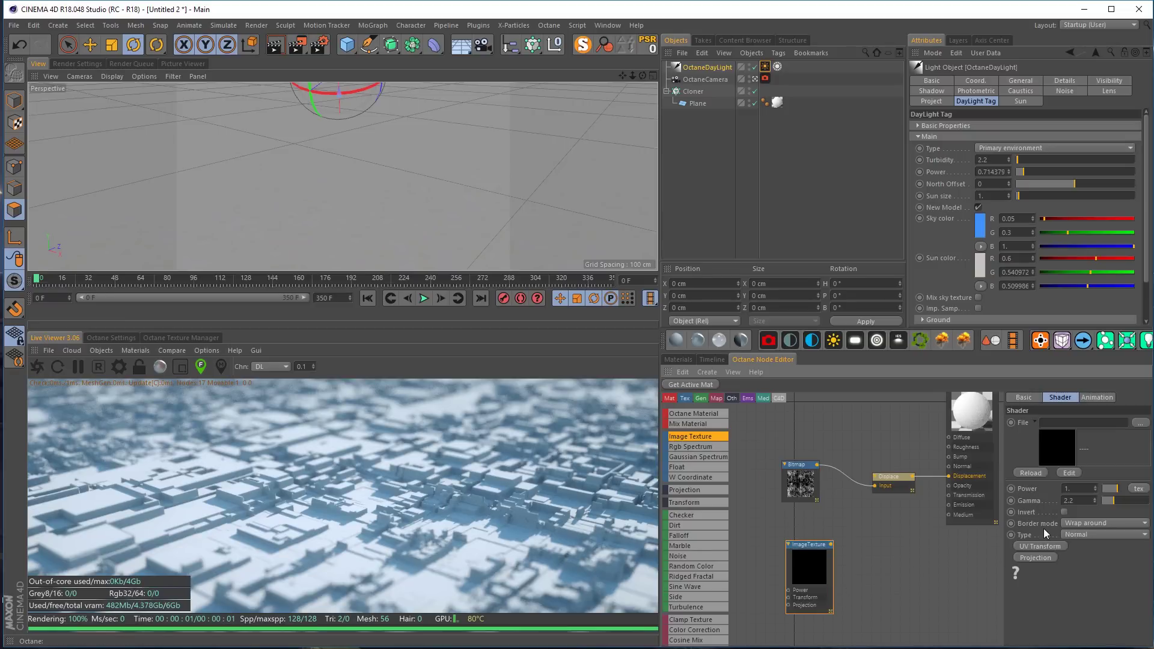
left_click(928, 579)
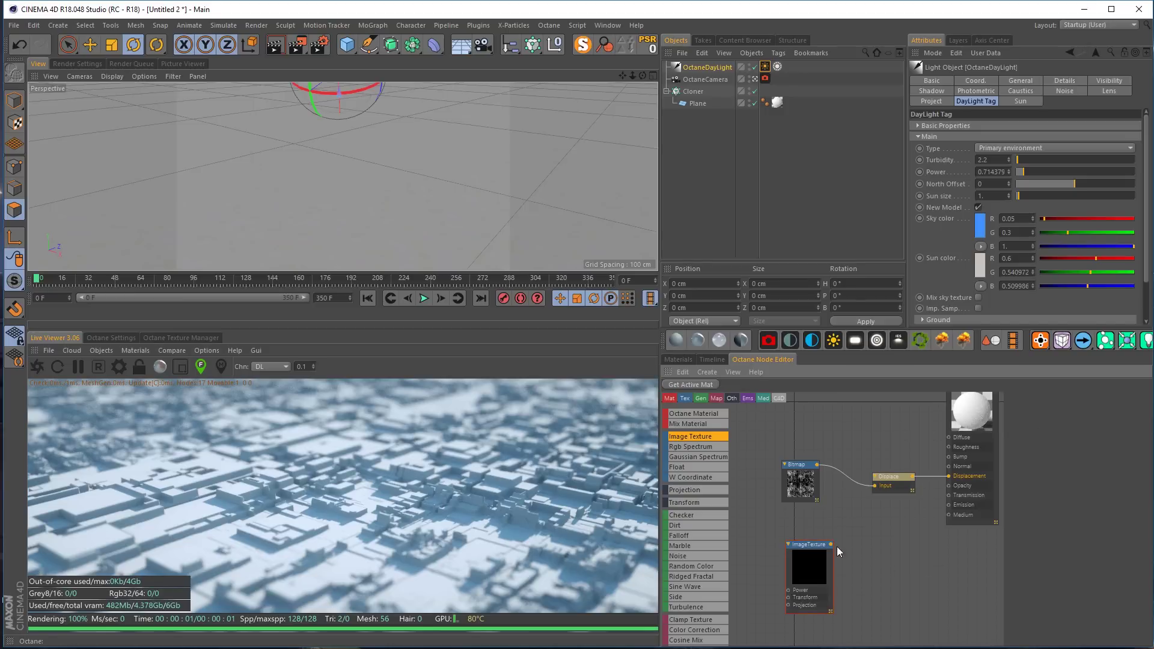
left_click_drag(835, 547, 875, 486)
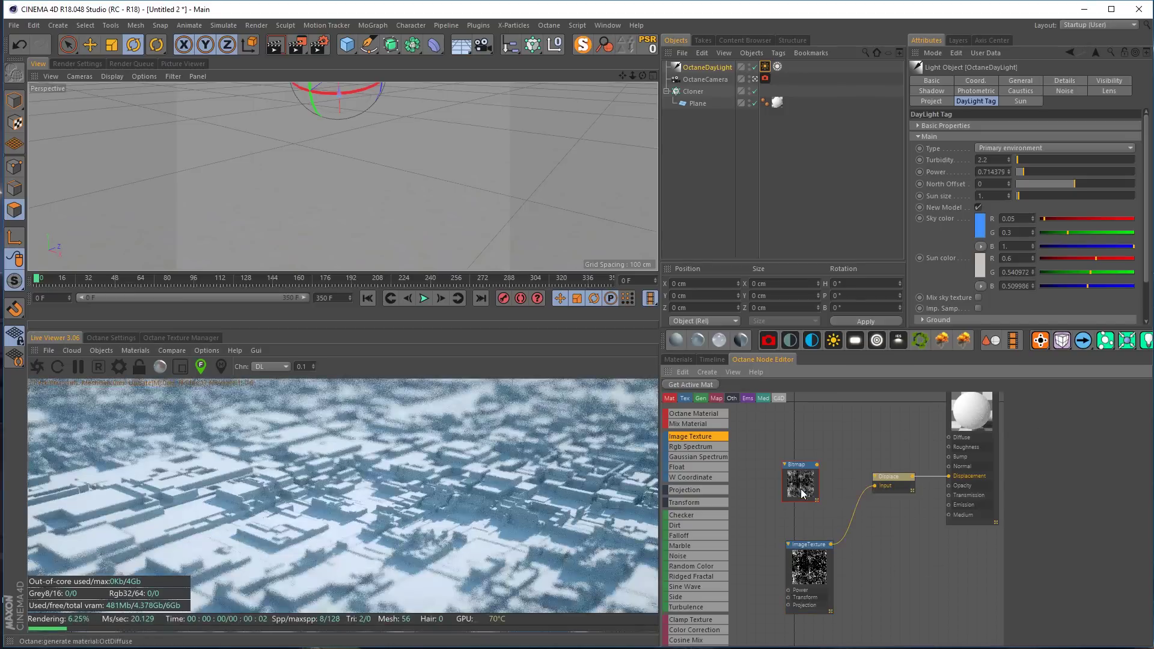
Delete the disconnected Bitmap node and move the Image Texture node beside the Displacement node
left_click(802, 494)
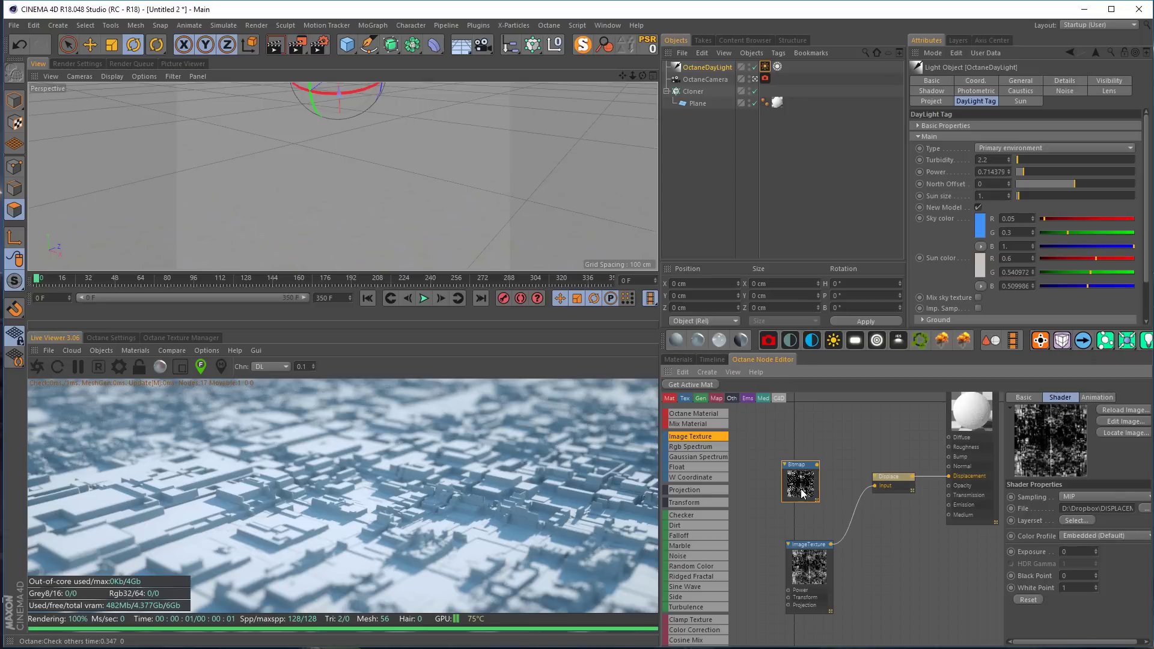
key("Delete")
left_click_drag(809, 566, 795, 509)
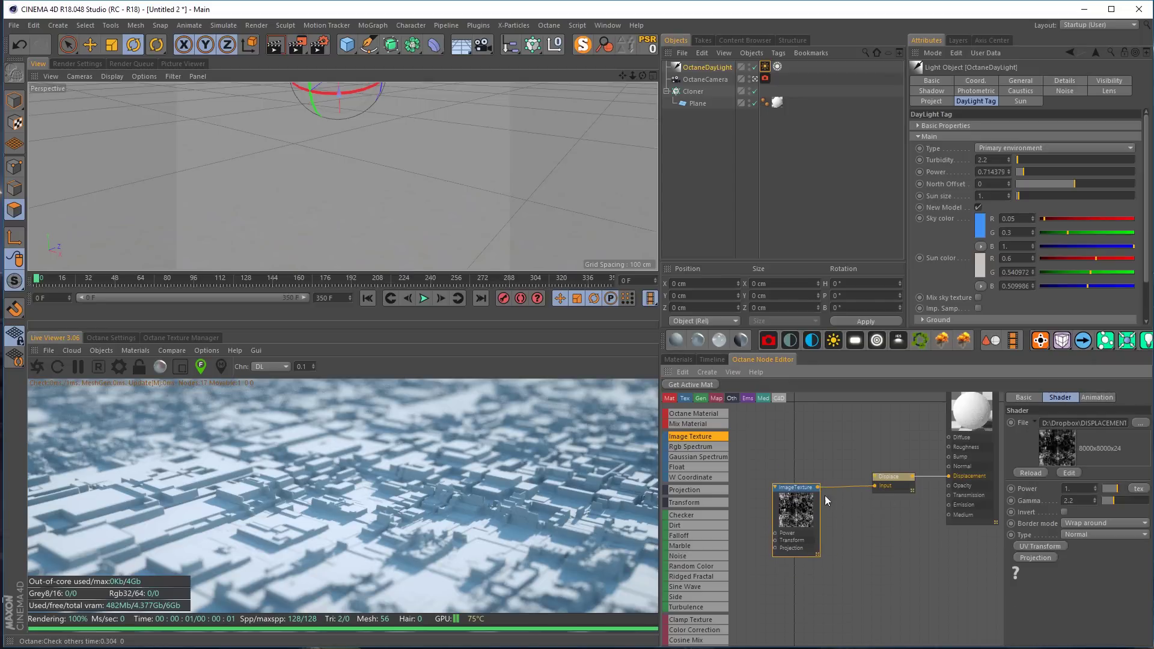
Invert the displacement Image Texture
left_click(1064, 512)
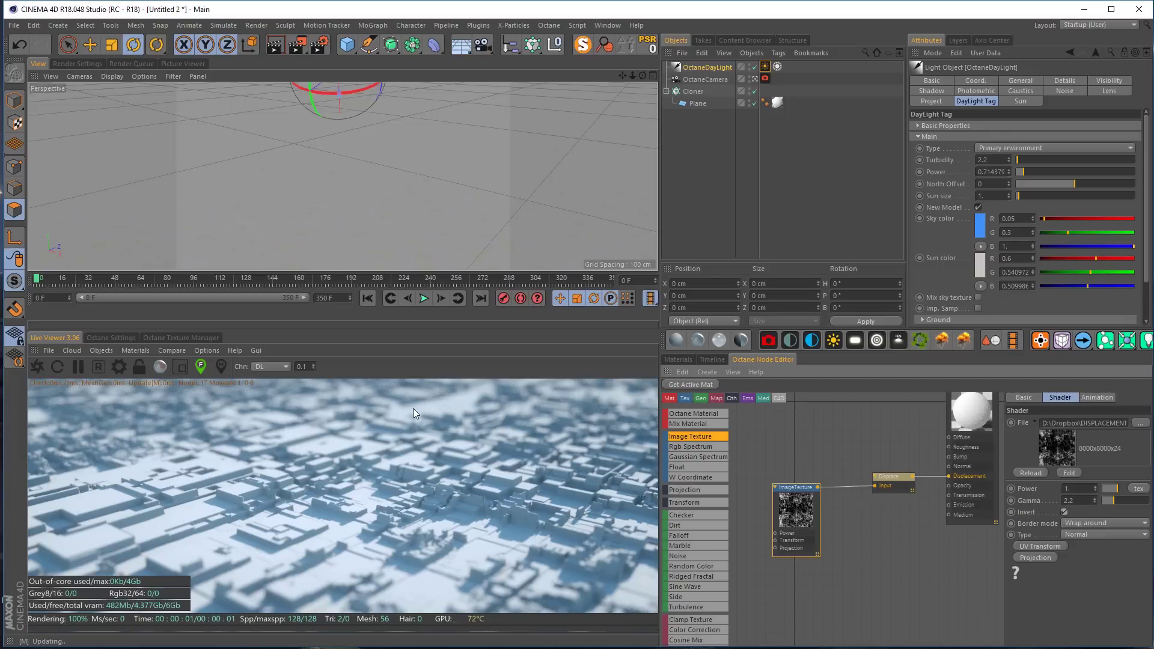
left_click_drag(391, 169, 368, 175, "alt")
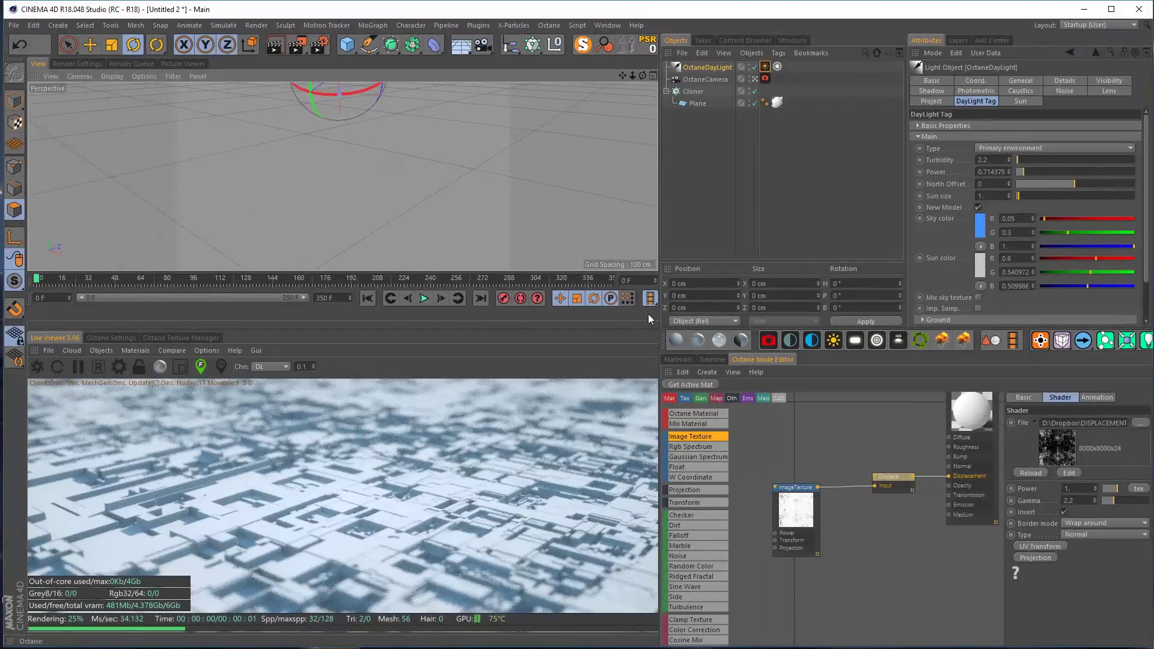
left_click(790, 512)
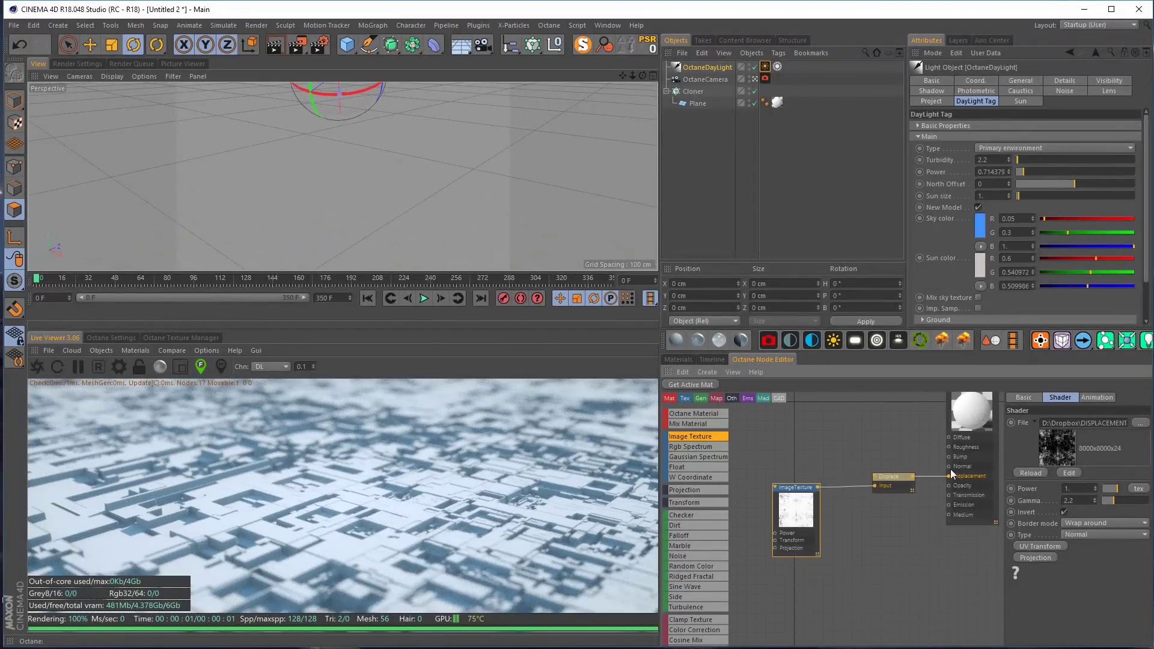
Add a second Image Texture node above the Displacement node and connect it to the material's Diffuse channel
left_click_drag(893, 478, 870, 482)
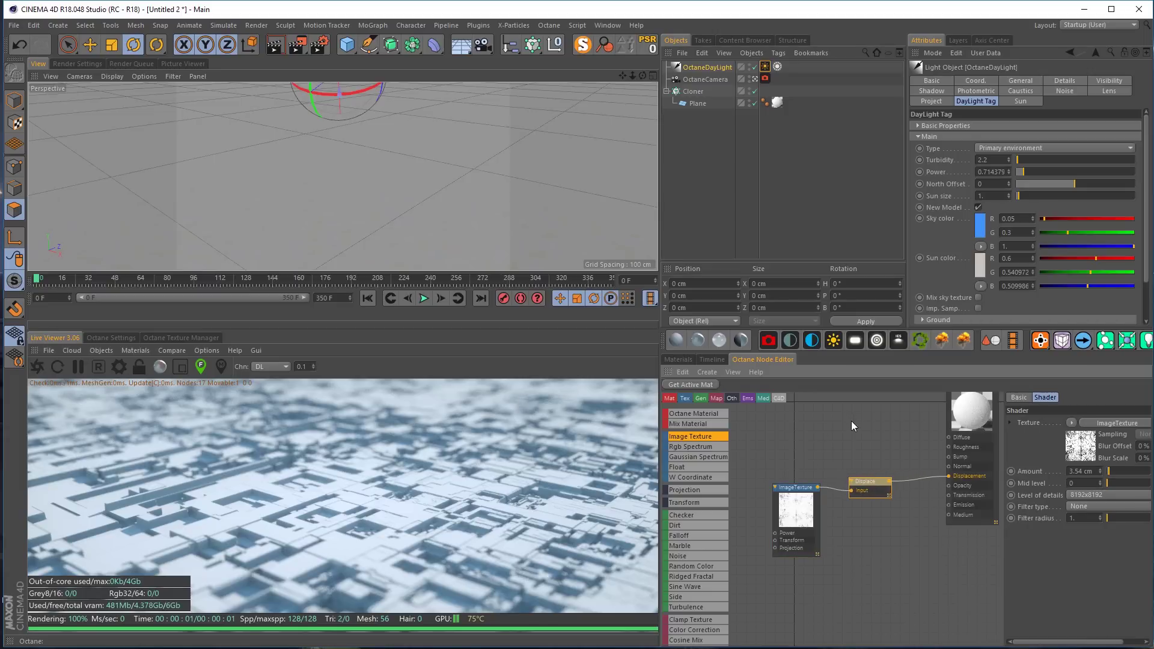
middle_click_drag(849, 419, 832, 464)
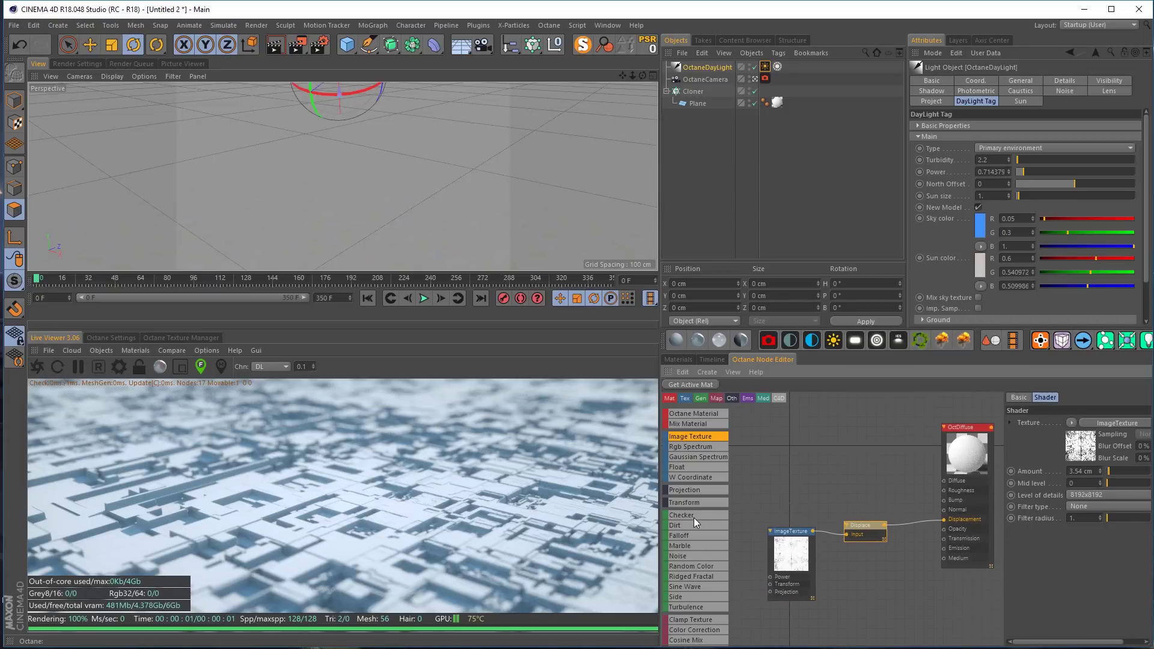
left_click_drag(813, 425, 808, 443)
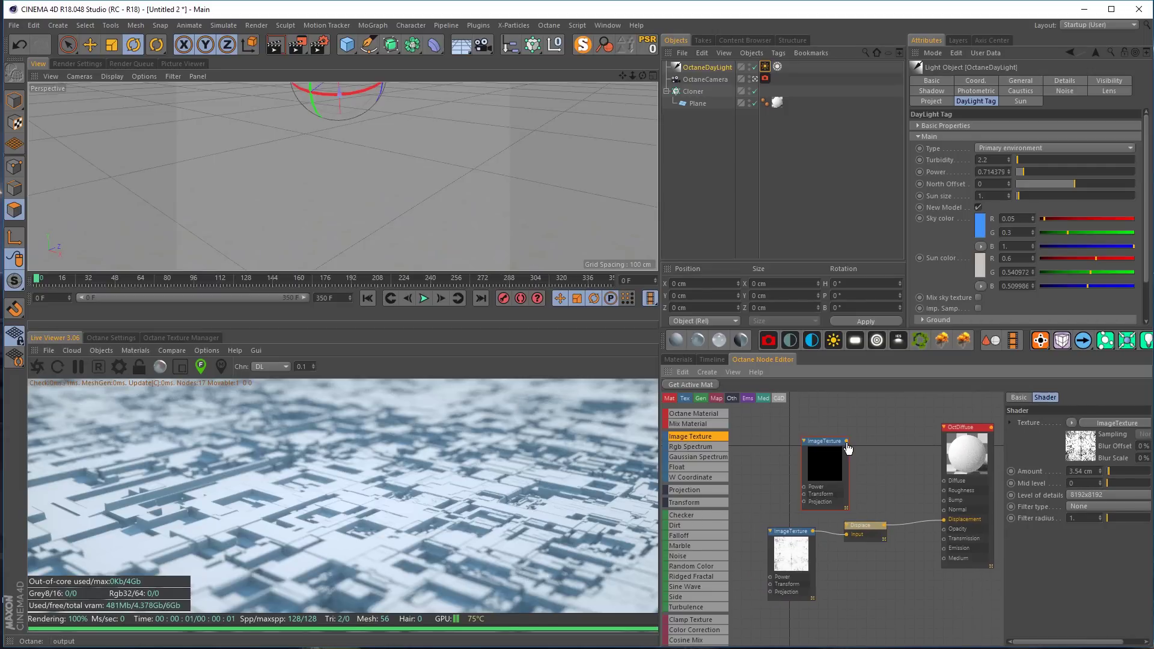
left_click_drag(947, 484, 946, 481)
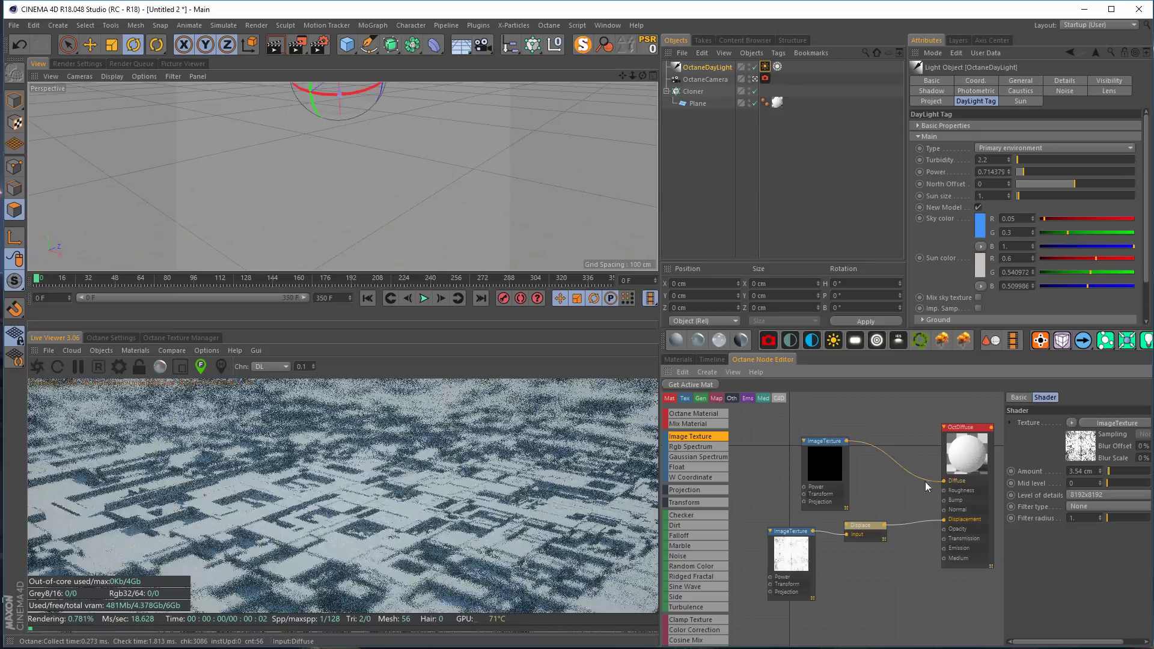
Load the colored version of the displacement map into the diffuse Image Texture without copying it to the project location
left_click(820, 467)
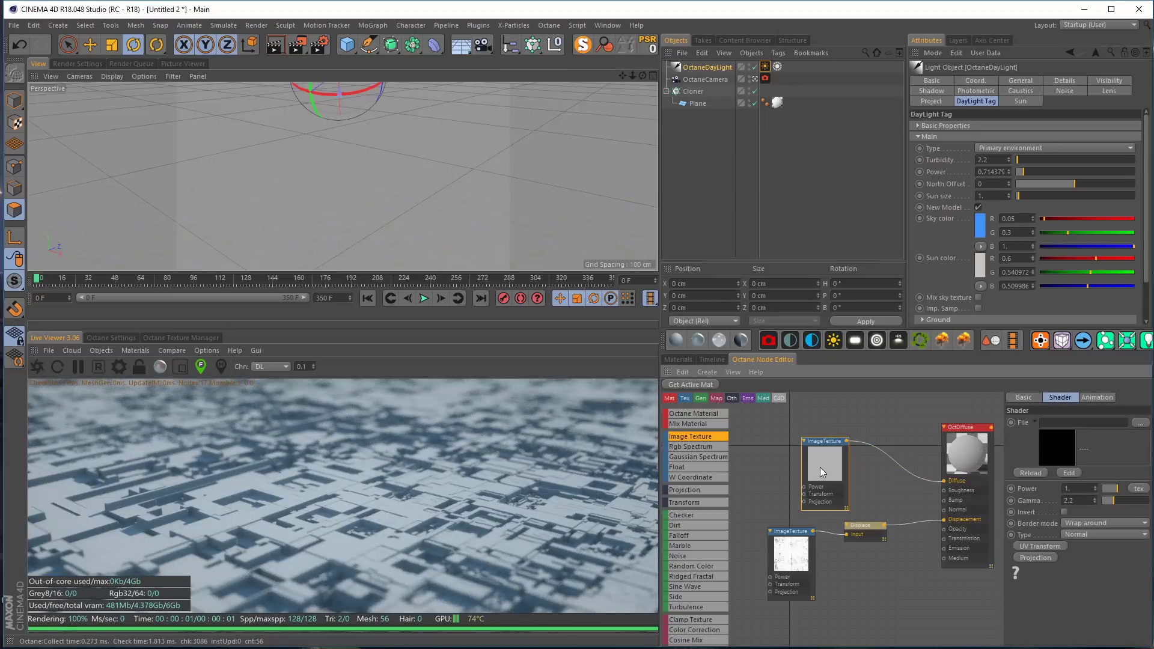
left_click(1140, 424)
double_click(206, 117)
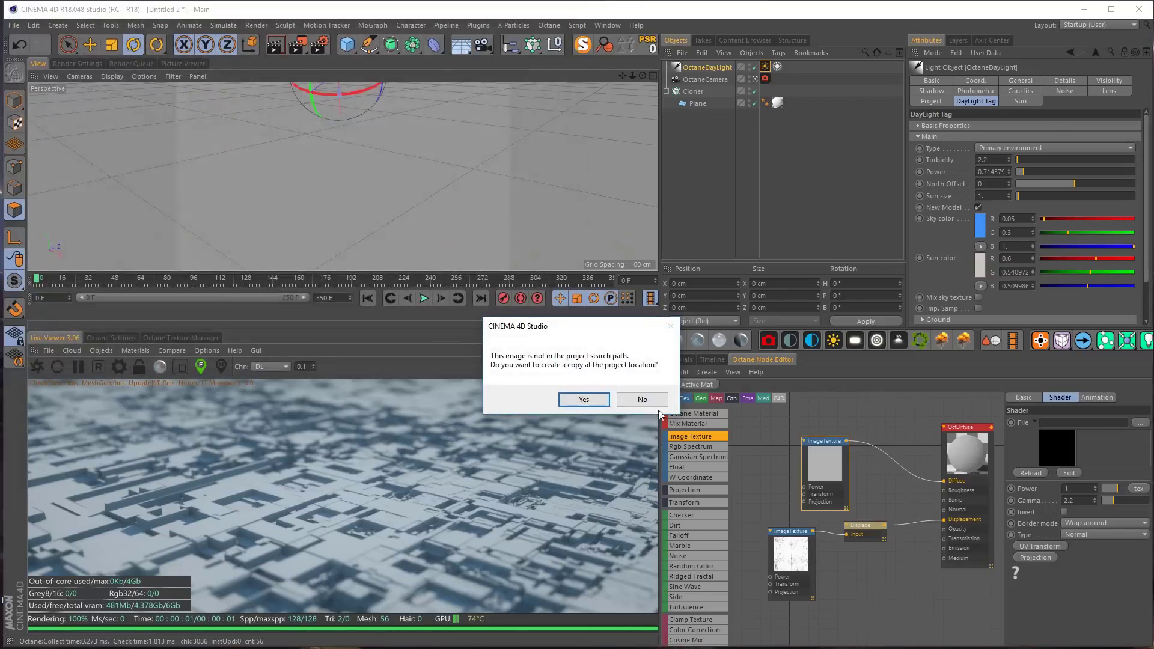
left_click(643, 400)
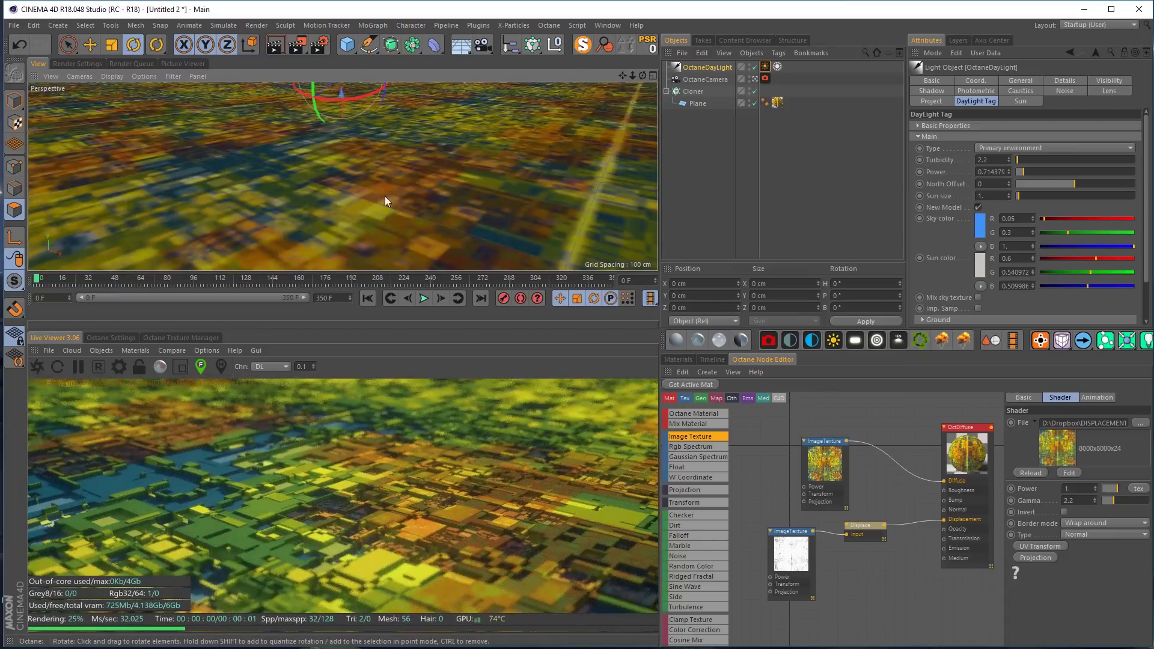
Move the diffuse Image Texture node aside and insert a Color Correction node between it and the Diffuse channel
left_click_drag(847, 502, 796, 494)
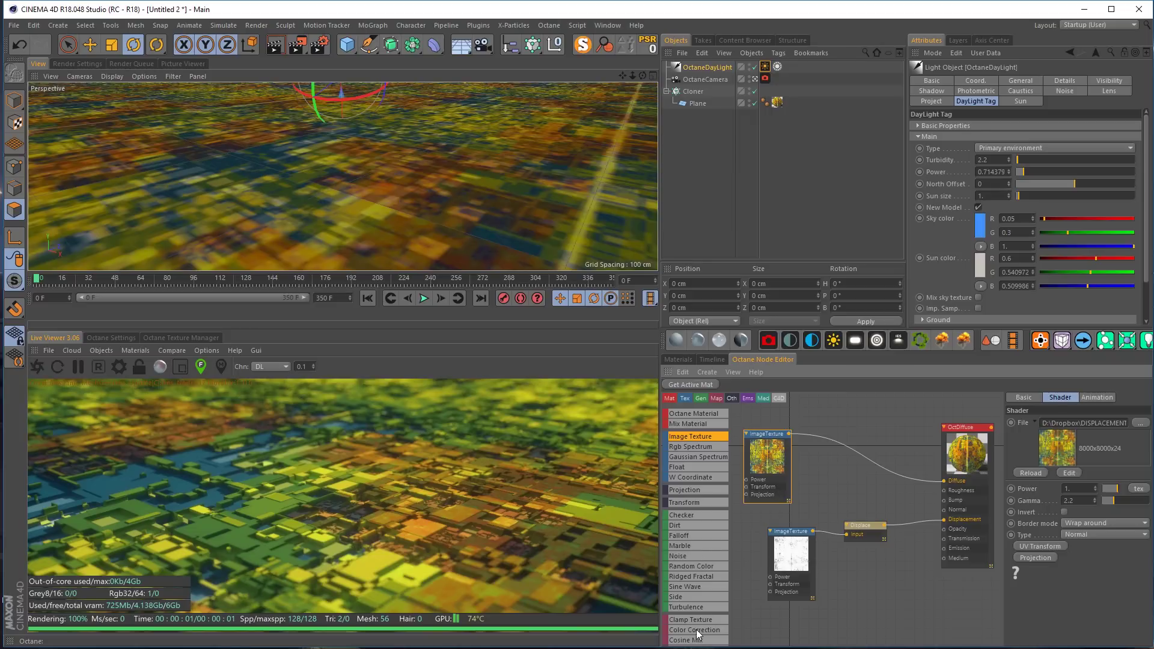
scroll(698, 493, "down", 3)
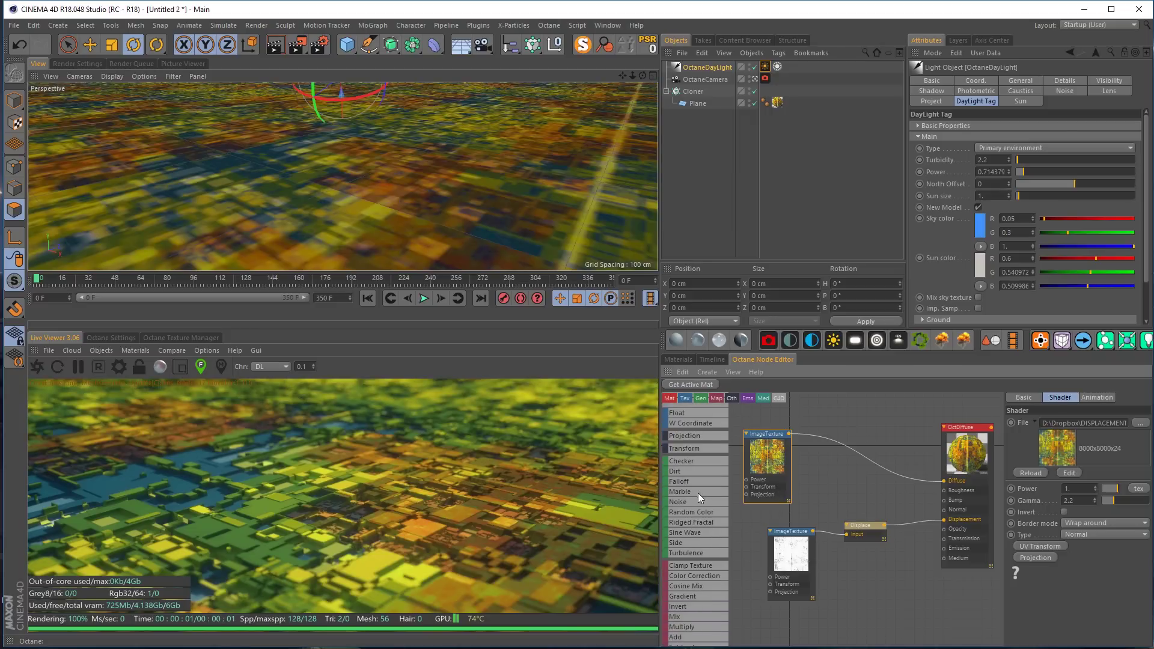
left_click_drag(703, 583, 726, 556)
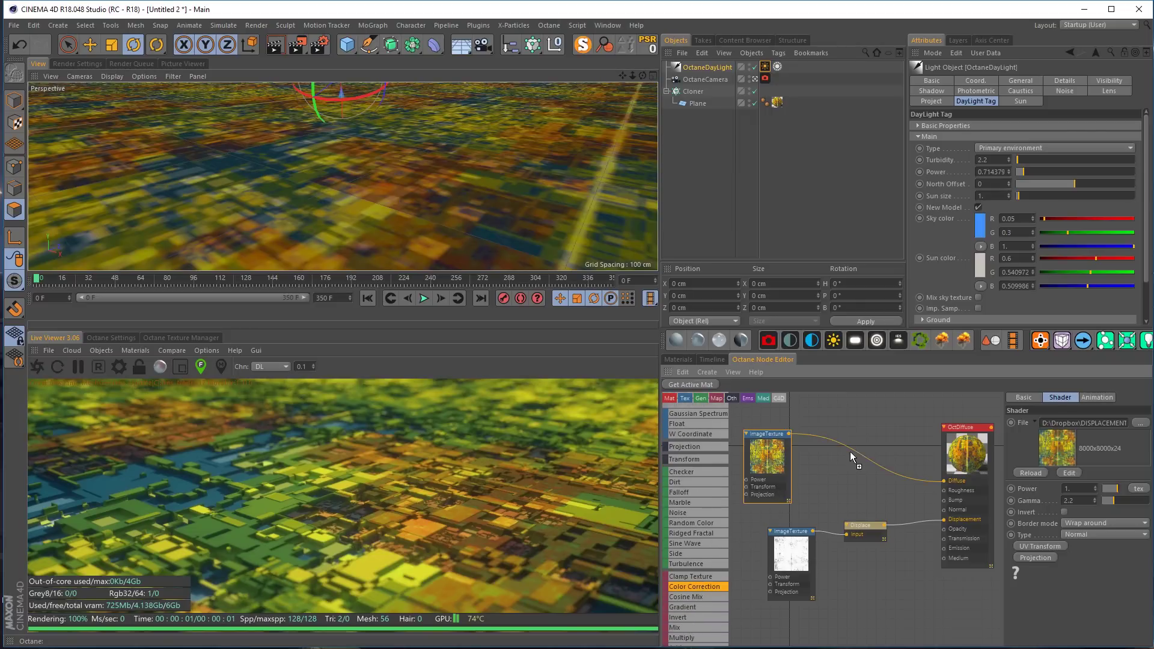
left_click_drag(856, 452, 856, 453)
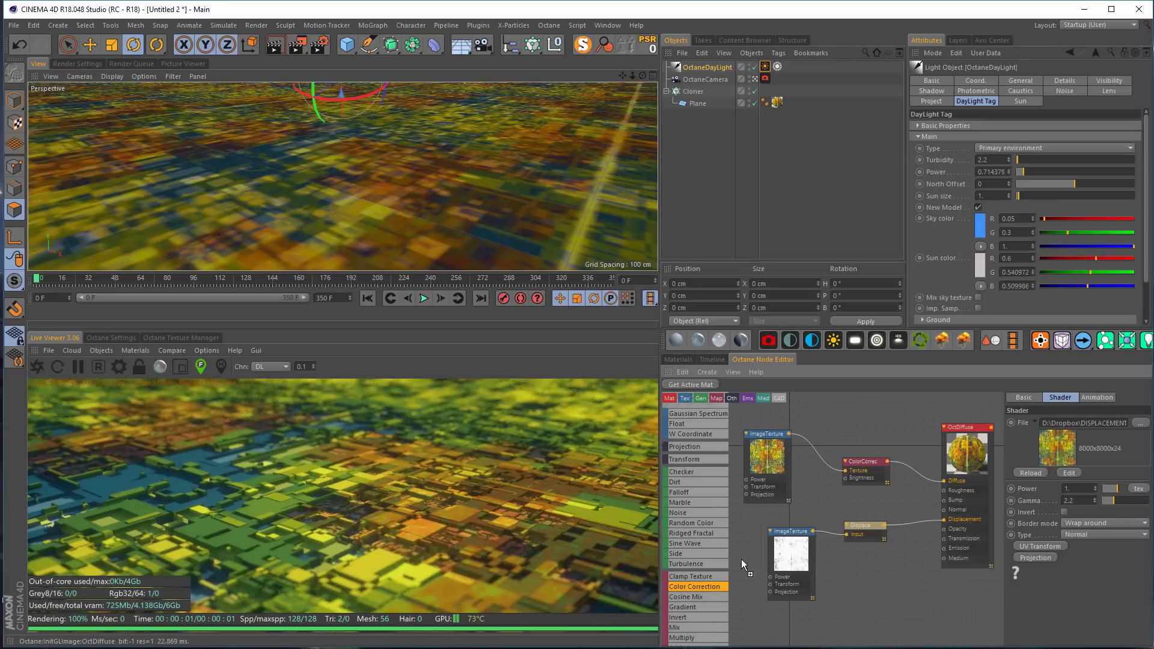
left_click_drag(848, 423, 820, 457)
mouse_move(829, 436)
left_mouse_down()
mouse_move(819, 450)
mouse_move(825, 425)
left_mouse_up()
key("Delete")
Set the Color Correction node's hue to about 0.234 and its gamma to about 0.606
left_click(861, 466)
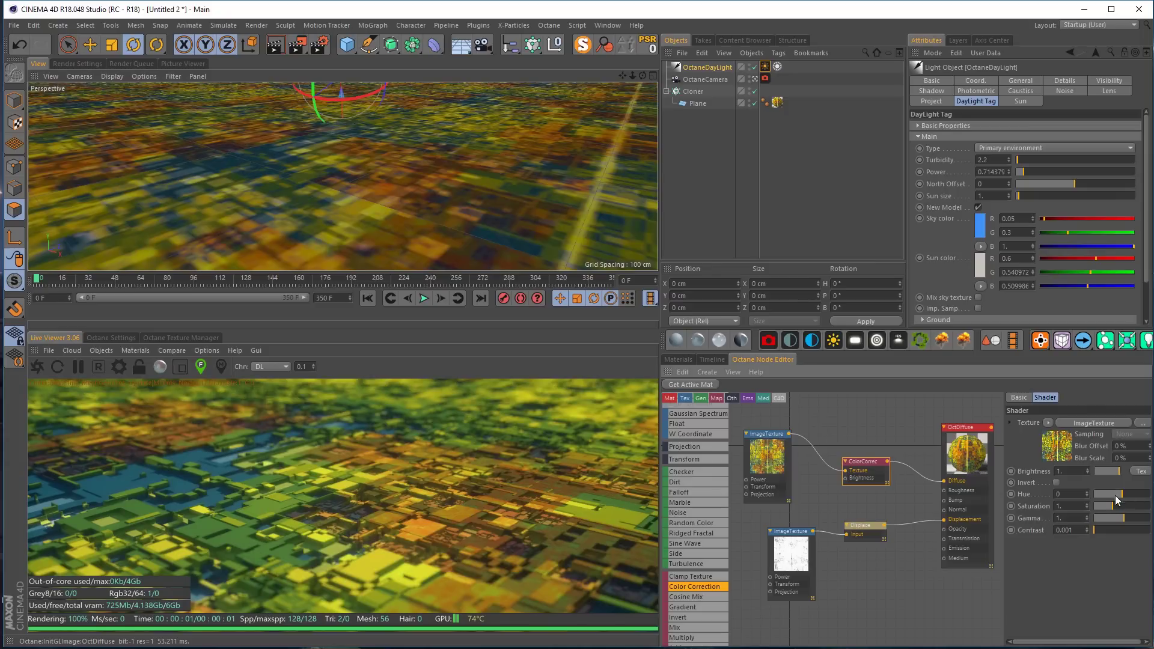
left_click_drag(1122, 495, 1131, 501)
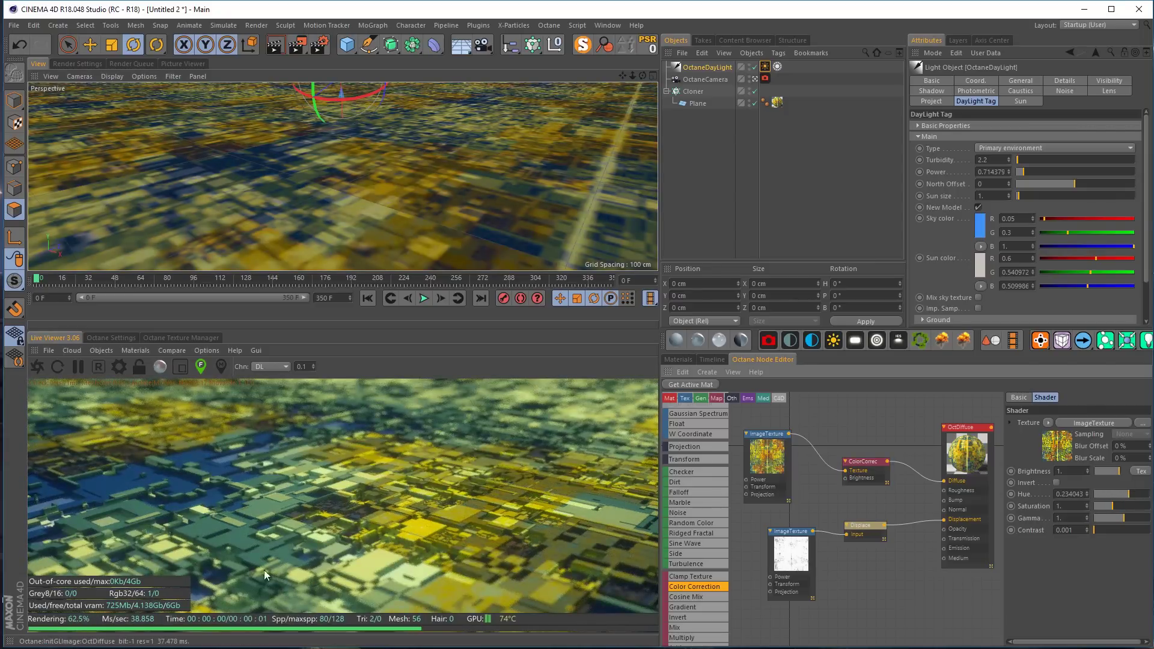
left_click_drag(1114, 508, 1116, 522)
key("ctrl+z")
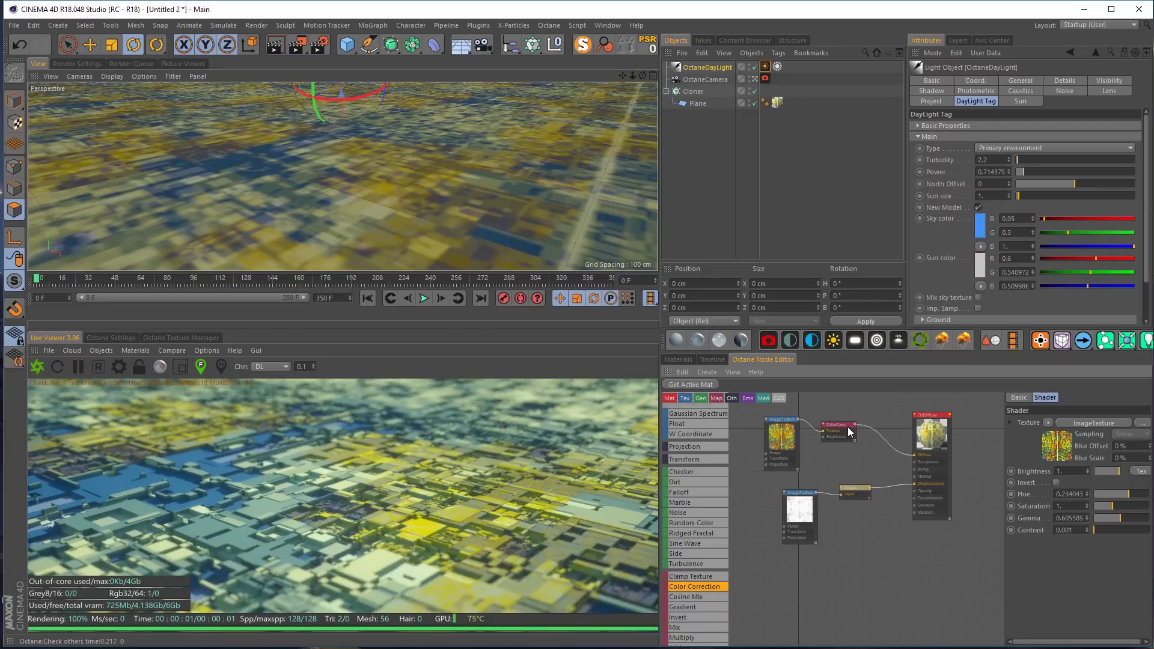
Change the displaced plane's OctDiffuse material type to Glossy
middle_click_drag(848, 426, 833, 452)
left_click(920, 457)
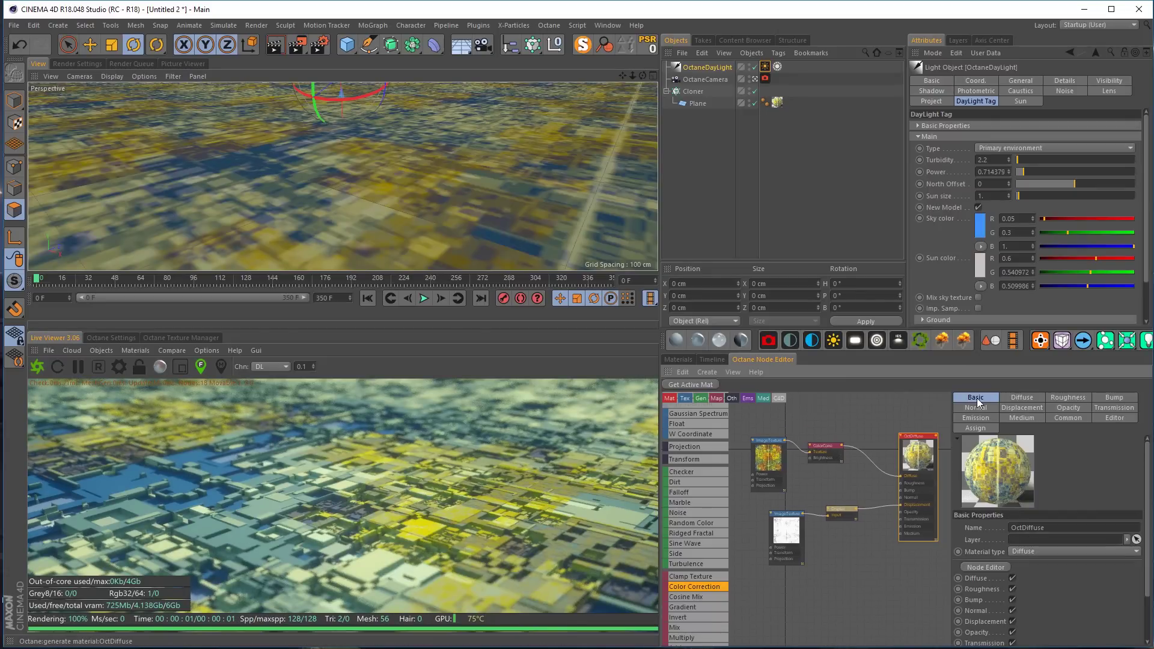
left_click(1026, 554)
left_click(1042, 574)
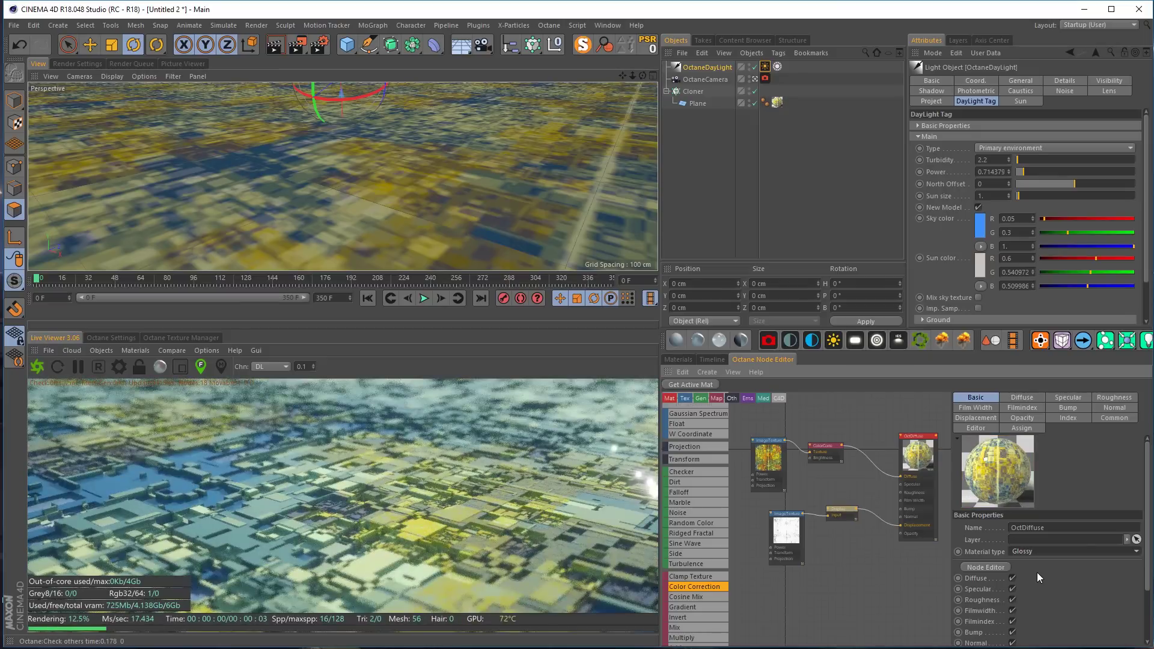
left_click_drag(437, 247, 405, 219, "alt")
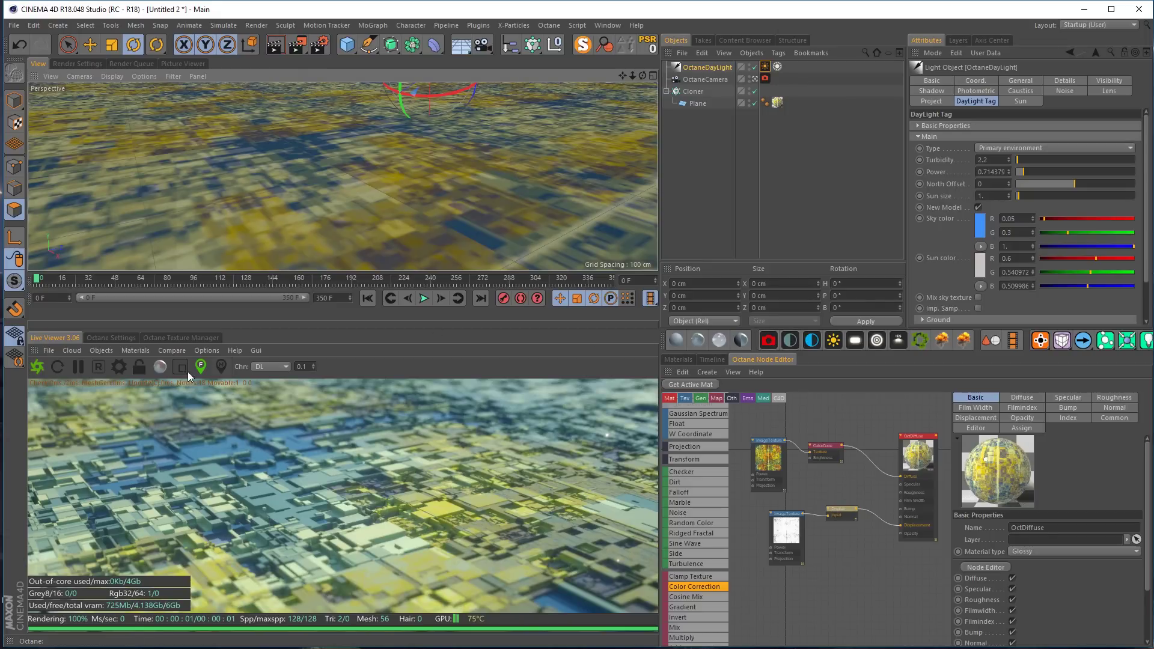
Add an Octane HDRI Environment to the scene
left_click(142, 350)
mouse_move(106, 352)
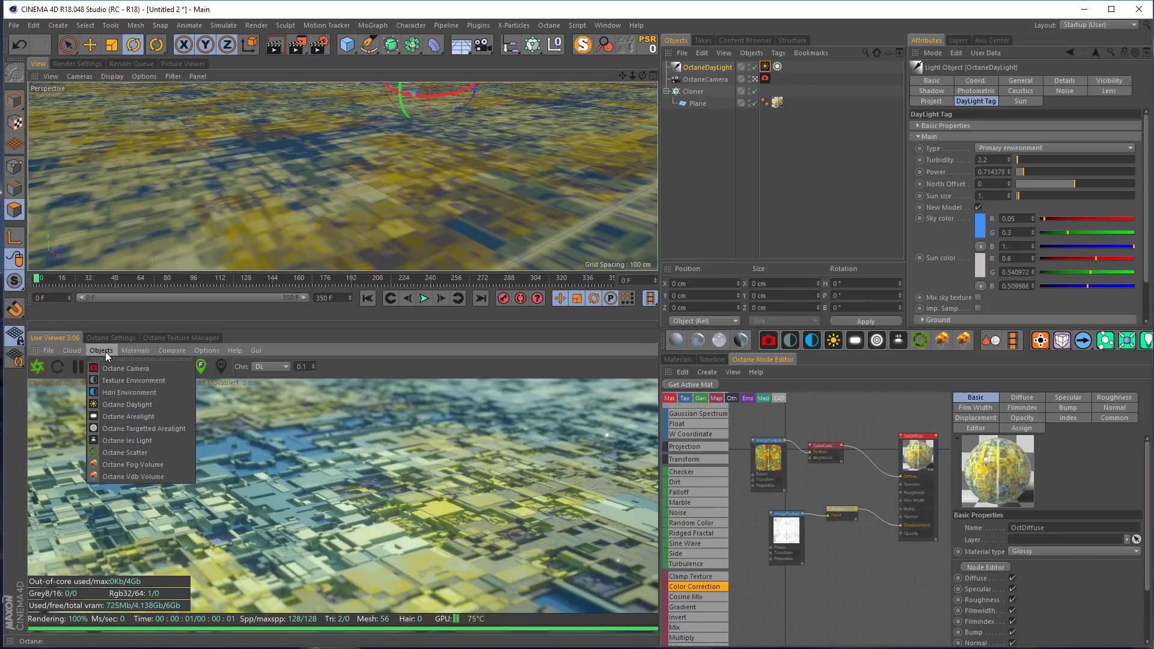
left_click(136, 392)
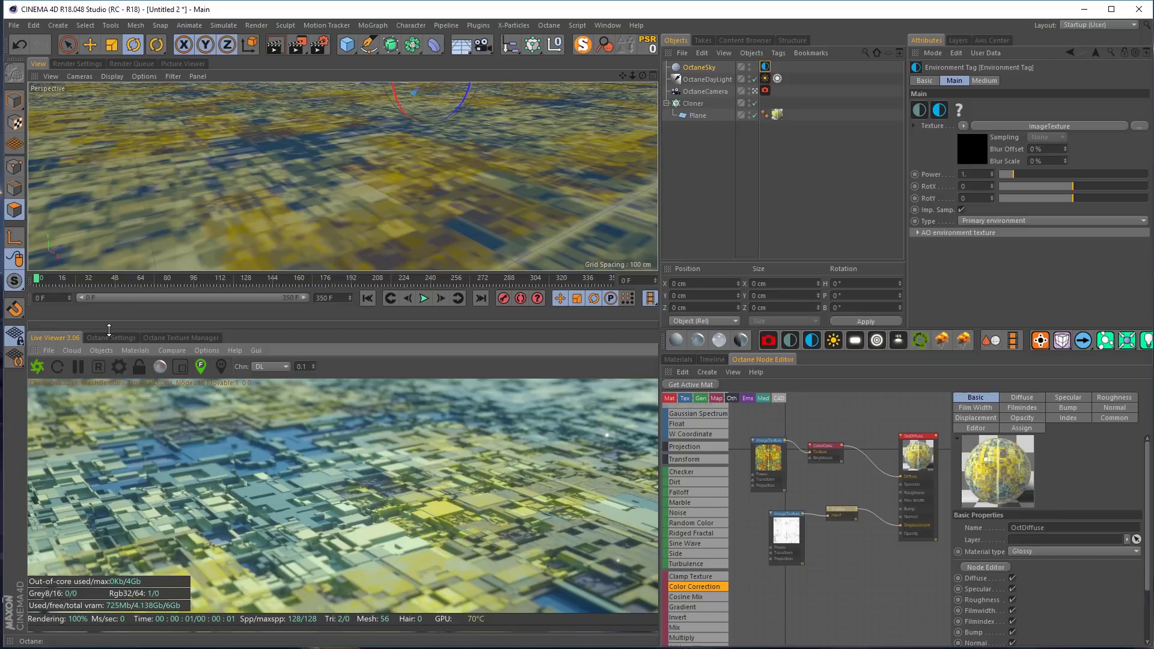
left_click(135, 350)
mouse_move(102, 355)
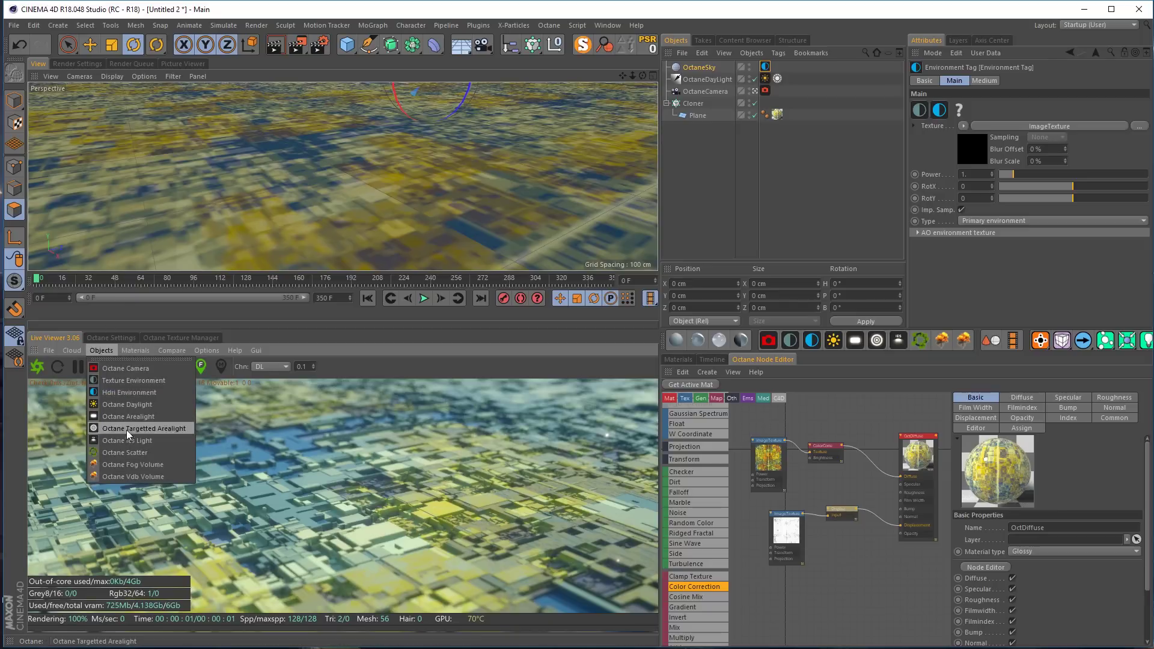
left_click(730, 186)
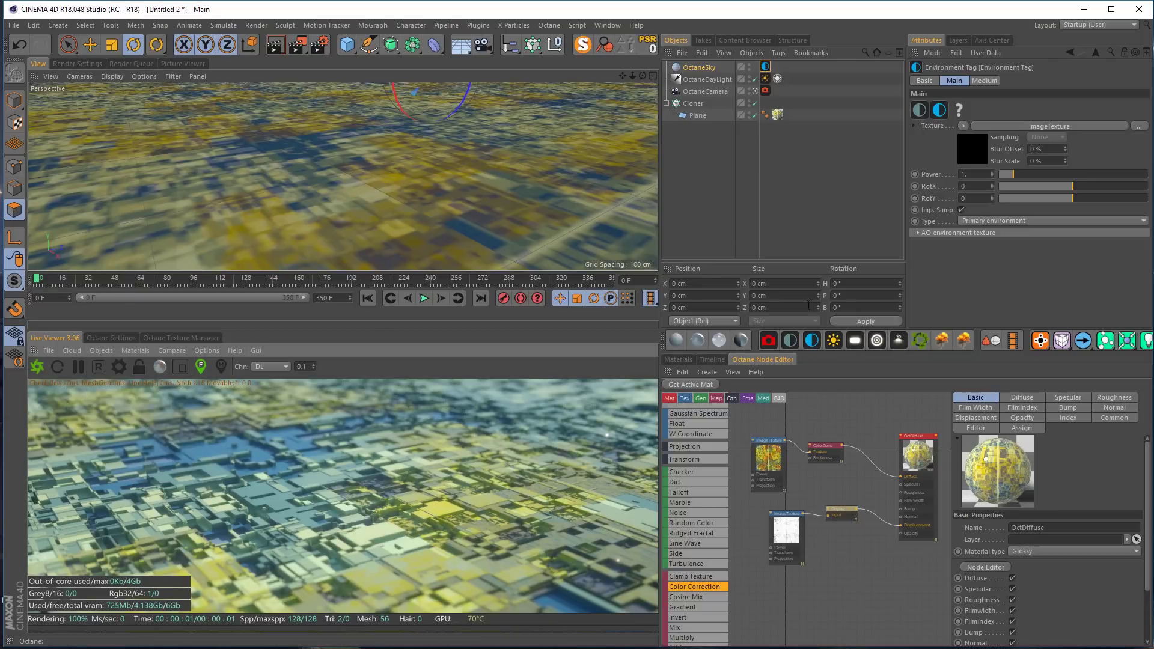
Load Sky_15 FULL.exr from the Sky_Maps_HDR_4K folder into the sky's Image Texture without copying it to the project location
left_click(976, 157)
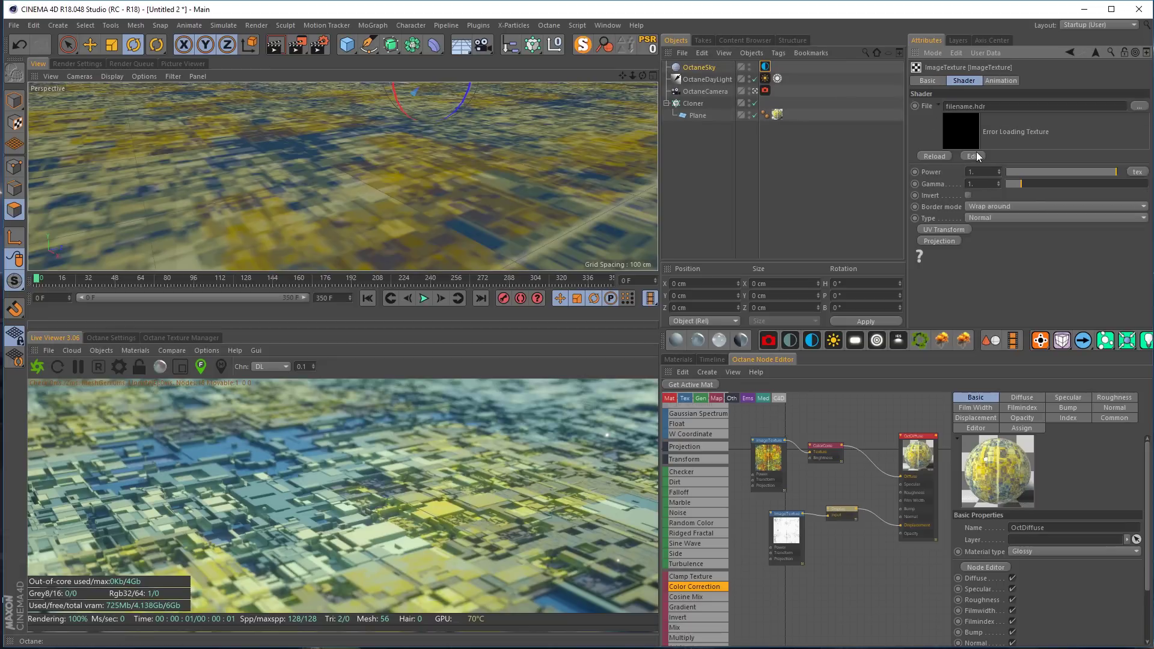
left_click(1138, 107)
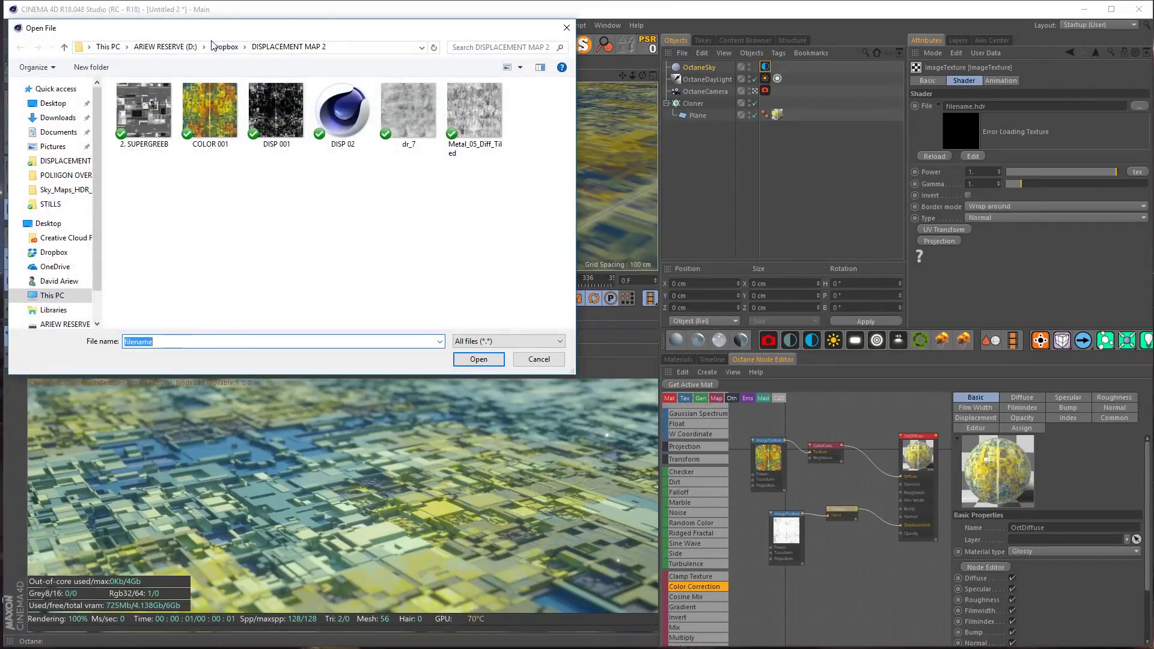
left_click(166, 47)
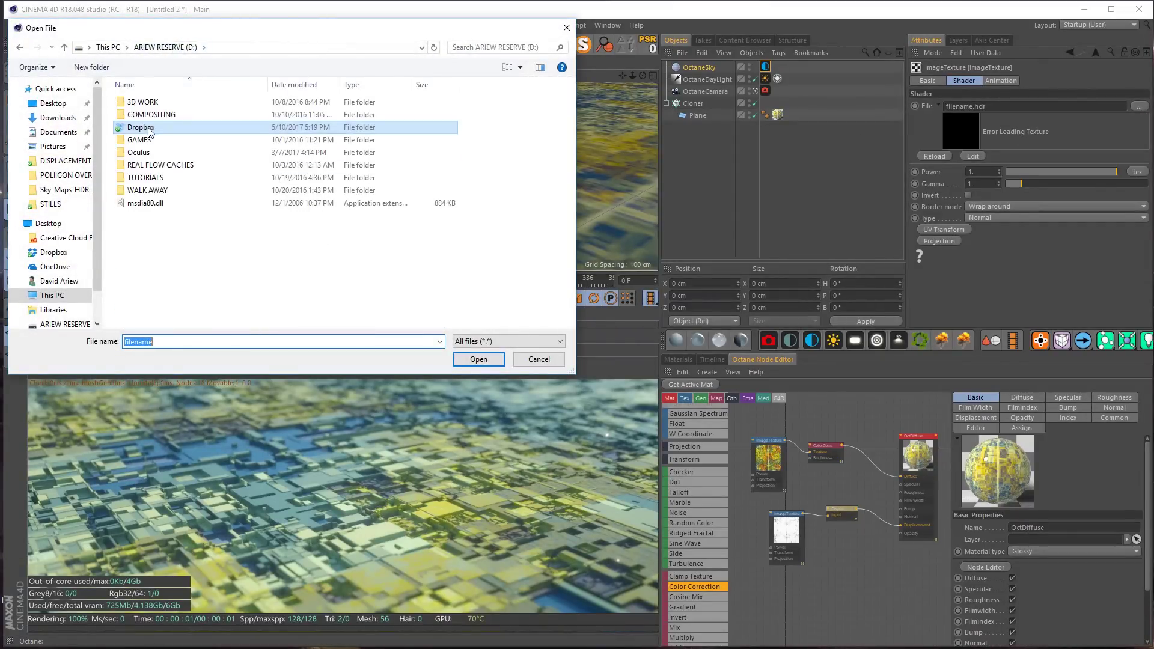
left_click(68, 191)
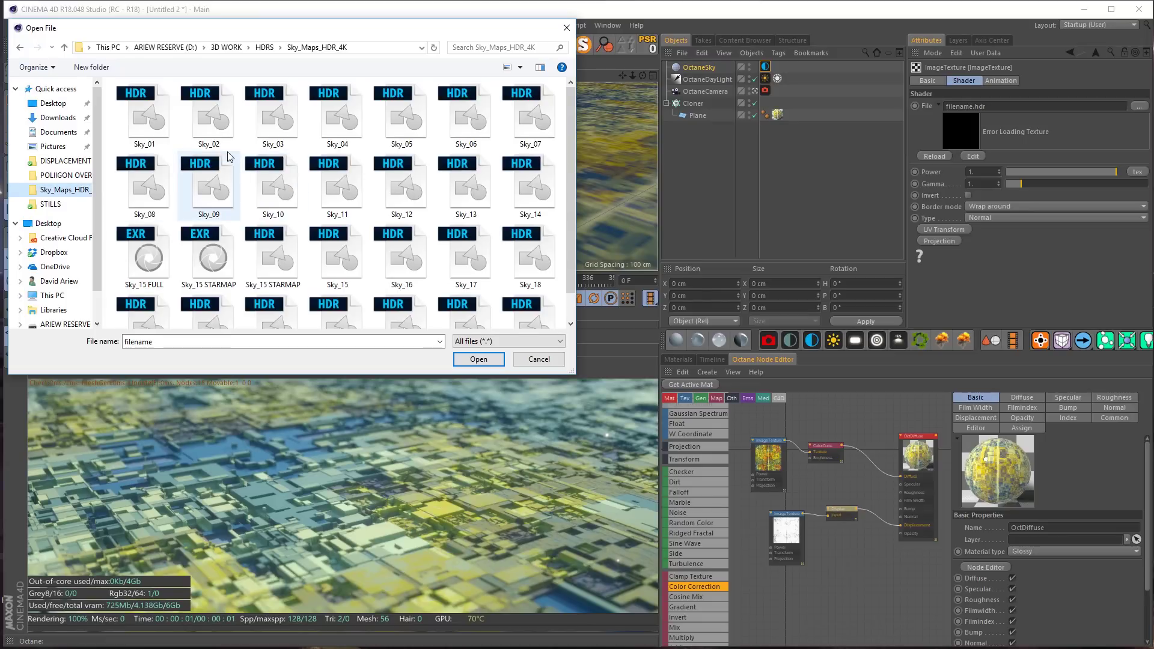
scroll(230, 157, "down", 1)
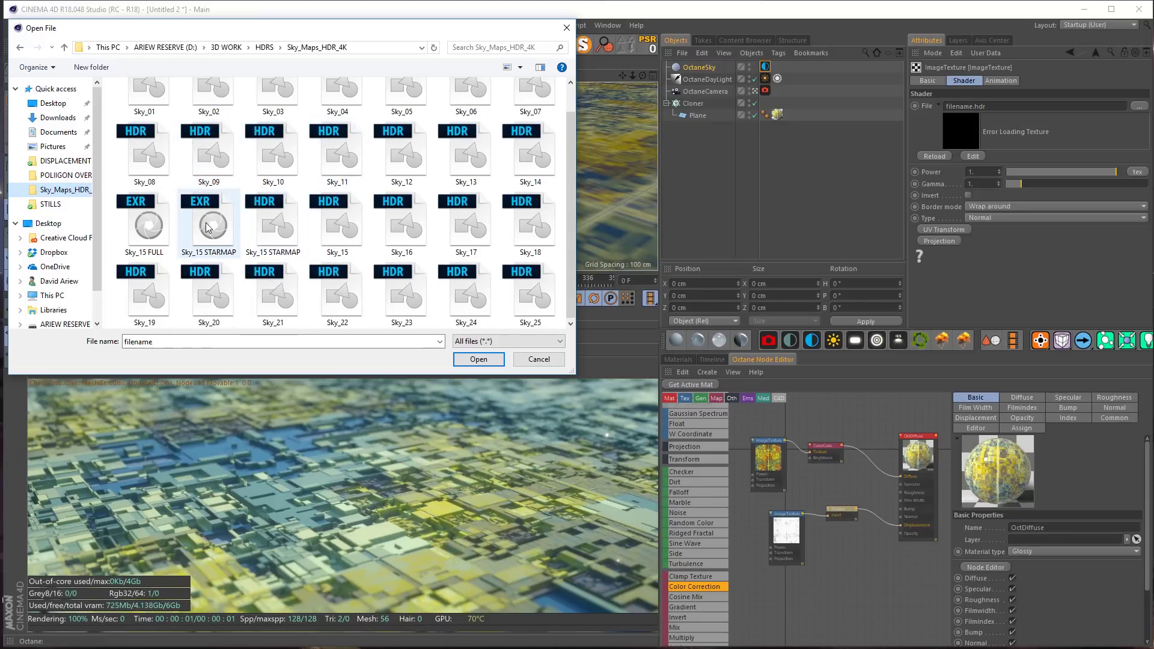
left_click(151, 225)
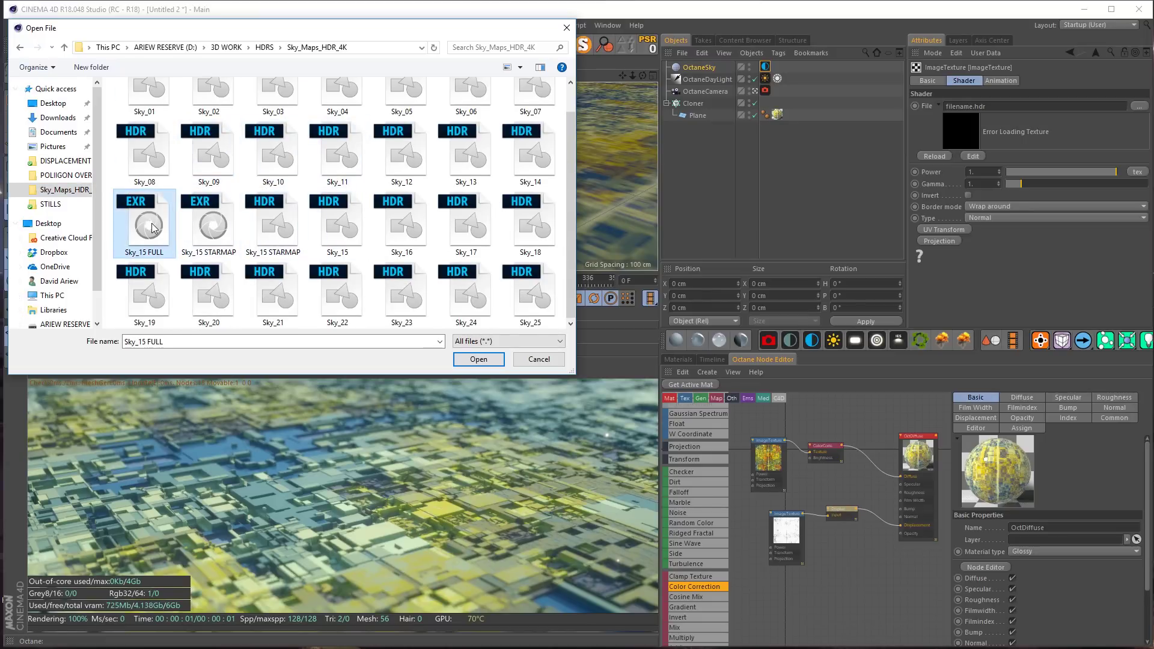
double_click(154, 227)
left_click(638, 401)
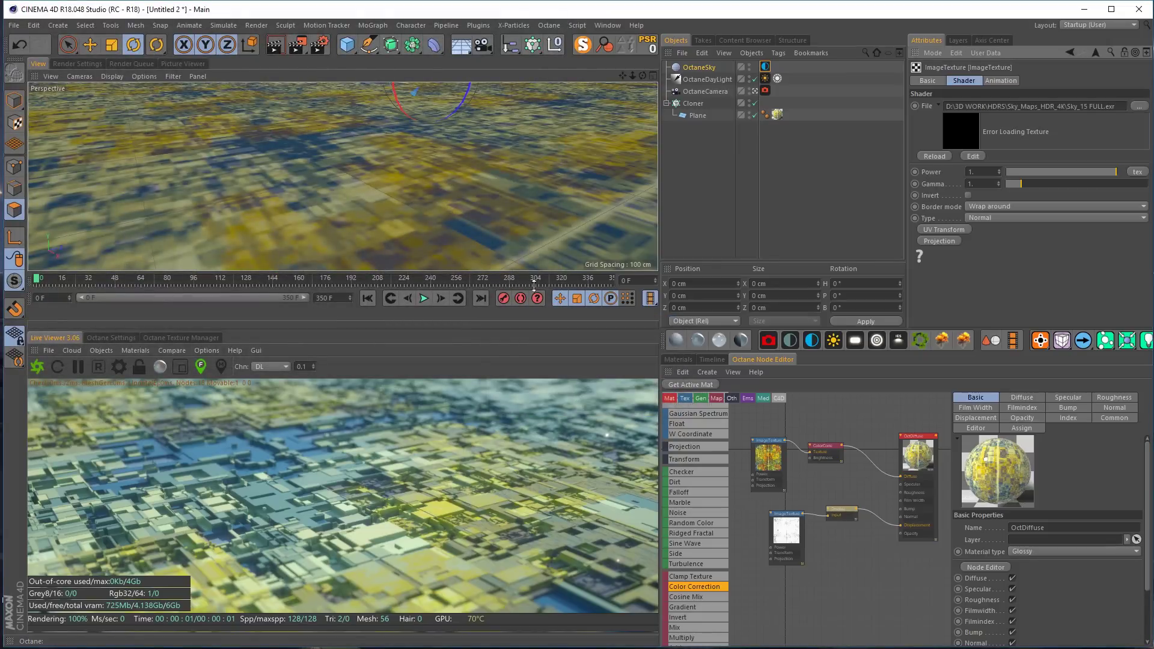
Disable the daylight and examine the HDRI sky above the edge of the cloned surface
scroll(489, 118, "down", 3)
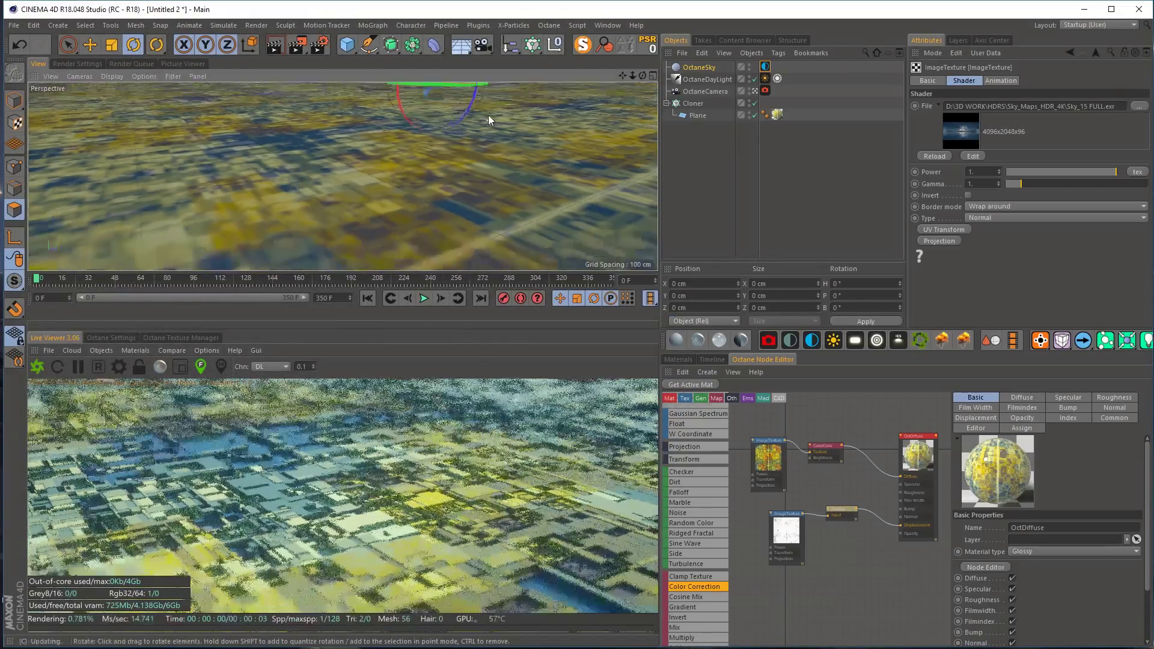
middle_click_drag(488, 119, 462, 234, "alt")
right_click_drag(461, 229, 493, 167, "alt")
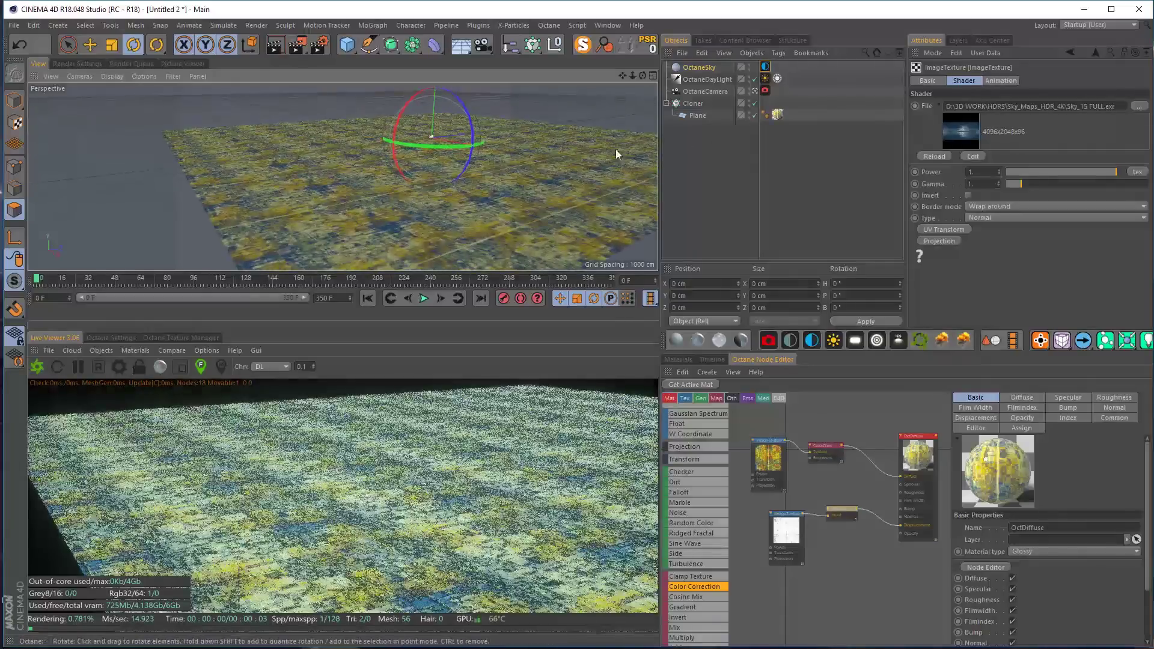
mouse_move(431, 146)
left_mouse_down("alt")
mouse_move(450, 128)
mouse_move(435, 139)
left_mouse_up("alt")
middle_click_drag(449, 135, 403, 136, "alt")
left_click_drag(402, 135, 471, 127, "alt")
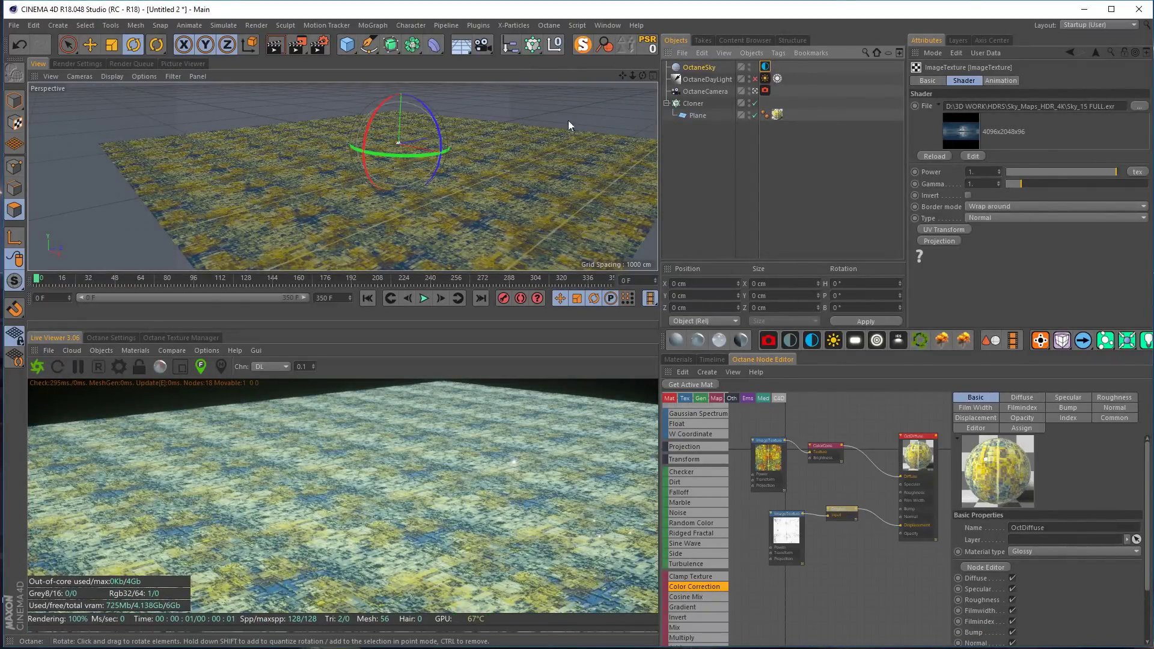
left_click_drag(489, 132, 607, 150, "alt")
Set the Octane camera's focal depth to about 114.2 cm and its aperture to 0 cm
left_click(765, 91)
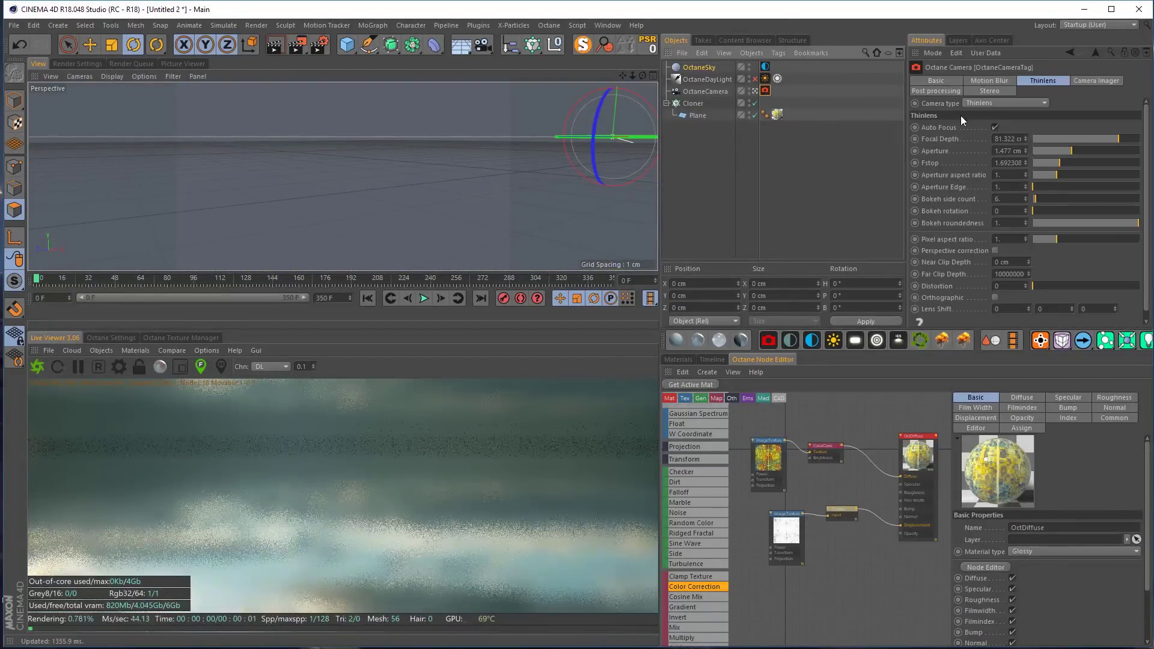
left_click_drag(1060, 139, 997, 146)
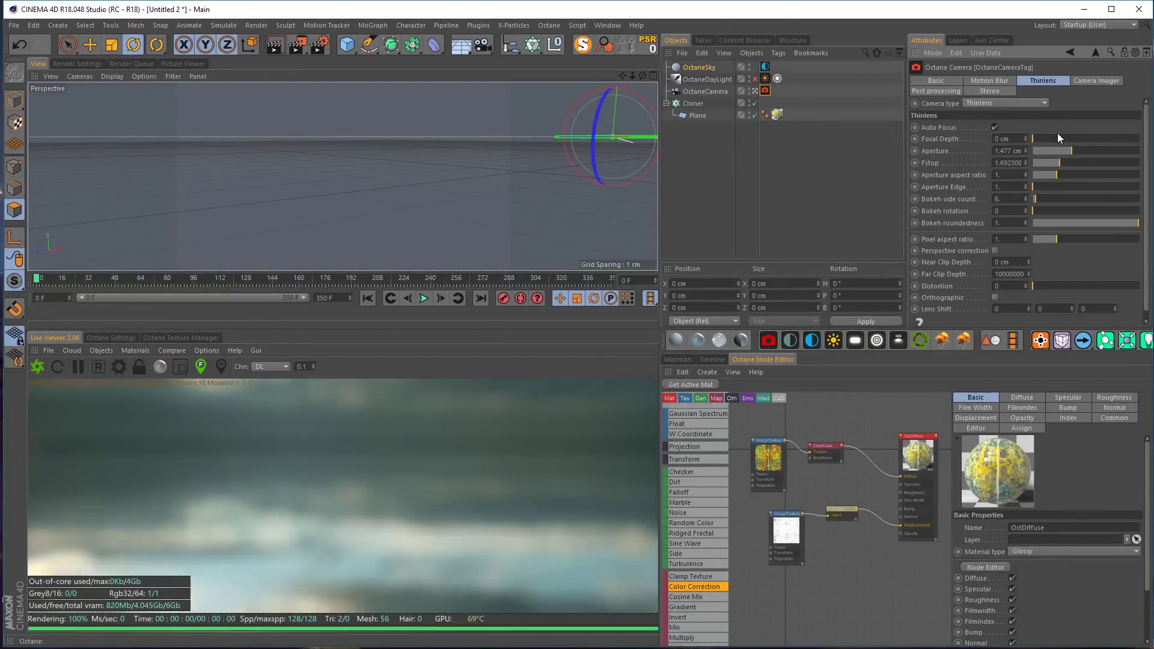
left_click_drag(1075, 137, 1140, 139)
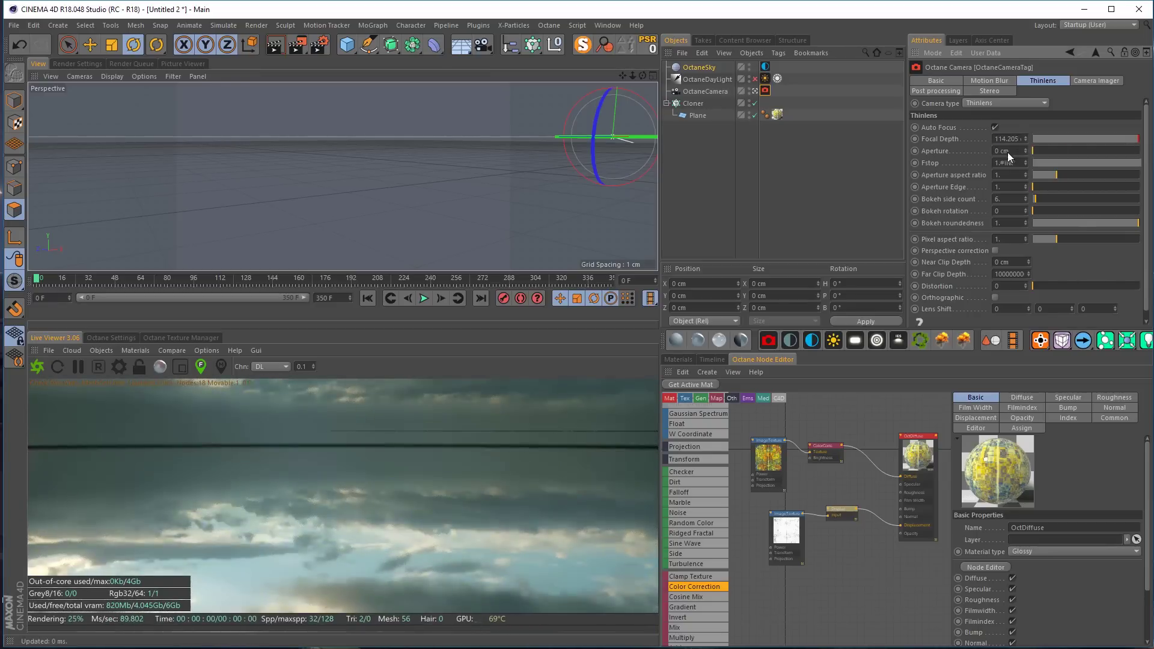
Set the sky environment's power to about 6.06 and its RotX to about 0.195
left_click_drag(441, 119, 397, 203, "alt")
scroll(397, 204, "up", 5)
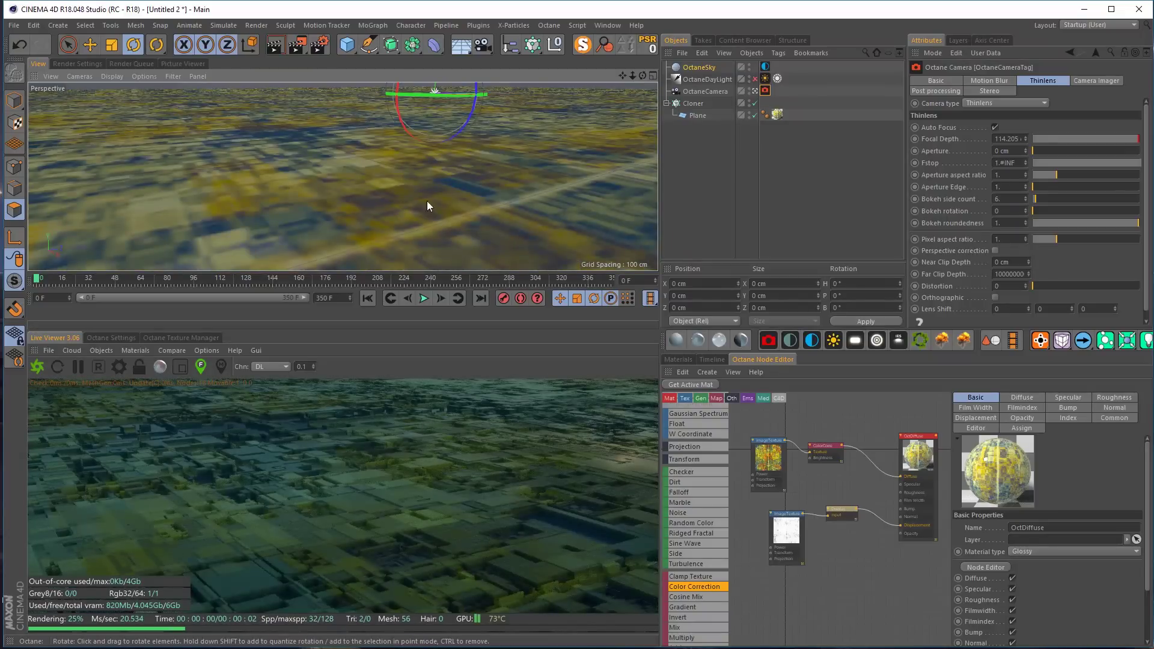
left_click(765, 67)
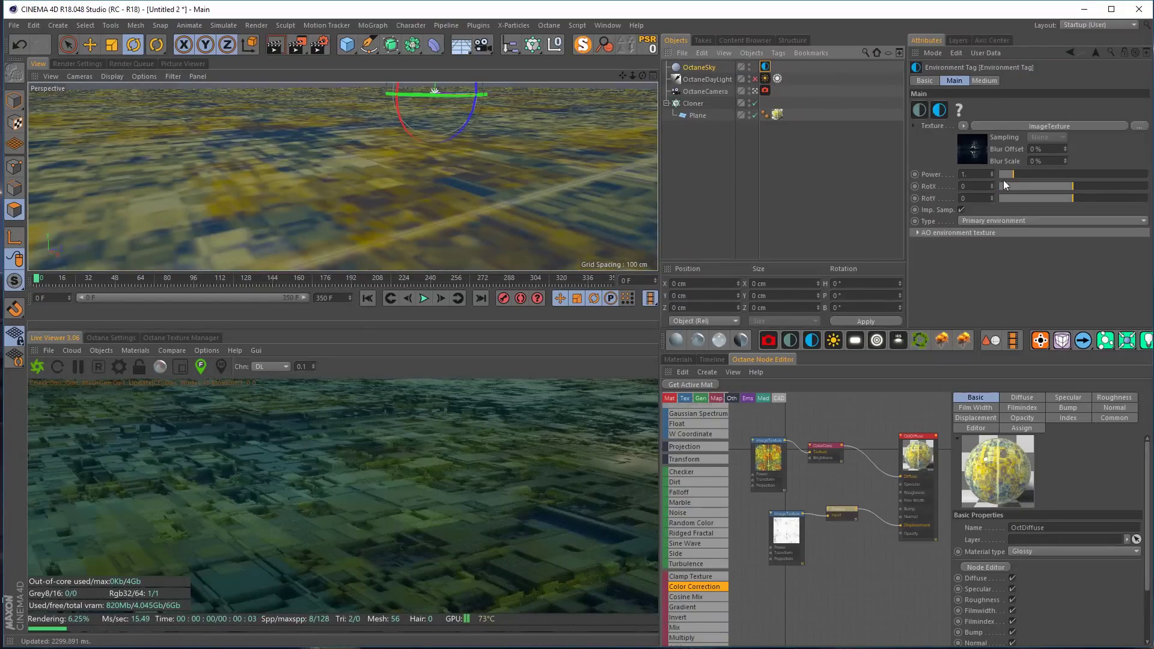
left_click_drag(1017, 175, 1088, 183)
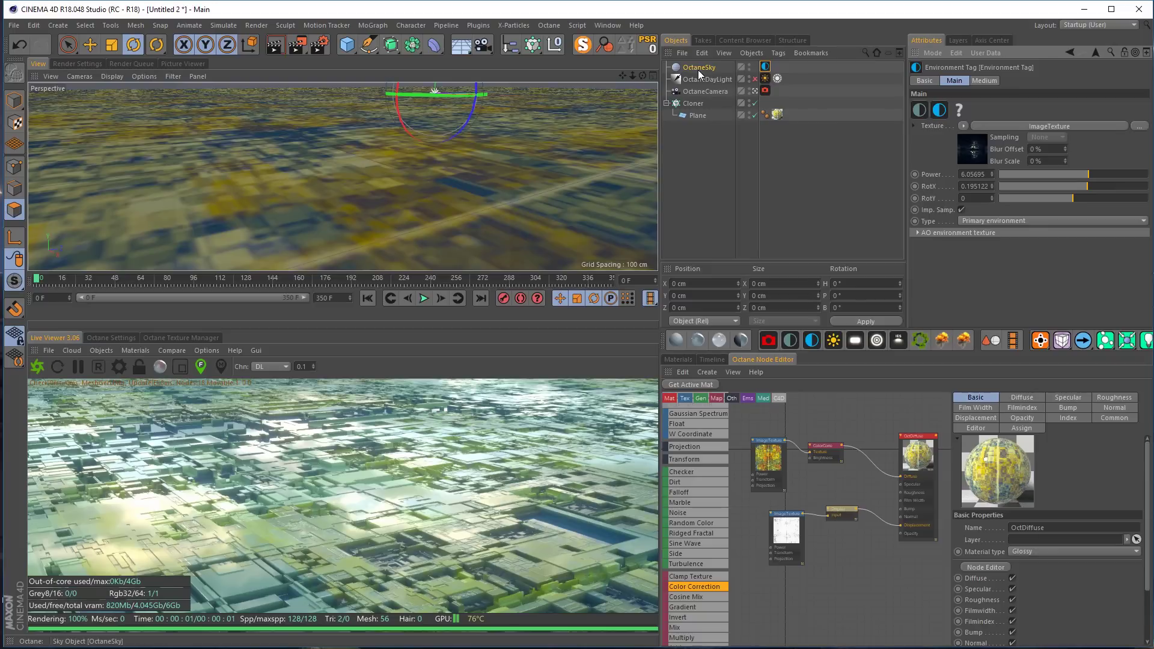
Re-enable the OctaneDayLight and turn on Mix sky texture in its DayLight tag
left_click(756, 82)
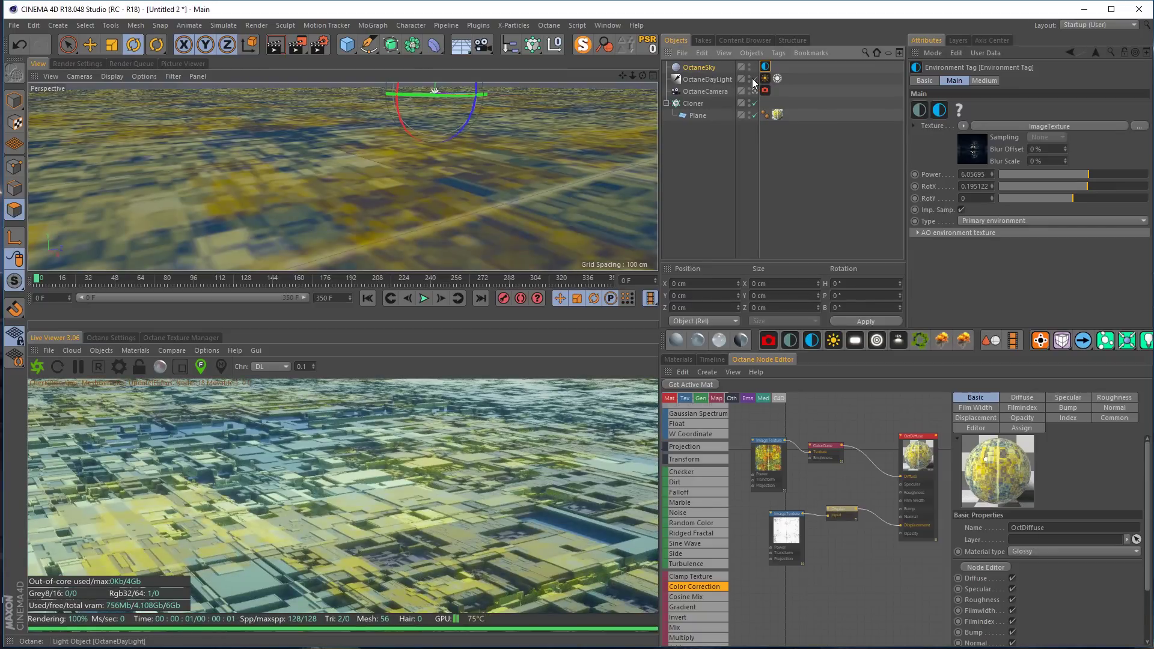
left_click(759, 79)
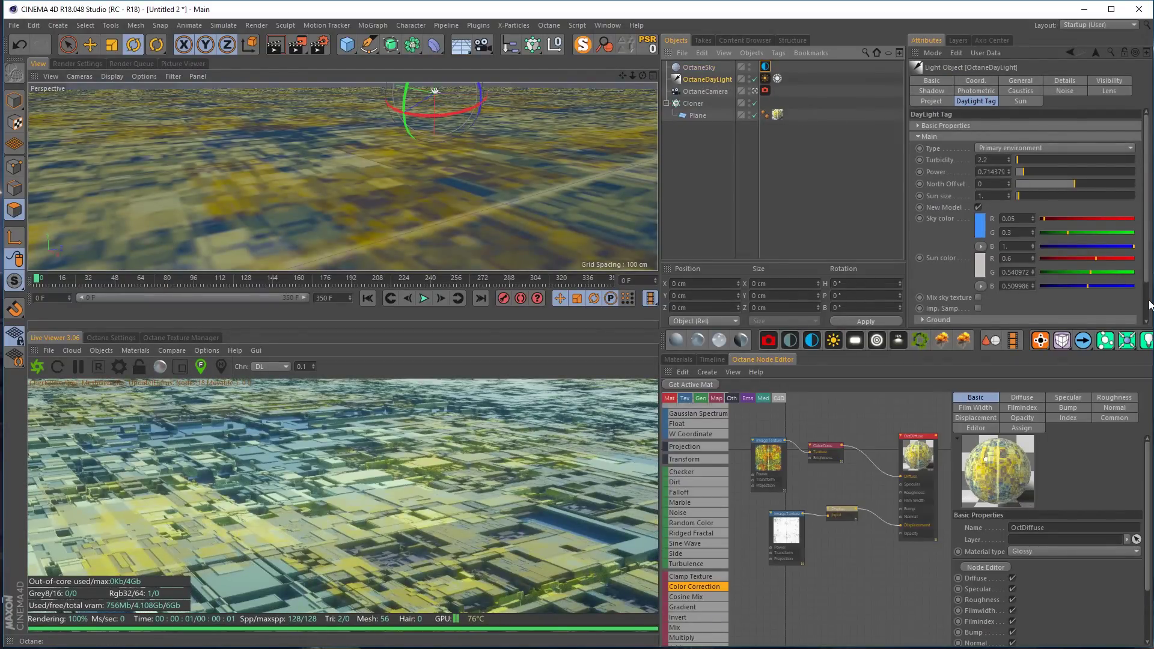
scroll(1147, 306, "down", 2)
left_click(979, 251)
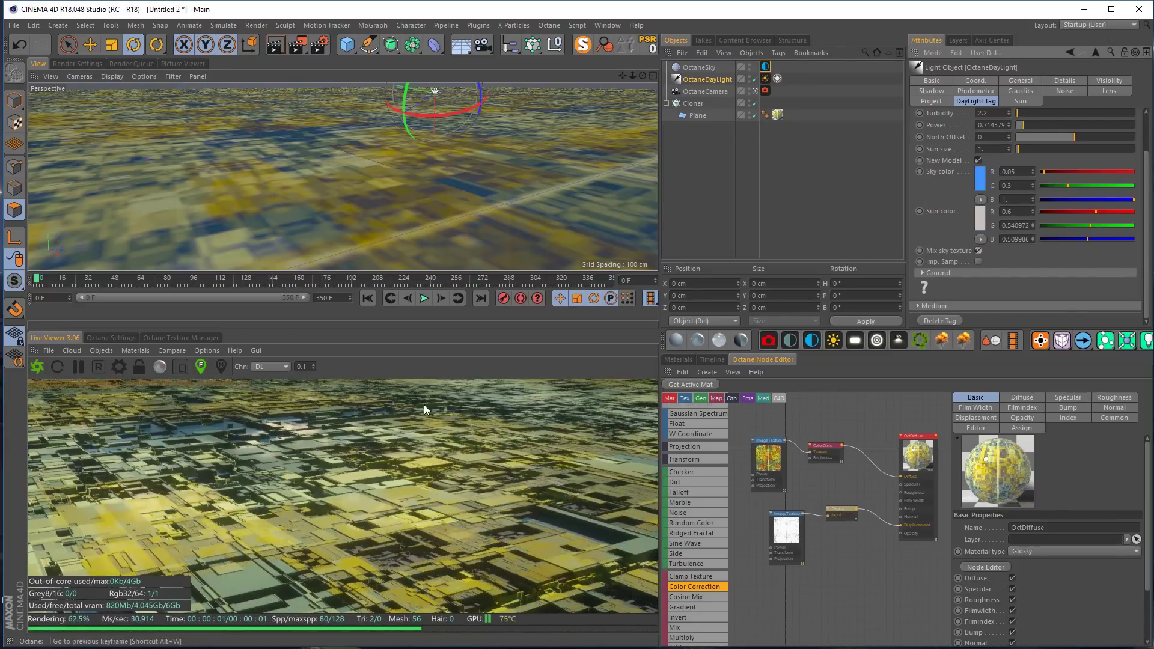
Set the sky environment's RotX to about 0.236 and rotate the OctaneDayLight to change the sun direction
left_click(765, 66)
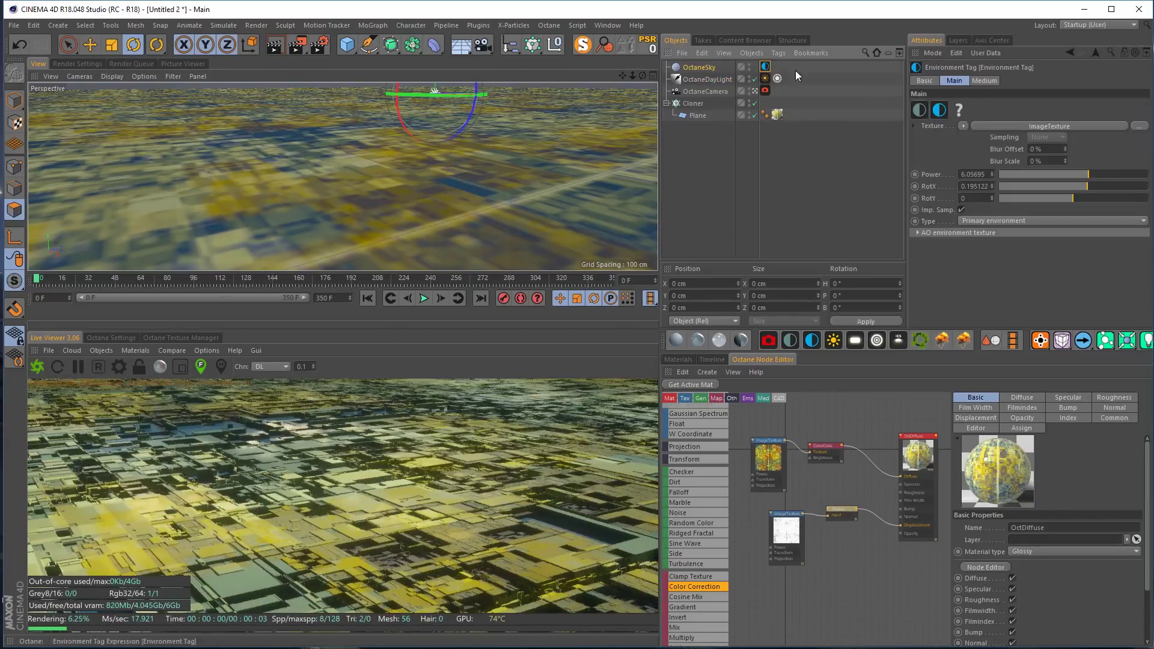
left_click_drag(1088, 190, 1090, 188)
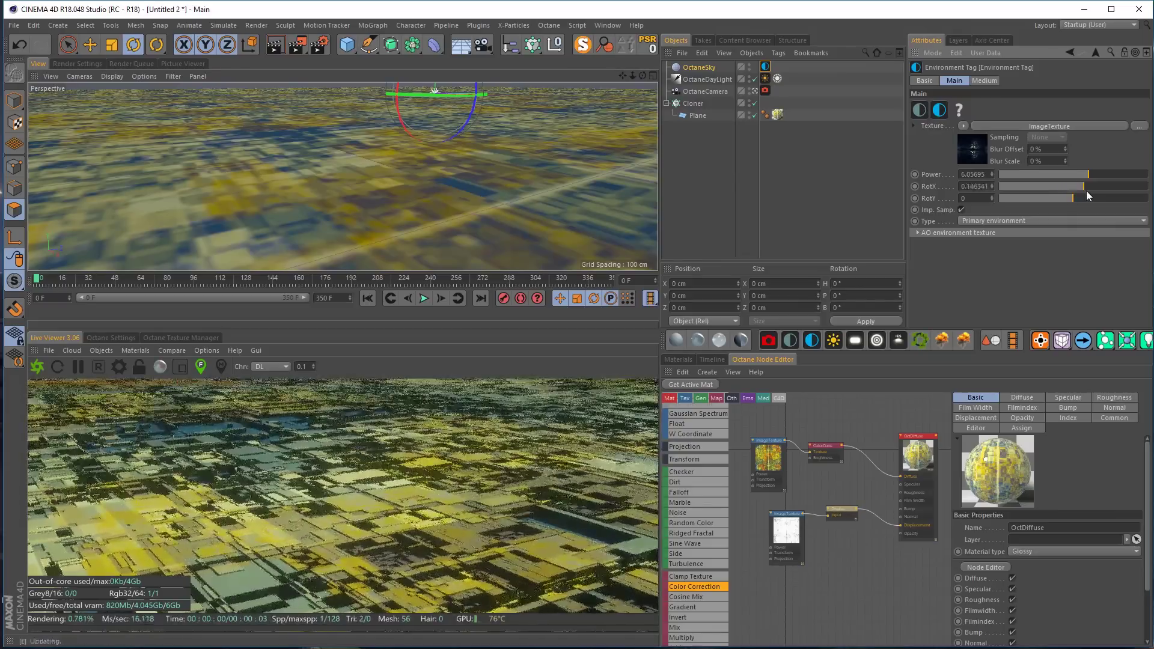
left_click(708, 79)
mouse_move(403, 99)
left_mouse_down()
mouse_move(416, 132)
mouse_move(420, 113)
mouse_move(473, 114)
mouse_move(409, 109)
mouse_move(416, 92)
left_mouse_up()
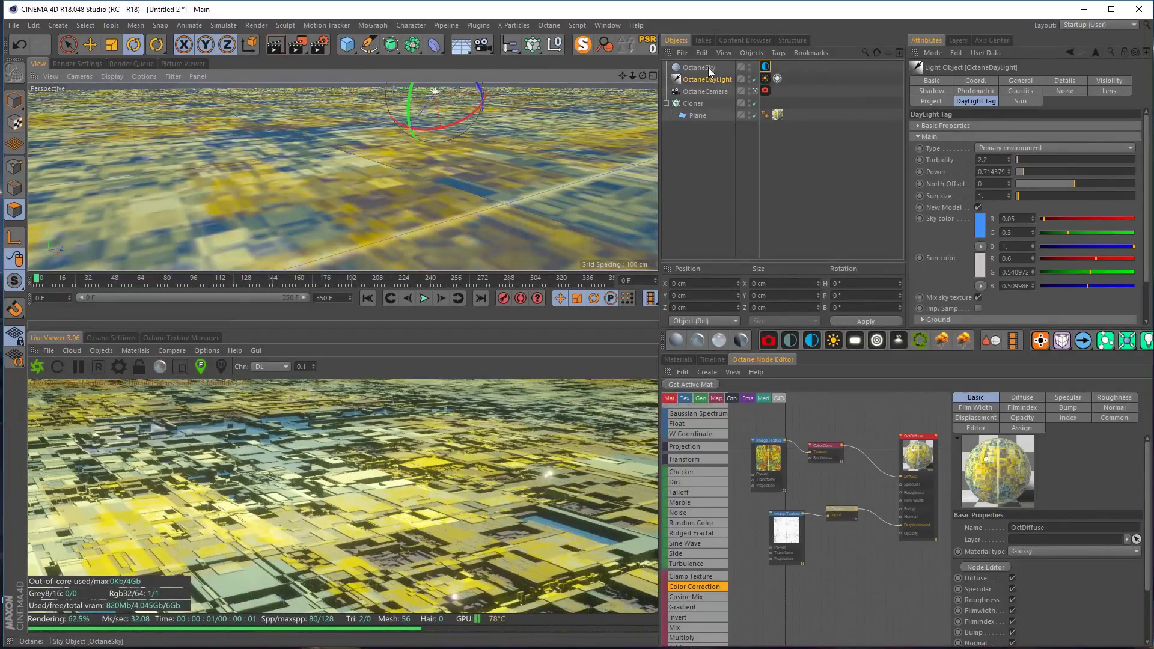
Set the sky environment's power to about 4.67
left_click(766, 66)
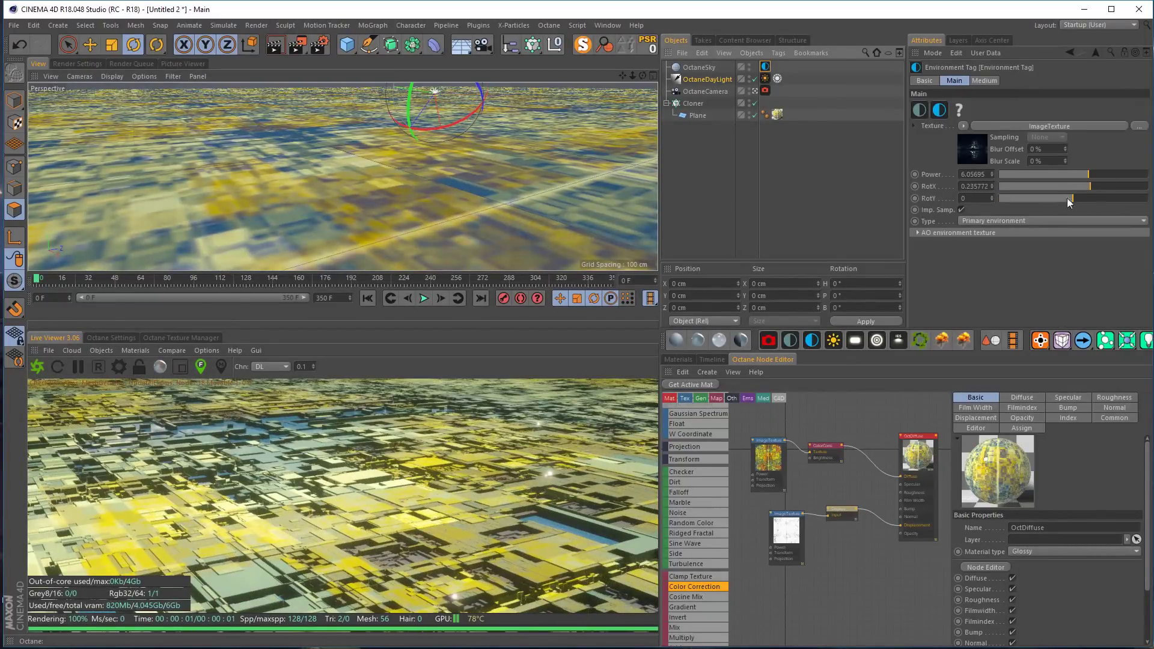
left_click_drag(1087, 186, 1097, 179)
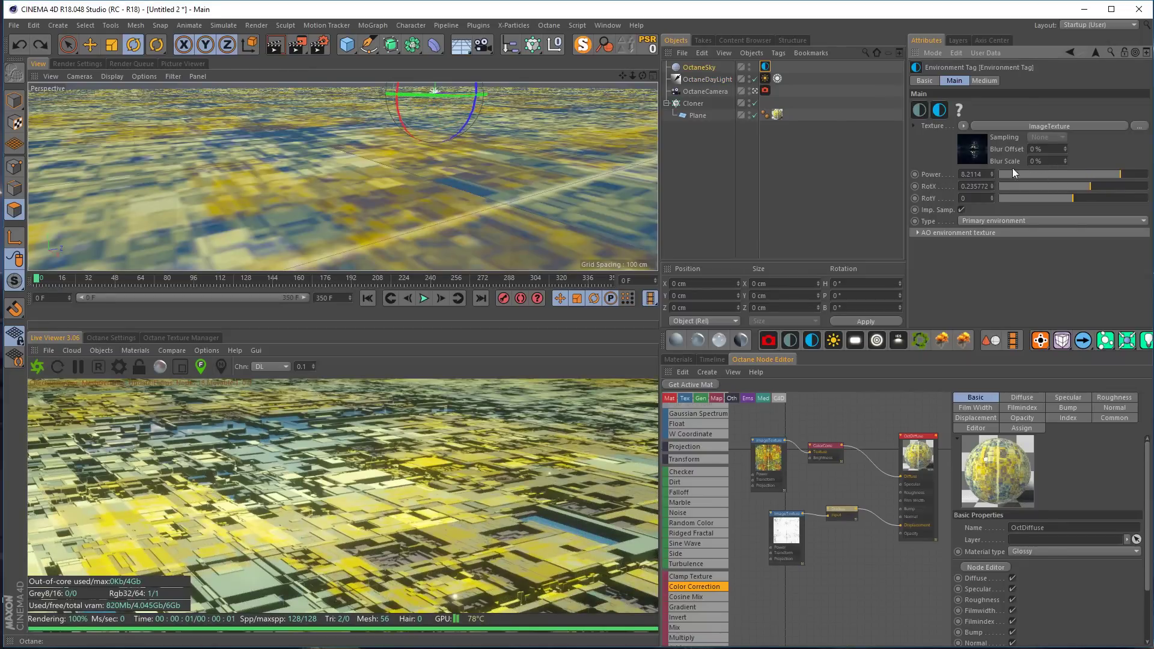
left_click_drag(1092, 172, 1068, 174)
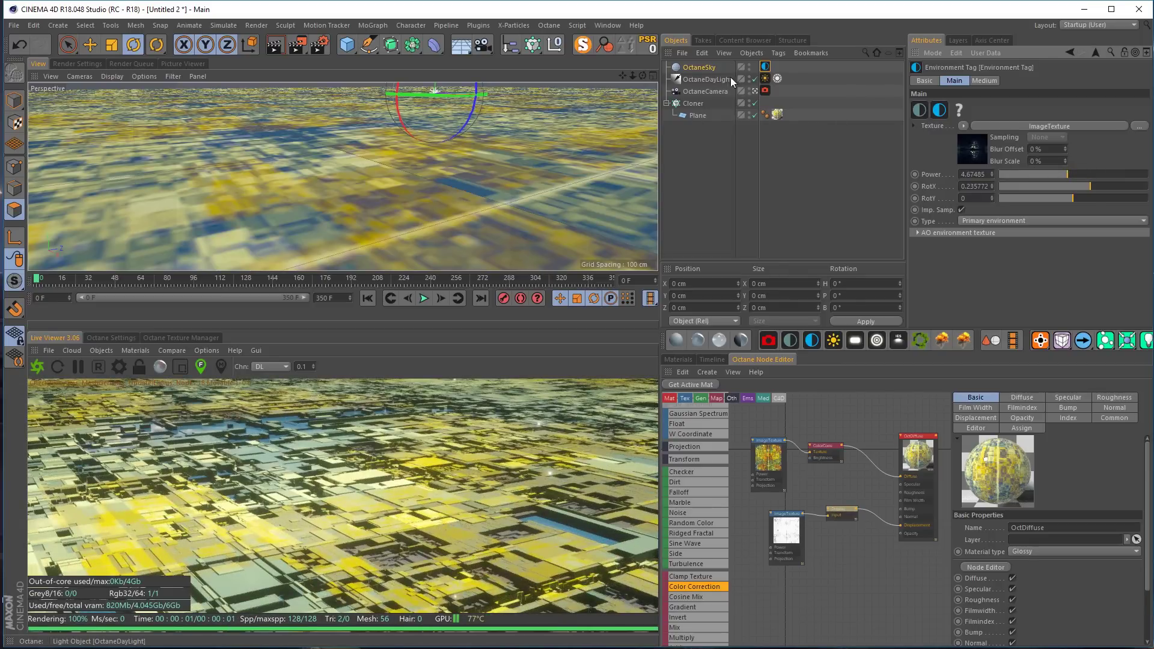
Switch the daylight off to compare the surface lit only by the HDRI sky, and switch it back on
left_click(755, 78)
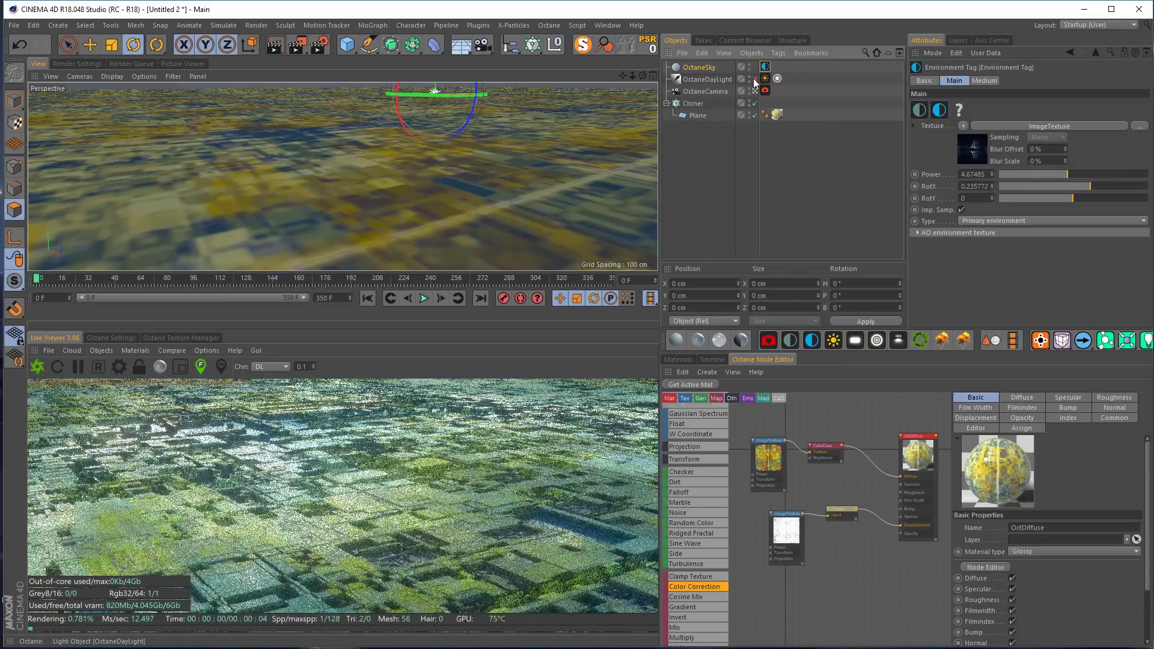
mouse_move(1066, 168)
left_mouse_down()
mouse_move(1012, 175)
mouse_move(1112, 178)
mouse_move(1022, 166)
mouse_move(1070, 172)
left_mouse_up()
left_click(756, 80)
Set the power of the sky's HDRI Image Texture to 5
left_click(979, 149)
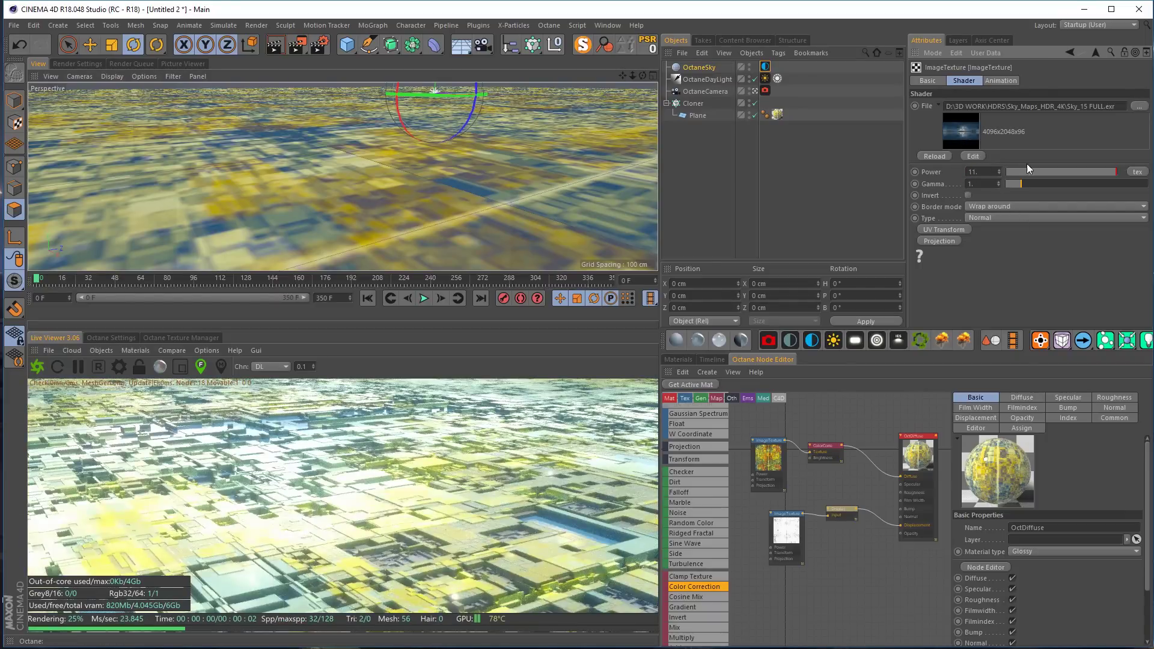
key("BackSpace")
key("BackSpace")
type("5")
key("Return")
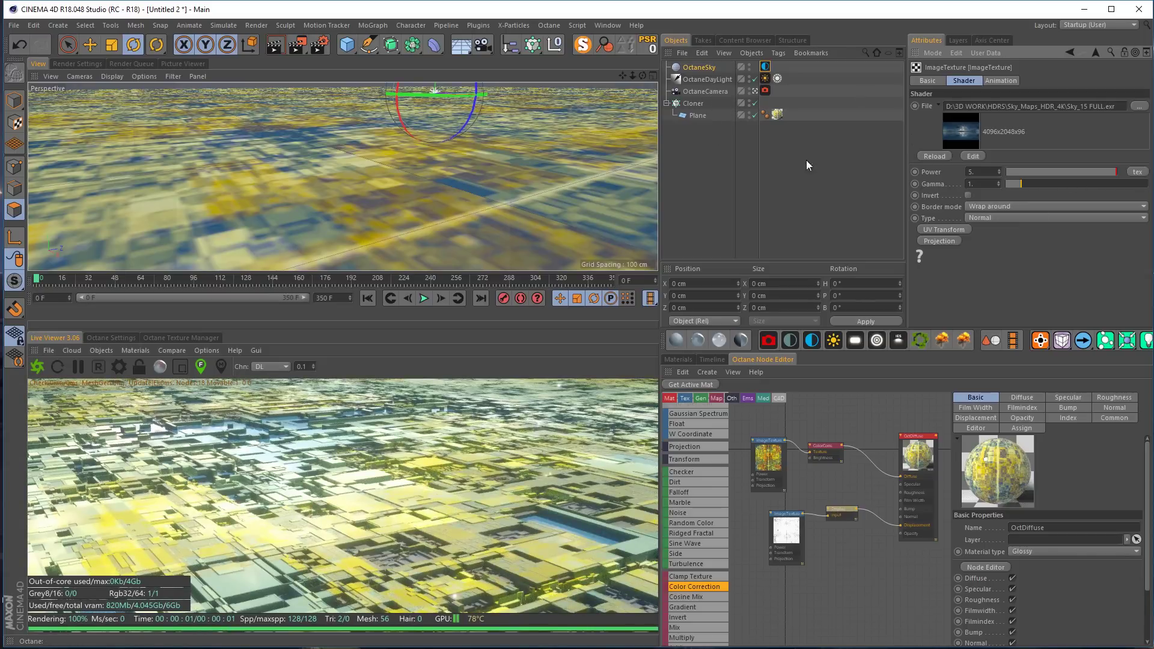
Rotate the OctaneDayLight to shift the sunlight across the greebled surface
left_click(712, 83)
left_click_drag(467, 135, 421, 98)
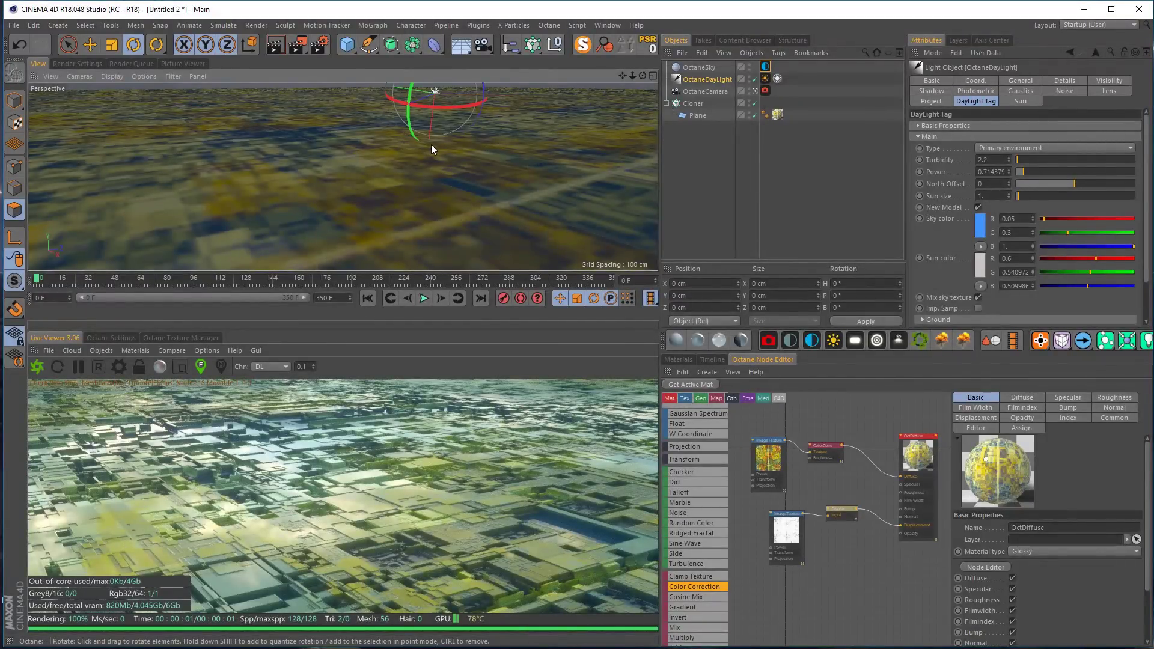
middle_click_drag(474, 181, 477, 161, "alt")
scroll(478, 161, "up", 2)
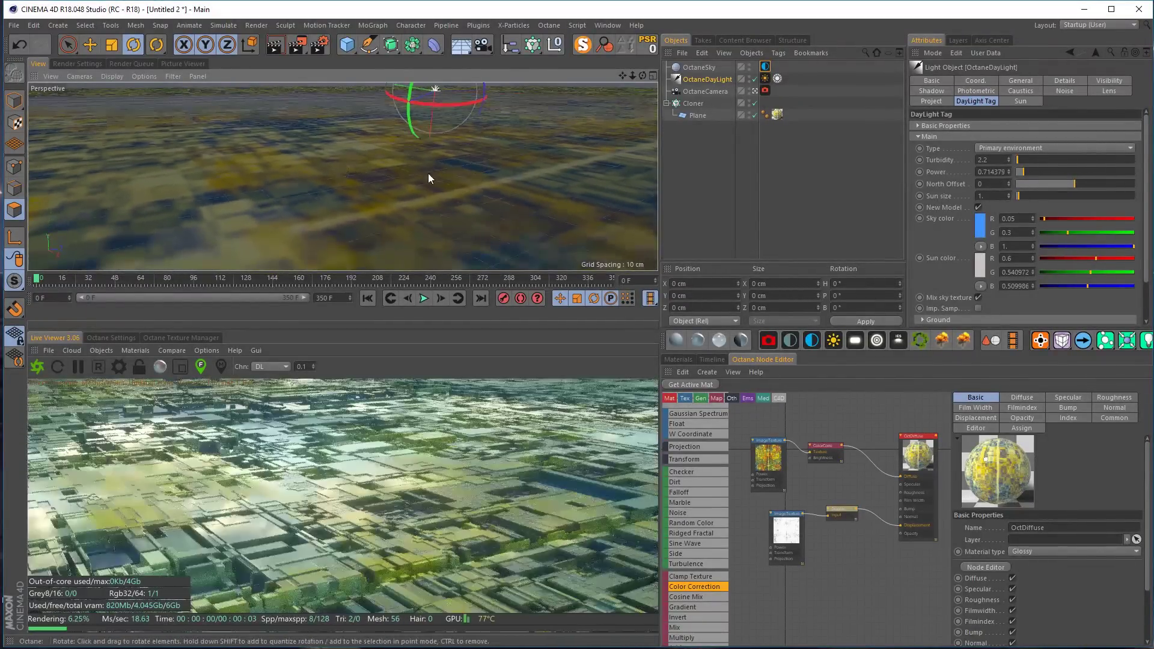
scroll(443, 168, "up", 2)
mouse_move(442, 172)
left_mouse_down("alt")
mouse_move(441, 183)
mouse_move(462, 178)
mouse_move(452, 175)
left_mouse_up("alt")
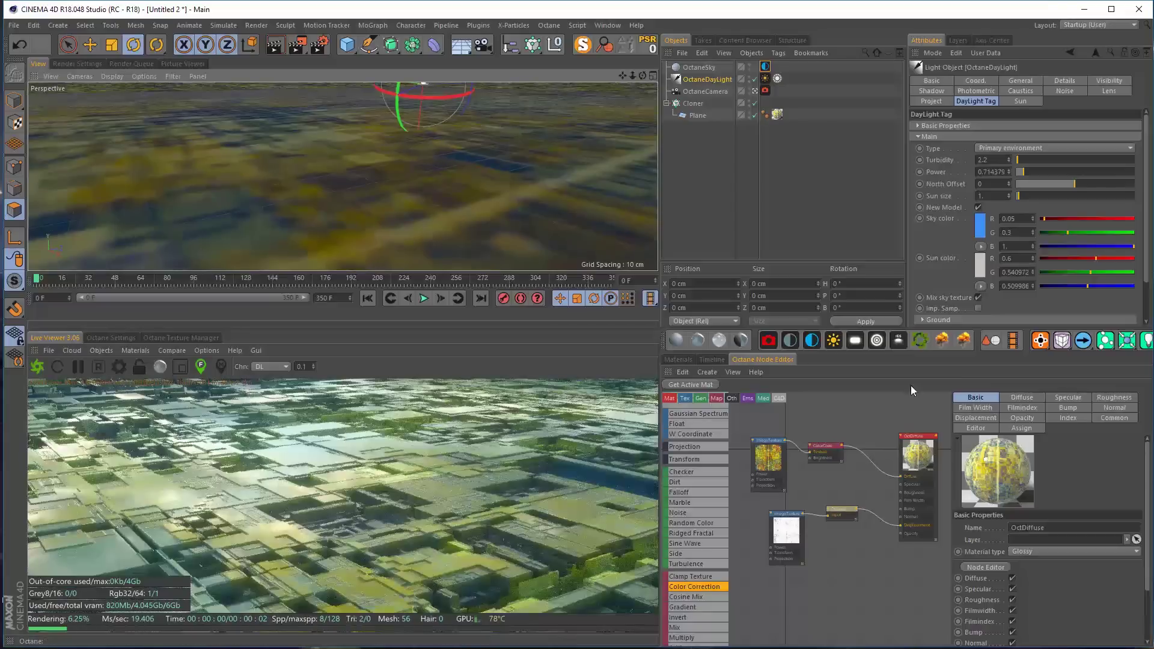
Enlarge the node graph area and add a new Image Texture node to the OctDiffuse material's graph
scroll(920, 505, "up", 3)
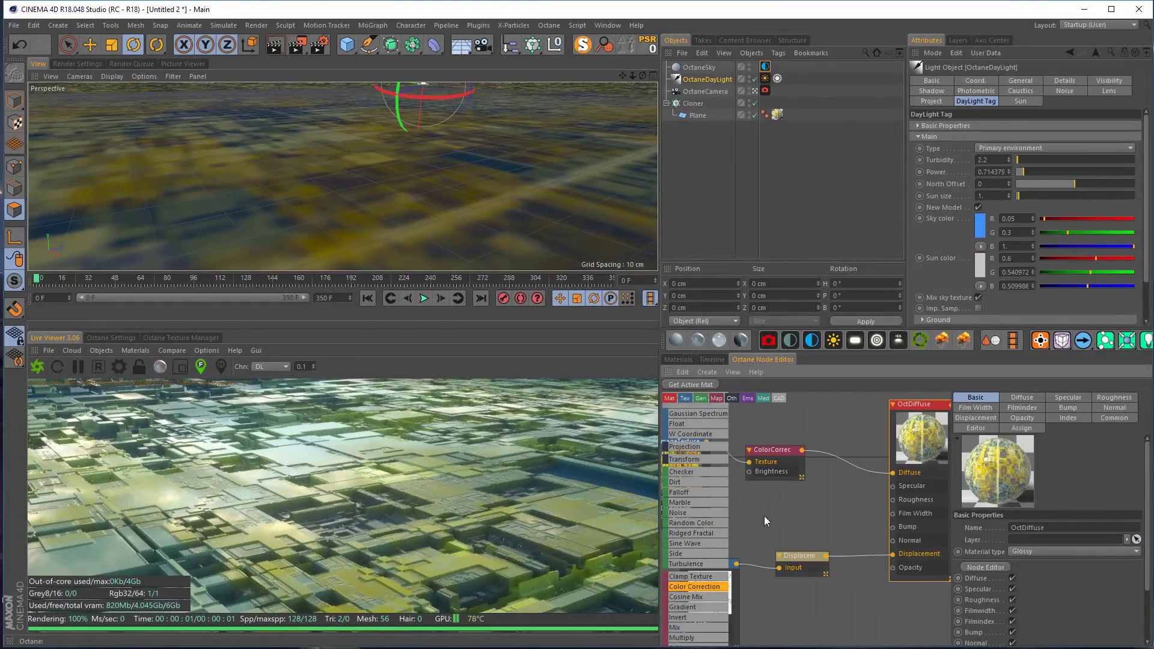
left_click_drag(658, 512, 645, 511)
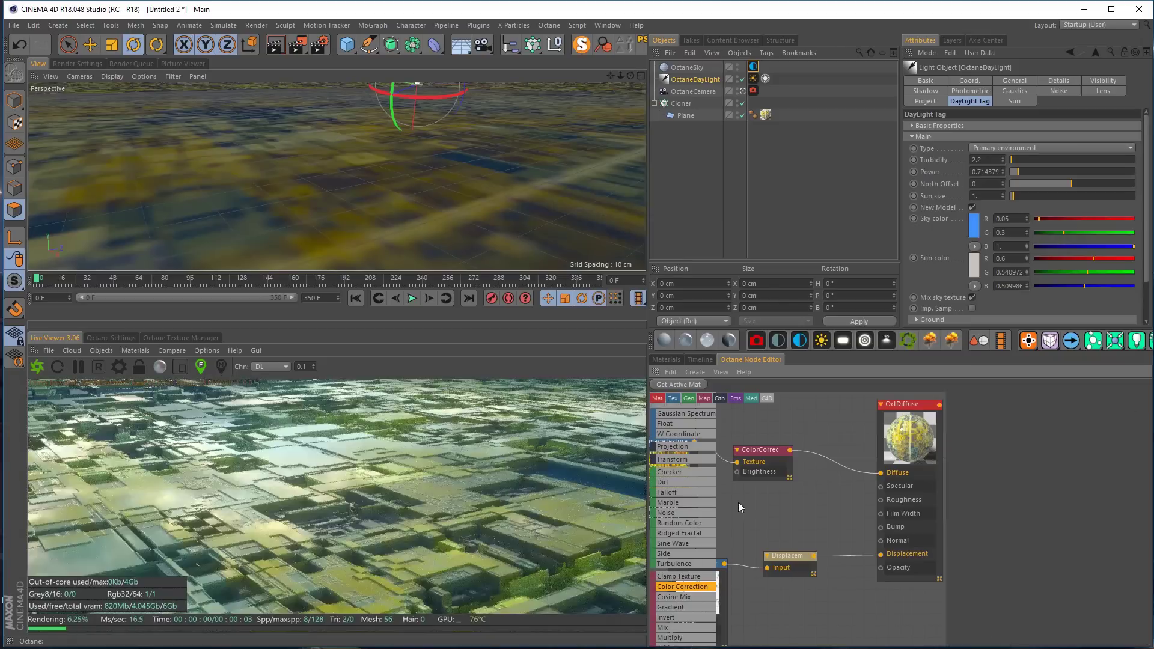
scroll(678, 469, "up", 3)
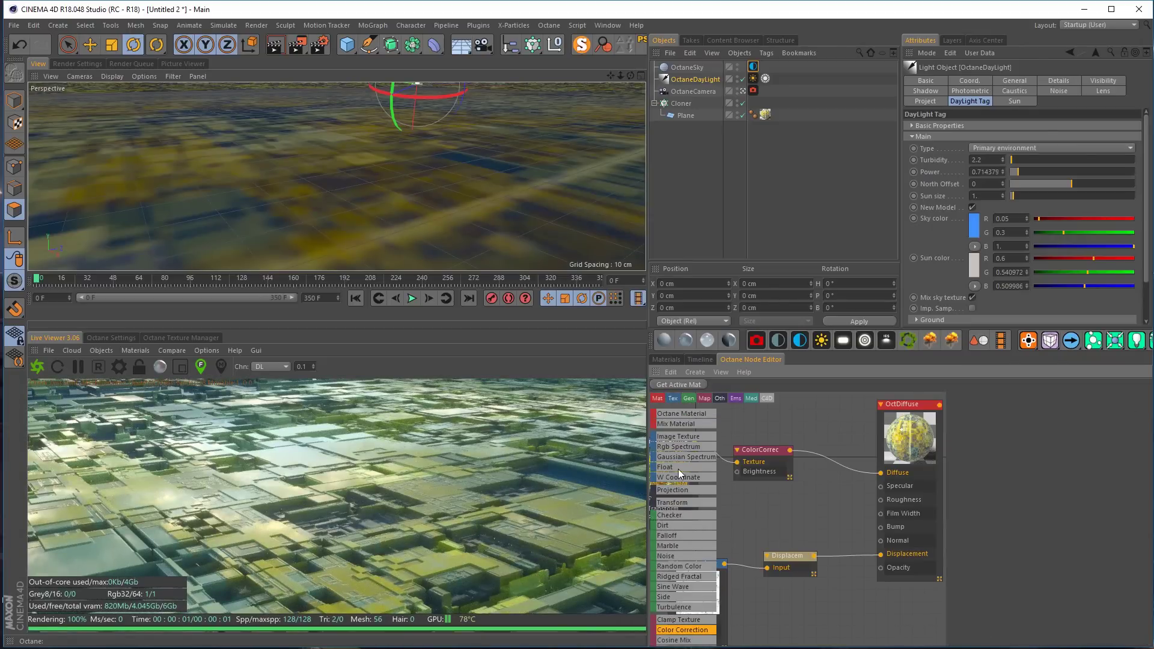
middle_click_drag(752, 514, 837, 489)
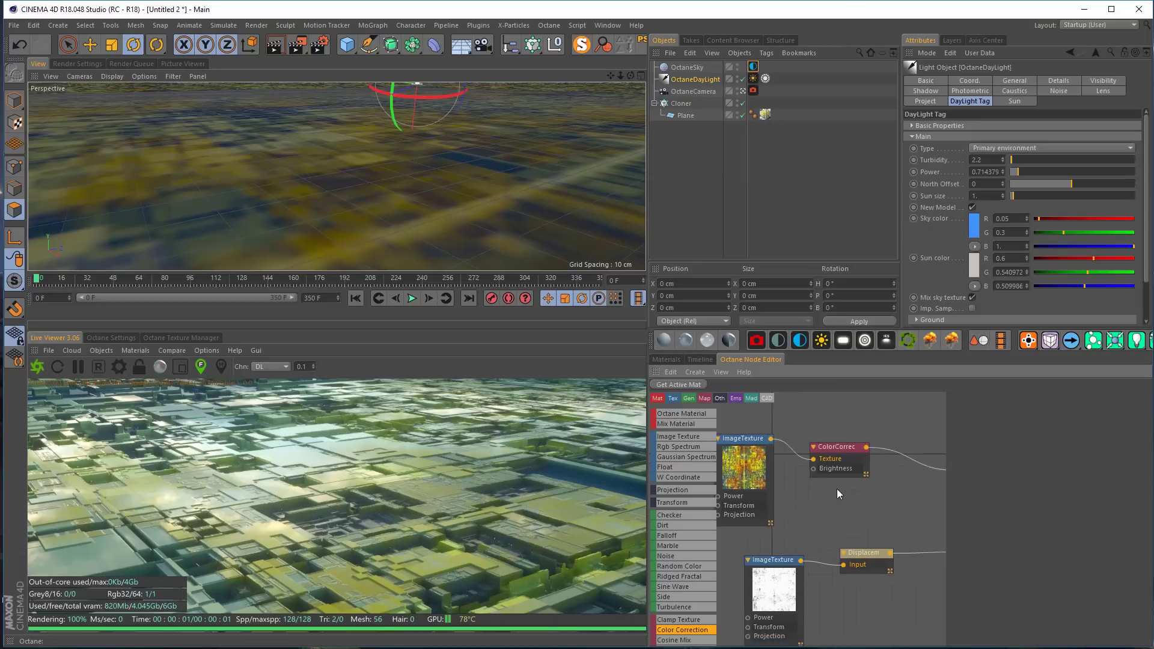
left_click_drag(948, 506, 1095, 512)
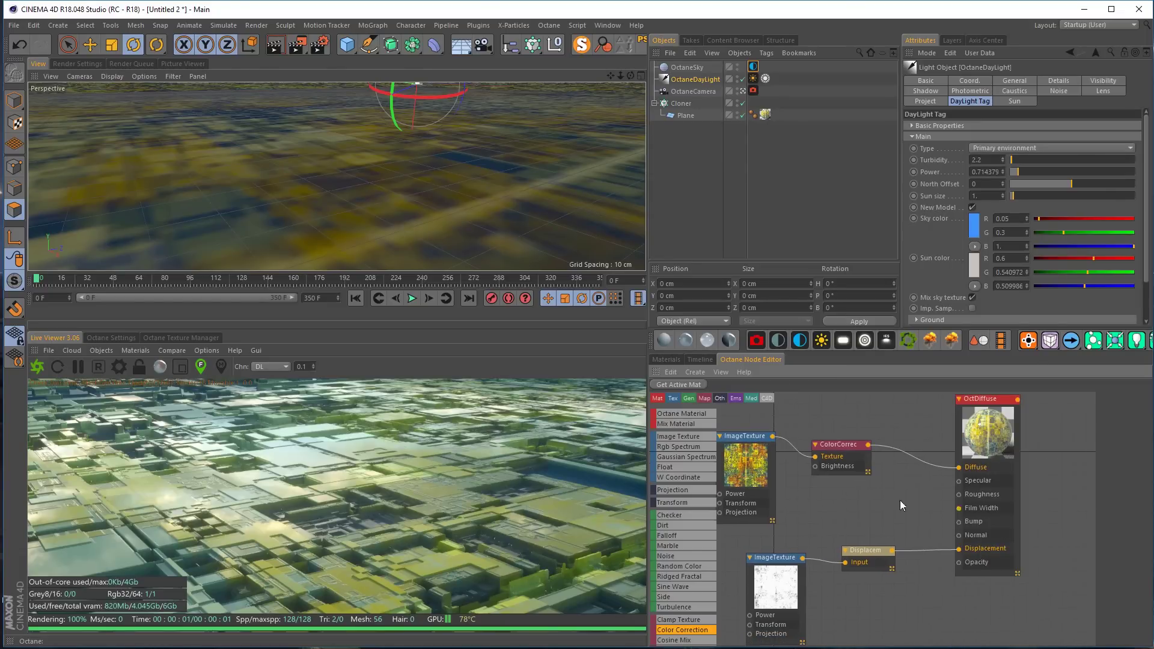
left_click_drag(698, 437, 723, 442)
left_click_drag(838, 502, 844, 483)
Spread the material's nodes apart and connect the new Image Texture to the OctDiffuse material's Bump input
left_click_drag(874, 552, 875, 579)
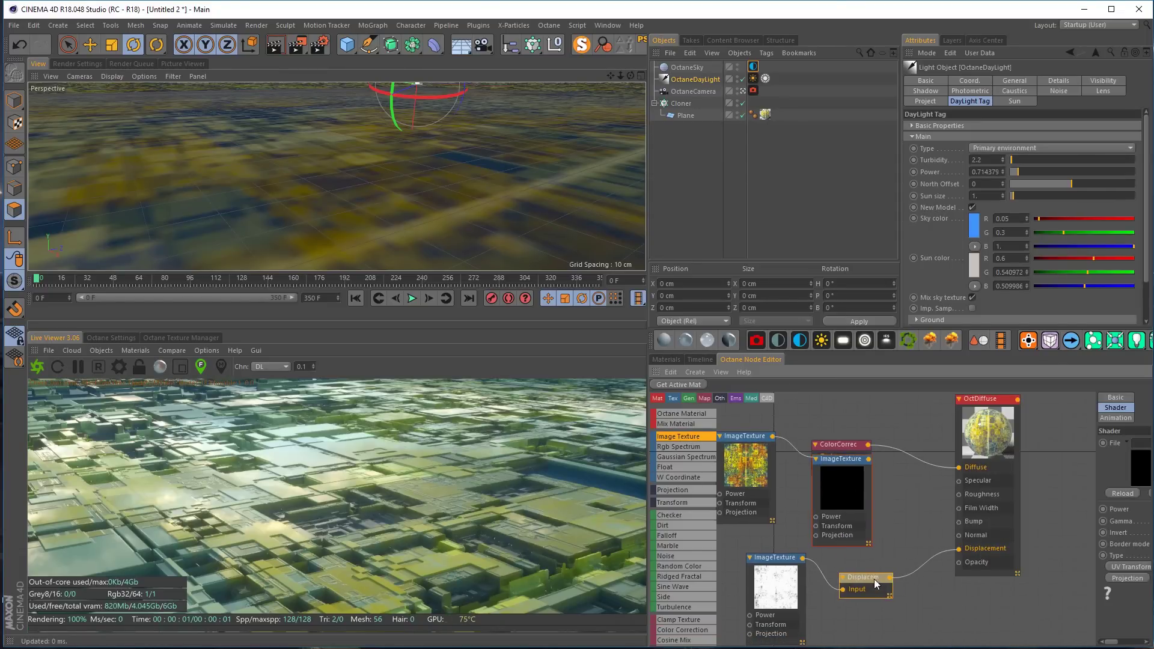
scroll(902, 533, "down", 3)
left_click_drag(871, 516, 872, 527)
left_click_drag(951, 474, 990, 458)
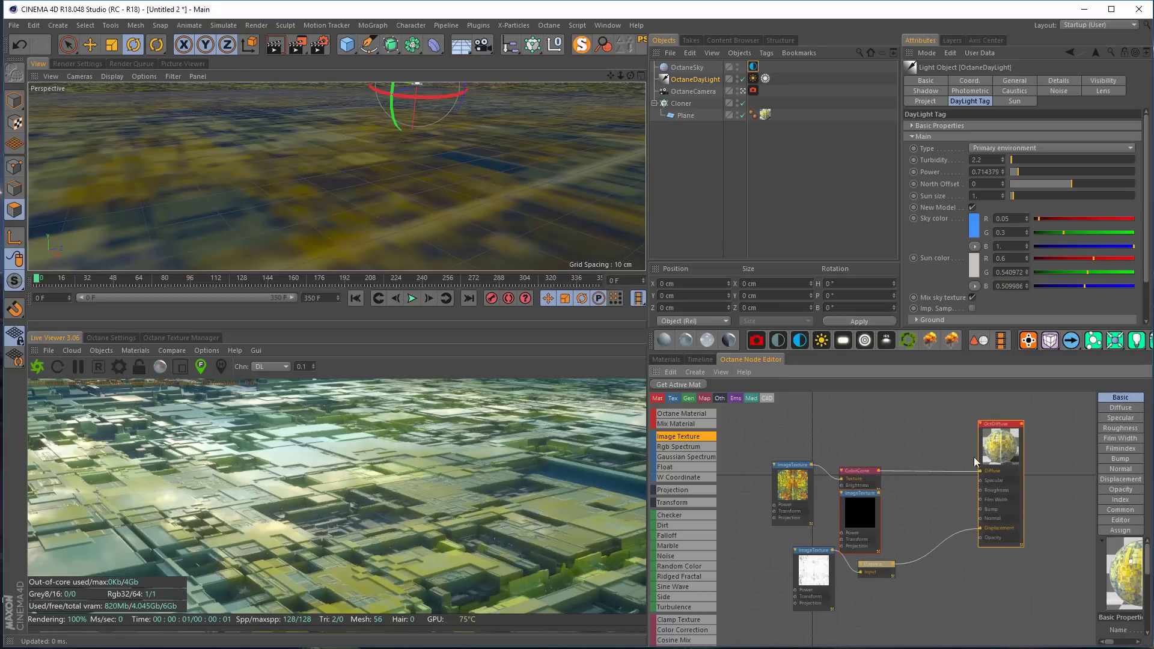
left_click_drag(859, 471, 860, 433)
left_click_drag(800, 471, 793, 418)
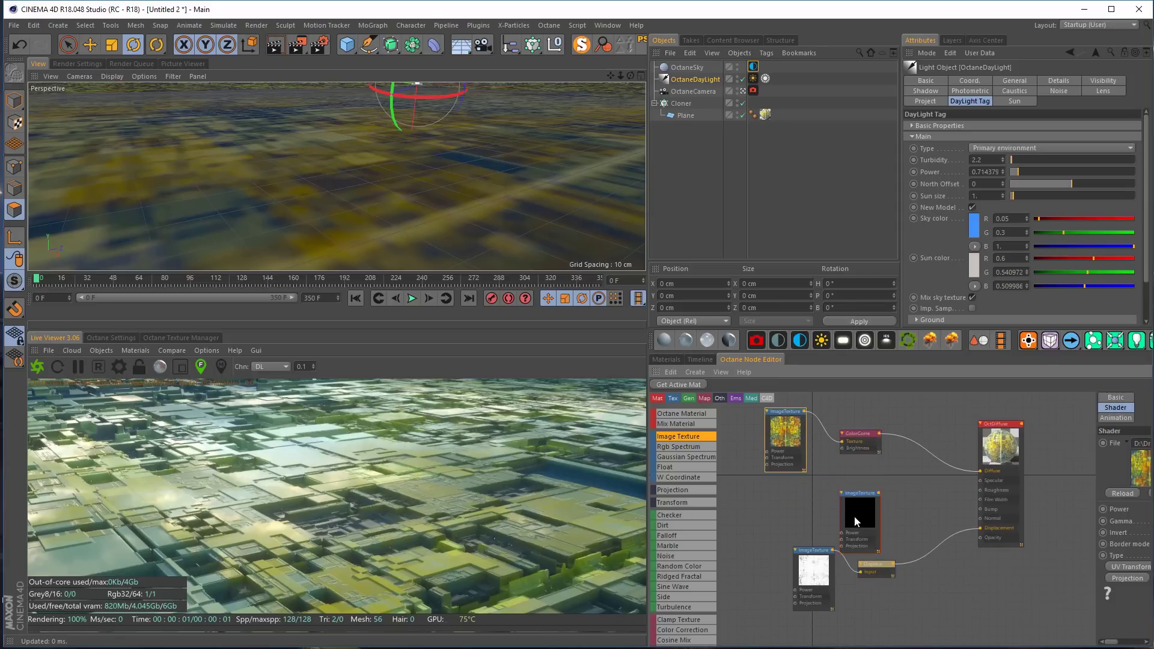
left_click_drag(879, 504, 885, 485)
left_click_drag(975, 519, 980, 509)
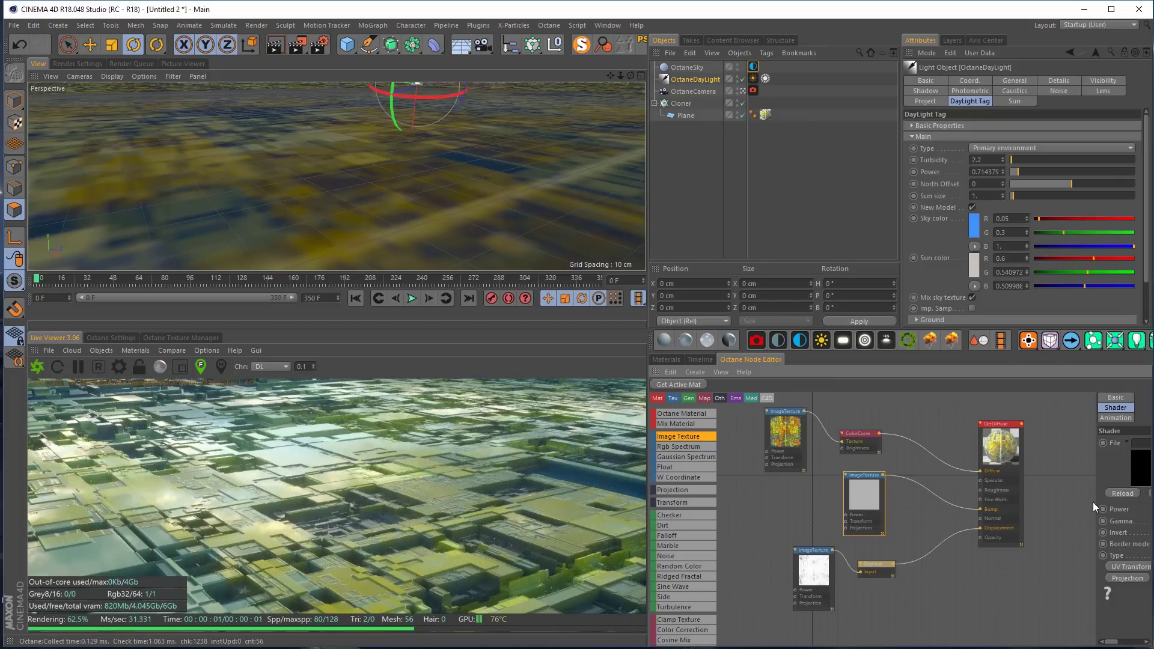
Load the 2. SUPERGREEB image from the DISPLACEMENT MAP 2 folder into the bump Image Texture
left_click_drag(1094, 505, 1015, 512)
left_click_drag(1001, 441, 944, 442)
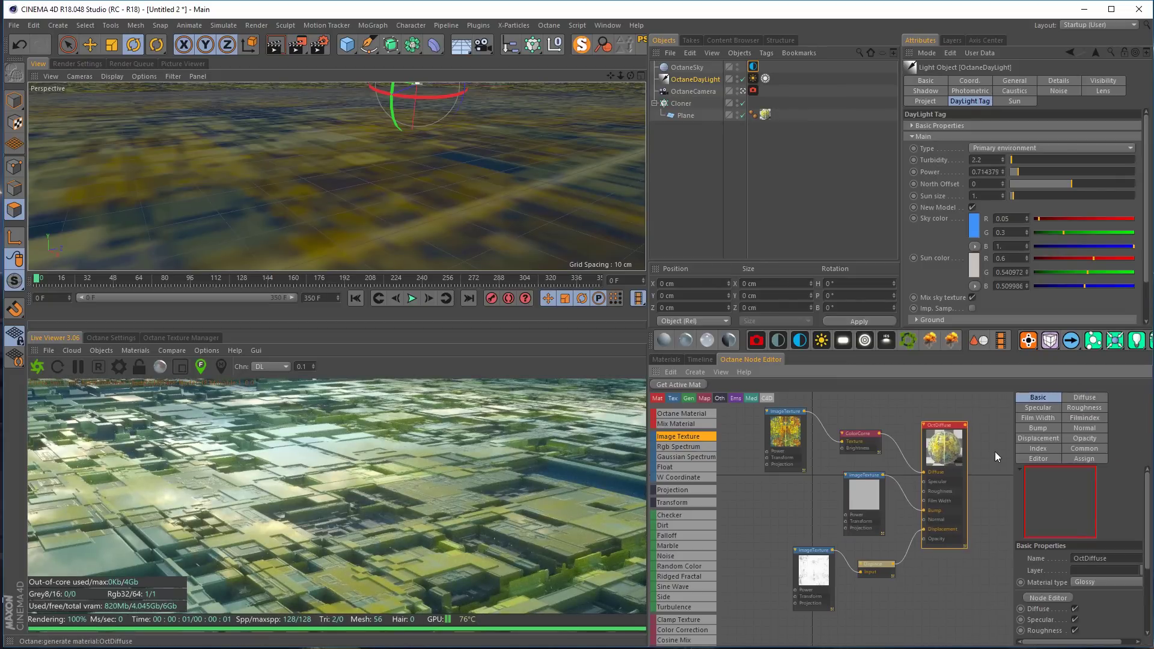
left_click(871, 503)
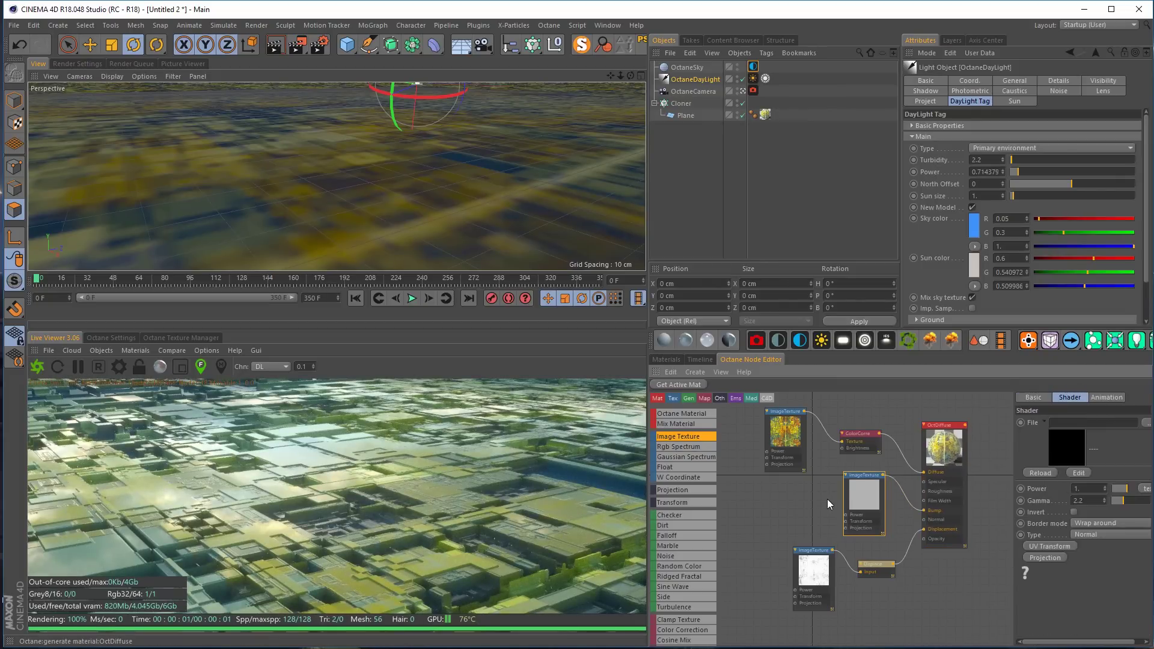
left_click(1147, 424)
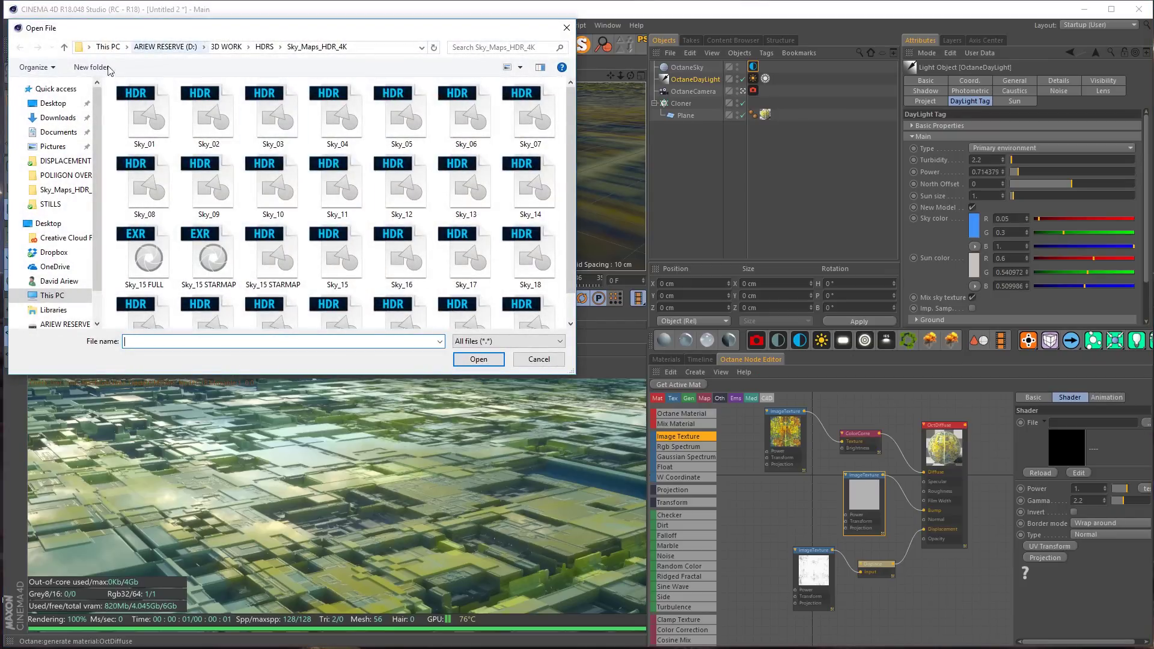
left_click(65, 161)
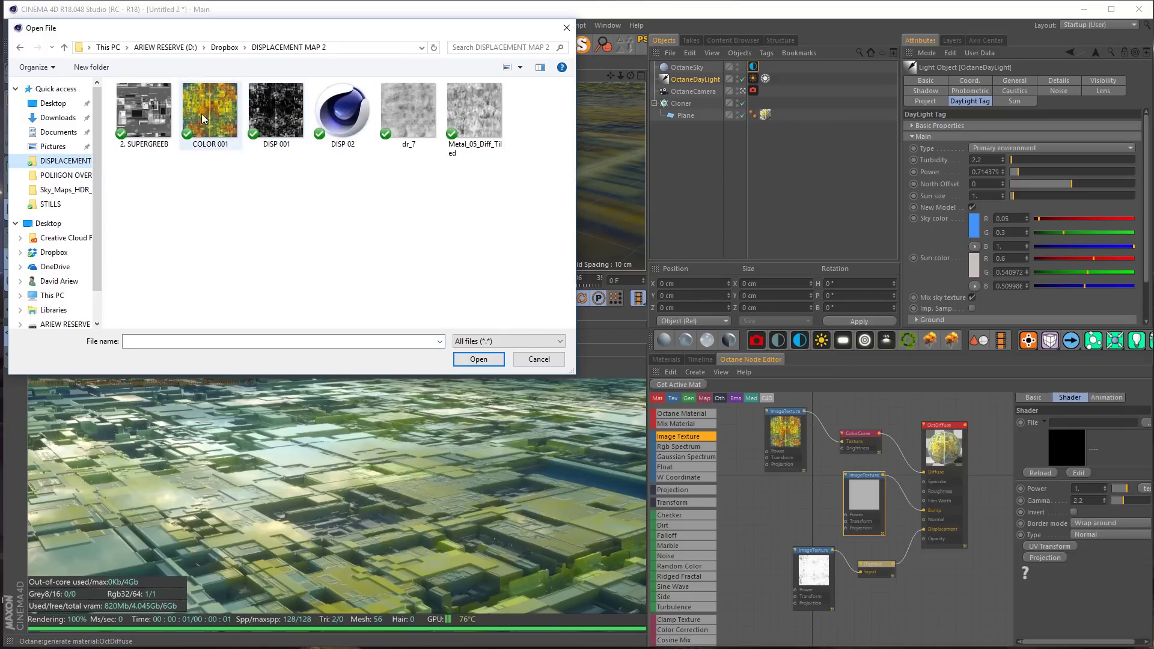
left_click(173, 123)
double_click(148, 120)
left_click(632, 400)
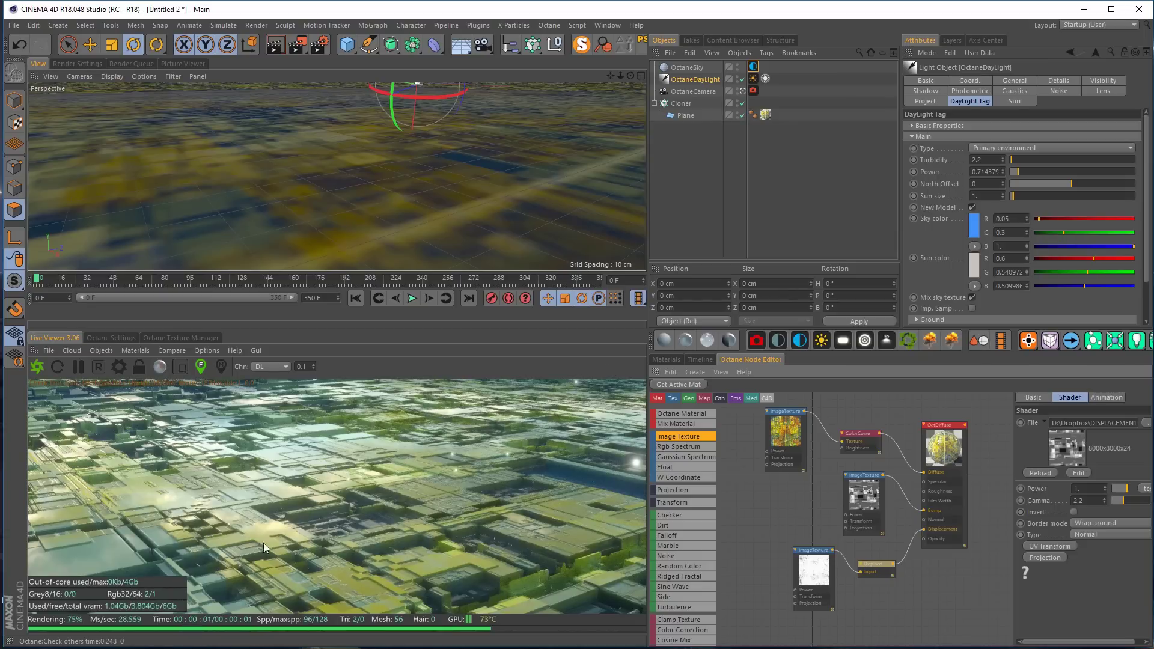
Compare the surface with and without the bump texture against a stored render, leaving the texture reconnected to Bump
left_click(175, 350)
left_click(190, 364)
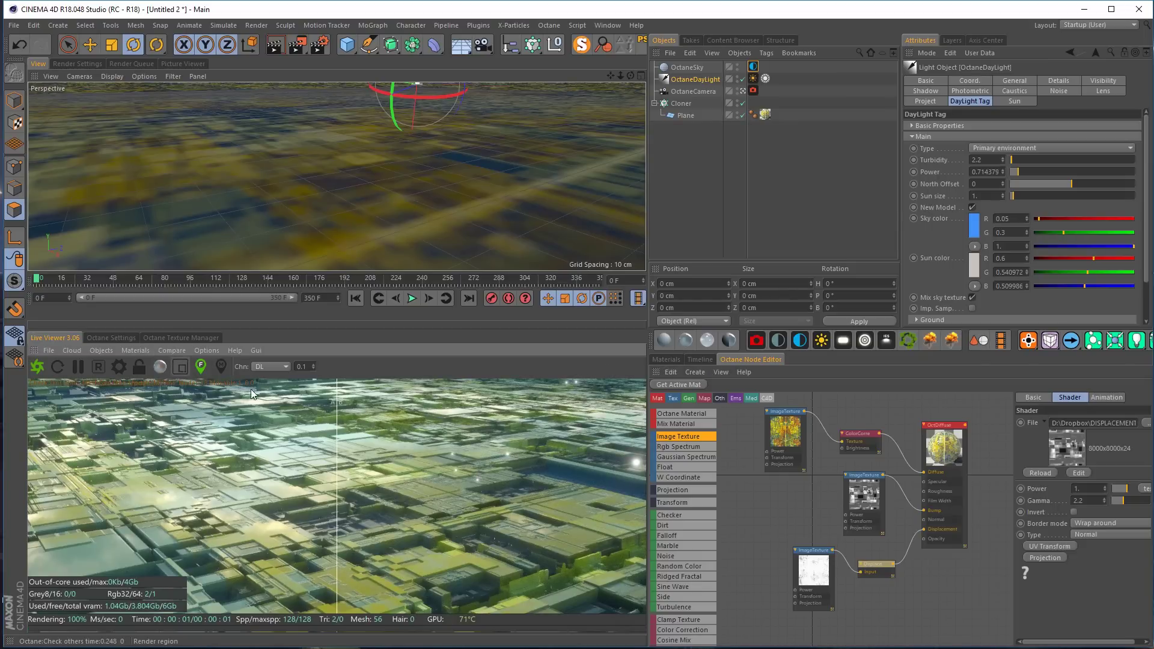
left_click_drag(860, 508, 840, 511)
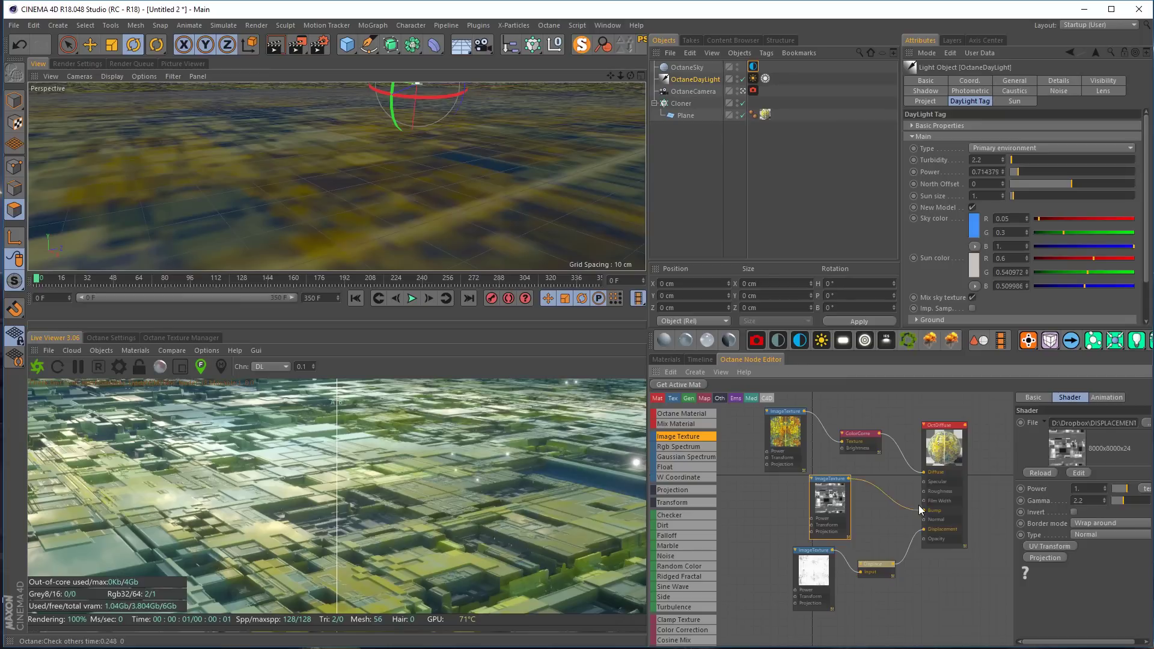
left_click_drag(920, 509, 860, 516)
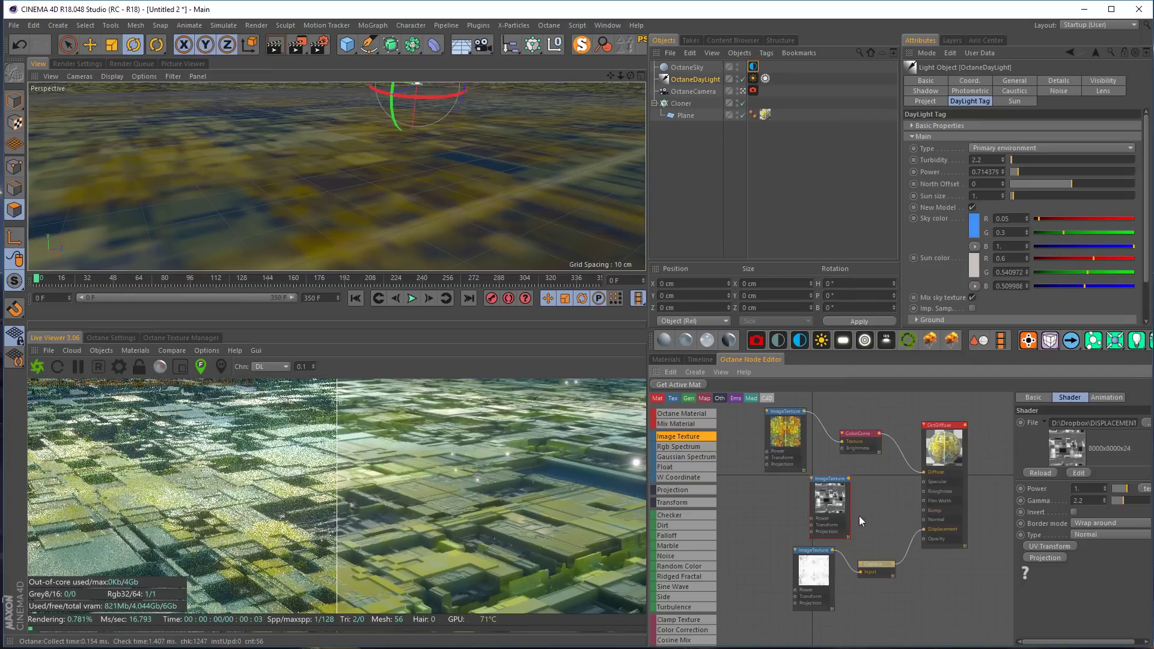
left_click(336, 499)
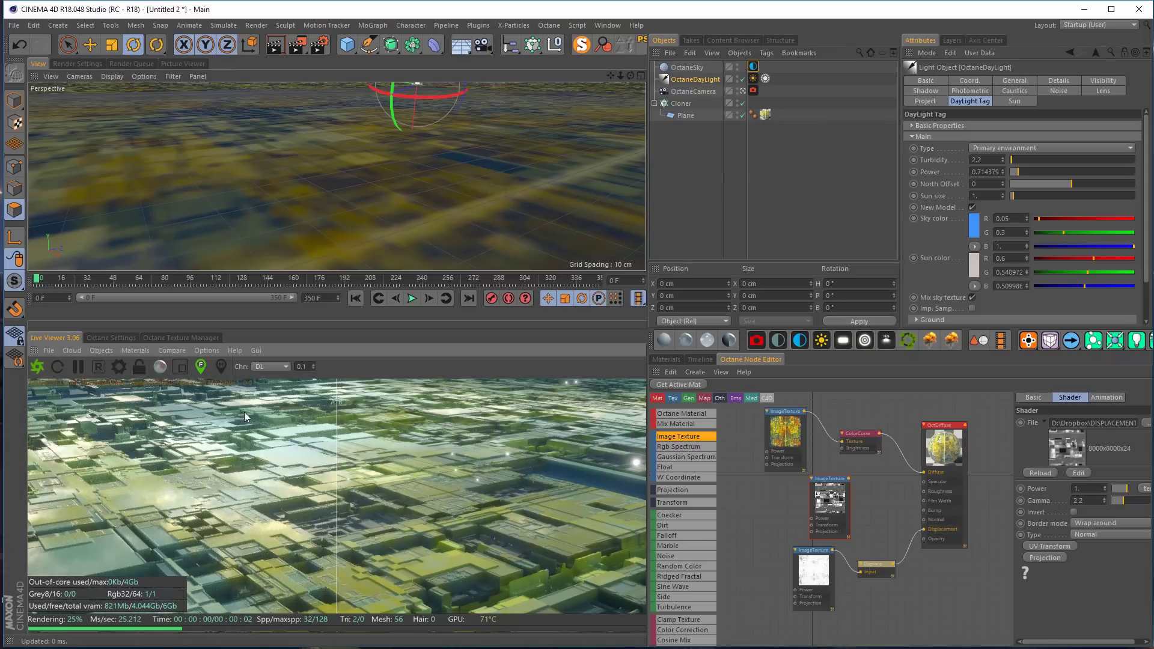
left_click(317, 437)
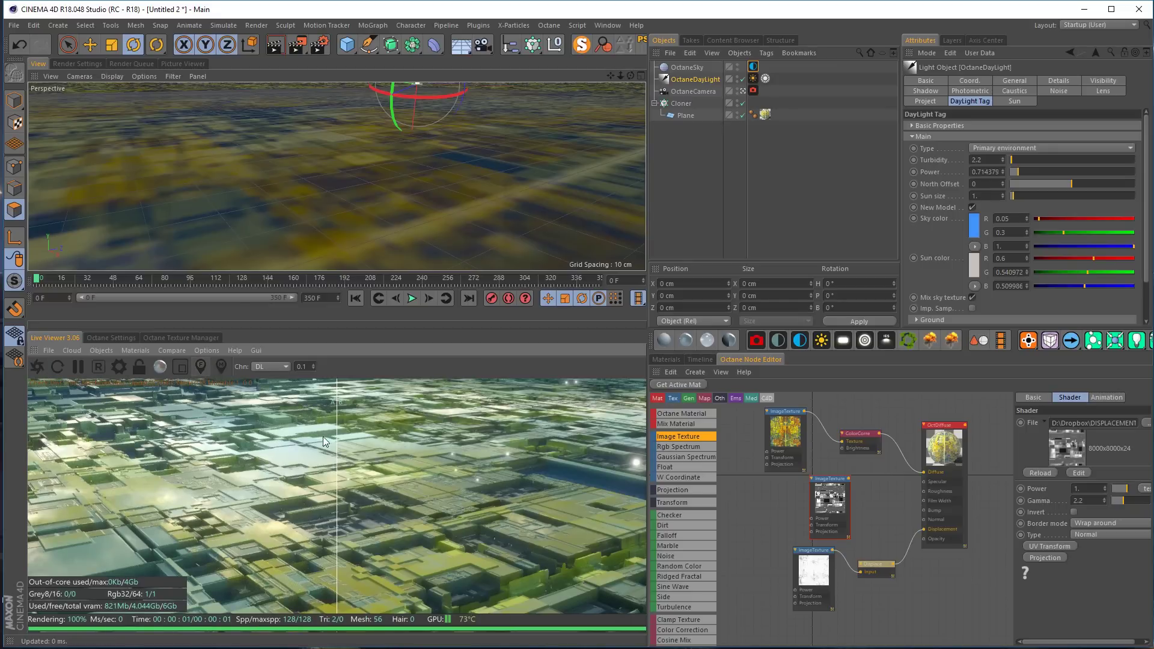
left_click_drag(338, 457, 302, 481)
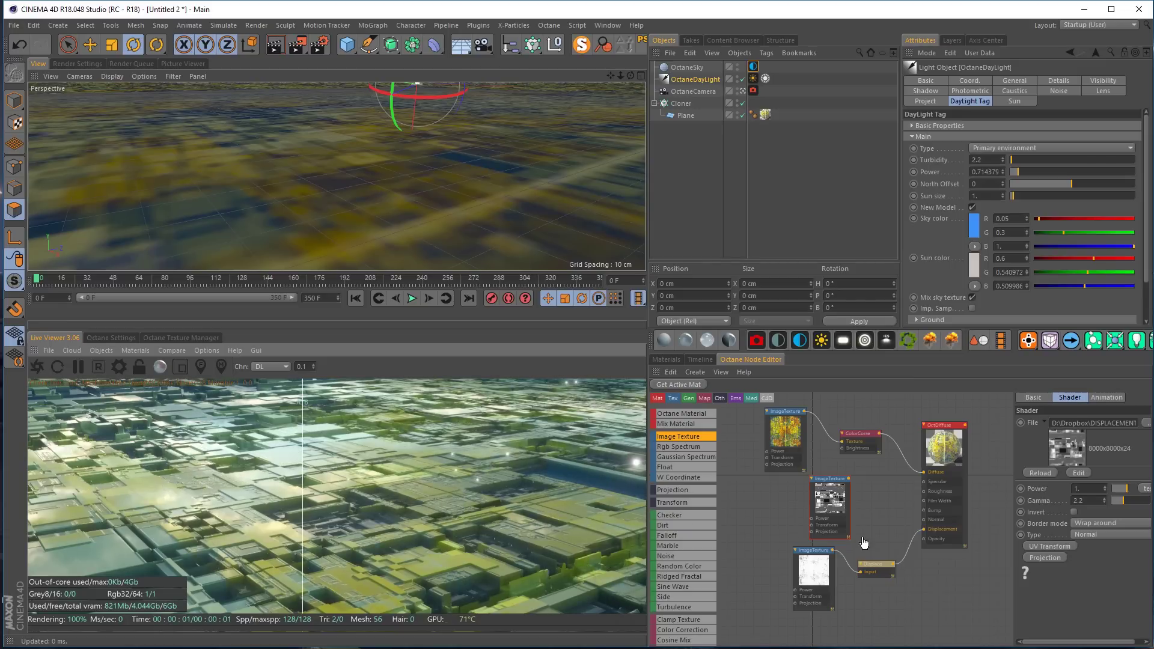
left_click_drag(849, 479, 925, 511)
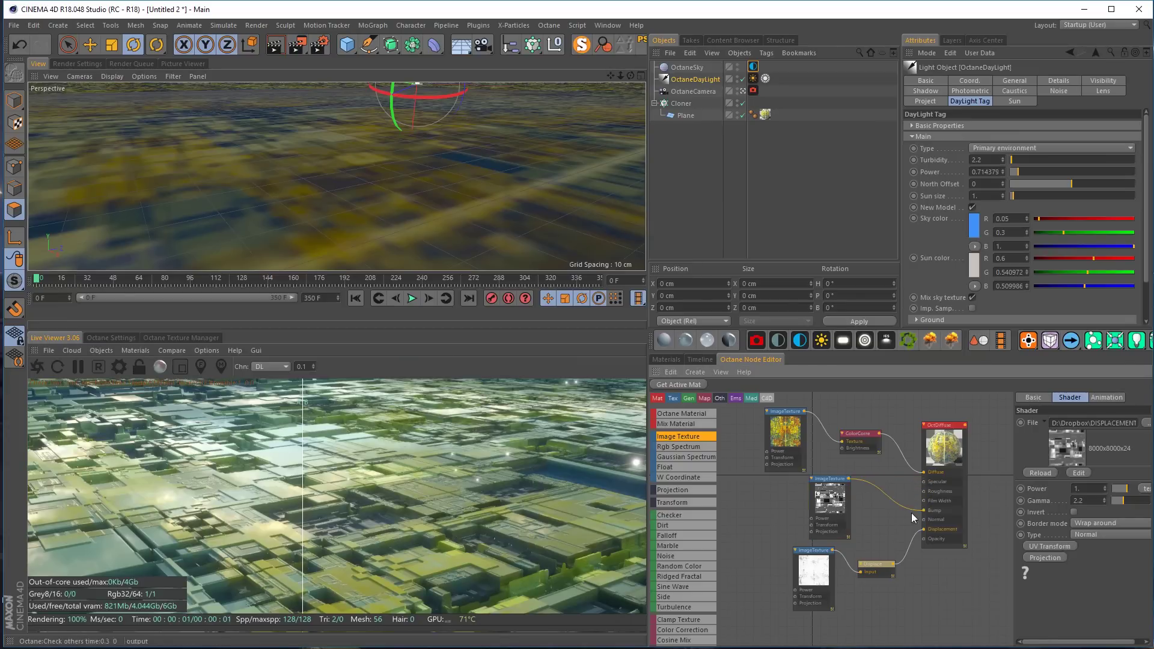
Add a UV Transform to the bump texture with locked aspect ratio and scale 0.1, and end the render comparison
left_click(1053, 547)
left_click_drag(799, 487, 776, 526)
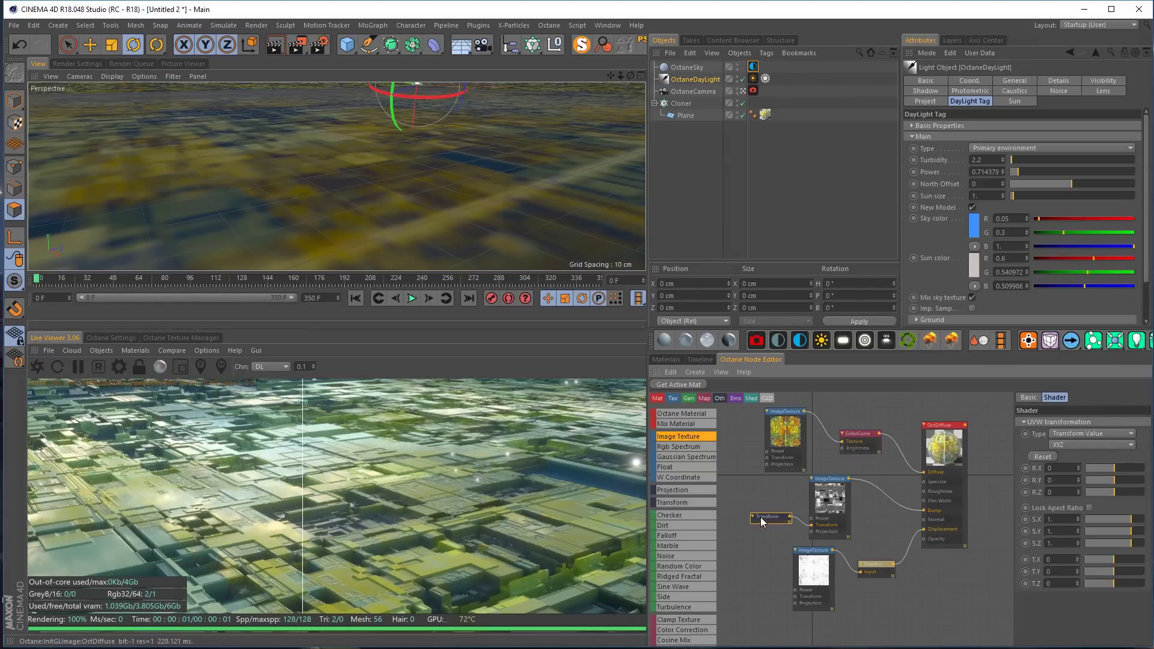
left_click(1090, 509)
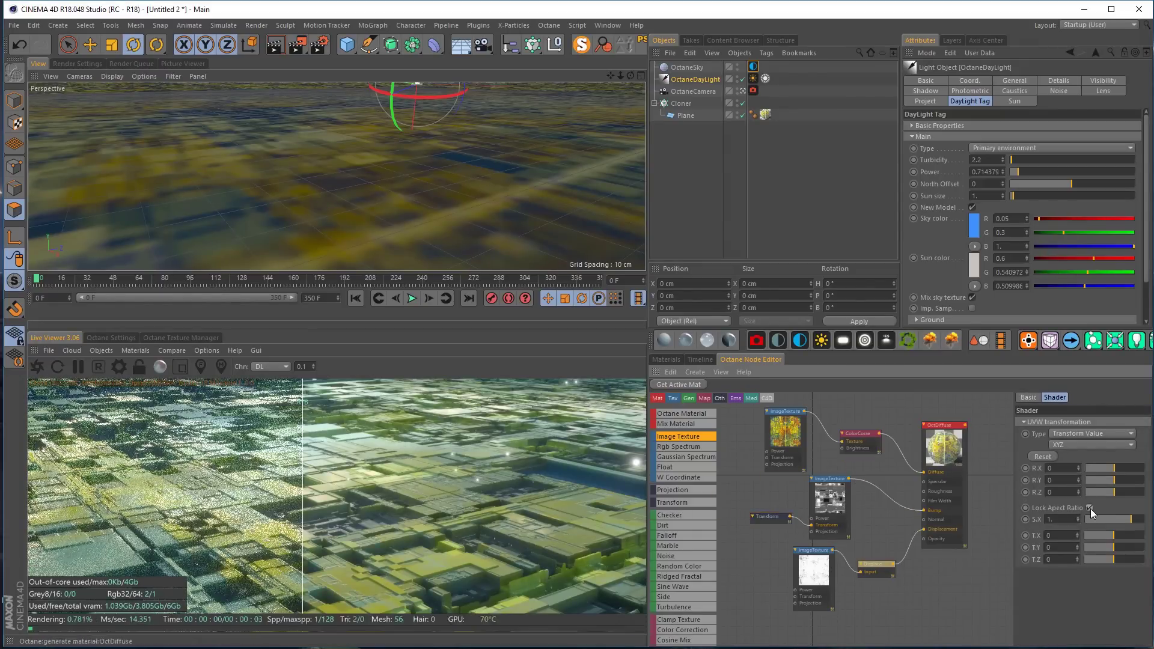
left_click_drag(1131, 520, 1122, 521)
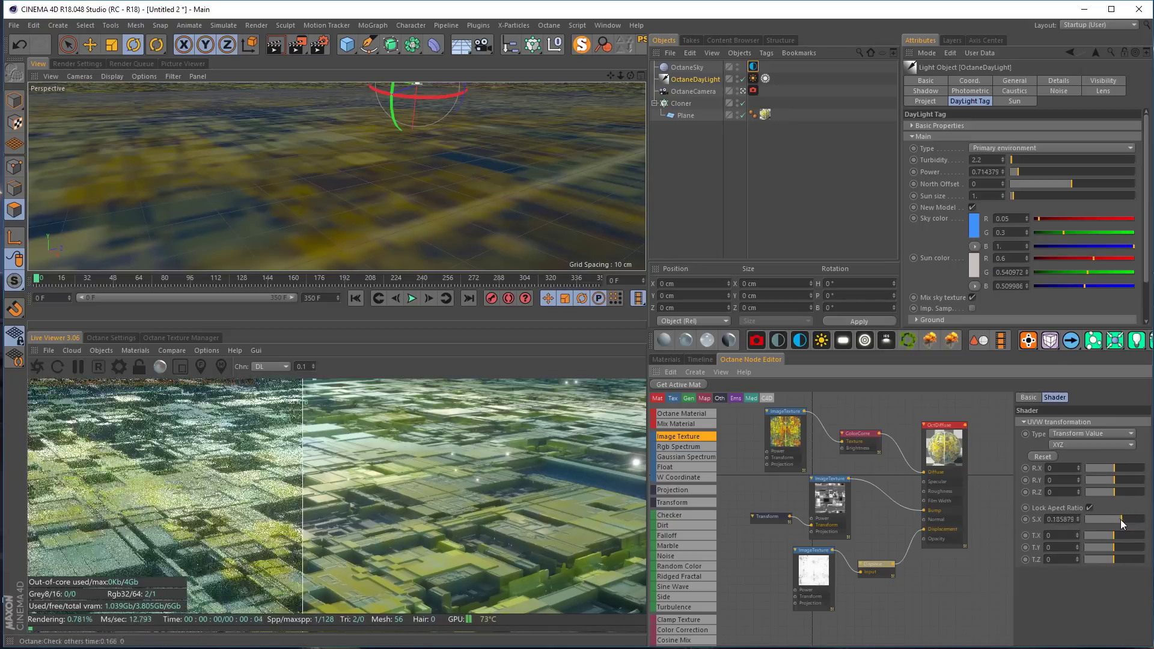
left_click(172, 351)
left_click(203, 377)
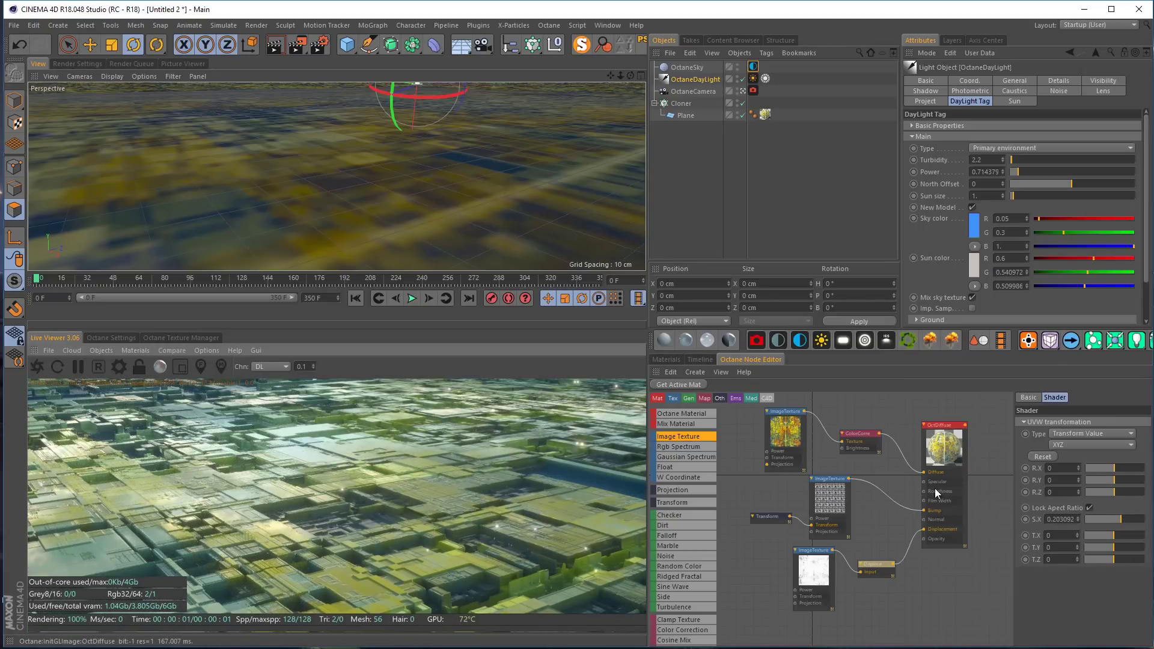
left_click_drag(1121, 520, 1117, 520)
Examine the fine bump detail on the greebled blocks up close and from farther away
left_click_drag(381, 160, 425, 172, "alt")
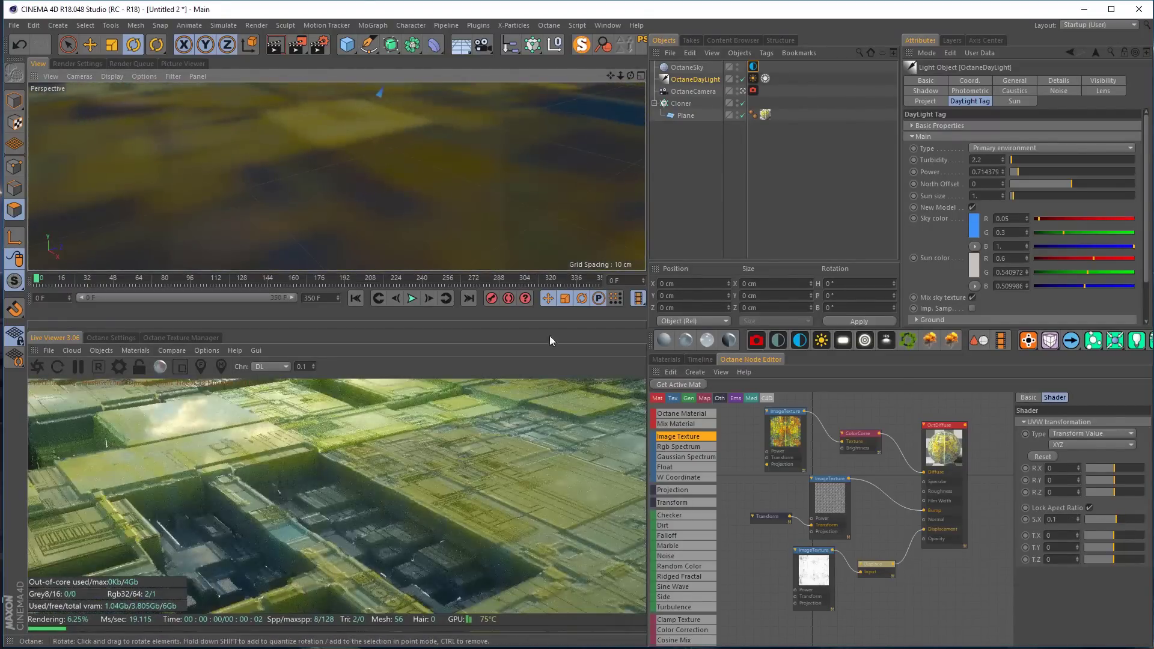
left_click_drag(269, 246, 350, 265, "alt")
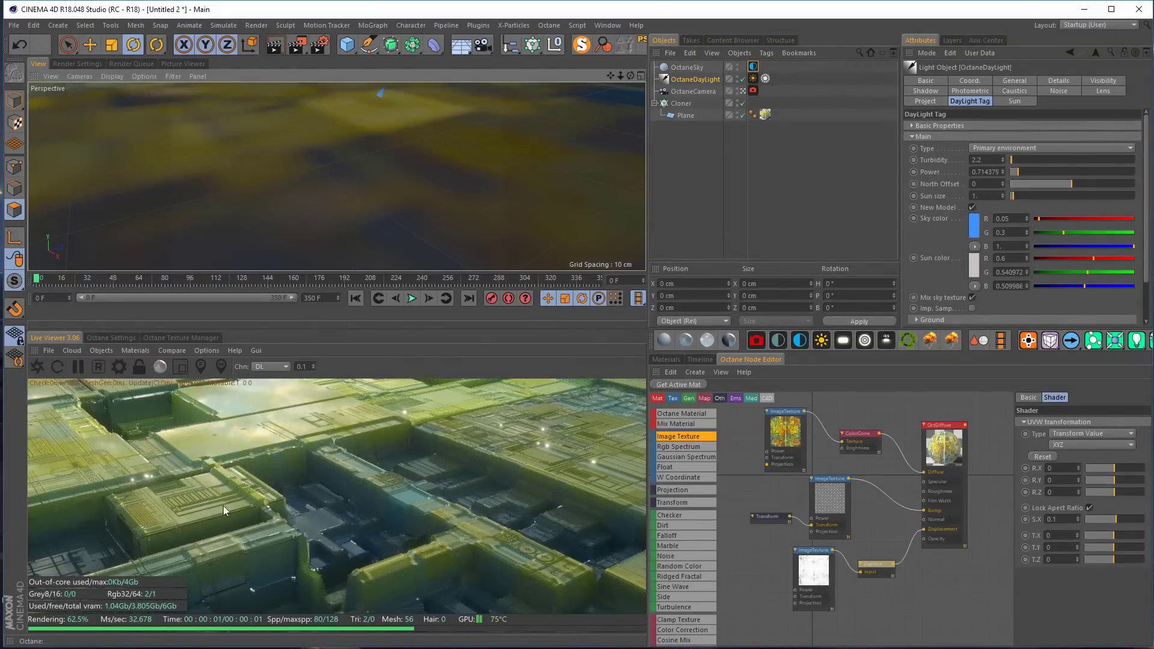
left_click_drag(418, 208, 450, 177, "alt")
right_click_drag(316, 212, 240, 259, "alt")
left_click_drag(370, 183, 390, 143, "alt")
right_click_drag(384, 147, 402, 141, "alt")
left_click_drag(402, 146, 416, 124, "alt")
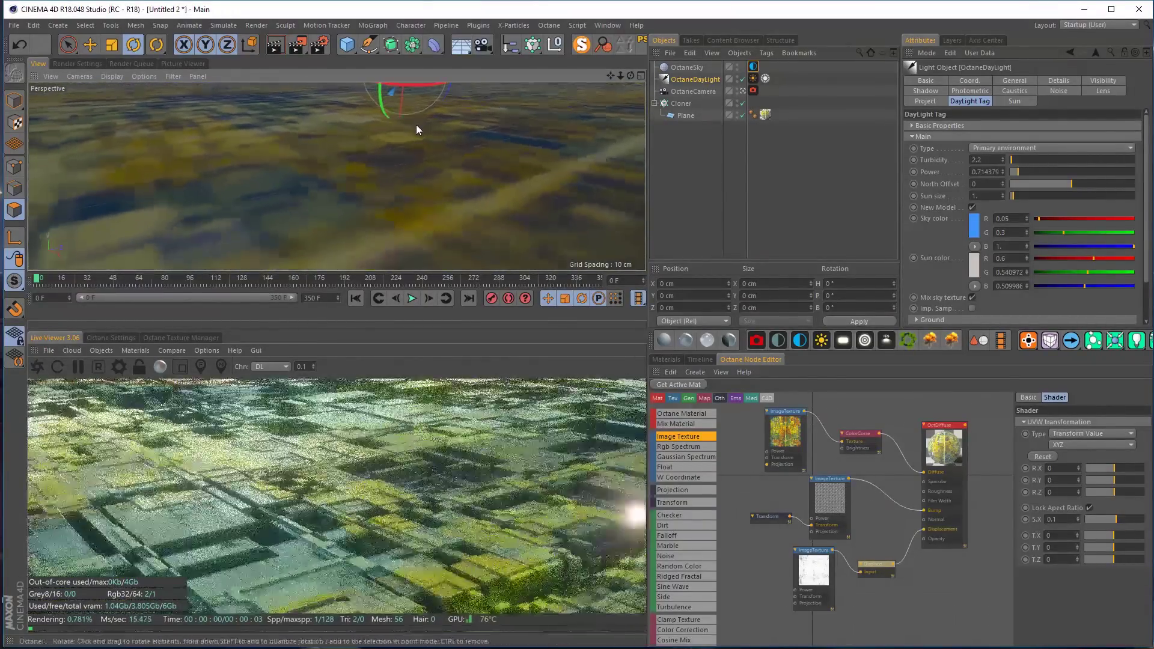
Turn off Invert on the Image Texture that drives the material's displacement
left_click(836, 506)
left_click(800, 565)
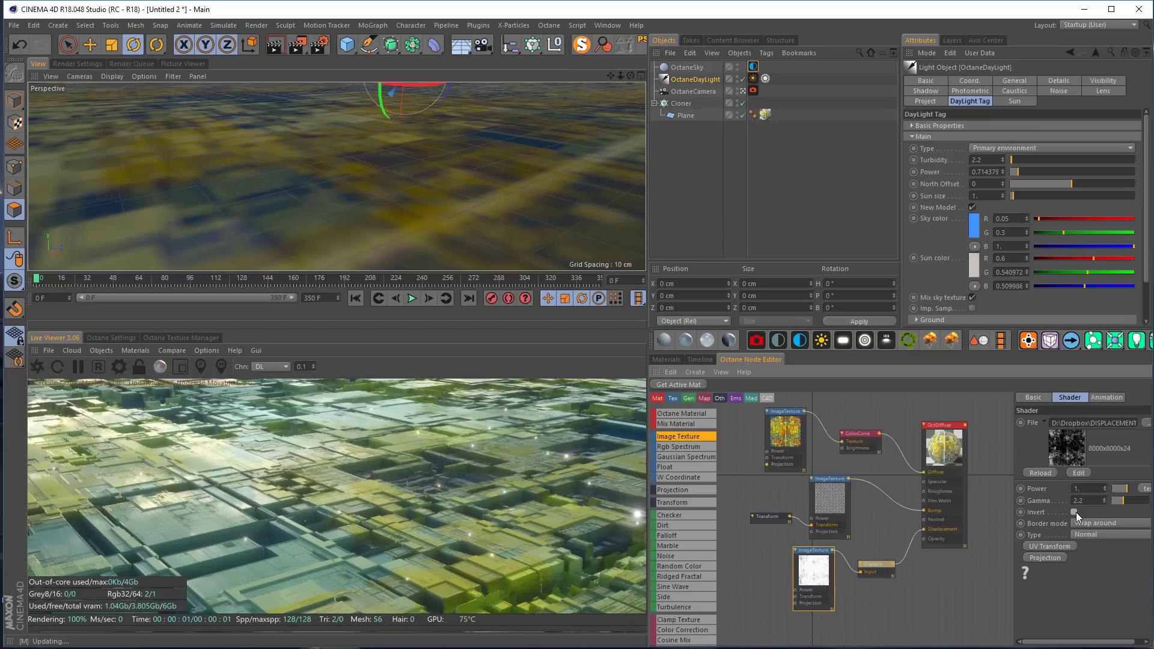
left_click_drag(354, 203, 403, 200, "alt")
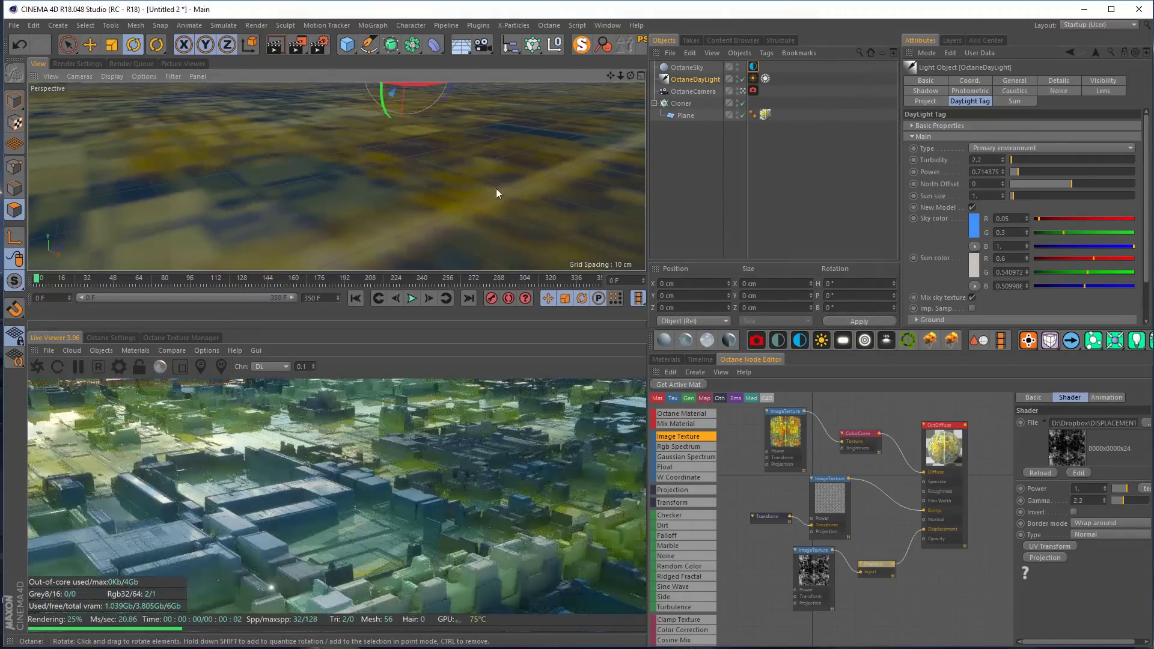
Give the Octane camera depth of field by setting its Thinlens aperture to about 0.97 cm
left_click(753, 91)
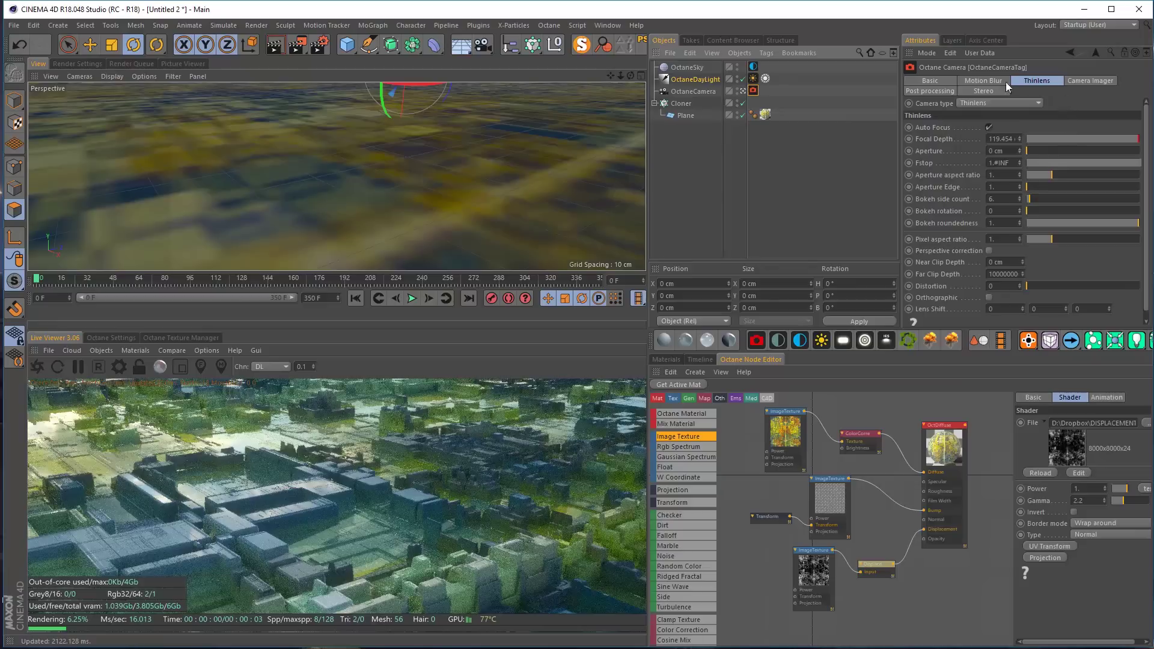
left_click(1076, 81)
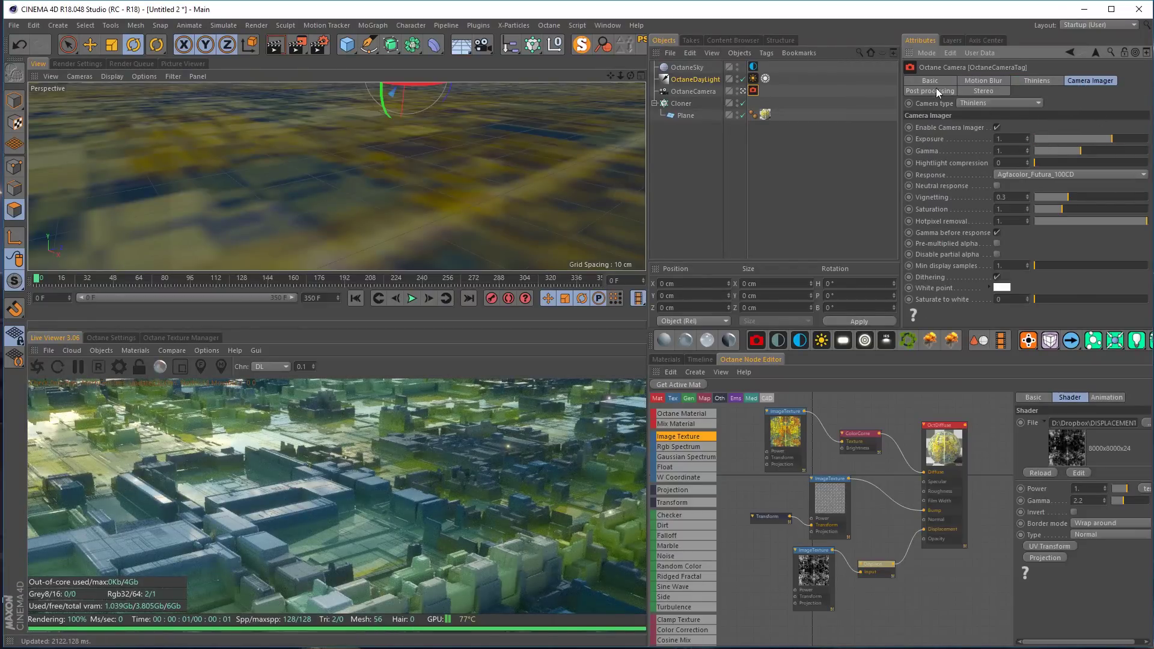
left_click(1037, 81)
left_click_drag(1090, 142, 1055, 154)
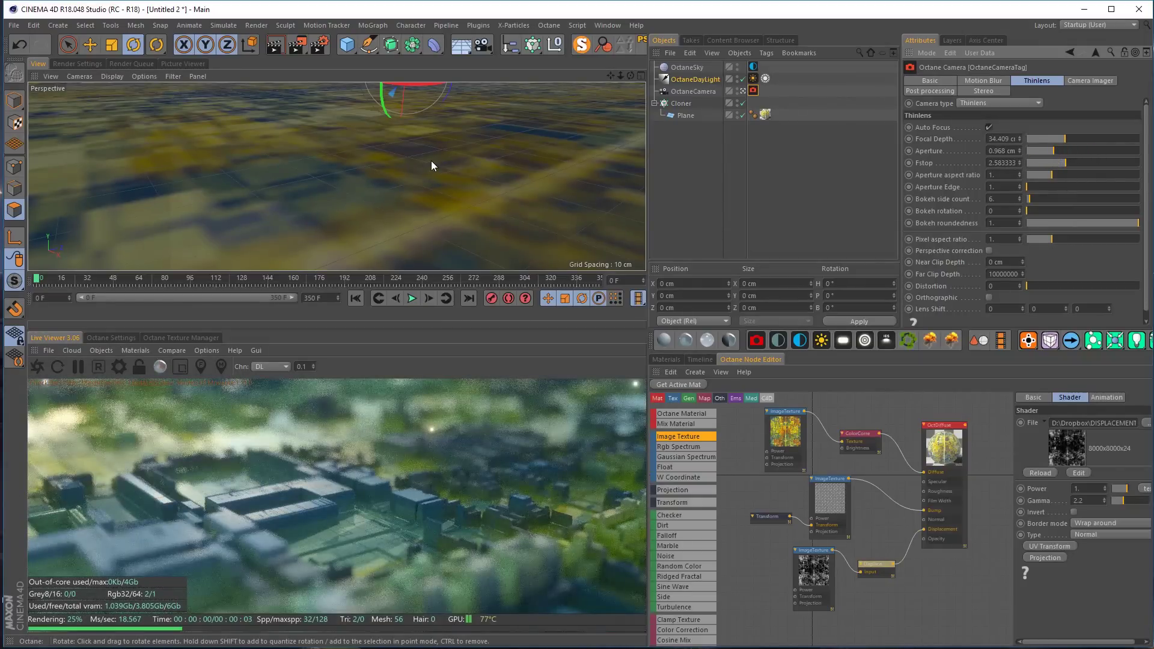
Reframe the camera at a low angle across the blocks to compose the shallow-focus shot
left_click(463, 151)
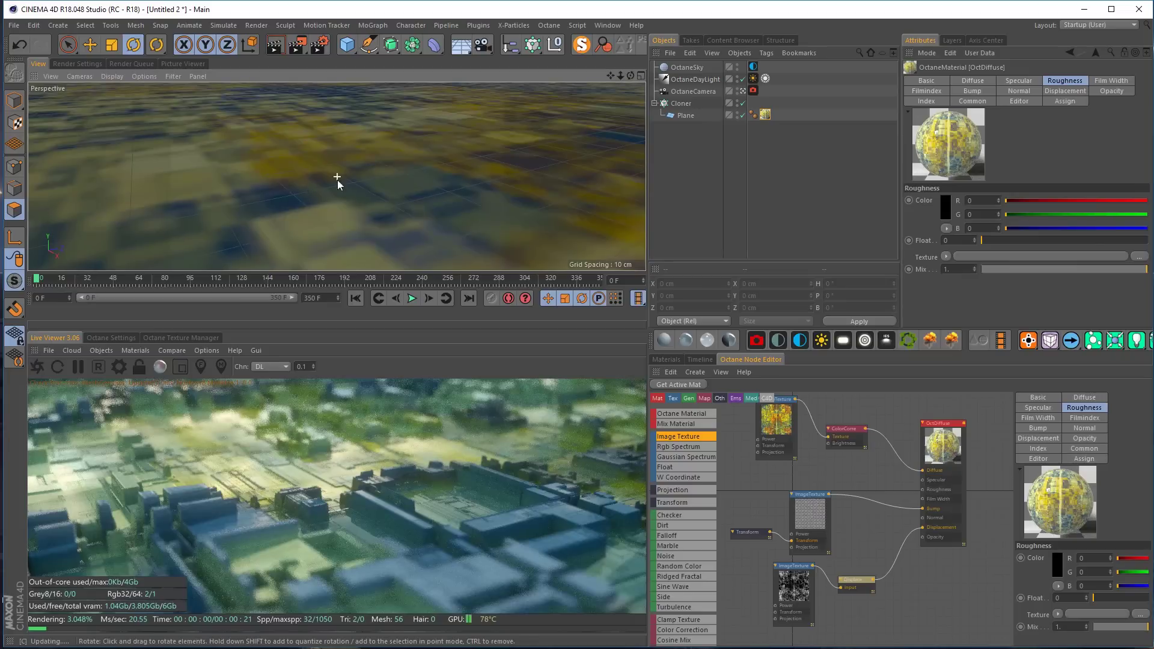
middle_click_drag(337, 180, 355, 179, "alt")
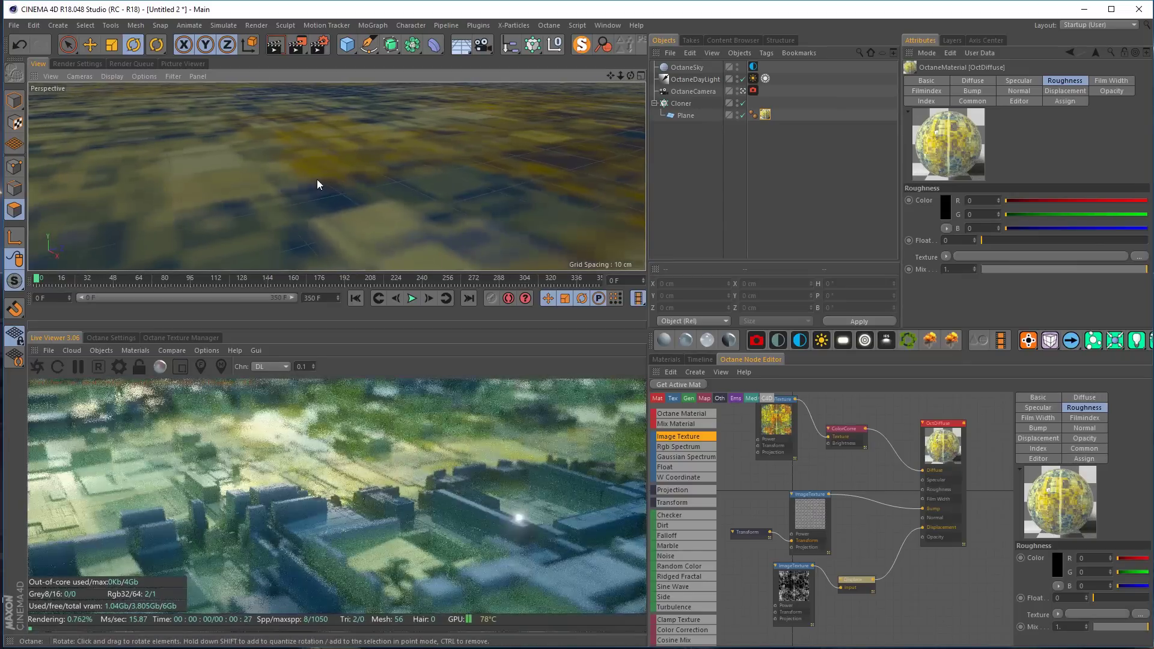
mouse_move(283, 185)
left_mouse_down("alt")
mouse_move(272, 196)
mouse_move(276, 175)
left_mouse_up("alt")
middle_click_drag(337, 177, 382, 183, "alt")
mouse_move(381, 182)
left_mouse_down("alt")
mouse_move(372, 202)
mouse_move(374, 174)
left_mouse_up("alt")
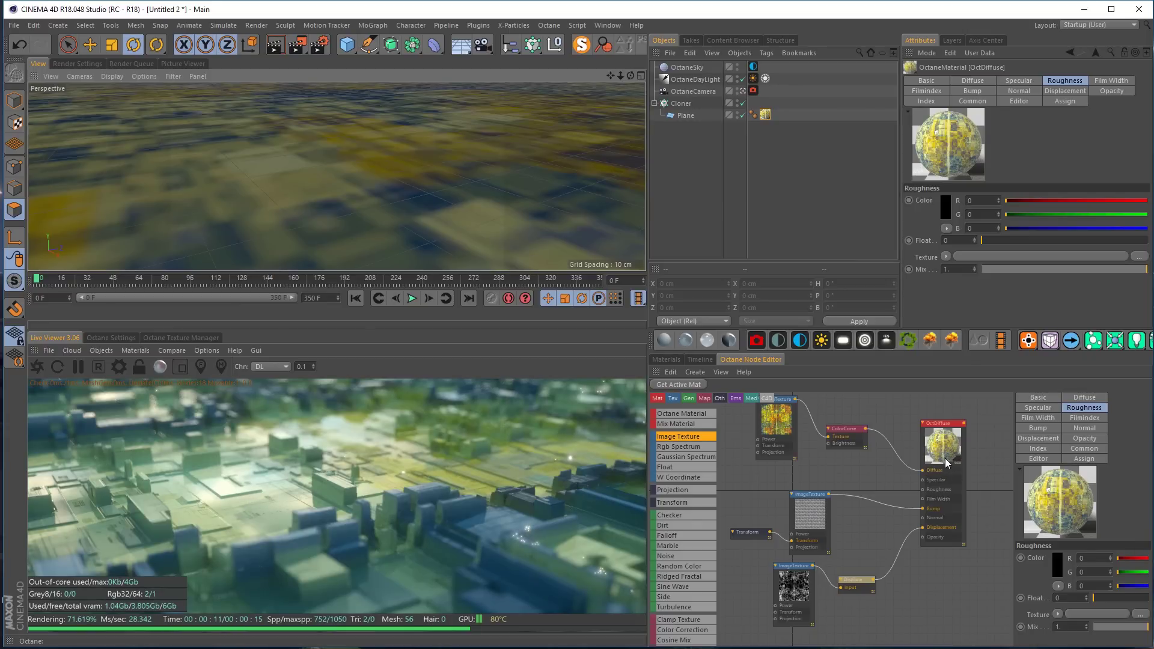
Add an Image Texture to the material's Roughness and load the grunge image dr_7.png without copying it to the project
left_click_drag(943, 463, 955, 442)
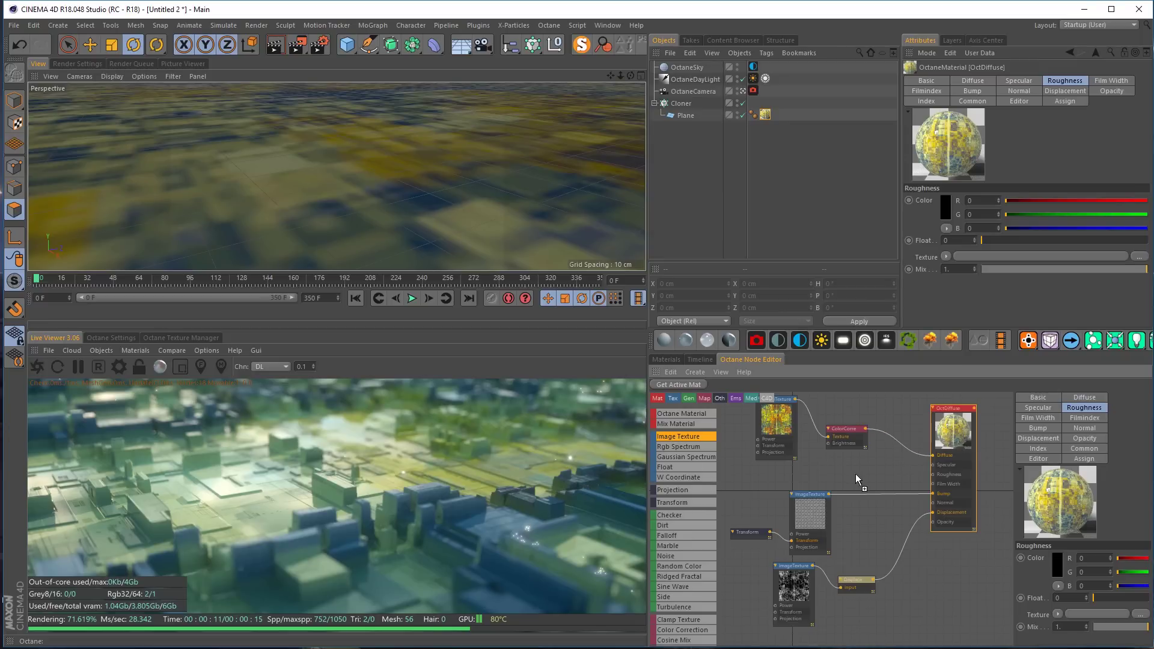
left_click_drag(857, 478, 857, 478)
left_click_drag(936, 480, 877, 466)
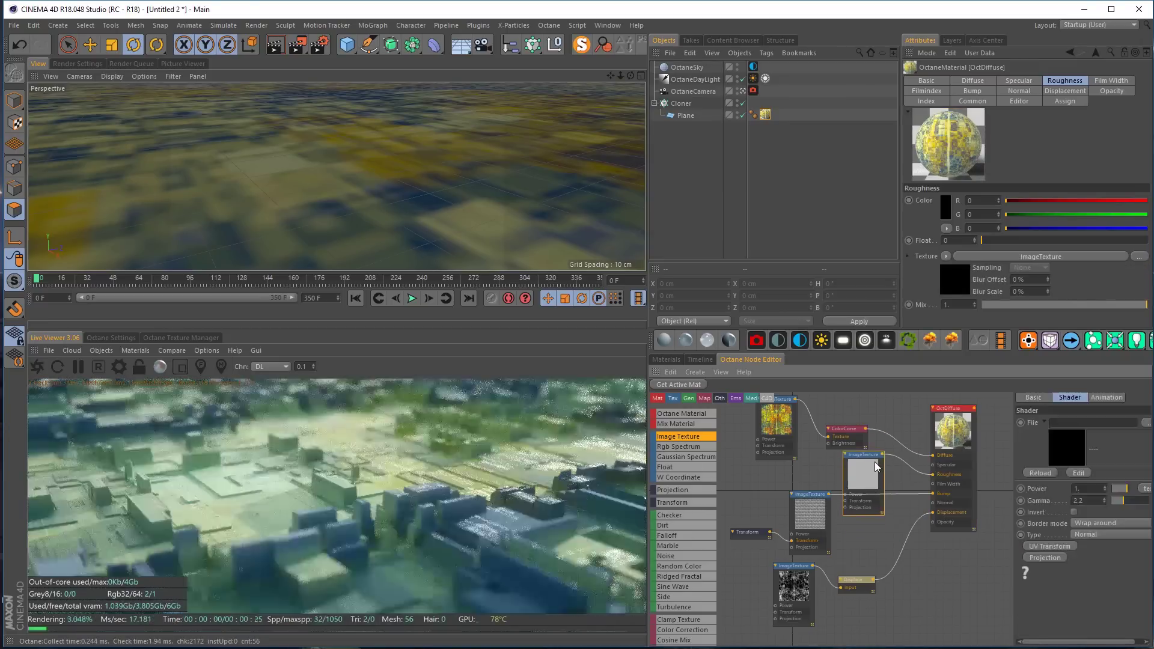
left_click(1147, 423)
left_click(403, 110)
double_click(409, 110)
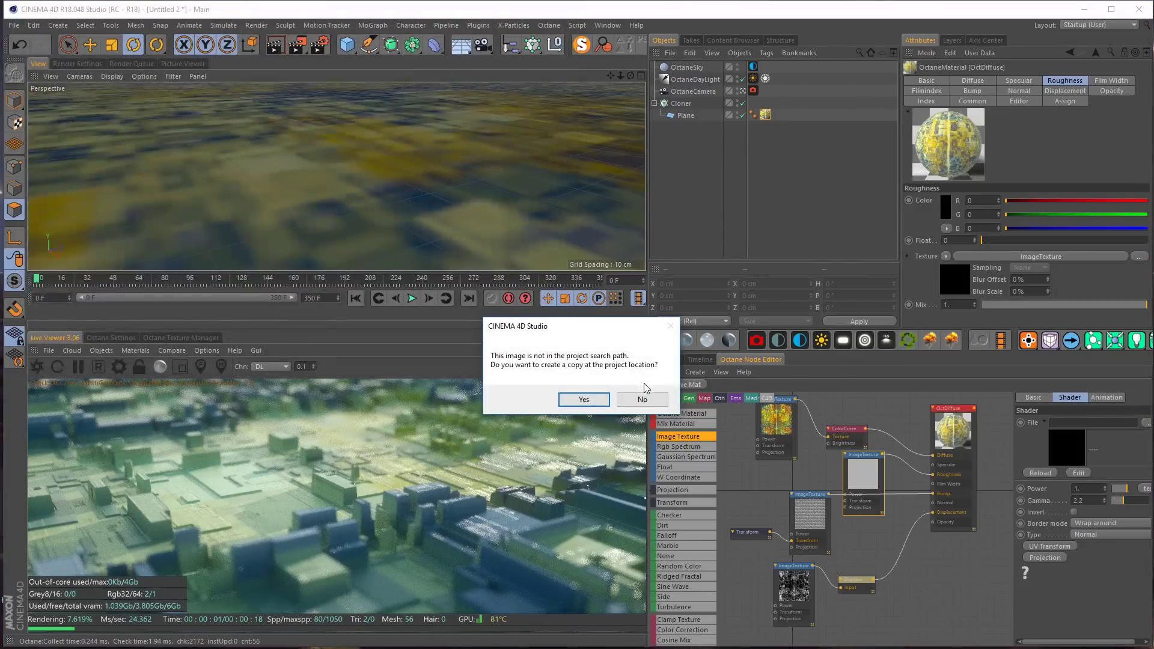
left_click(642, 399)
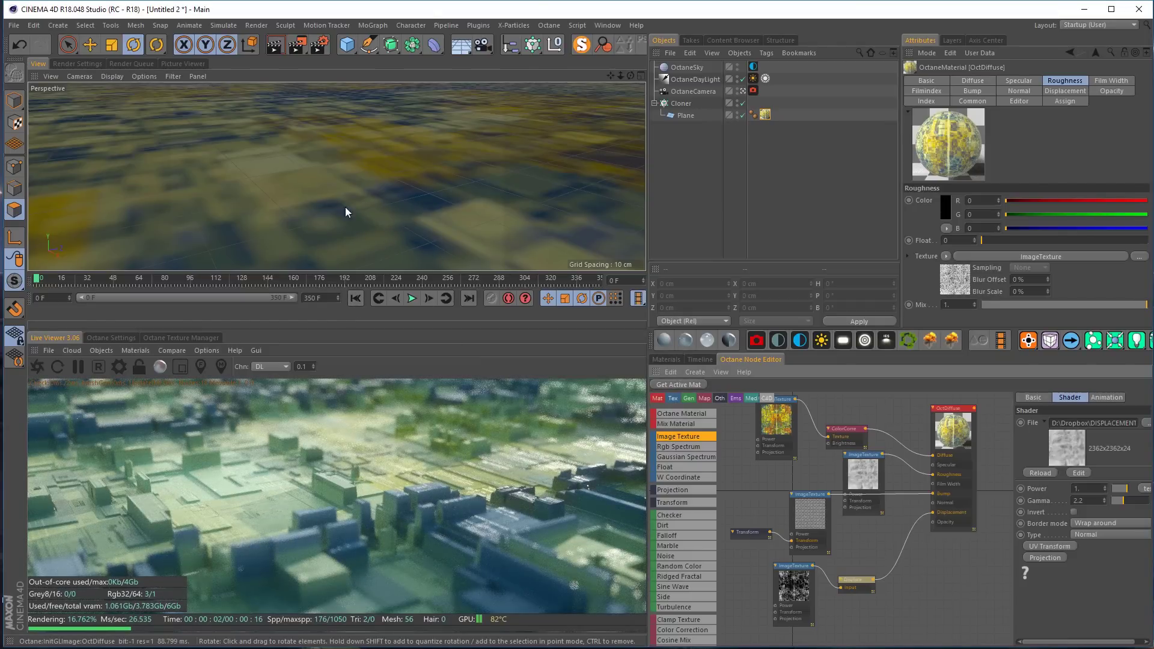
Reconnect the grunge Image Texture from Roughness to Diffuse, replacing the Color Correction input, to preview its pattern on the blocks
mouse_move(368, 181)
left_mouse_down("alt")
mouse_move(330, 173)
mouse_move(348, 187)
left_mouse_up("alt")
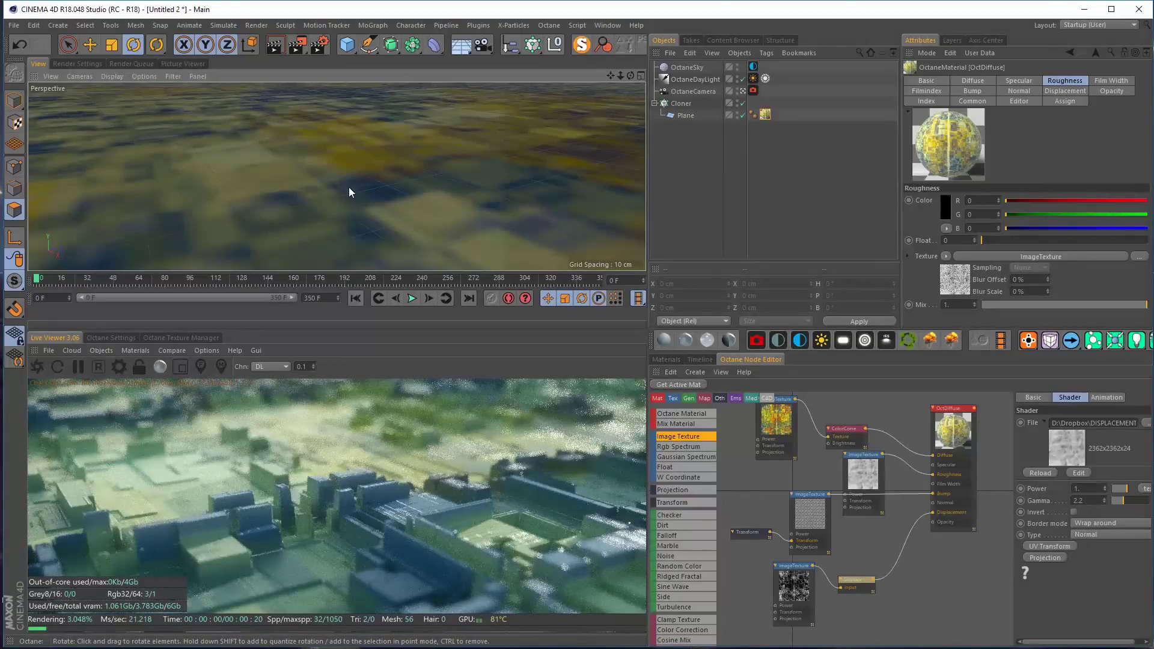
middle_click_drag(872, 487, 832, 513)
left_click_drag(910, 470, 950, 465)
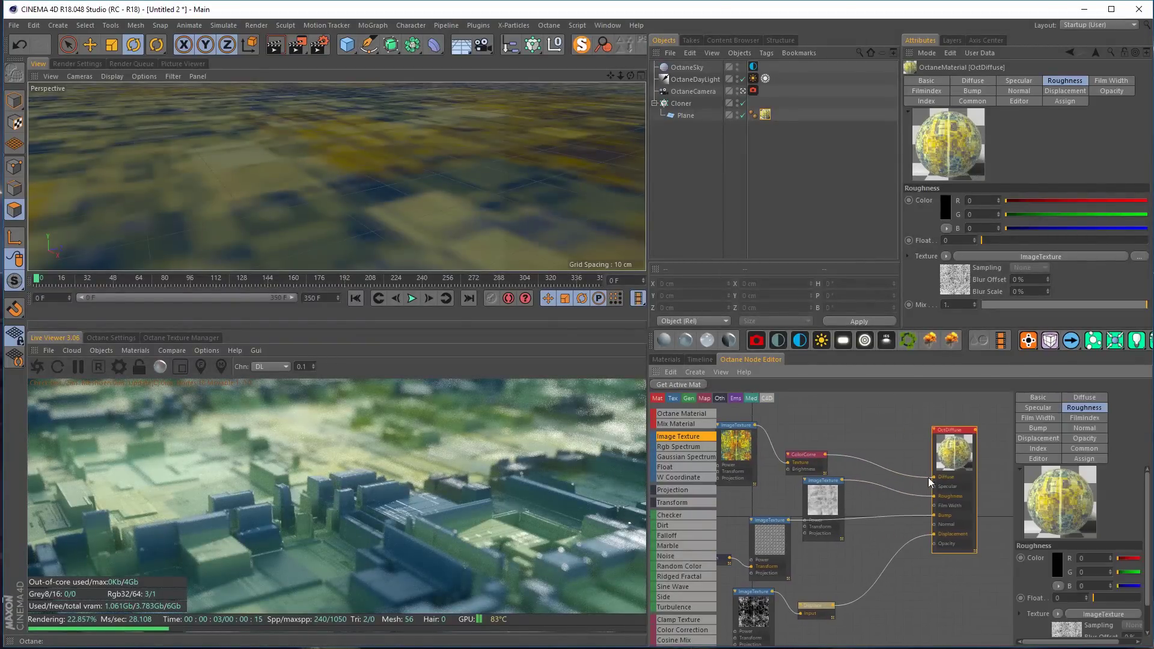
left_click_drag(810, 519, 832, 549)
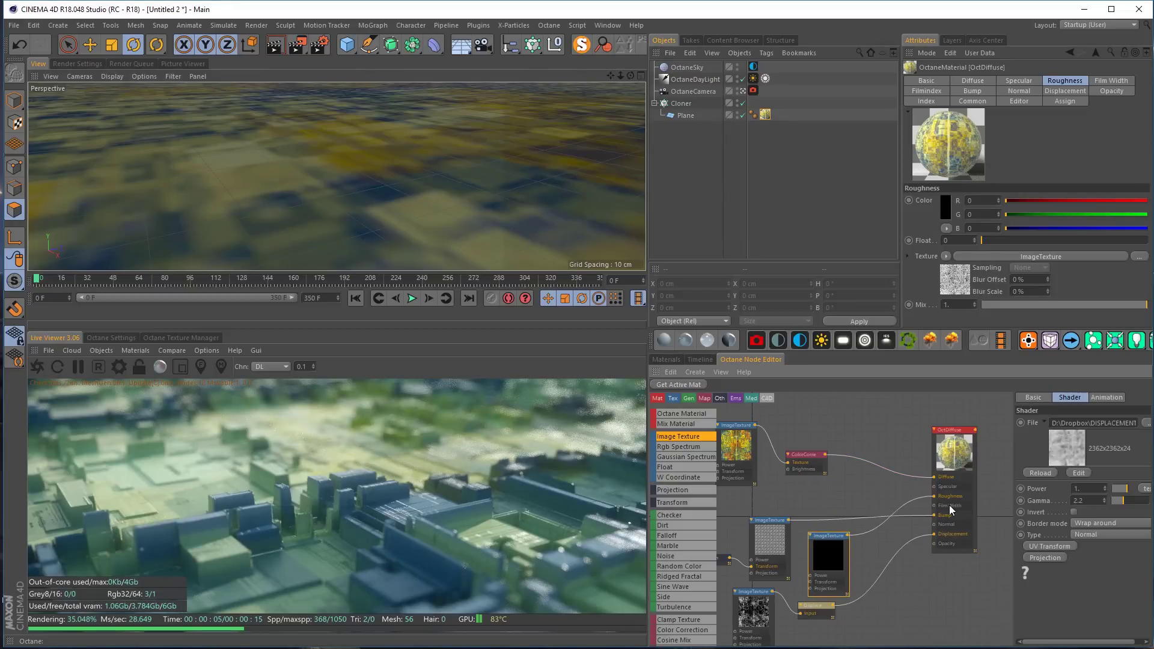
mouse_move(934, 496)
left_mouse_down()
mouse_move(911, 494)
mouse_move(935, 478)
left_mouse_up()
left_click_drag(831, 567, 863, 474)
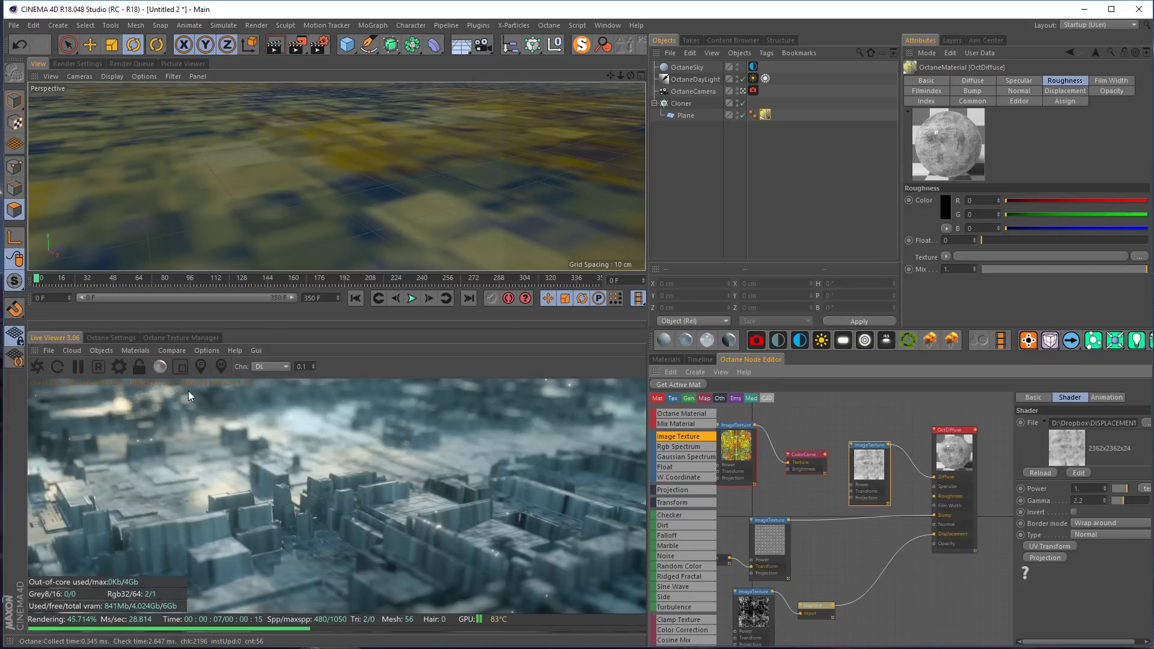
left_click_drag(872, 470, 871, 489)
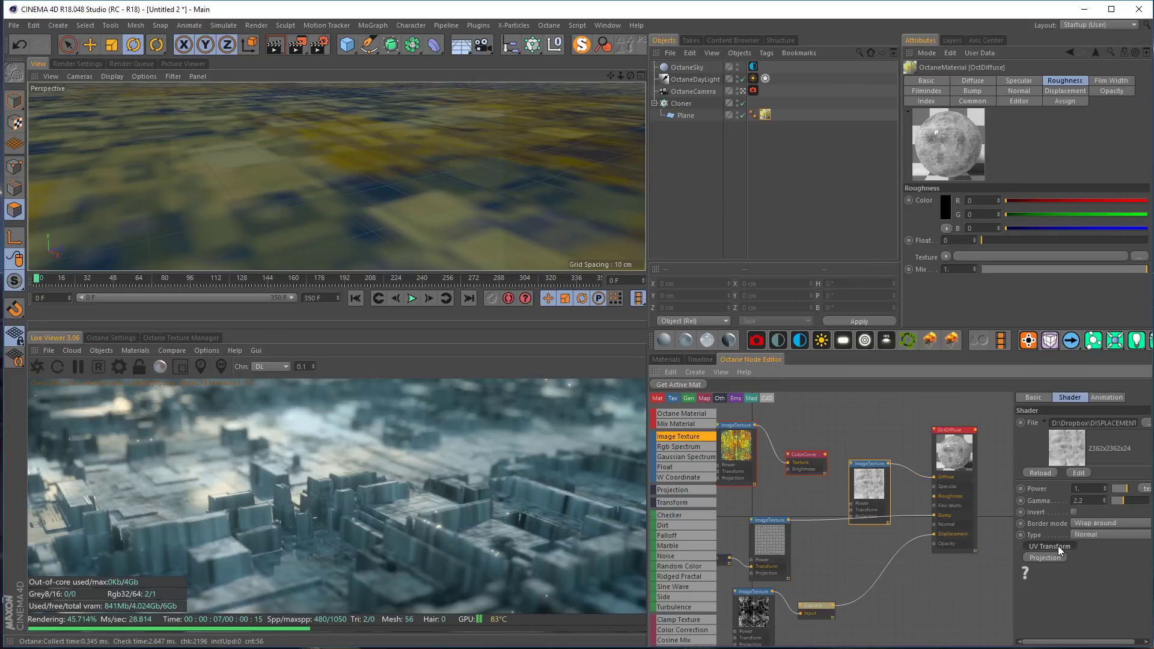
Add a UV Transform to the grunge texture, lock its aspect ratio and set the scale to about 0.32
left_click(1058, 546)
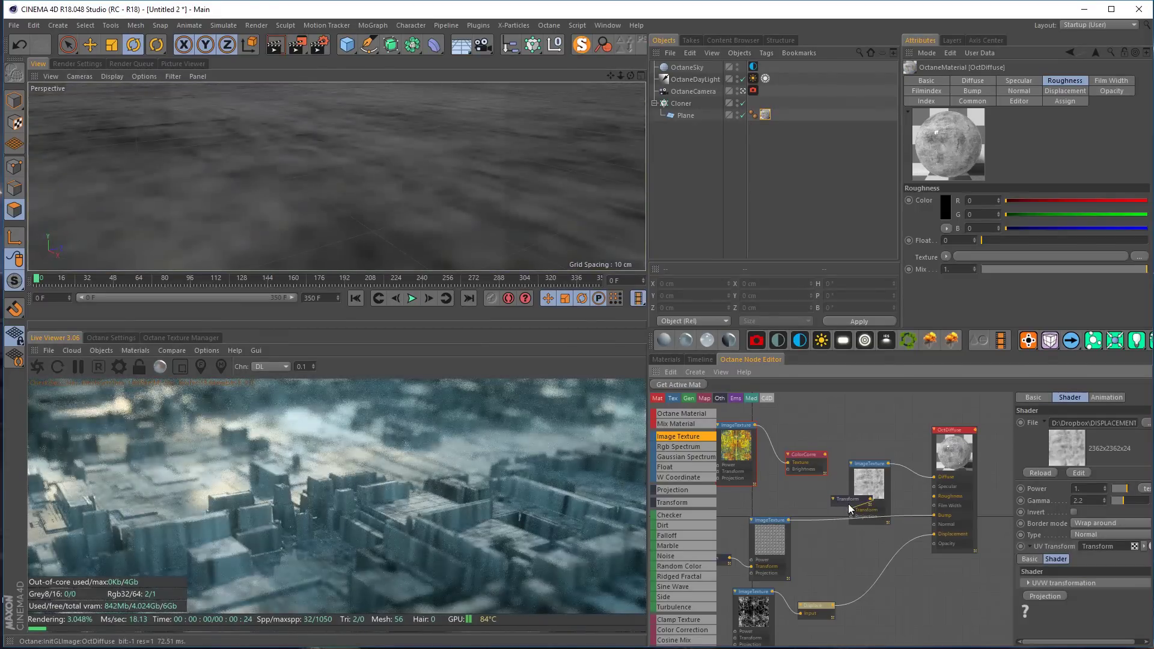
left_click_drag(780, 495, 759, 501)
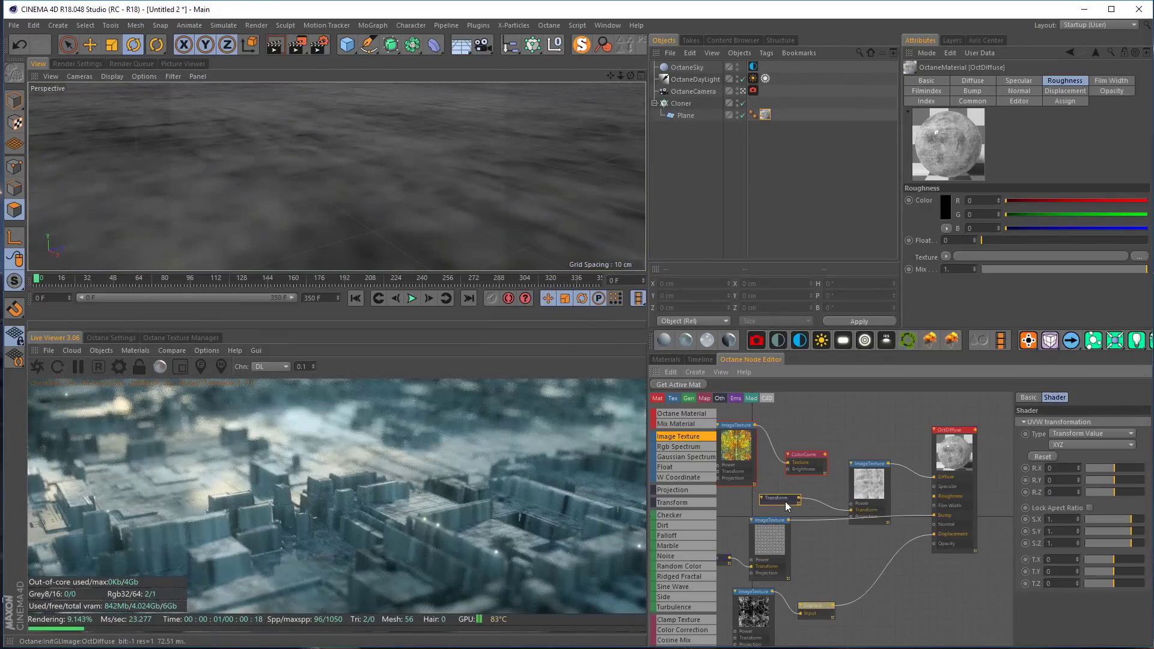
left_click(1088, 508)
left_click_drag(1132, 521, 1113, 527)
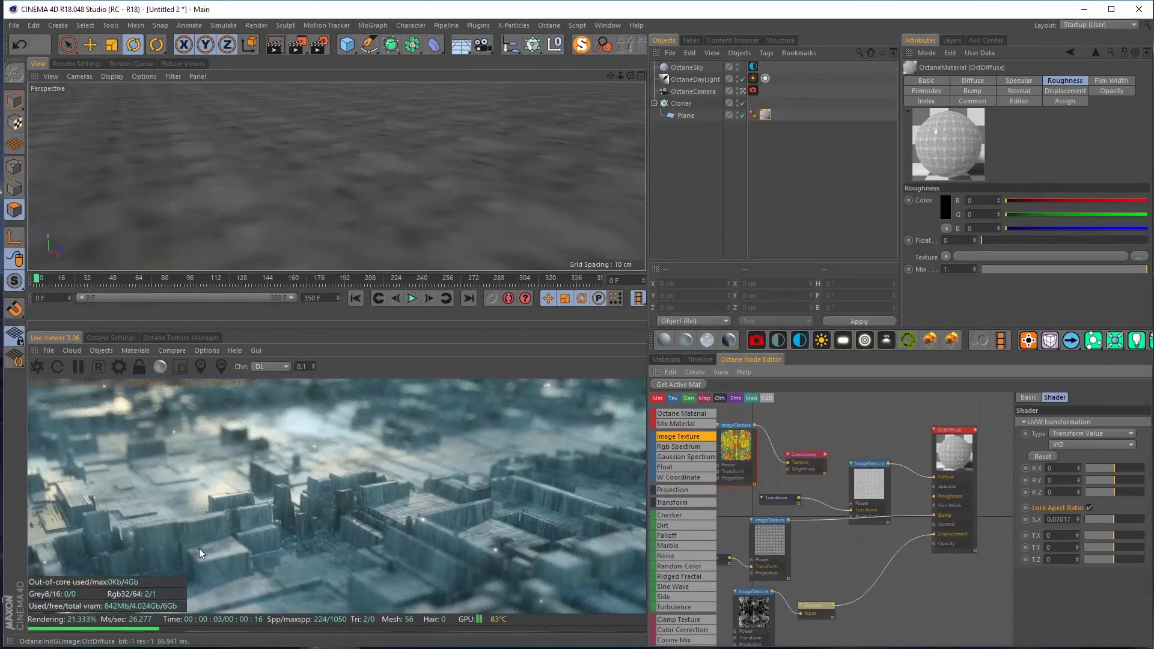
left_click_drag(1118, 524, 1136, 525)
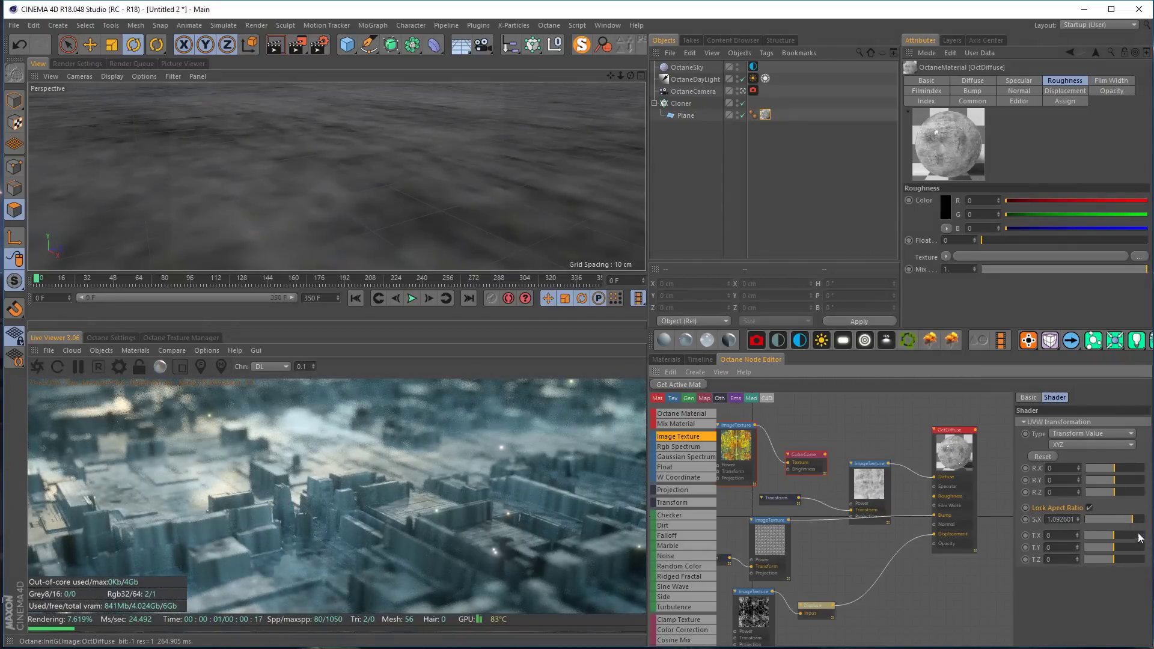
mouse_move(1130, 524)
left_mouse_down()
mouse_move(1118, 526)
mouse_move(1129, 524)
left_mouse_up()
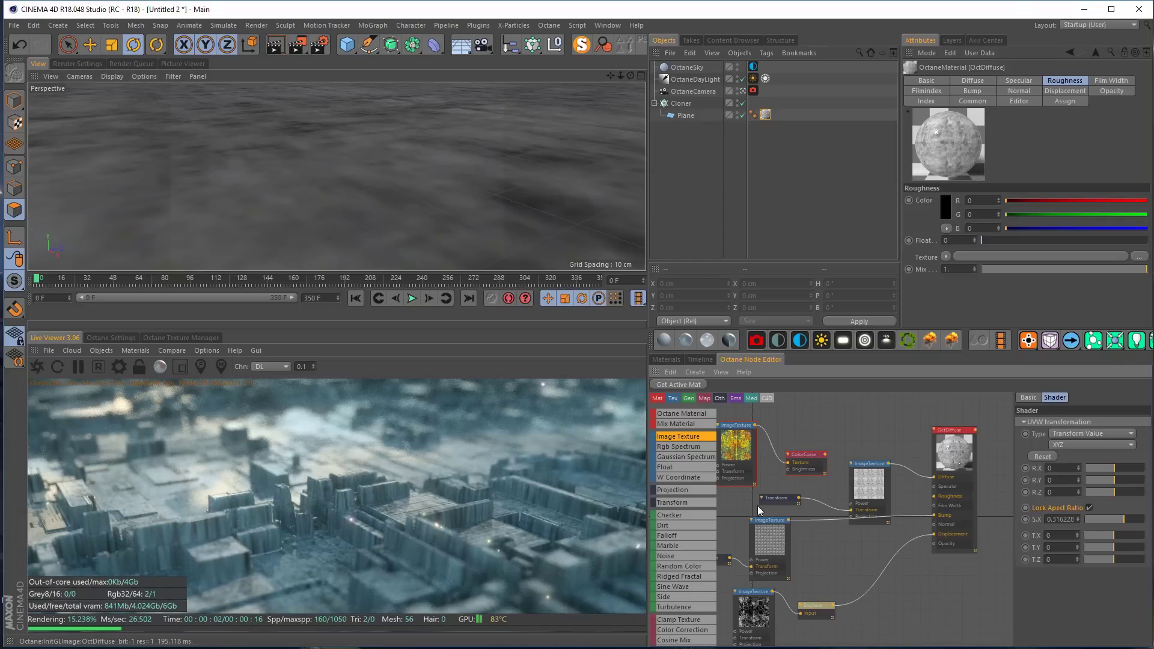
Add a Texture Projection node to the grunge Image Texture
mouse_move(870, 480)
left_mouse_down()
mouse_move(870, 448)
mouse_move(865, 469)
left_mouse_up()
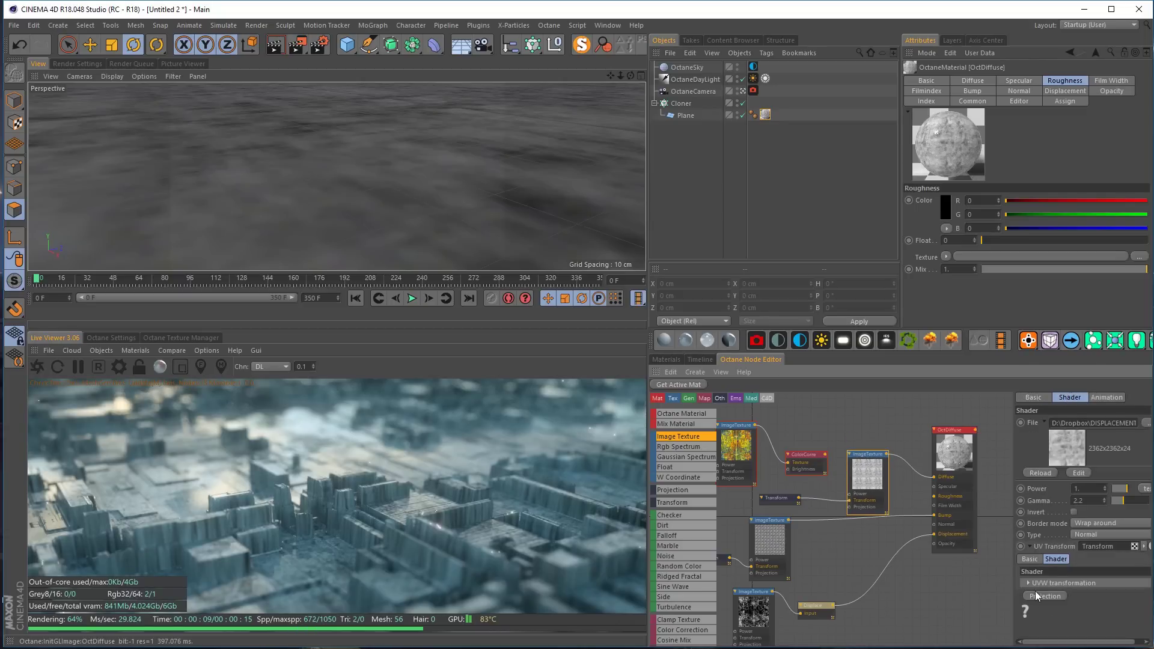
left_click_drag(1016, 594, 966, 593)
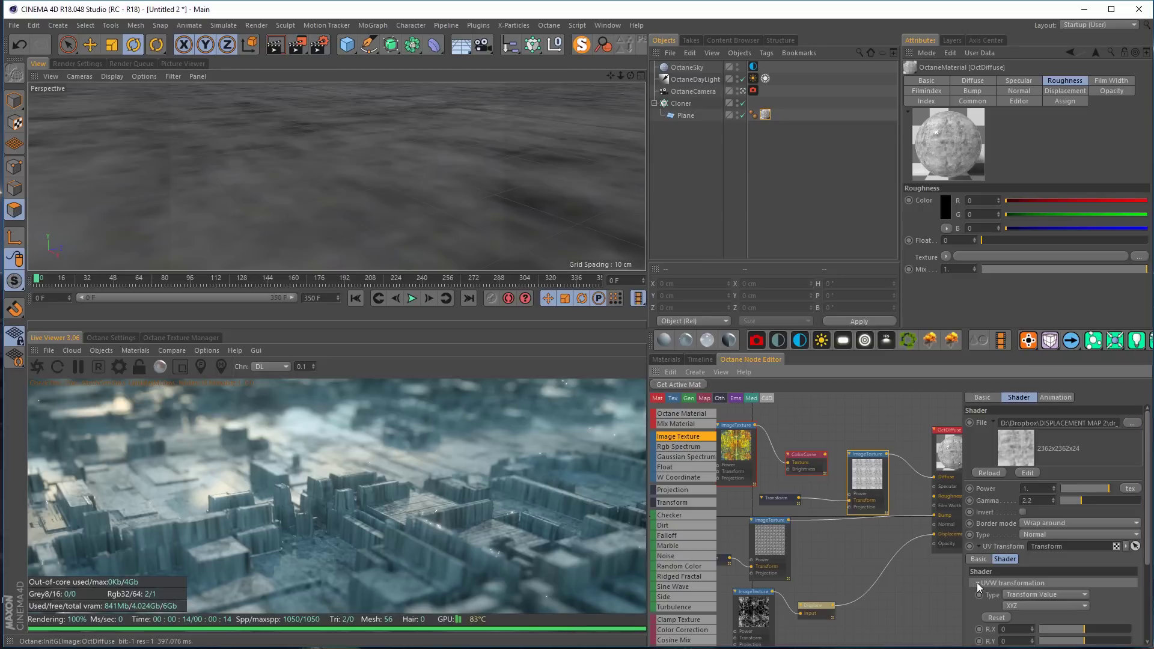
left_click(990, 595)
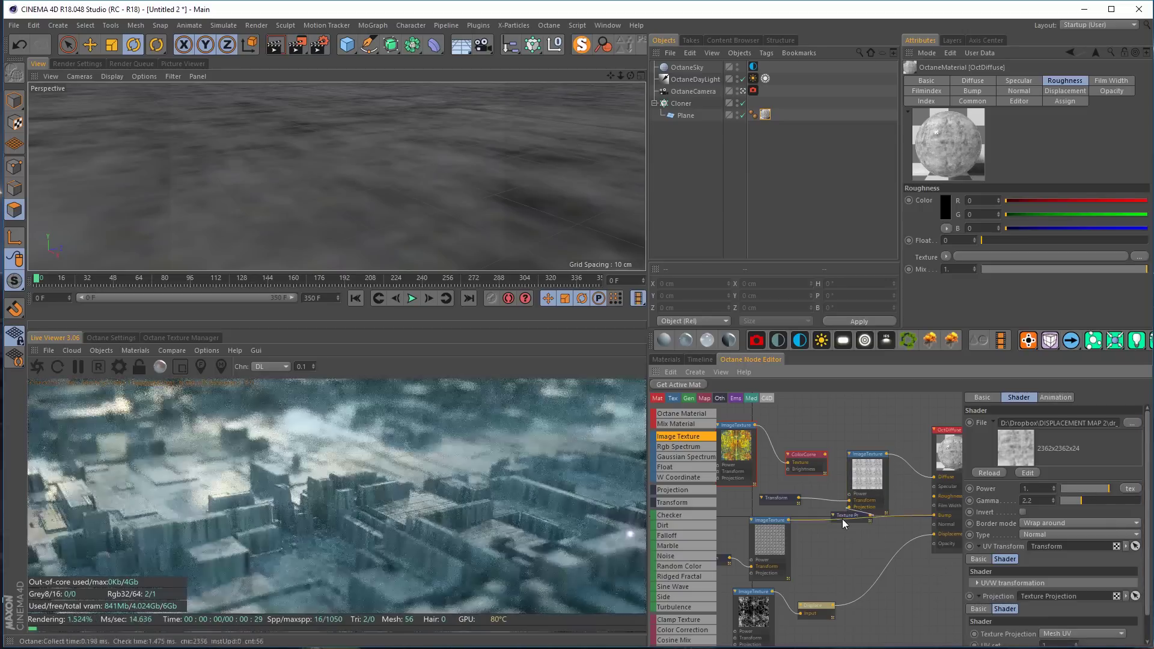
middle_click_drag(843, 518, 914, 508)
left_click_drag(915, 503, 877, 500)
Spread out the overlapping texture nodes and set the grunge texture's projection to Box
scroll(904, 501, "up", 3)
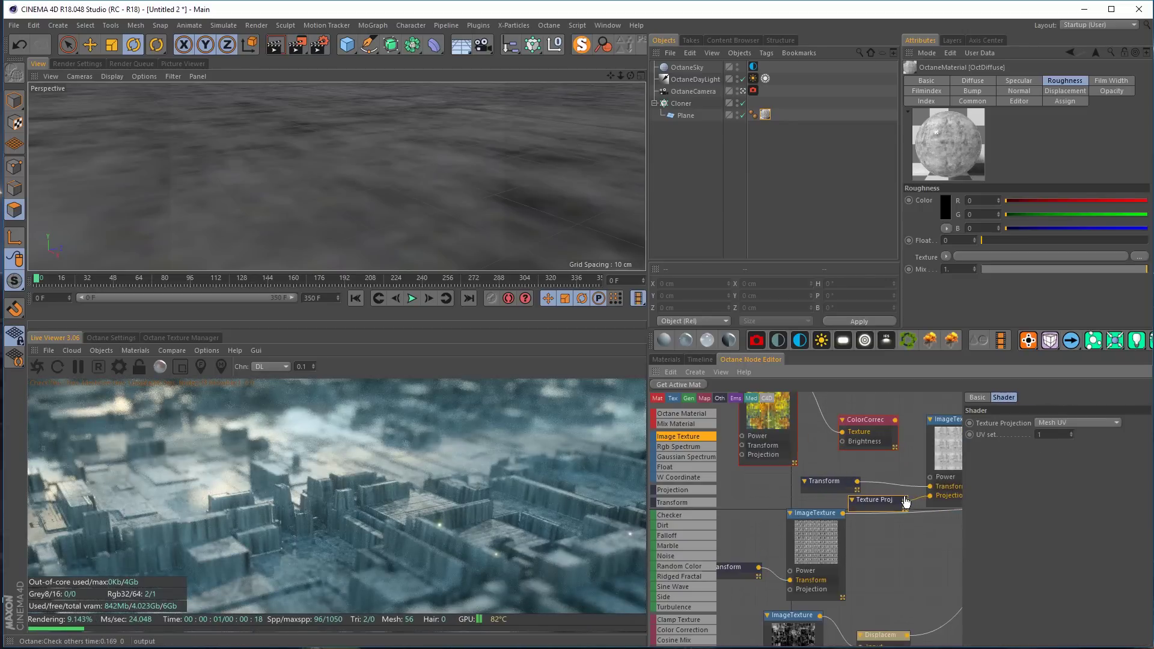
left_click_drag(875, 433, 872, 400)
middle_click_drag(903, 440, 809, 451)
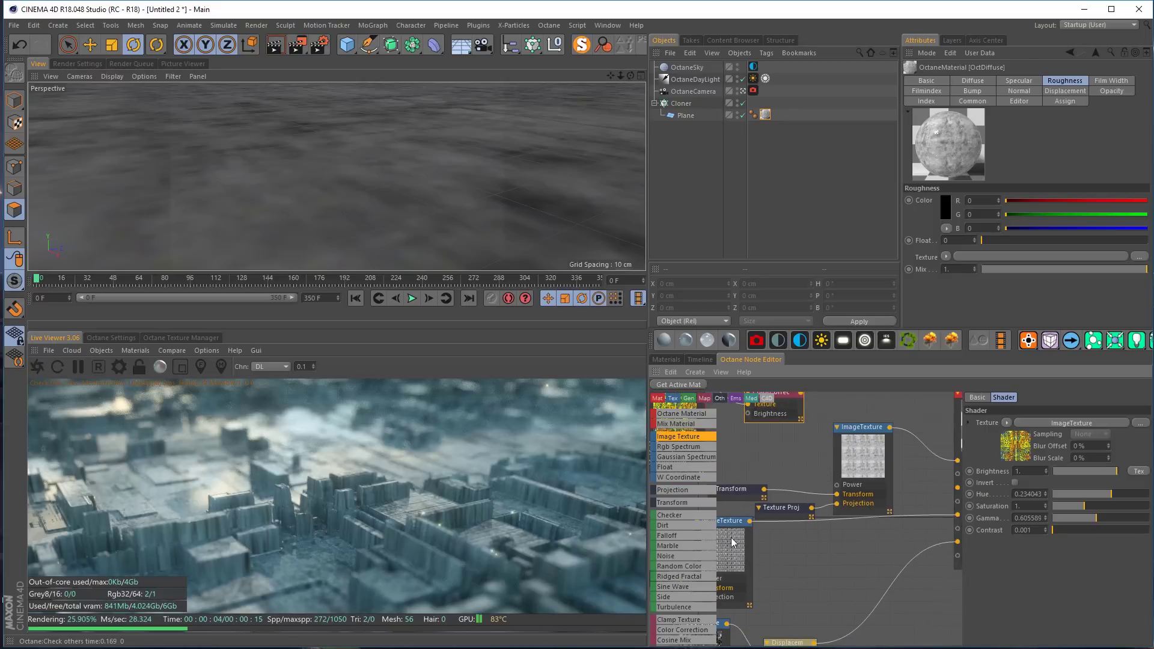
left_click_drag(730, 536, 801, 582)
left_click_drag(775, 520, 740, 540)
middle_click_drag(760, 521, 799, 511)
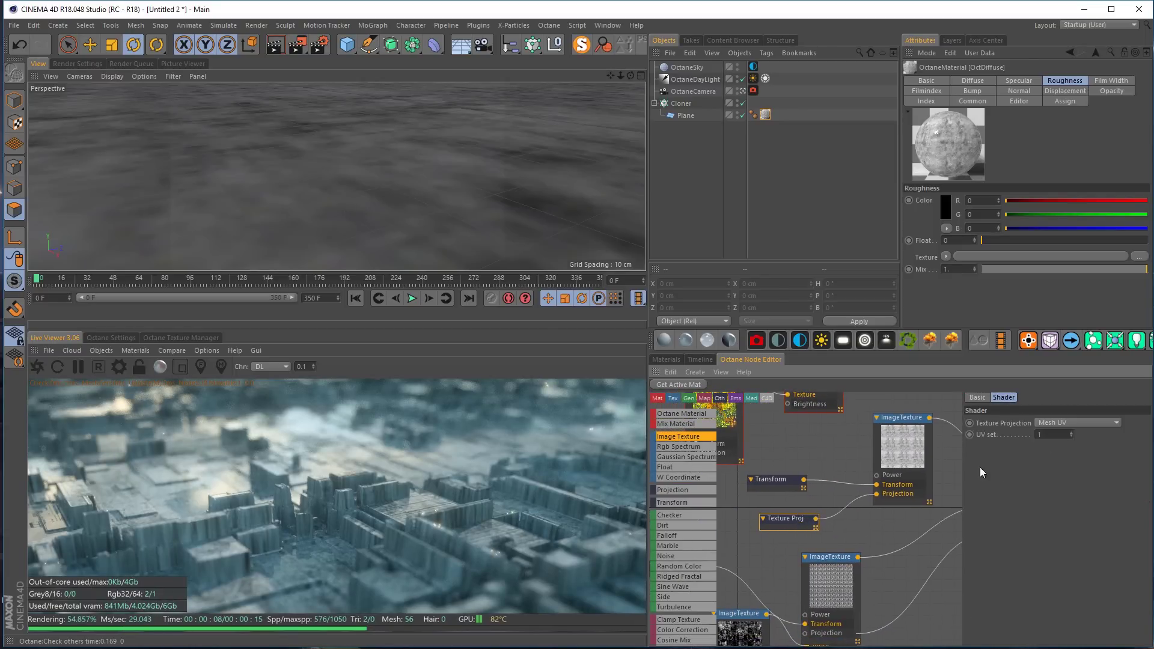
left_click(1053, 424)
left_click(1057, 436)
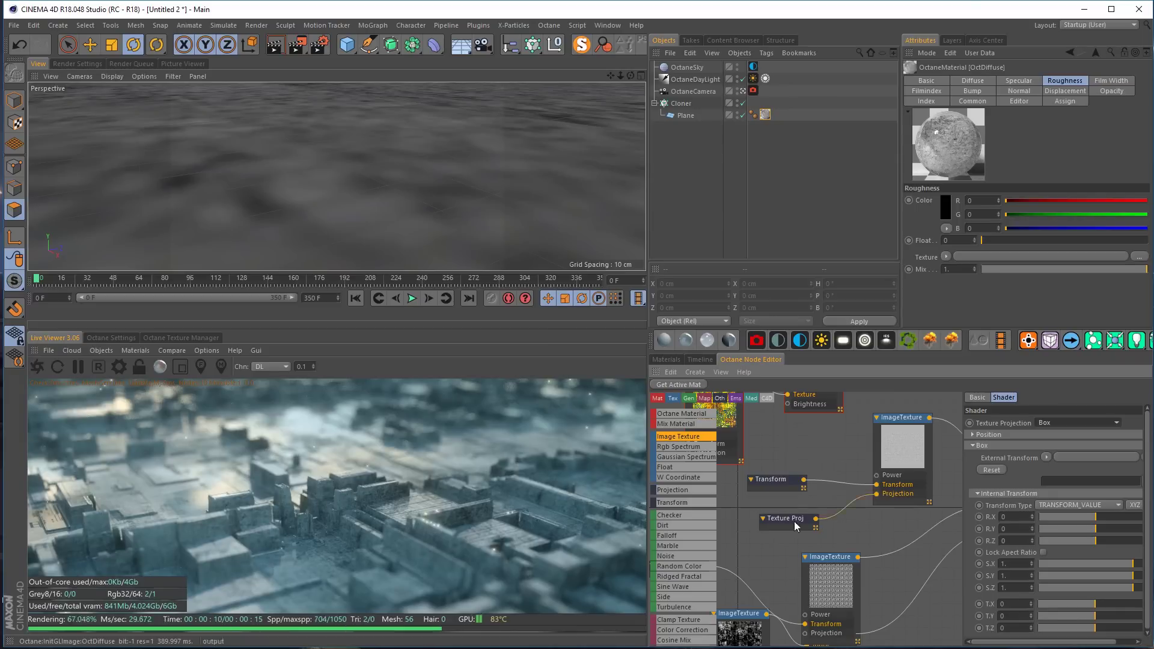
Set the scale in the grunge texture's UV Transform to about 0.54
left_click(903, 441)
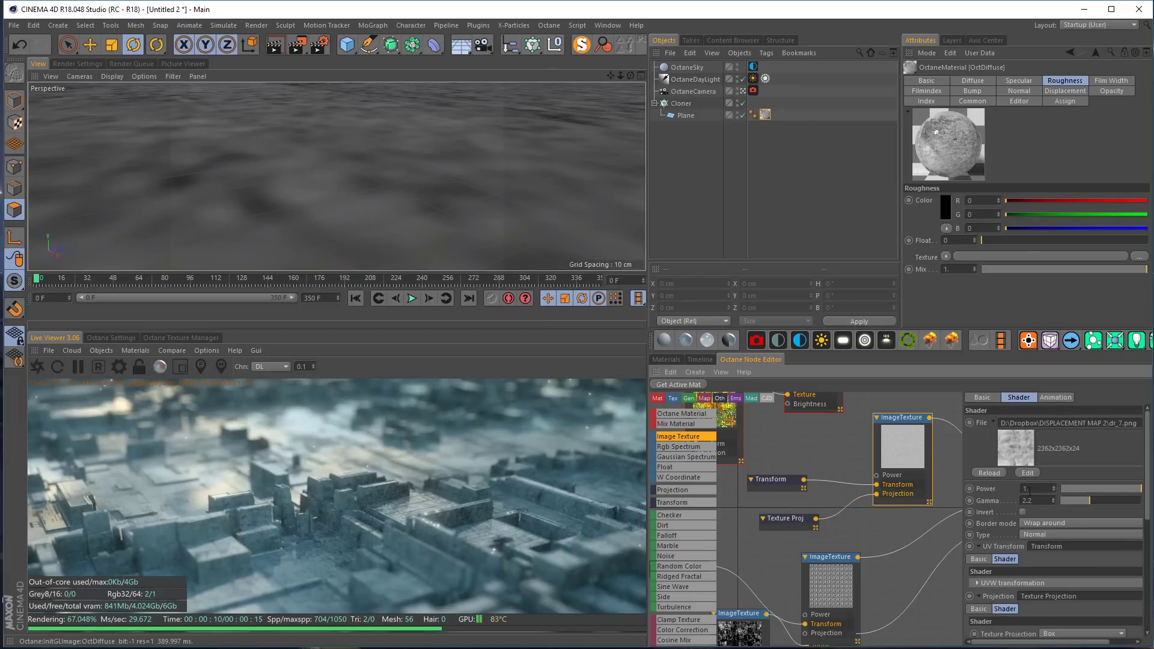
left_click_drag(912, 445, 905, 449)
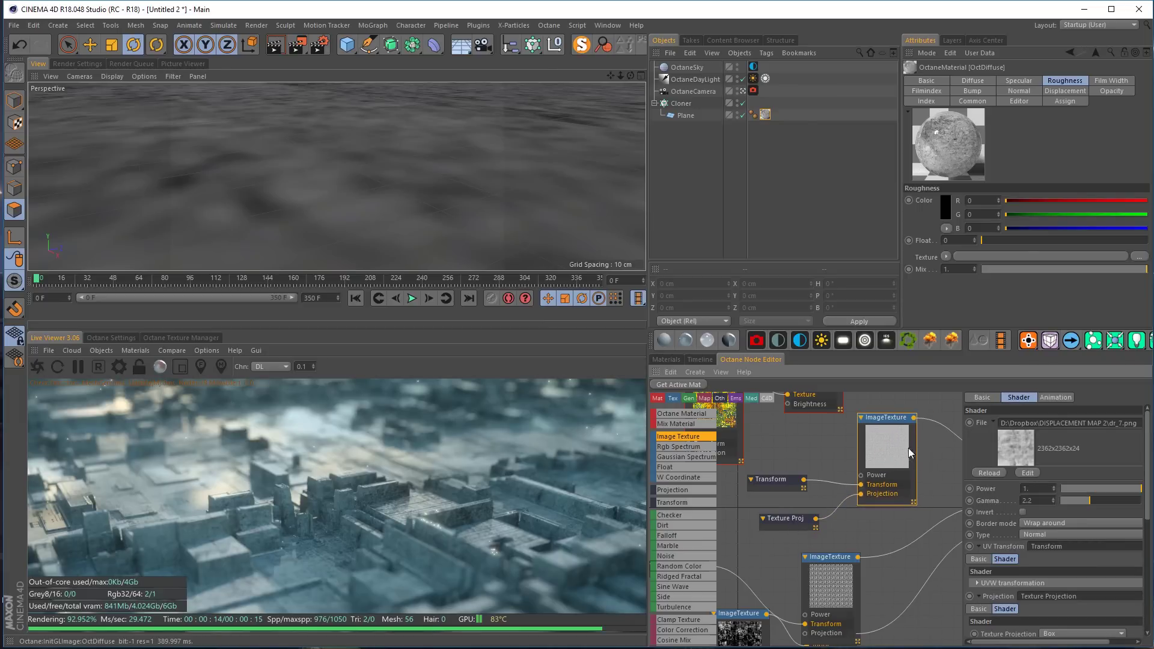
left_click(779, 490)
left_click_drag(1108, 519, 1112, 519)
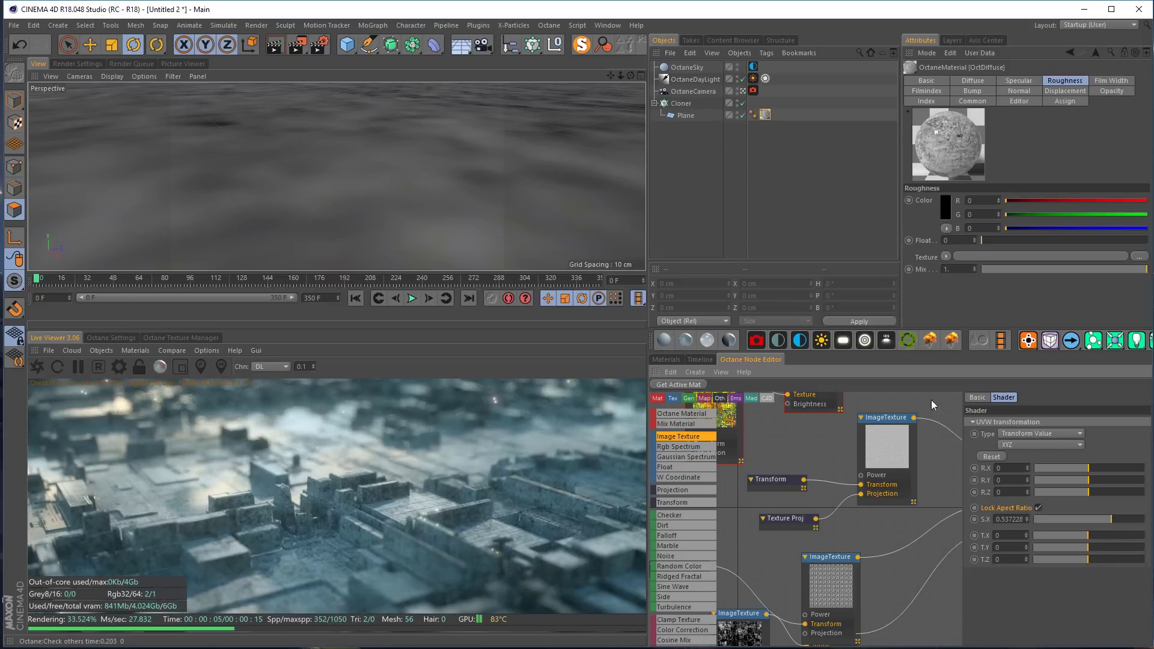
Move the grunge texture's connection from Diffuse back to Roughness and insert a Gradient node between the texture and the material
middle_click_drag(929, 445, 768, 450)
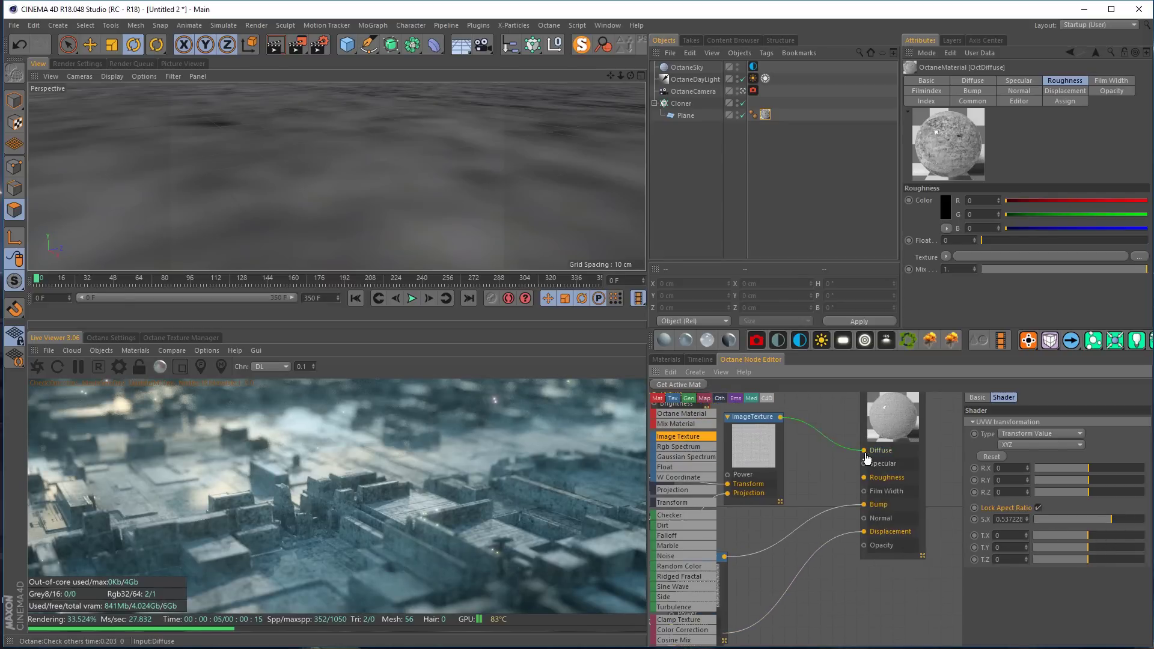
left_click_drag(861, 478, 863, 479)
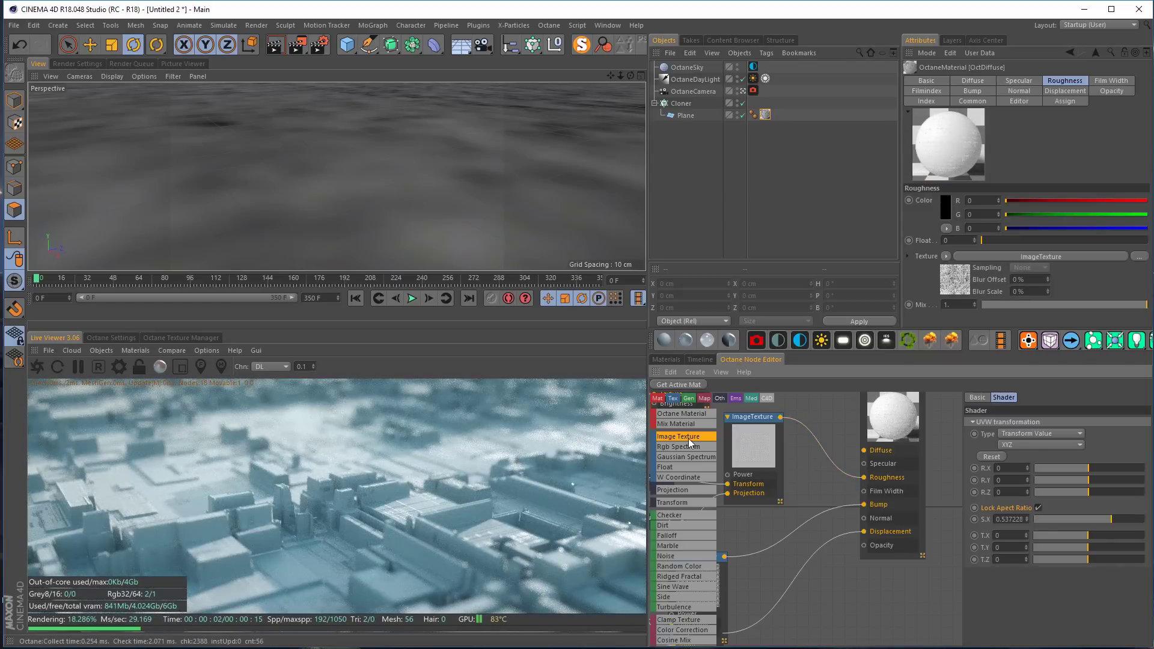
middle_click_drag(836, 467, 879, 509)
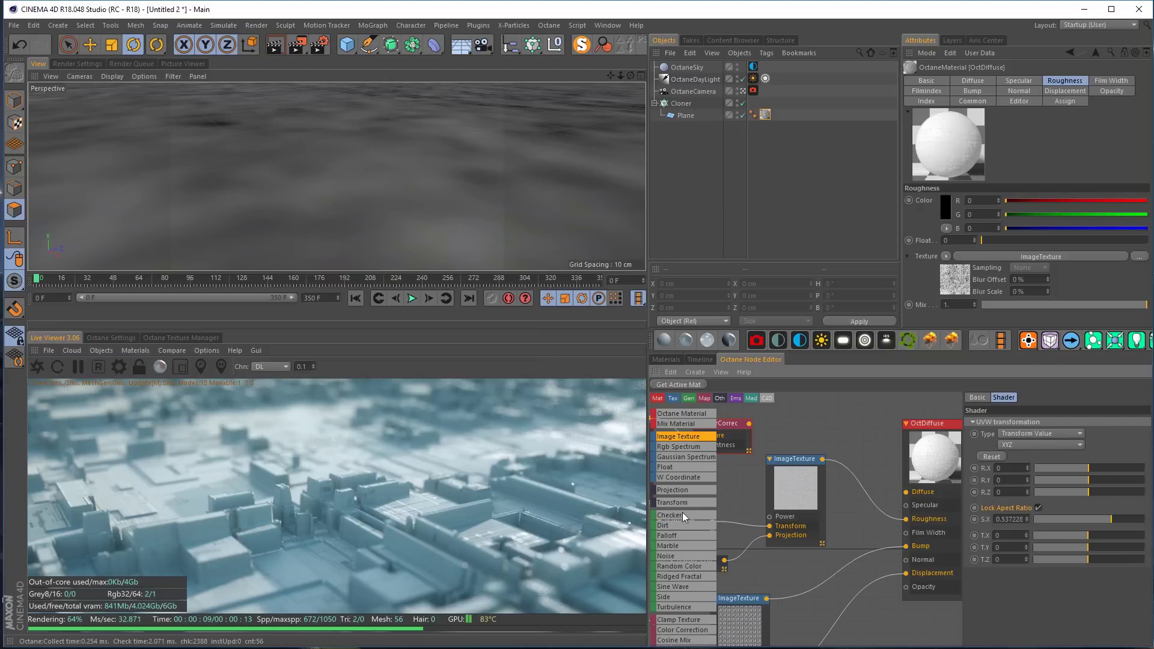
scroll(690, 556, "down", 3)
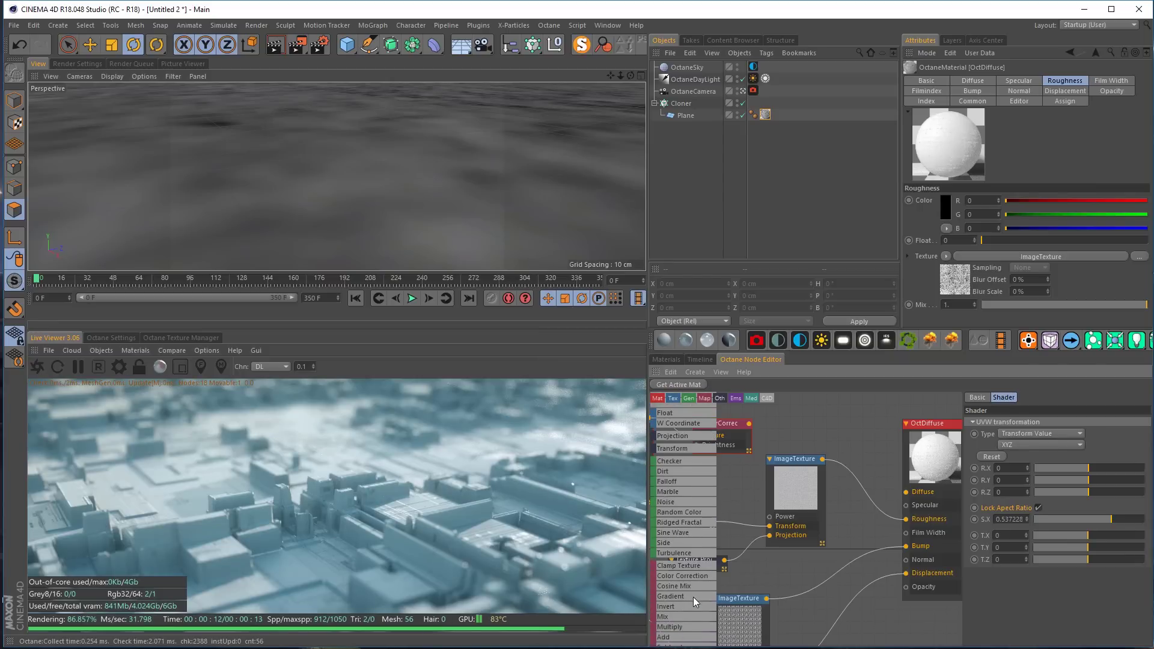
left_click_drag(861, 485, 771, 493)
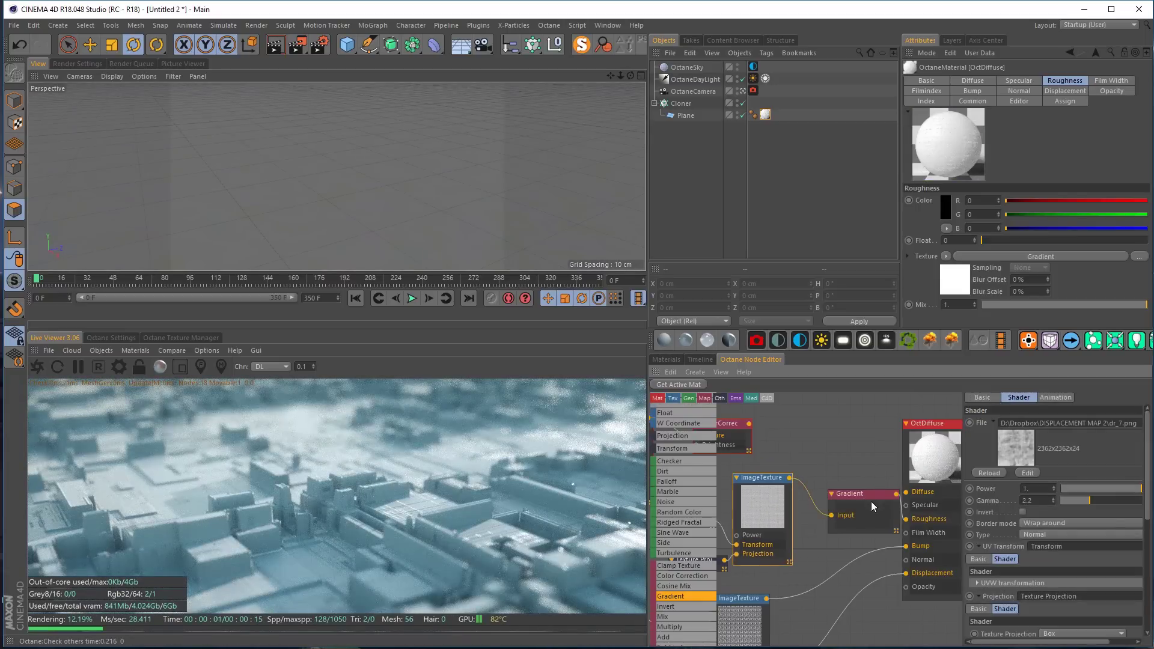
Bring the Gradient's black and white knots close together within the ramp's first third, and reroute the Gradient from Roughness to Diffuse
left_click_drag(872, 501, 847, 496)
left_click_drag(1148, 529, 1093, 529)
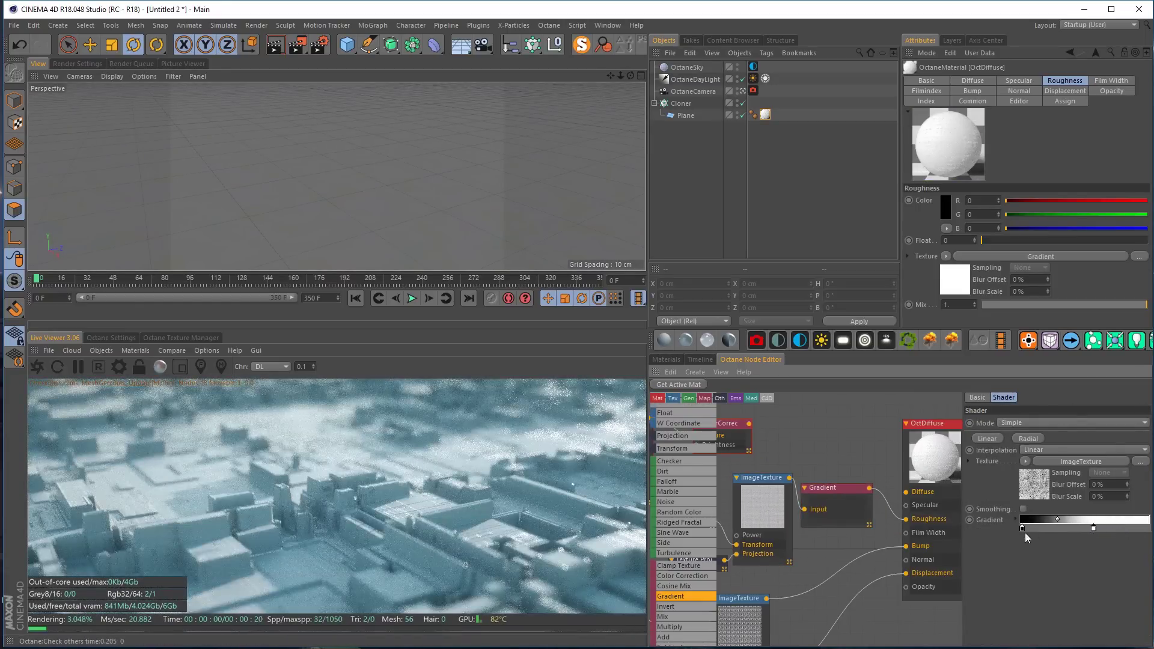
left_click_drag(1023, 528, 1051, 529)
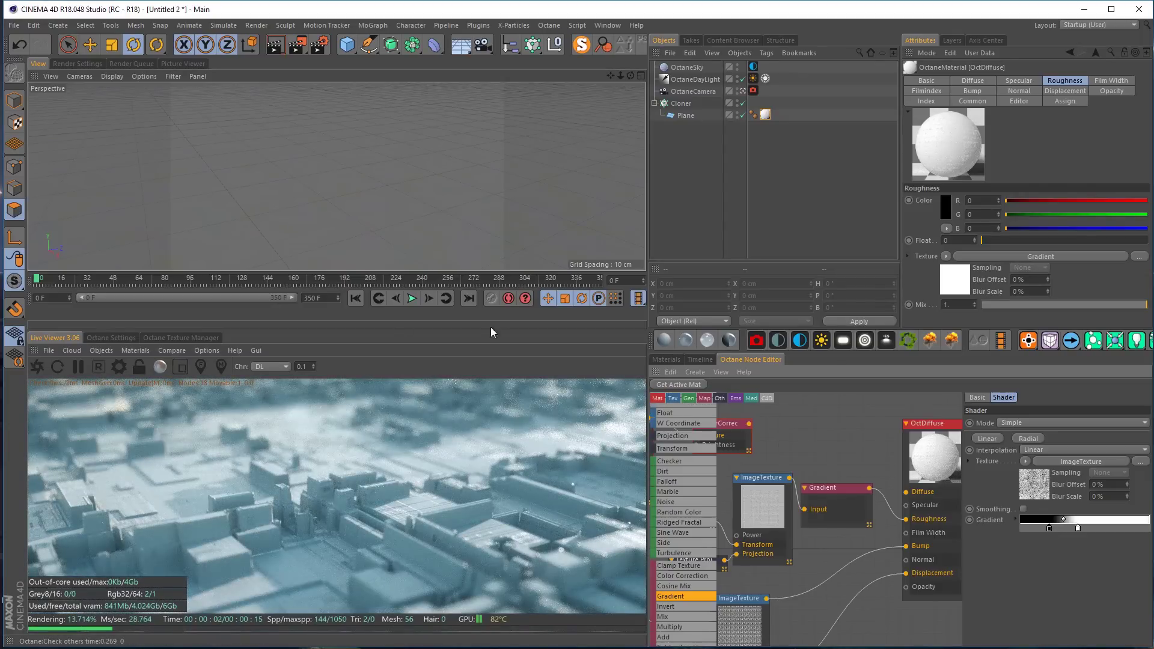
left_click_drag(1078, 528, 1068, 528)
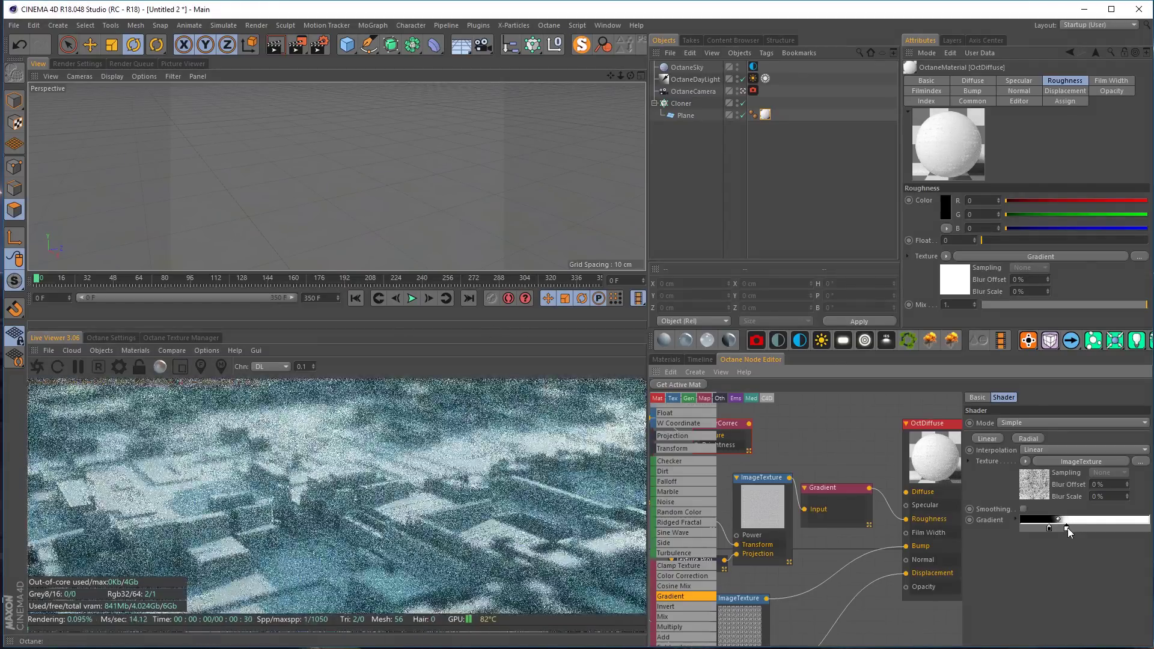
left_click_drag(908, 519, 907, 492)
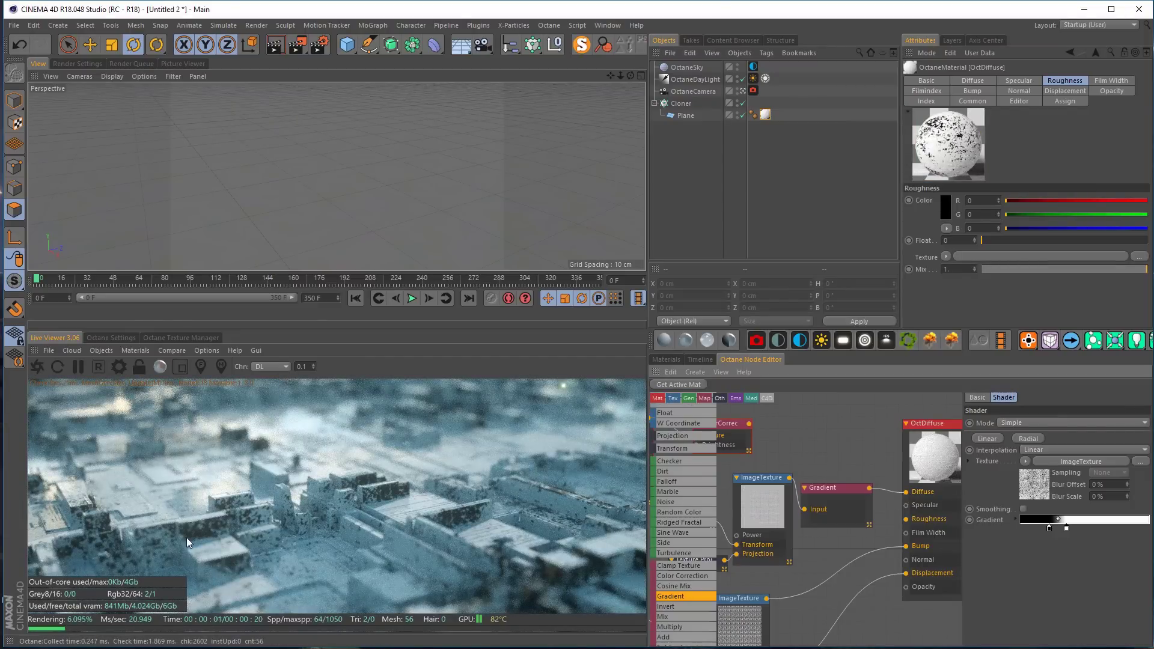
left_click_drag(1051, 528, 1060, 529)
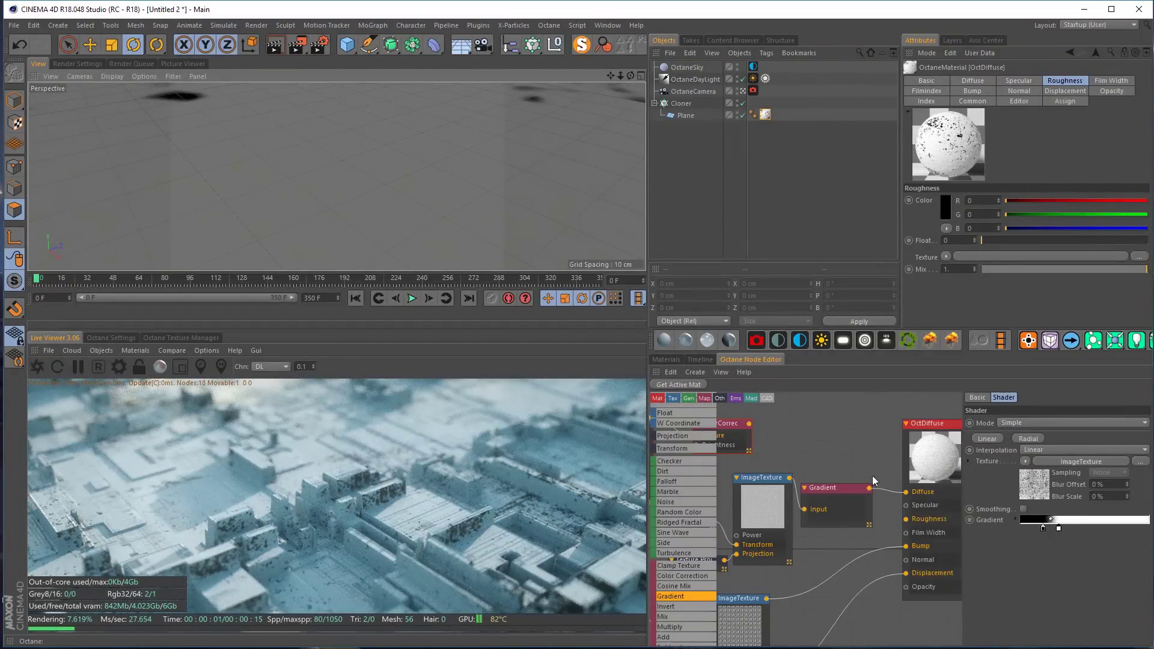
Invert the grunge Image Texture feeding the Gradient and set its gamma to about 0.78
left_click(763, 508)
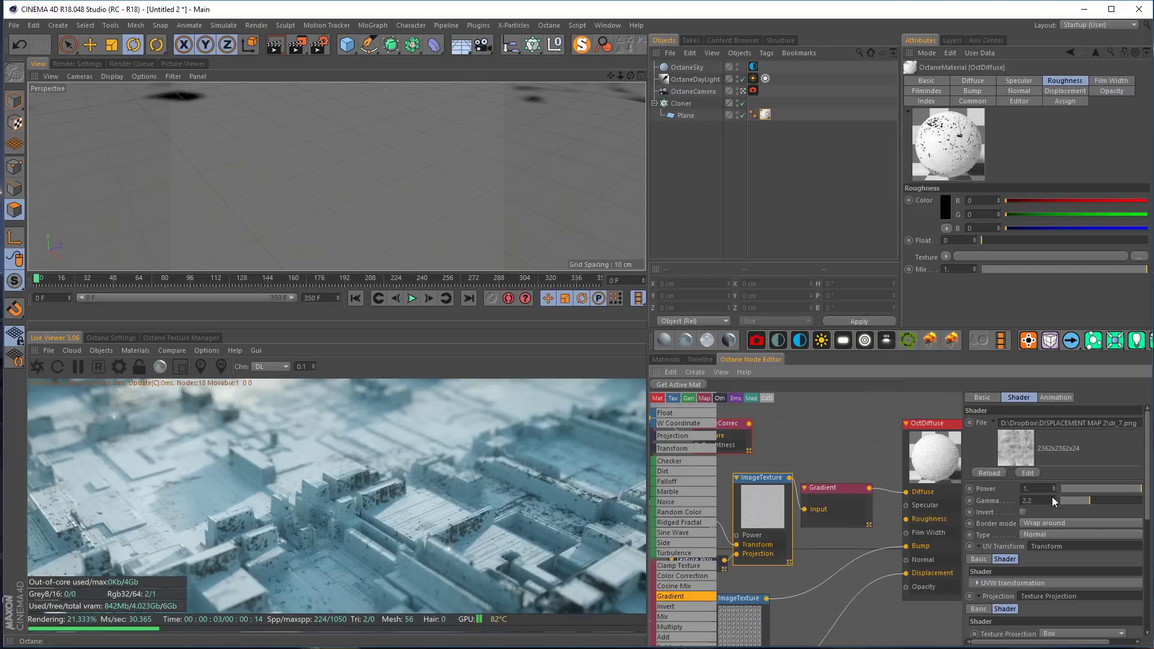
scroll(1120, 513, "down", 3)
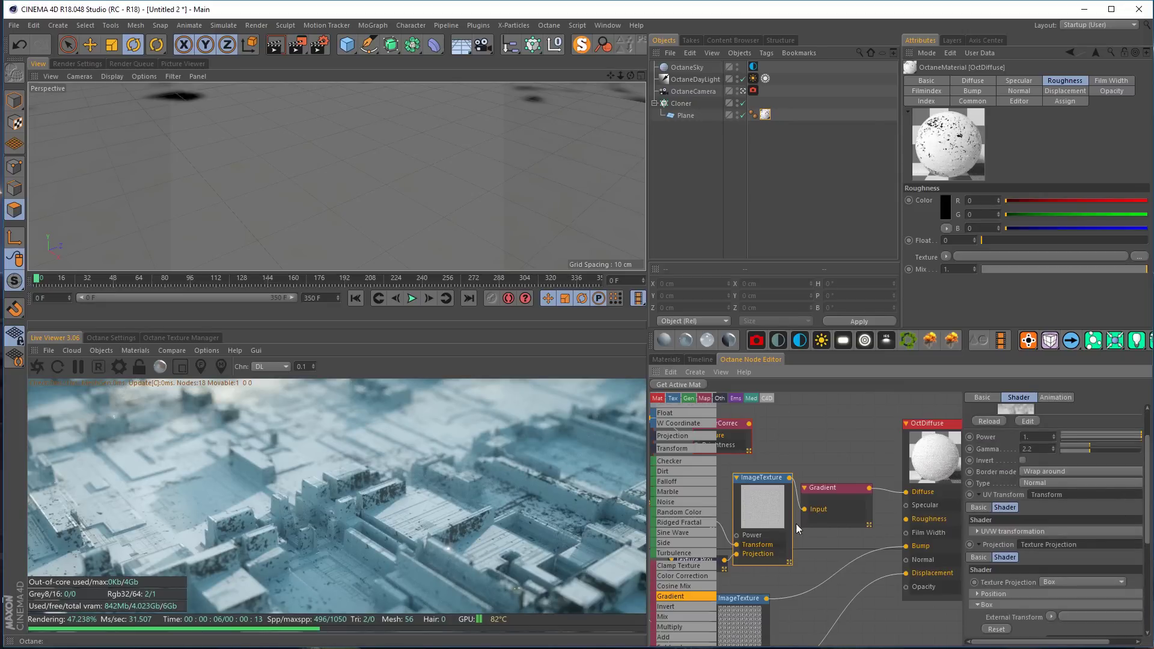
left_click(1023, 461)
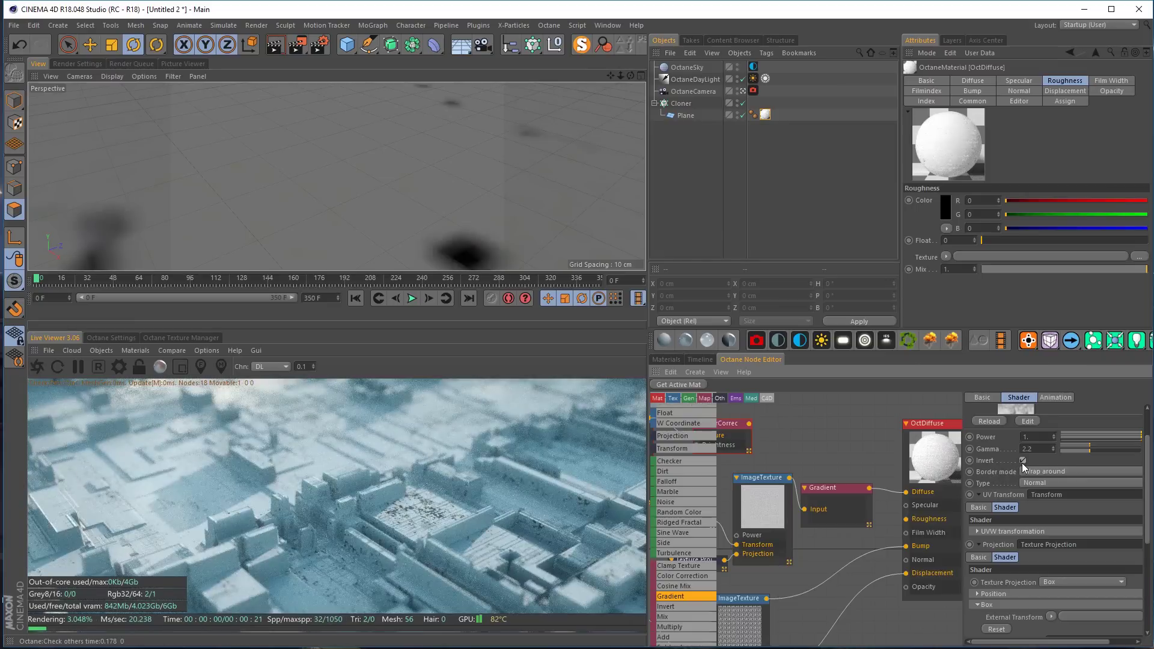
mouse_move(1089, 454)
left_mouse_down()
mouse_move(1103, 450)
mouse_move(1070, 458)
left_mouse_up()
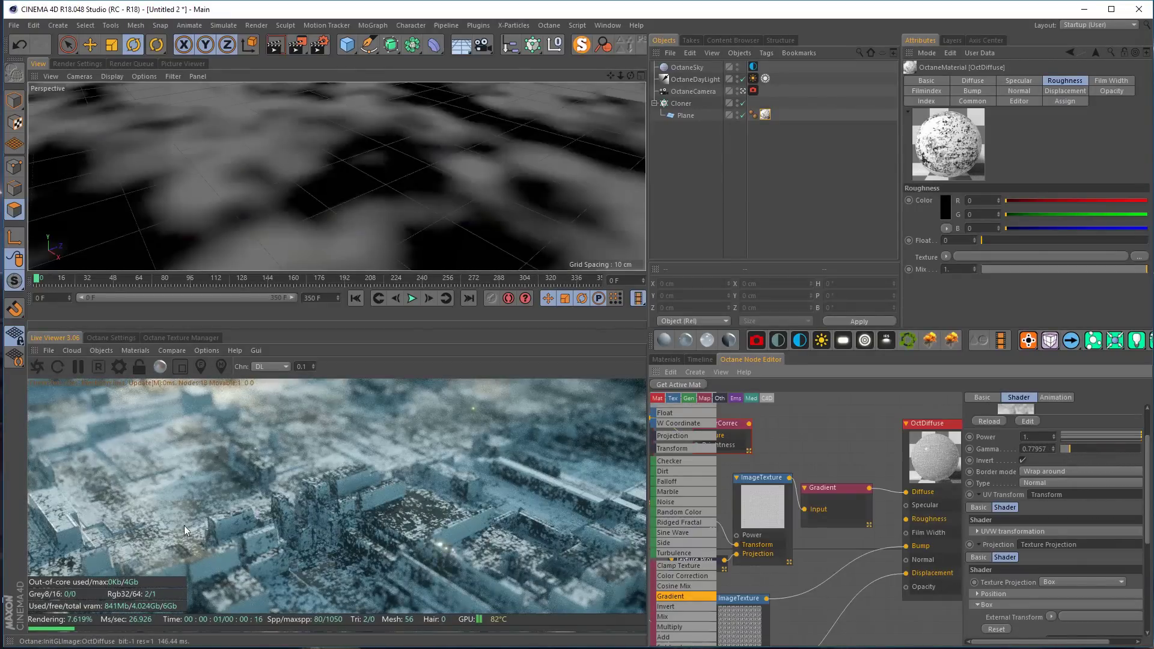
Move the Gradient's connection from Diffuse back to Roughness and connect the Color Correction node to Diffuse
left_click(849, 505)
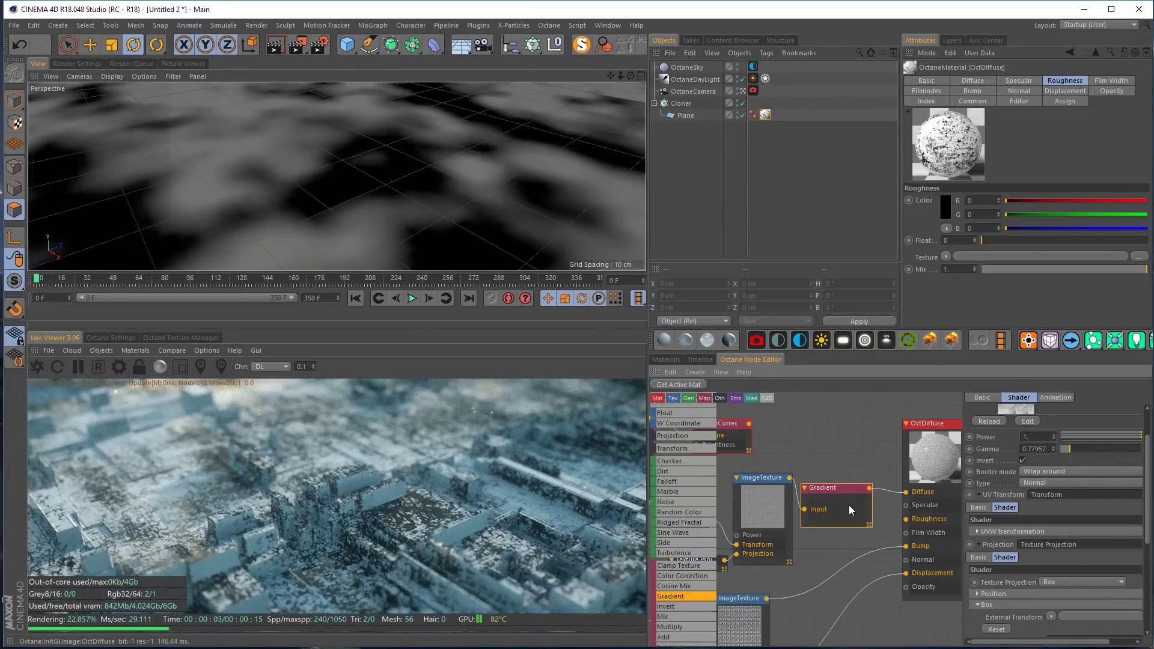
left_click_drag(906, 492, 905, 522)
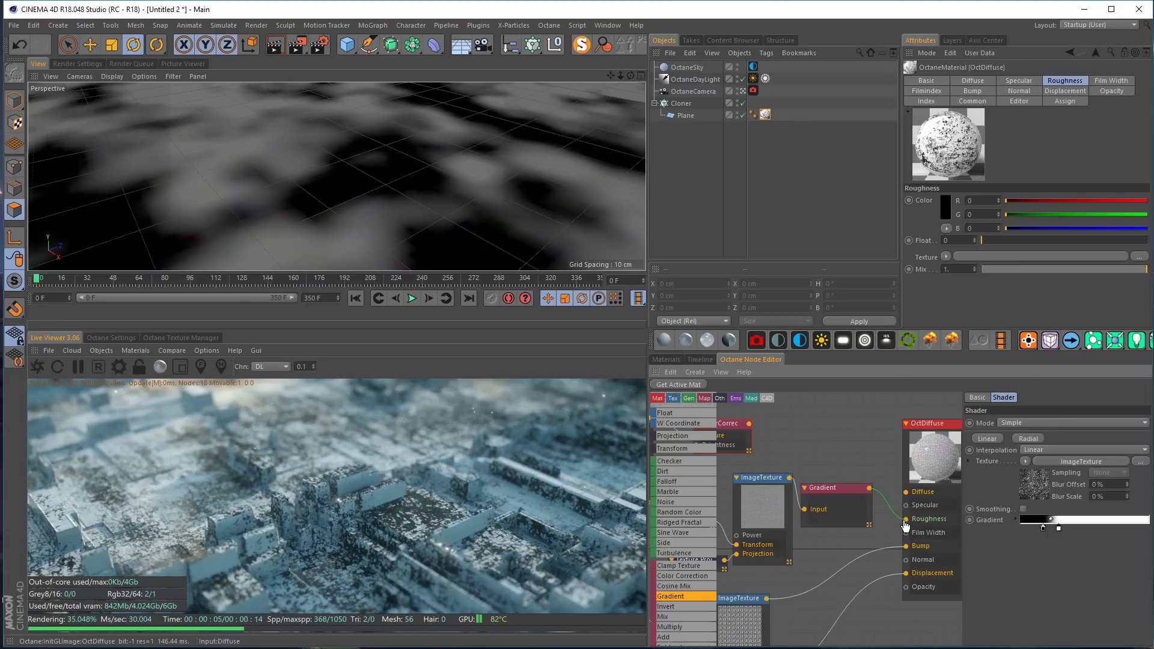
left_click_drag(354, 216, 396, 191, "alt")
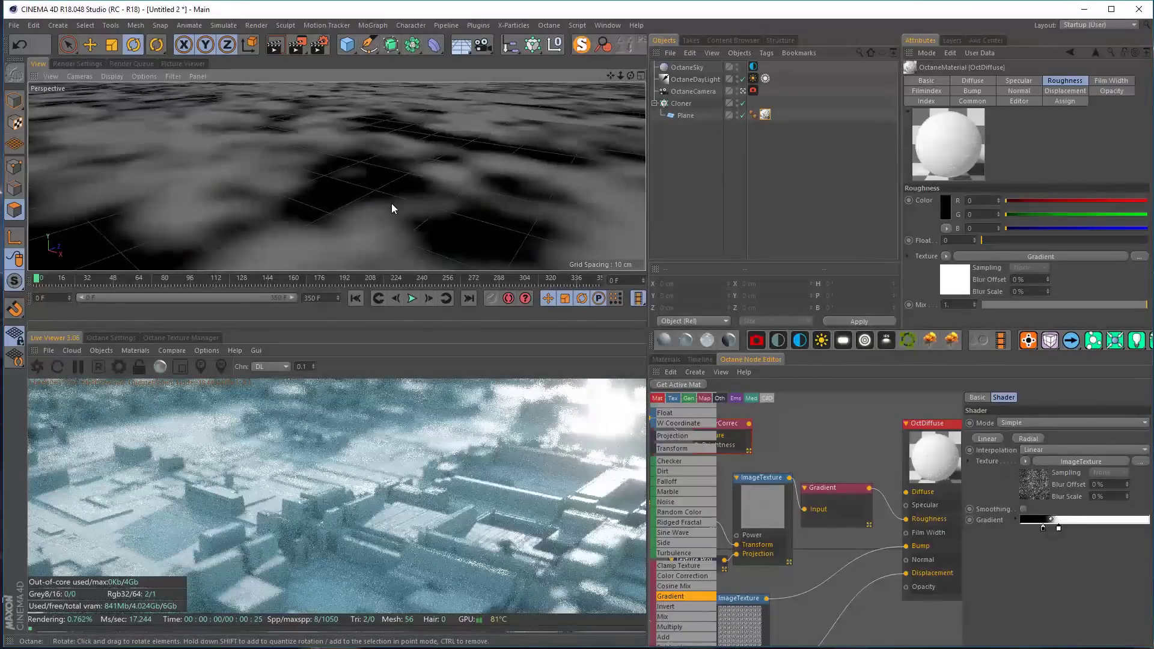
left_click_drag(750, 424, 907, 492)
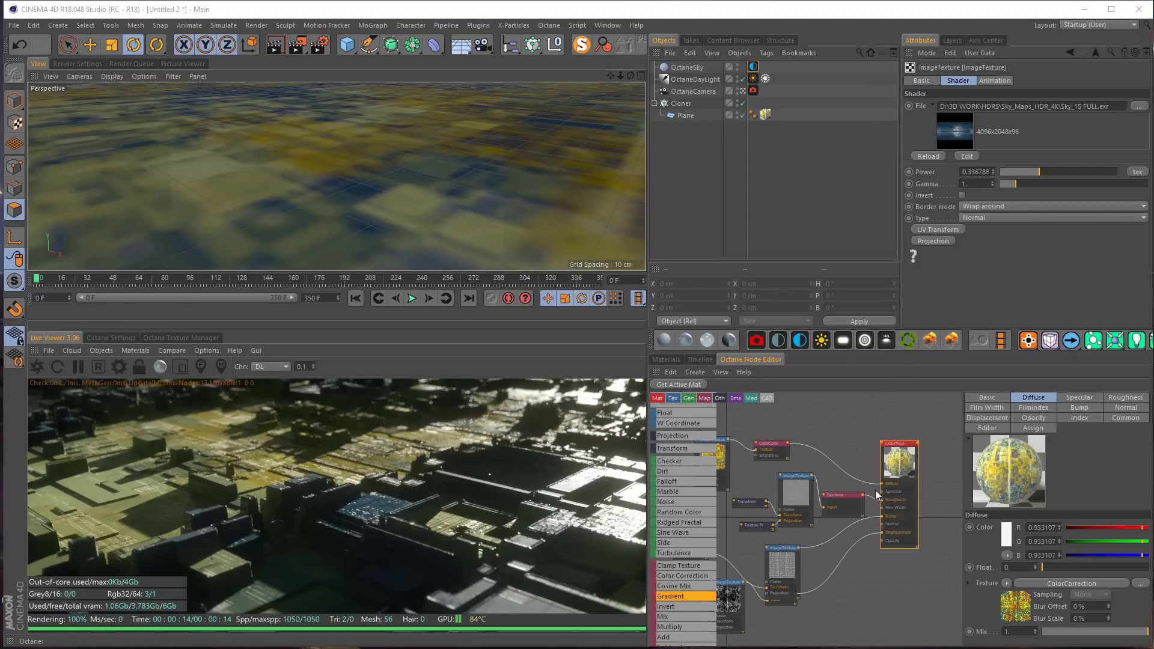
Disconnect the Color Correction node from Diffuse and darken the material's diffuse color to a value of 21%
left_click_drag(882, 483, 846, 454)
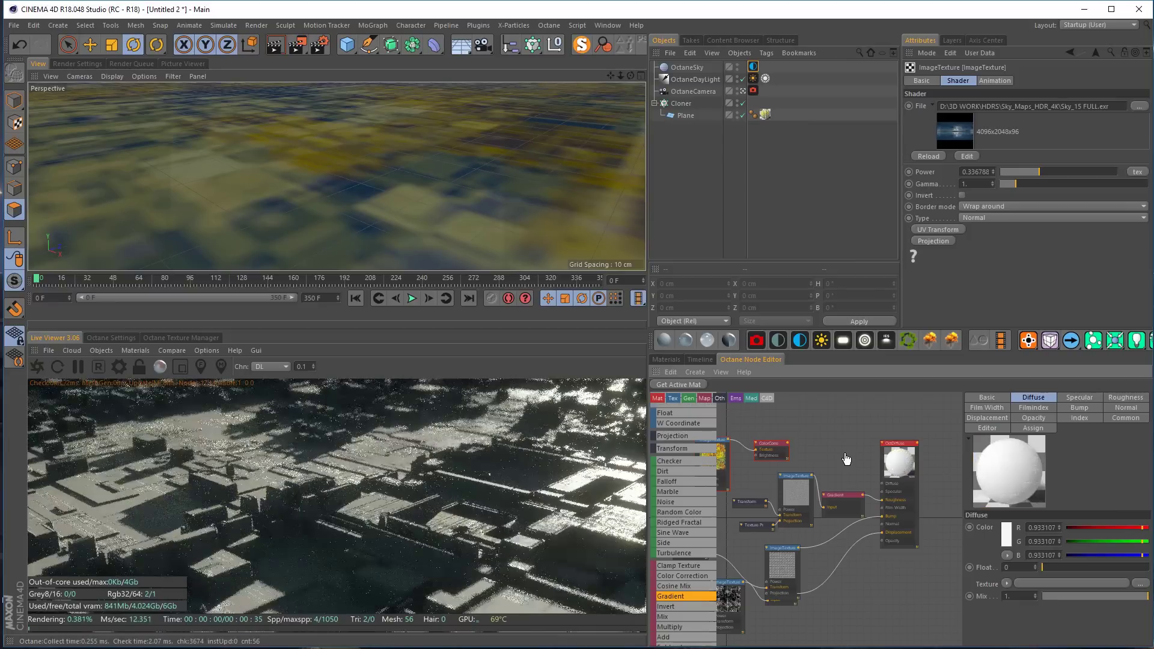
left_click(1006, 535)
left_click_drag(1070, 559, 993, 560)
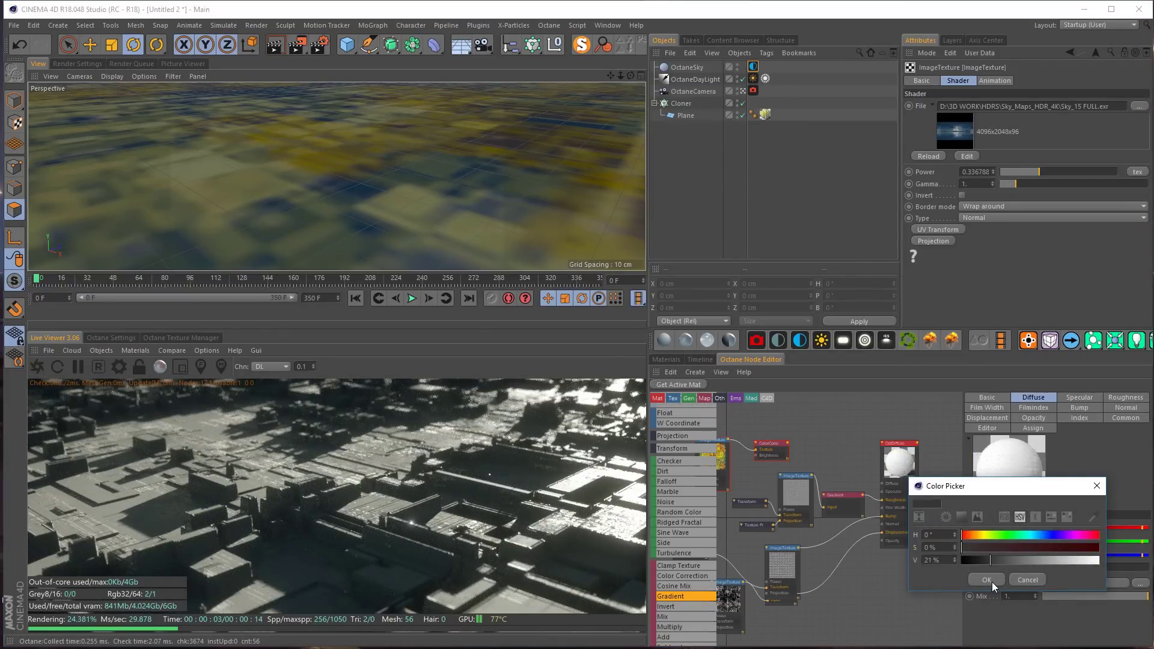
left_click(990, 580)
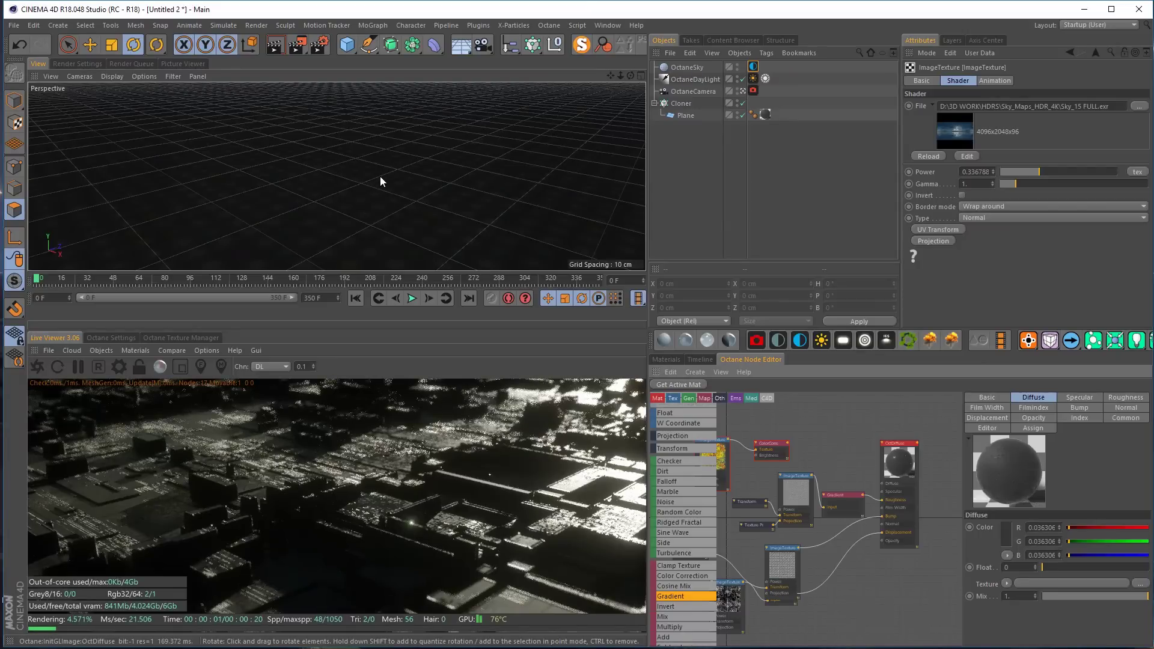
Raise the OctaneSky environment power to about 8.98 and its HDR image texture's power to about 0.91
left_click_drag(359, 150, 272, 179, "alt")
left_click(753, 66)
left_click_drag(1048, 175, 1131, 175)
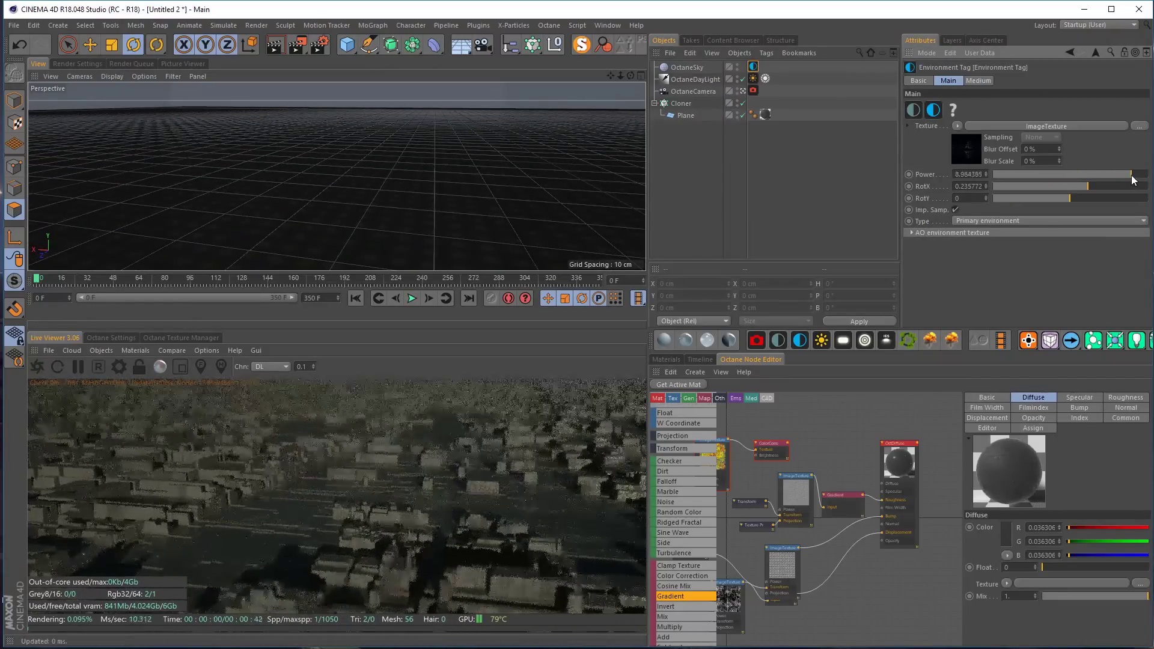
left_click(968, 154)
left_click_drag(1070, 172, 1107, 169)
Set the exposure in the Octane camera's imager settings to about 5.48
left_click_drag(379, 143, 261, 185, "alt")
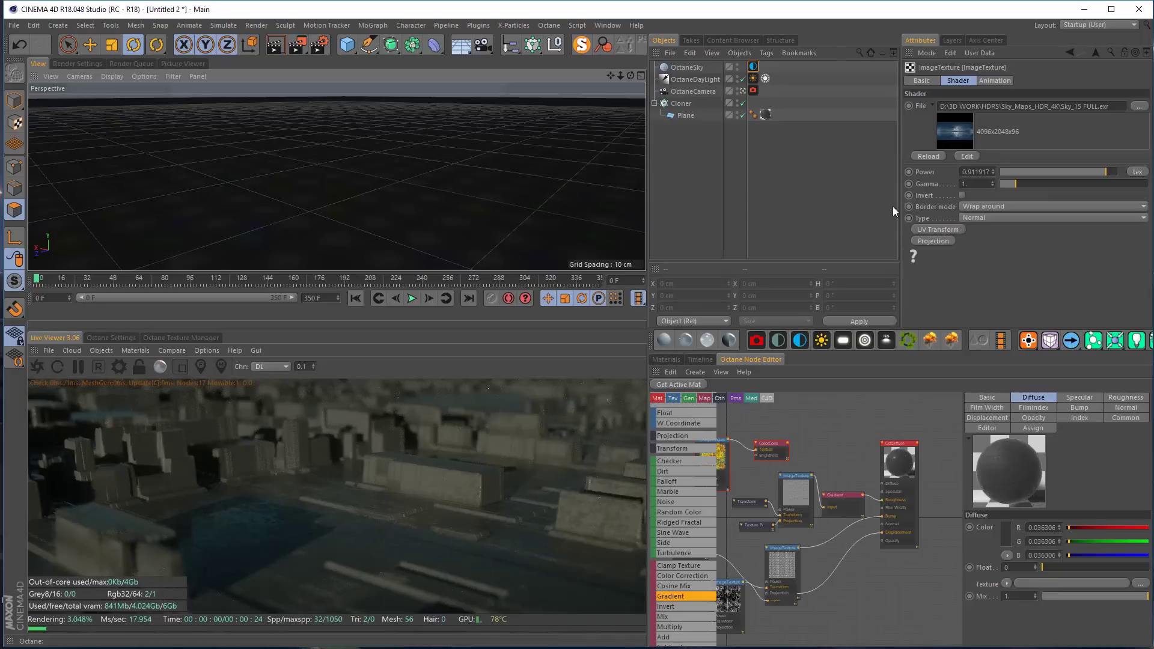
left_click(755, 91)
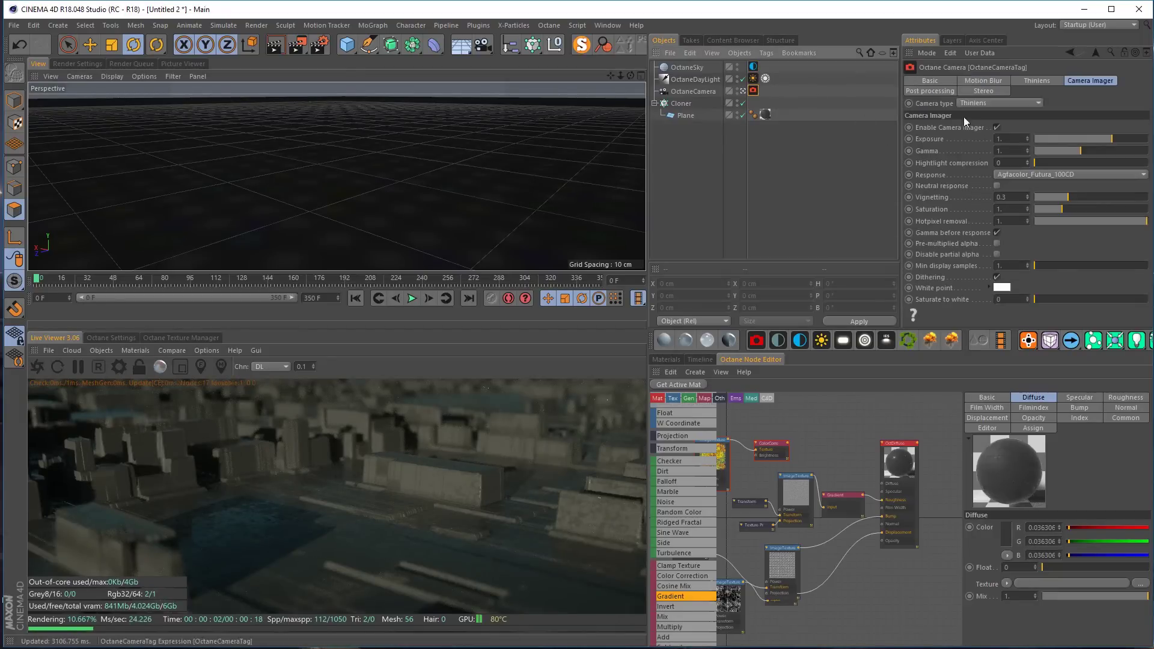
left_click_drag(1116, 137, 1132, 140)
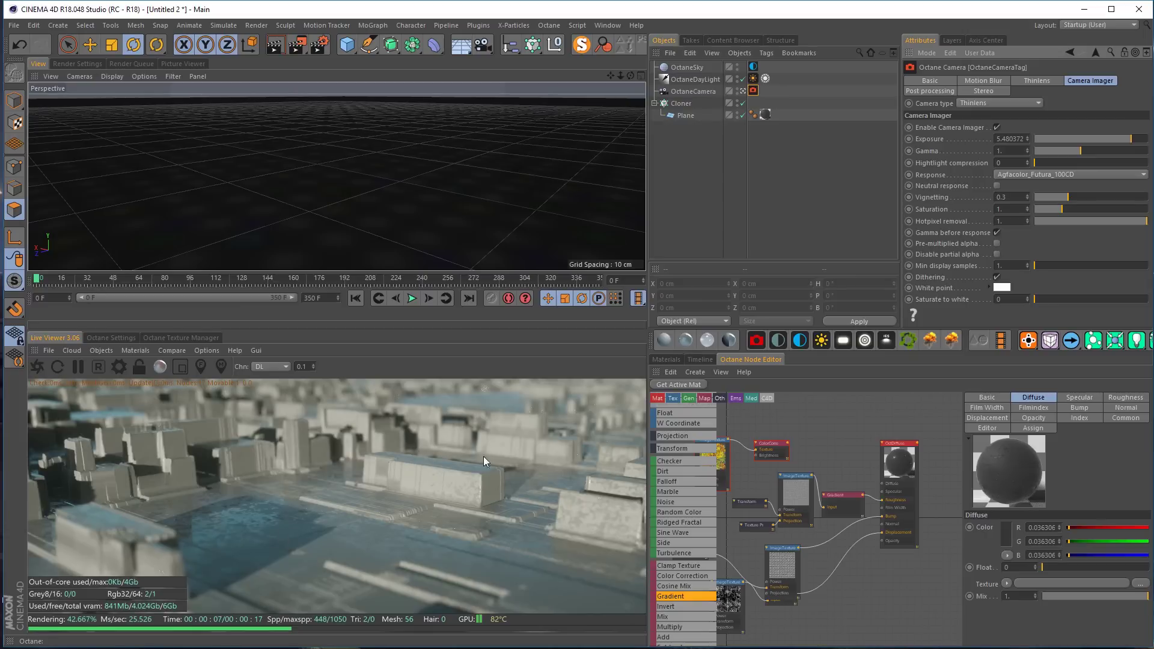
Reconnect the Color Correction node to Diffuse and reduce the color Image Texture's power to about 0.02
left_click_drag(790, 446, 885, 488)
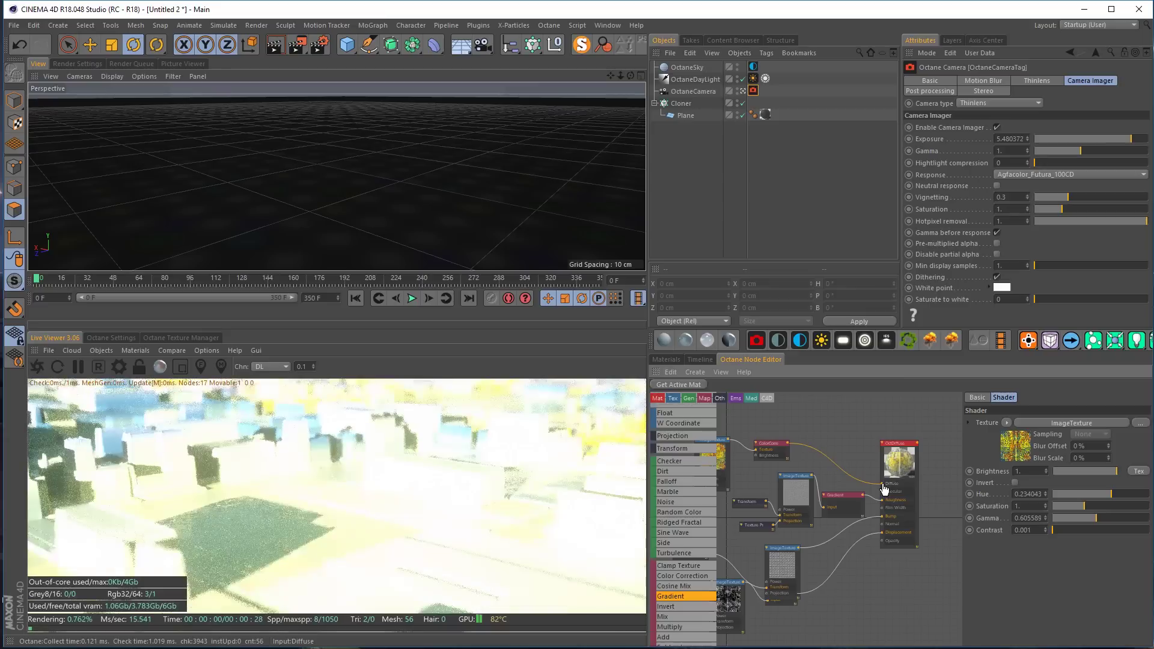
middle_click_drag(745, 447, 798, 453)
left_click(773, 460)
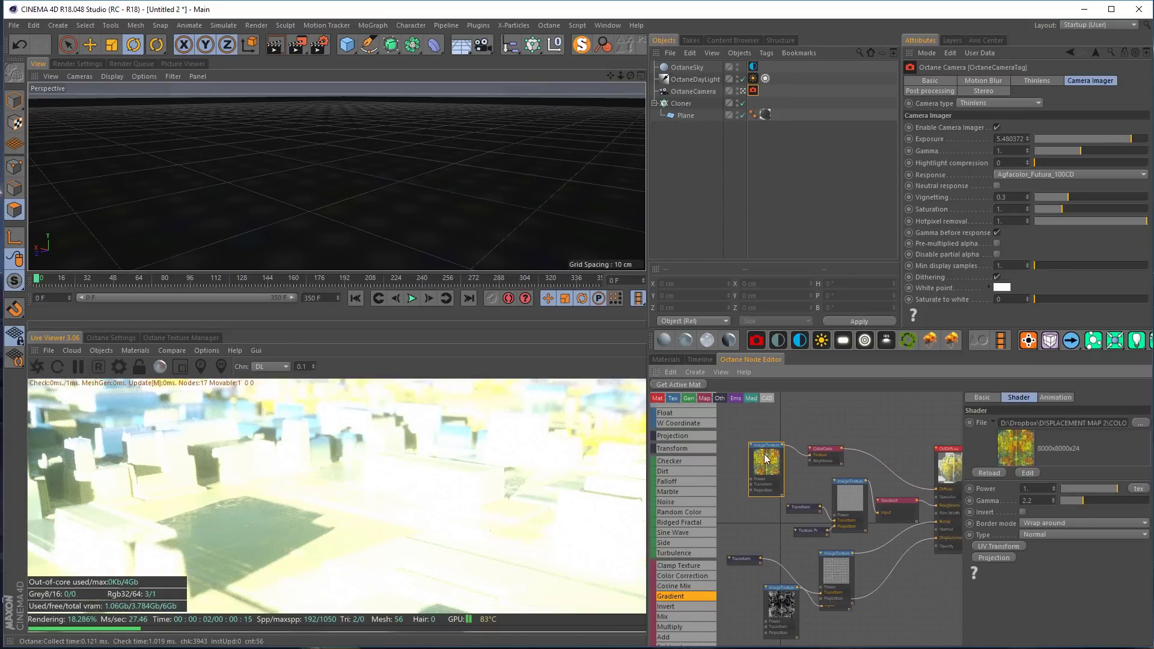
left_click_drag(1115, 487, 1066, 491)
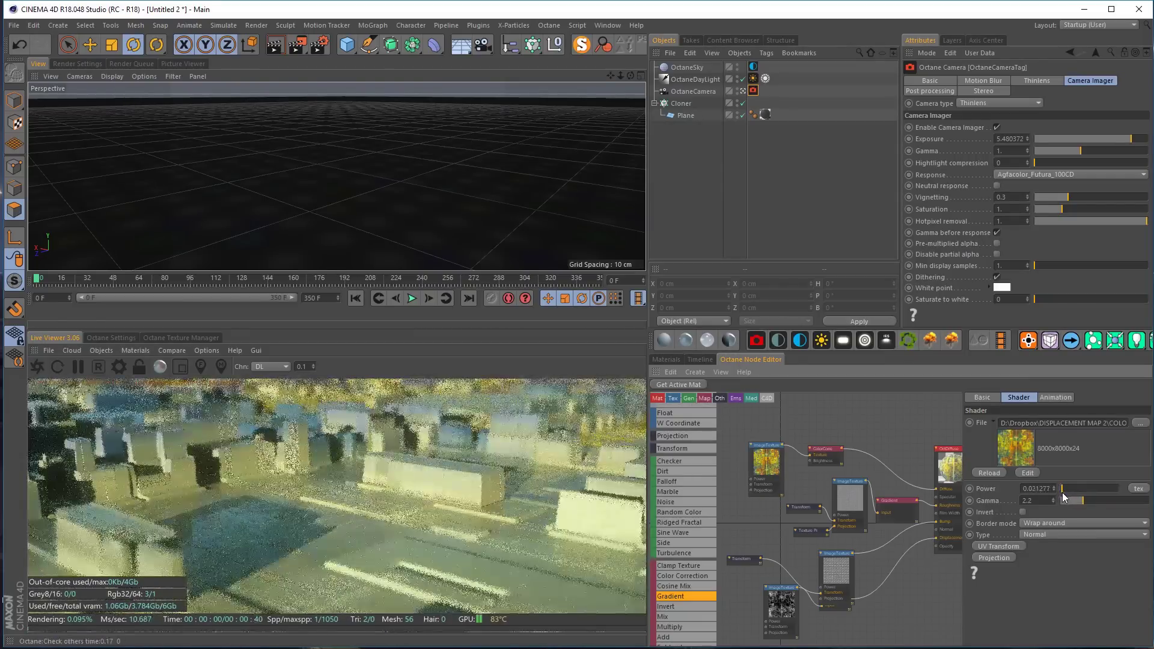
left_click_drag(364, 192, 419, 209, "alt")
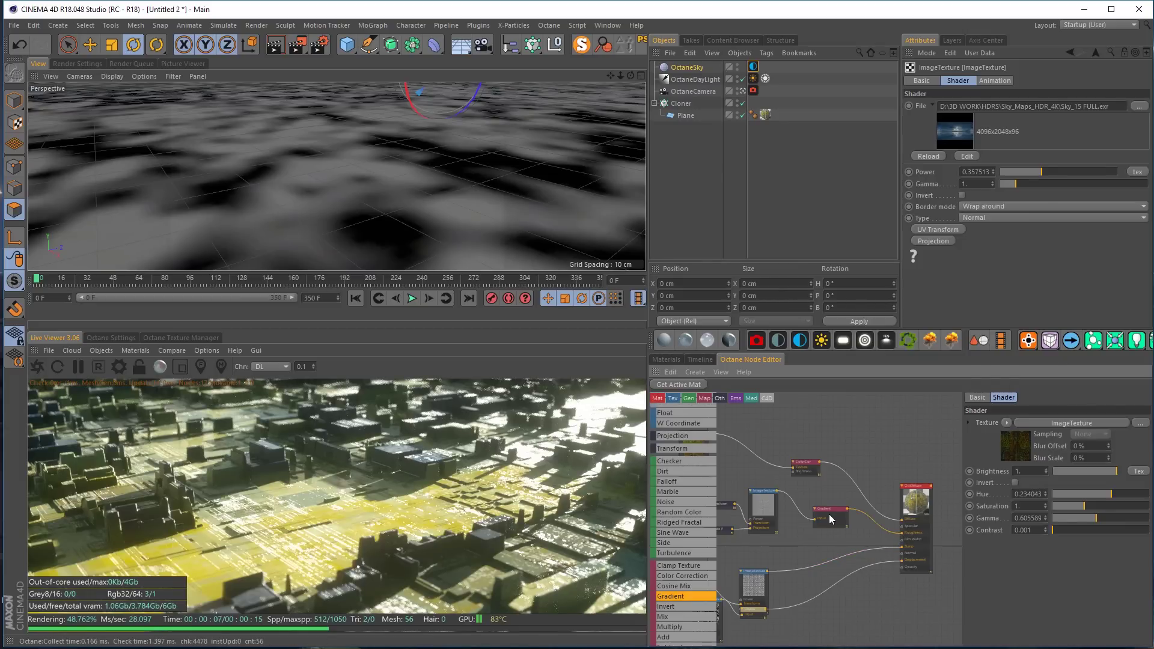
Move the Gradient's connection from Roughness to Diffuse and place the Color Correction and Gradient nodes closer together
left_click_drag(903, 536, 904, 524)
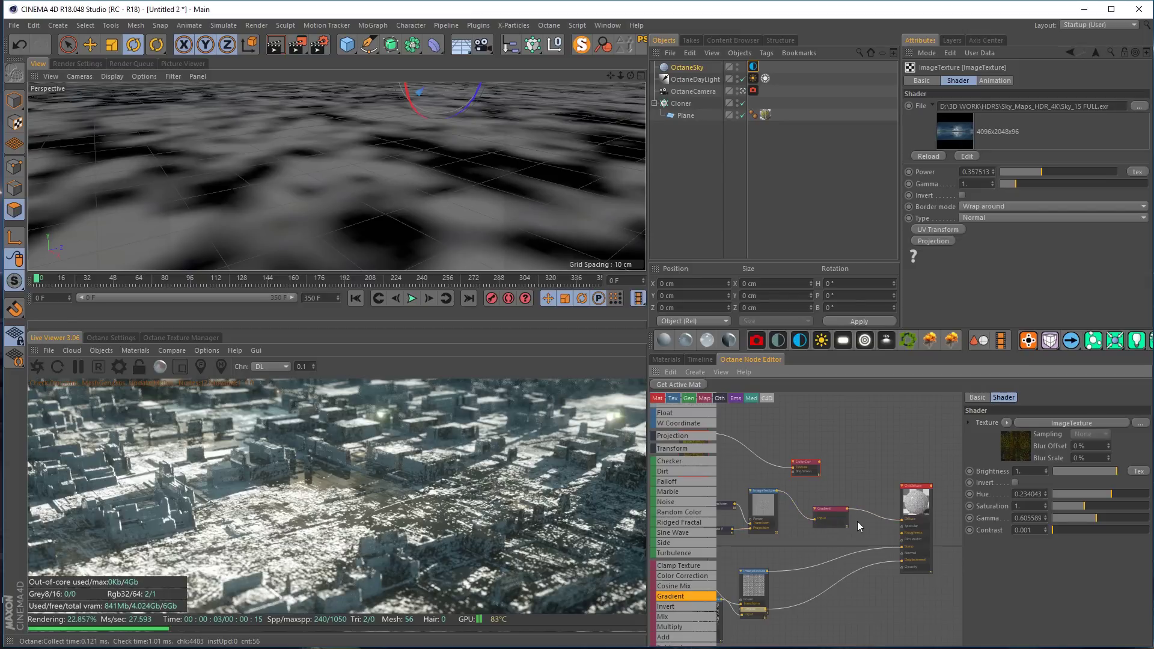
middle_click_drag(858, 521, 846, 525)
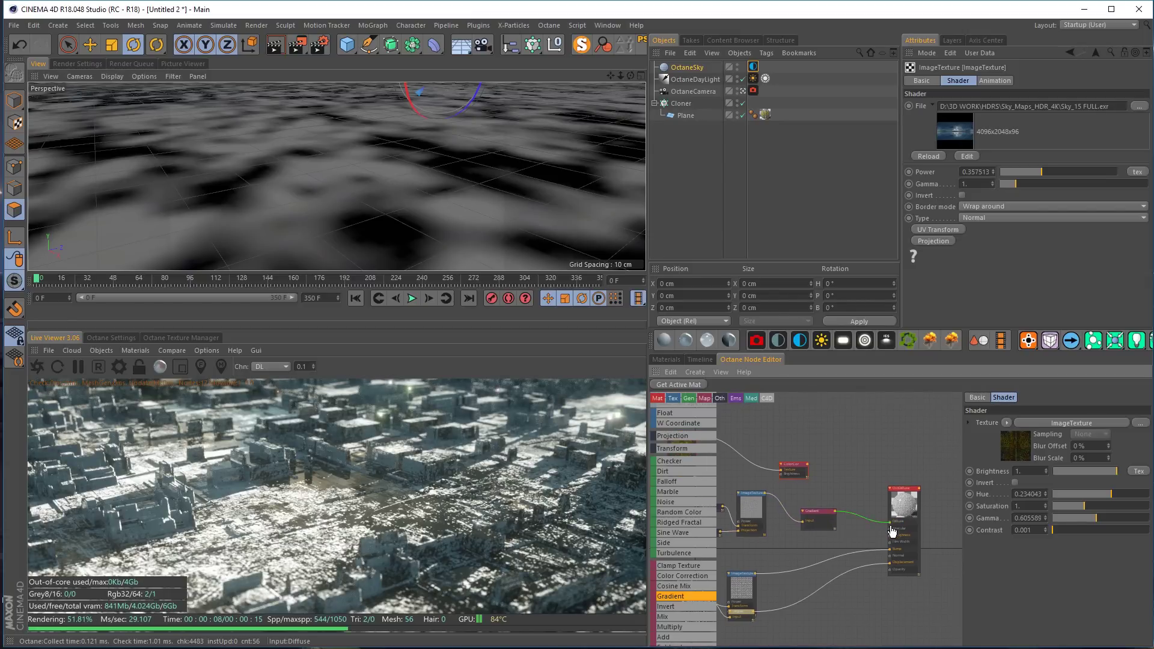
left_click_drag(891, 531, 892, 527)
left_click_drag(799, 470, 815, 484)
left_click(817, 521)
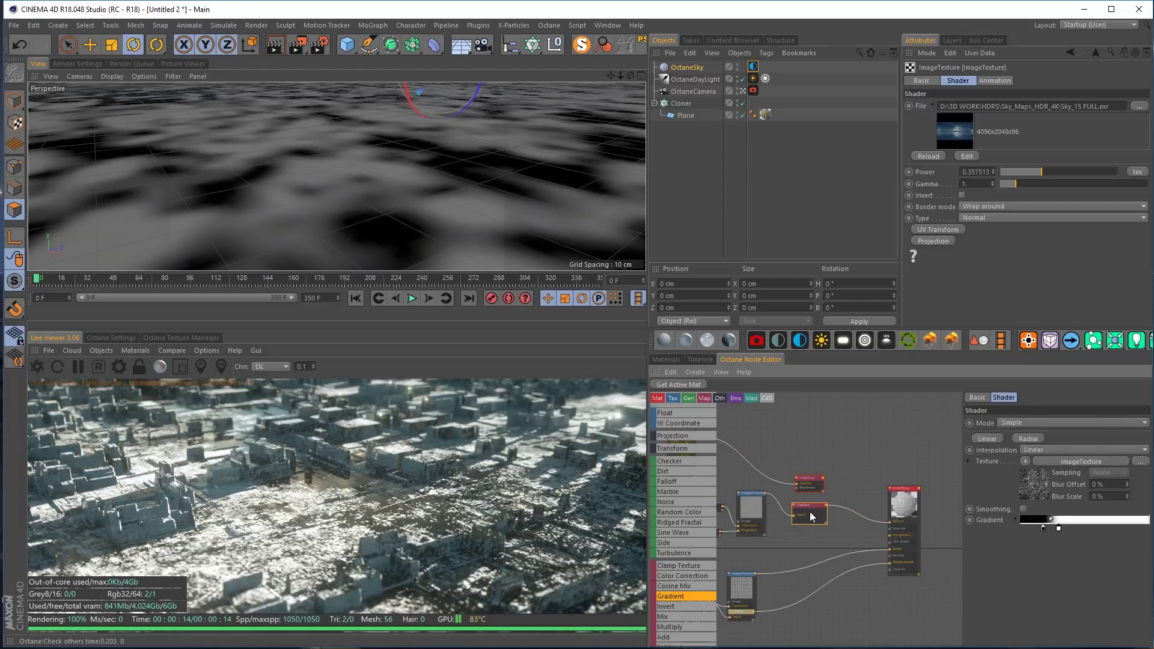
Insert a Multiply node into the connection between the Gradient and the material's Diffuse input
scroll(812, 517, "up", 2)
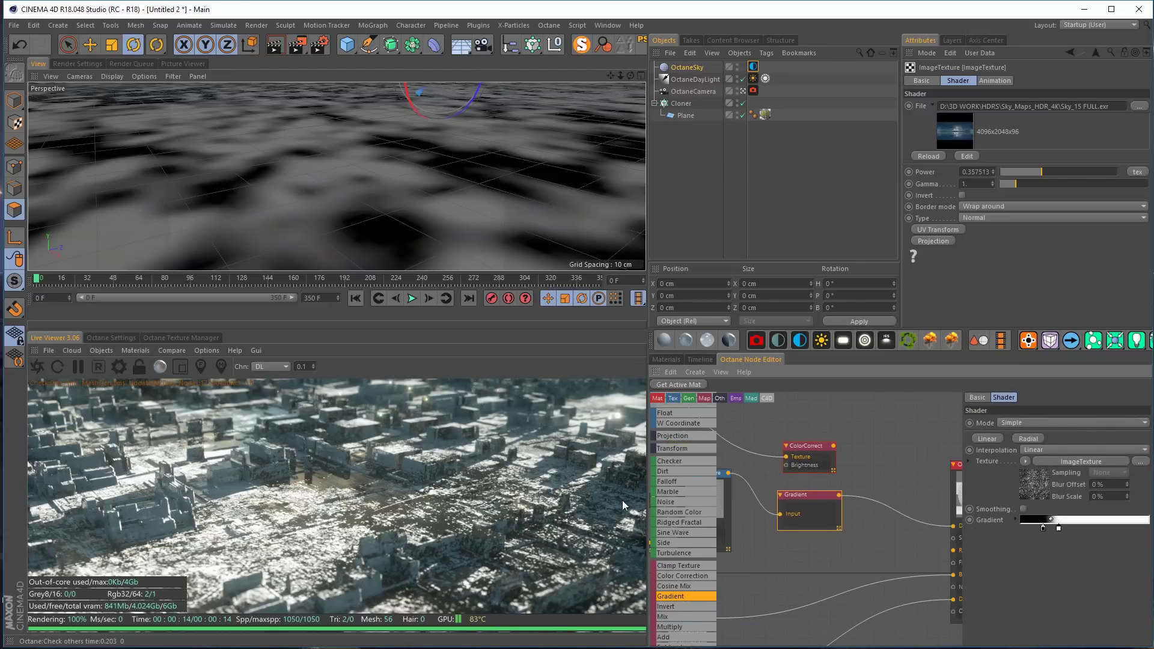
scroll(792, 507, "down", 3)
middle_click_drag(829, 522, 801, 528)
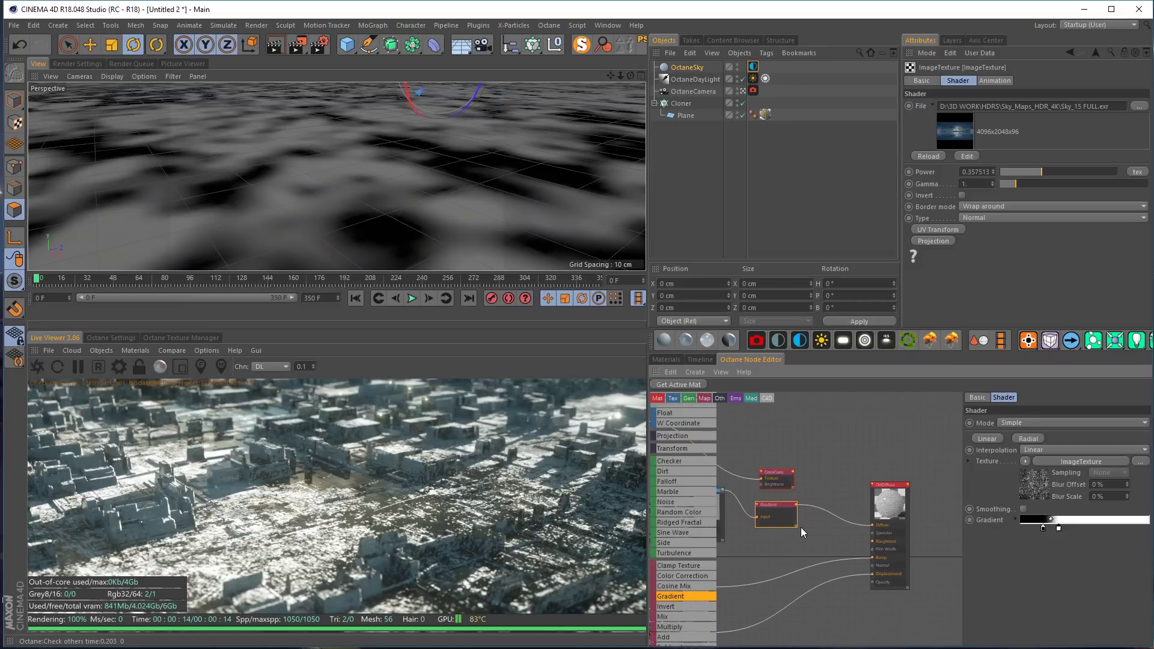
scroll(687, 510, "down", 3)
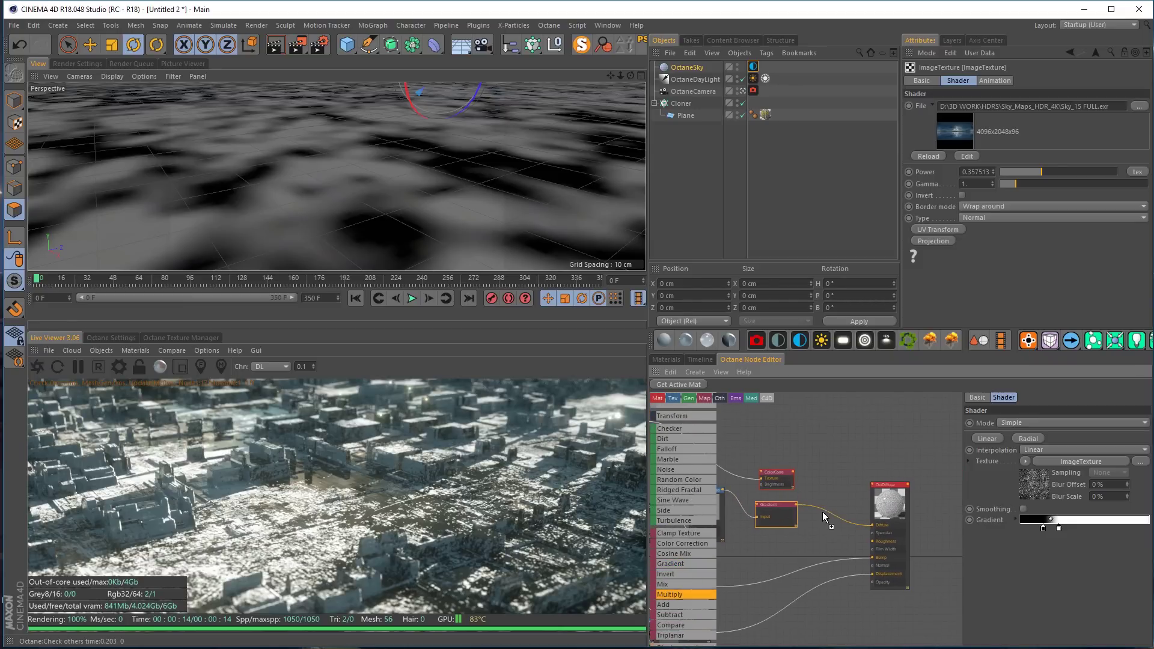
left_click_drag(825, 511, 827, 514)
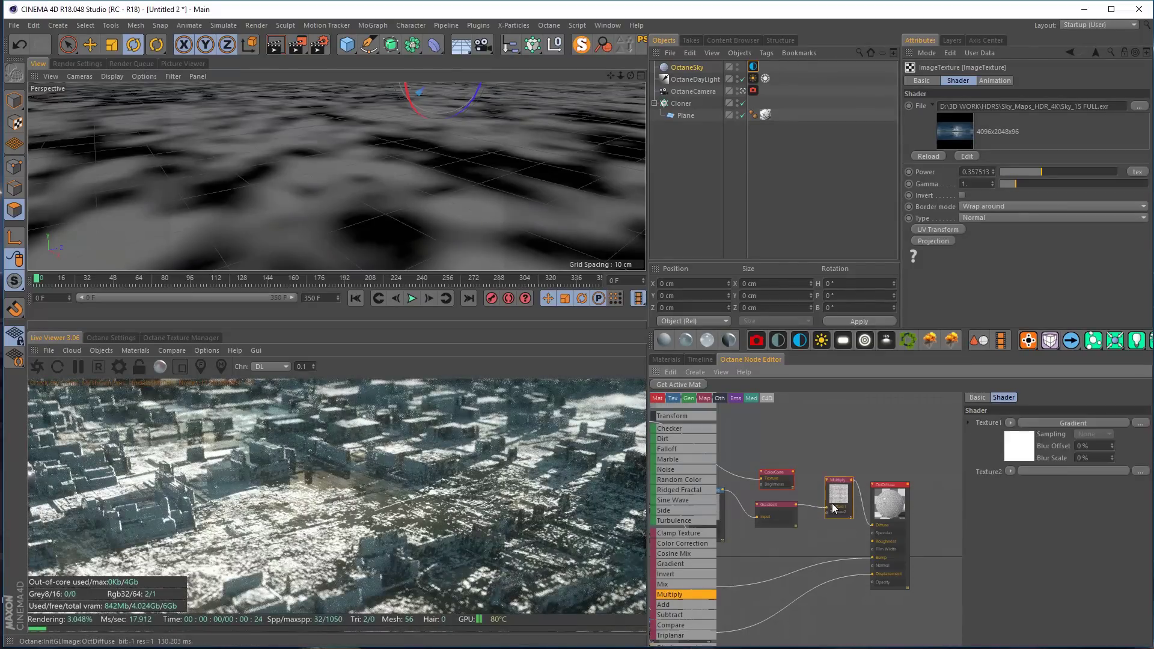
Connect the Color Correction node to the Multiply node's Texture2 input
scroll(832, 519, "up", 2)
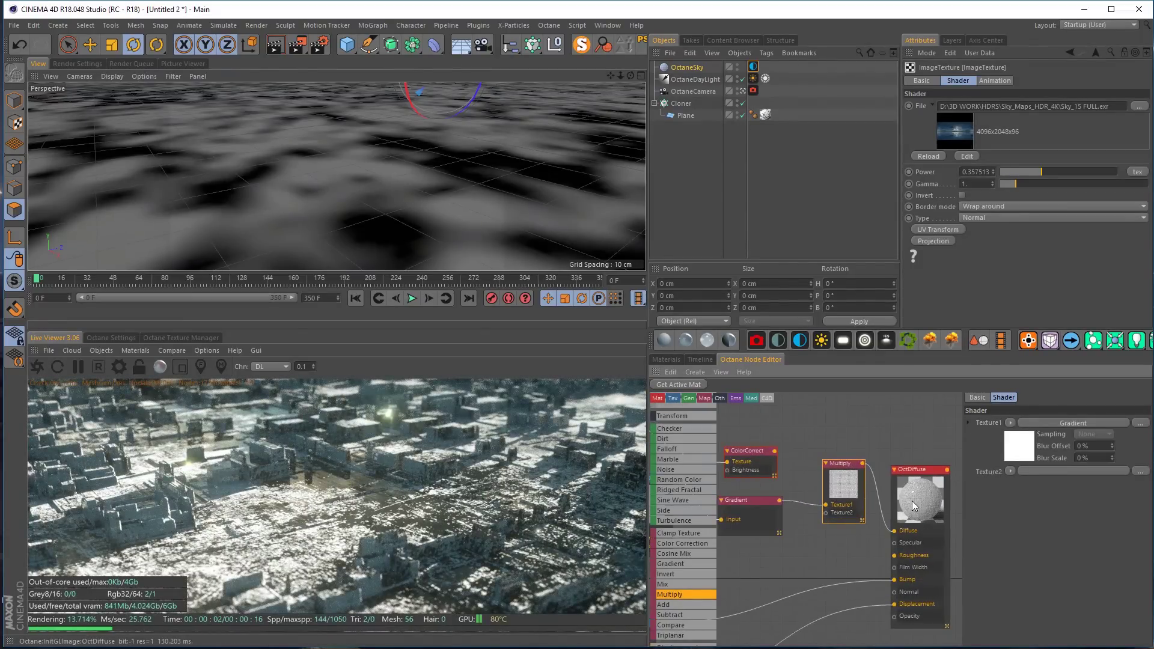
middle_click_drag(912, 501, 898, 493)
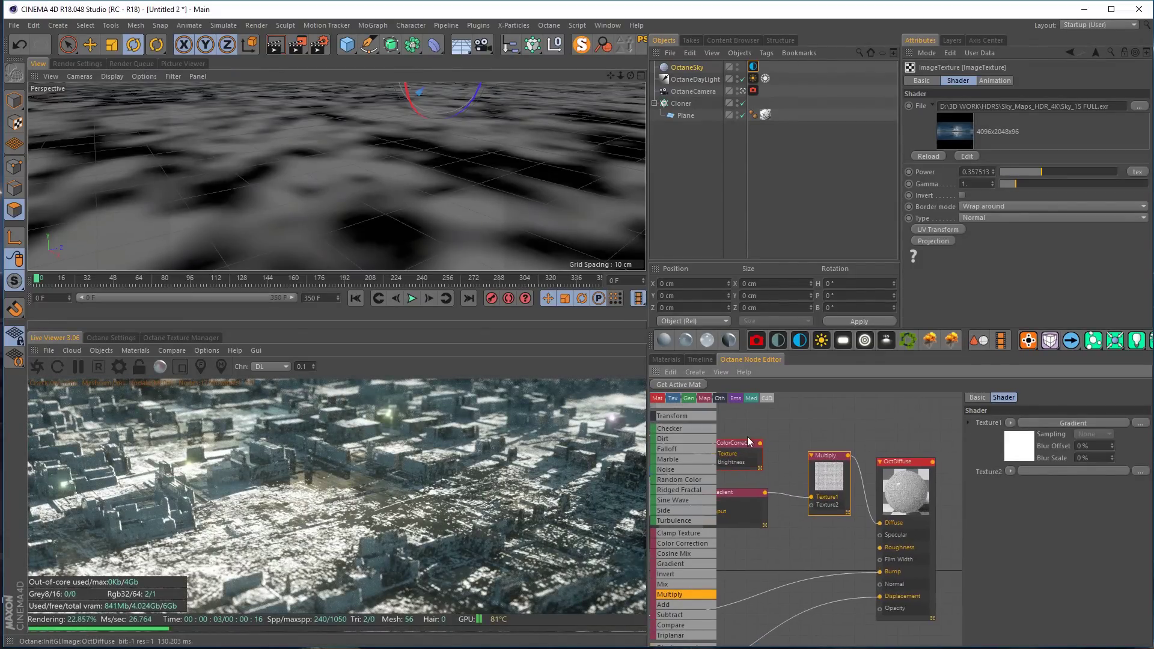
left_click_drag(760, 444, 812, 505)
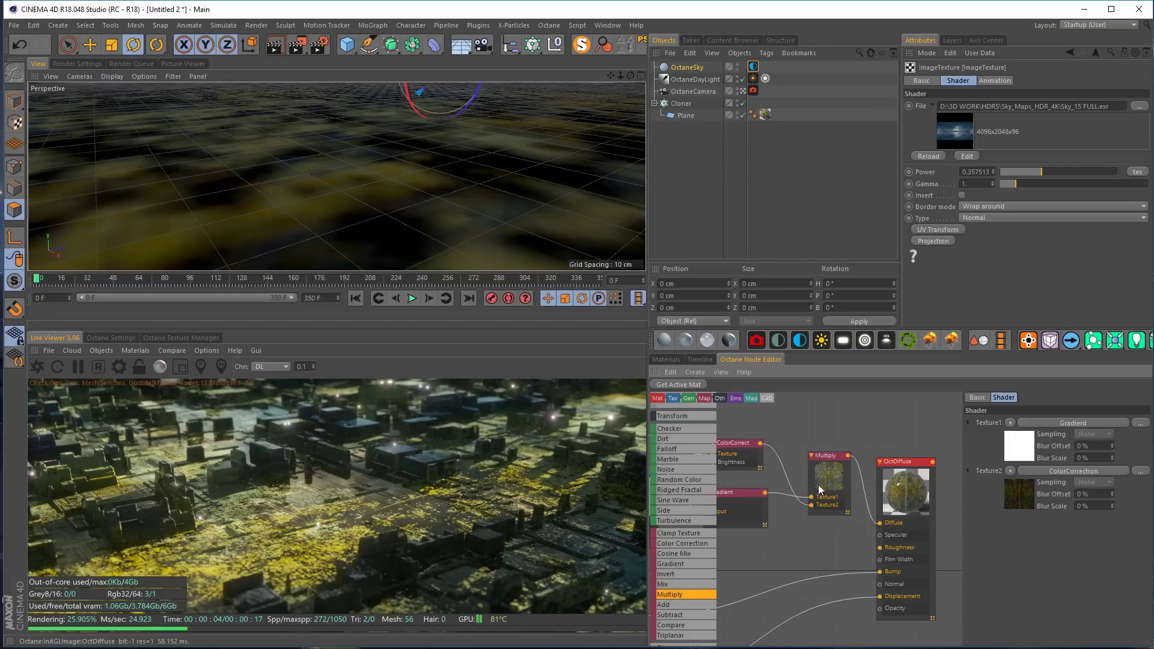
scroll(839, 482, "down", 4)
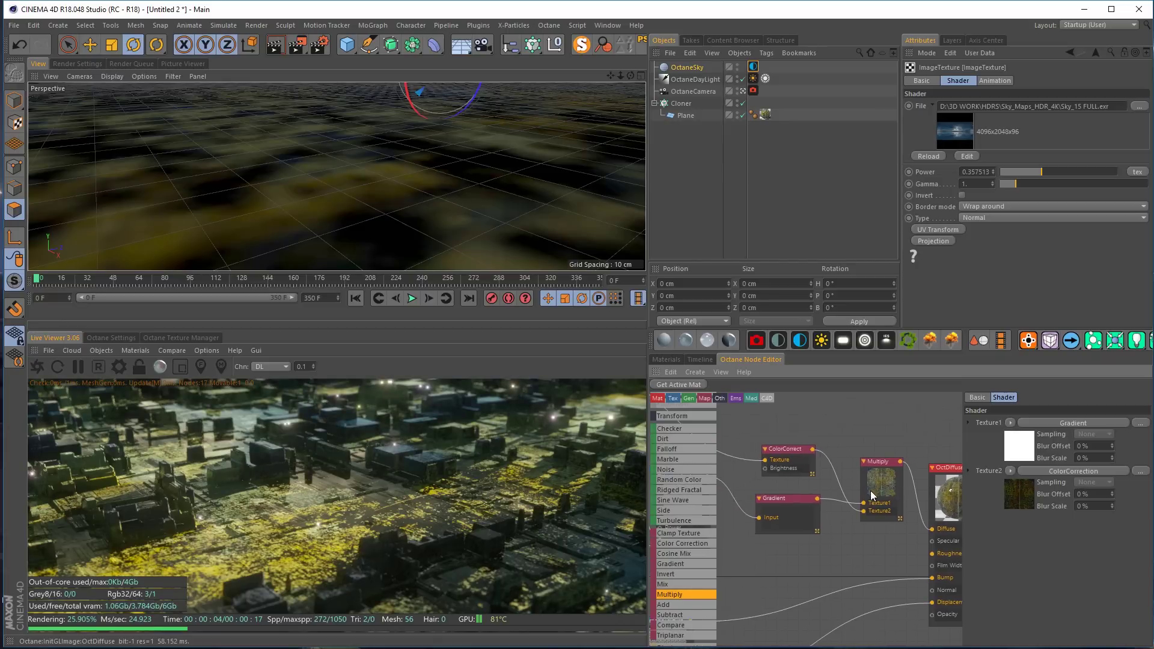
Set the white knot of the Gradient feeding the Multiply node to a light gray at 83% brightness
left_click(773, 504)
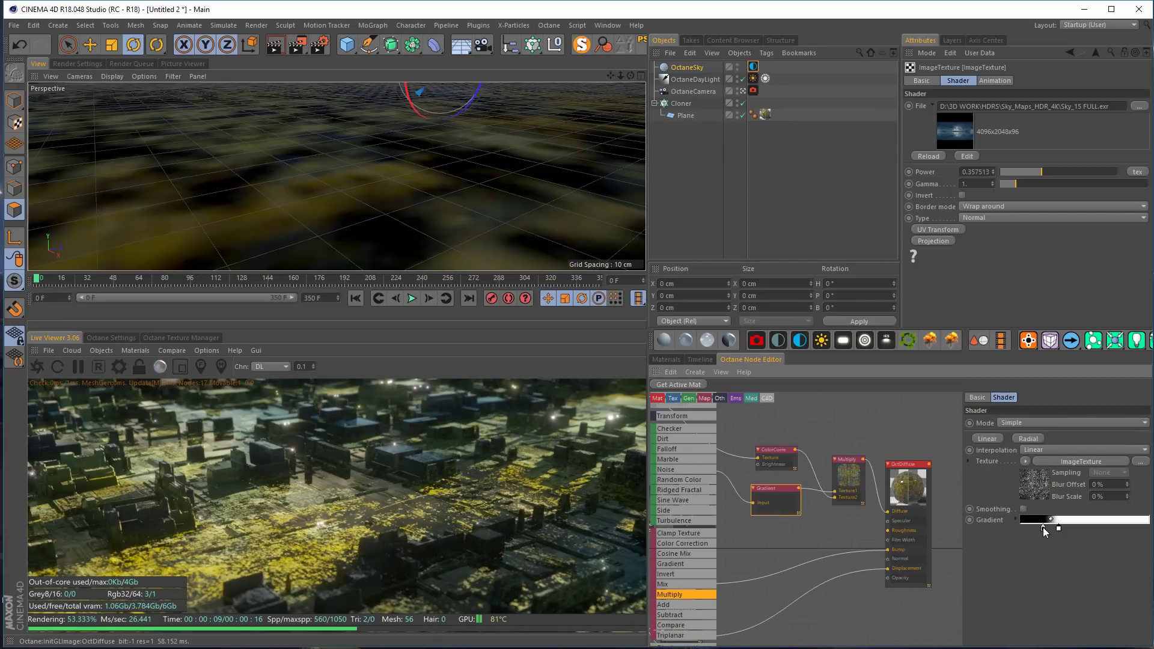
middle_click_drag(838, 511, 886, 501)
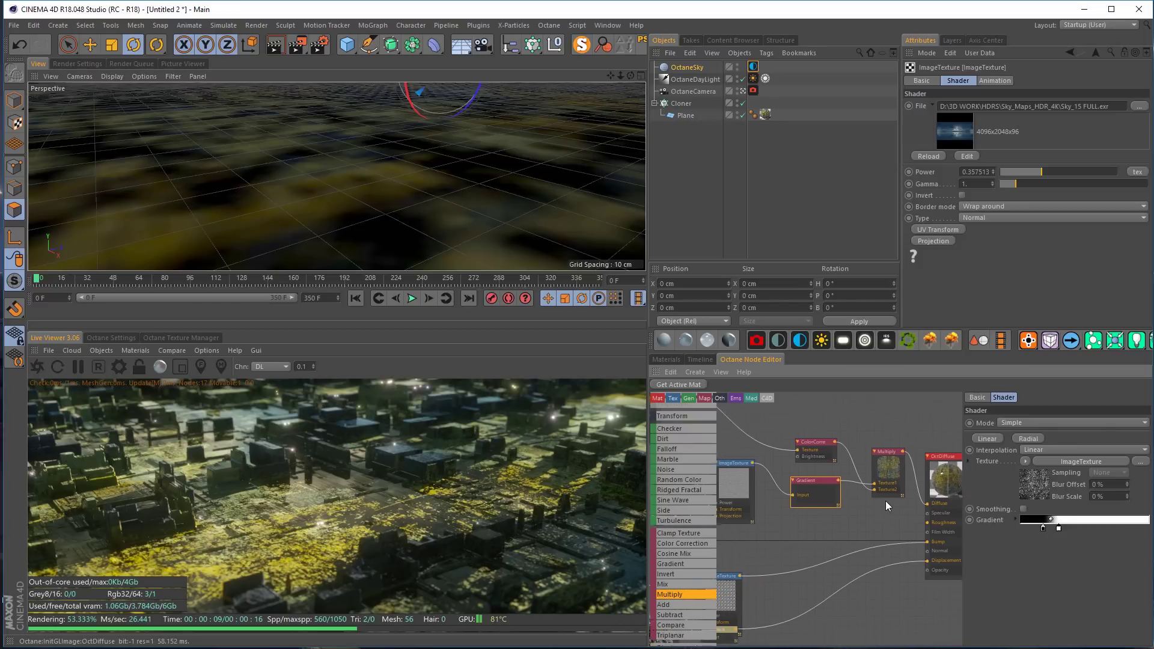
double_click(1059, 528)
left_click(1066, 551)
left_click(1043, 570)
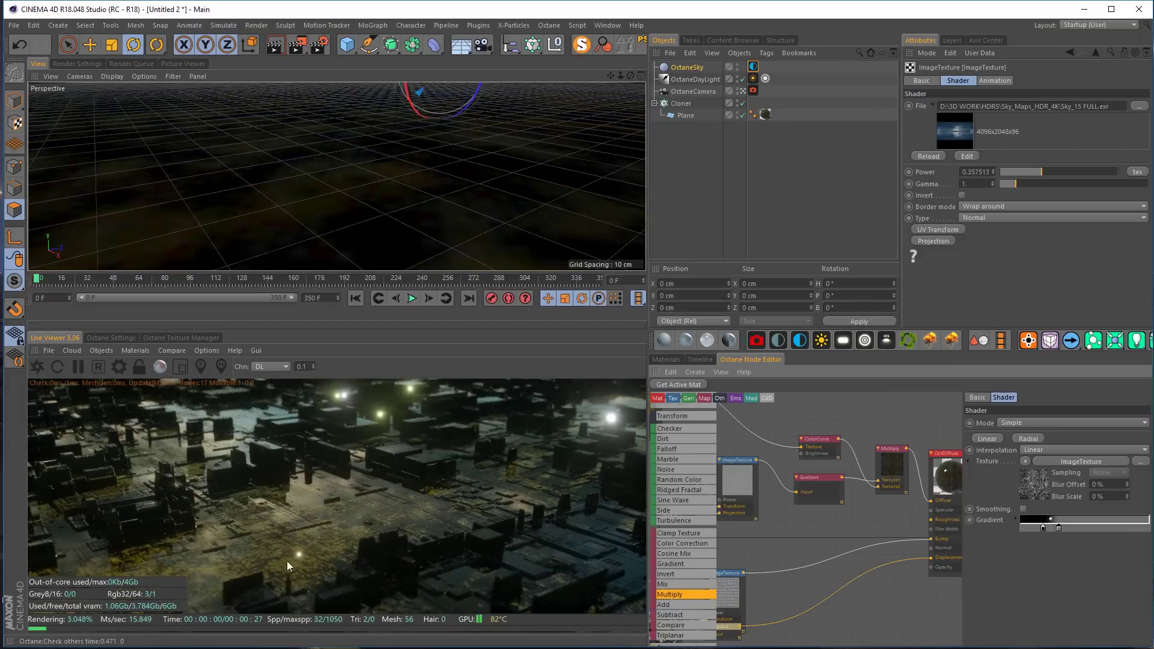
double_click(1059, 528)
left_click(1123, 552)
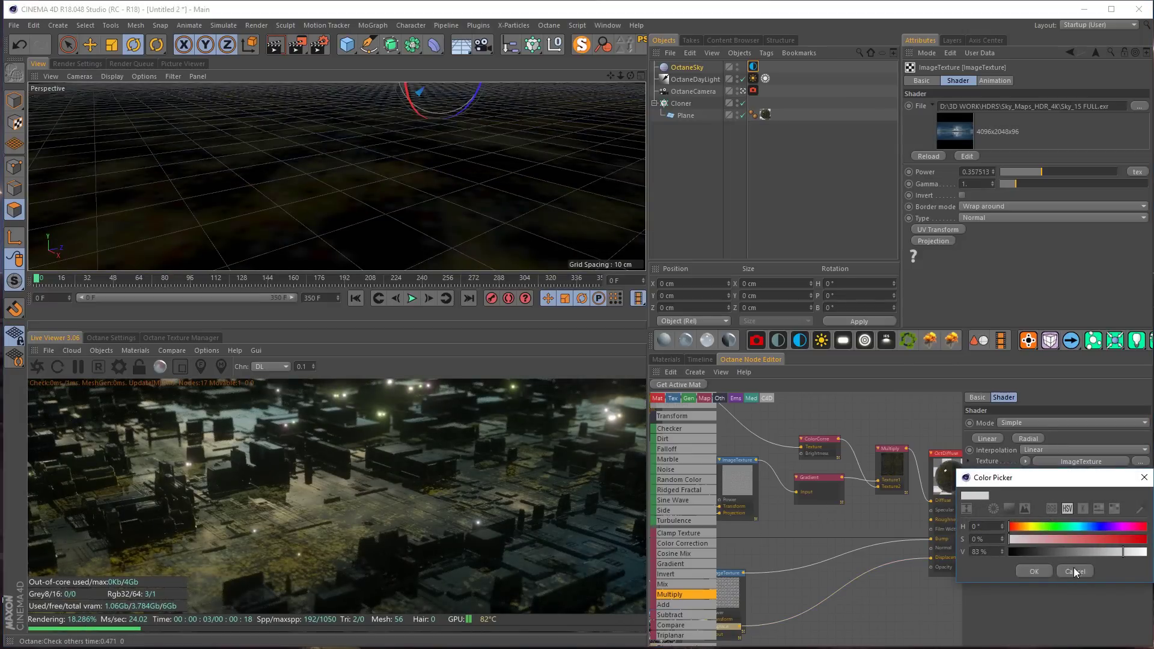
left_click(1048, 569)
Lighten the same Gradient's black knot to gray and move its light knot further along for a softer transition
double_click(1044, 528)
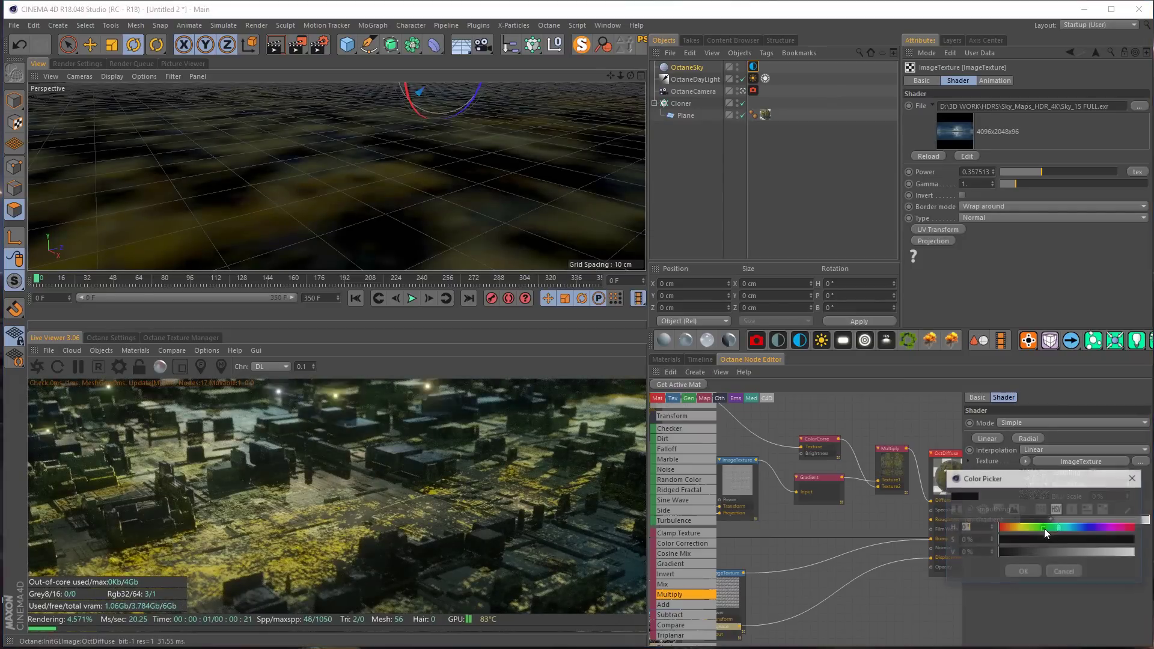
left_click(1028, 569)
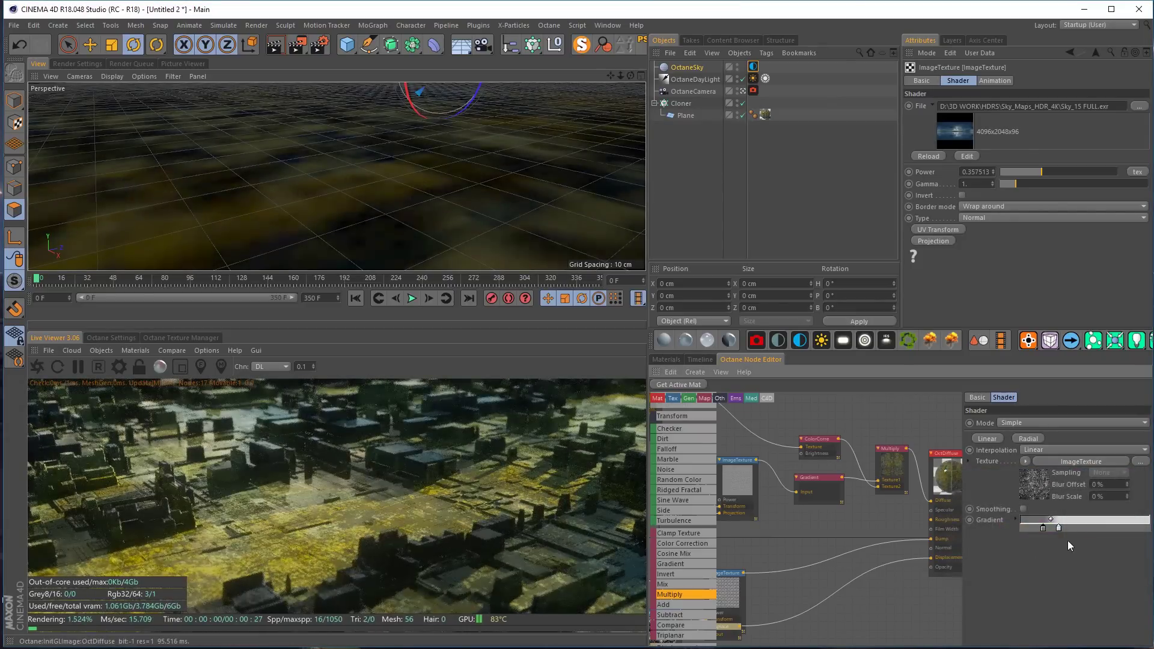
left_click_drag(1059, 529, 1080, 530)
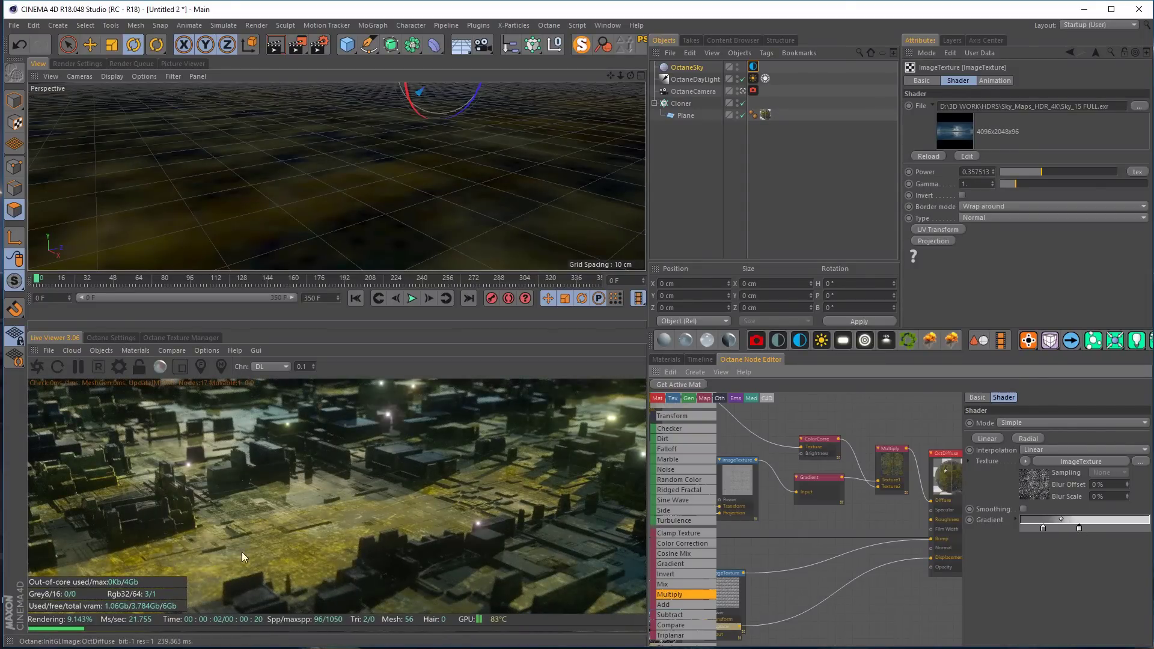
Duplicate the Gradient below the original, feed it from the grunge Image Texture and connect it to the material's Roughness
middle_click_drag(858, 514, 814, 488)
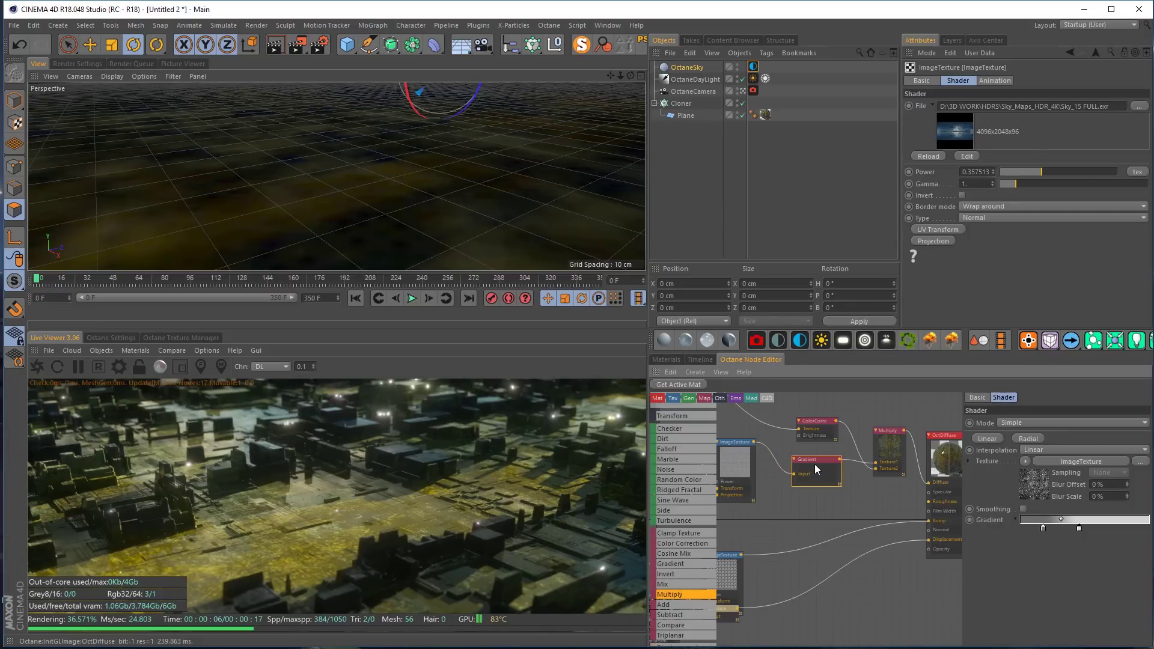
mouse_move(814, 476)
left_mouse_down()
mouse_move(814, 499)
mouse_move(817, 469)
left_mouse_up()
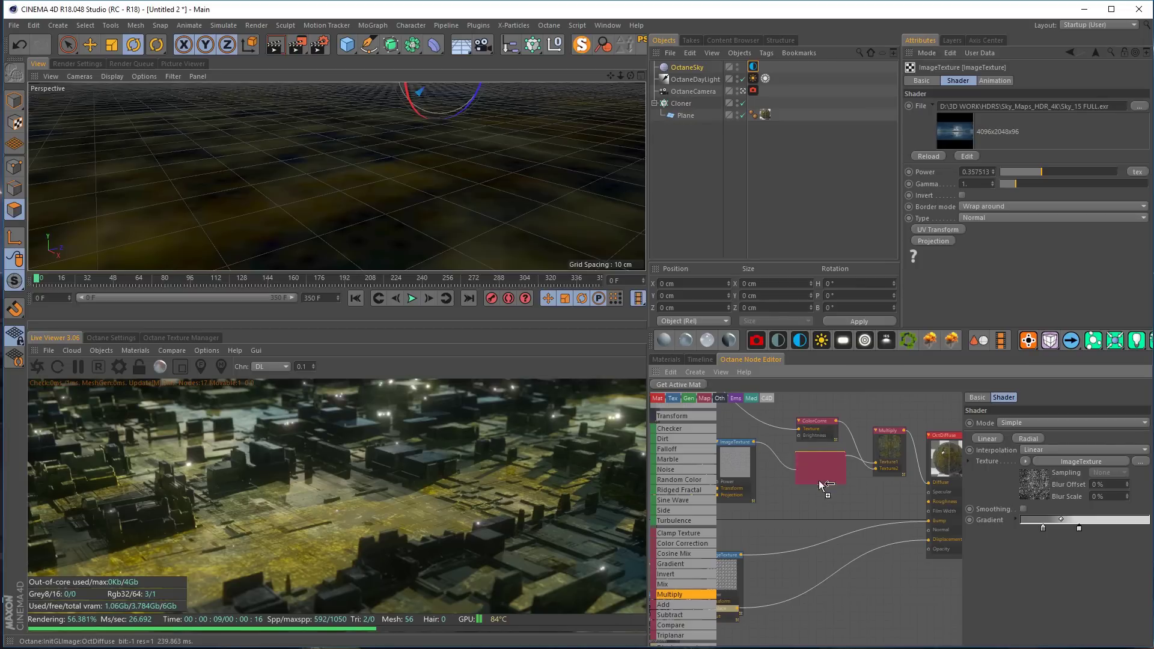
left_click_drag(813, 518, 813, 518)
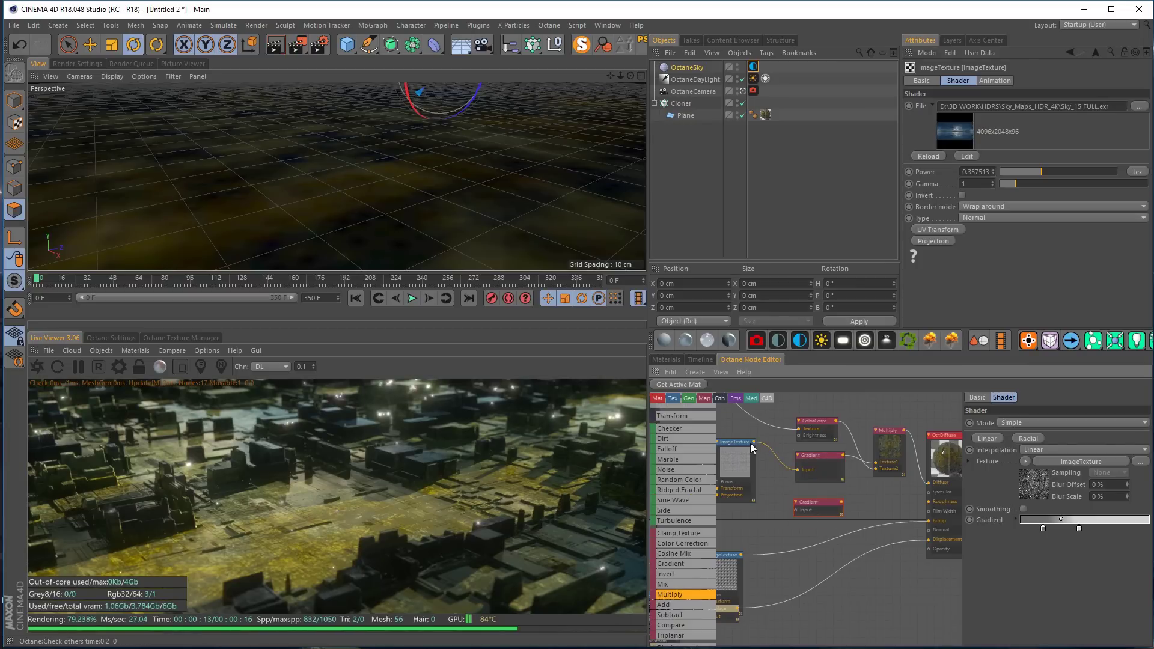
left_click_drag(754, 442, 929, 502)
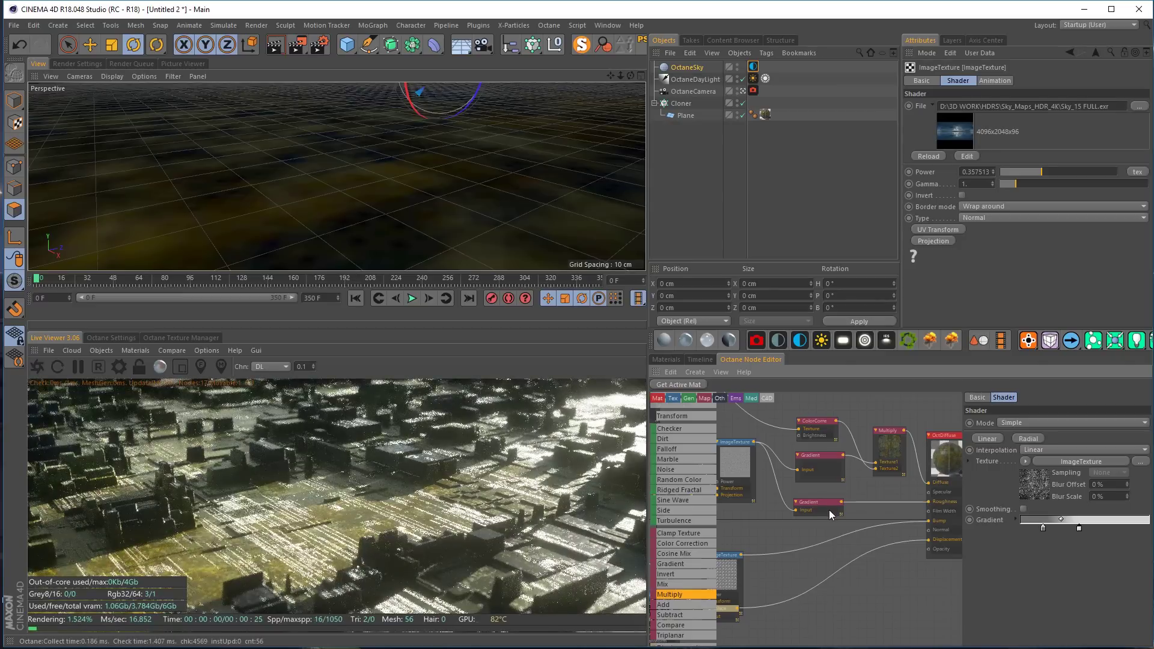
Darken the gray knot of the roughness Gradient to nearly black, about 3% brightness
left_click(815, 509)
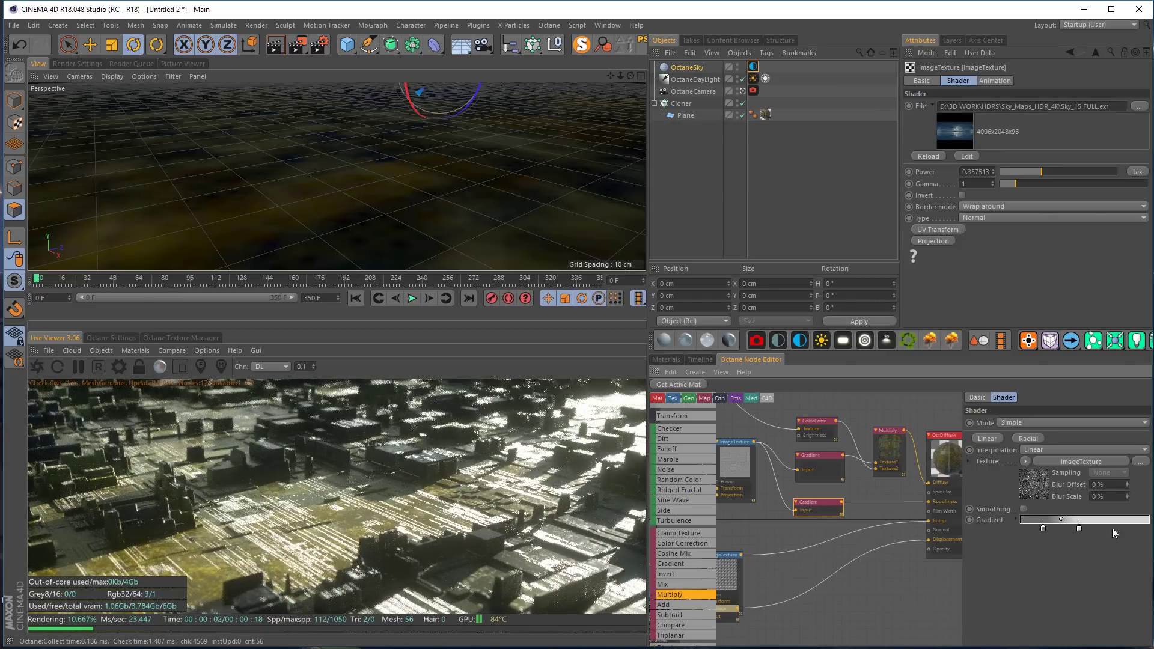
double_click(1043, 526)
left_click_drag(1033, 551, 1006, 548)
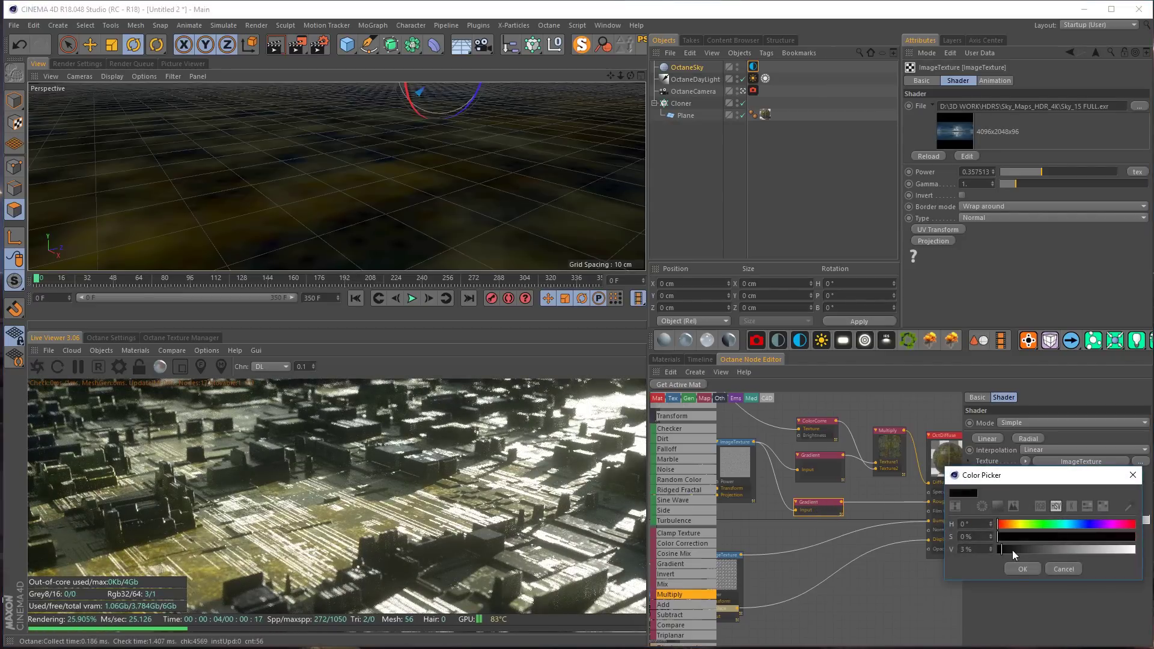
left_click(1032, 567)
Reduce the Cloner's grid count to 3 by 1 by 3
left_click_drag(388, 199, 284, 194, "alt")
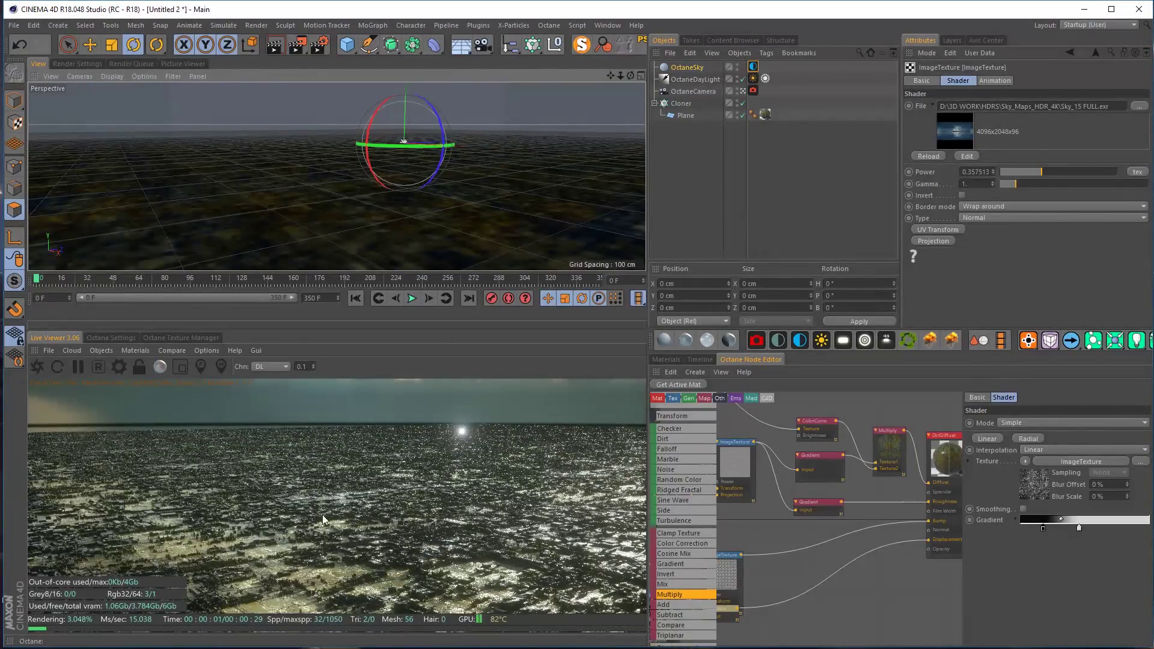
left_click(681, 103)
double_click(956, 159)
type("3")
key("Return")
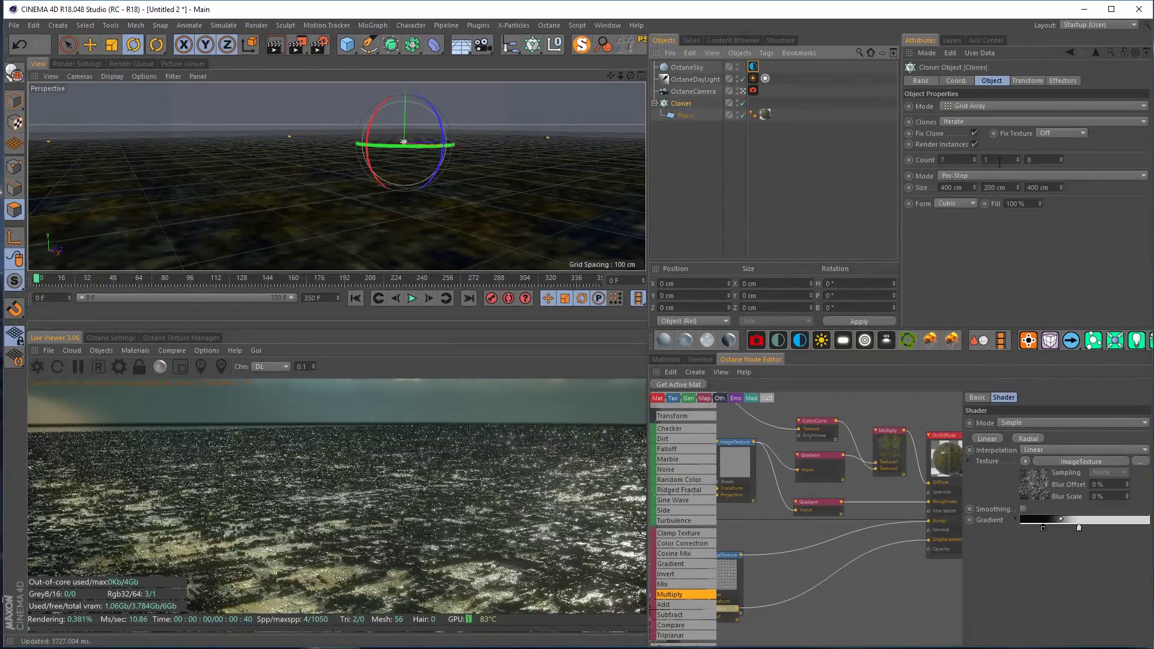
double_click(1040, 160)
type("3")
key("Return")
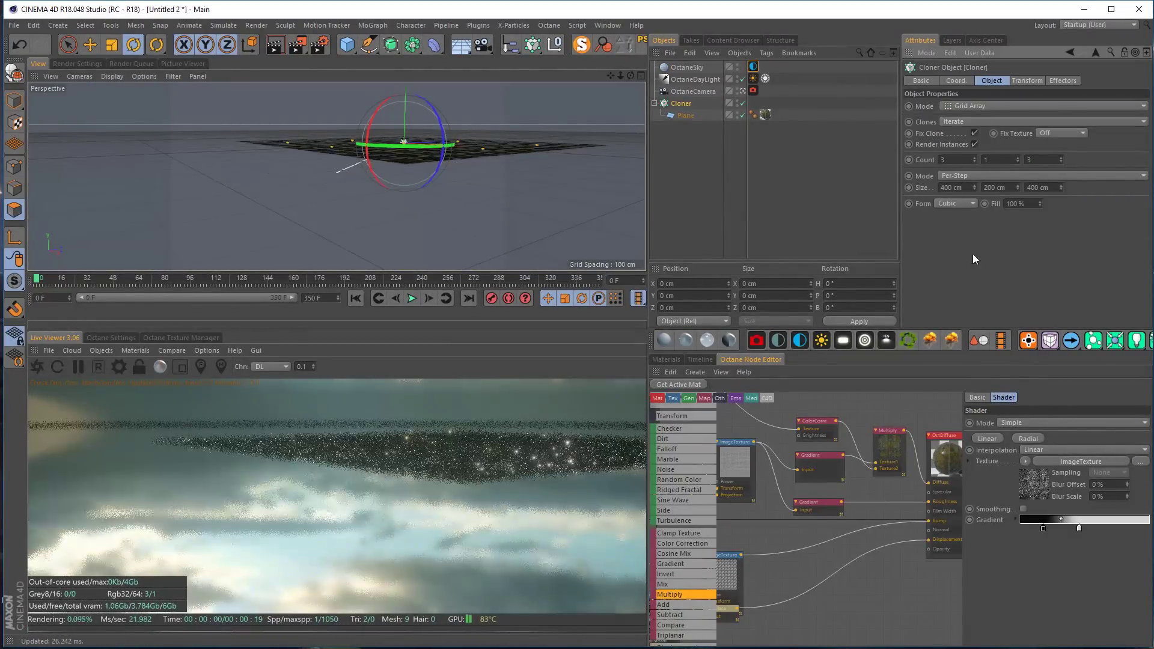
Add a 200 cm cube at the centre of the cloned planes and copy the Plane's material tag onto it
right_click_drag(414, 136, 456, 126, "alt")
middle_click_drag(427, 146, 390, 142, "alt")
left_click_drag(387, 178, 389, 185, "alt")
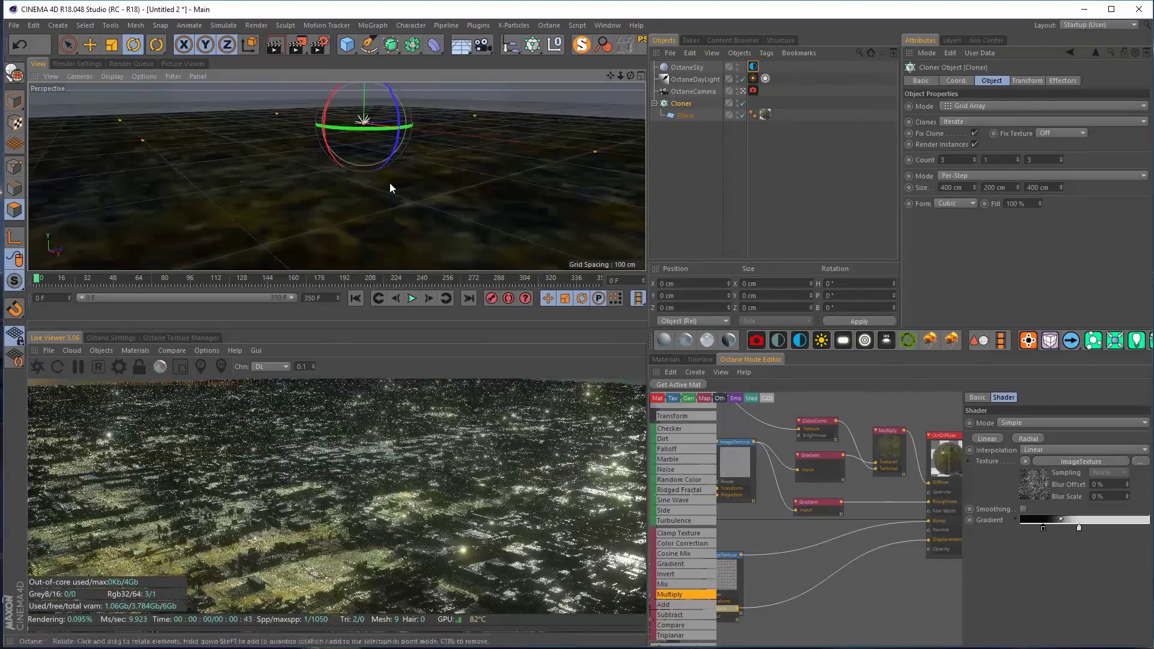
left_click(347, 45)
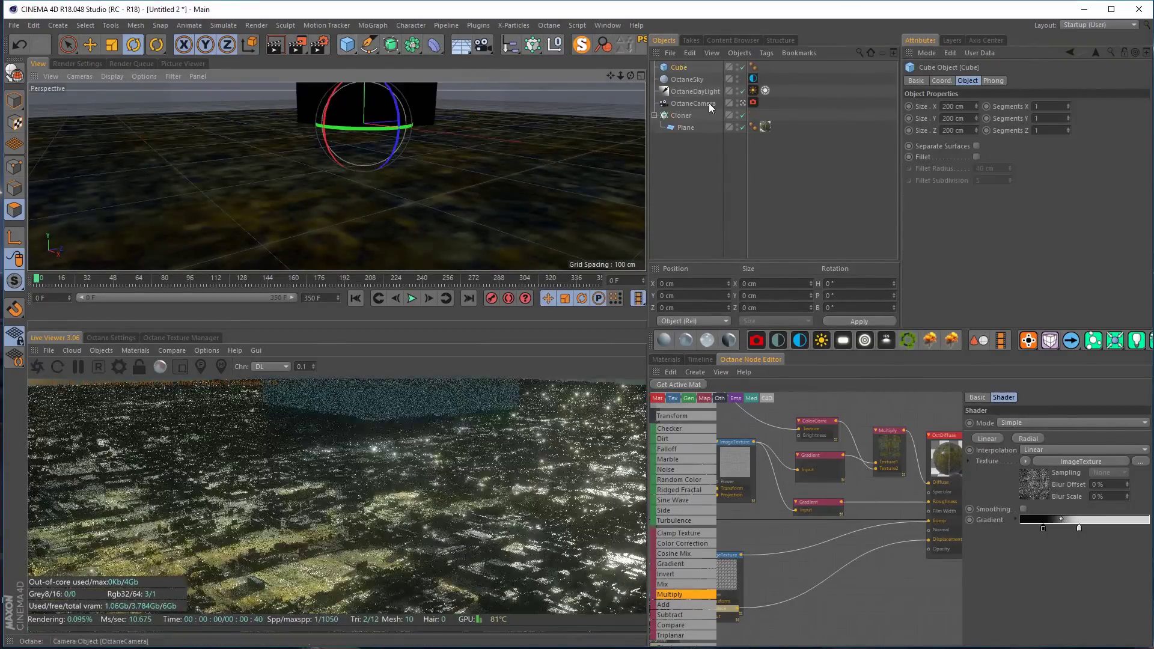
middle_click_drag(433, 164, 428, 226, "alt")
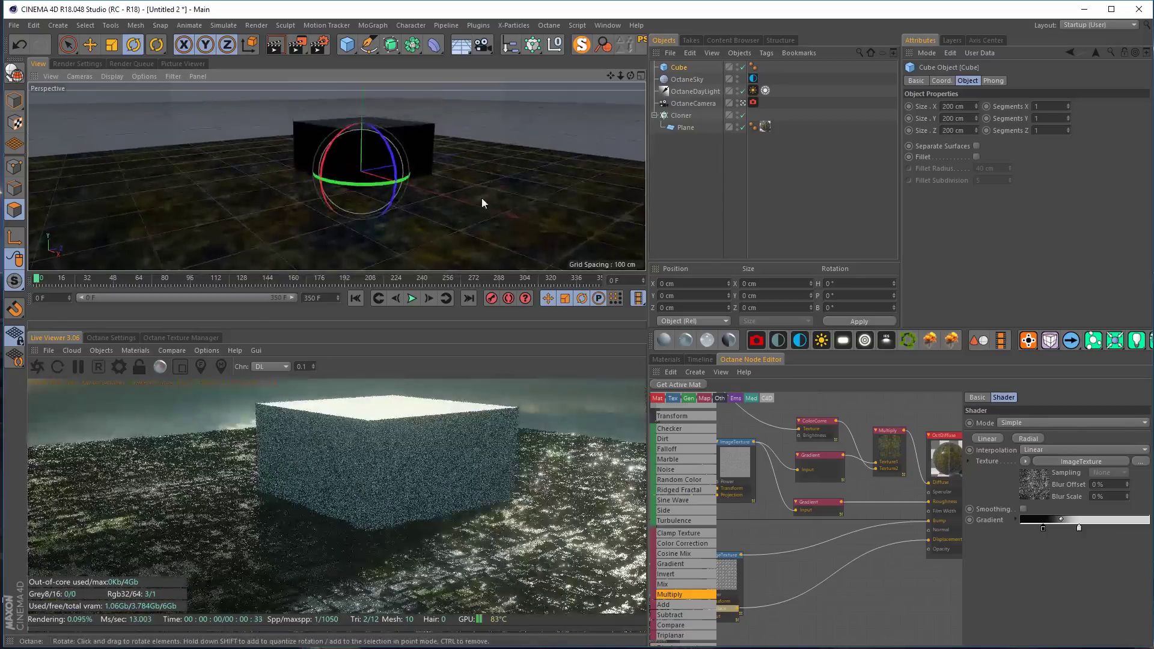
left_click_drag(775, 69, 775, 69, "ctrl")
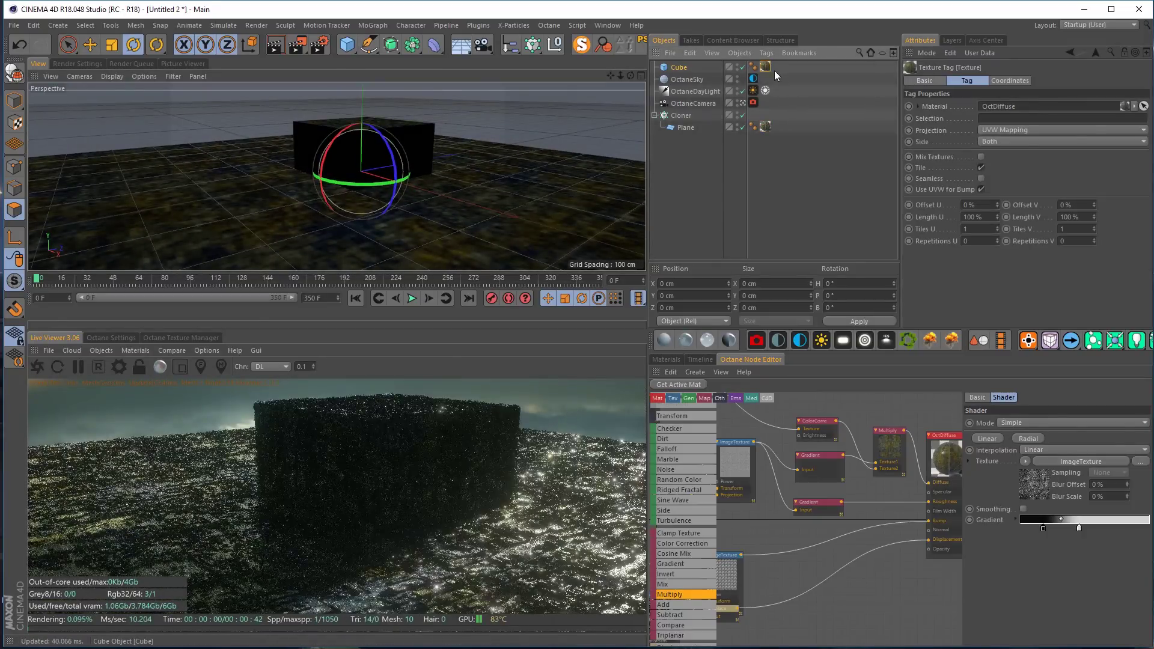
left_click_drag(369, 136, 388, 185, "alt")
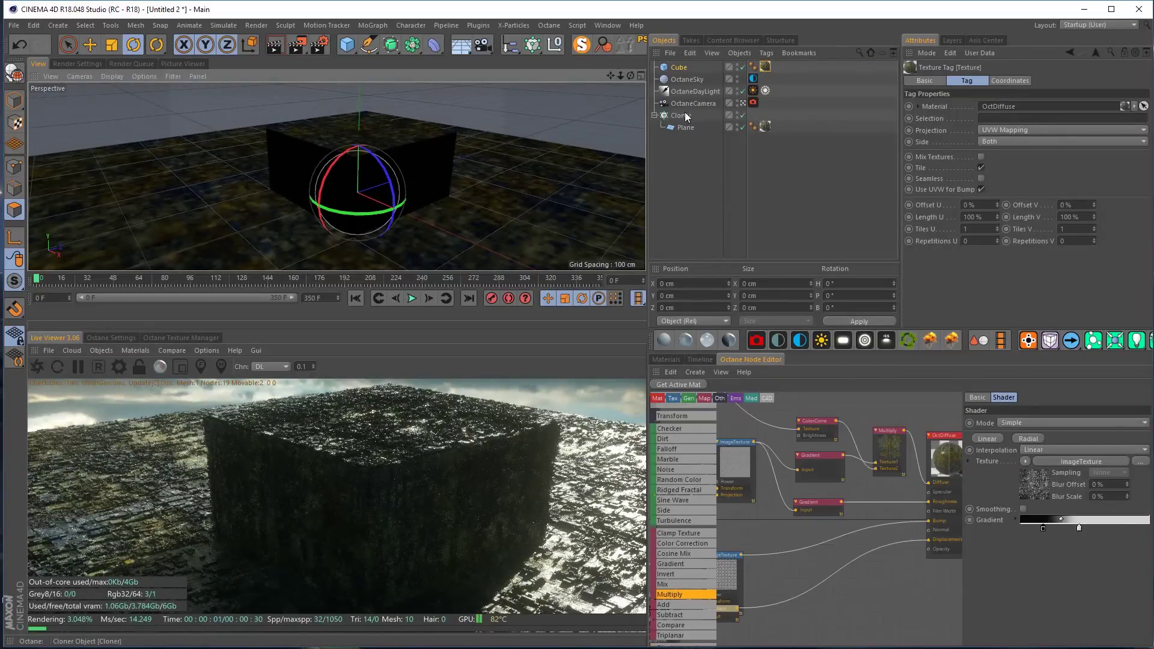
Rotate the OctaneDayLight so the sun lights one side of the cube and leaves the adjacent side in shadow
left_click(686, 91)
left_click_drag(407, 158, 412, 189)
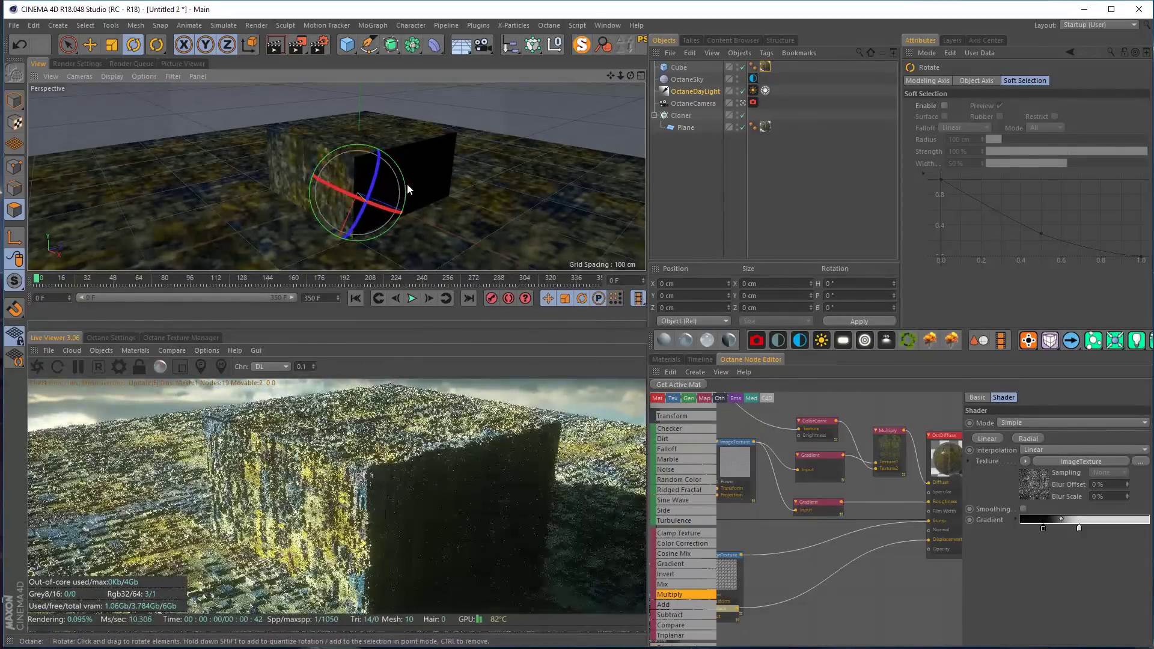
right_click_drag(292, 193, 309, 186, "alt")
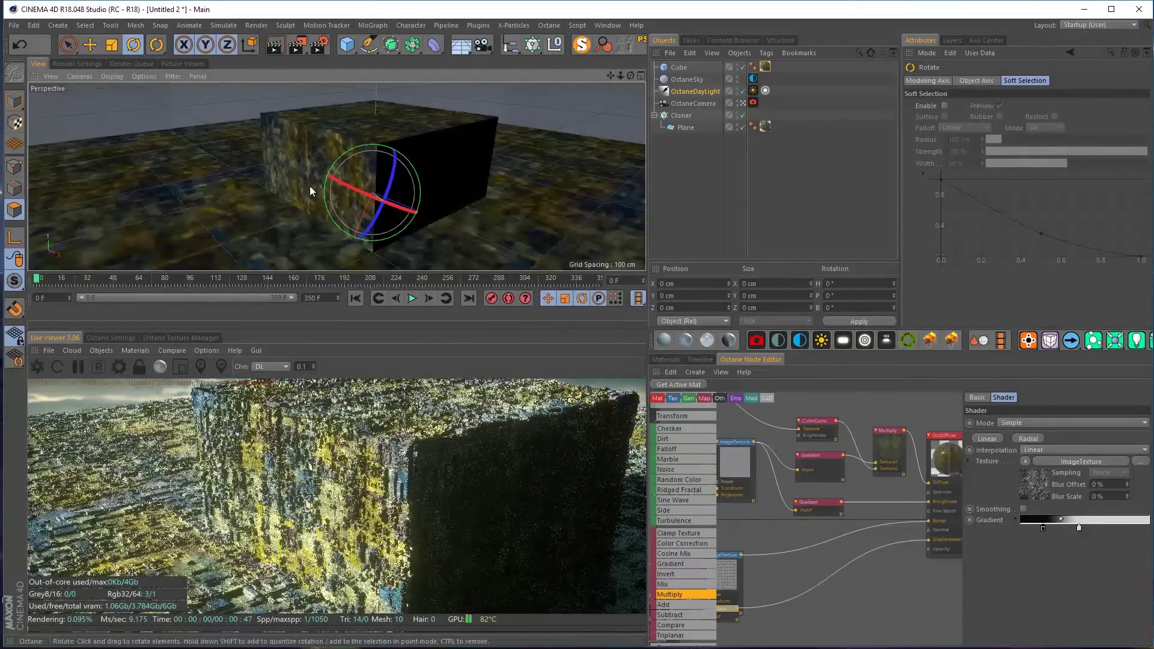
middle_click_drag(371, 177, 345, 198, "alt")
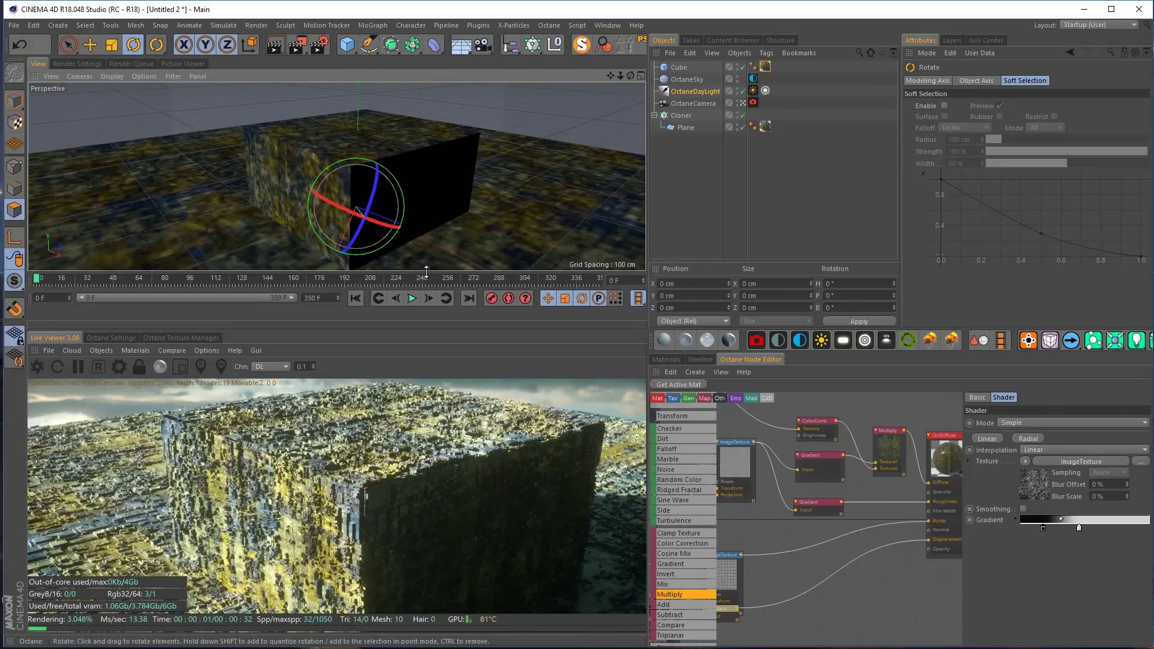
Shrink the perspective viewport and timeline area to enlarge the Live Viewer, and frame the cube more closely
left_click_drag(427, 271, 430, 228)
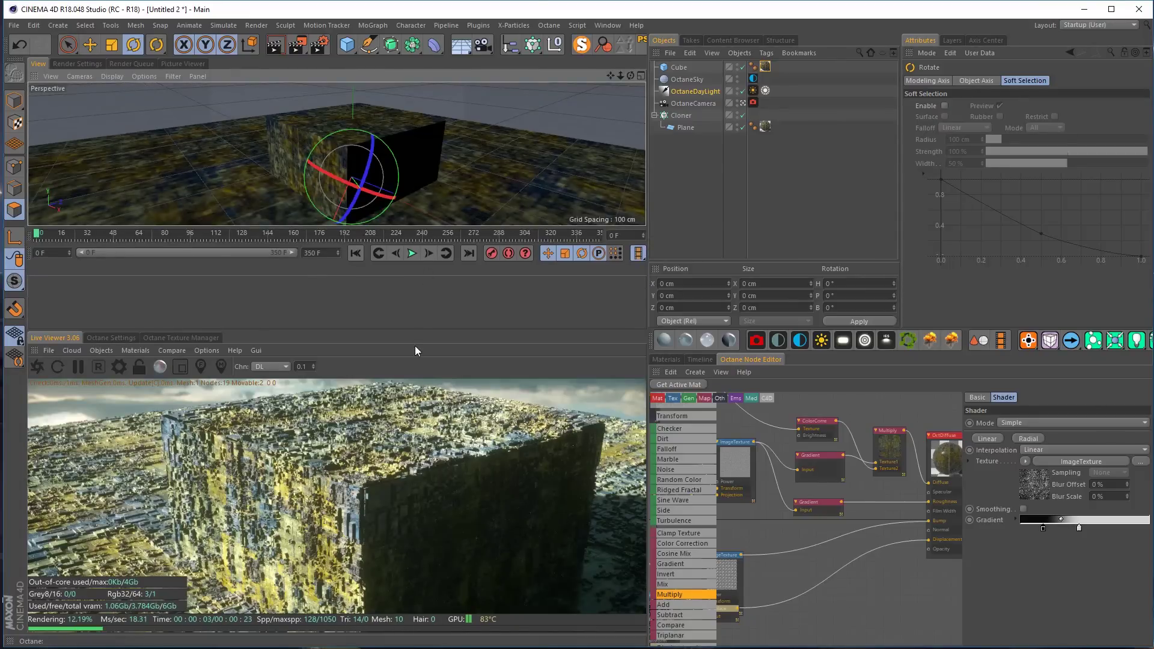
left_click_drag(423, 330, 424, 268)
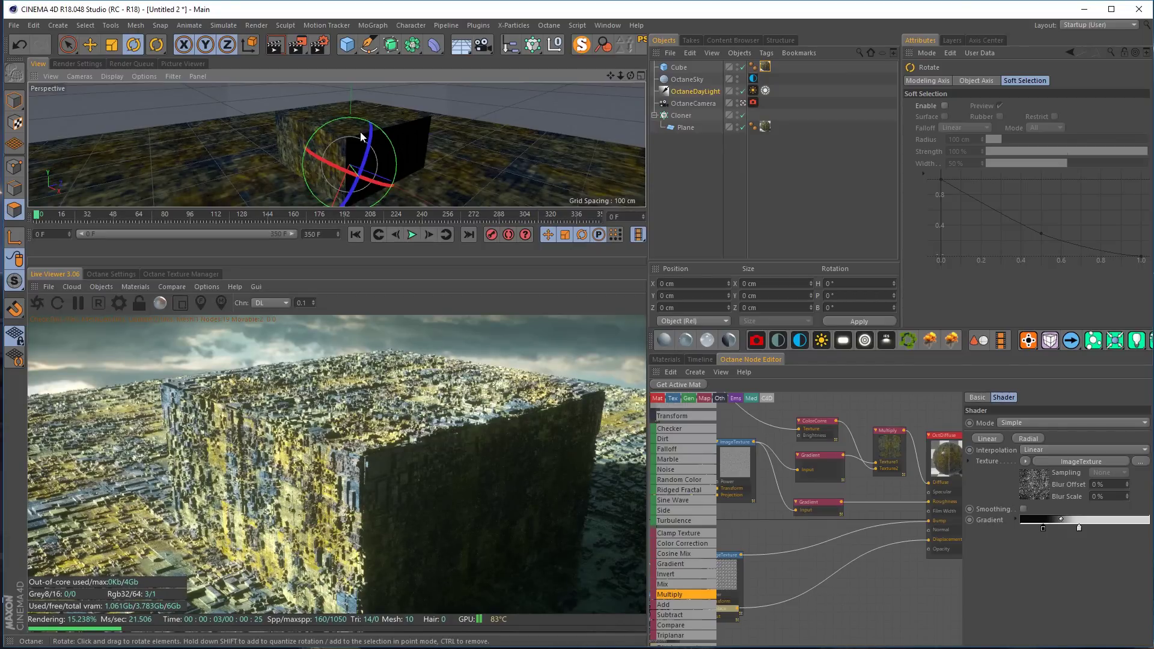
mouse_move(360, 131)
left_mouse_down()
mouse_move(377, 135)
mouse_move(344, 138)
mouse_move(355, 136)
left_mouse_up()
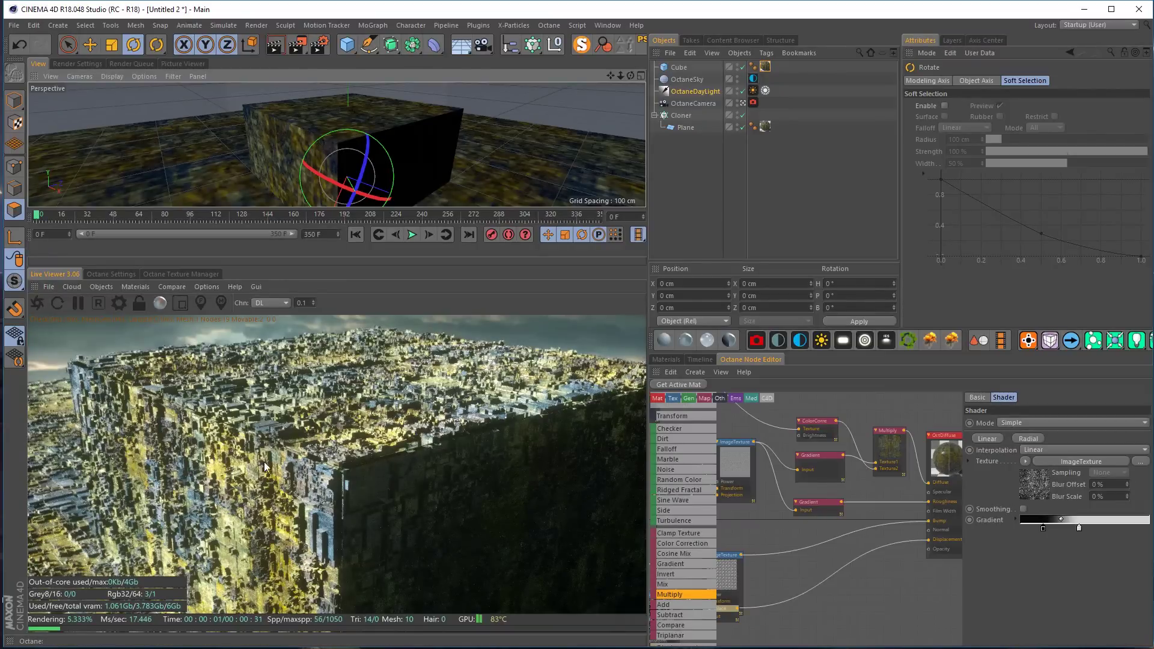
Pull the OctaneCamera far back and raise its focal length to 262.1 mm, framing the cube's front corner closely
left_click(691, 103)
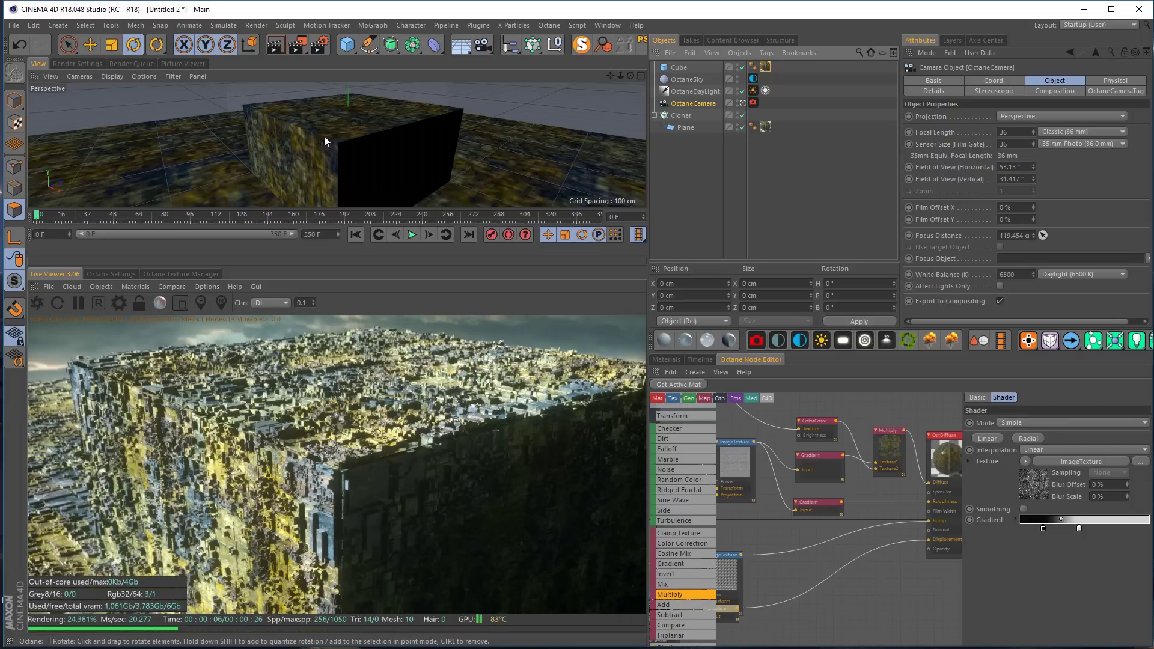
right_click_drag(344, 139, 320, 207, "alt")
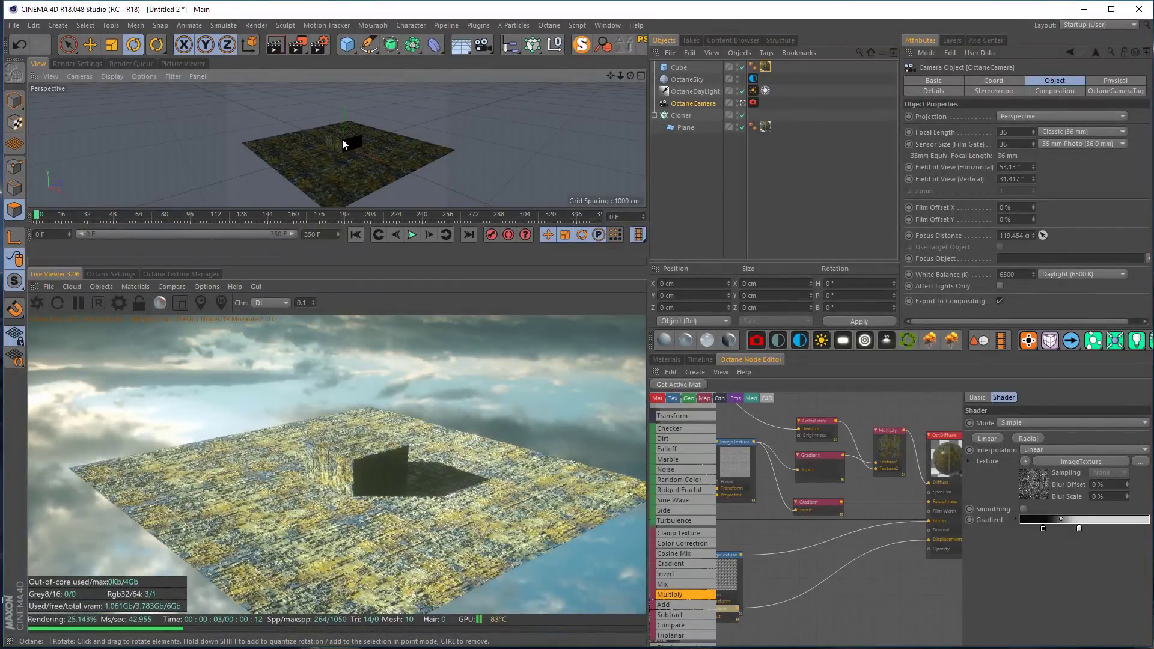
right_click_drag(342, 139, 494, 107, "alt")
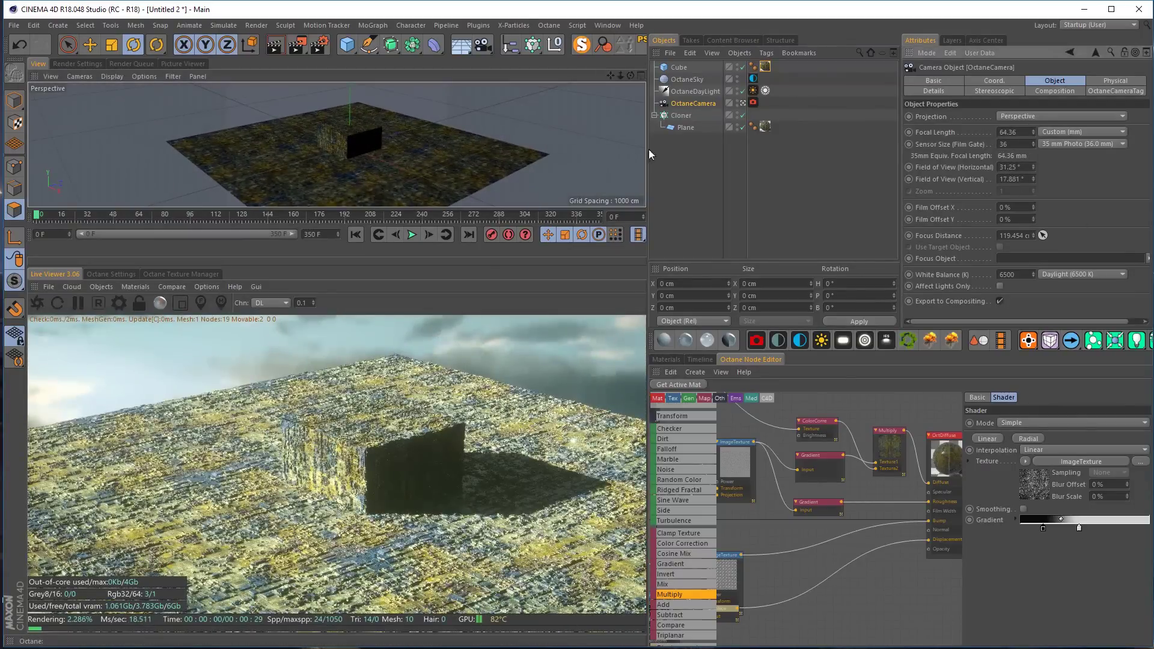
right_click_drag(370, 129, 569, 91, "alt")
middle_click_drag(450, 122, 396, 128, "alt")
left_click_drag(396, 126, 332, 119, "alt")
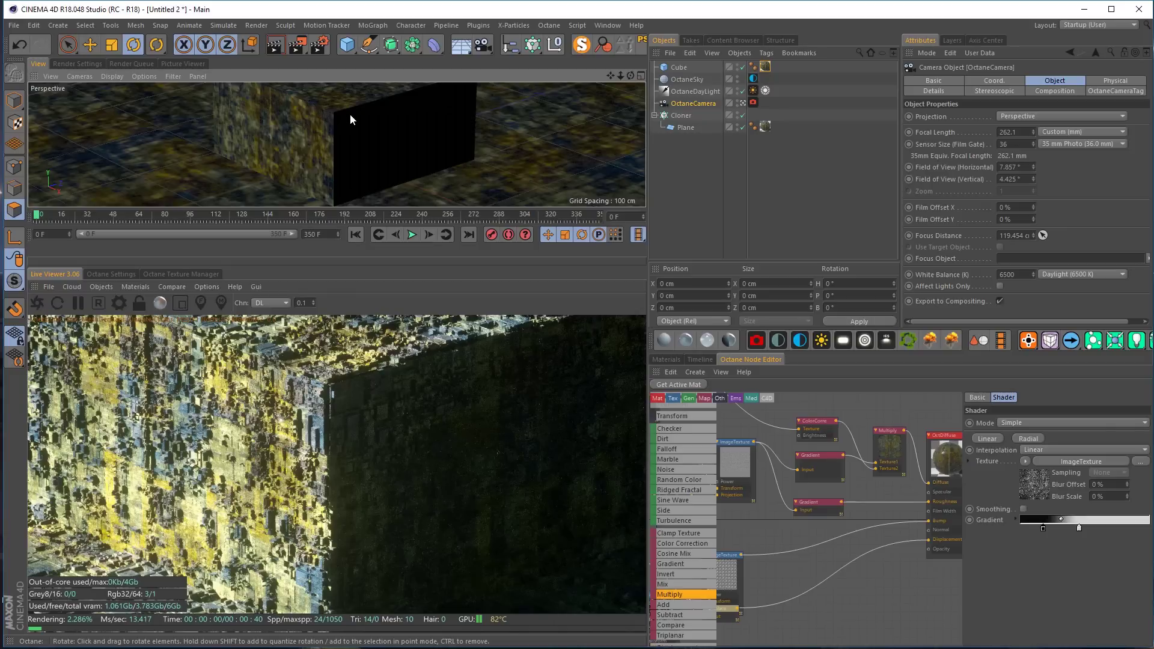
left_click_drag(356, 113, 365, 409, "alt")
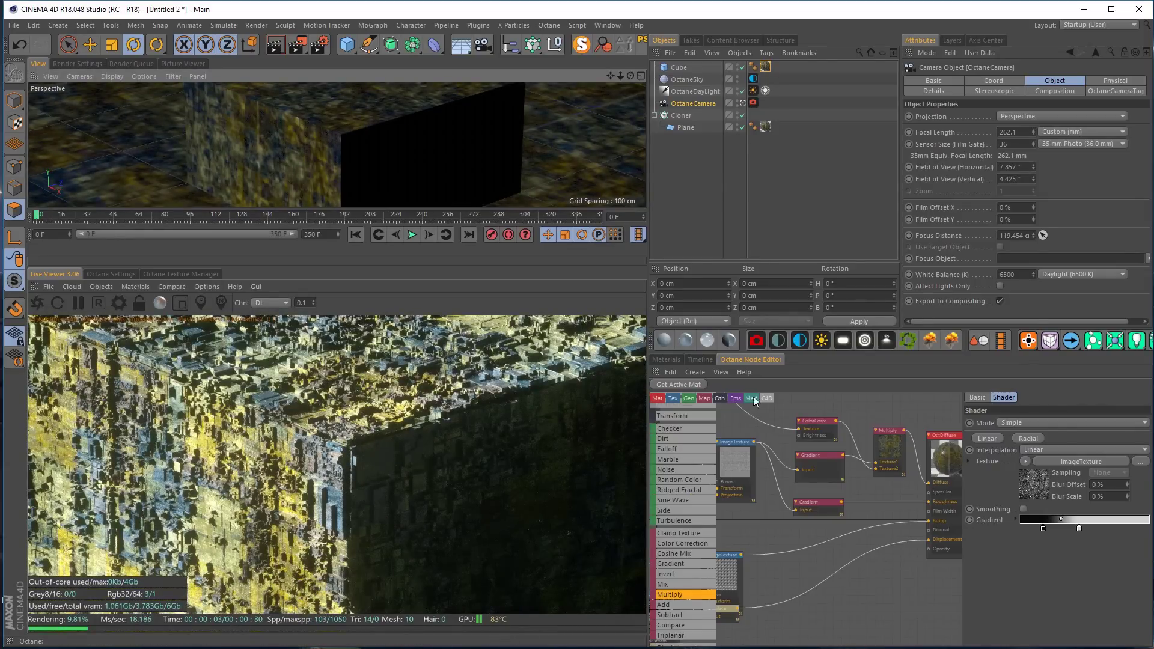
Move the Displacement node and its Image Texture clear below the bump Image Texture, and try adjusting the displacement amount
middle_click_drag(827, 503, 881, 504)
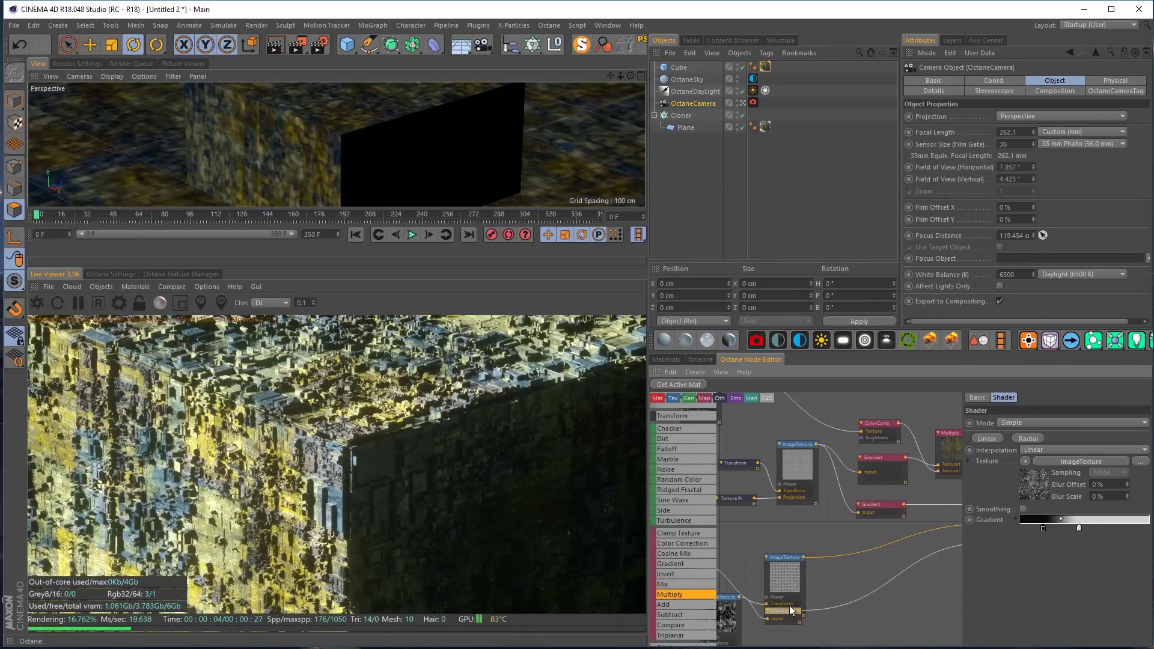
left_click(783, 621)
middle_click_drag(845, 621, 865, 510)
left_click_drag(809, 504, 835, 555)
left_click_drag(755, 510, 764, 577)
left_click(839, 551)
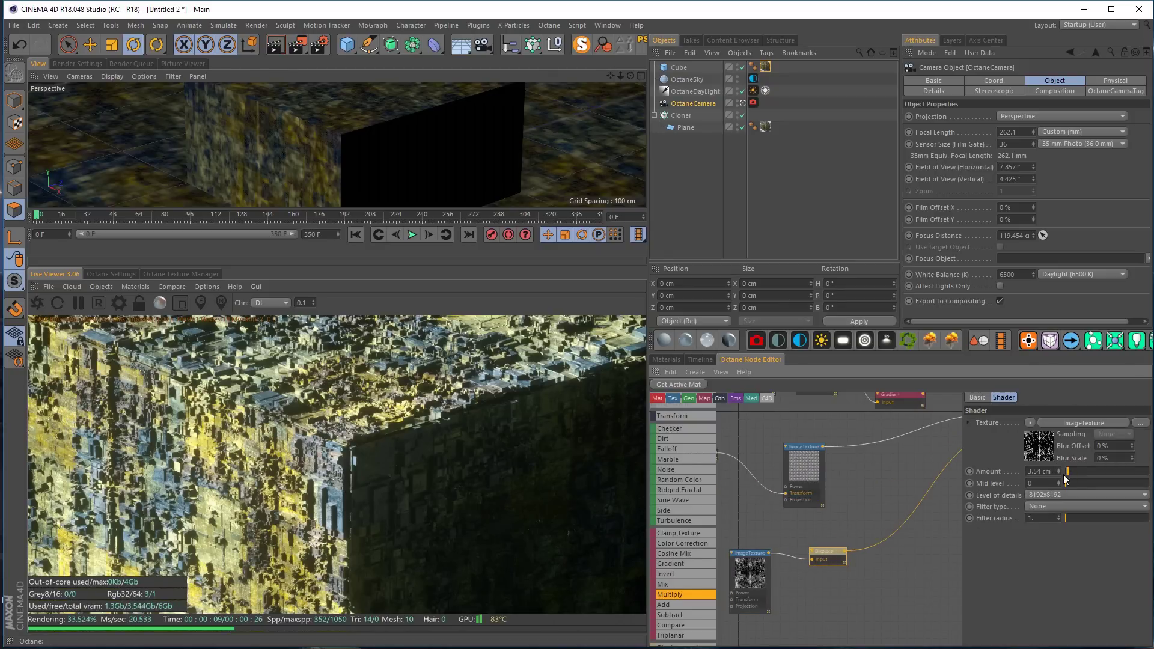
mouse_move(1063, 482)
left_mouse_down()
mouse_move(1094, 485)
mouse_move(1043, 481)
left_mouse_up()
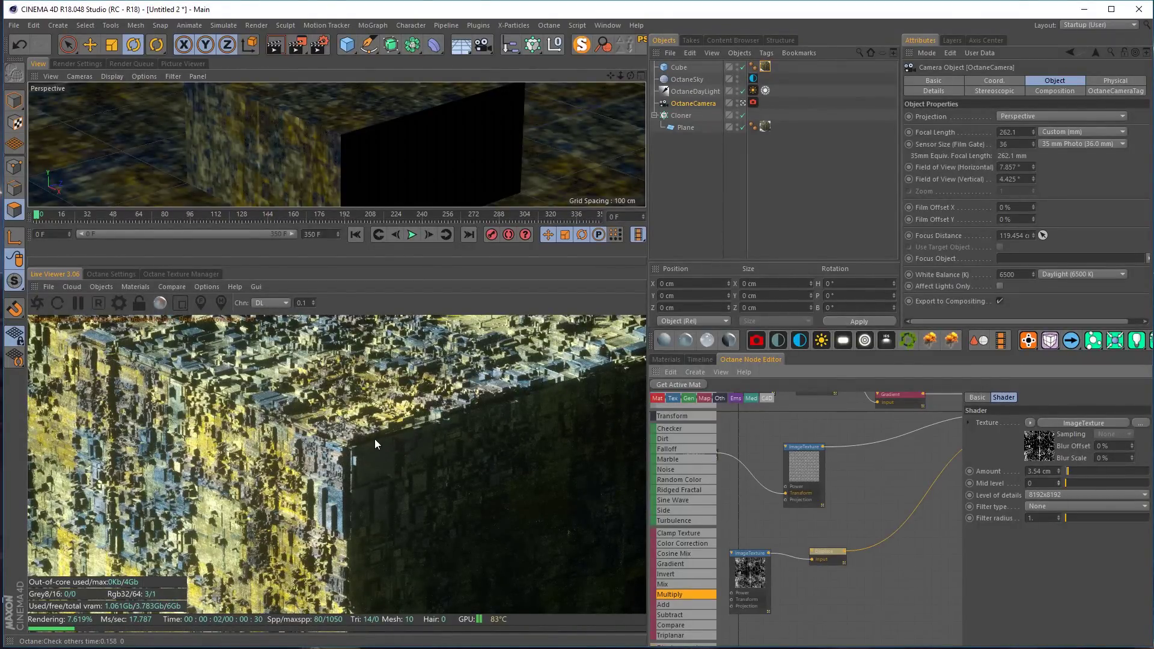
Raise the displacement mid level to about 0.21 and frame the cube's front corner slightly closer
left_click_drag(1073, 484, 1084, 484)
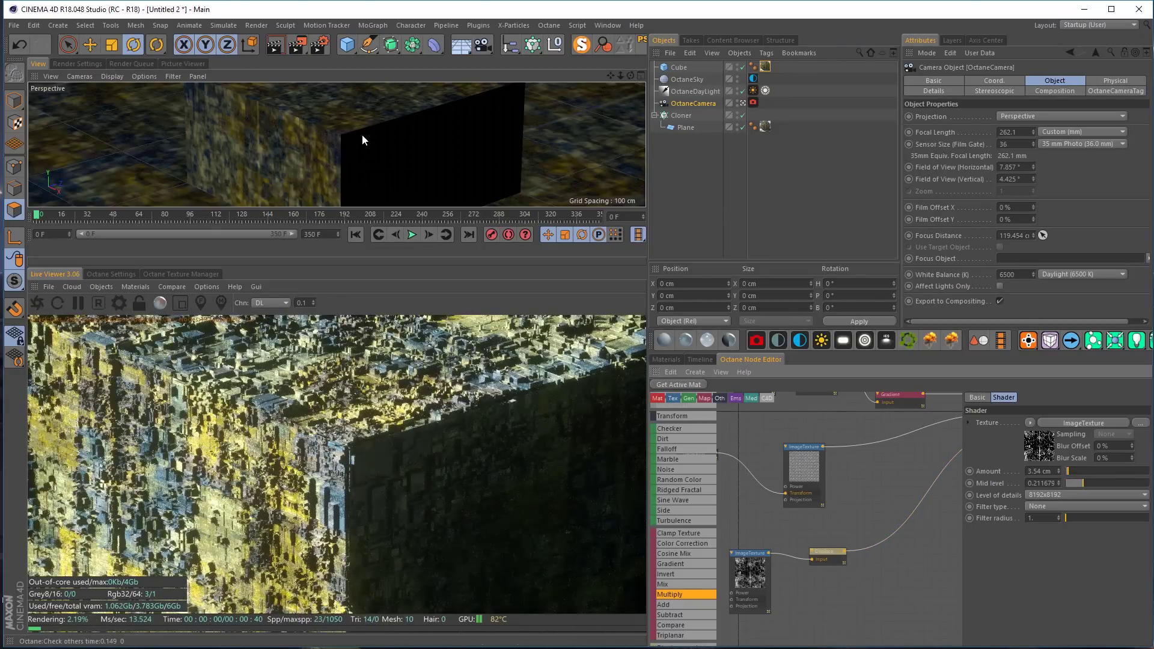
left_click_drag(344, 126, 441, 94, "alt")
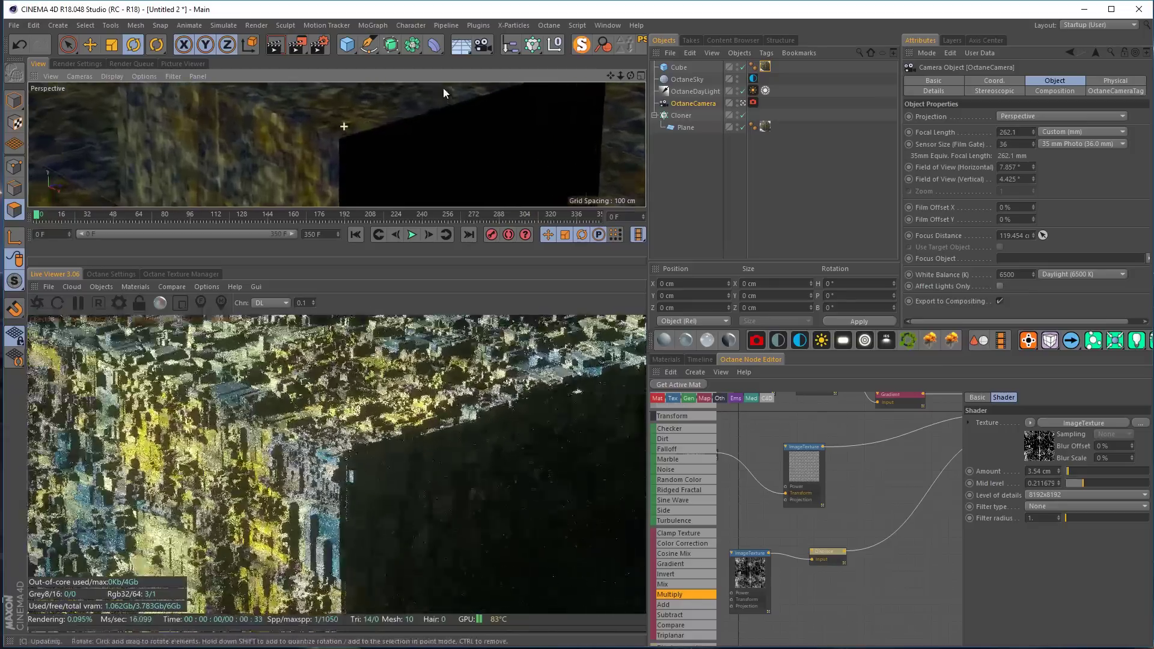
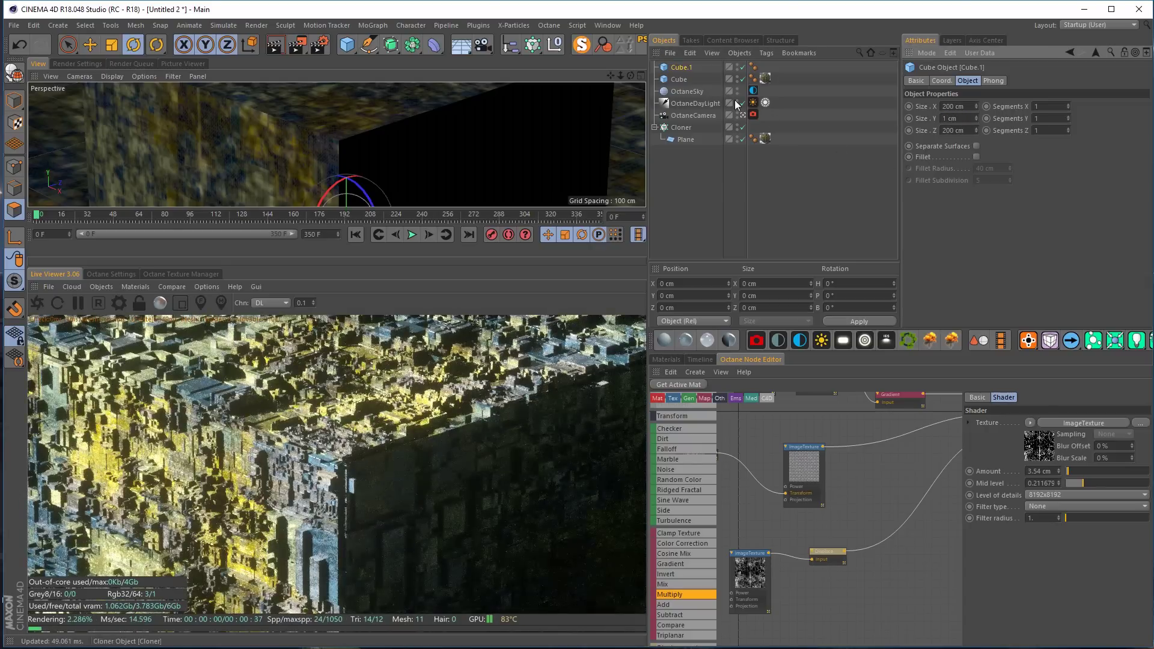
Add a flat 200 by 200 cm cube, move it up onto the greebled cube's top, and set its Y size to 5 cm
key("e")
left_click_drag(346, 163, 350, 129)
left_click(681, 68)
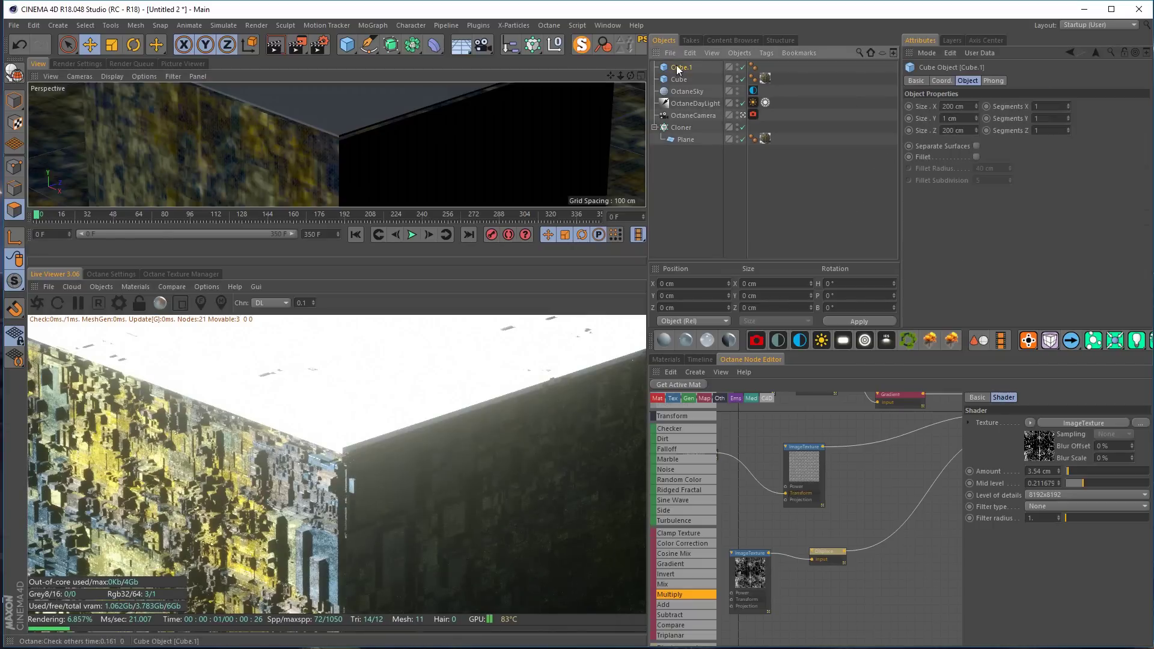
double_click(950, 119)
type("5")
key("Return")
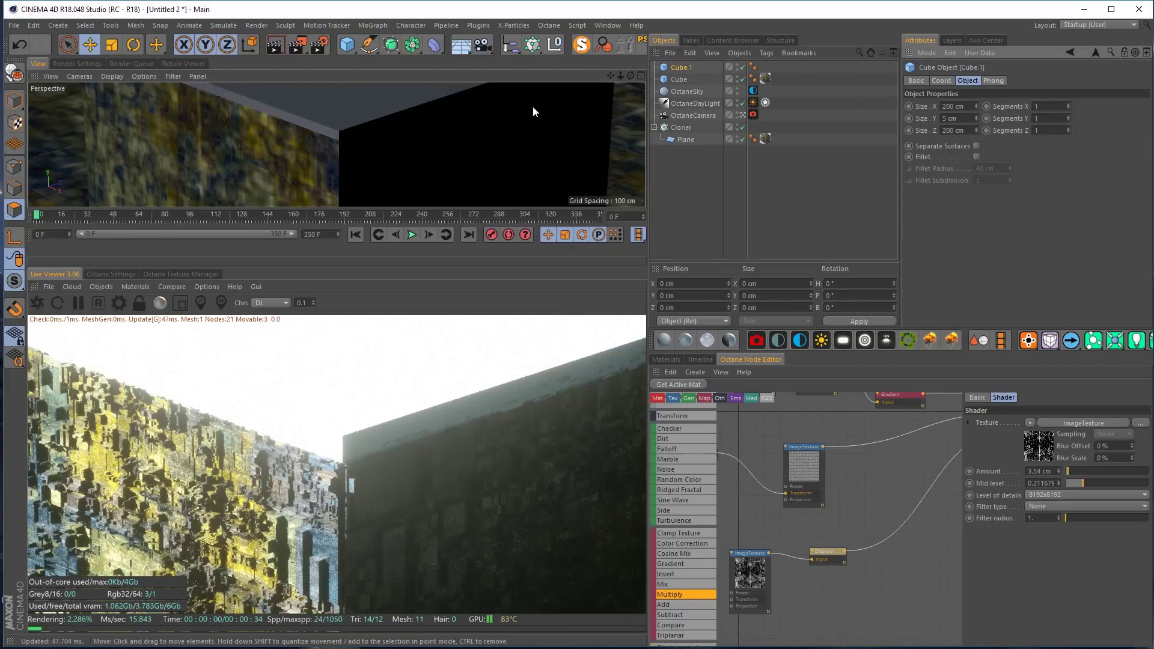
Offset the top slab to -15 cm in X and 15 cm in Z, keeping its original size
left_click_drag(977, 107, 974, 117)
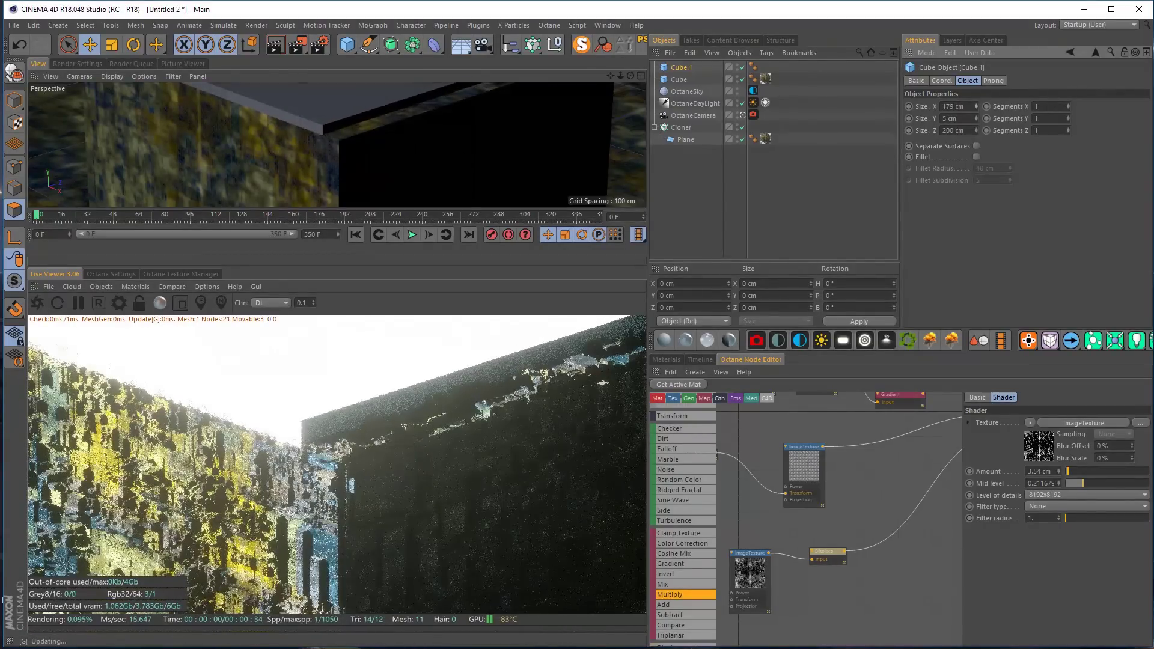
key("ctrl+z")
left_click(943, 80)
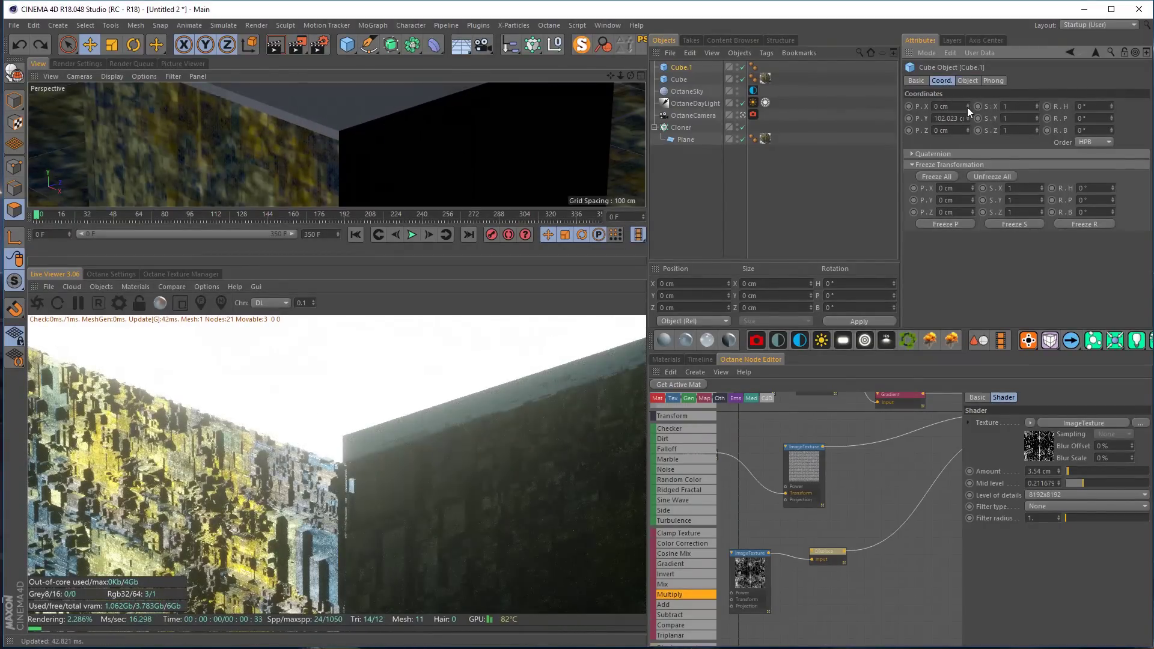
left_click_drag(968, 107, 968, 111)
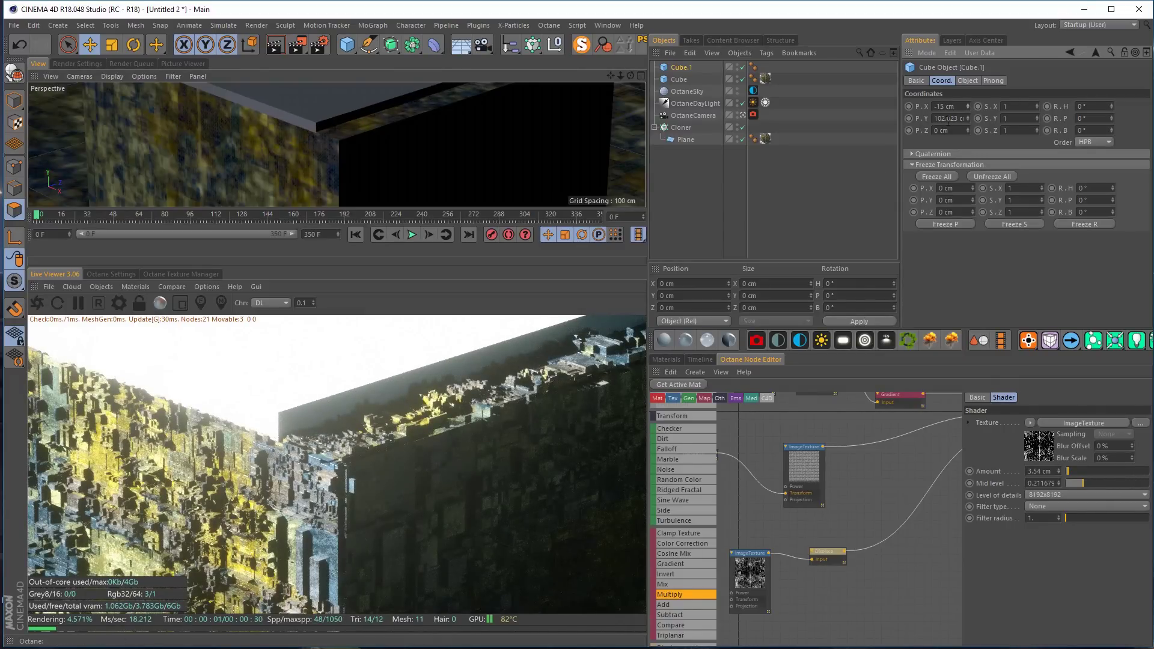
left_click_drag(970, 130, 969, 119)
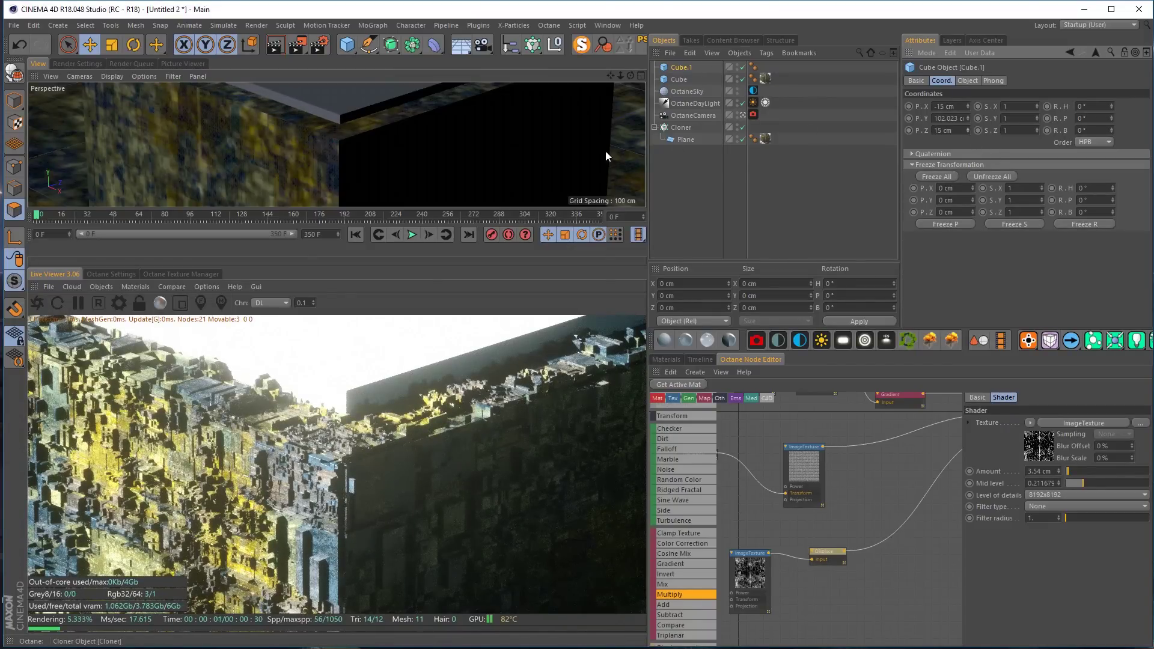
Add another cube sized 5 cm in X and 200 cm in Y and Z as a vertical slab, and enlarge the perspective viewport
left_click(350, 47)
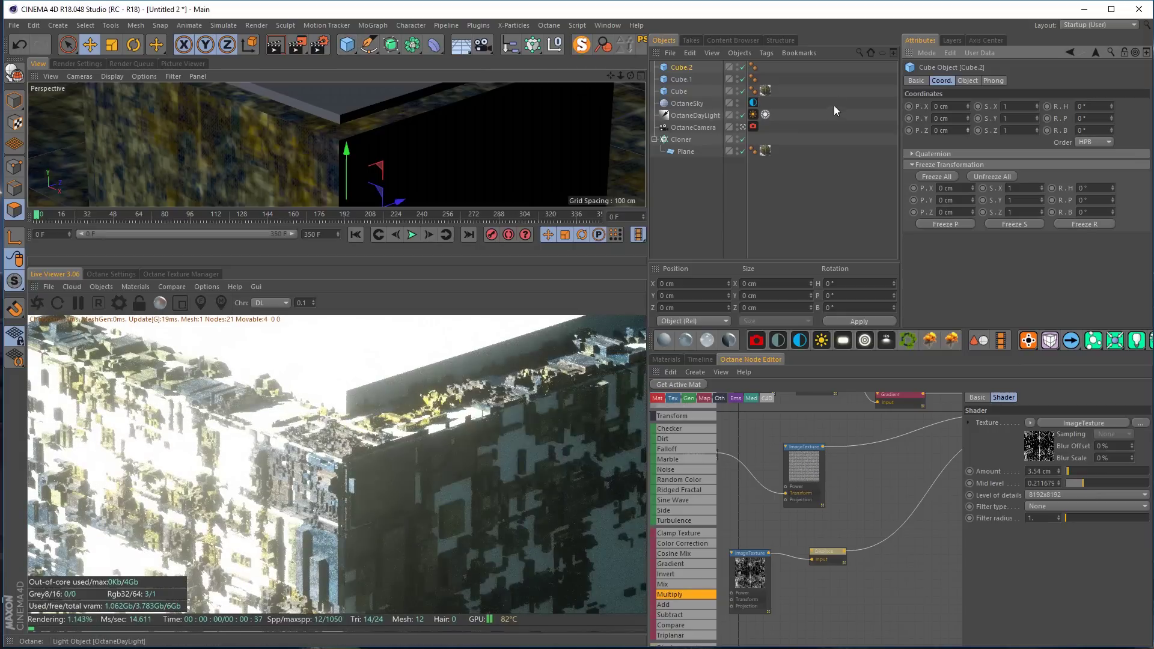
left_click(682, 78)
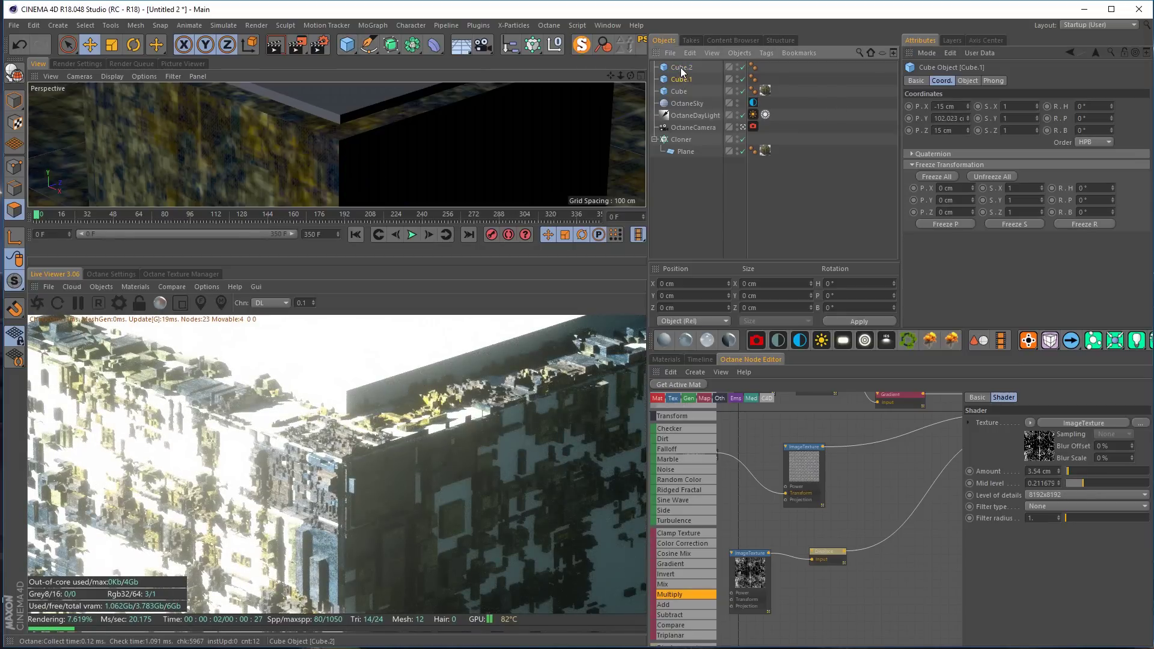
left_click(682, 67)
left_click(682, 79)
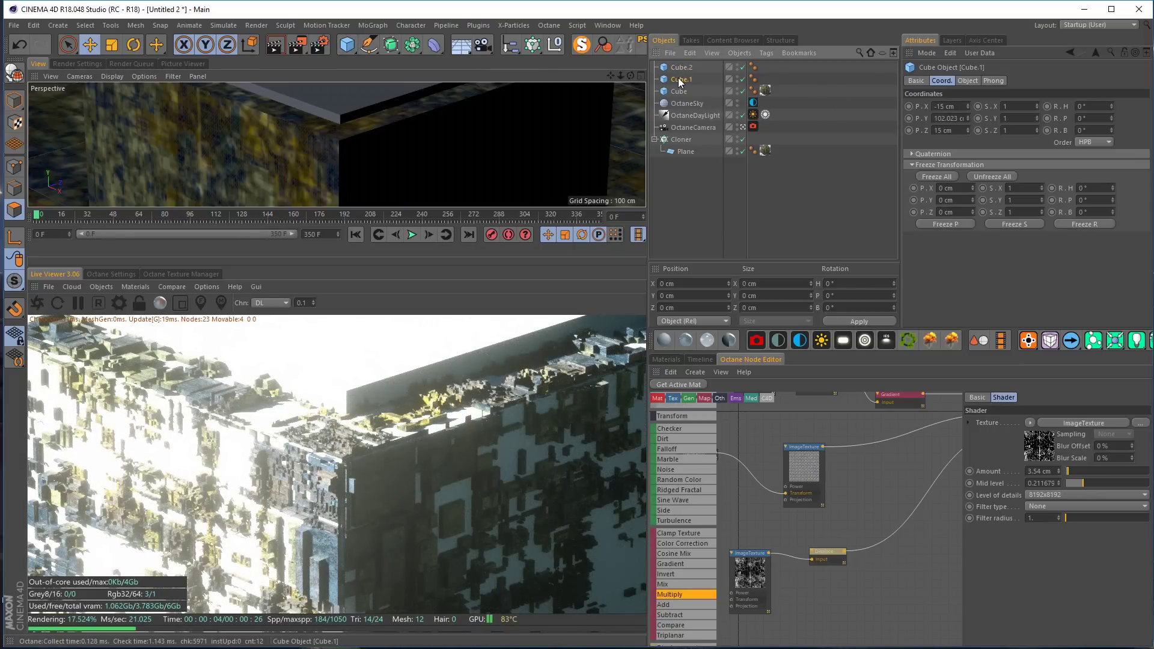
left_click(975, 82)
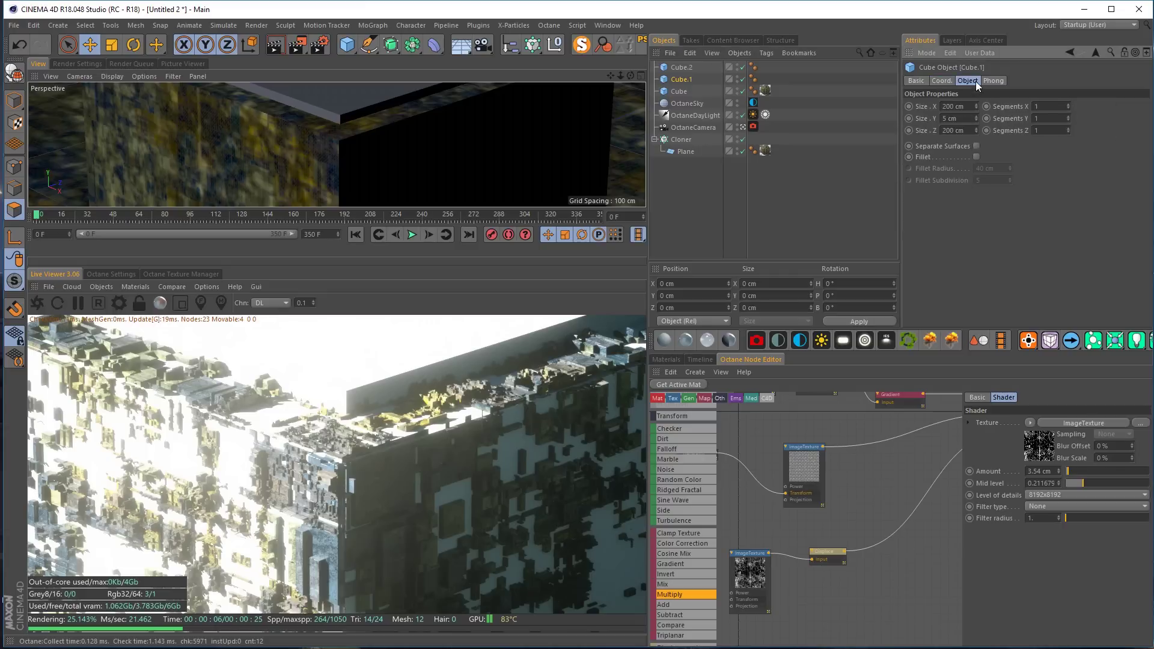
left_click(681, 67)
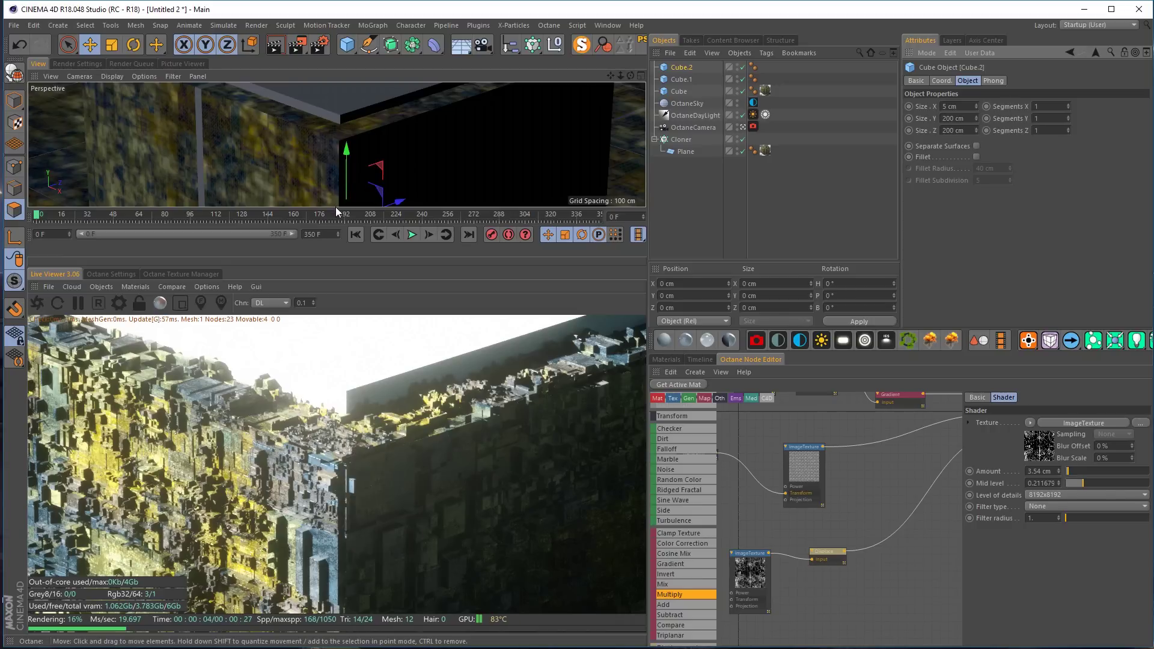
left_click_drag(336, 207, 349, 282)
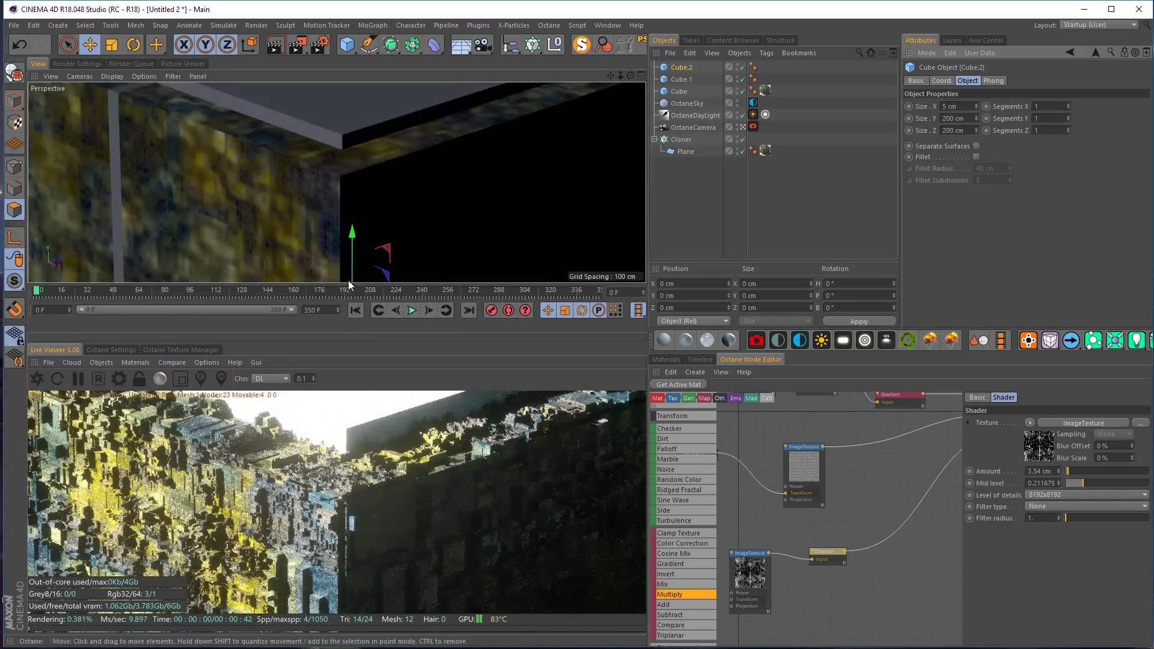
Set the X position of Cube.2 to 101 cm
left_click_drag(967, 106, 968, 53)
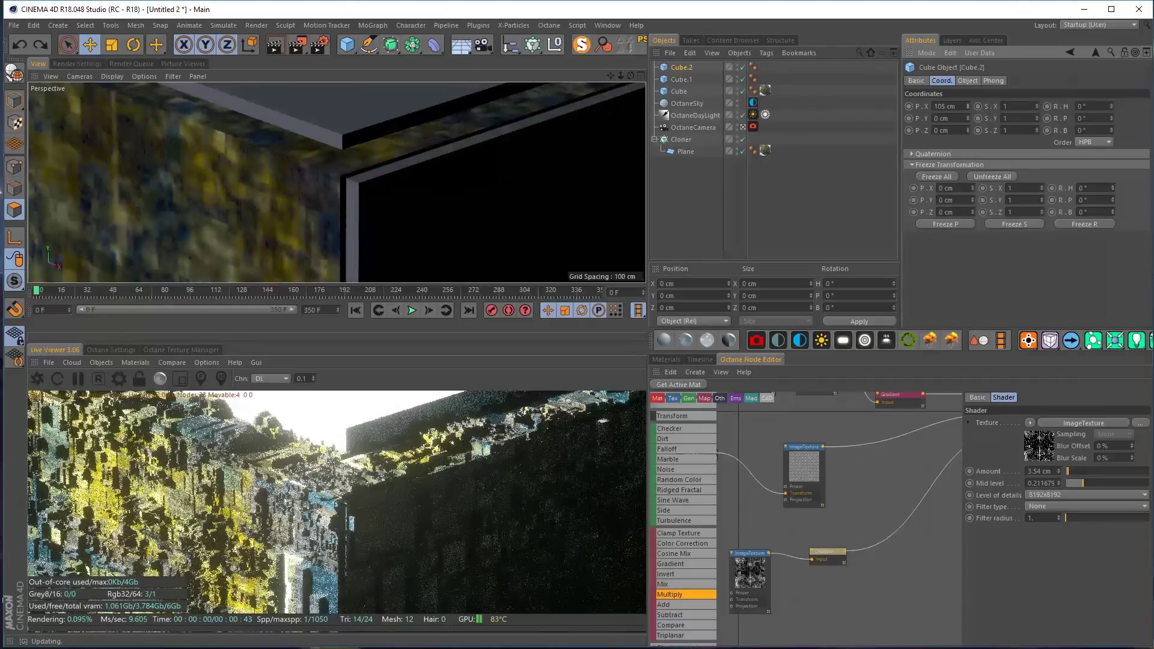
left_click(965, 106)
type("101")
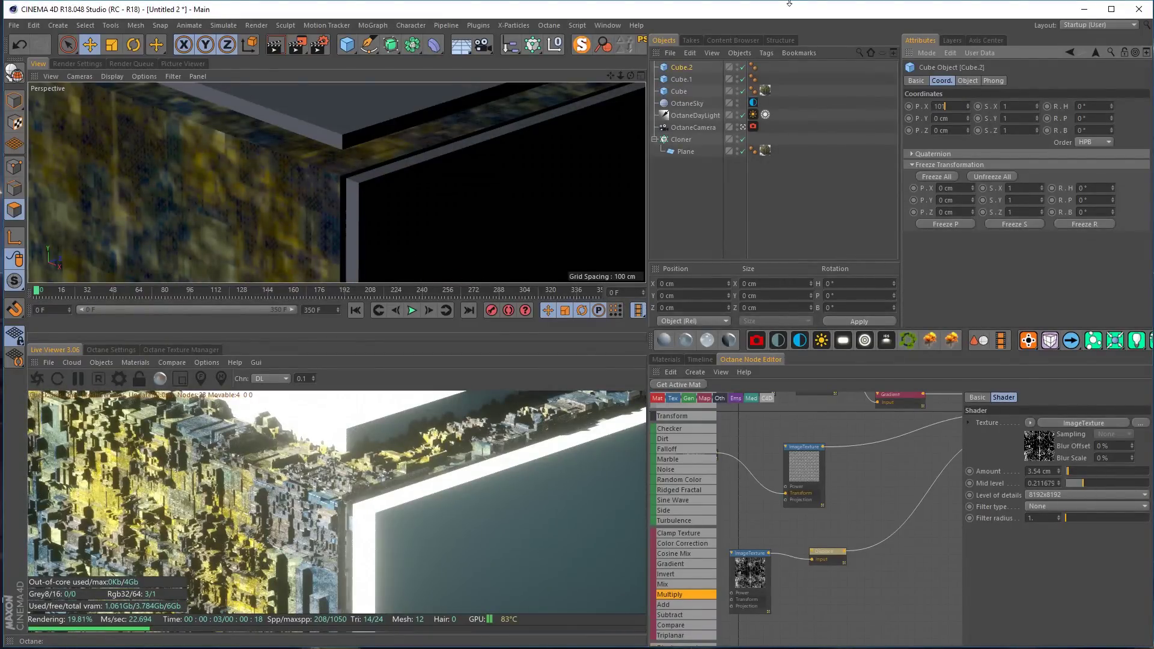
key("Return")
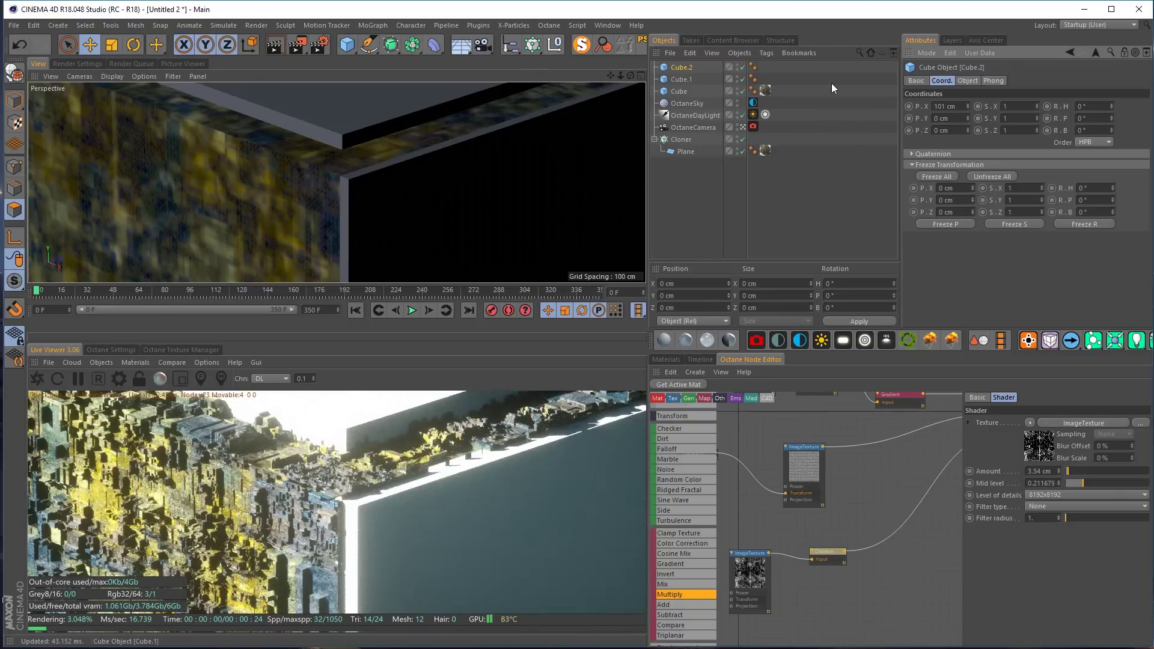
Set the Y position of Cube.1 to 101 cm
left_click(687, 80)
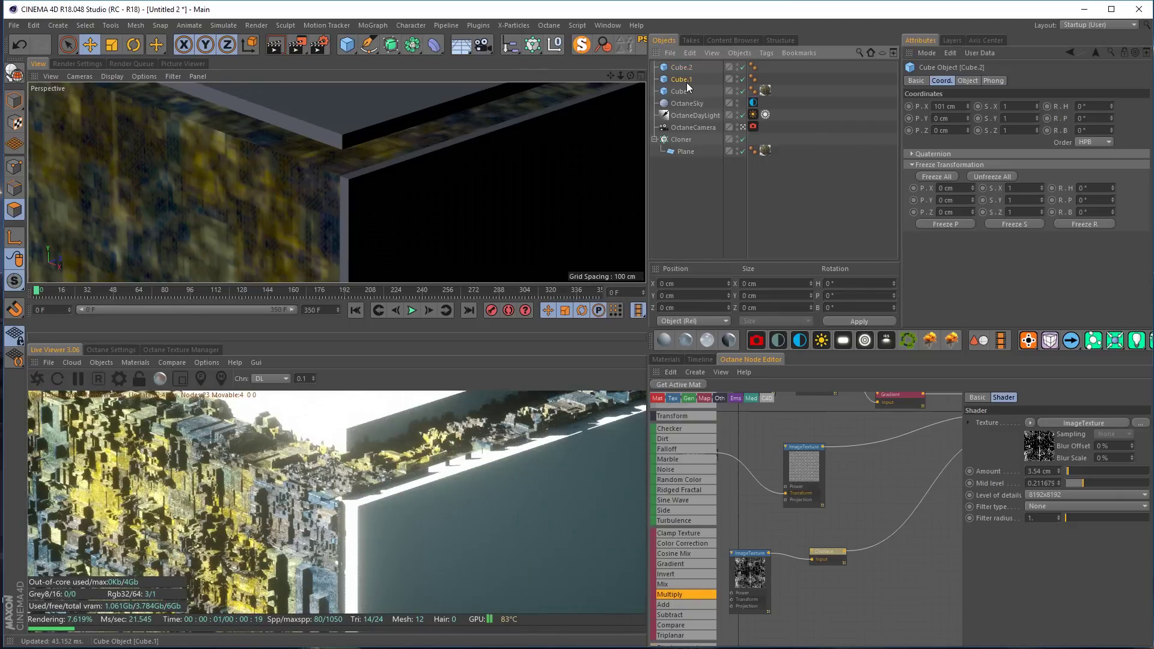
left_click(950, 118)
type("101")
key("Return")
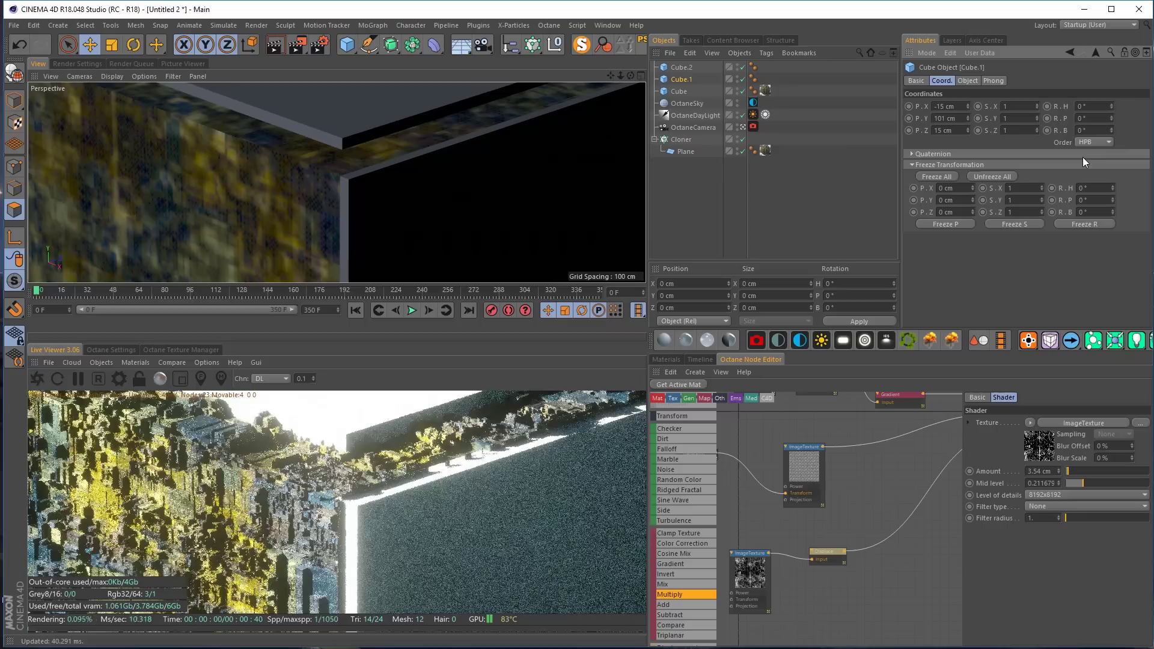
Offset Cube.2 to a Y position of -15 cm and a Z position of 15 cm
left_click(688, 65)
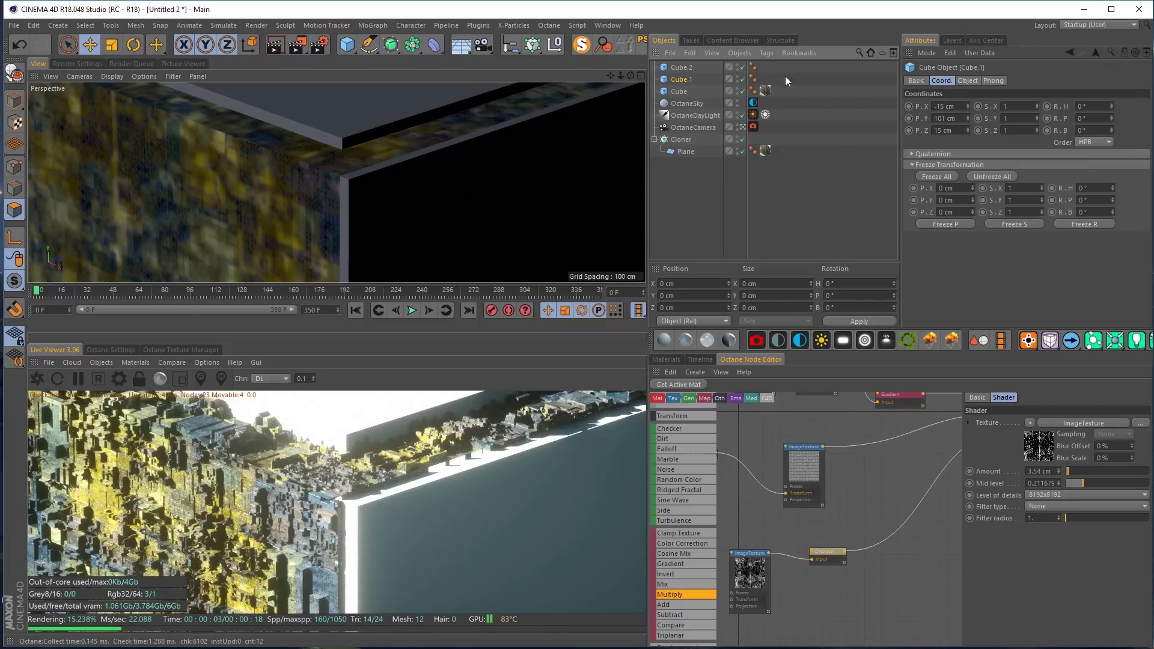
left_click(682, 68)
mouse_move(970, 119)
left_mouse_down()
mouse_move(970, 140)
mouse_move(968, 111)
left_mouse_up()
left_click(968, 115)
left_click(968, 115)
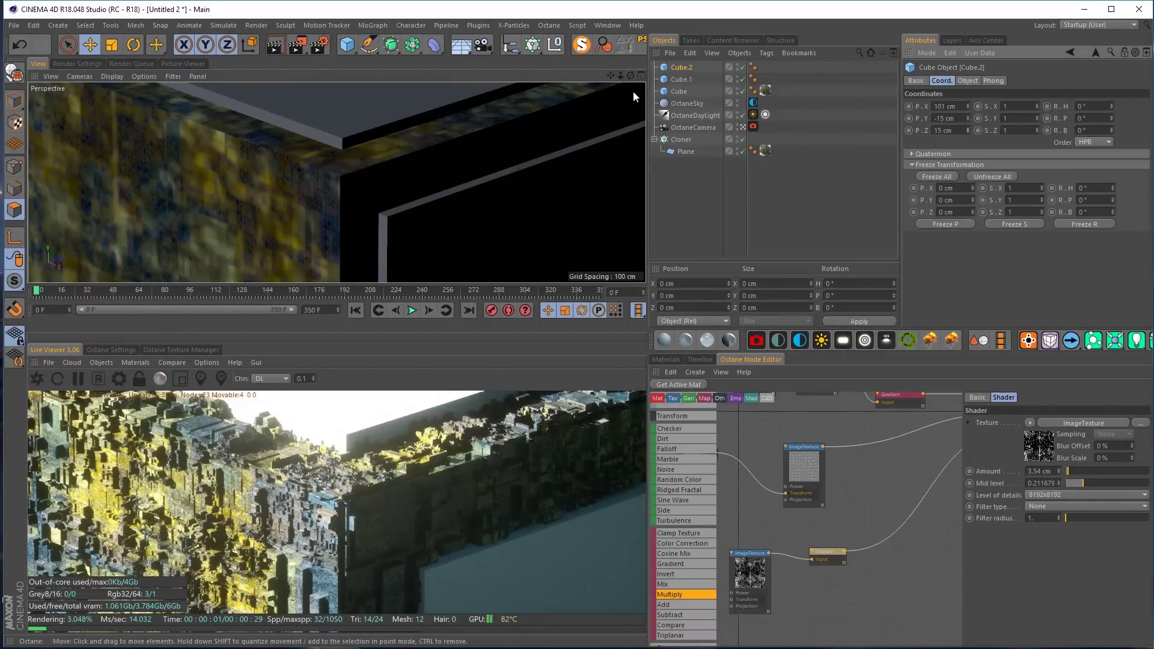
Add another cube to the scene and set its Z size to 5 cm to form a thin panel
left_click(348, 46)
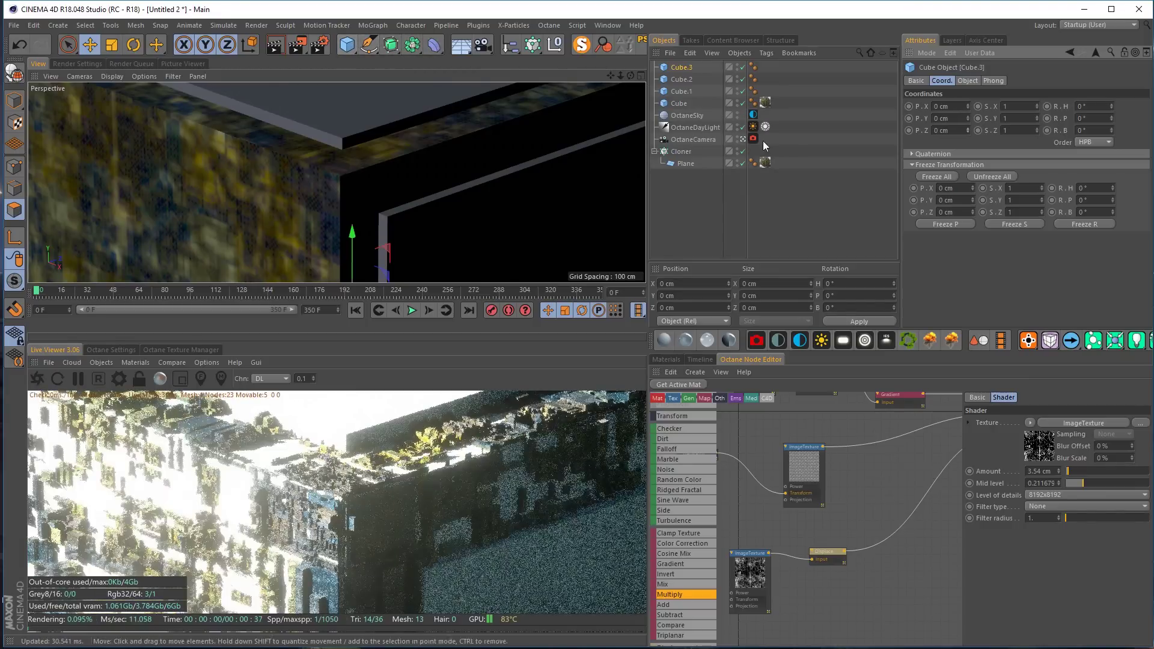
left_click(682, 80)
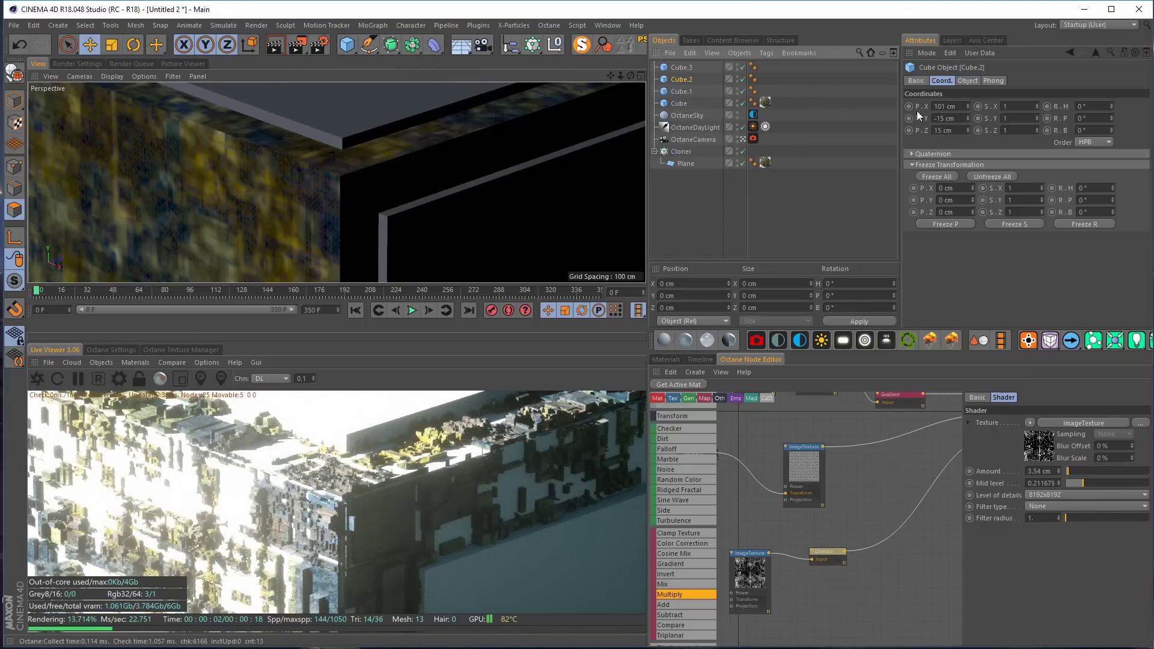
left_click(968, 81)
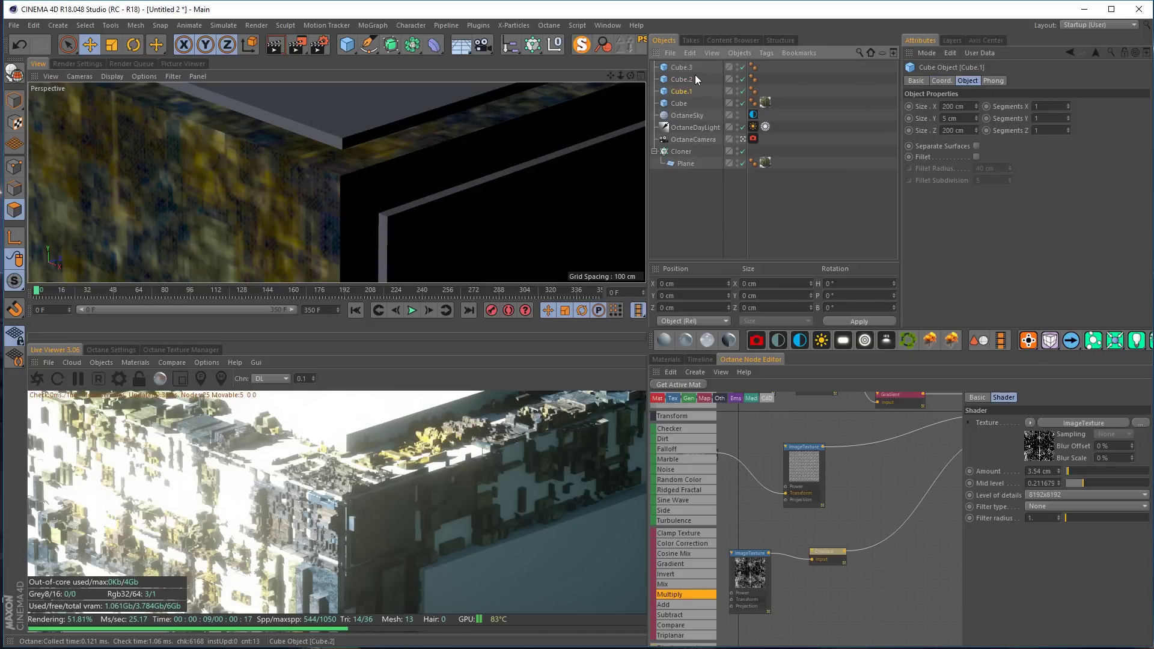
left_click(703, 69)
double_click(956, 131)
type("5")
key("Return")
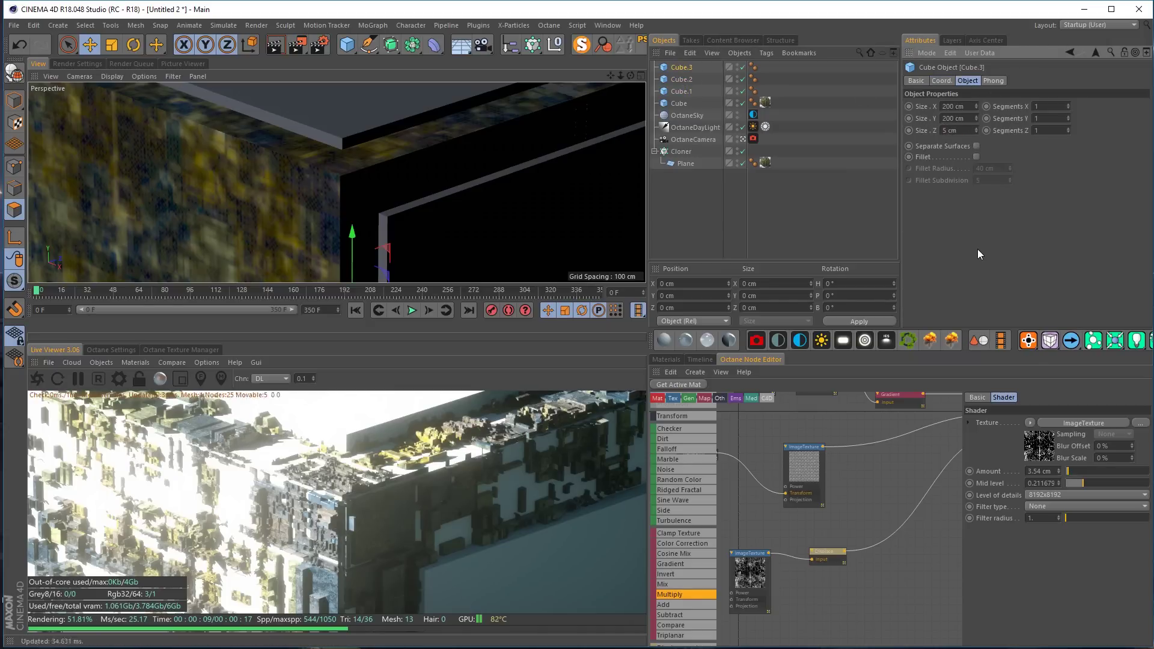
Position Cube.3 at X -15 cm, Y -15 cm and Z -101 cm
left_click(942, 81)
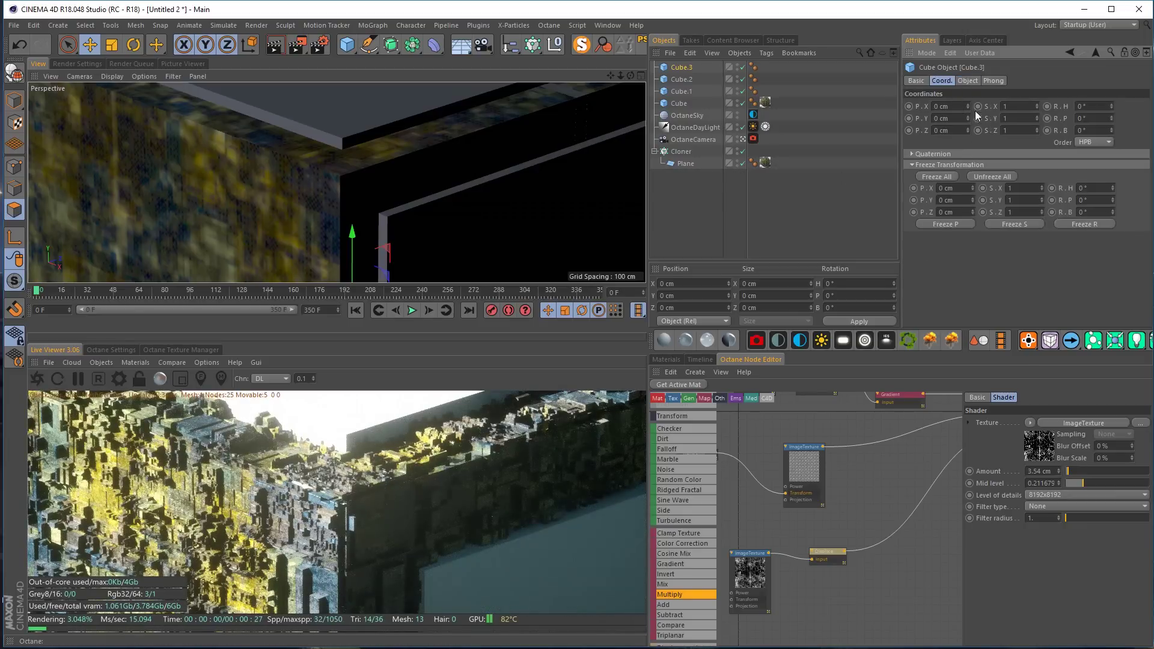
left_click_drag(968, 130, 968, 164)
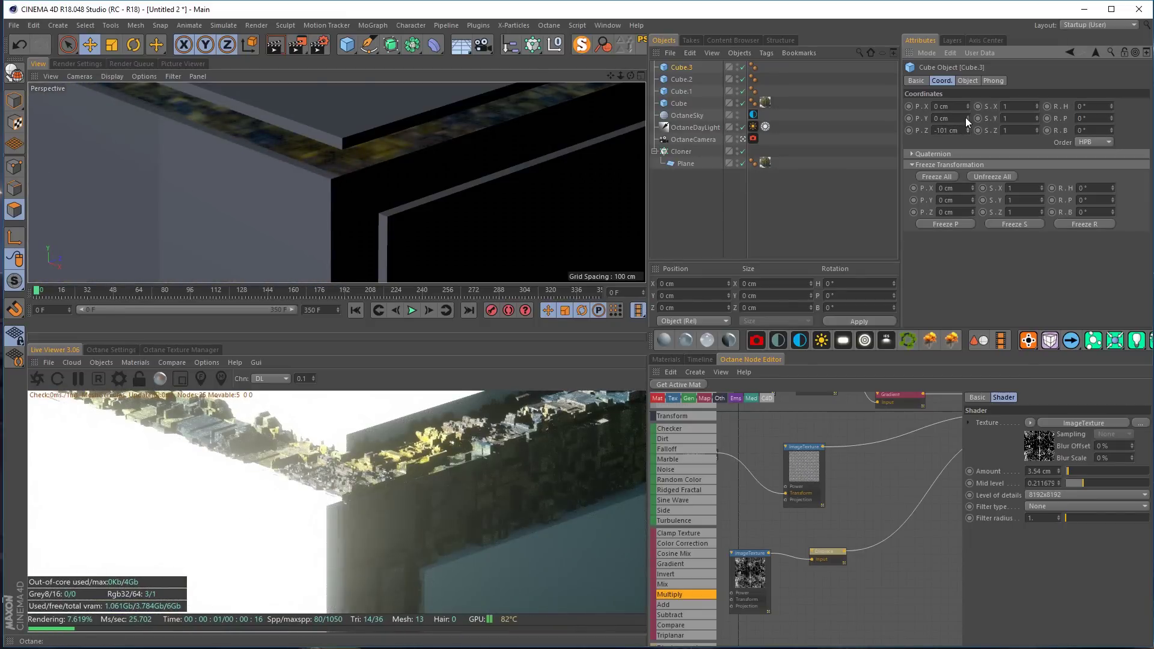
mouse_move(967, 118)
left_mouse_down()
mouse_move(967, 130)
mouse_move(968, 104)
left_mouse_up()
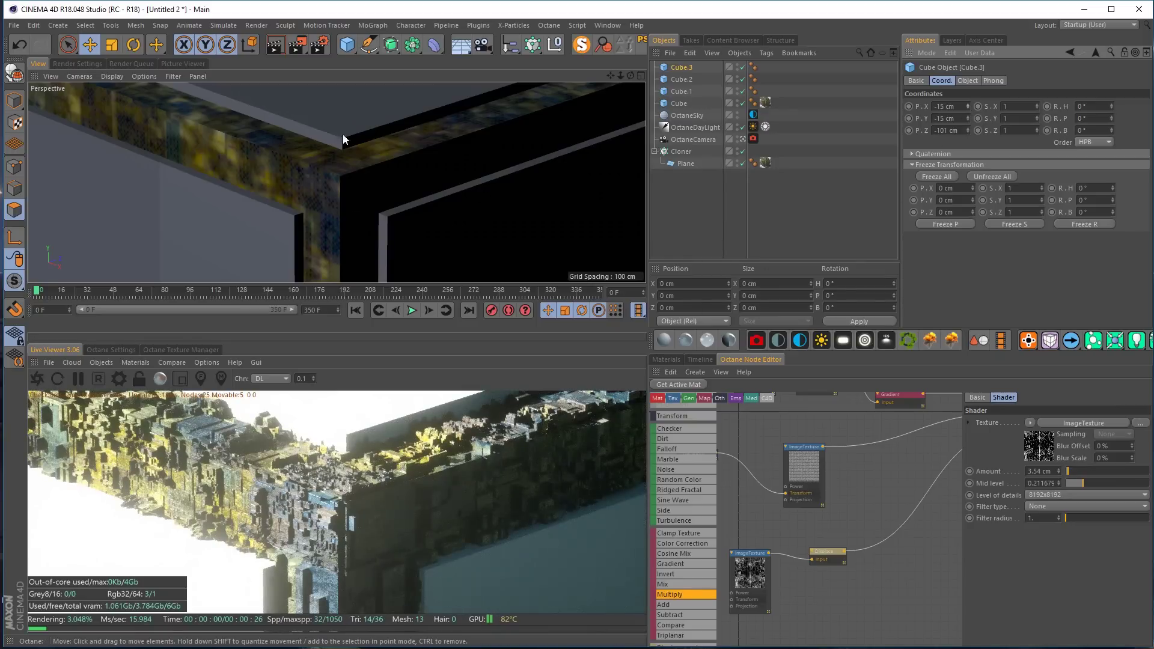
Shrink the perspective viewport and enlarge the Octane Live Viewer
left_click_drag(373, 283, 374, 233)
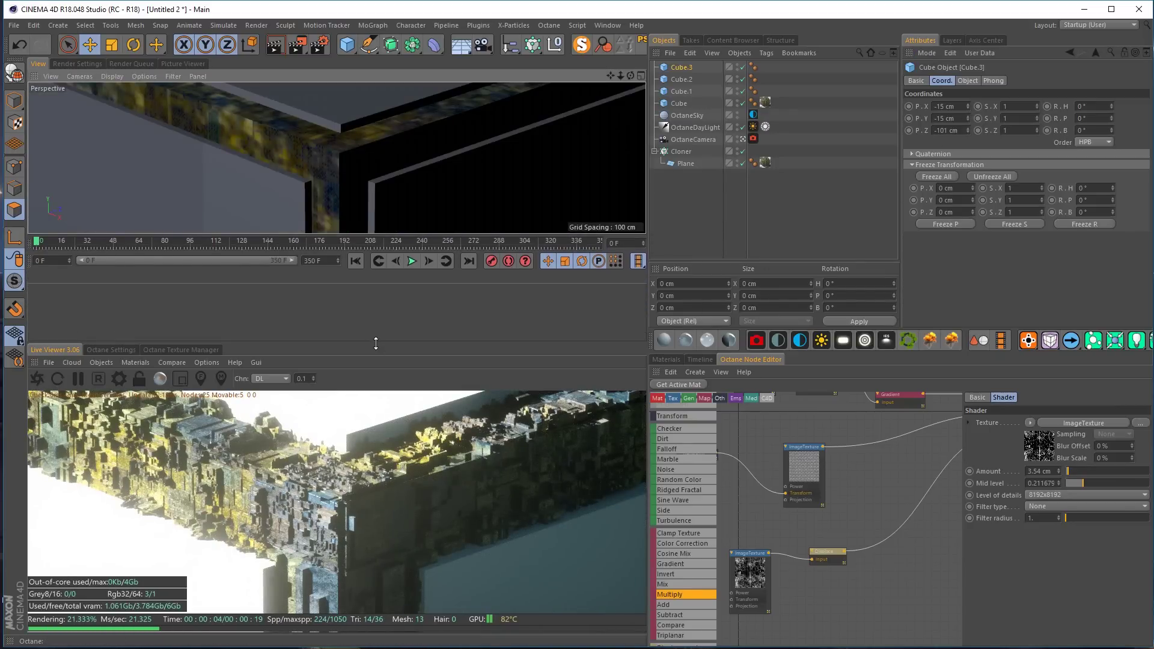
left_click_drag(376, 344, 376, 240)
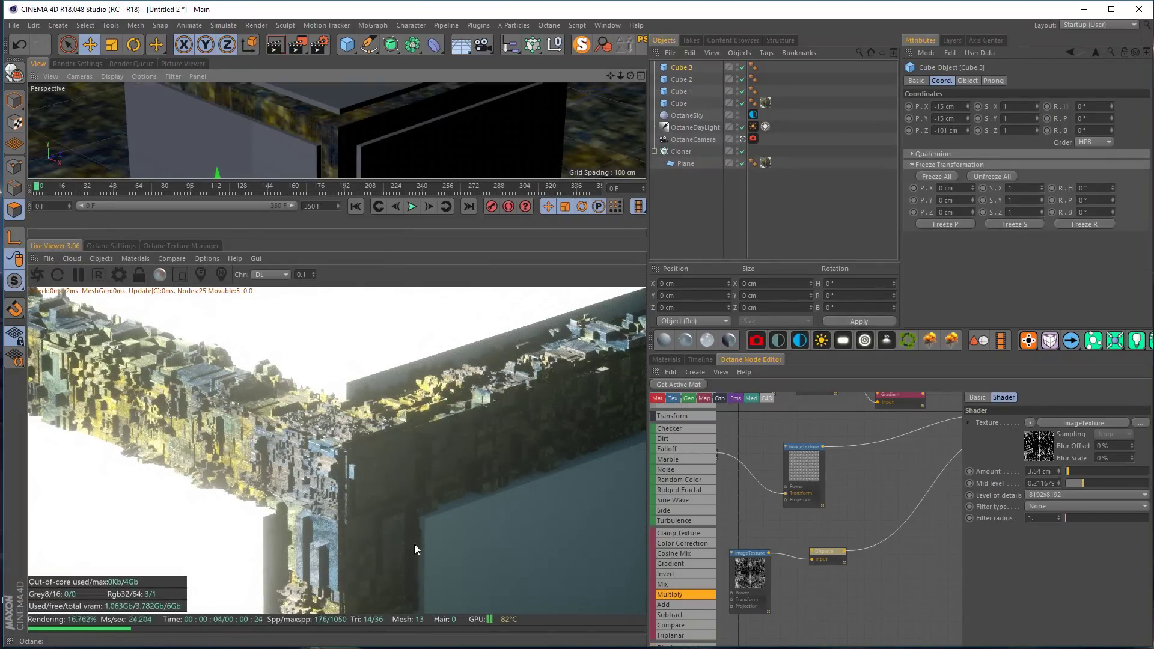
Create a new Octane Glossy material
left_click(668, 360)
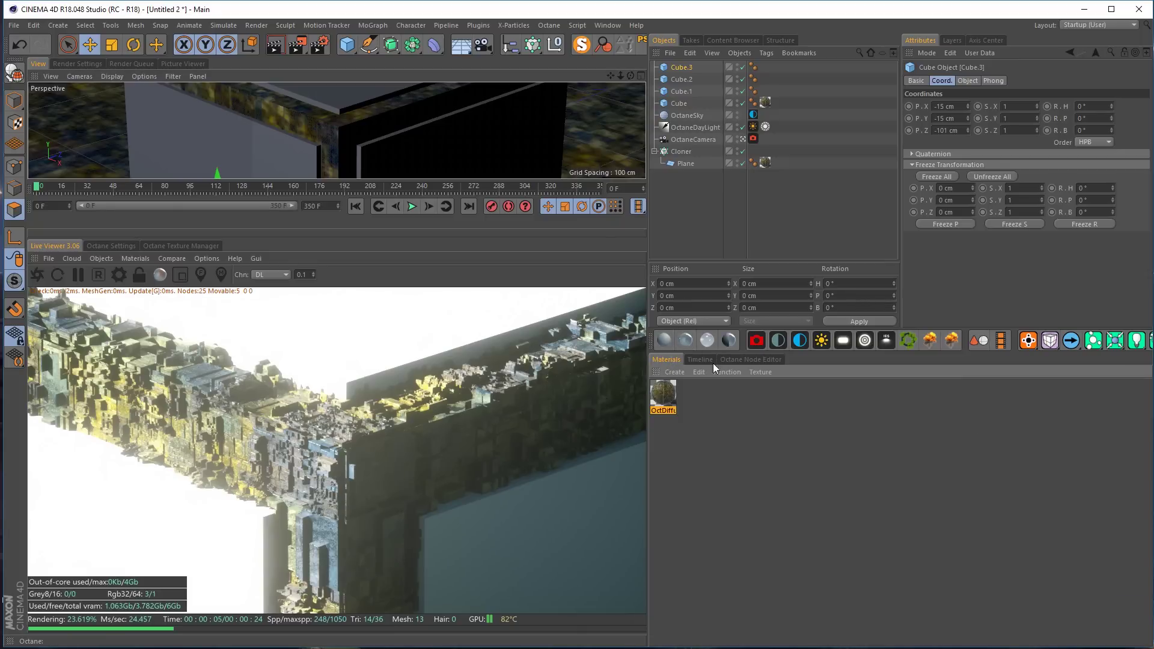
left_click(687, 341)
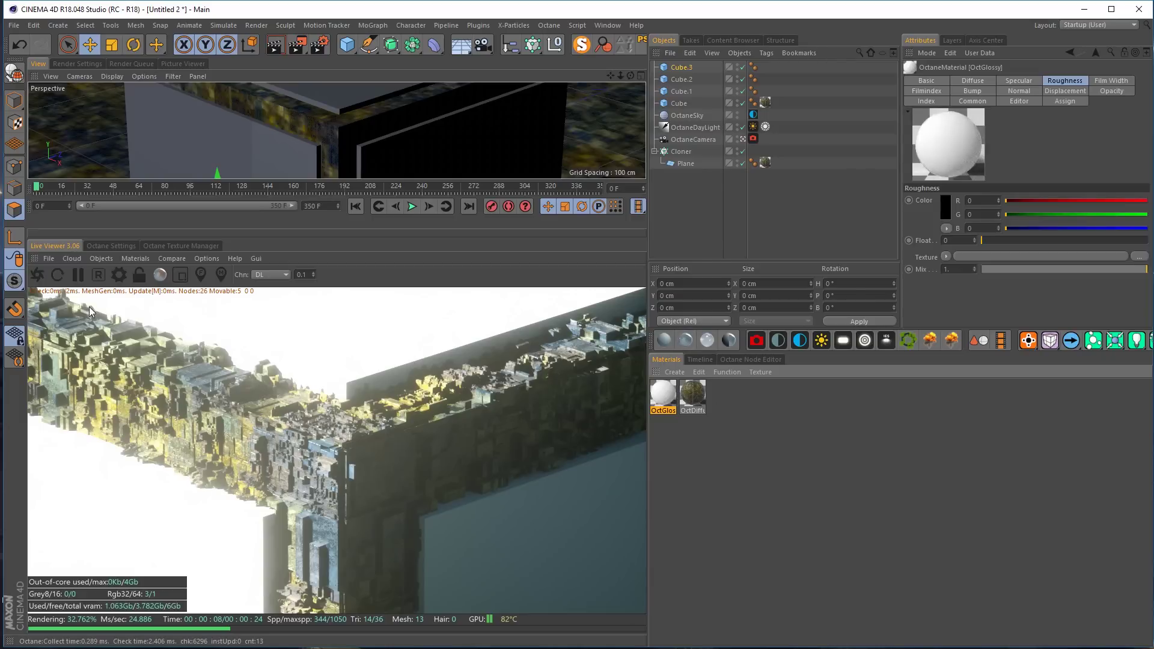
left_click(134, 260)
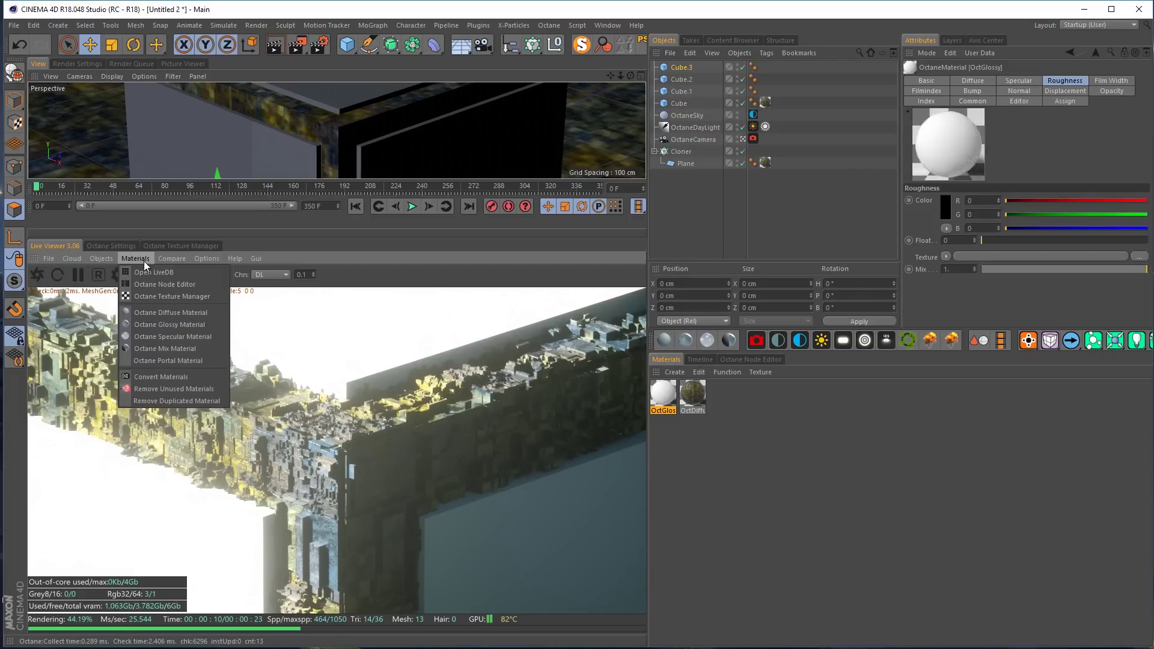
left_click(164, 323)
Apply the new glossy material to Cube.3, Cube.2 and Cube.1
left_click_drag(654, 398, 686, 7)
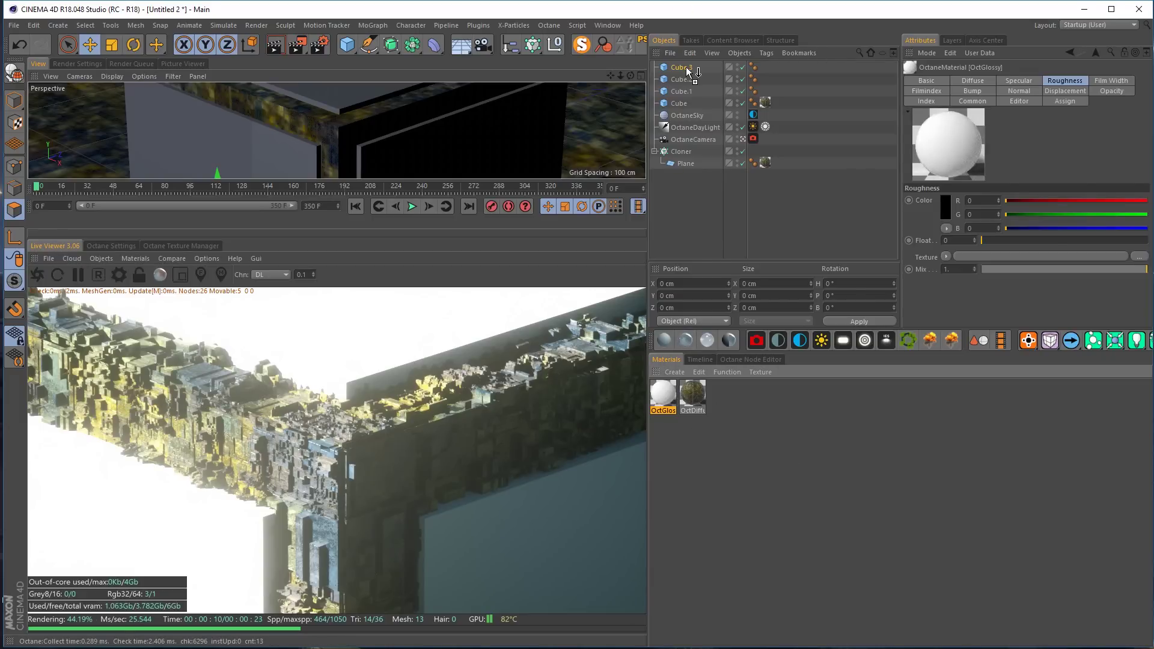
left_click_drag(687, 67, 687, 67)
left_click_drag(763, 71, 767, 91, "ctrl")
double_click(766, 92)
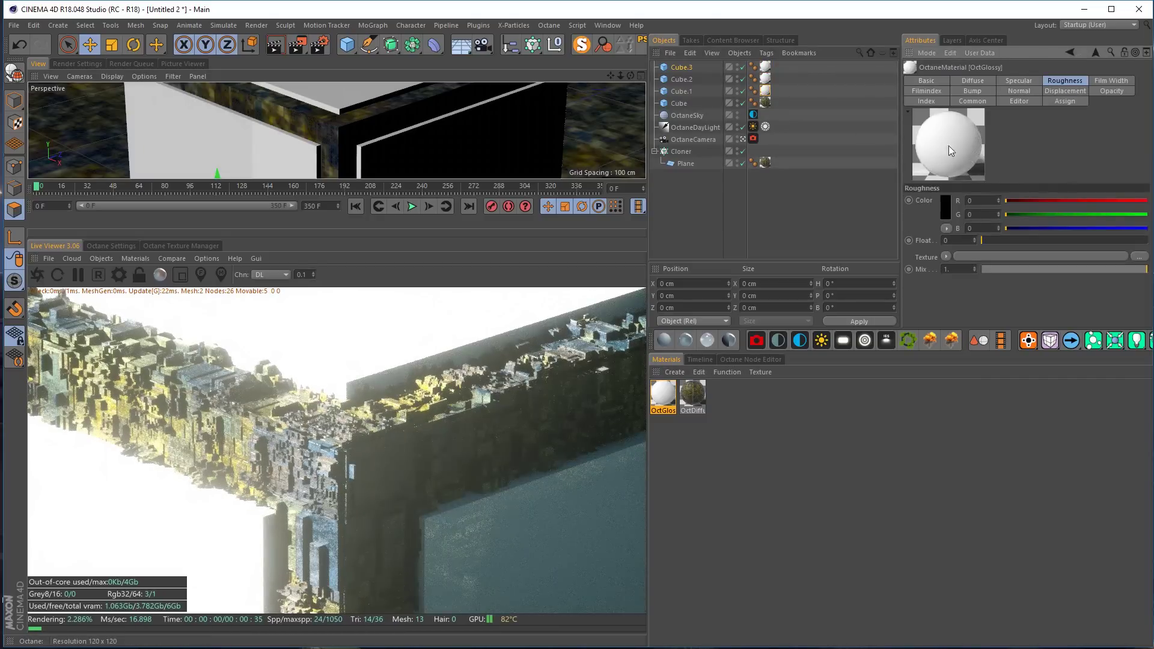
Darken the glossy material's diffuse color to a dark gray with RGB values of 0.030074
left_click(975, 81)
left_click(949, 211)
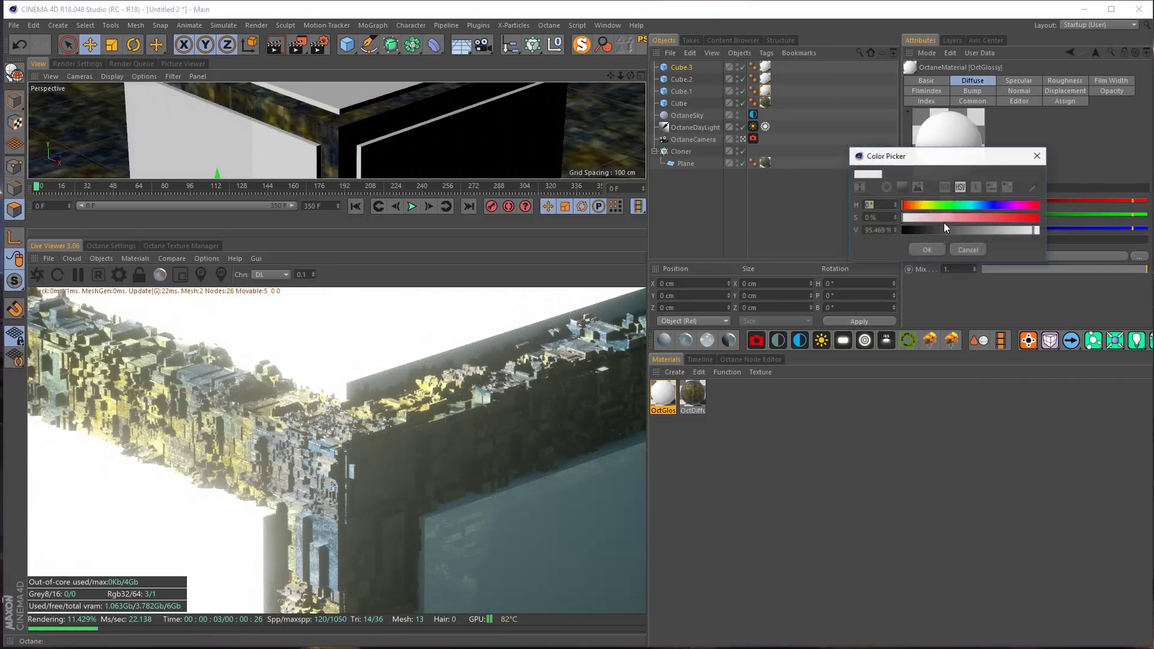
left_click(928, 230)
left_click(927, 249)
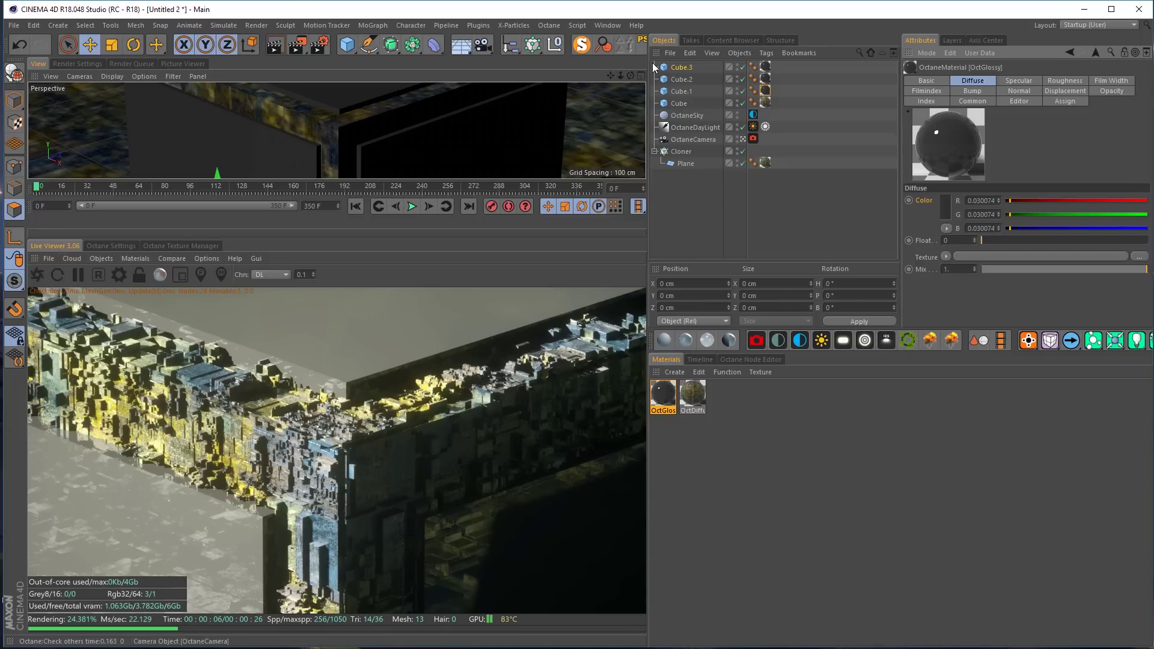
Set the glossy material's diffuse color to a near-black gray with a brightness value of 10%
left_click(687, 66)
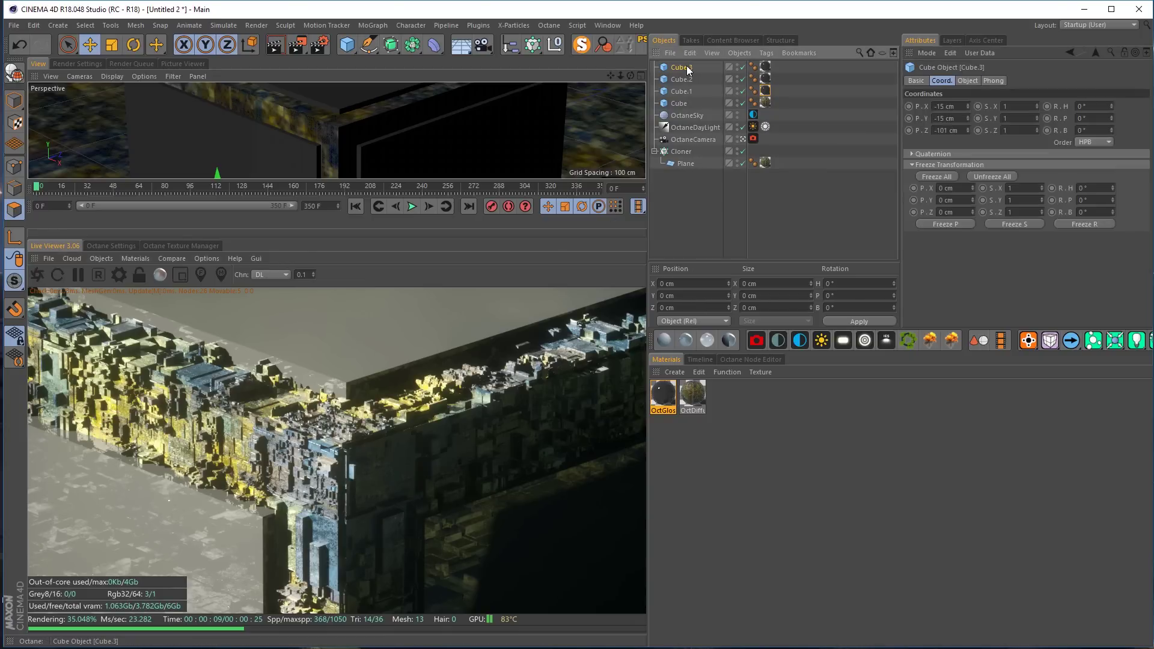
left_click(765, 66)
double_click(765, 91)
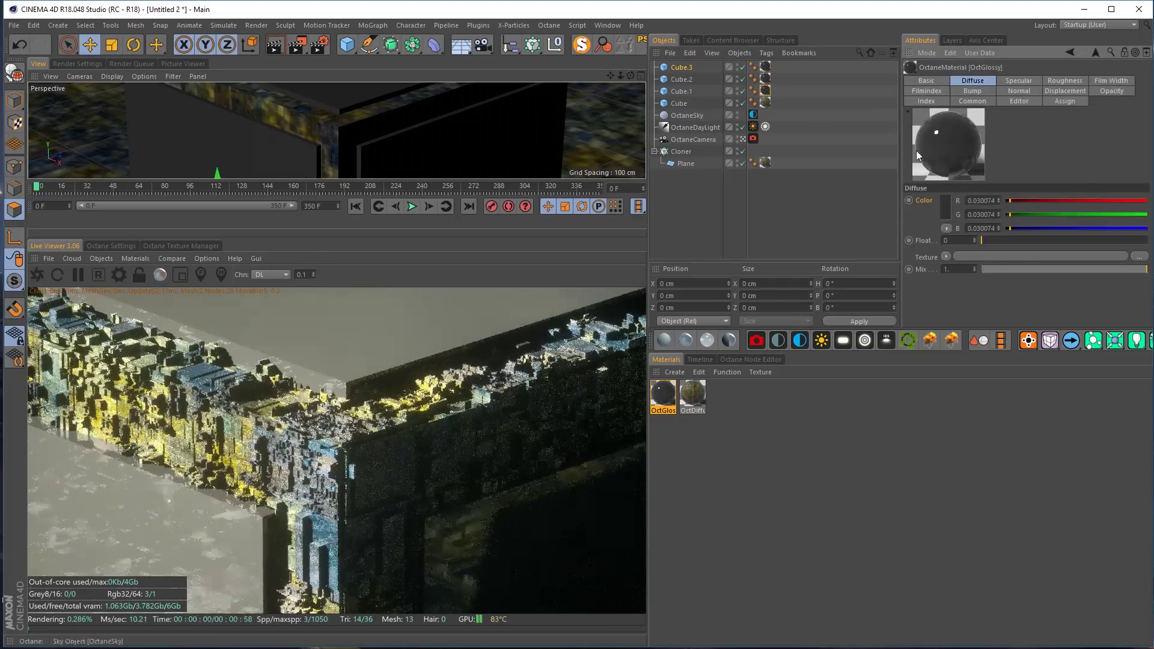
left_click(947, 211)
left_click_drag(933, 242, 915, 238)
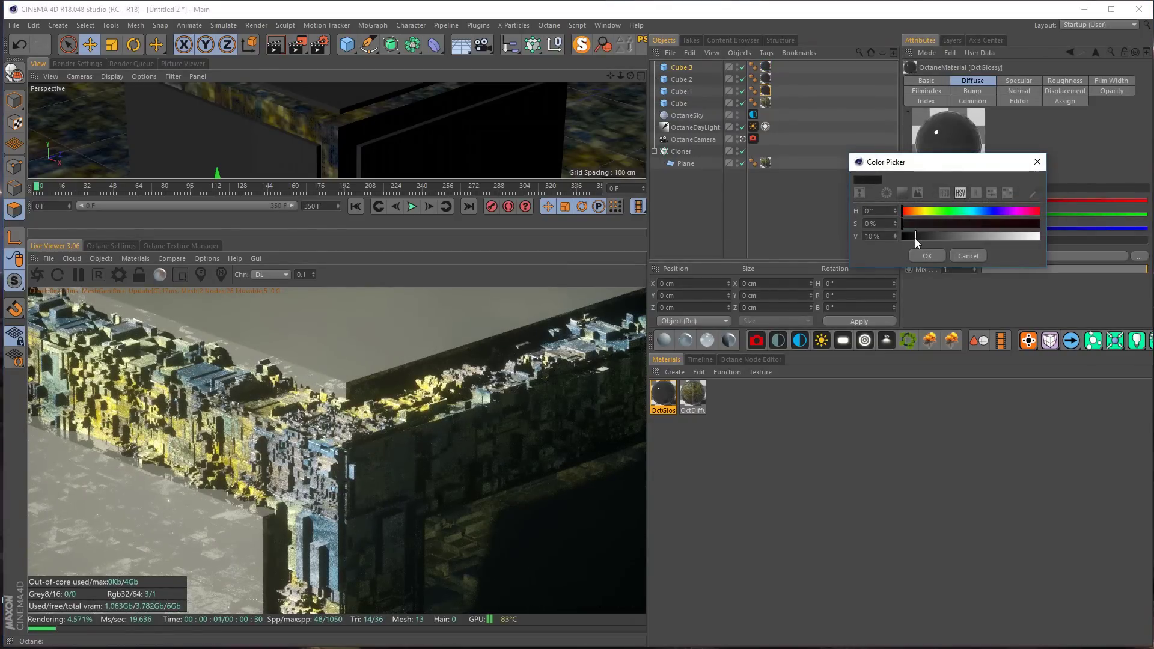
left_click(926, 255)
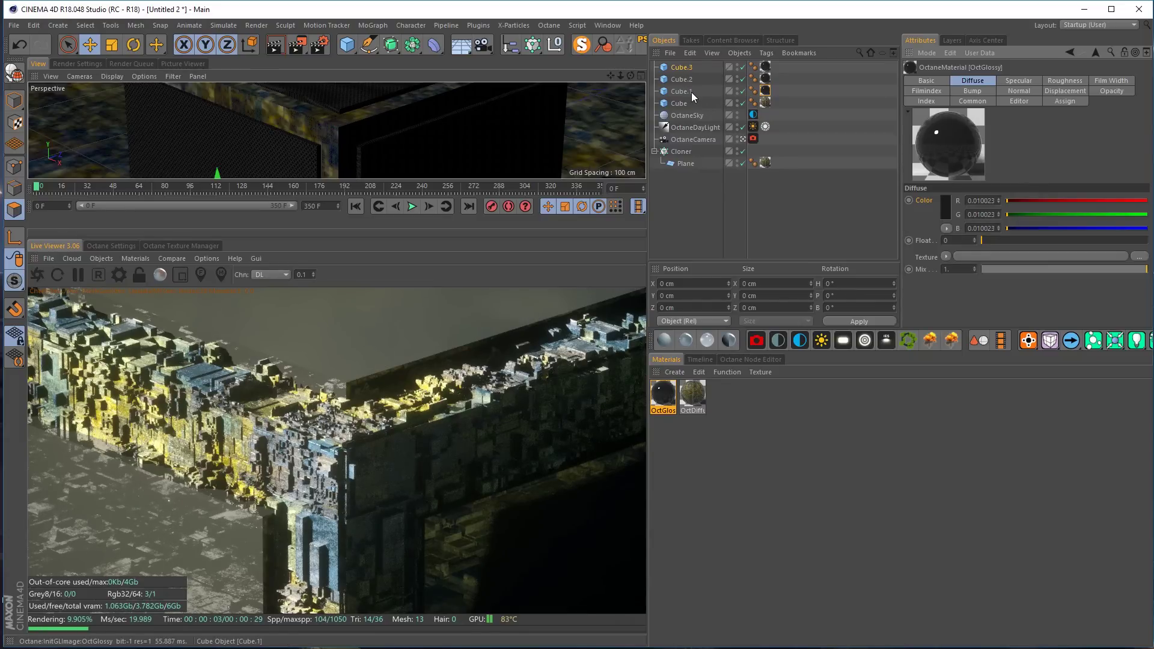
Enable Fillet on Cube.1, Cube.2 and Cube.3 together and set the fillet radius to 1.5 cm
left_click(697, 92, "shift")
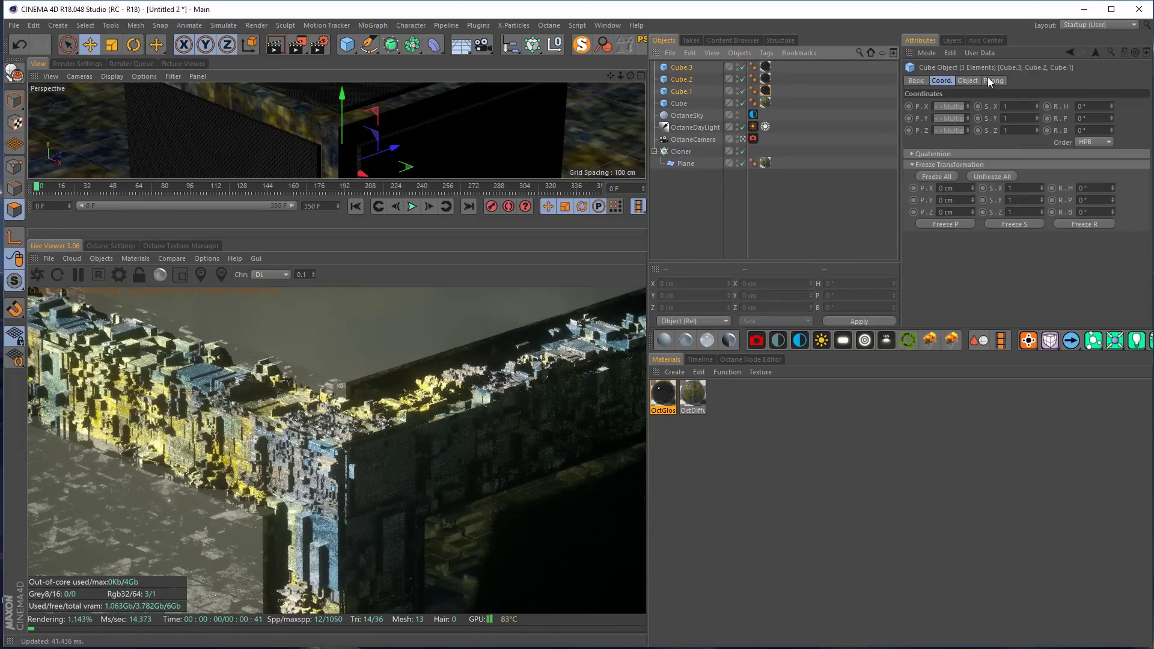
left_click(972, 81)
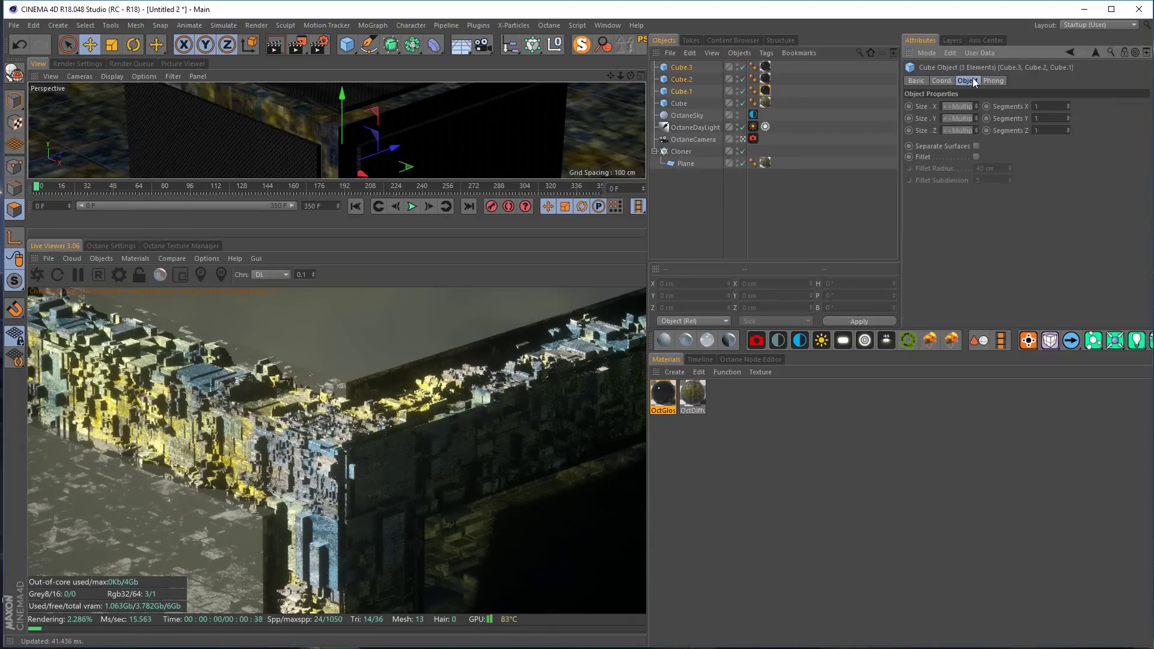
left_click(976, 157)
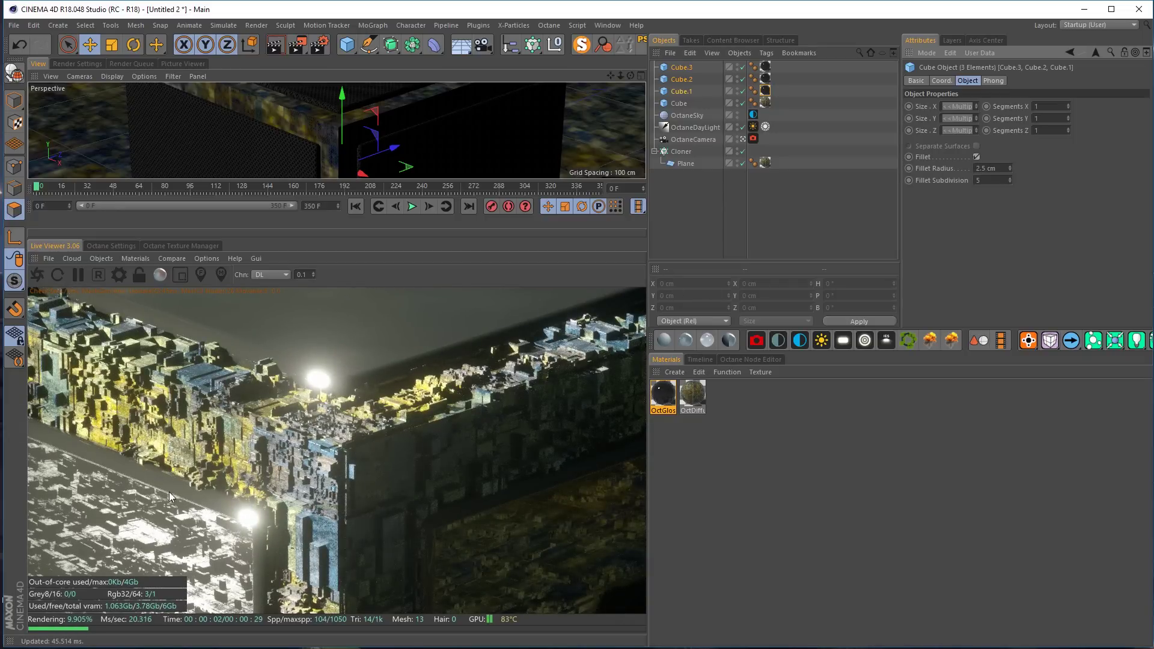
left_click(1011, 171)
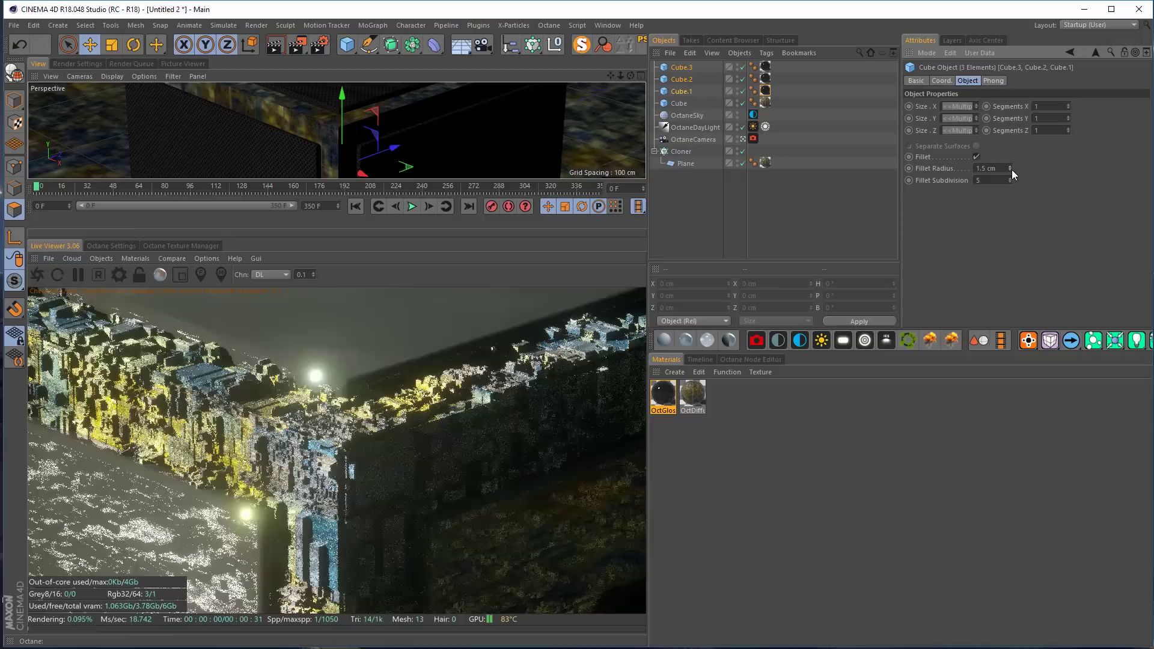
left_click(989, 169)
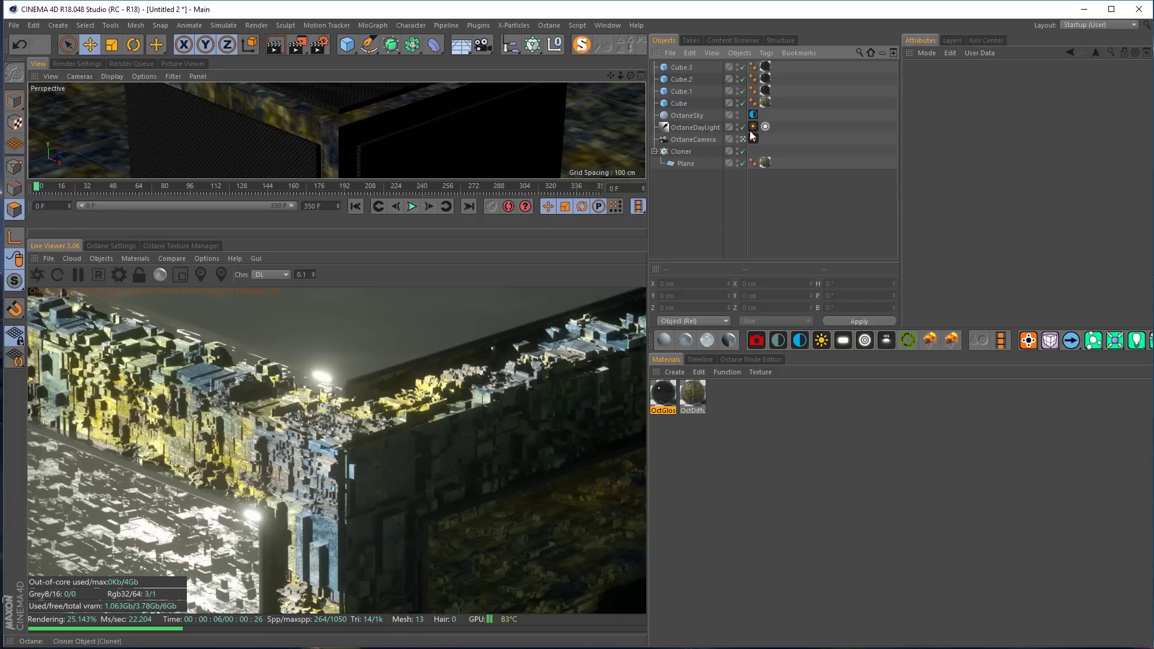
Replace the image texture in OctaneSky's environment tag with a C4doctane RgbSpectrum shader
left_click(700, 115)
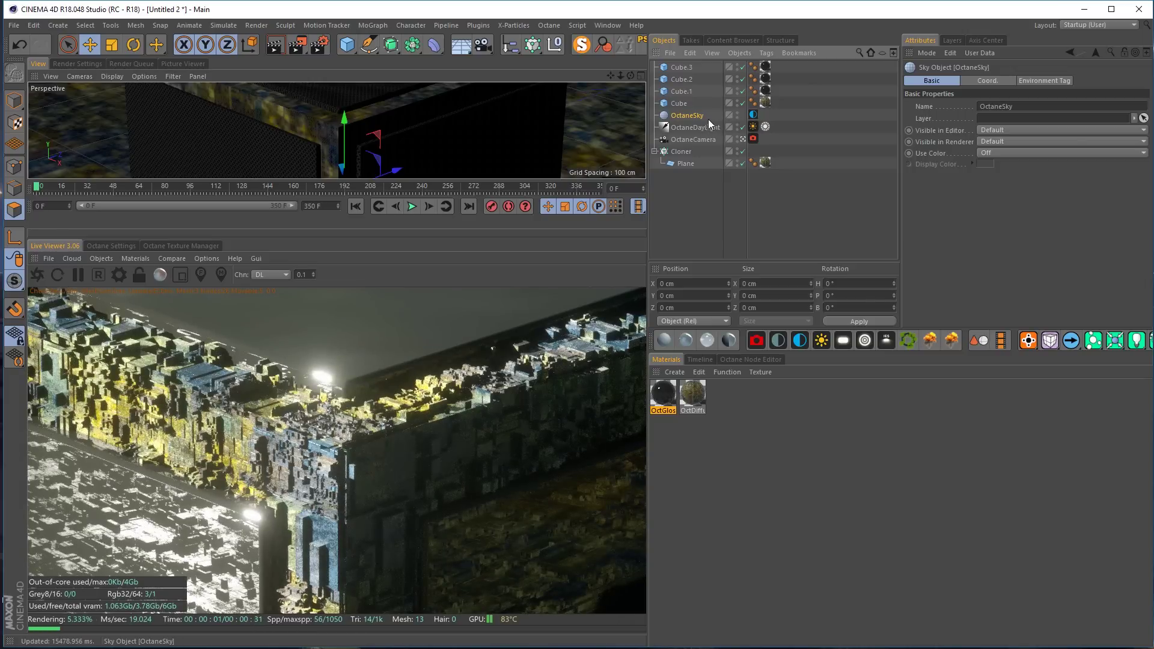
left_click(754, 114)
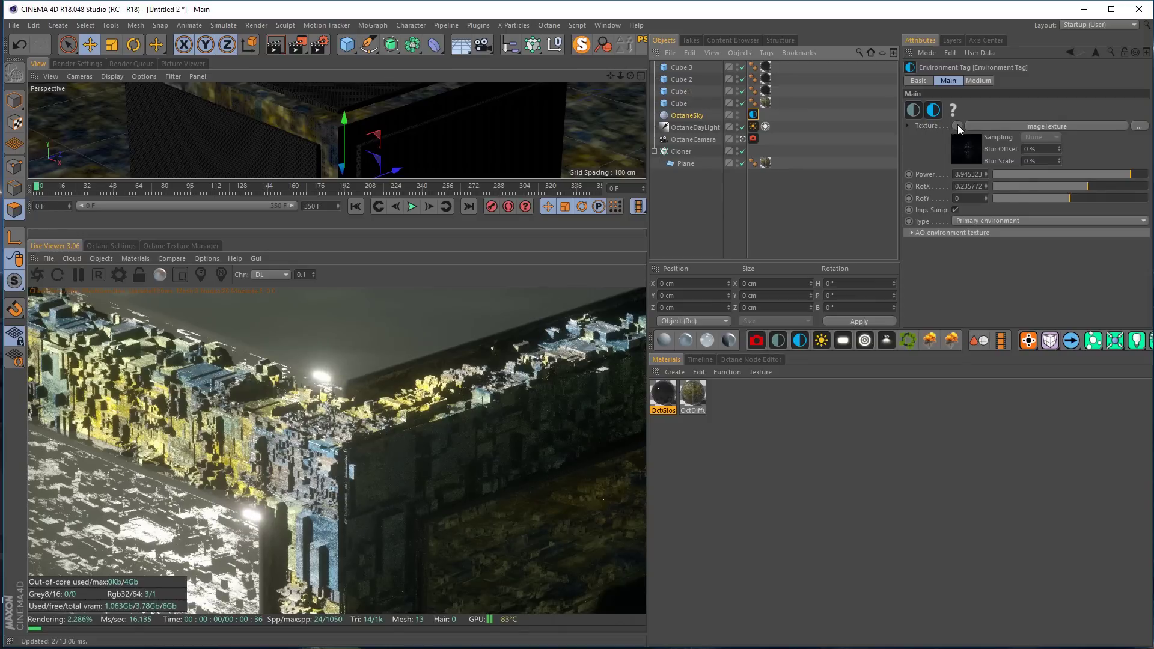
left_click(958, 125)
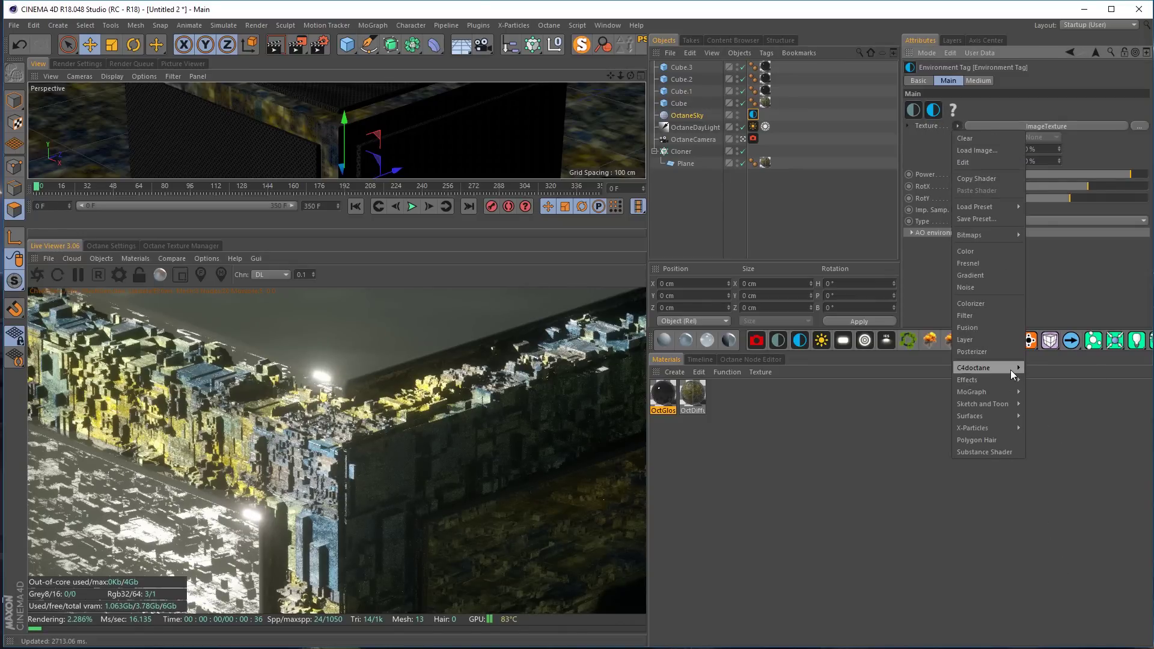
mouse_move(1011, 369)
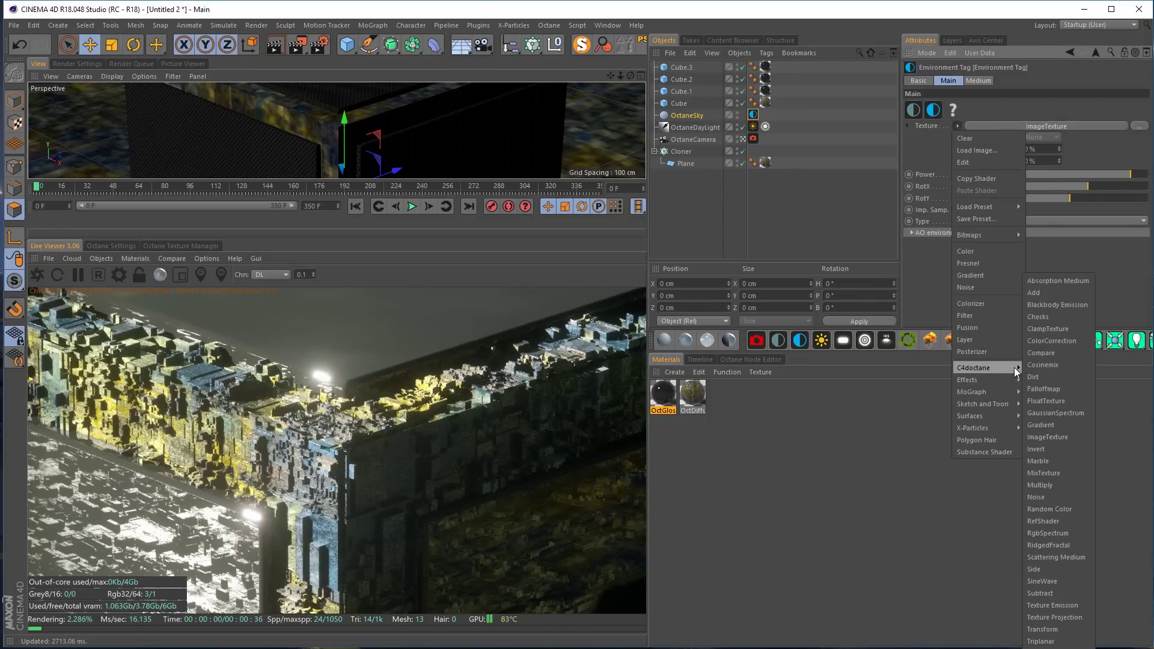
left_click(1068, 534)
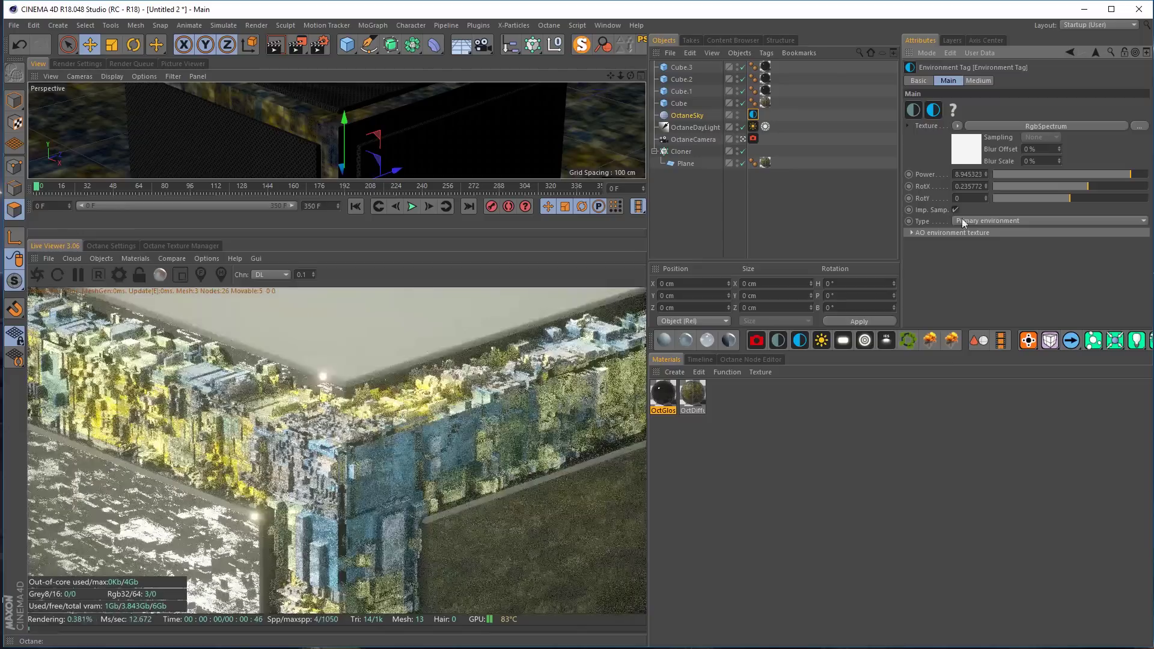
Set the sky's RgbSpectrum color to a dark gray with RGB values of 0.015325
left_click(970, 155)
left_click(943, 118)
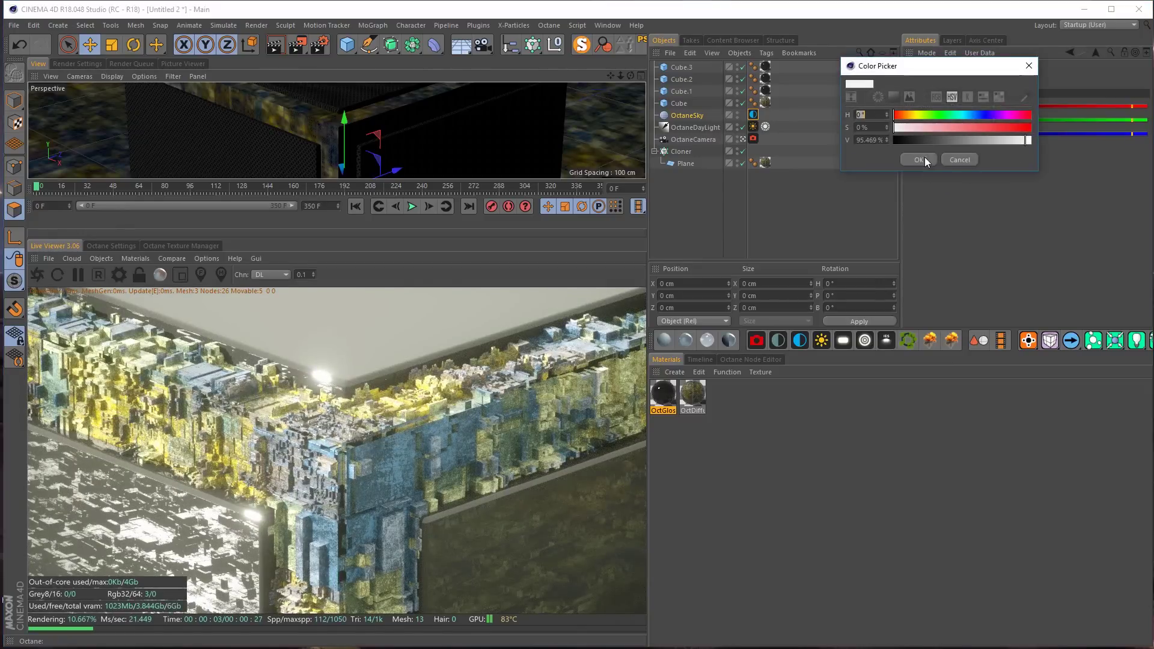
left_click(912, 141)
left_click(914, 159)
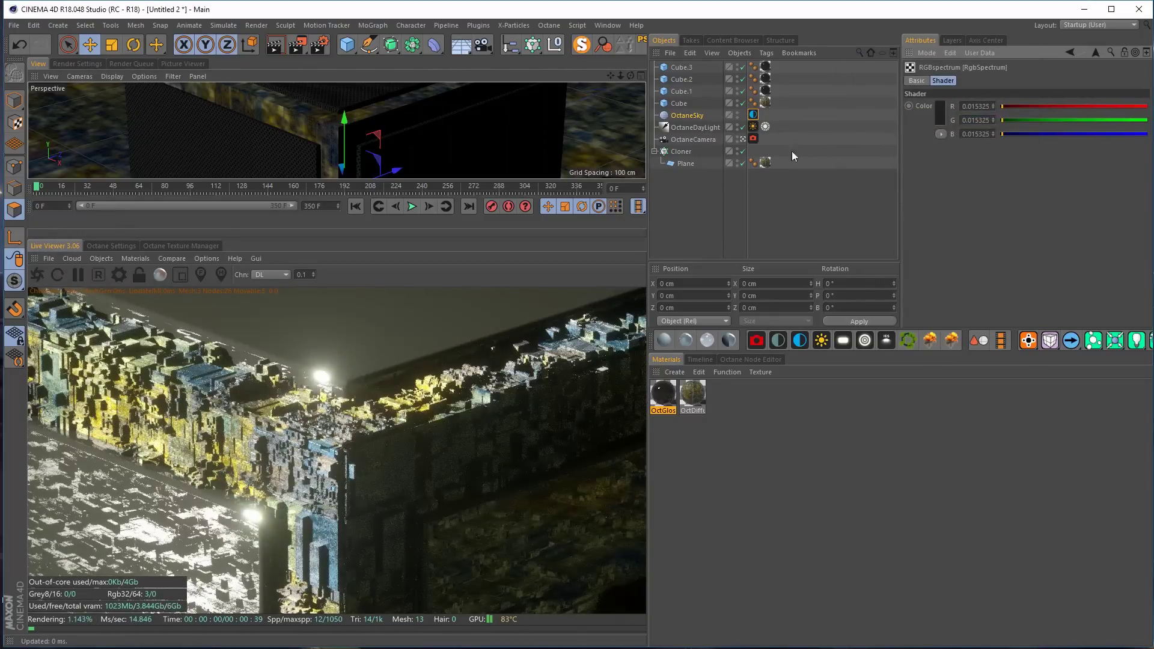
Delete the OctaneDayLight and darken the sky's RgbSpectrum color to RGB values of 0.005981
left_click(695, 127)
key("Delete")
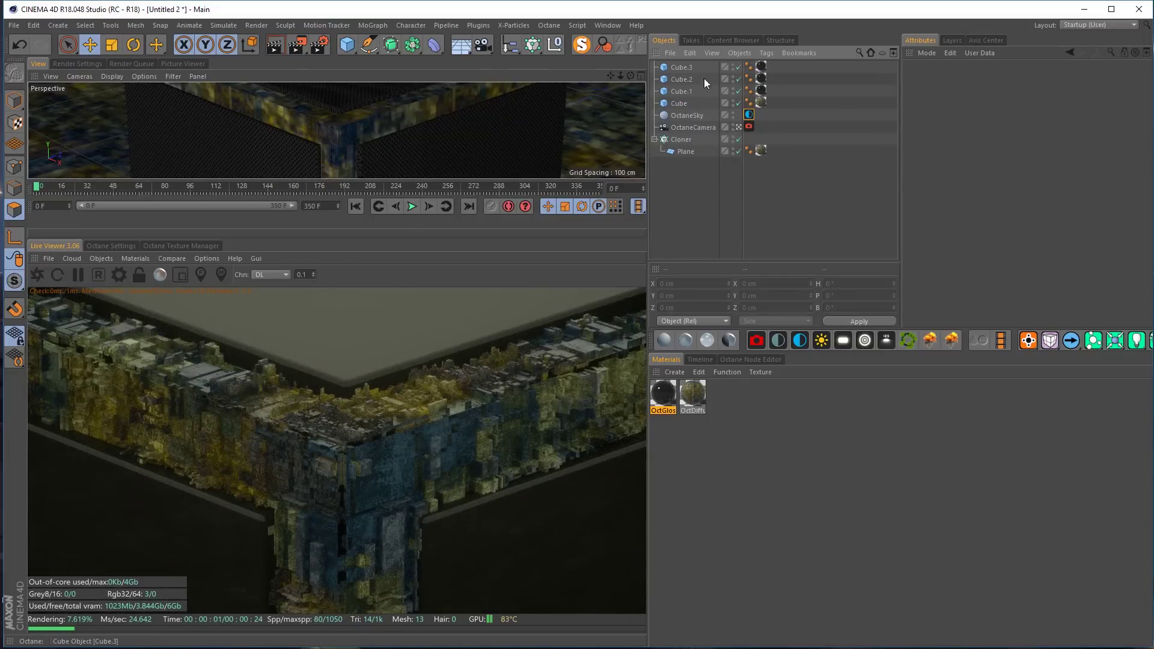
left_click(749, 115)
left_click(958, 149)
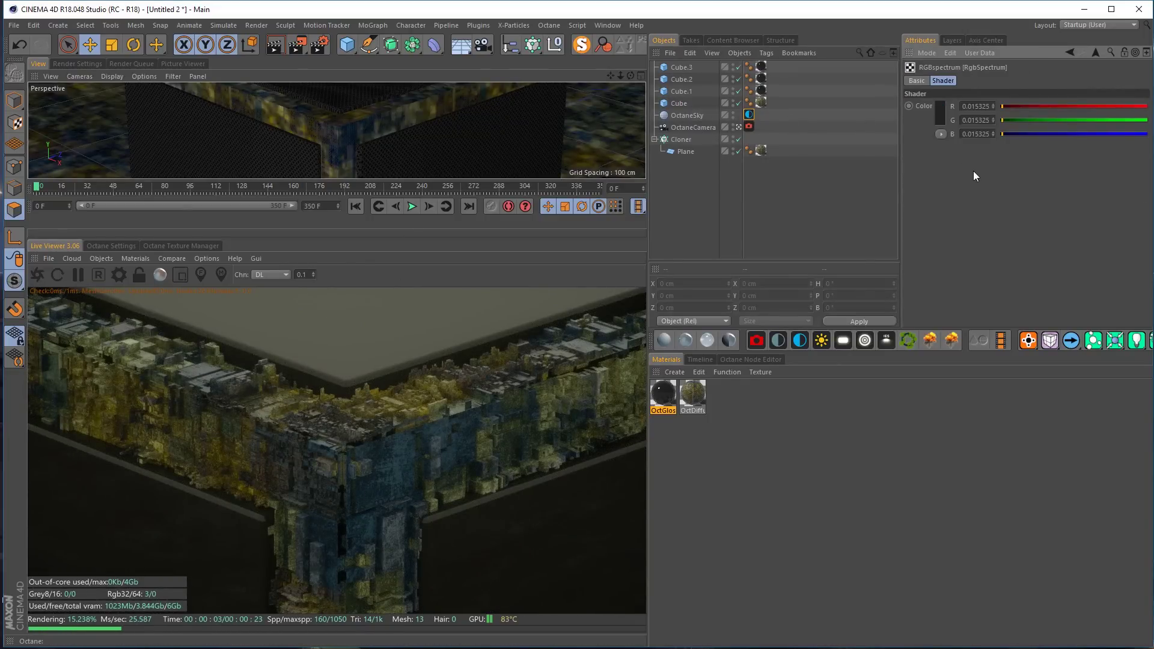
left_click(937, 112)
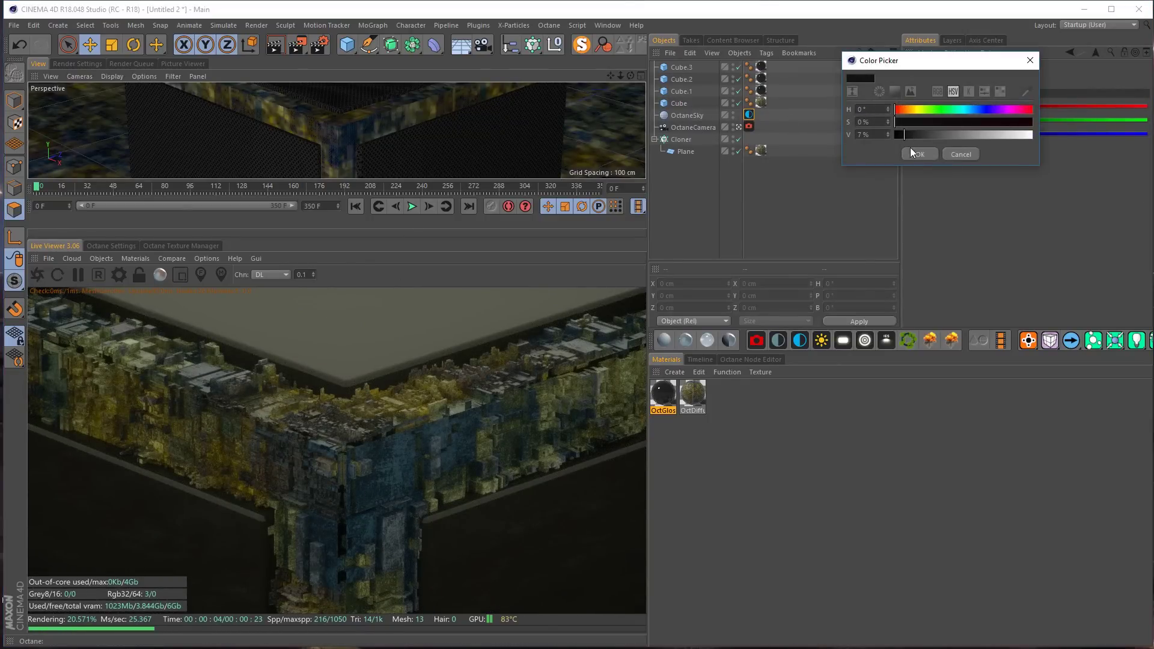
left_click(914, 153)
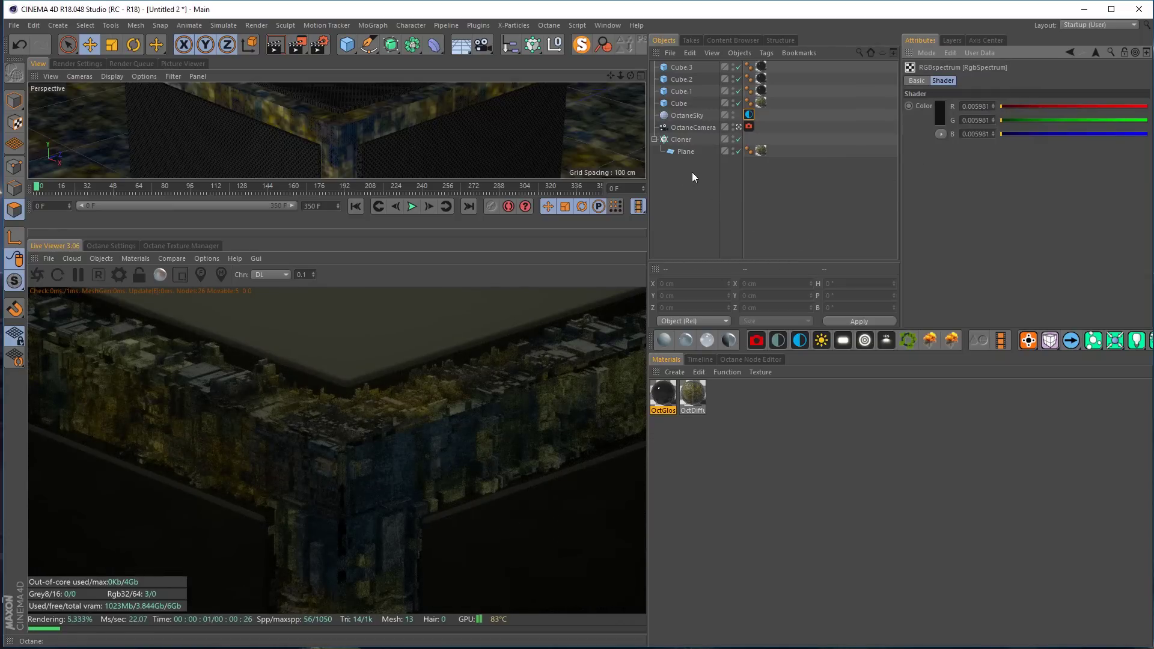
left_click(739, 127)
left_click(738, 127)
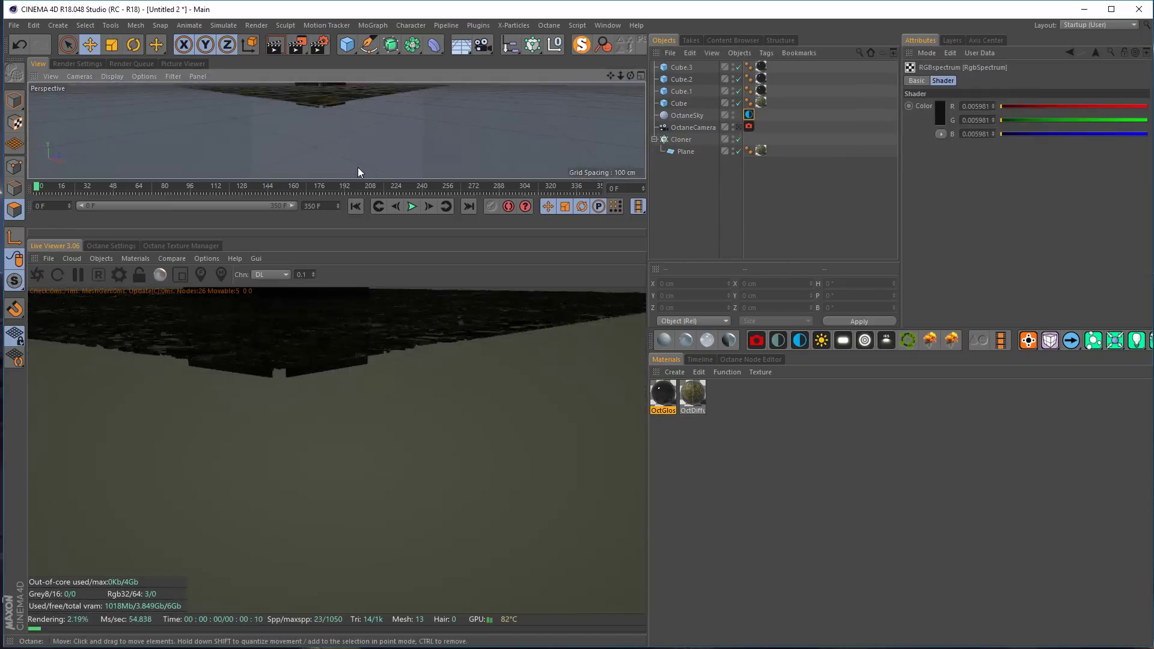
left_click_drag(358, 170, 421, 122, "alt")
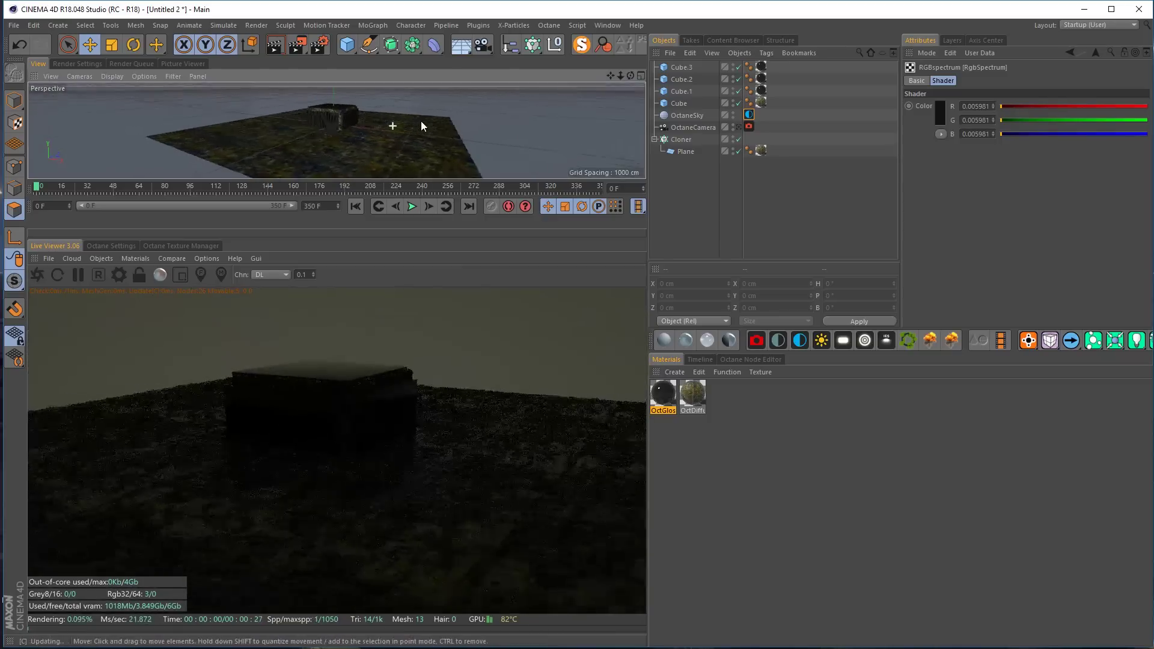
key("ctrl+shift+z")
key("ctrl+shift+z")
key("ctrl+shift+z")
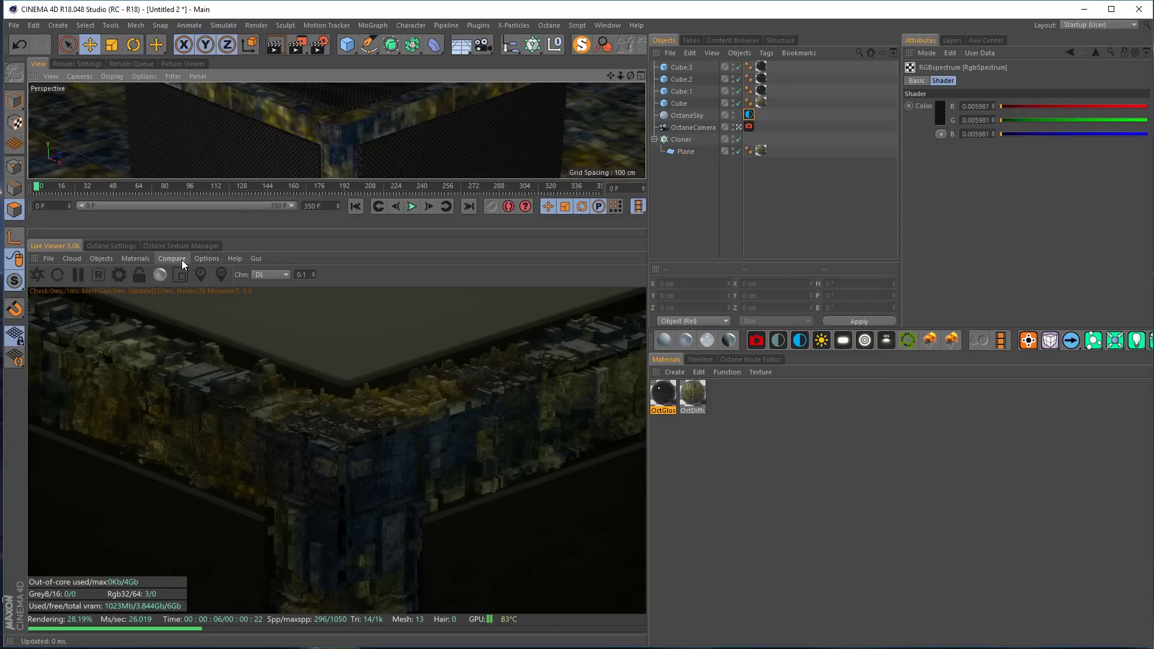
Turn off Check Camera for the Live Viewer and switch the viewport out of the OctaneCamera view
left_click(201, 258)
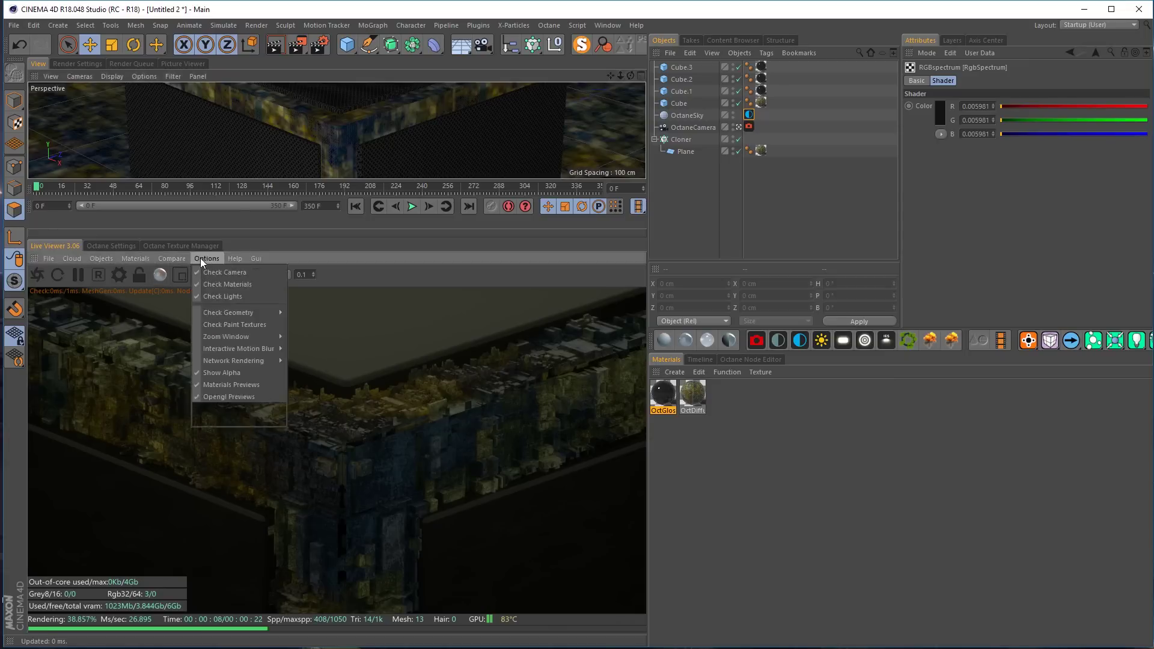
left_click(230, 271)
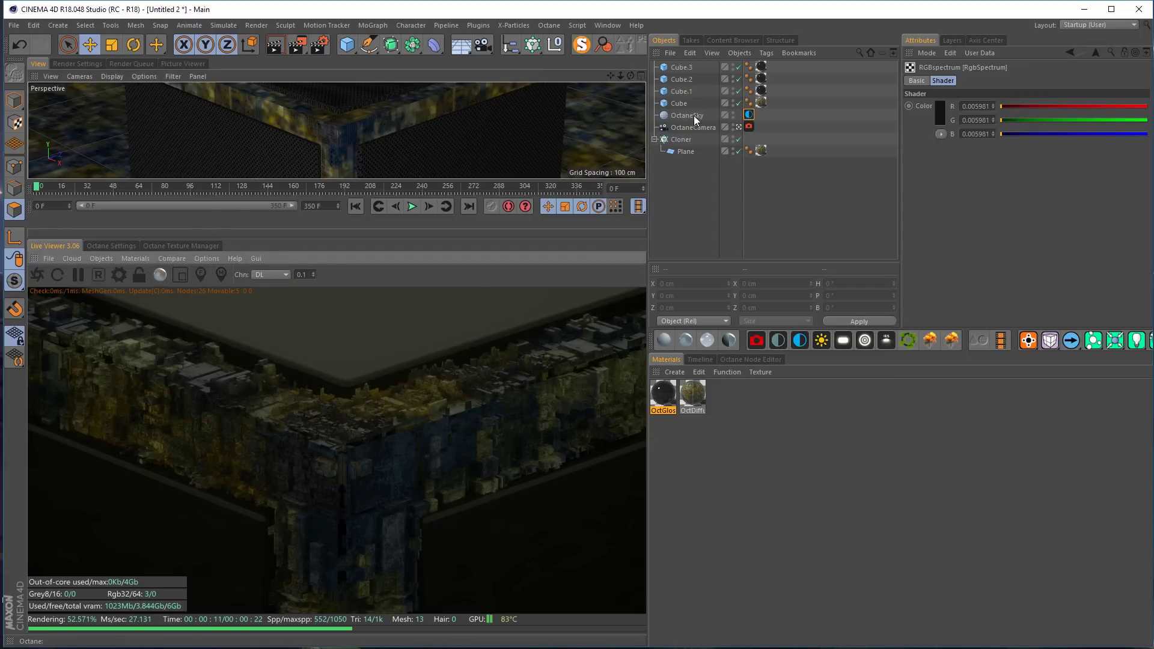
left_click(738, 127)
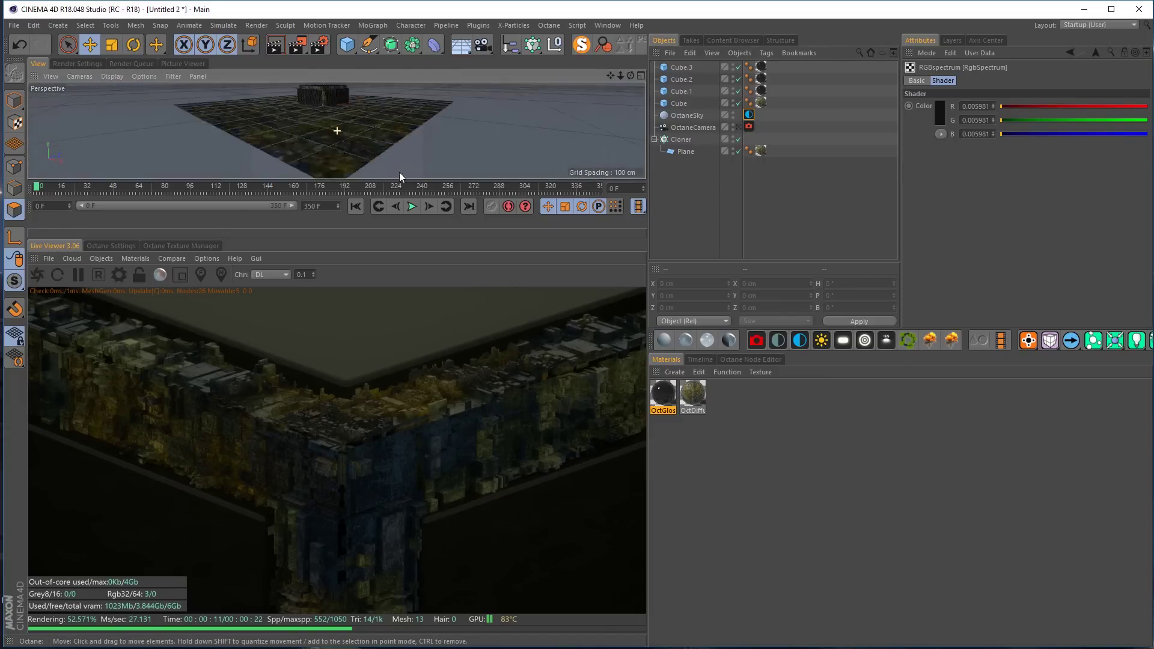
scroll(334, 99, "up", 8)
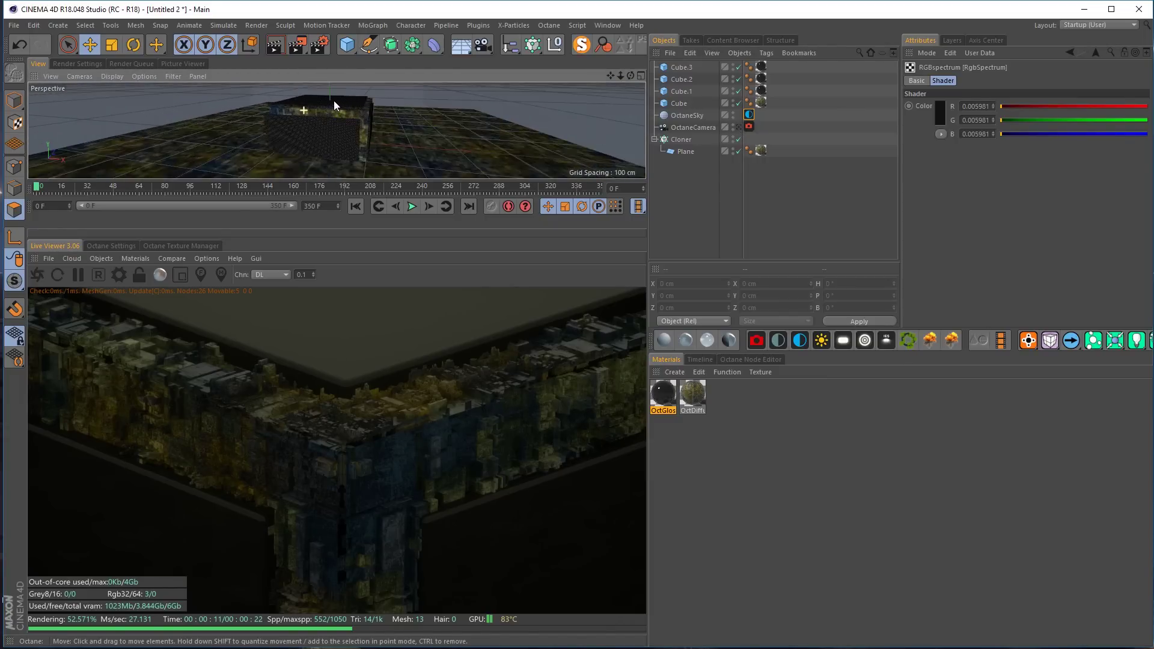
left_click_drag(312, 109, 448, 380, "alt")
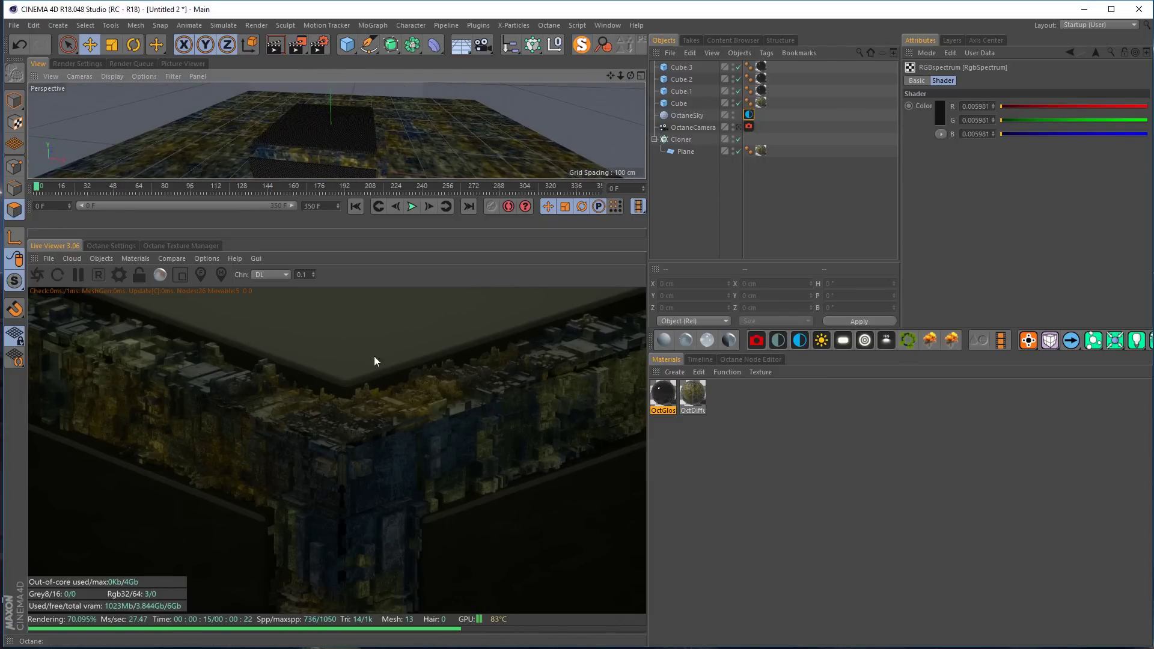
scroll(415, 131, "down", 5)
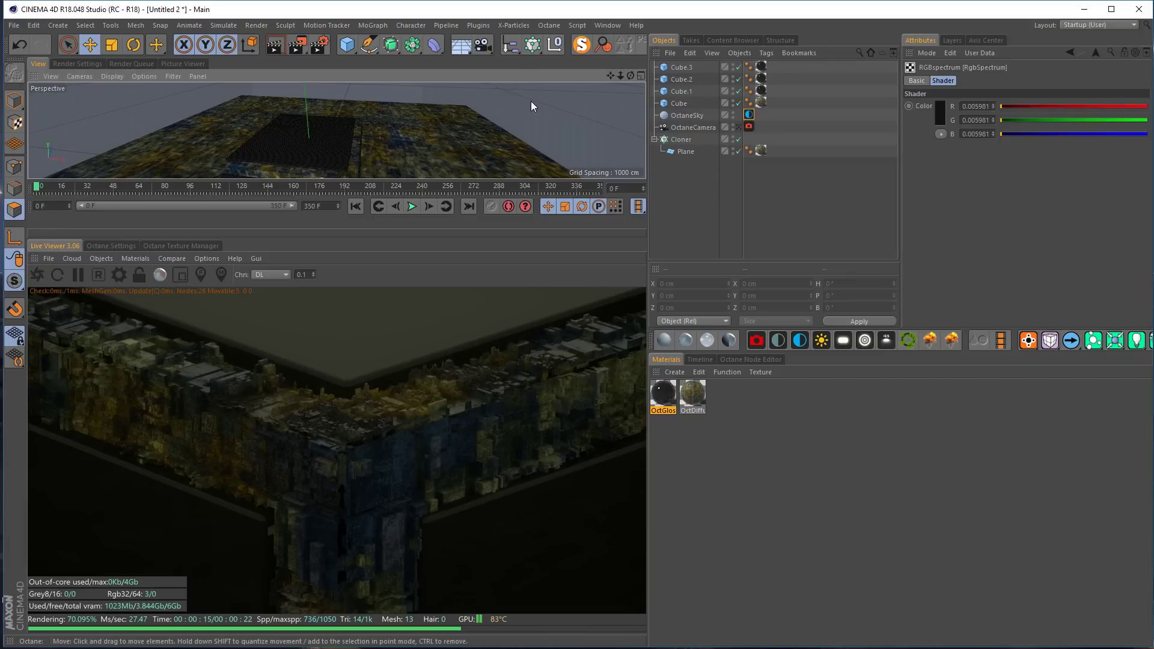
Add an Octane targeted area light and set its Target Expression's target object to OctaneCamera
left_click(844, 340)
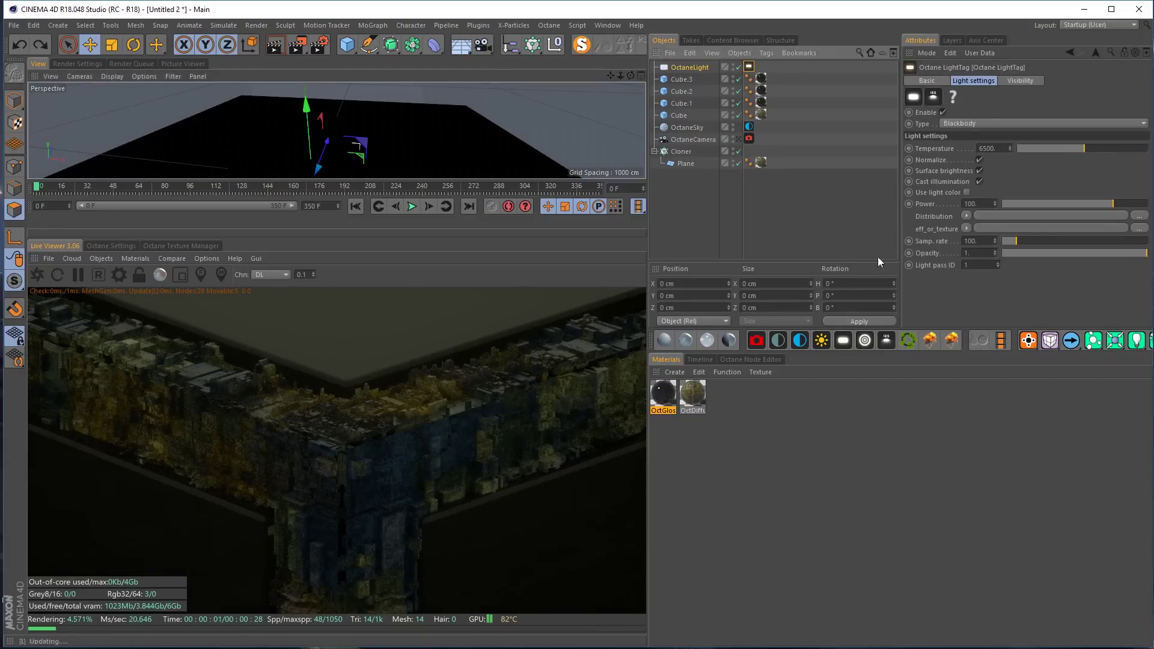
key("ctrl+z")
left_click(865, 340)
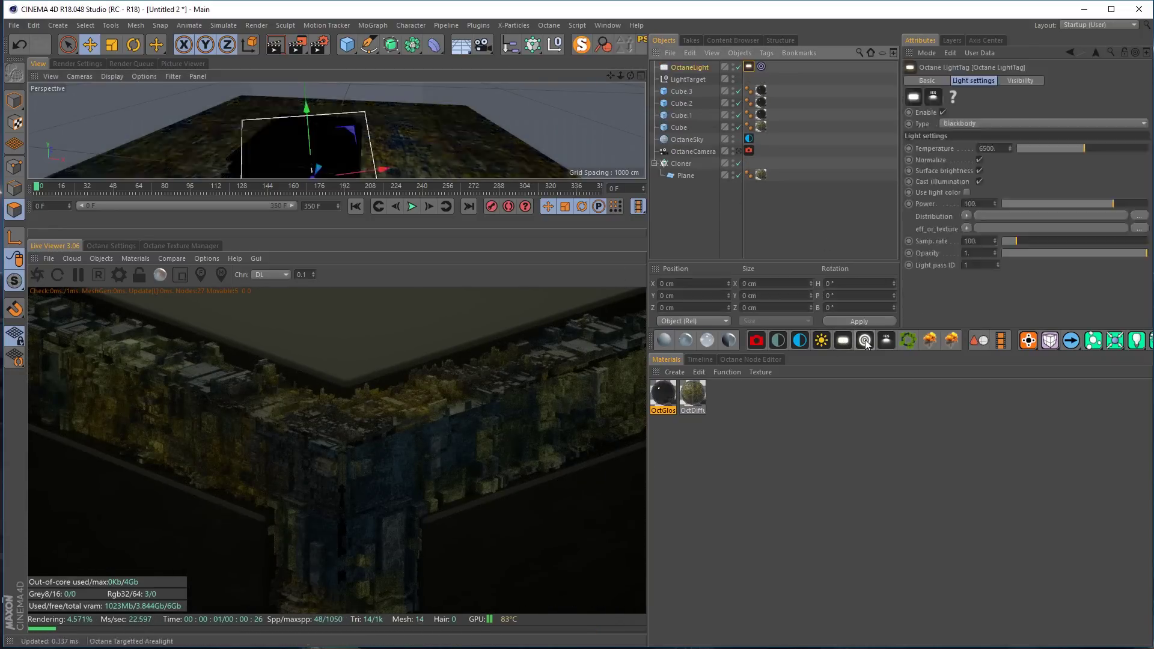
right_click_drag(373, 155, 381, 150, "alt")
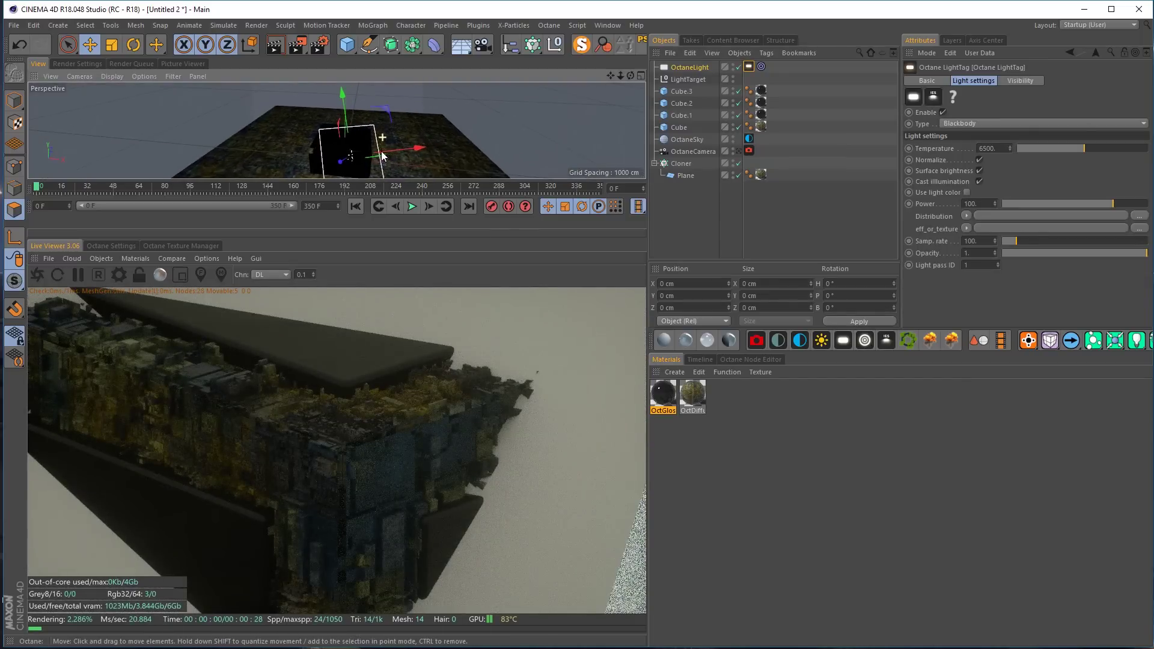
middle_click_drag(457, 118, 453, 100, "alt")
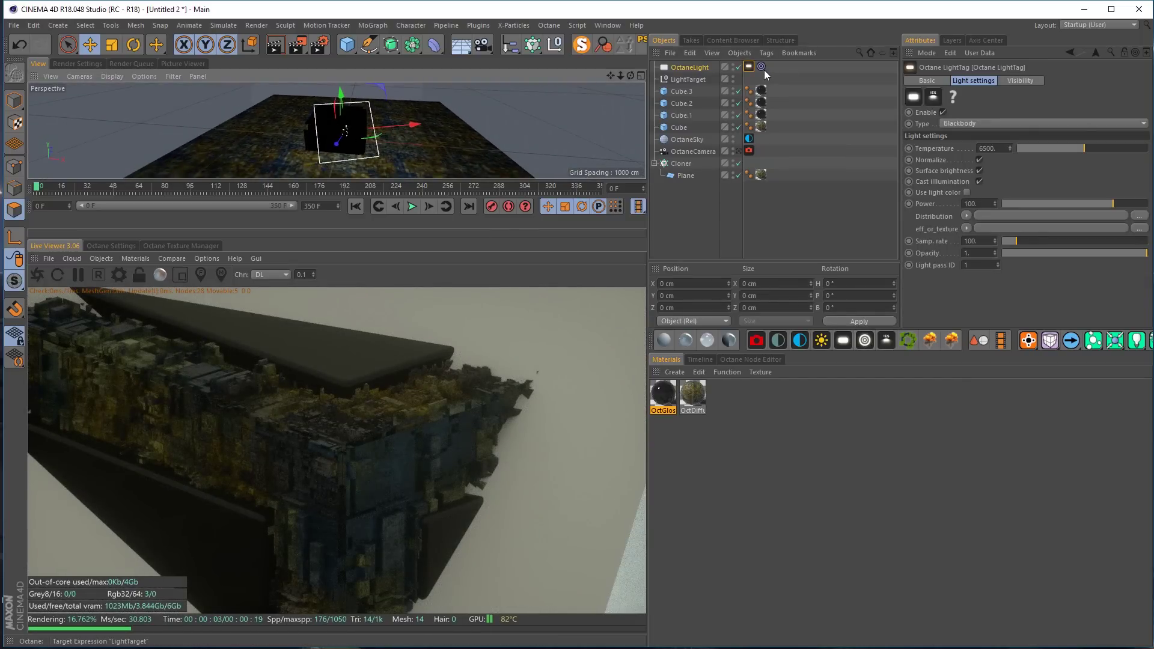
left_click_drag(762, 68, 752, 131)
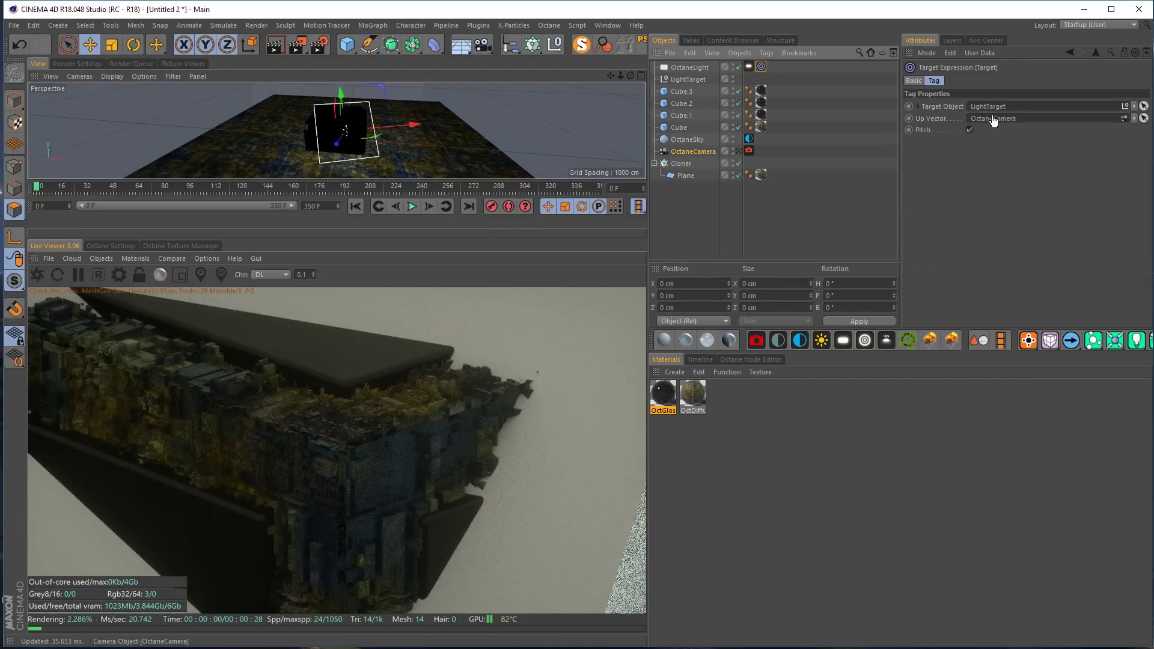
left_click_drag(992, 118, 999, 109)
Move the area light up and behind the cube and scale it down
scroll(409, 138, "down", 2)
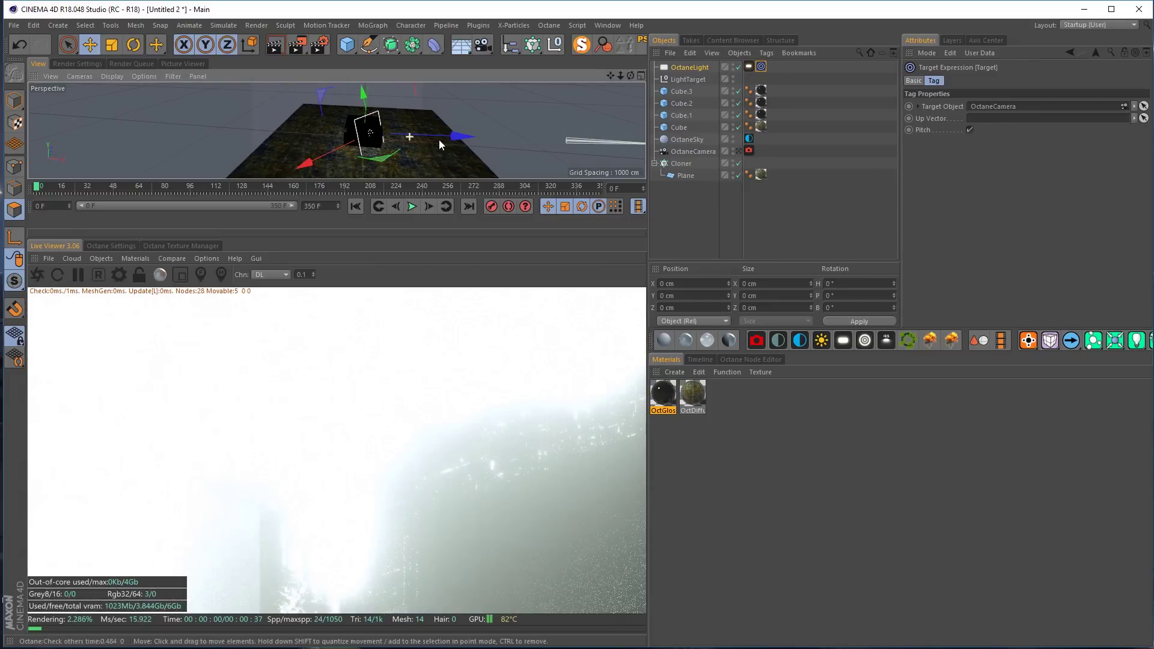
left_click_drag(439, 139, 335, 98)
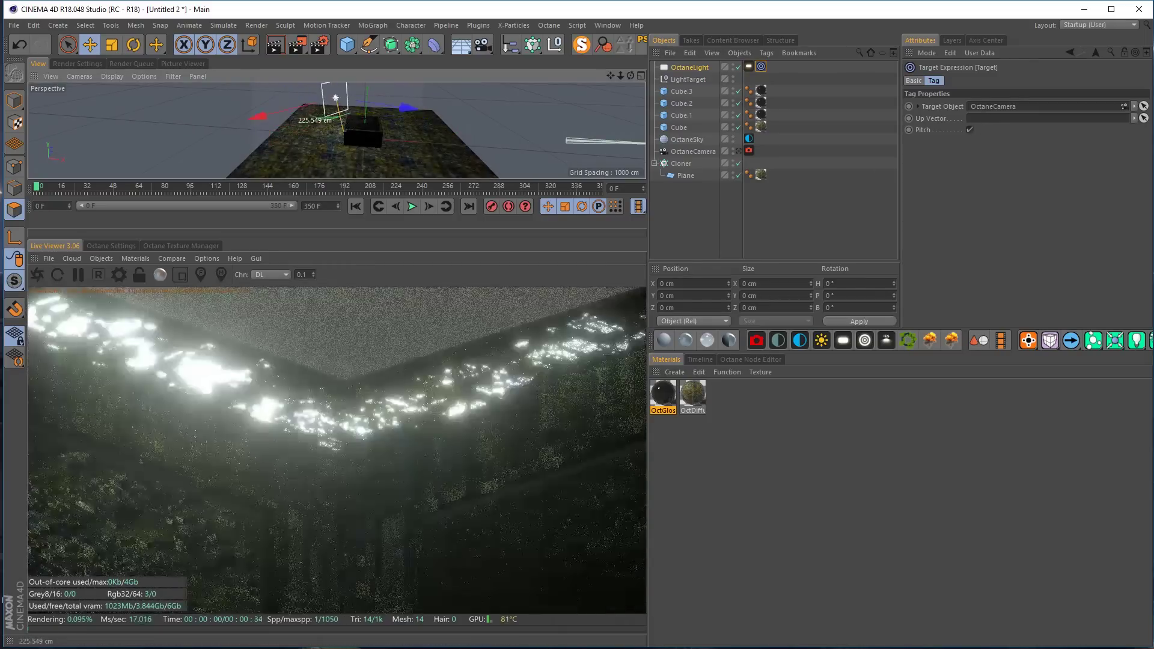
key("t")
left_click_drag(408, 95, 186, 149)
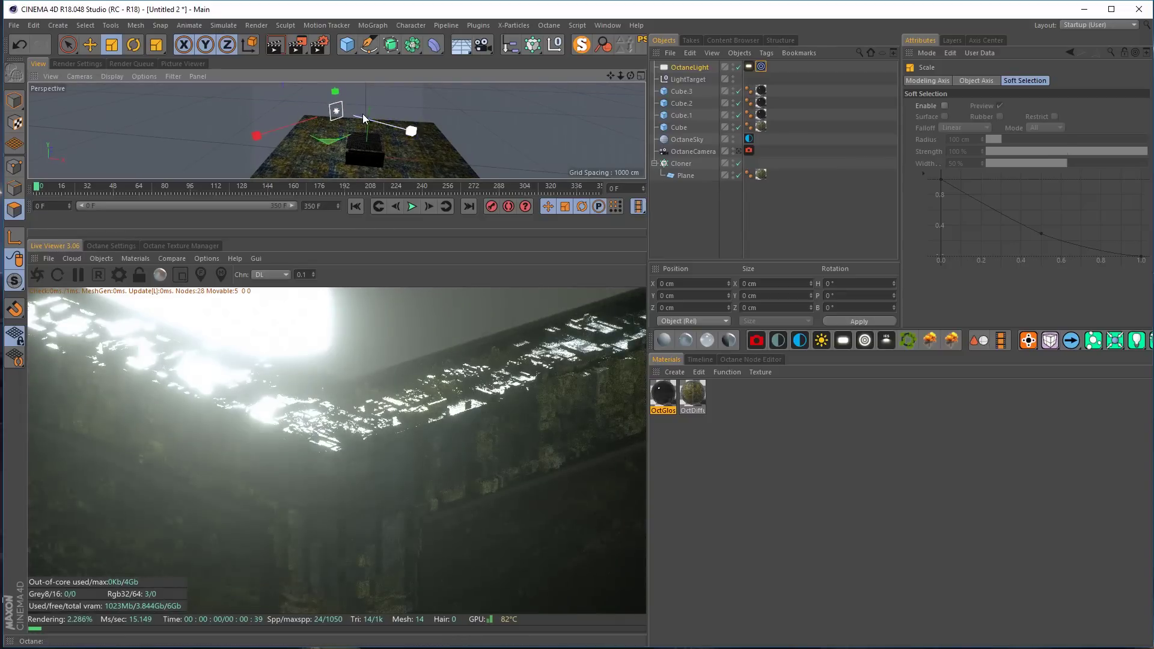
Move the area light farther back behind the cube, away from the OctaneCamera along its Z axis
left_click_drag(363, 113, 158, 146, "alt")
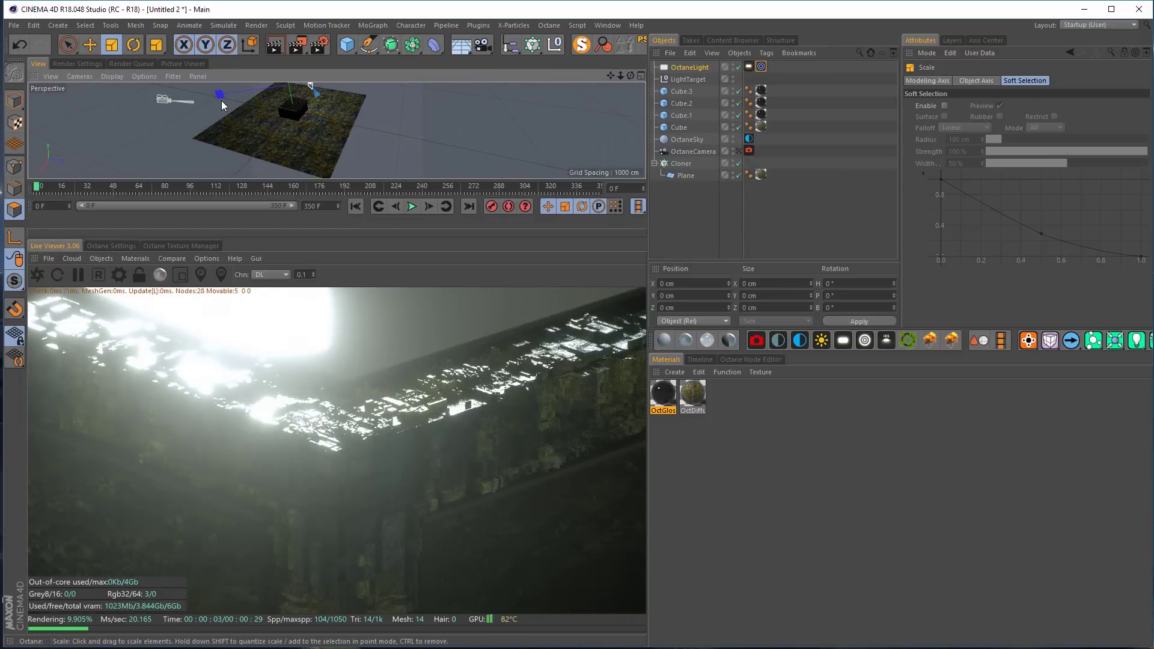
middle_click_drag(270, 91, 298, 127, "alt")
key("e")
left_click_drag(312, 94, 321, 132)
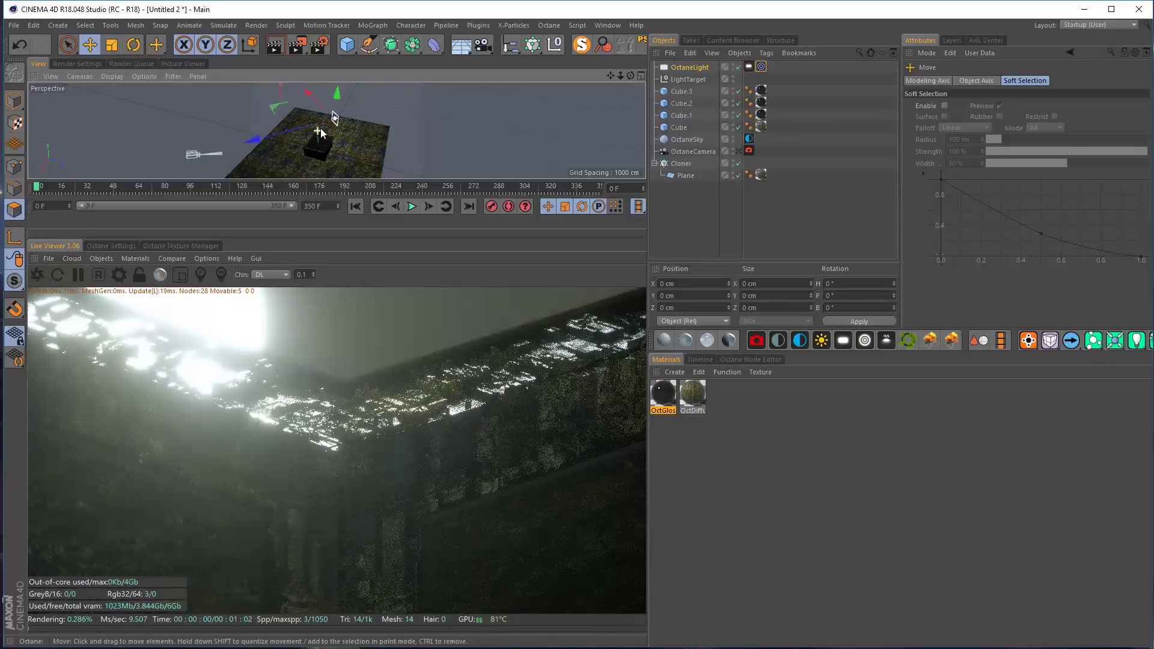
right_click_drag(321, 129, 333, 129, "alt")
middle_click_drag(325, 129, 289, 117, "alt")
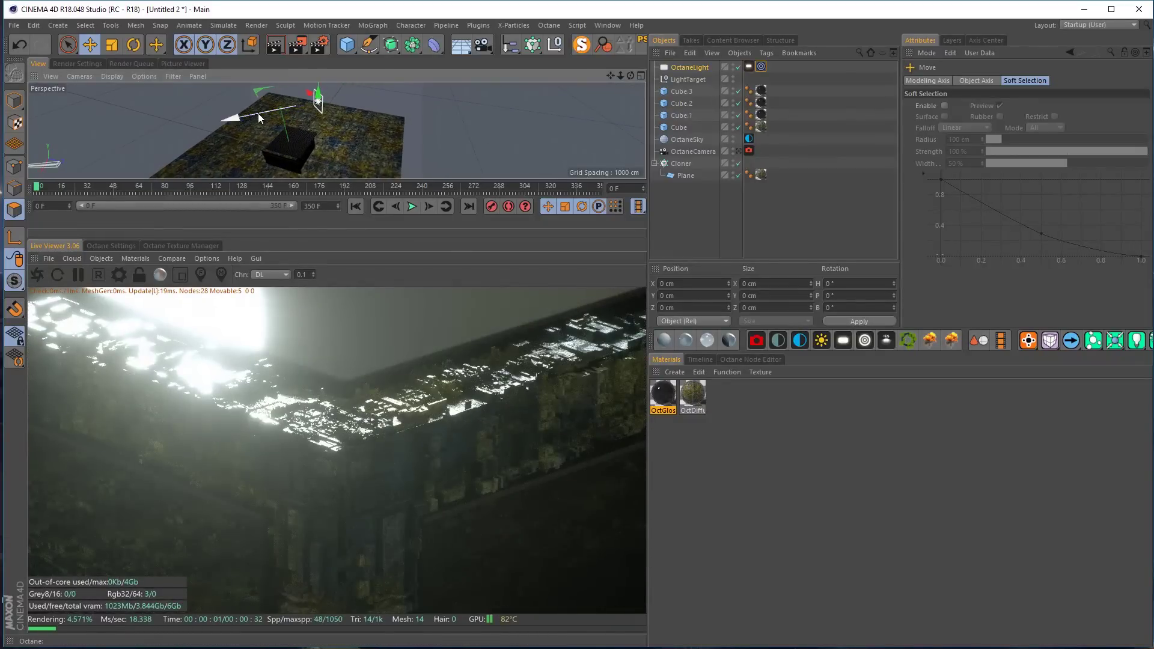
left_click_drag(258, 113, 269, 112)
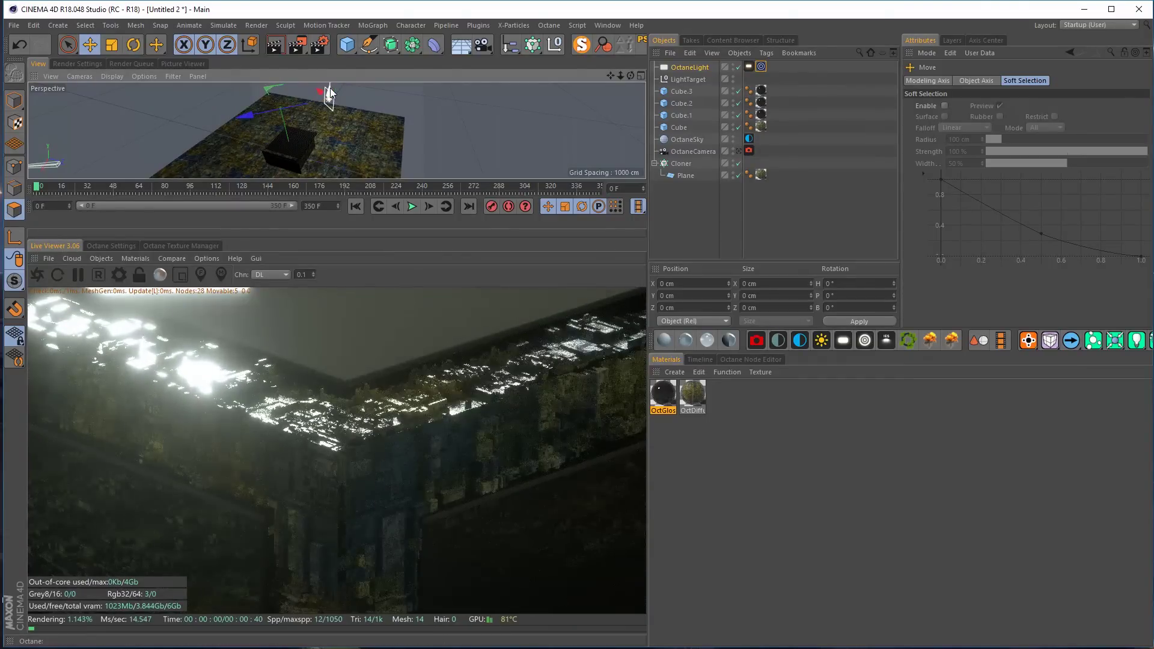
Scale the area light behind the cube down further to a small panel
key("t")
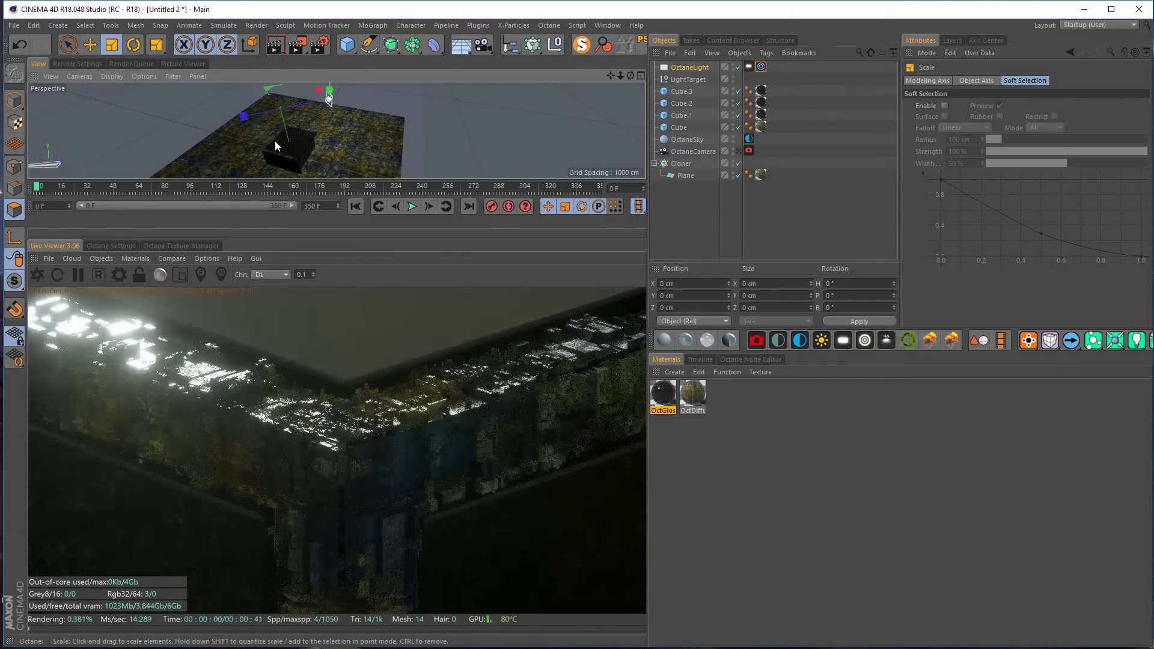
left_click_drag(275, 145, 300, 136, "alt")
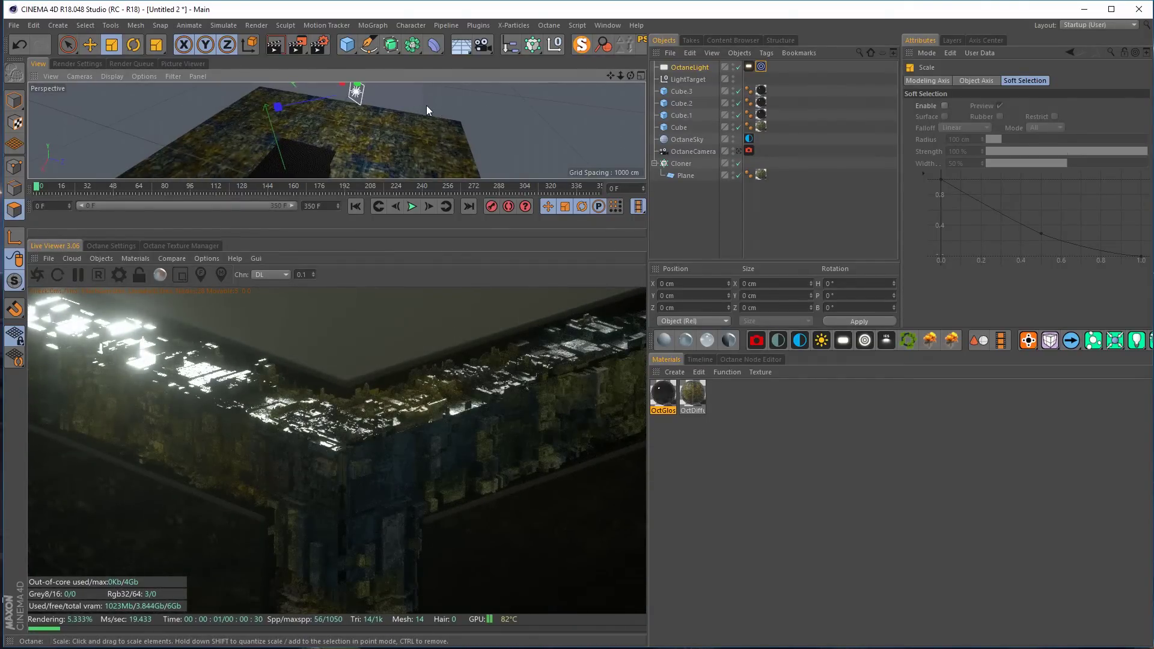
left_click_drag(427, 106, 229, 139)
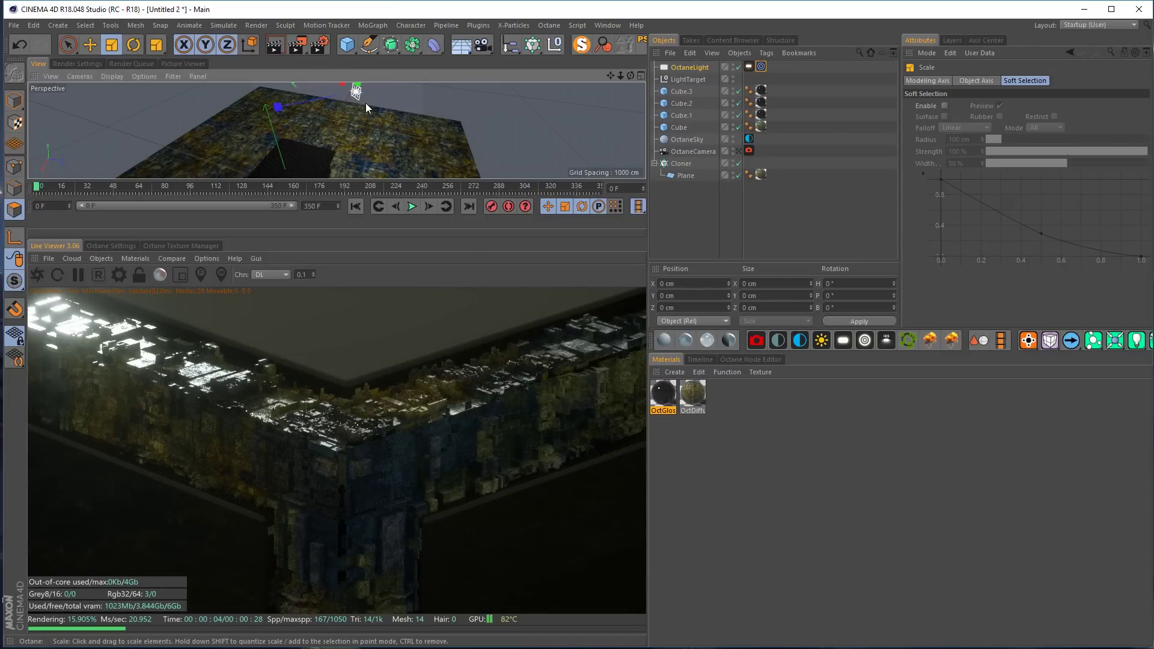
Enlarge the area light behind the cube and lower its power to about 4.42
left_click_drag(383, 106, 1112, 84)
left_click_drag(369, 128, 368, 127)
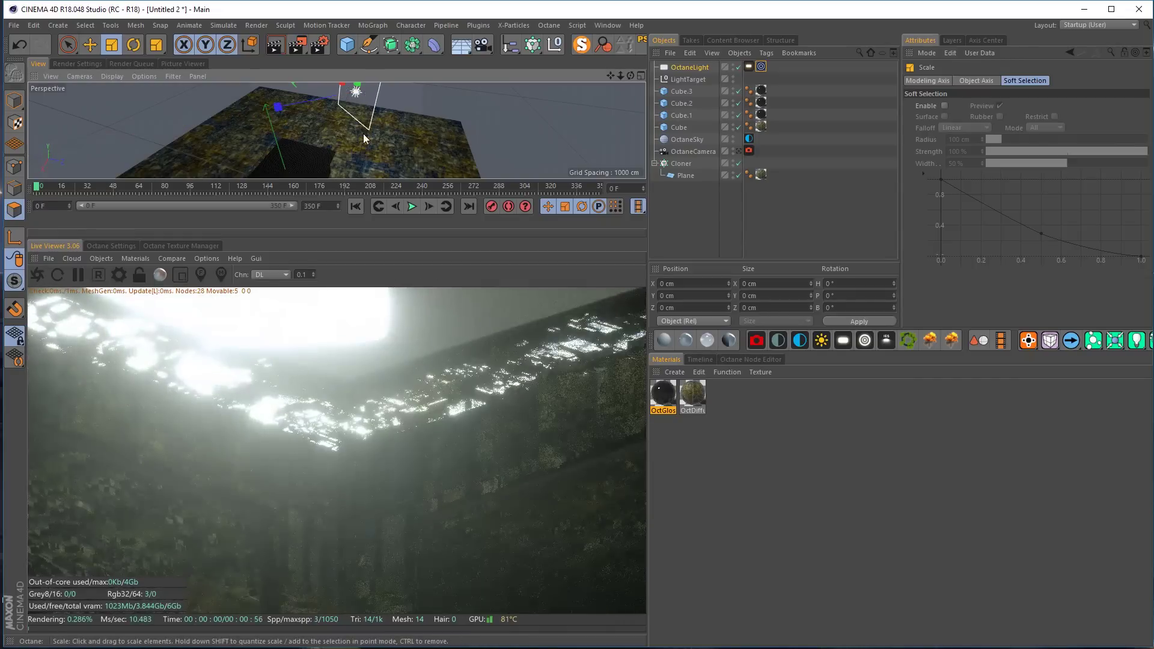
left_click(749, 66)
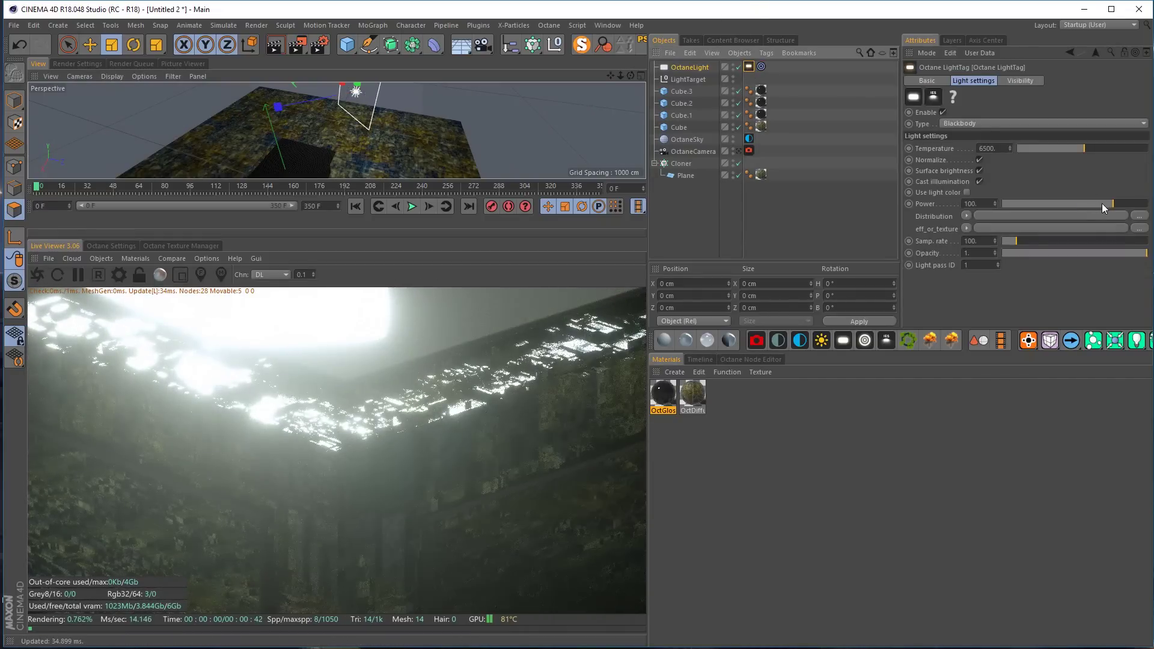
left_click_drag(1102, 204, 1088, 208)
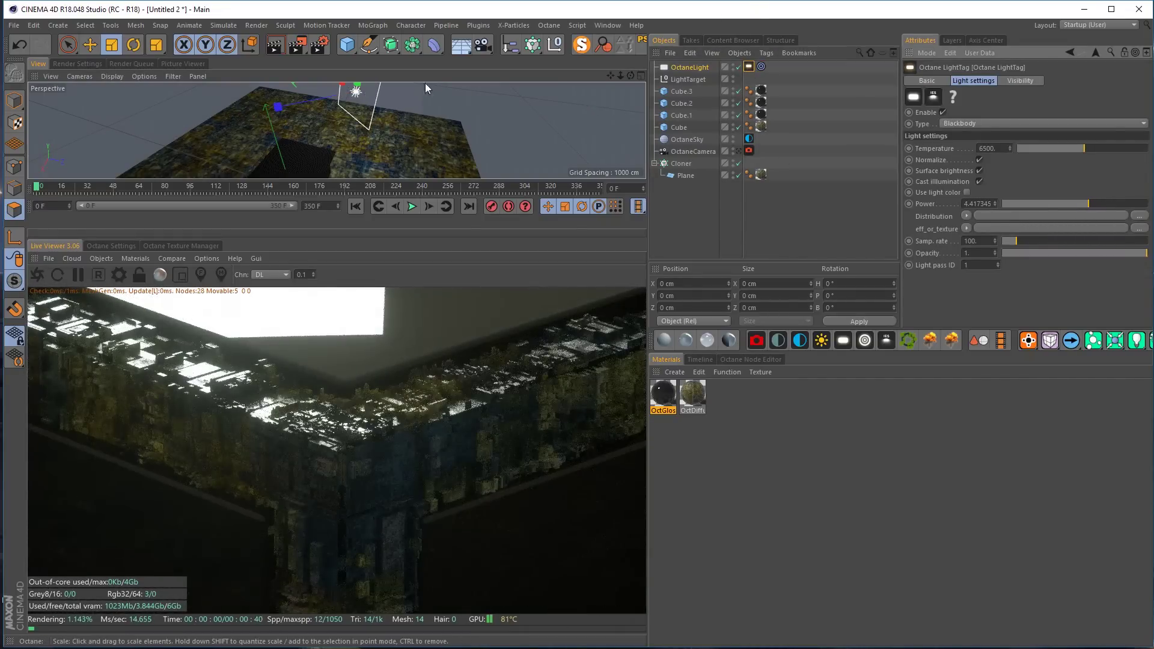
Move the area light farther back along its Z axis and scale it down to a small panel
left_click_drag(377, 109, 599, 95)
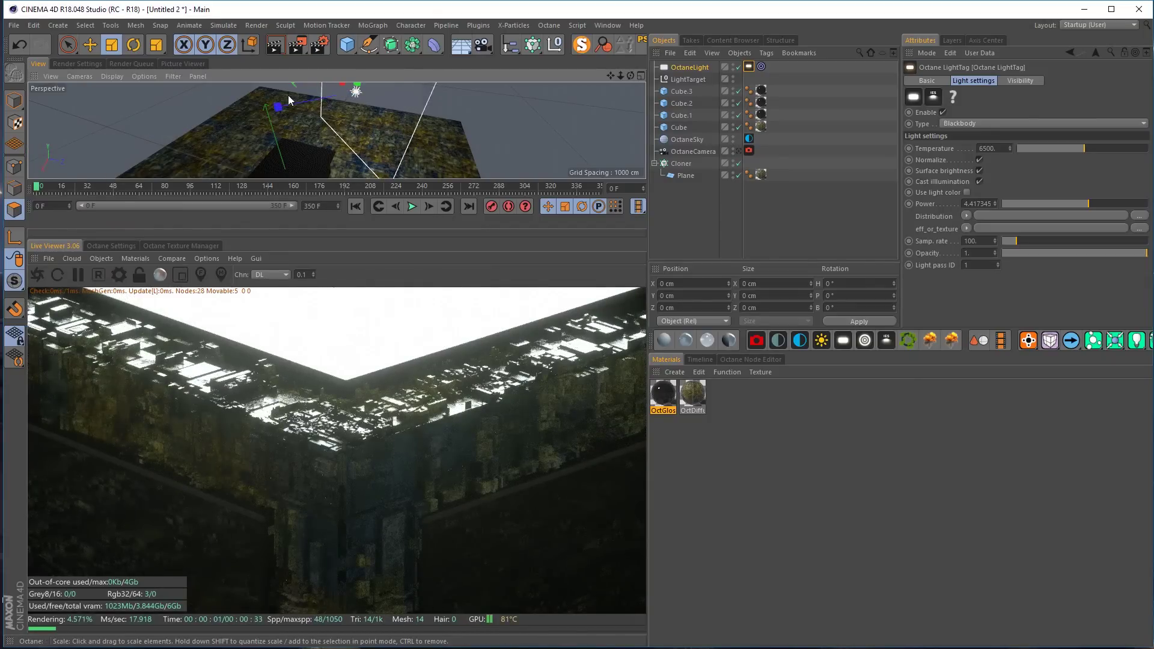
key("e")
left_click_drag(281, 107, 314, 107)
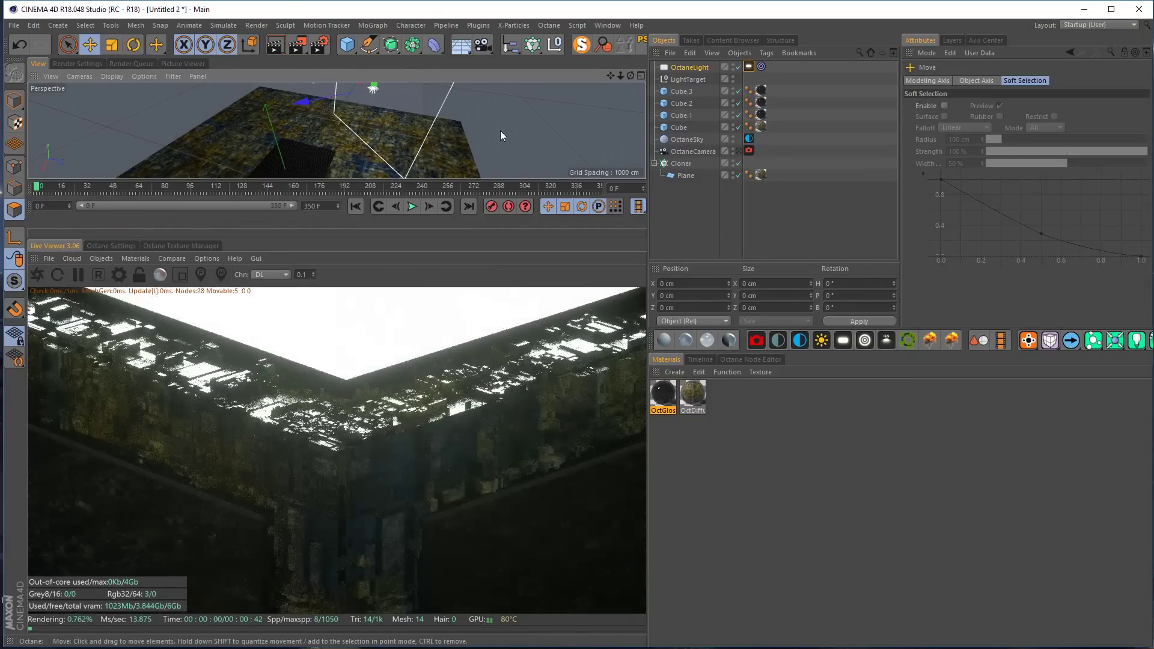
key("t")
left_click_drag(501, 131, 123, 145)
middle_click_drag(273, 139, 269, 156, "alt")
left_click_drag(433, 114, 280, 165)
middle_click_drag(431, 132, 463, 117, "alt")
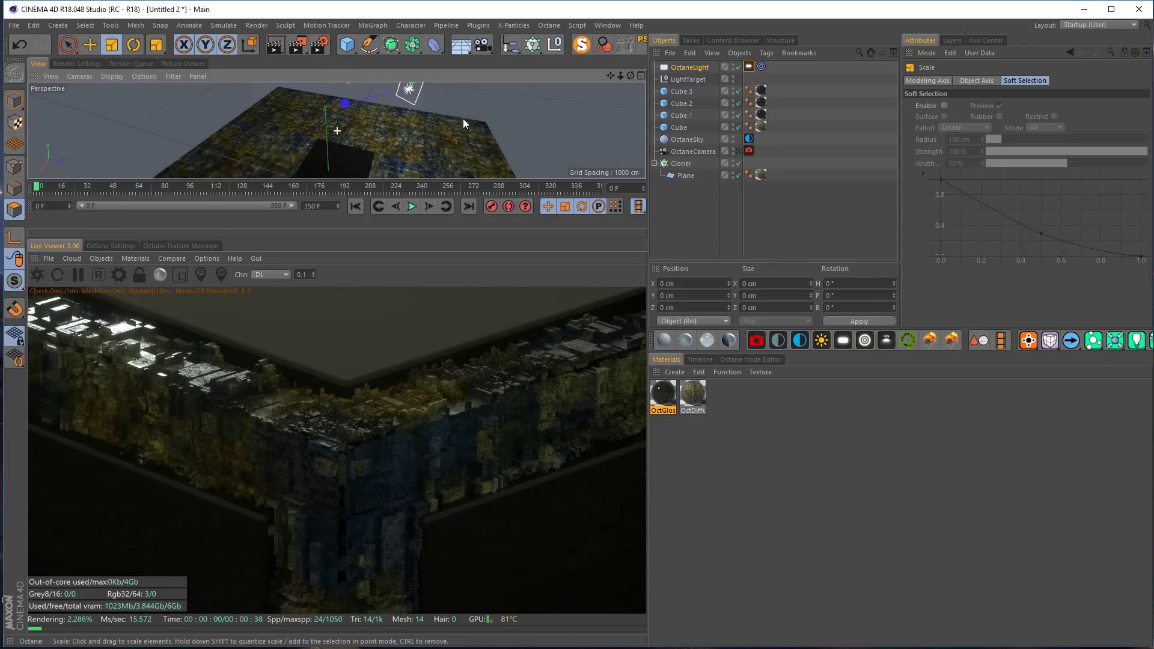
Delete the Target Expression tag from OctaneLight
key("e")
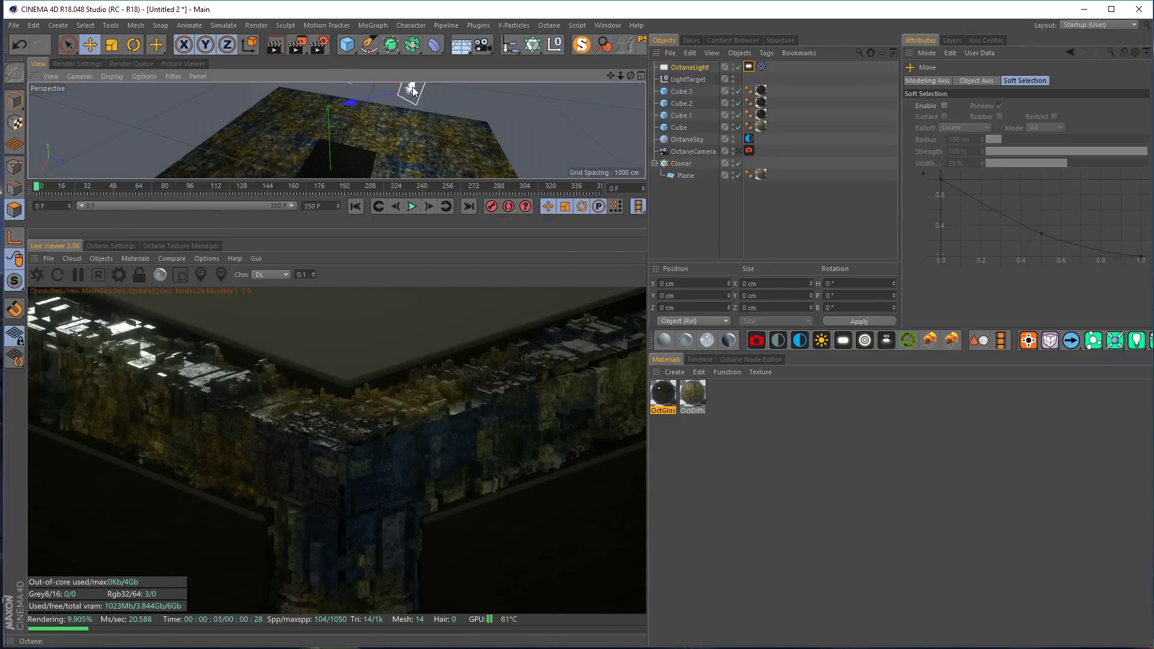
left_click_drag(463, 141, 450, 164, "alt")
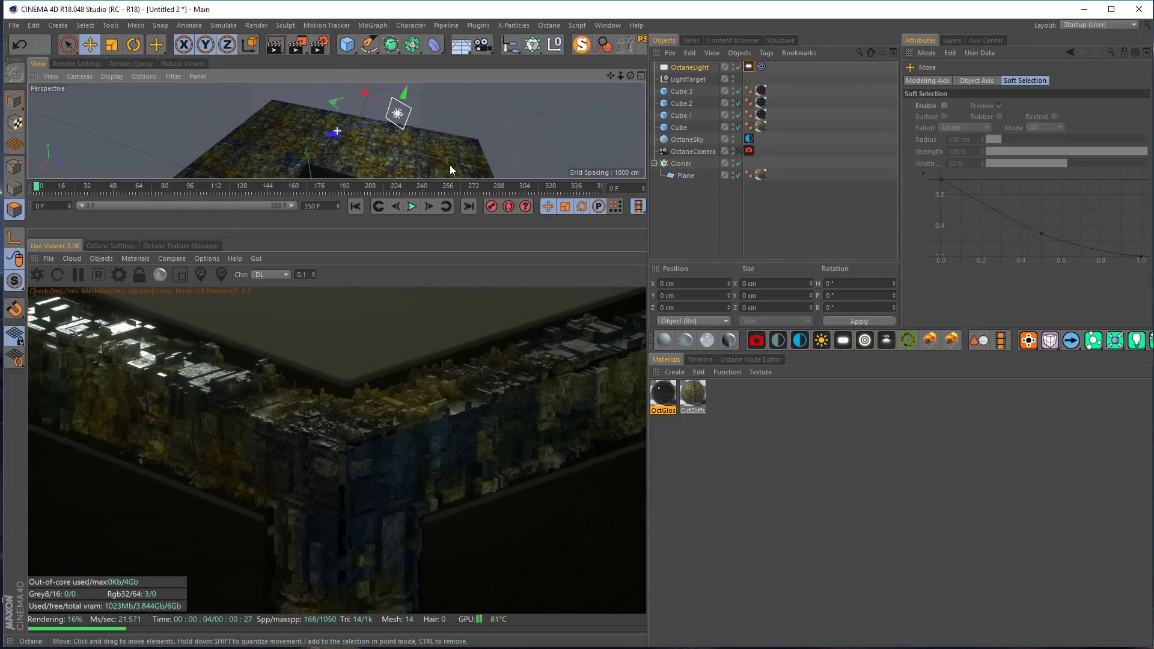
left_click(760, 67)
key("Delete")
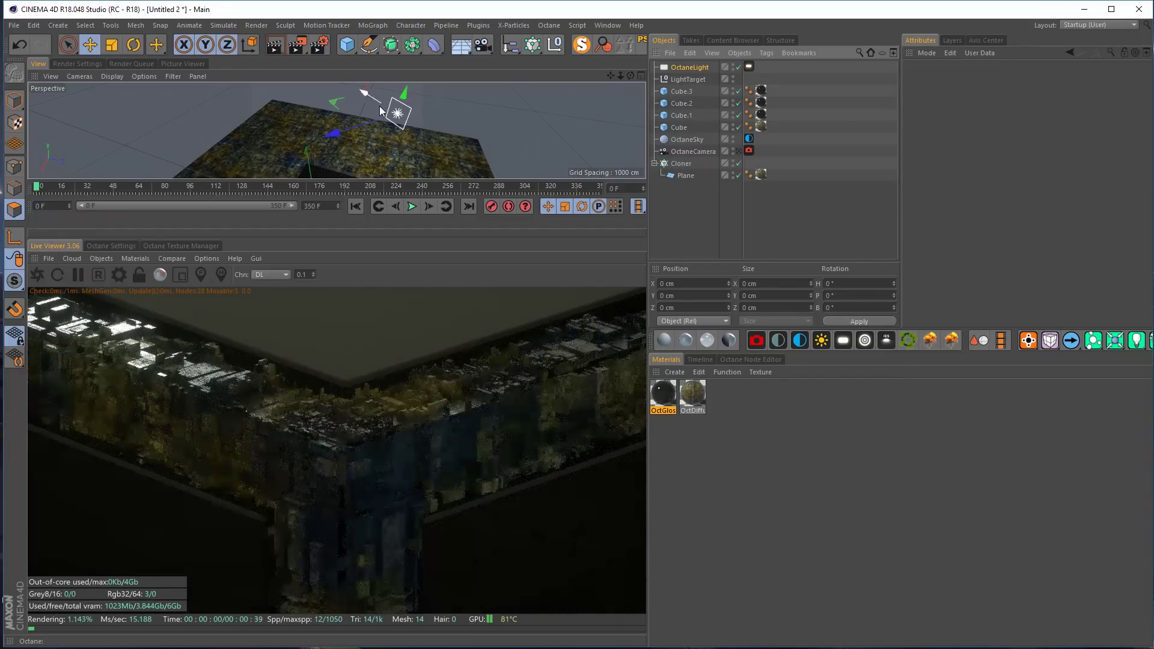
Rotate the area light nearly flat above the back of the cube and place a duplicate beside it
key("r")
mouse_move(370, 98)
left_mouse_down()
mouse_move(335, 170)
mouse_move(371, 102)
mouse_move(398, 88)
mouse_move(393, 107)
mouse_move(448, 104)
mouse_move(388, 117)
mouse_move(374, 98)
mouse_move(390, 102)
mouse_move(382, 106)
left_mouse_up()
key("e")
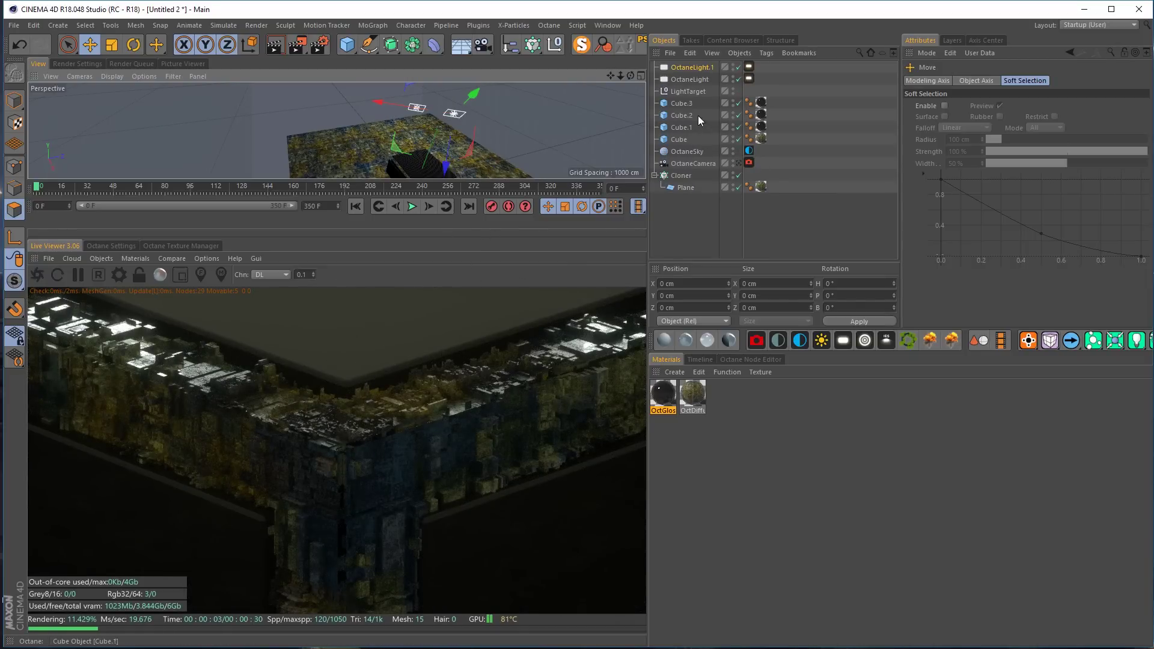
Thicken the Cube.2 panel by setting its X size to 25 cm
left_click(684, 107)
left_click(684, 129, "shift")
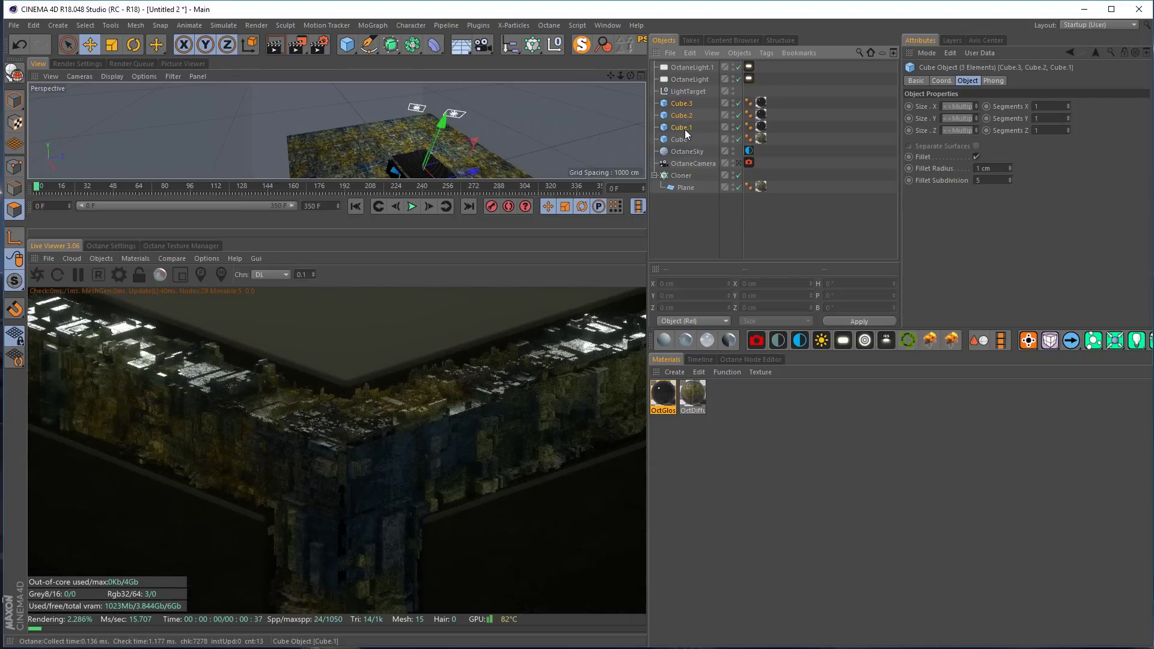
left_click(949, 81)
left_click(974, 81)
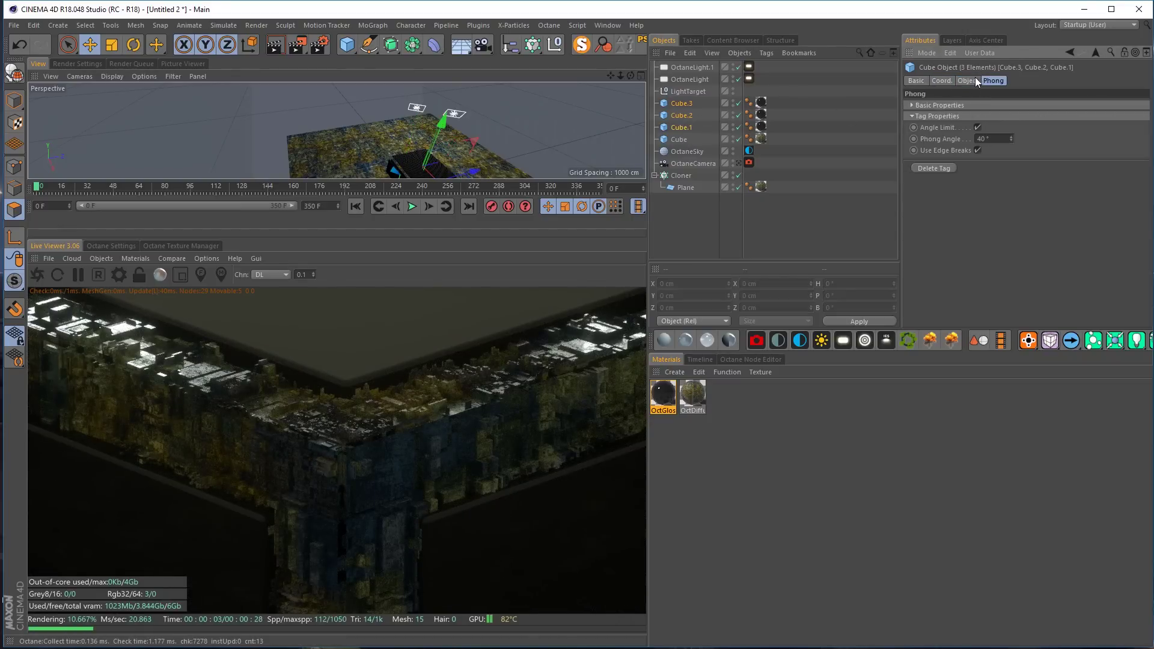
left_click(686, 118)
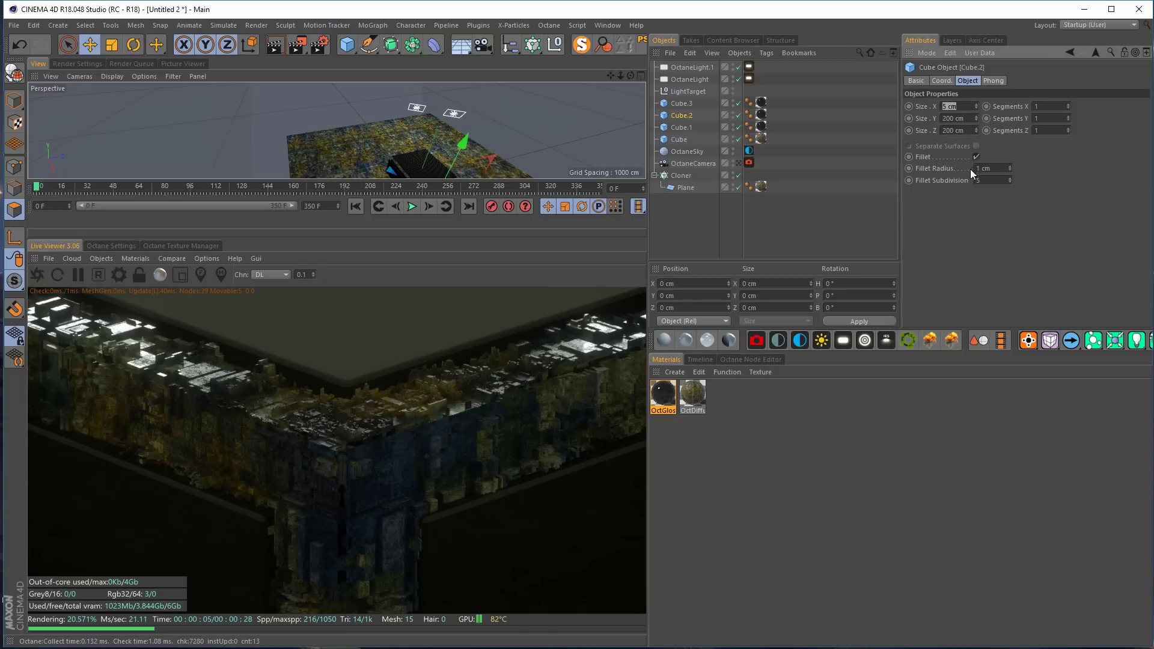
key("Return")
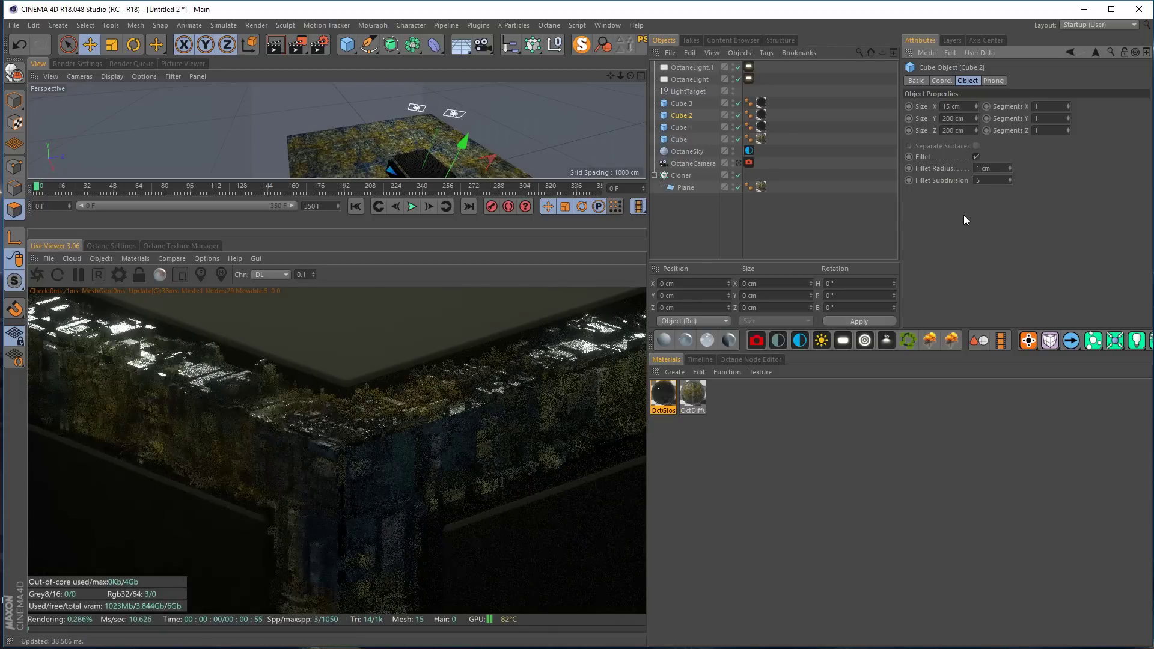
left_click(959, 107)
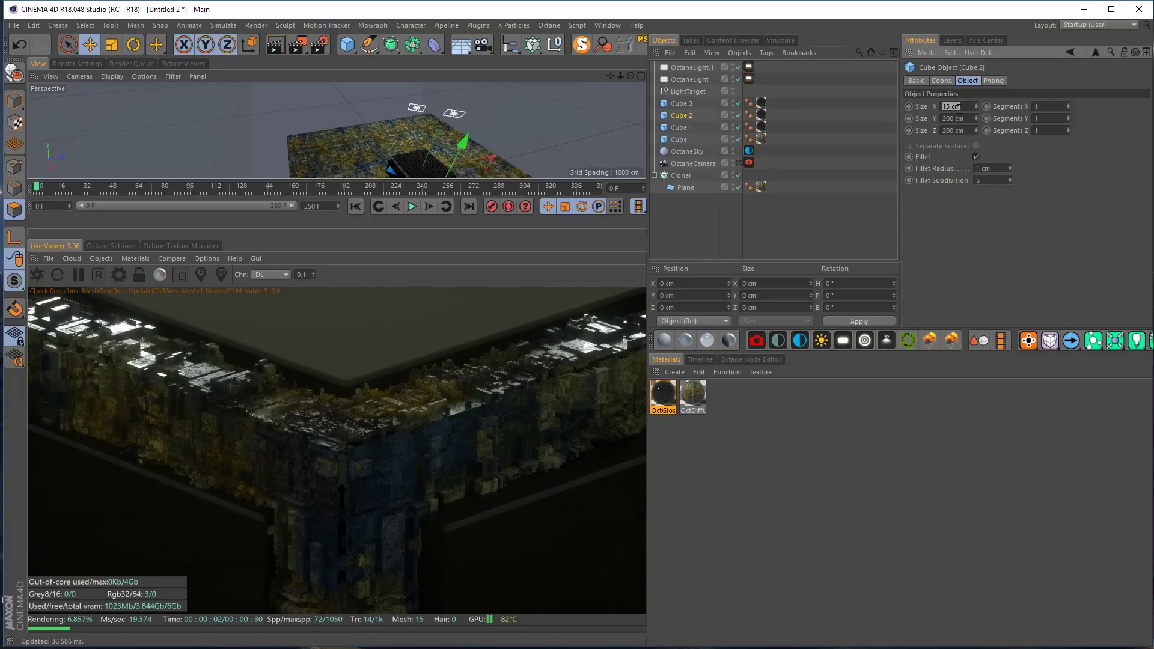
key("Return")
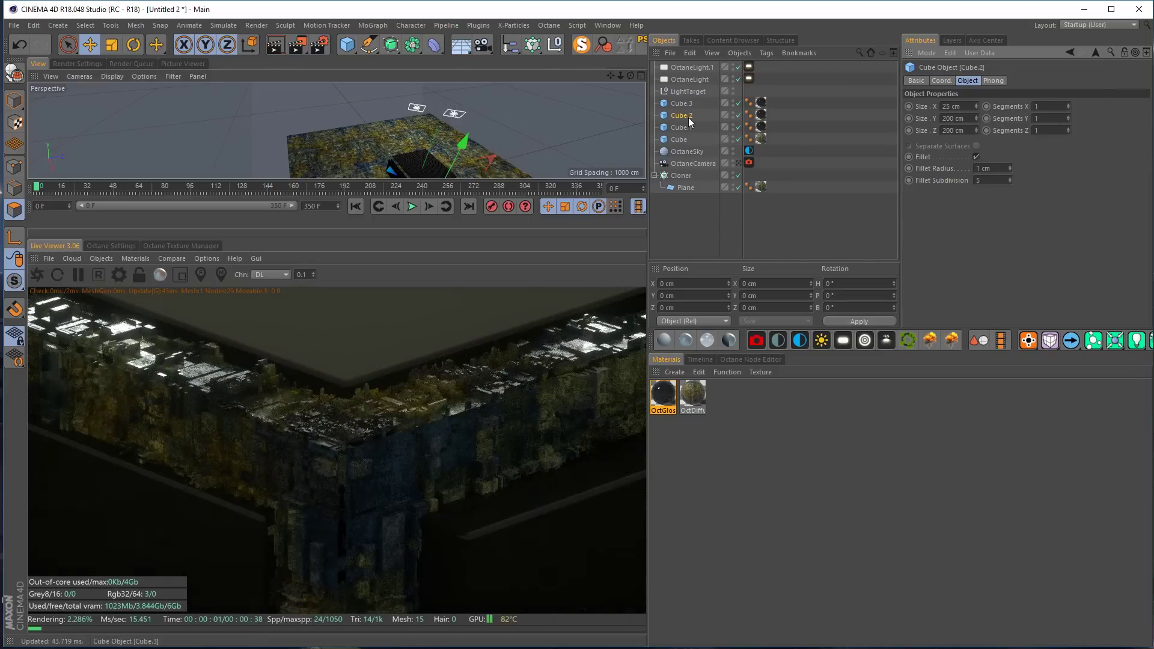
Set the Y size of Cube.1 to 25 cm and the Z size of Cube.3 to 25 cm
left_click(683, 127)
left_click(959, 119)
type("25")
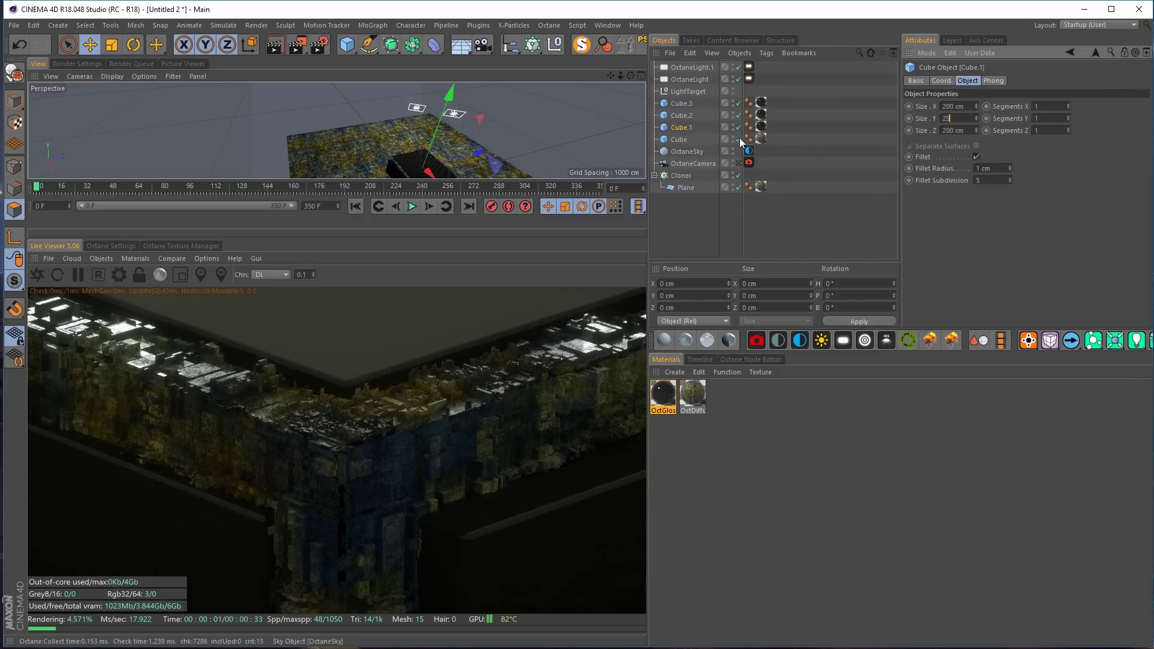
left_click(674, 103)
type("25")
key("Return")
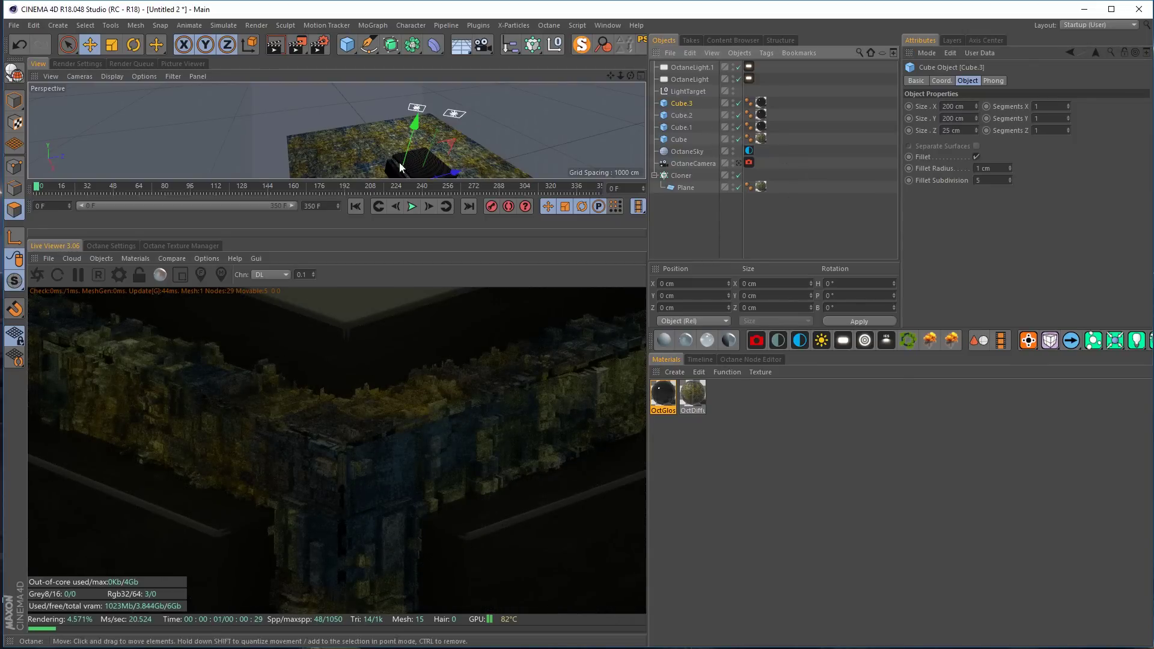
Shift Cube.3 along its Z axis by setting its Z position to -95 cm
left_click(943, 81)
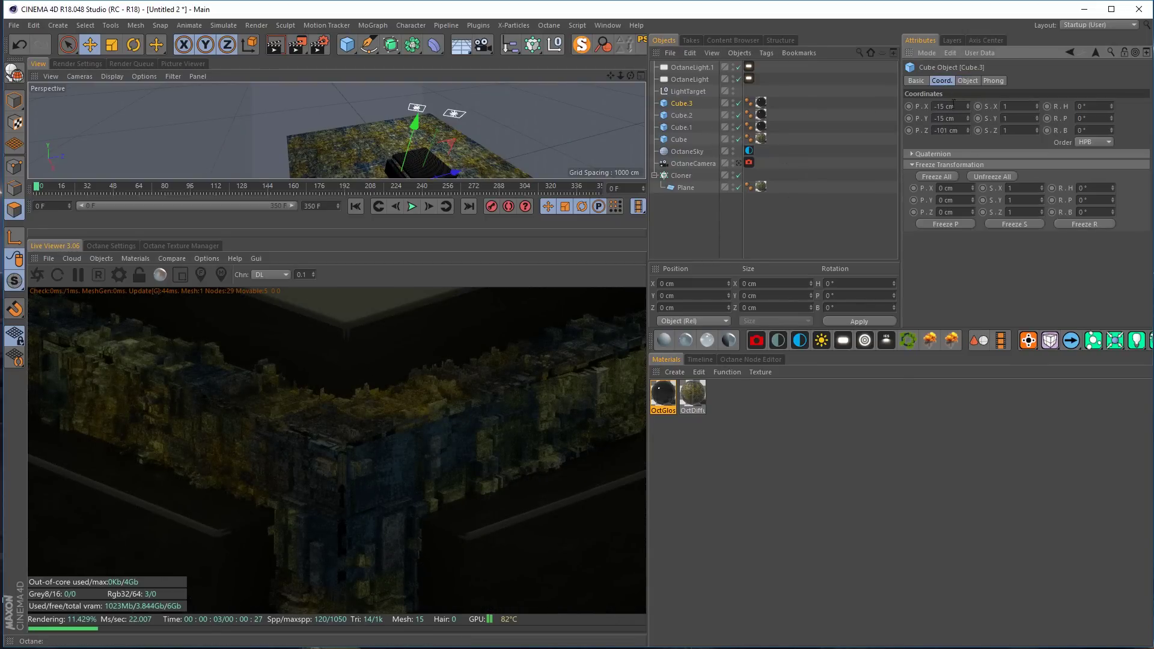
left_click_drag(969, 130, 969, 128)
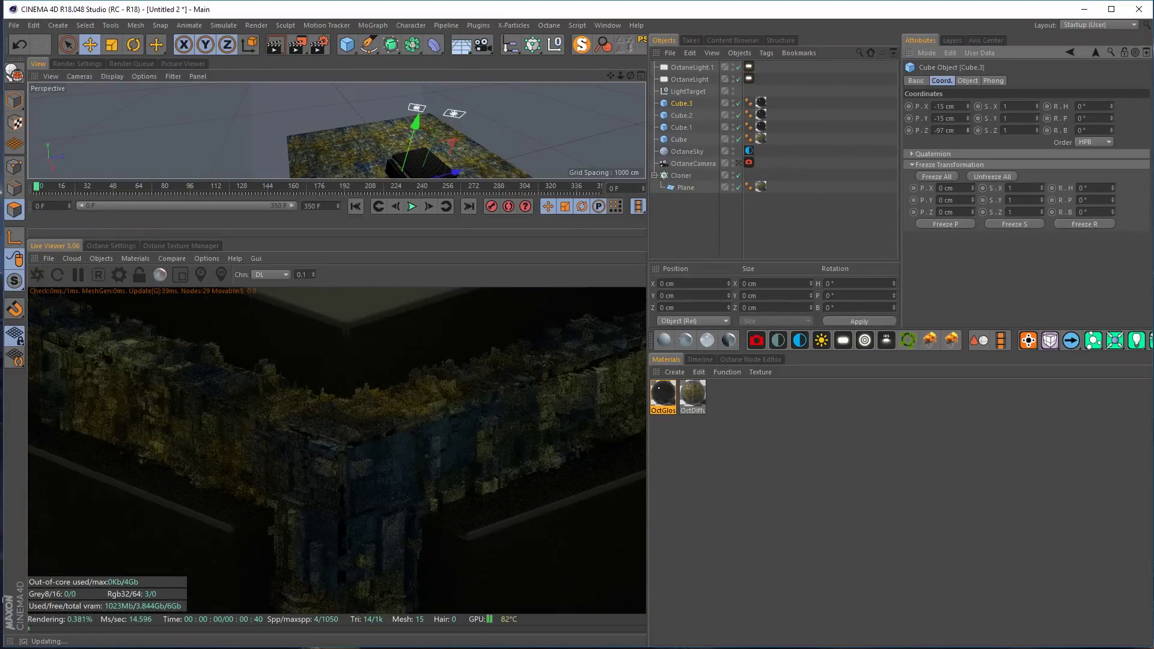
left_click(968, 132)
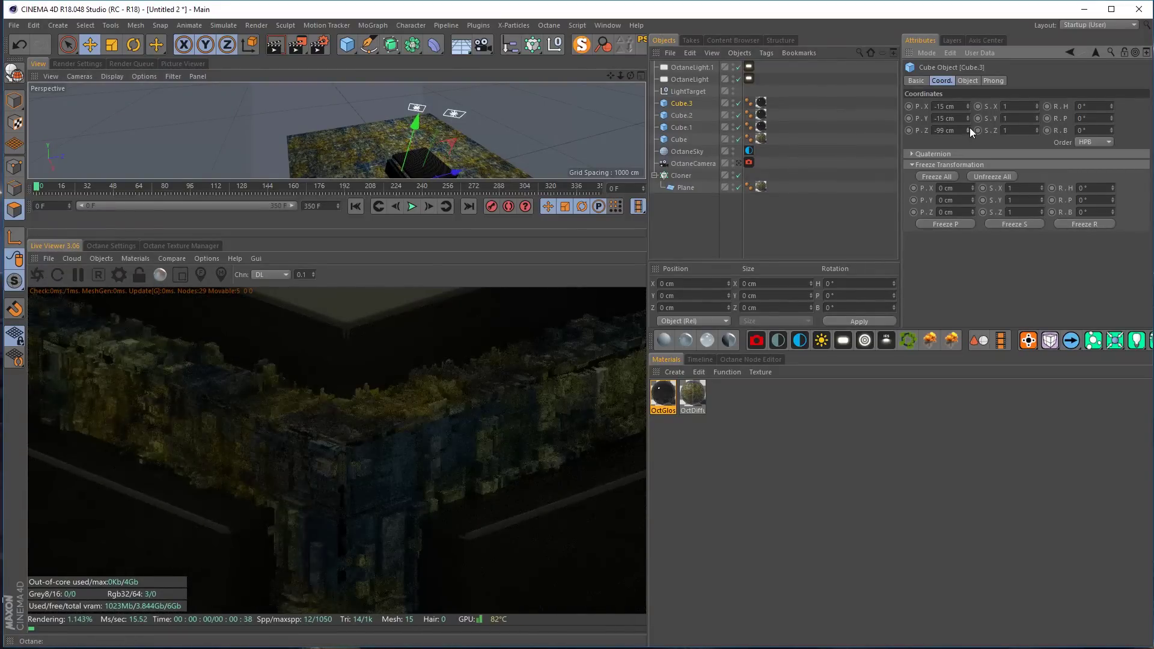
left_click(969, 128)
left_click(969, 128)
left_click(969, 128)
left_click(969, 128)
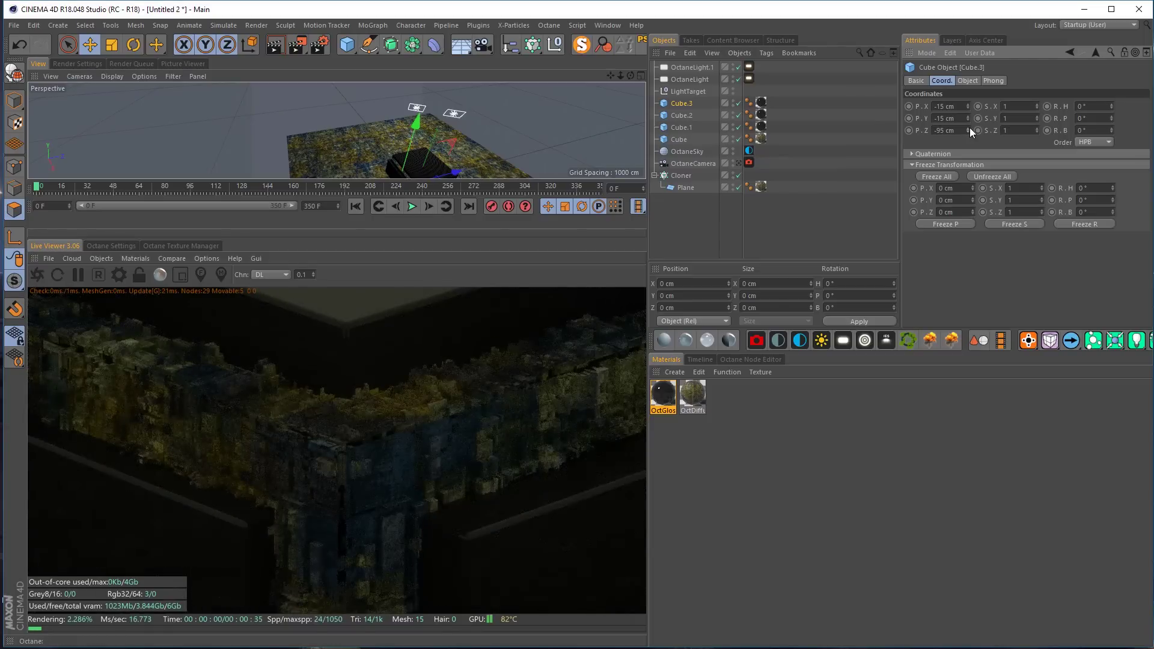
Set the X position of Cube.2 to 95 cm and the Y position of Cube.1 to 95 cm
left_click(688, 115)
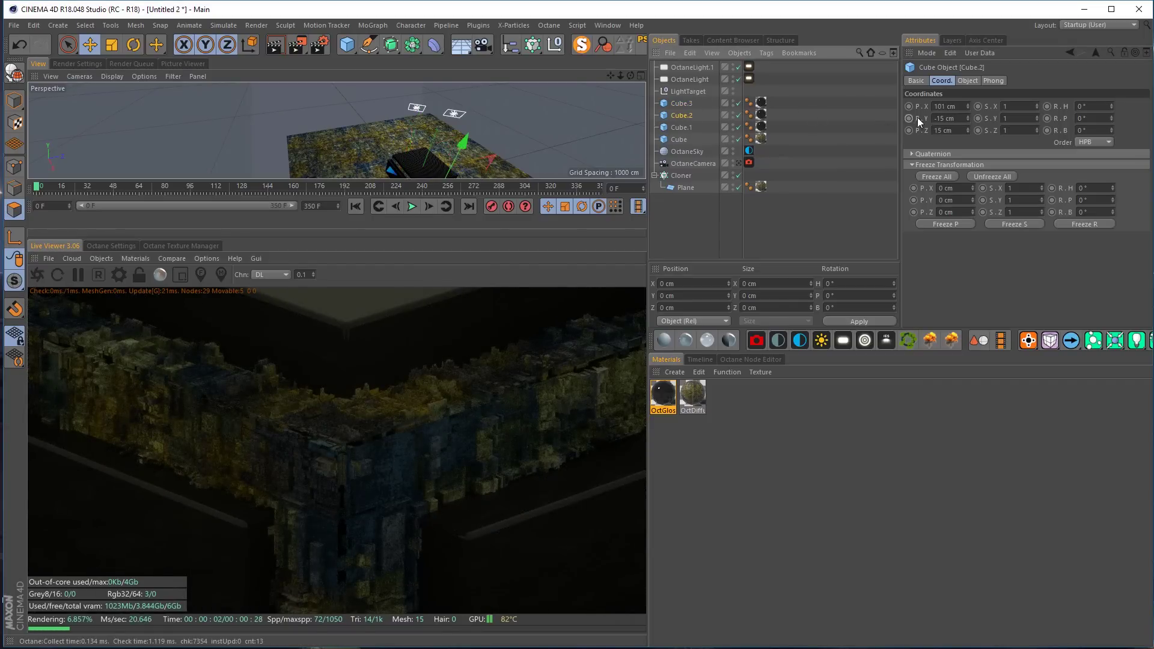
left_click(952, 107)
type("9")
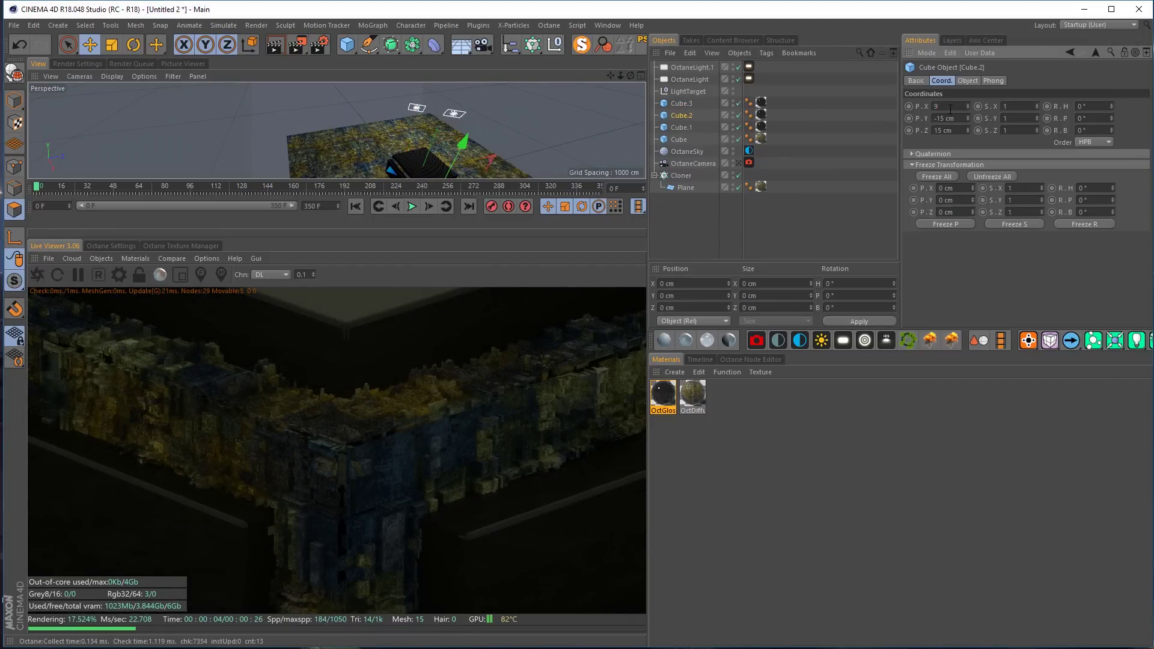
type("5")
left_click(694, 107)
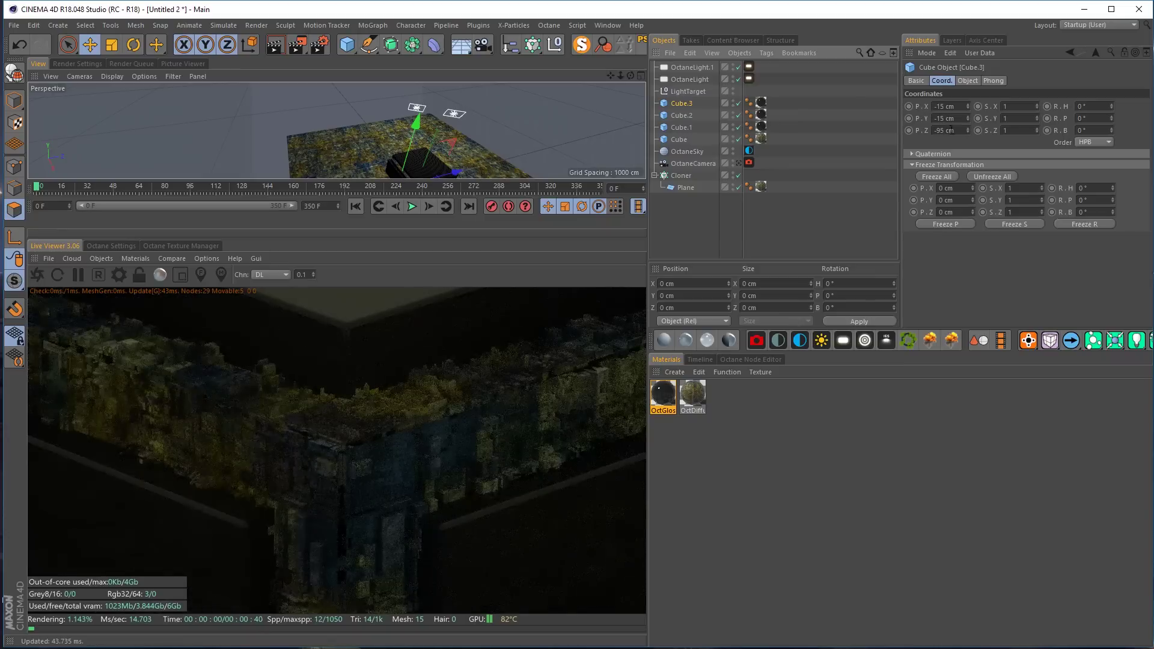
left_click(680, 129)
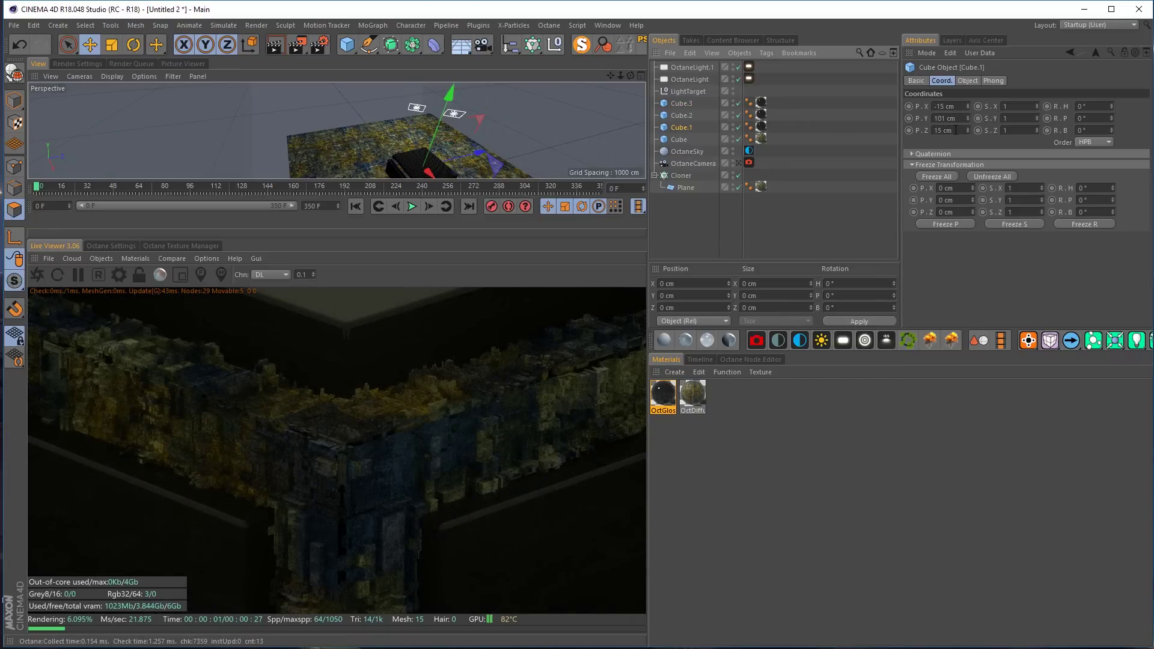
left_click_drag(969, 120, 969, 117)
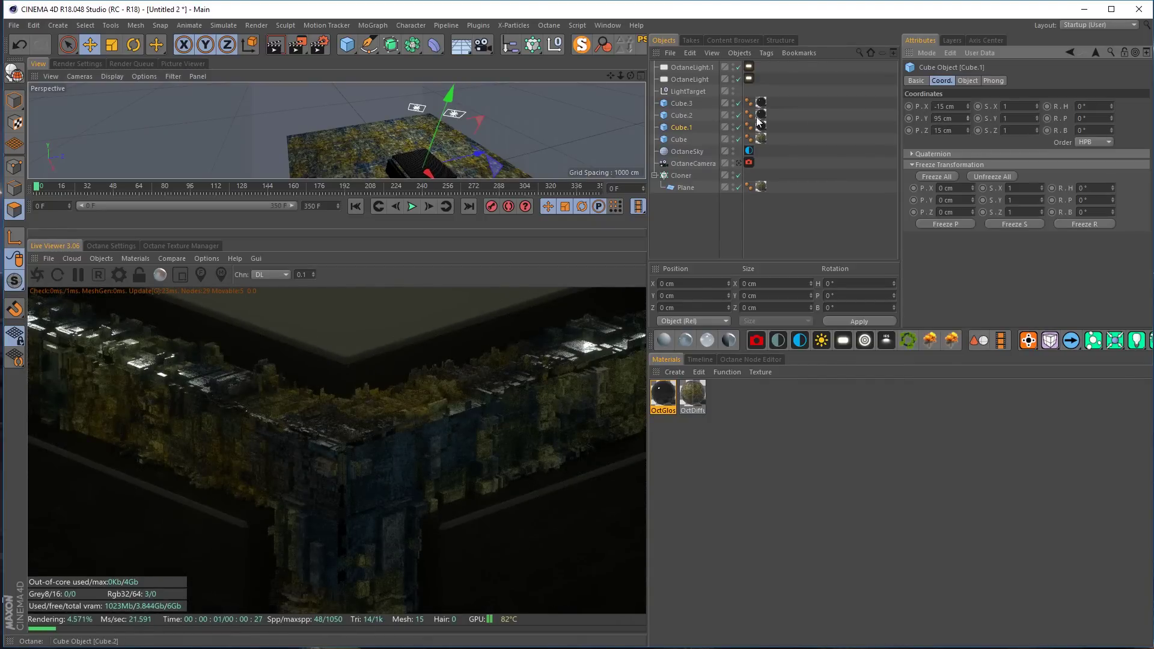
Set the fillet radius of Cube.1, Cube.2 and Cube.3 together to 0.1 cm
left_click_drag(691, 102, 690, 127)
left_click(985, 80)
left_click(969, 82)
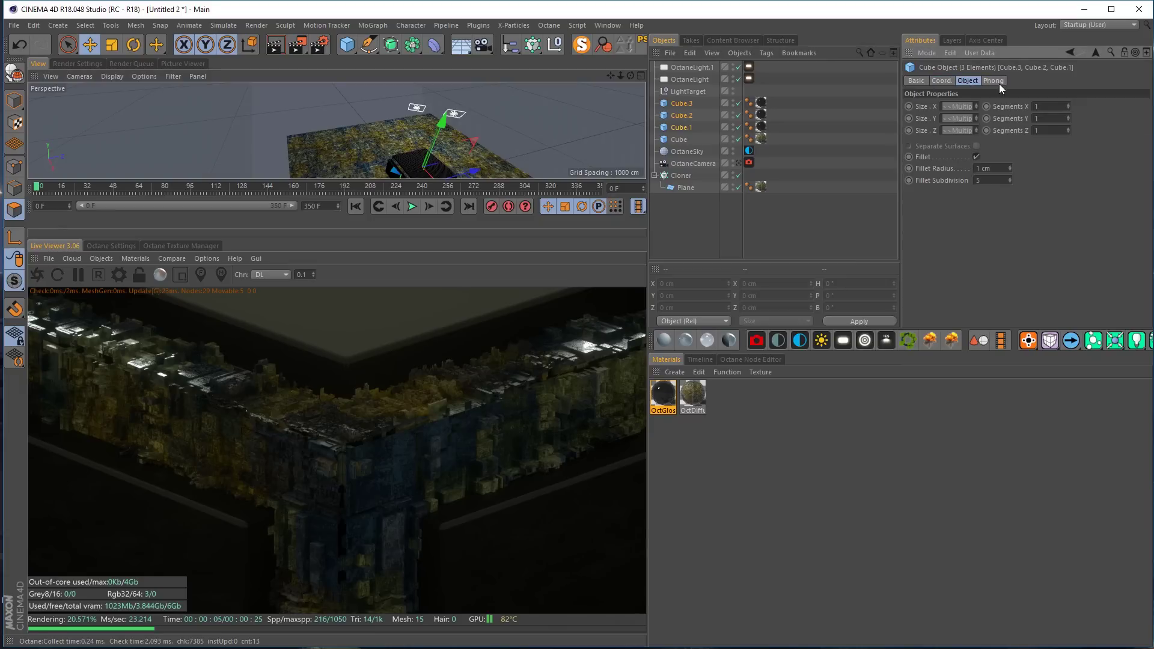
left_click(999, 83)
left_click(979, 83)
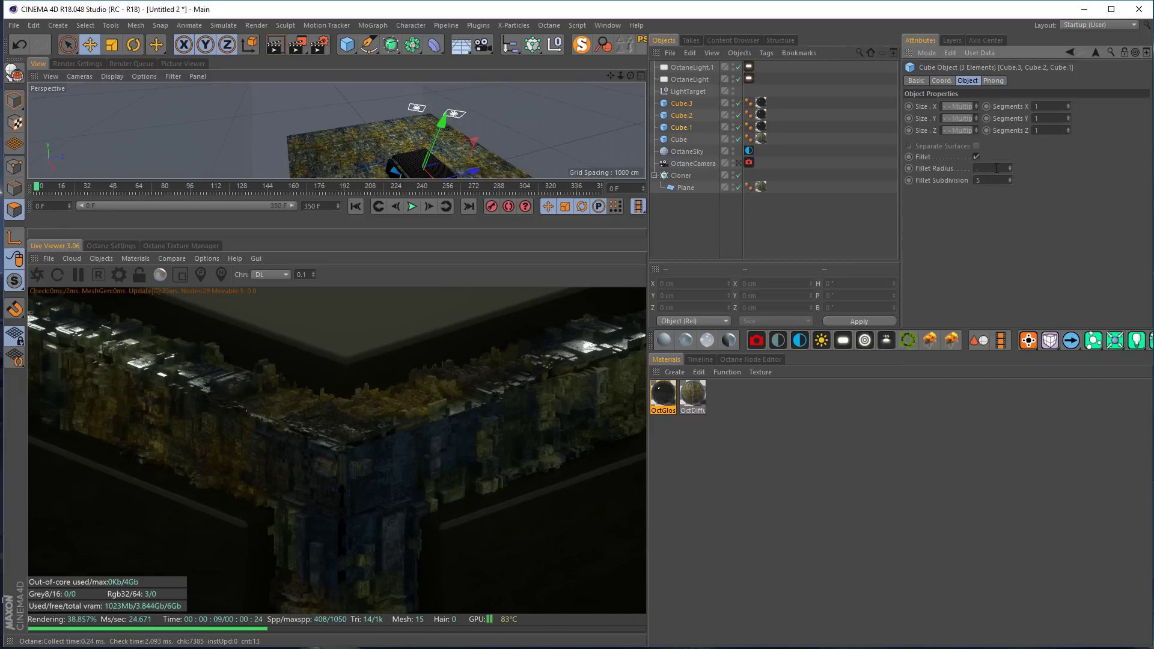
key("Return")
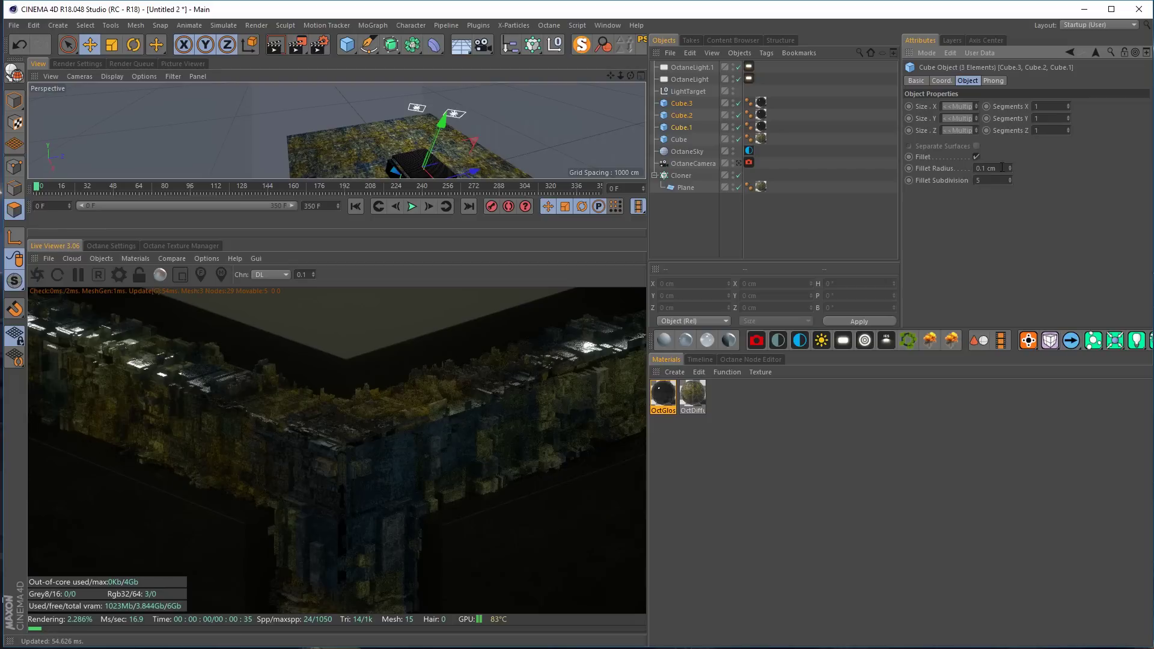
left_click(740, 221)
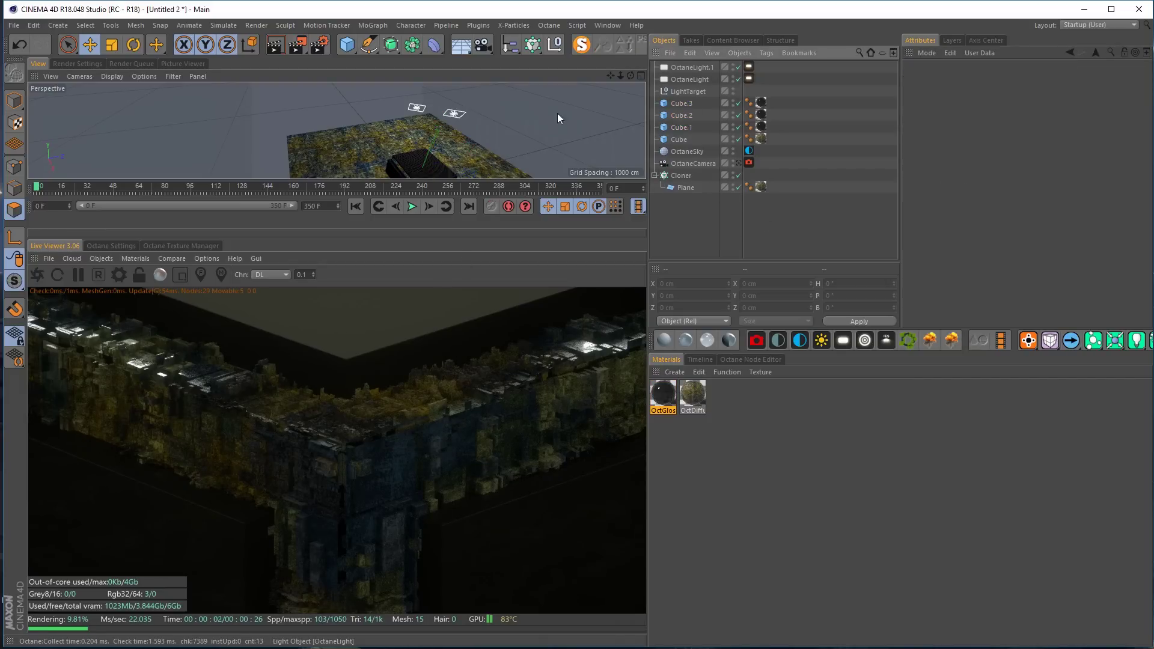
Duplicate the topmost Octane area light, then rotate and enlarge the copy beside the cube
left_click(666, 71)
left_click_drag(470, 140, 395, 172, "alt")
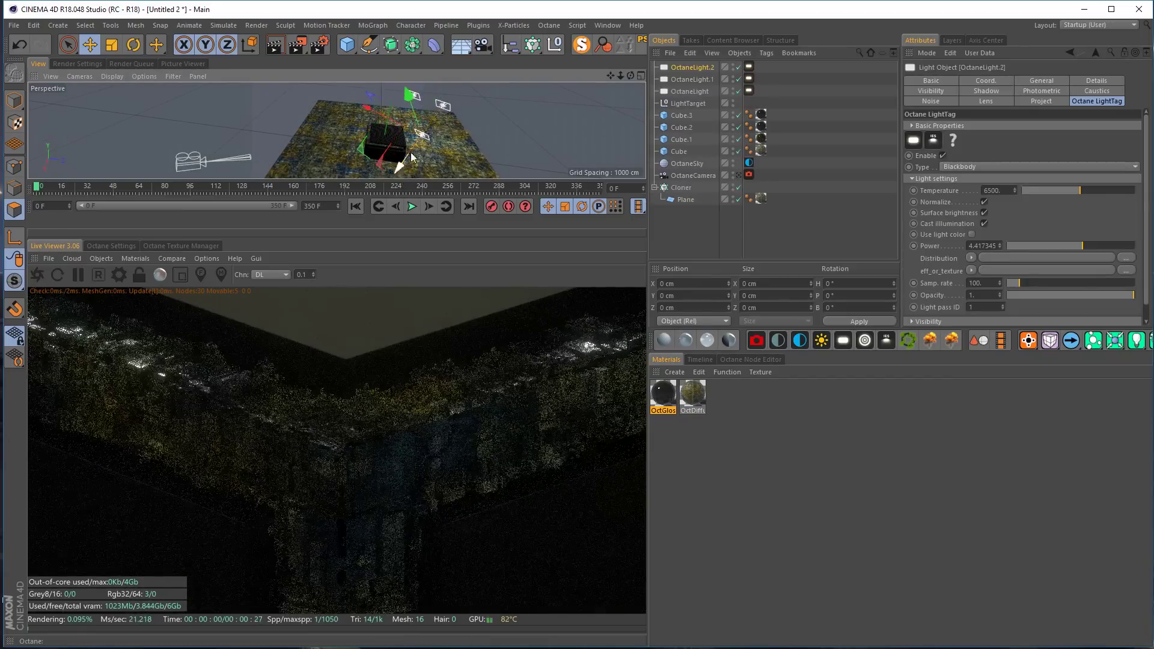
key("r")
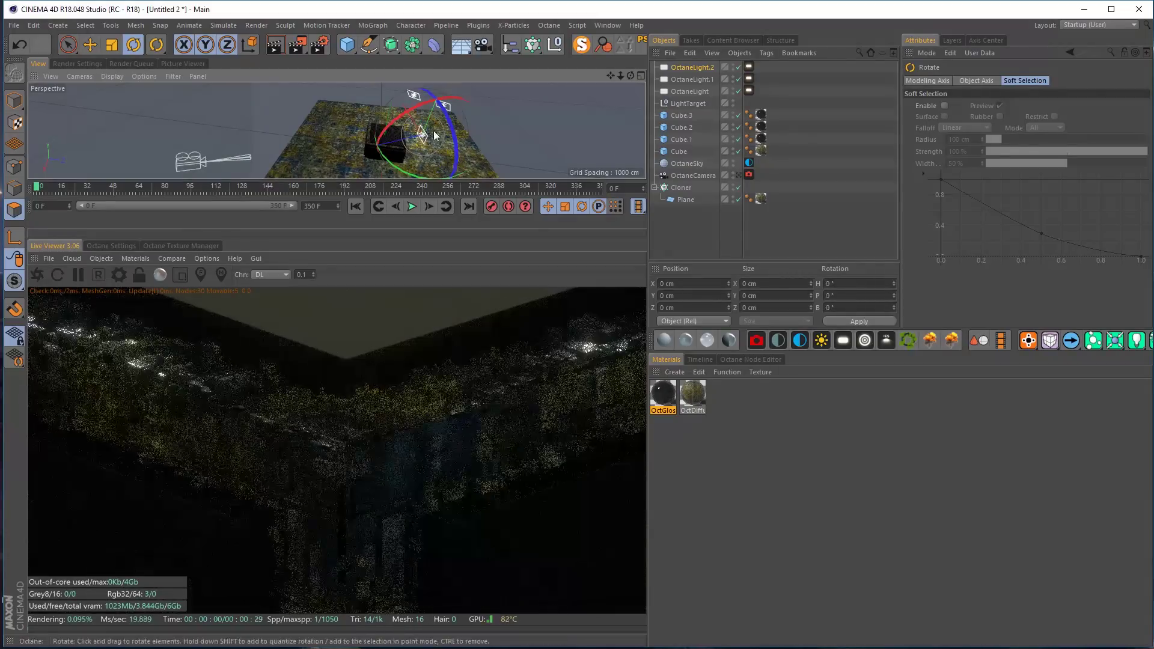
left_click_drag(436, 135, 528, 81)
key("t")
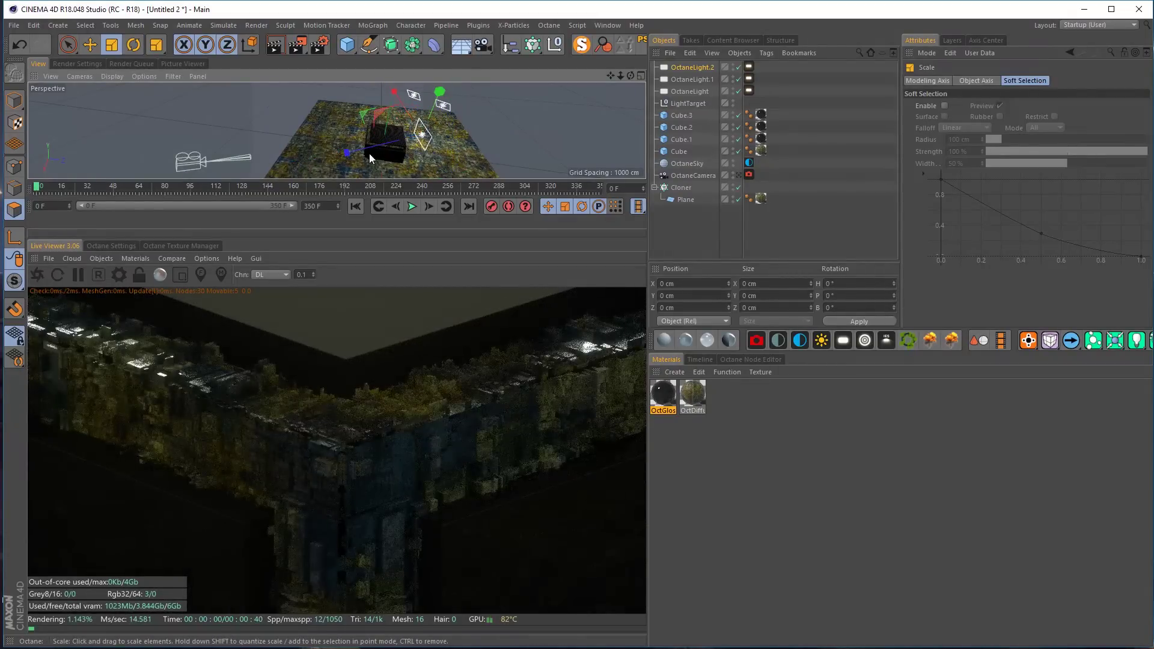
left_click_drag(369, 158, 460, 85, "alt")
Tilt OctaneLight.2 and move it closer to the cube's side so it lights the displaced edges
key("e")
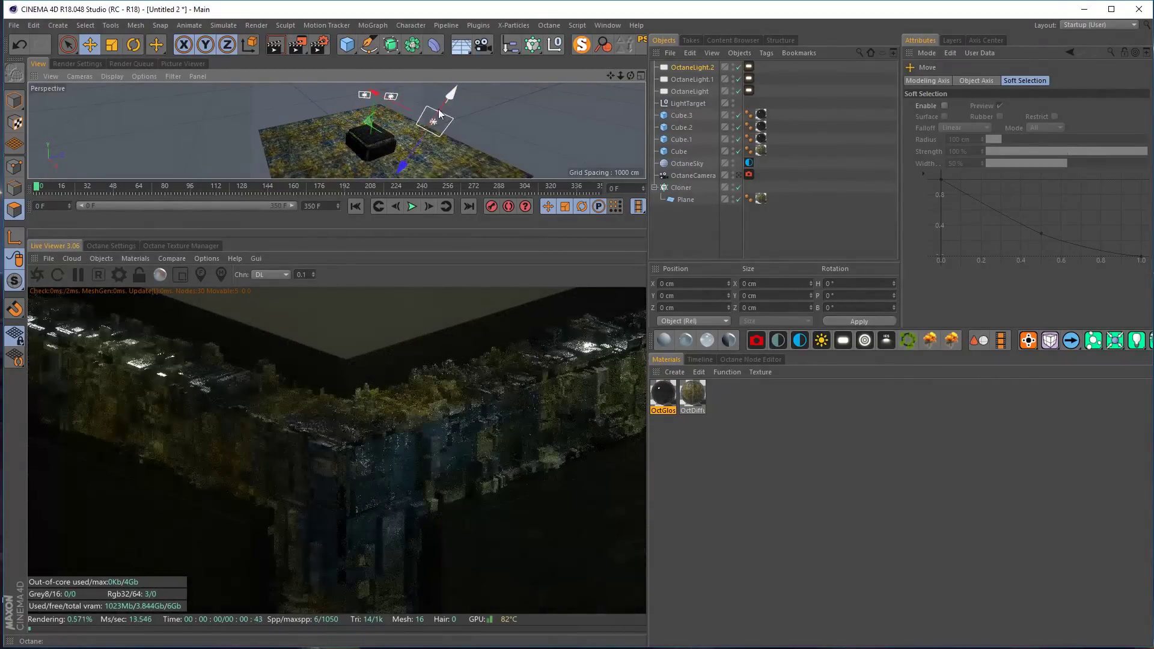
key("r")
left_click_drag(460, 125, 401, 121)
right_click_drag(415, 135, 431, 131, "alt")
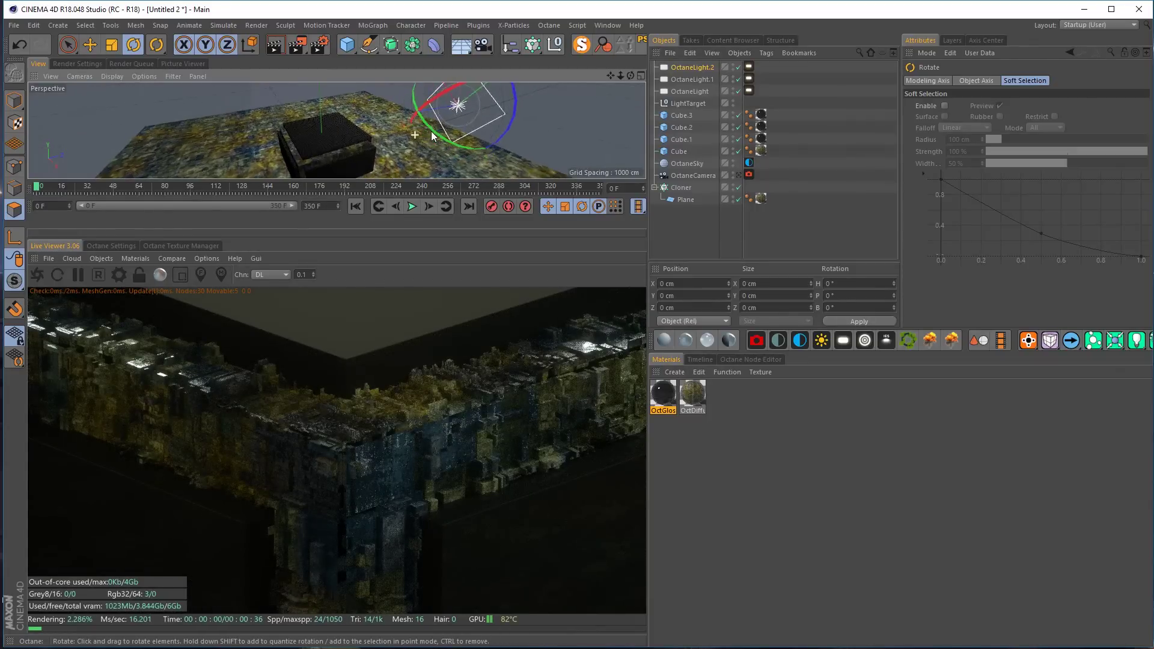
key("e")
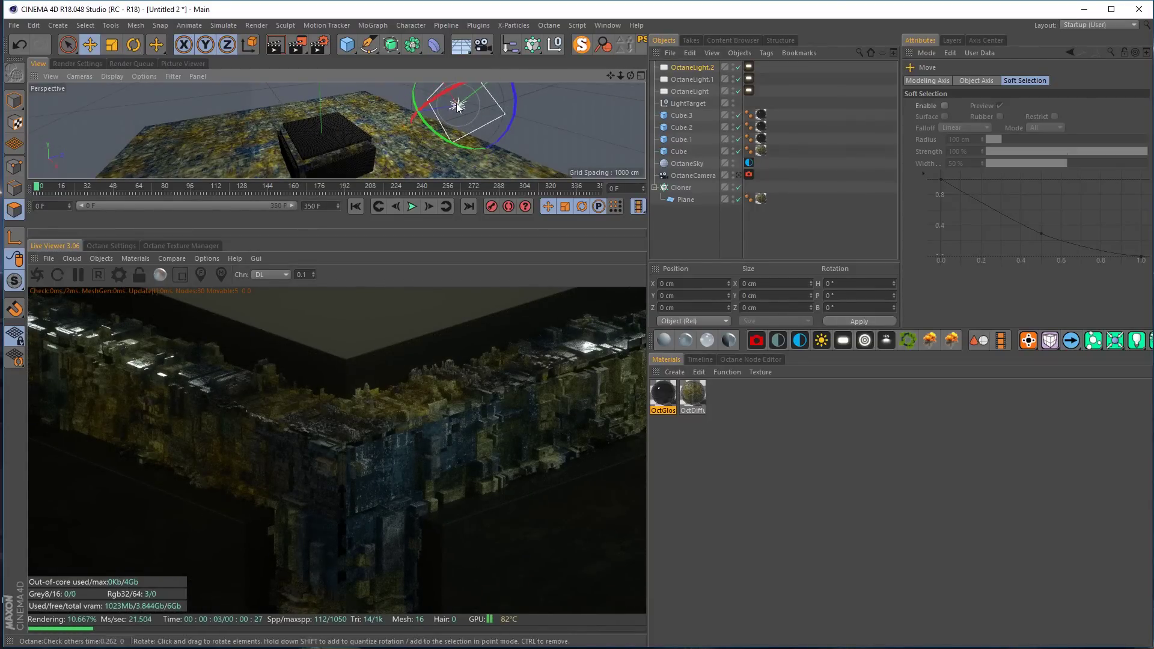
left_click_drag(451, 94, 463, 114)
left_click_drag(396, 124, 336, 141)
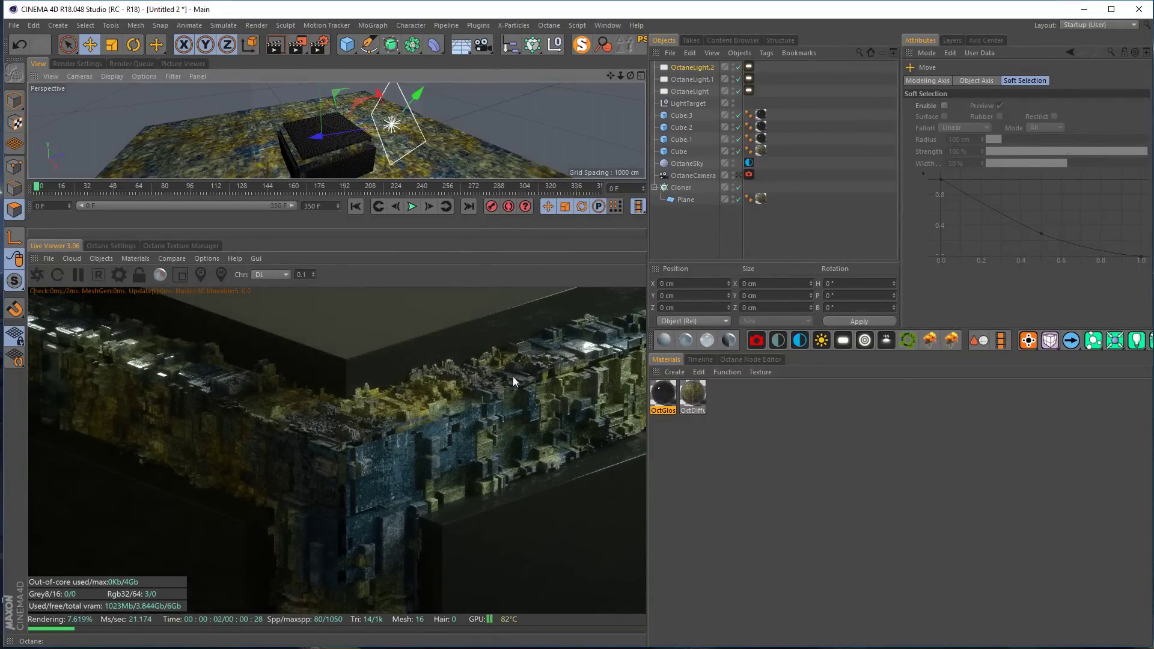
Turn OctaneLight.2 about 40° in heading so that it faces the cube
key("r")
left_click_drag(424, 97, 351, 121)
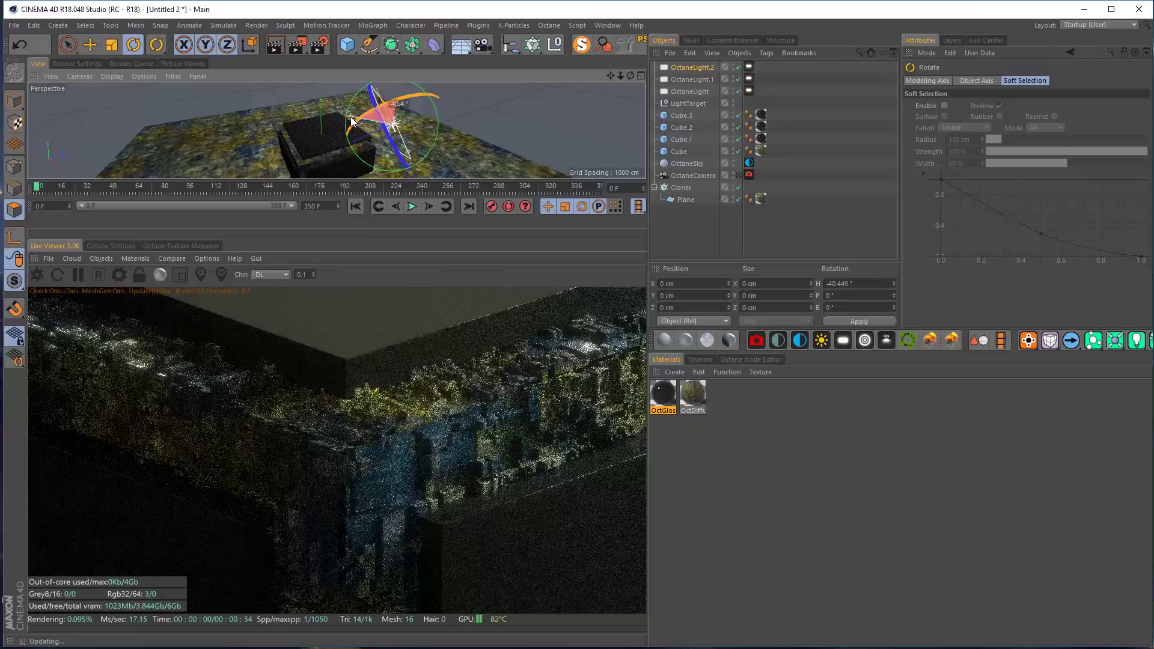
key("ctrl+z")
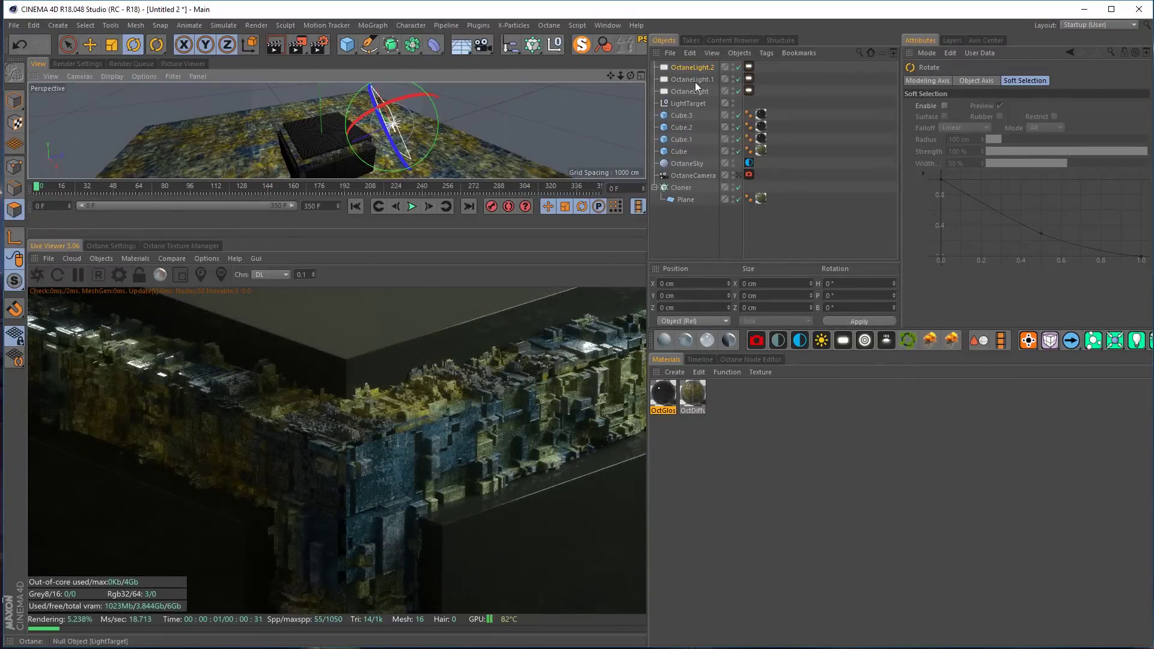
Set OctaneLight.2's power to about 22.6 and its temperature to about 10350
left_click(748, 66)
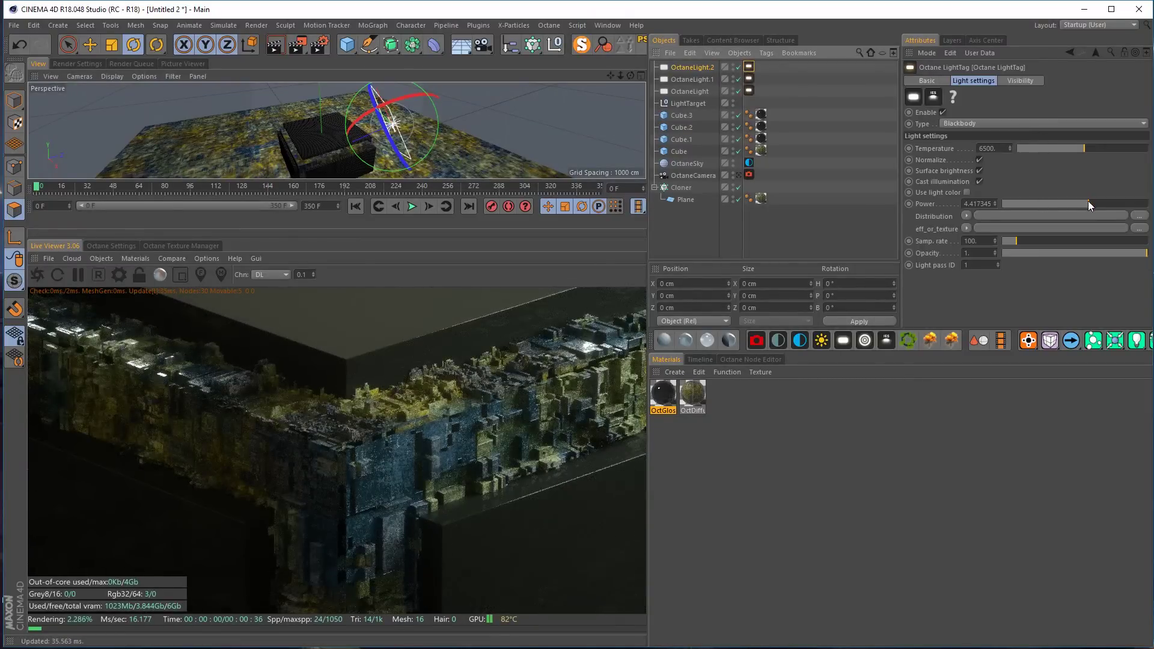
left_click_drag(1089, 203, 1103, 203)
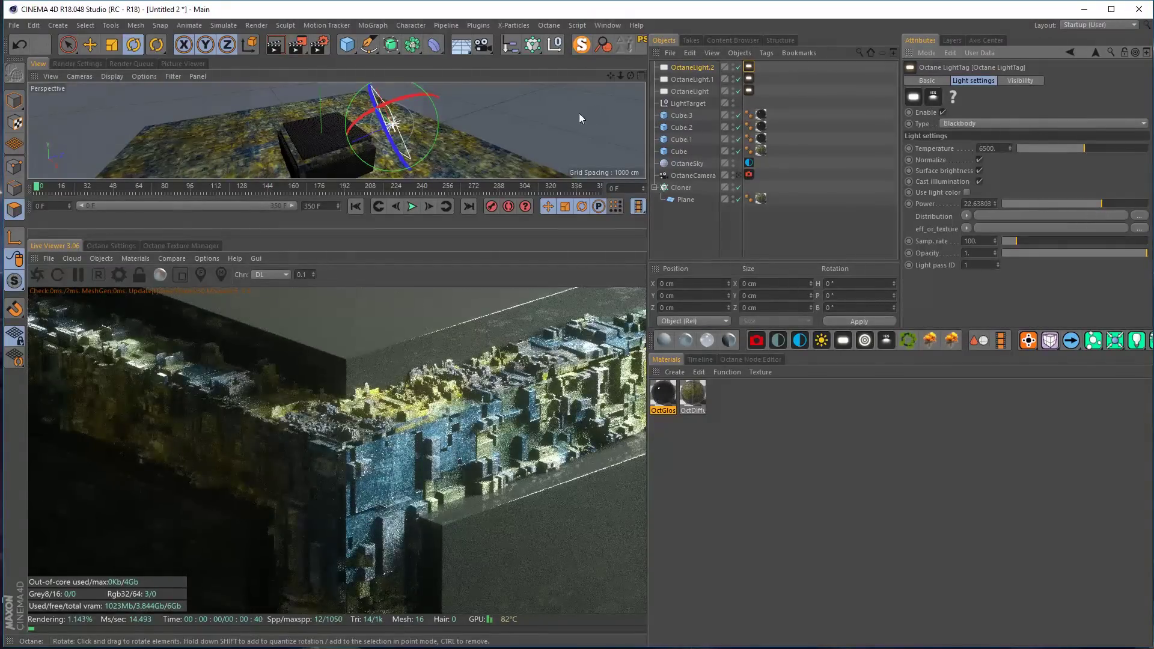
key("t")
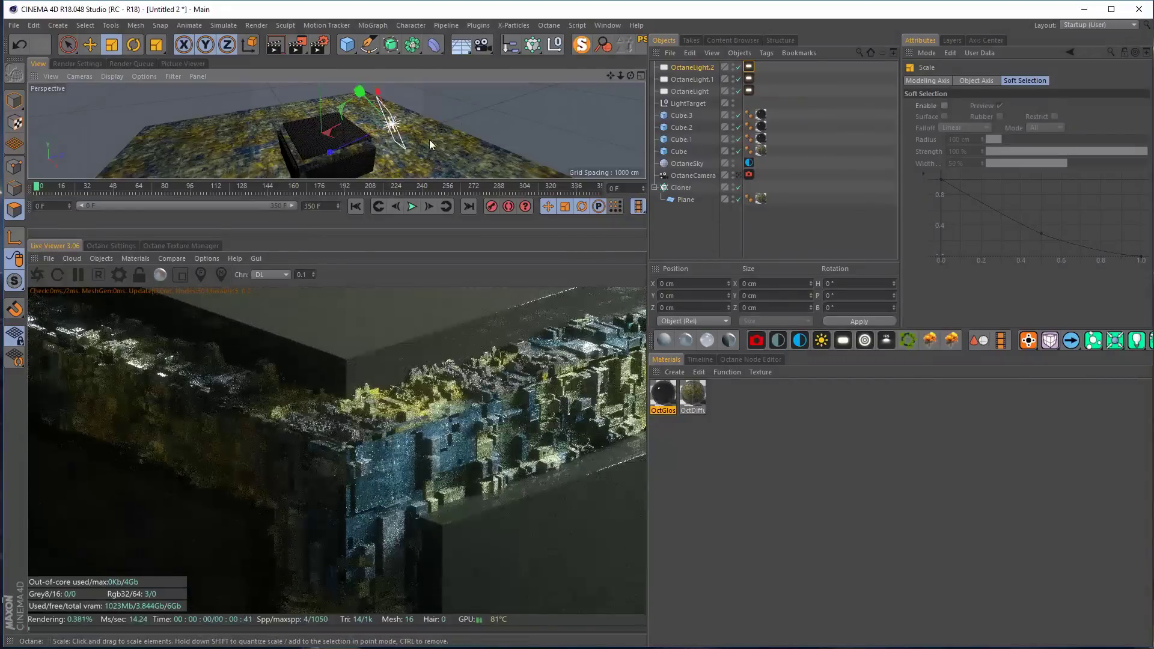
left_click(749, 67)
left_click_drag(1122, 154, 1130, 155)
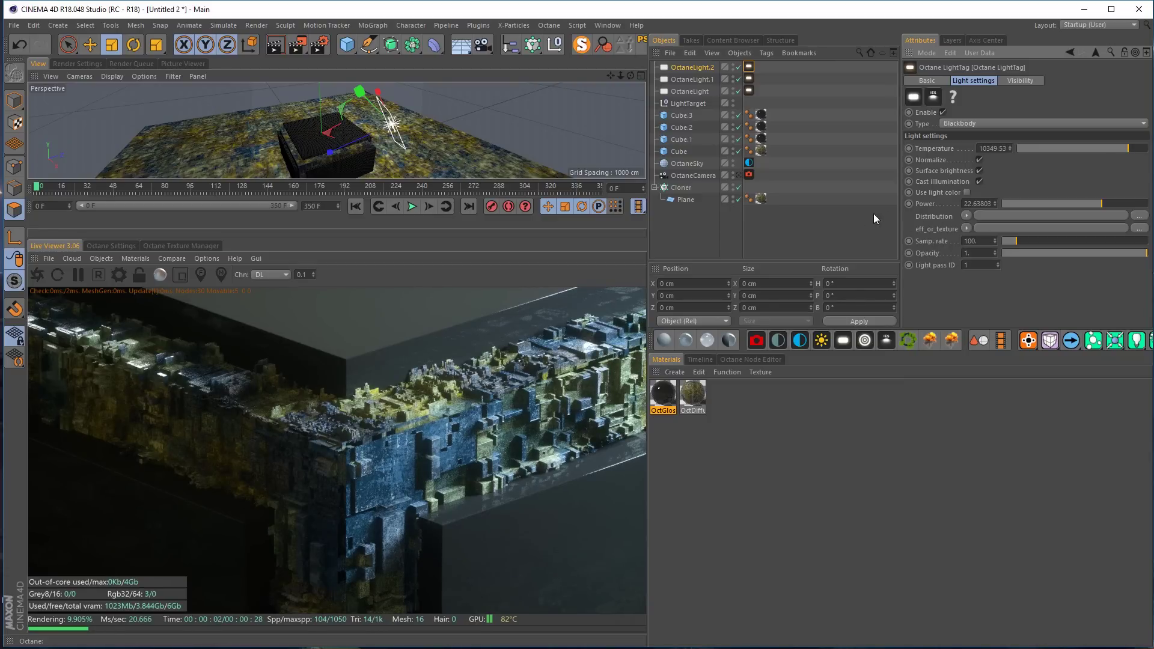
Assign an RgbSpectrum shader to OctaneLight.2's texture and tint it pale blue with R 0.79, G 0.9 and B 0.91
left_click(966, 229)
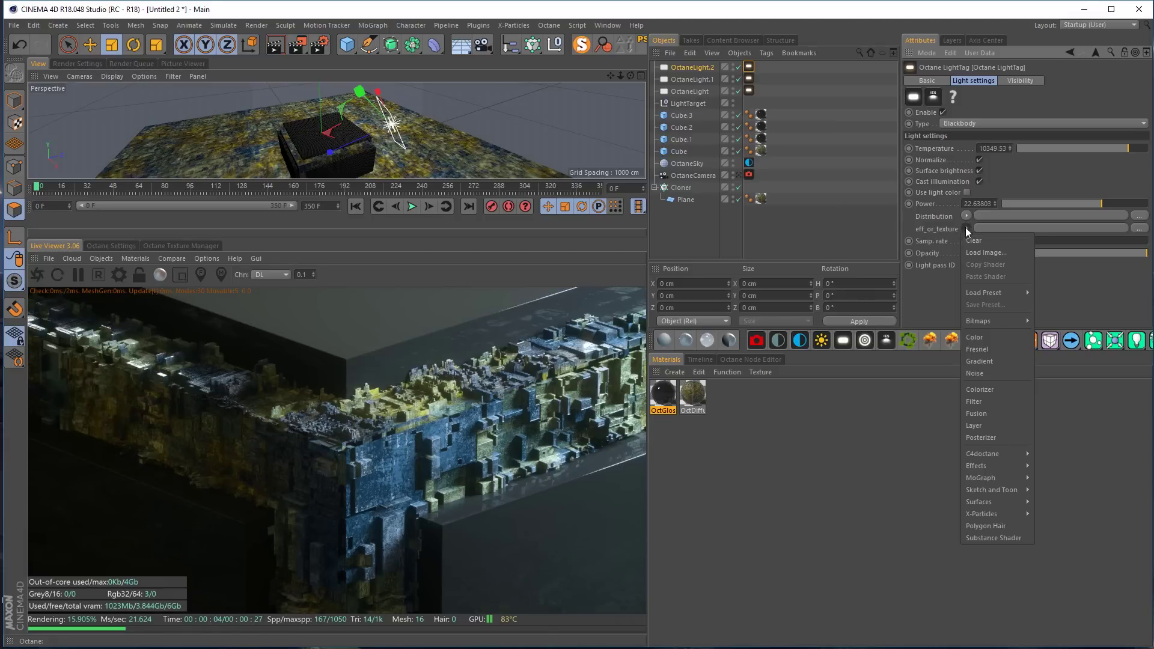
mouse_move(1008, 454)
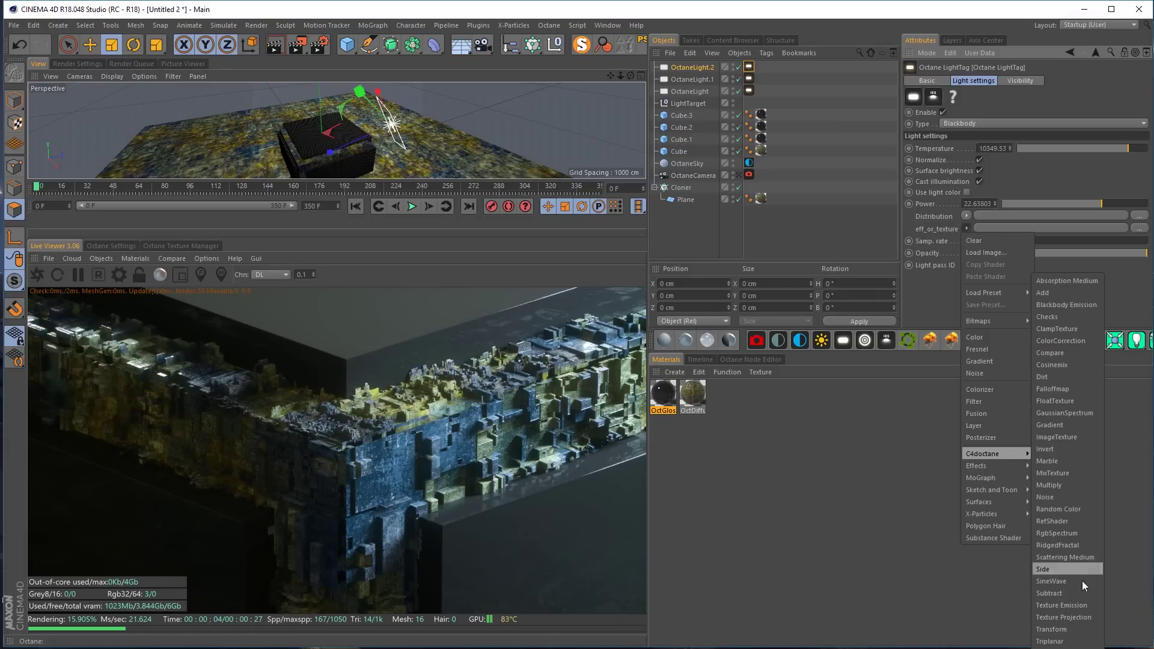
left_click(1074, 533)
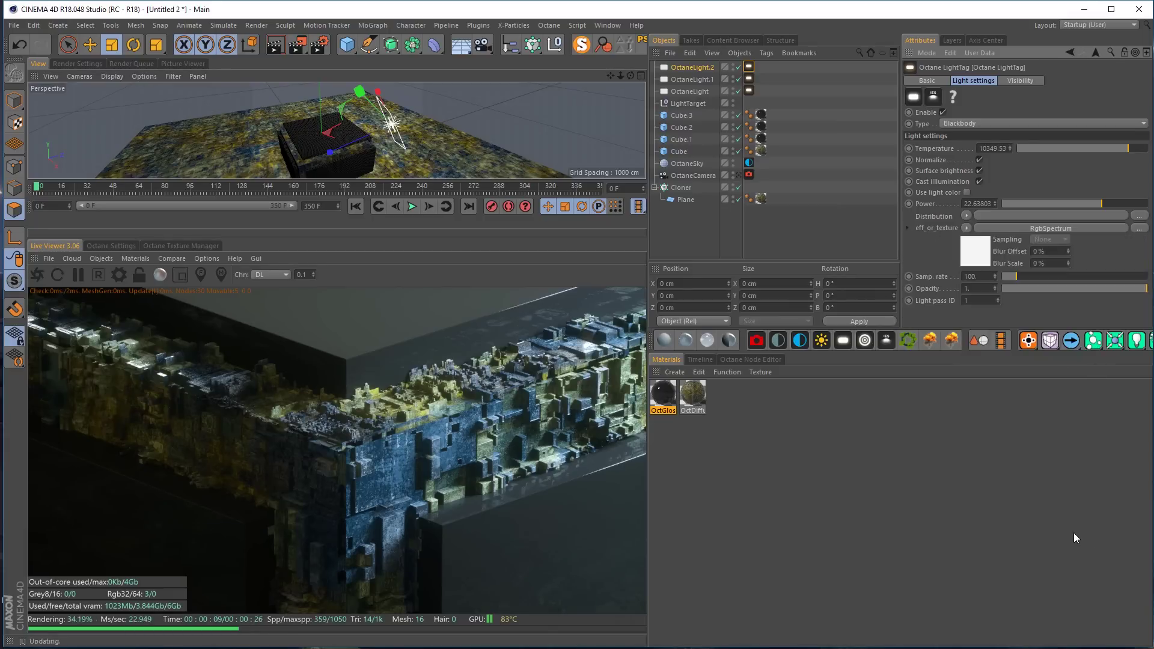
left_click(971, 243)
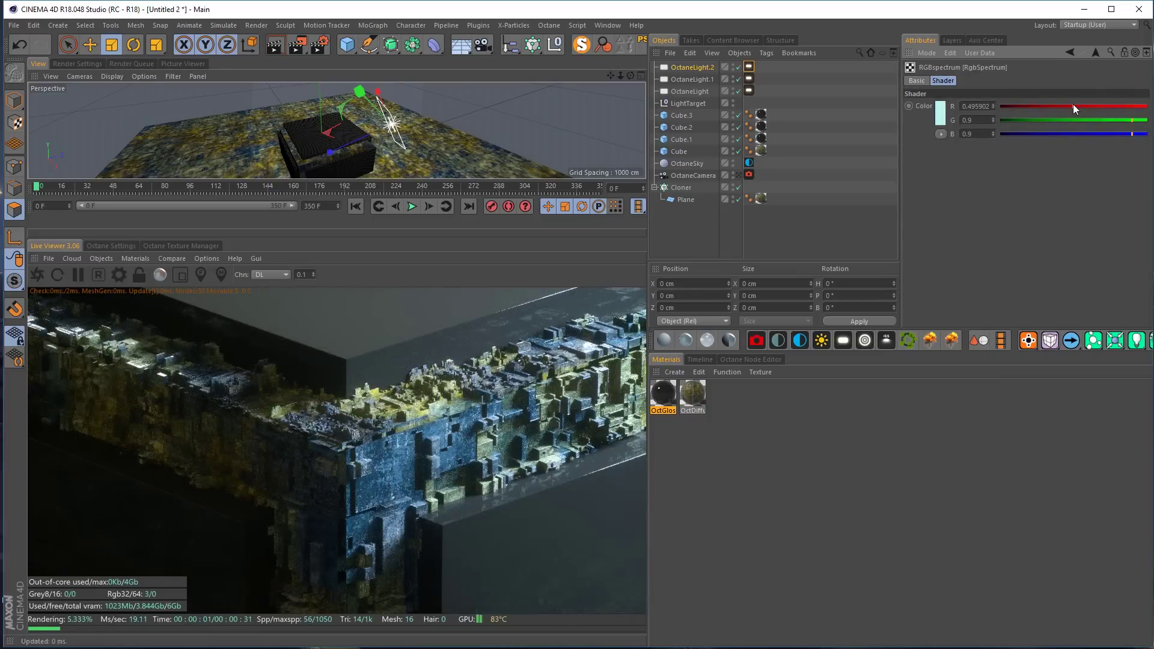
mouse_move(1074, 104)
left_mouse_down()
mouse_move(1107, 106)
mouse_move(1110, 131)
mouse_move(1134, 133)
left_mouse_up()
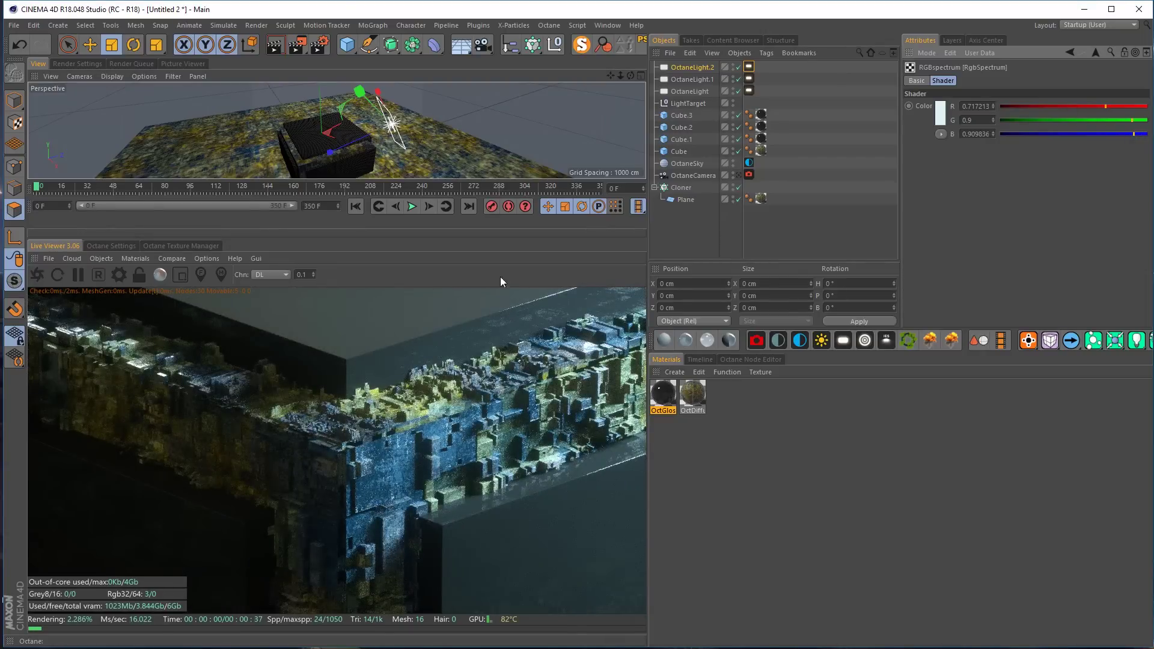
left_click(1117, 106)
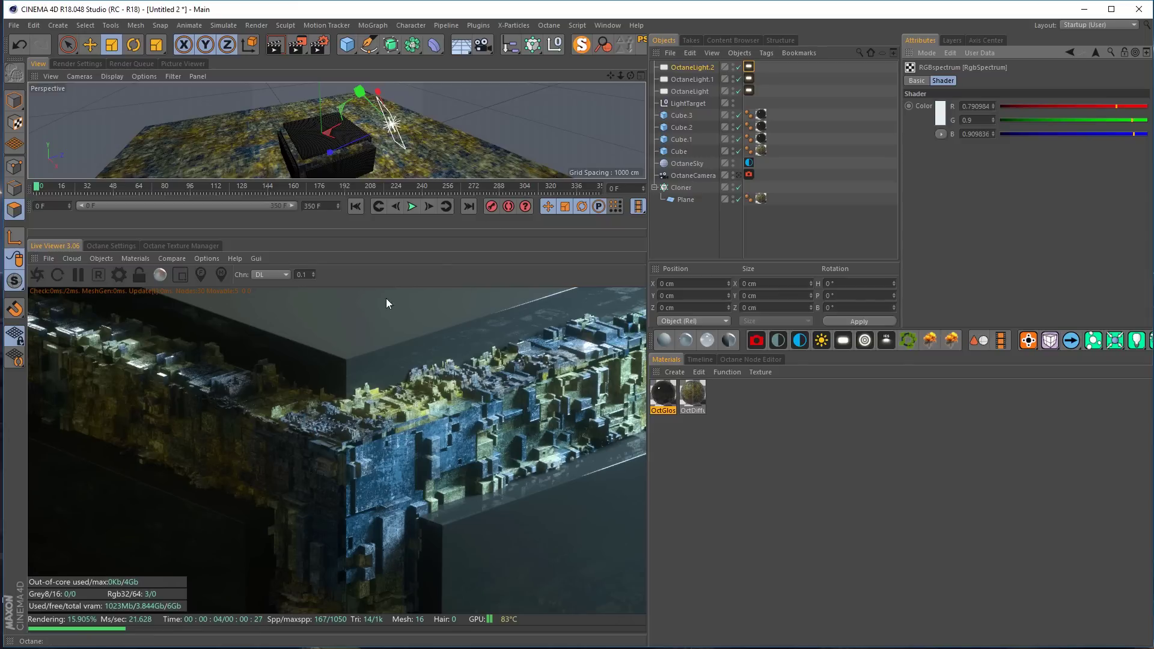
Shift Cube.3 slightly along its Z axis in 1 cm increments to about -93 cm
left_click(687, 116)
key("e")
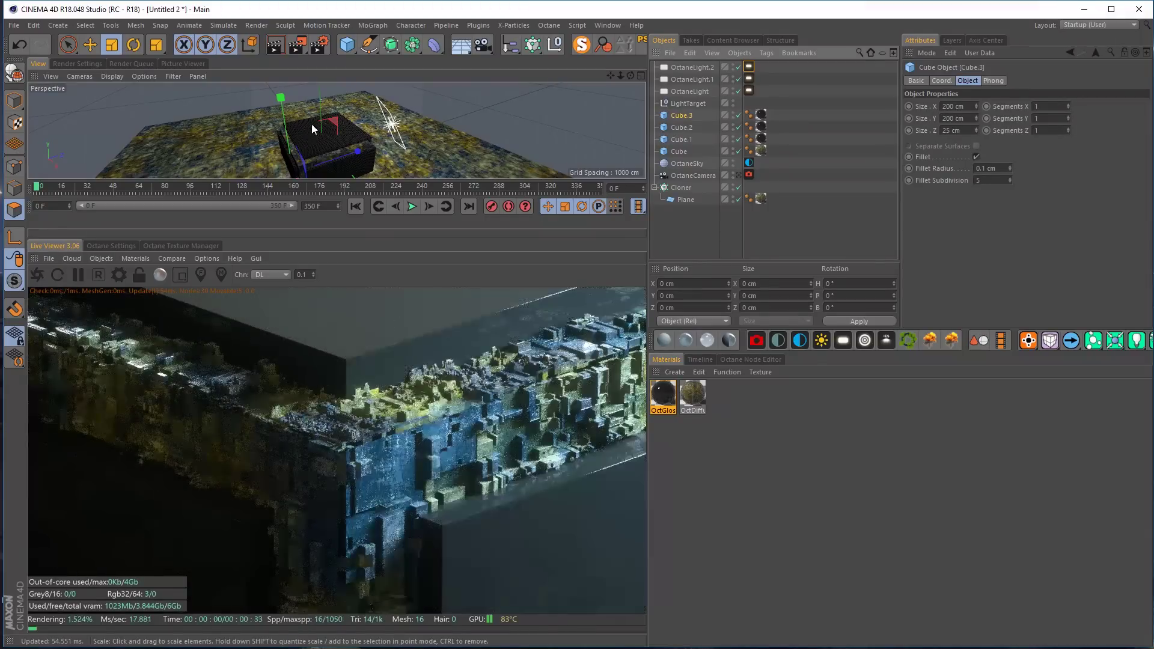
left_click(686, 115)
left_click(944, 81)
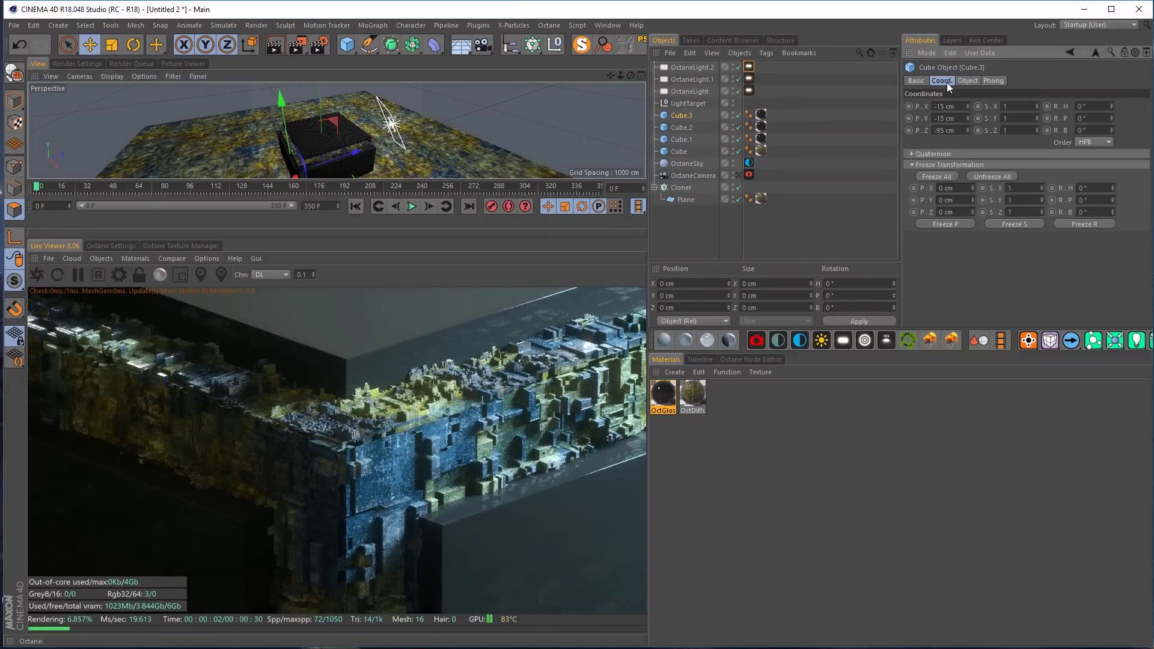
left_click(970, 132)
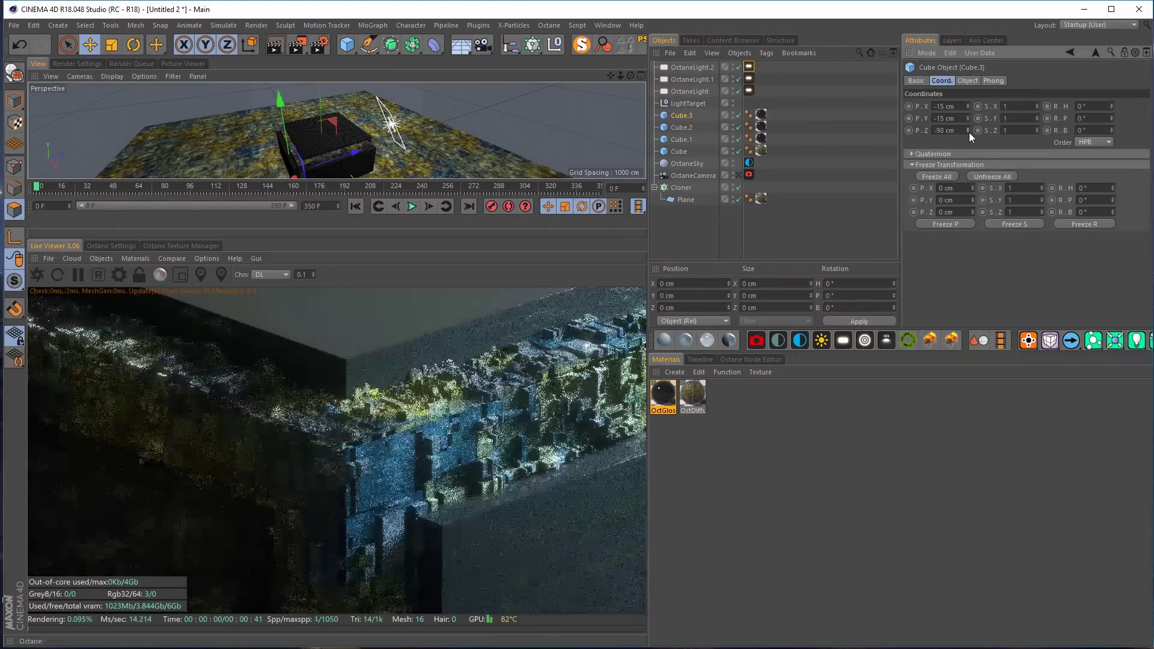
left_click(971, 128)
left_click(971, 128)
left_click(970, 128)
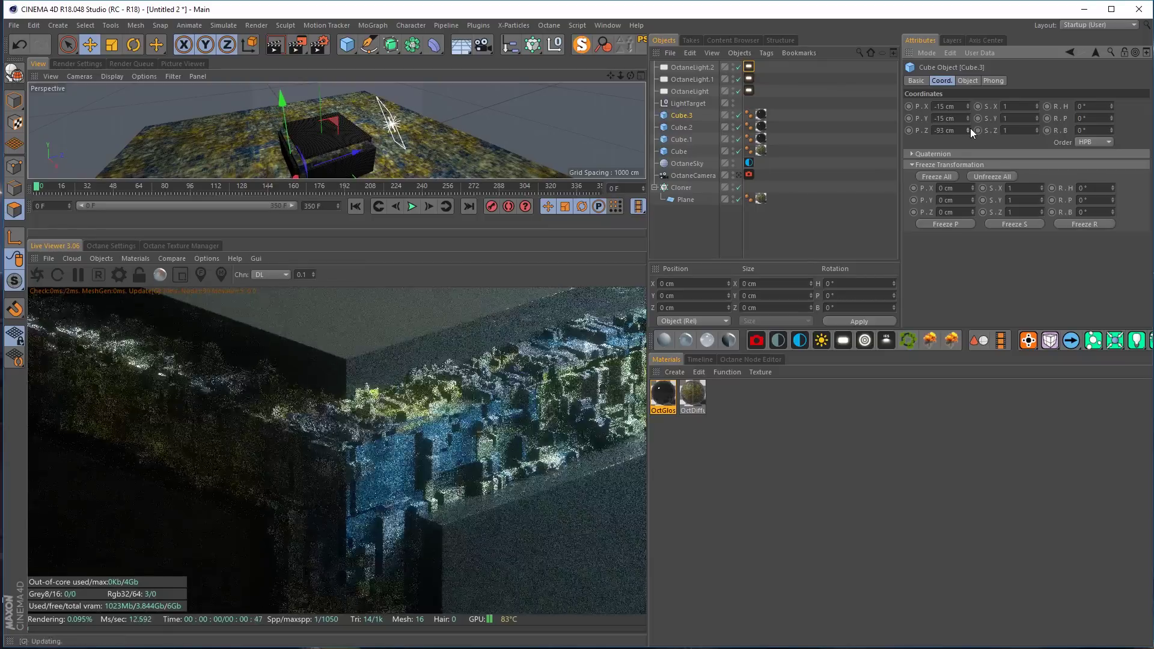
left_click(970, 128)
left_click(971, 128)
left_click(703, 82)
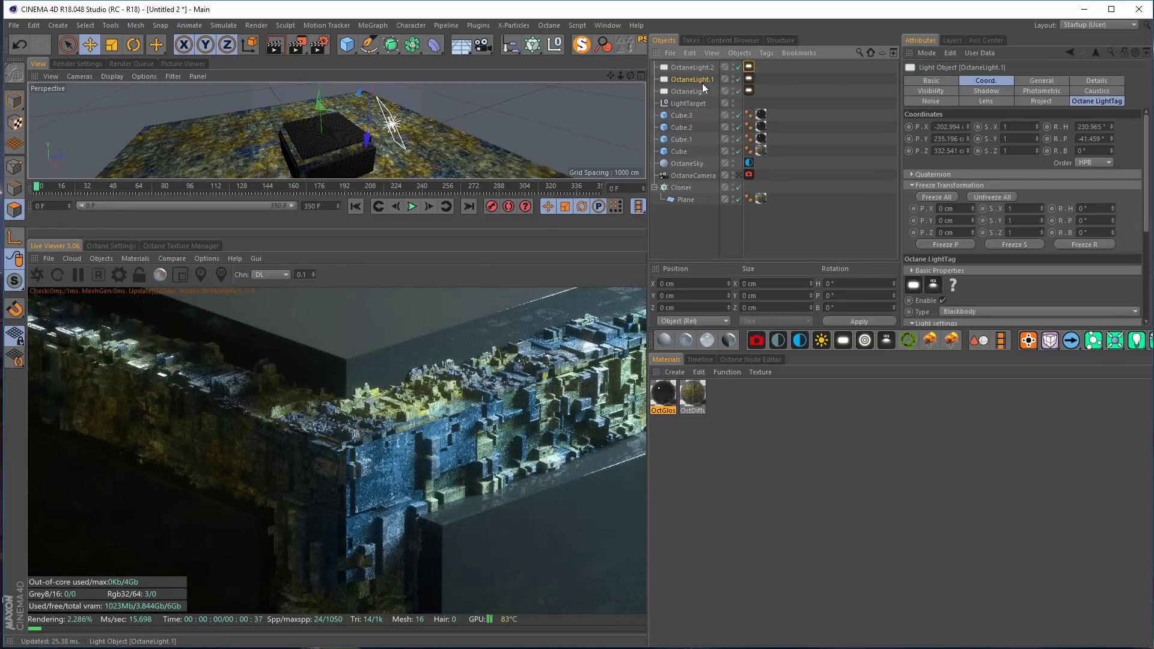
Set the X position of Cube.2 to 92 cm and the Y position of Cube.1 to 92 cm
left_click(684, 116)
left_click(679, 127)
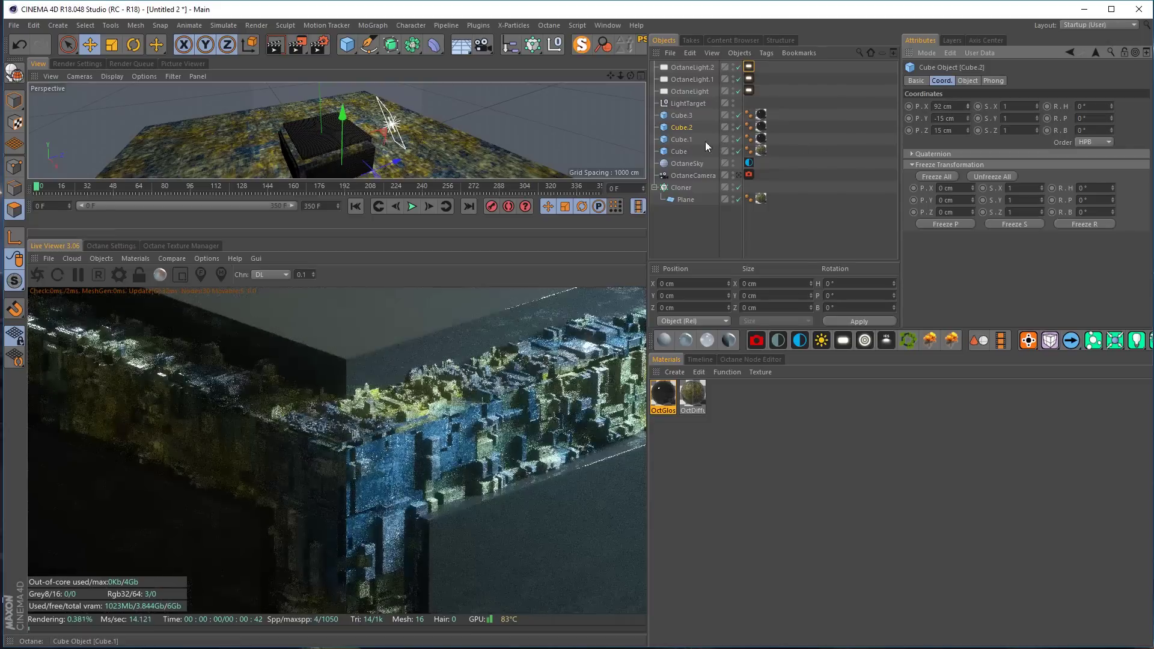
left_click(688, 139)
left_click(969, 120)
left_click(969, 120)
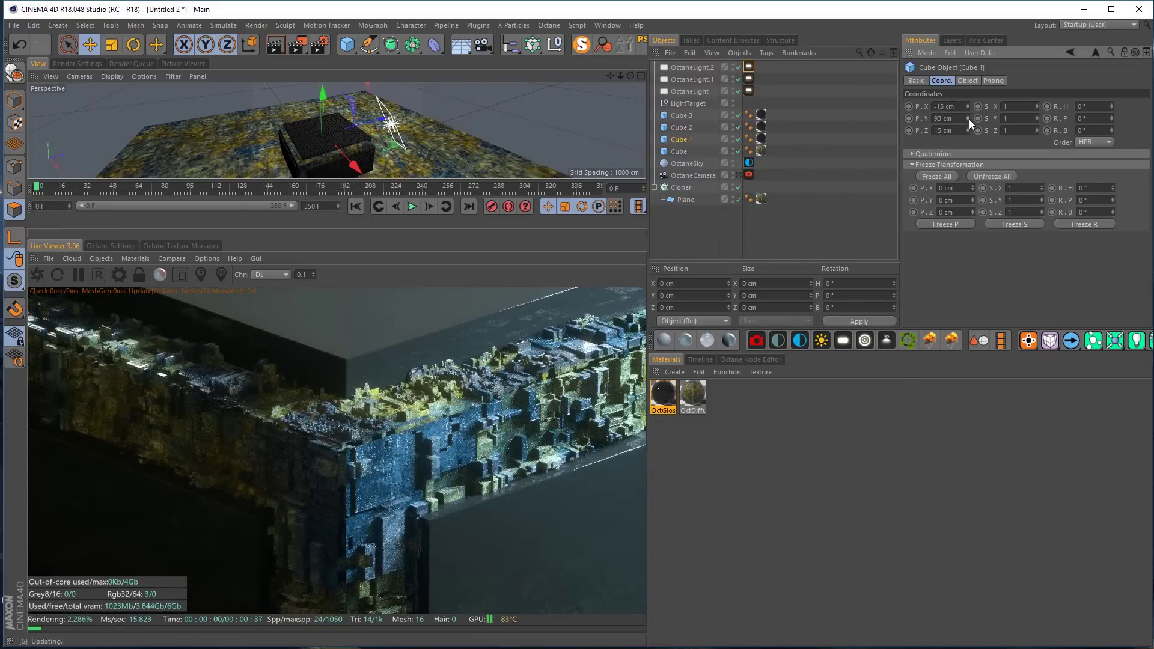
left_click(968, 120)
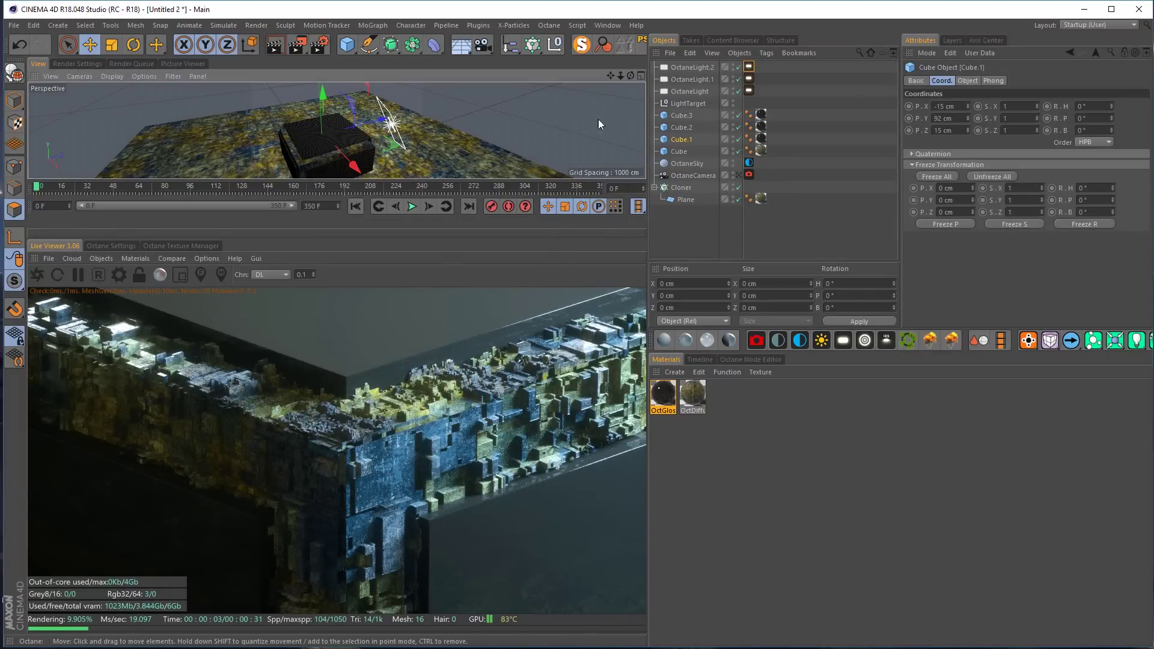
Look through the OctaneCamera in an enlarged viewport and enable Check Camera for the live render
left_click(740, 175)
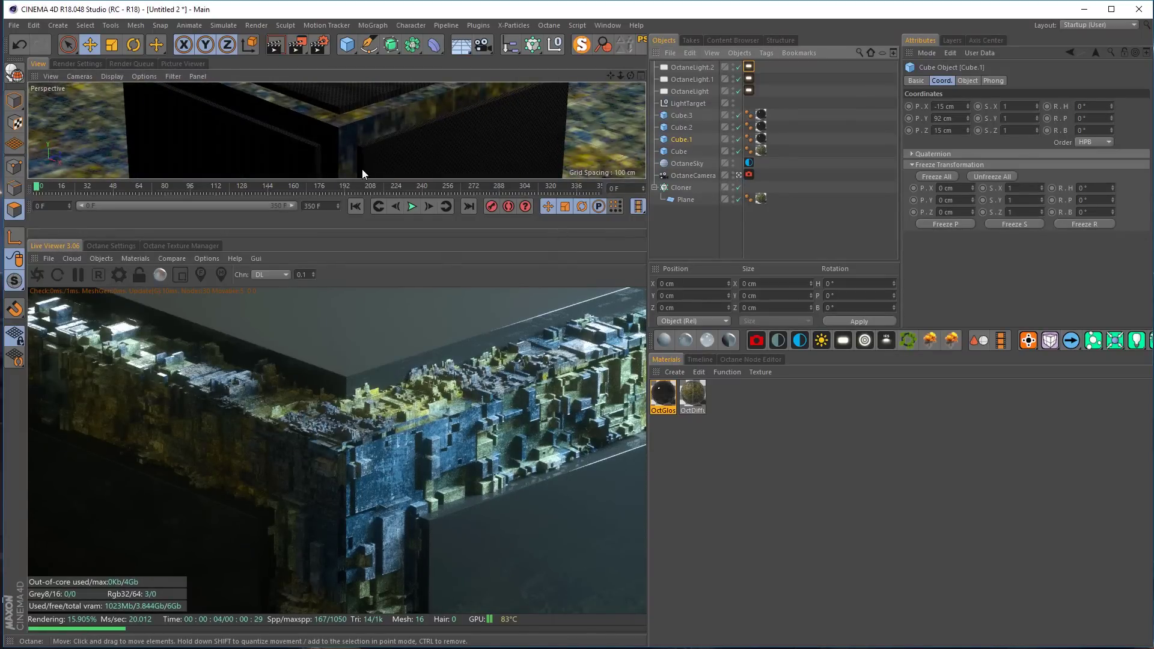
left_click_drag(356, 225, 354, 346)
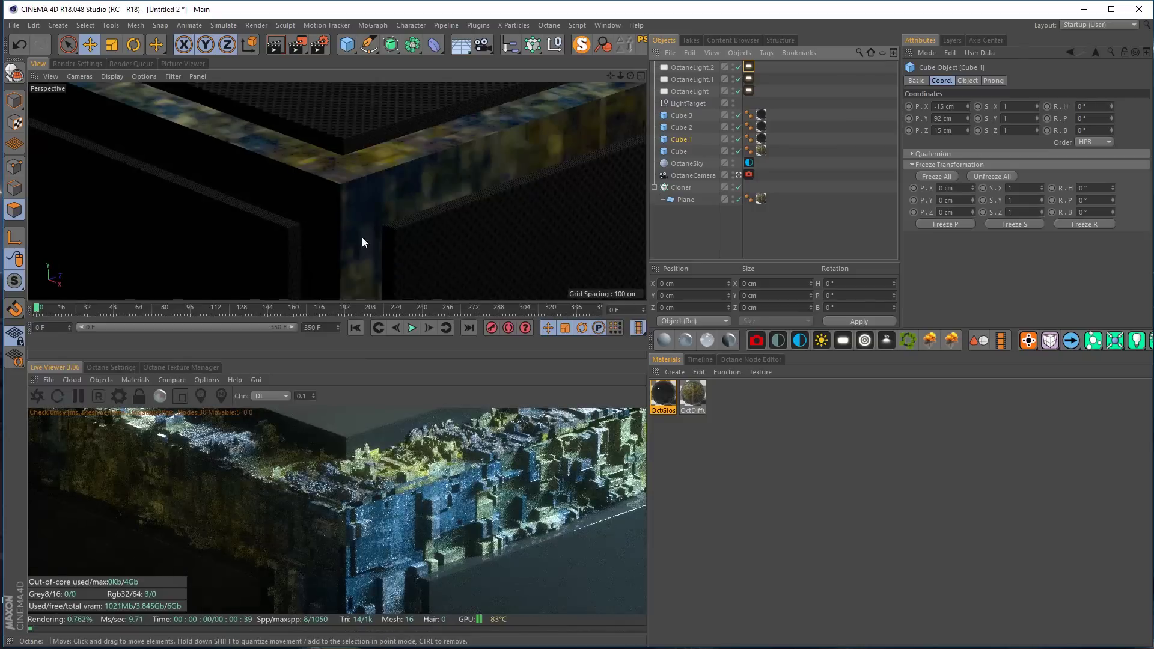
left_click(196, 378)
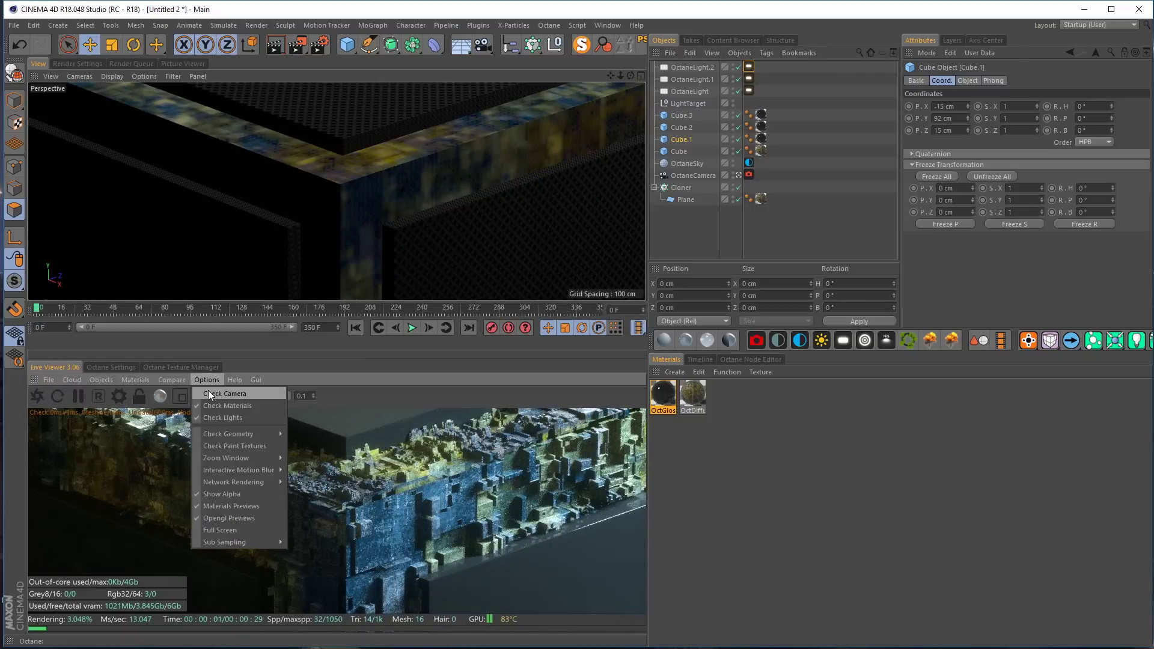
left_click(208, 391)
Reframe the OctaneCamera on the cube's corner and enlarge the live render area
left_click_drag(280, 300, 282, 274)
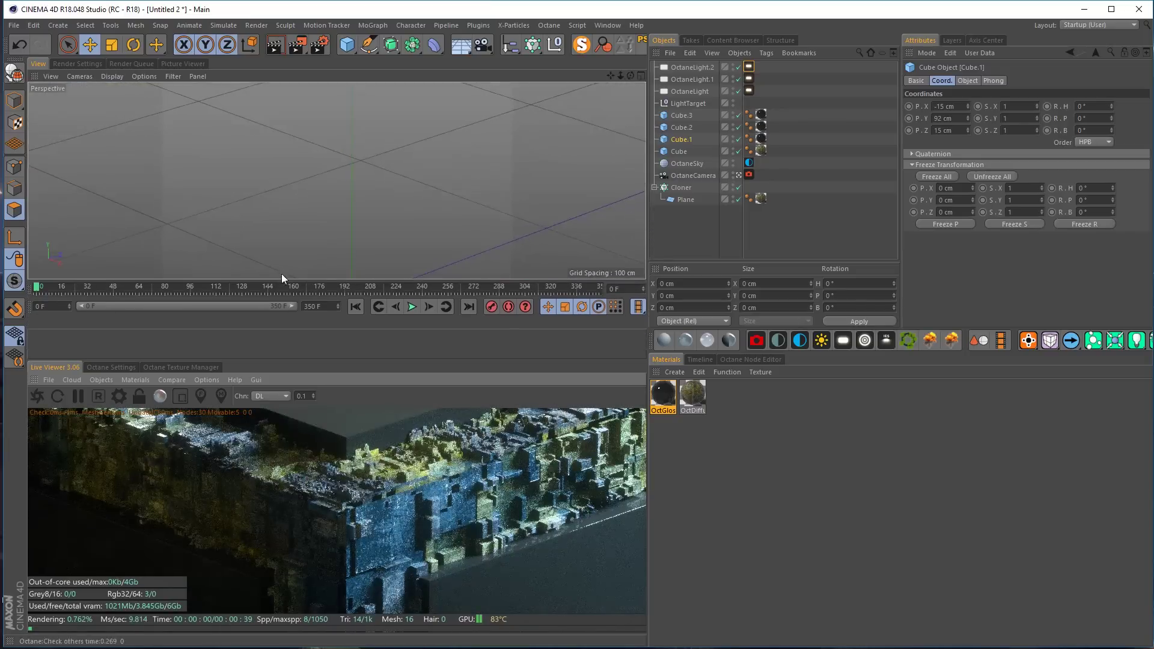
left_click_drag(342, 181, 351, 207, "alt")
right_click(351, 190, "shift")
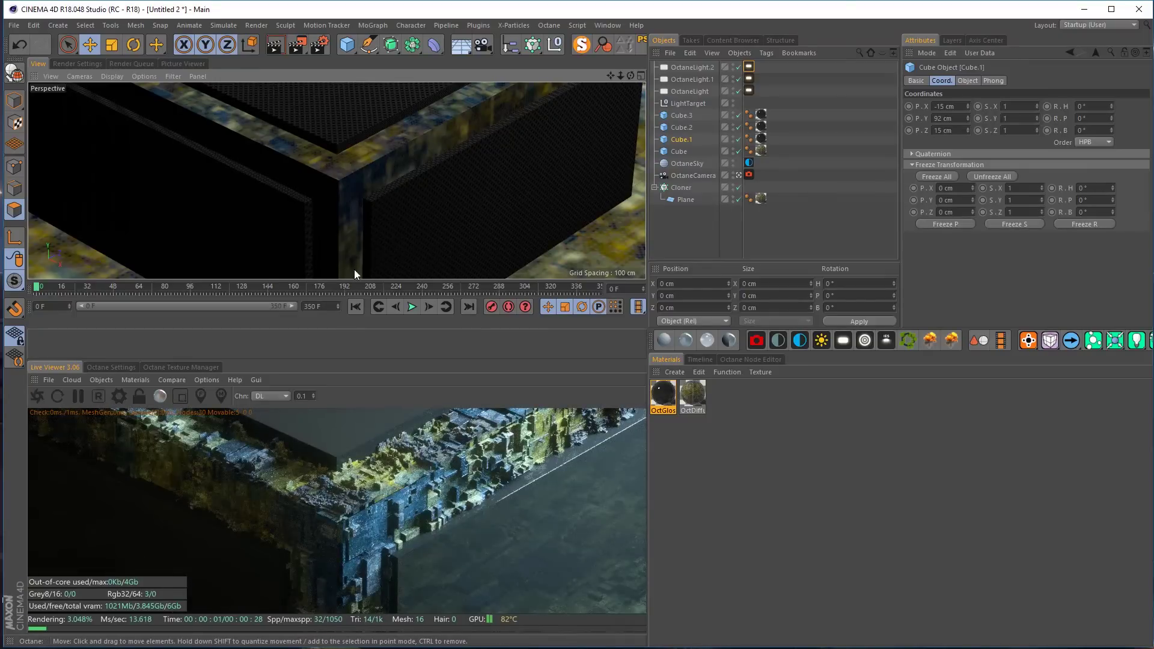
left_click_drag(355, 278, 347, 214)
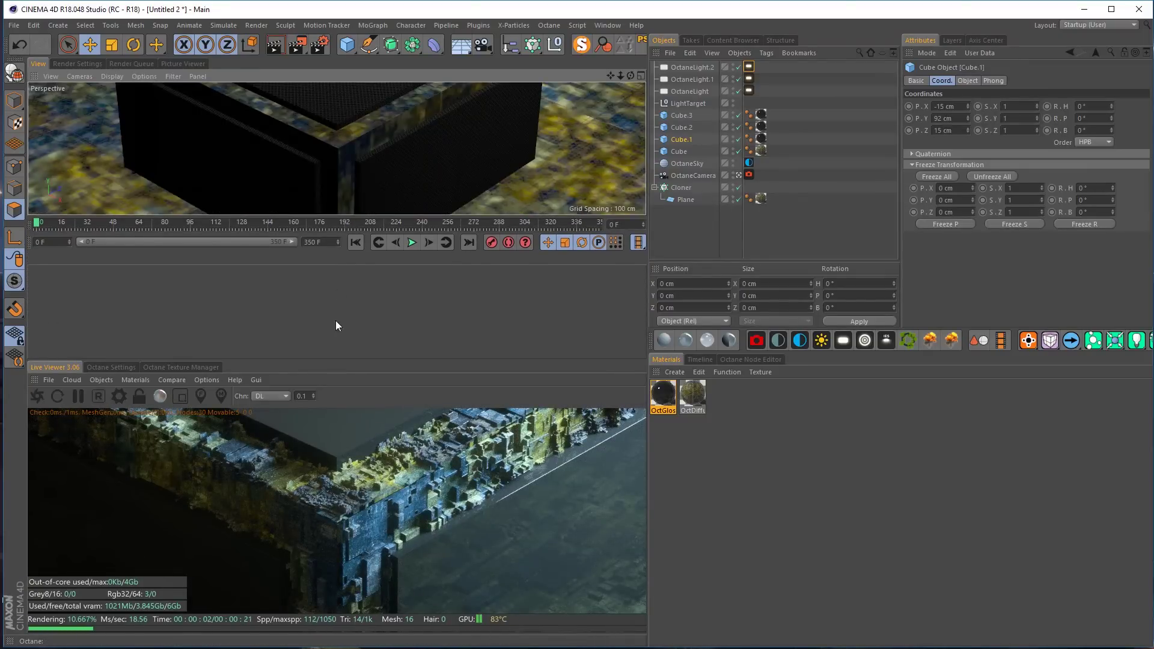
left_click_drag(342, 362, 349, 257)
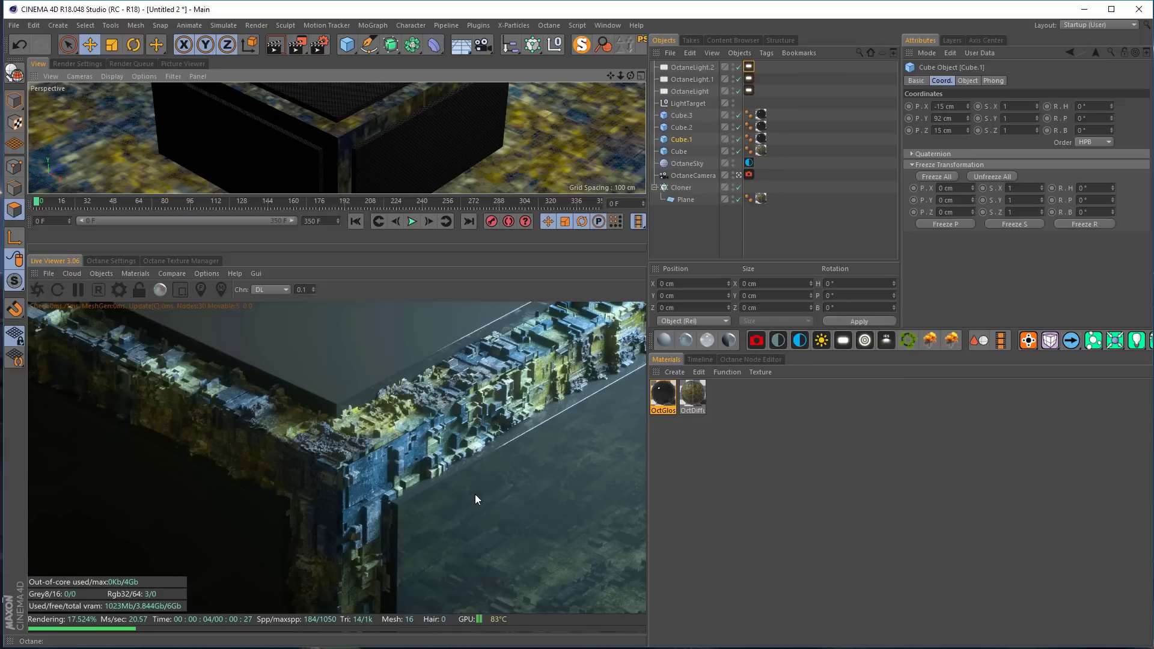
Load Metal_05_Diff_Tiled as the OctGlossy material's roughness texture without copying it to the project location
double_click(664, 394)
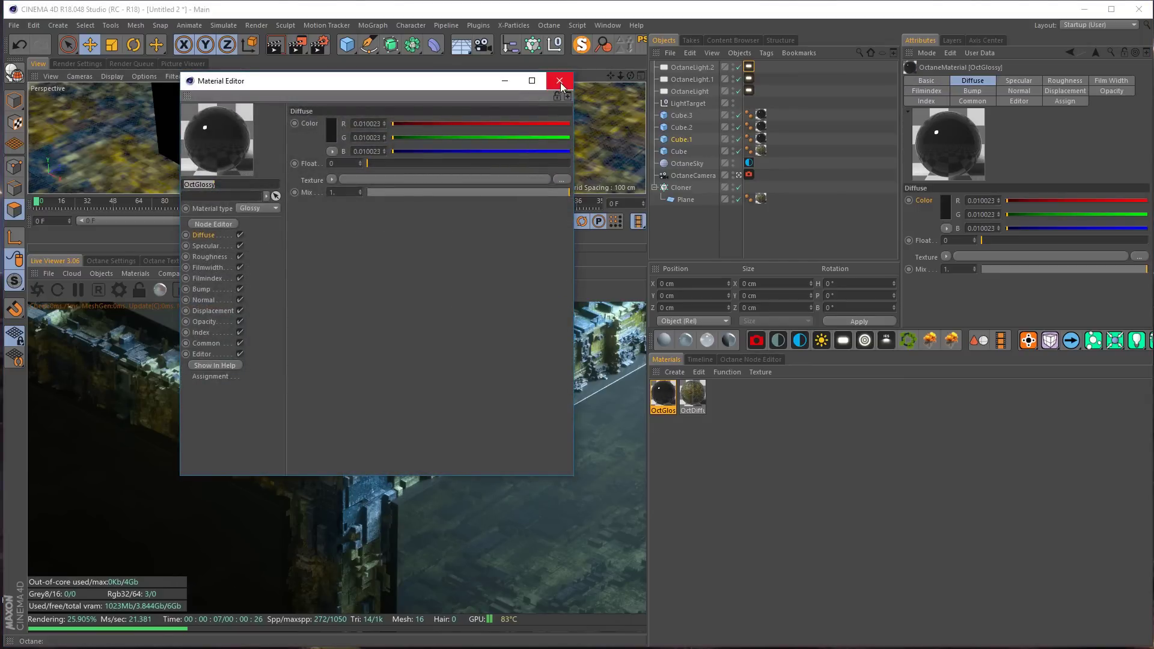
left_click(561, 82)
left_click(1063, 82)
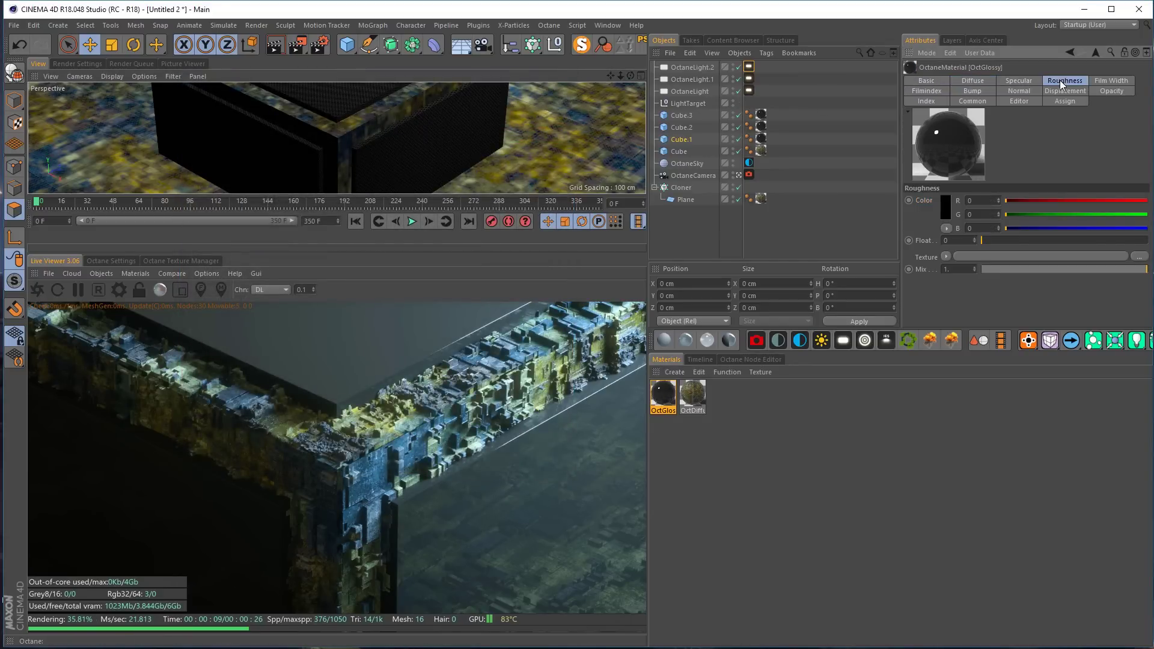
left_click(1142, 258)
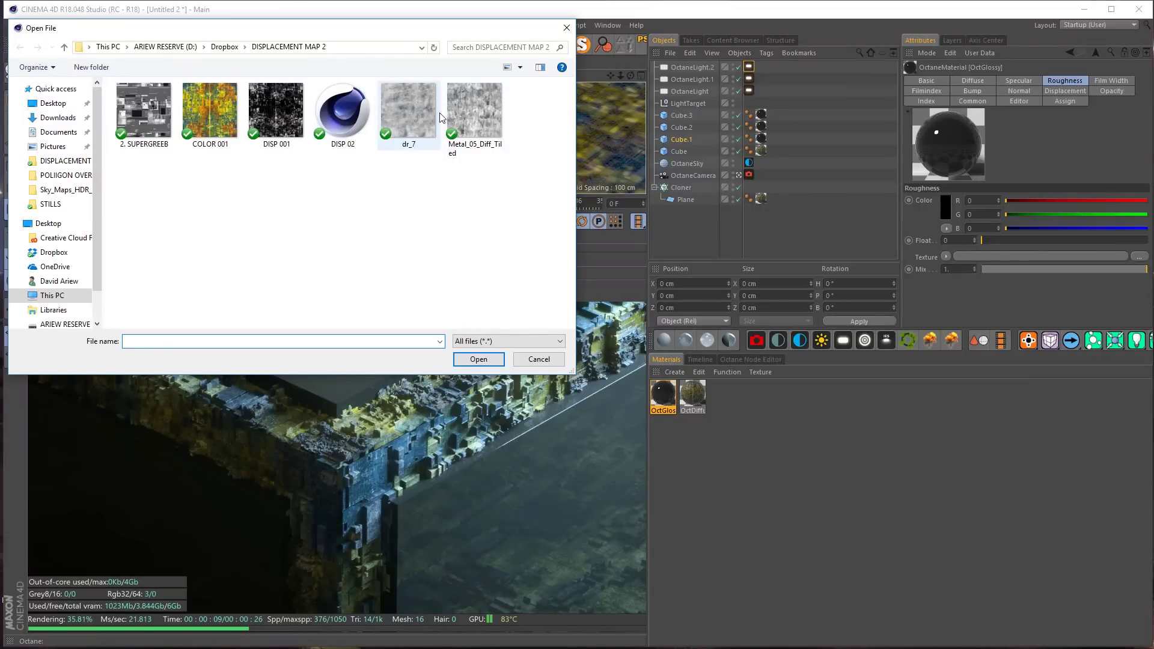
double_click(474, 115)
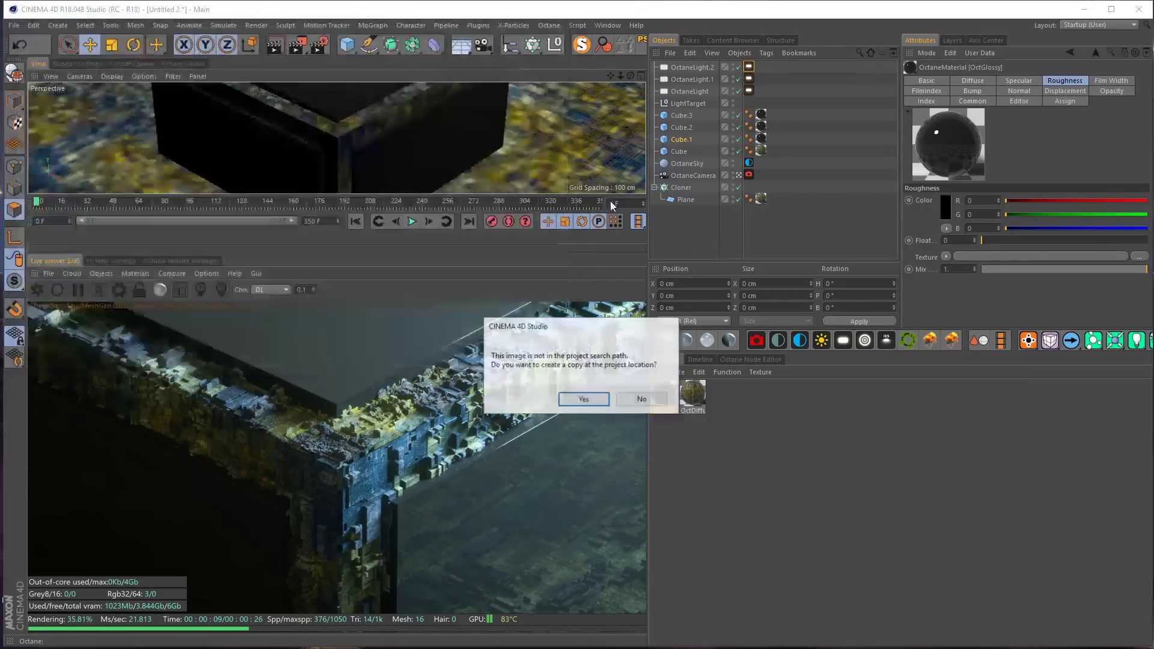
left_click(642, 400)
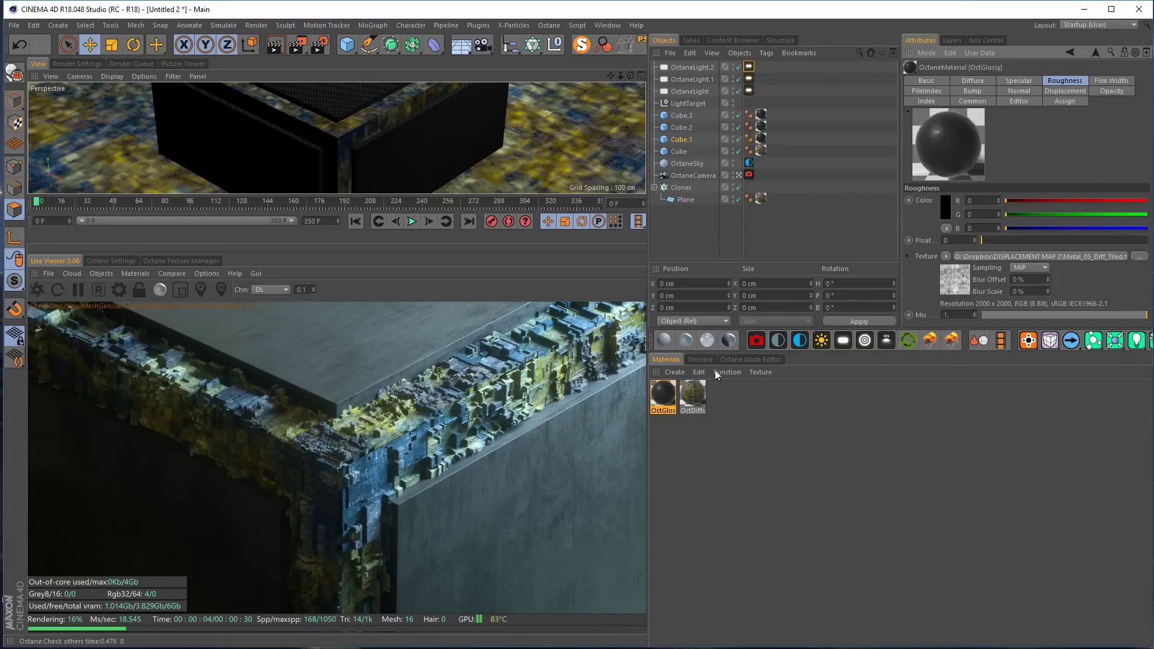
Show OctGlossy in the Octane Node Editor, spread out its nodes and connect a new Image Texture node to Roughness
left_click(758, 363)
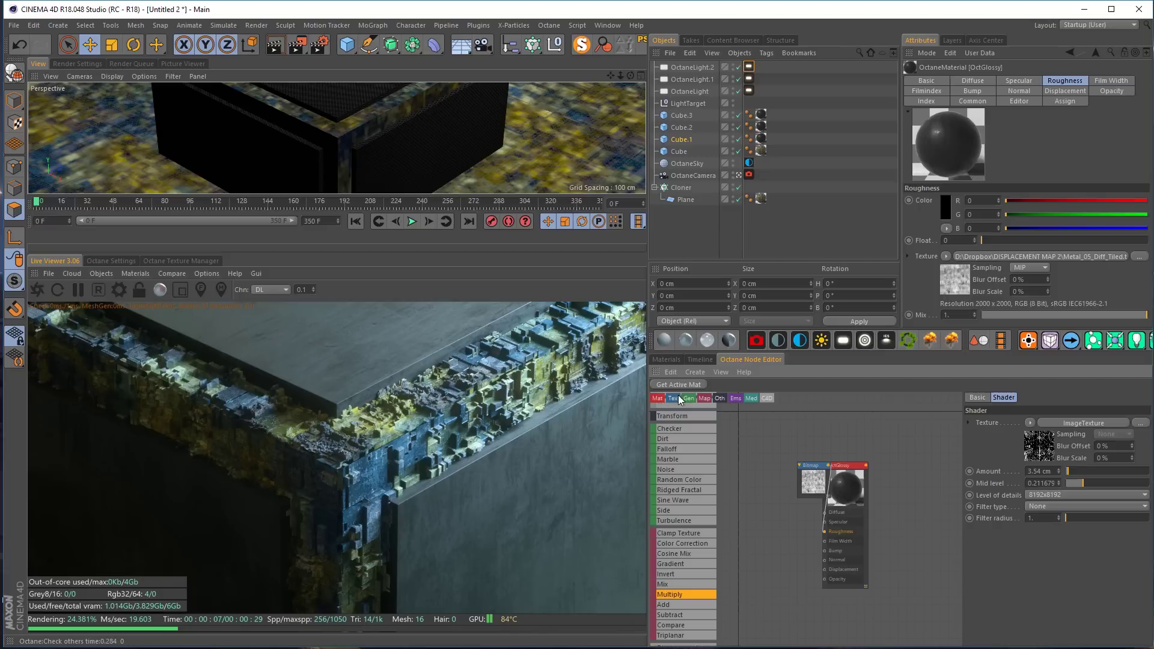
left_click_drag(844, 486, 887, 446)
left_click_drag(802, 486, 782, 492)
scroll(825, 500, "up", 3)
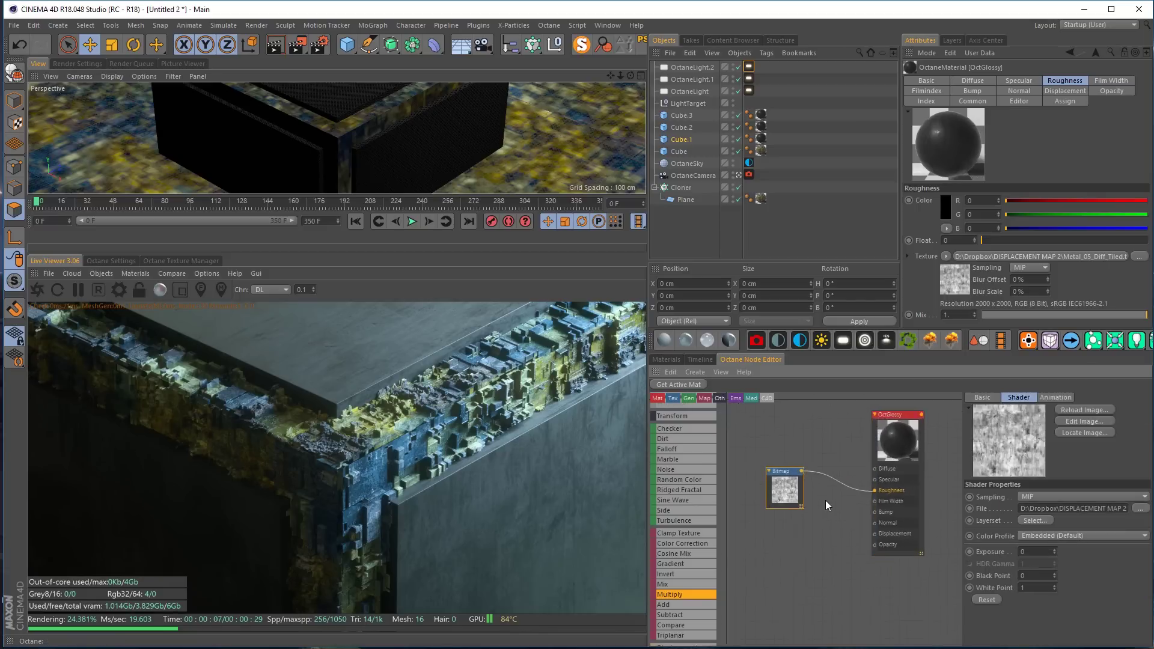
scroll(692, 463, "up", 4)
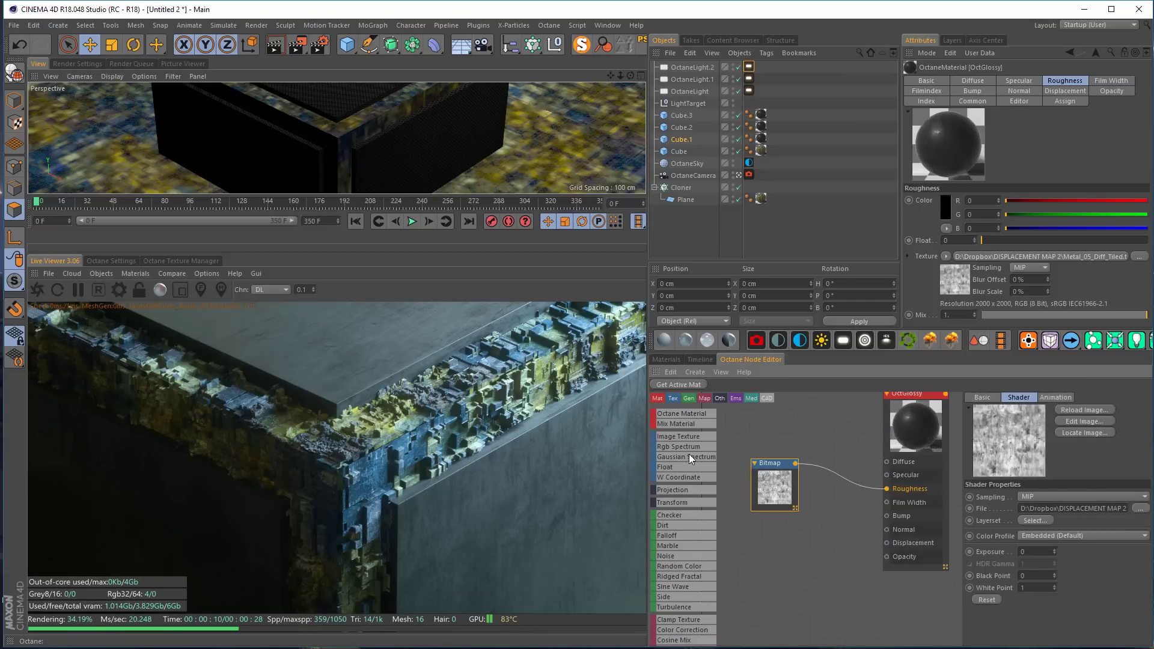
left_click_drag(684, 439, 760, 539)
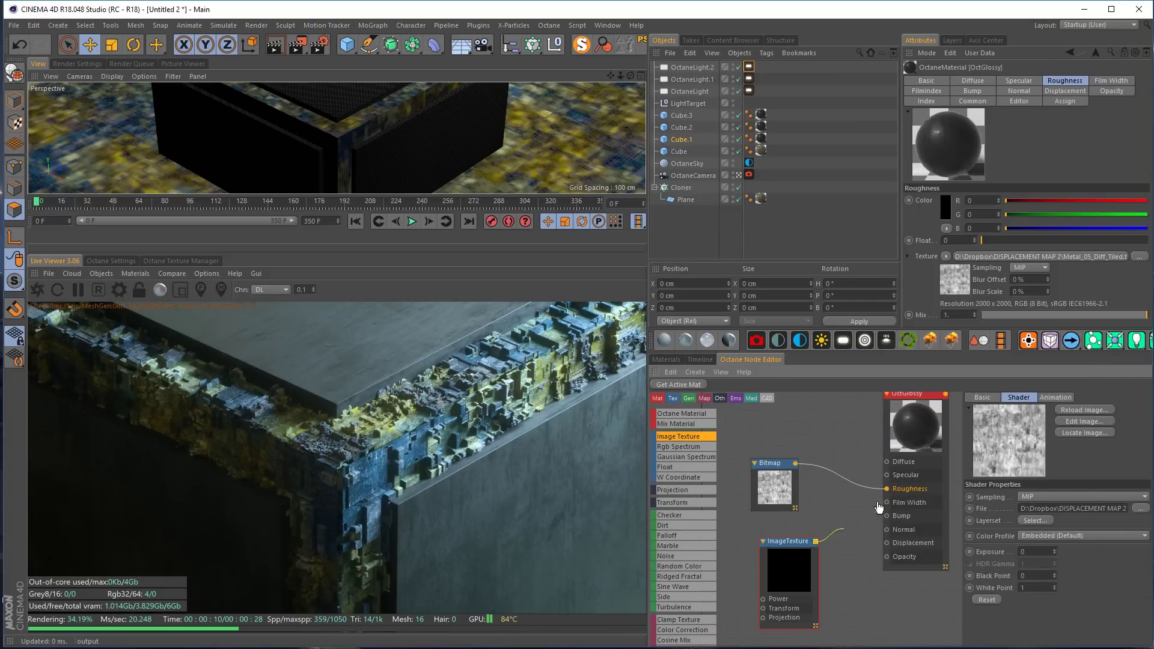
left_click_drag(887, 490, 887, 489)
Browse for the new ImageTexture node's file in the 3D WORK > TEXTURES > POLIIGON OVERLAYS folder on drive D
left_click(798, 585)
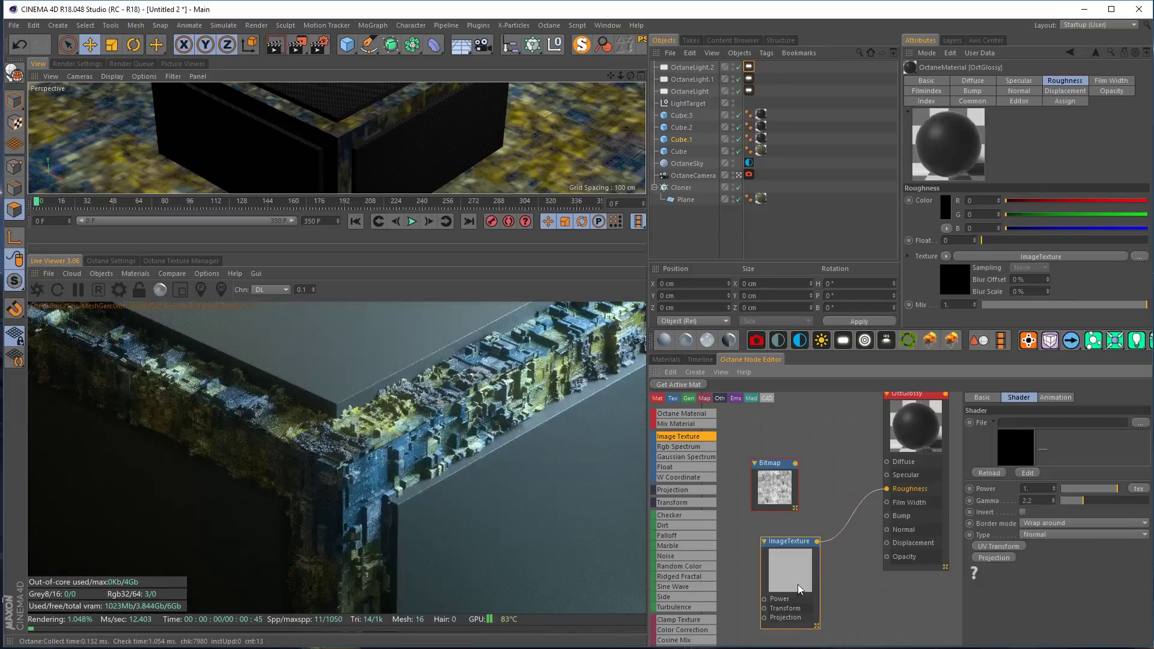
left_click(1139, 423)
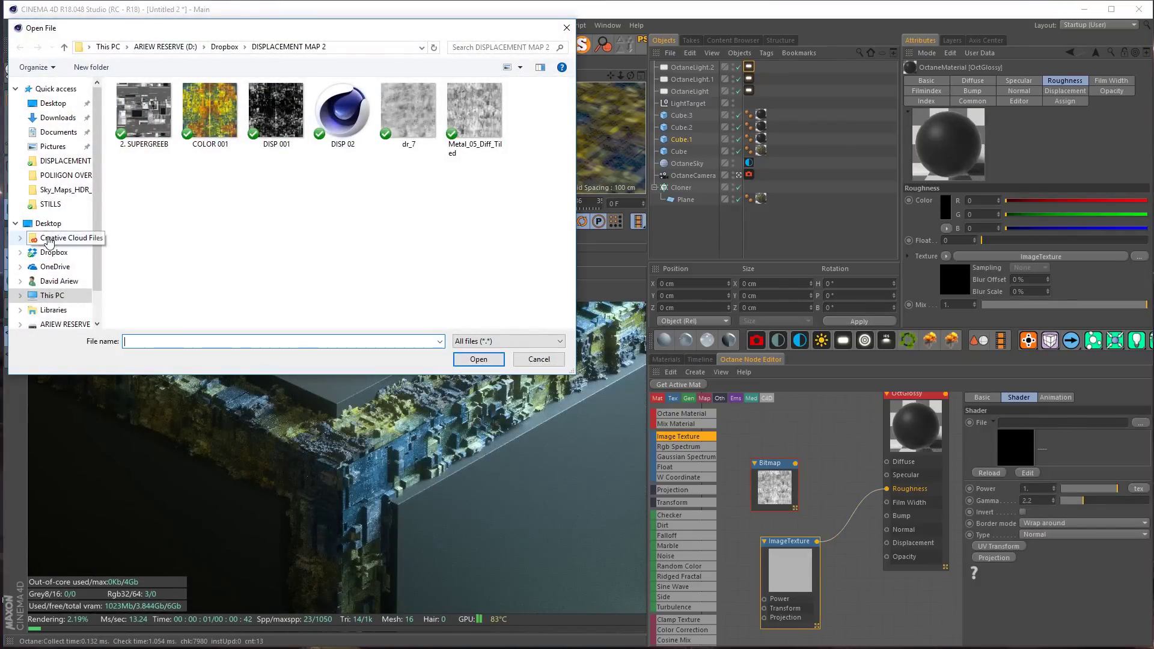
left_click(59, 253)
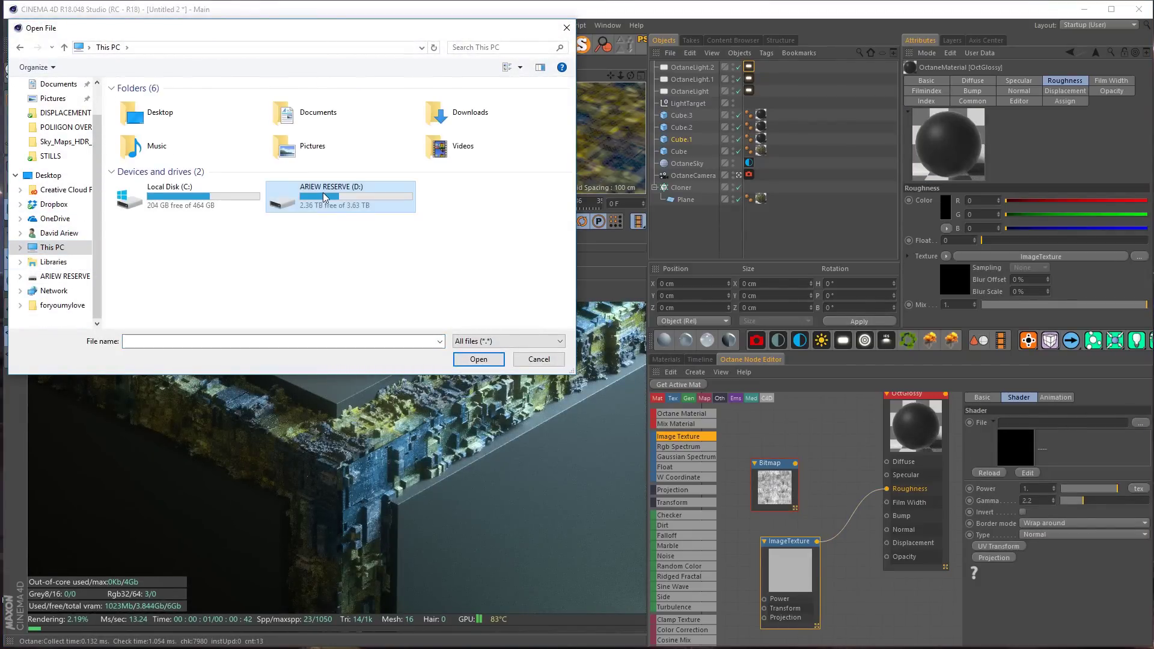
double_click(323, 201)
double_click(150, 103)
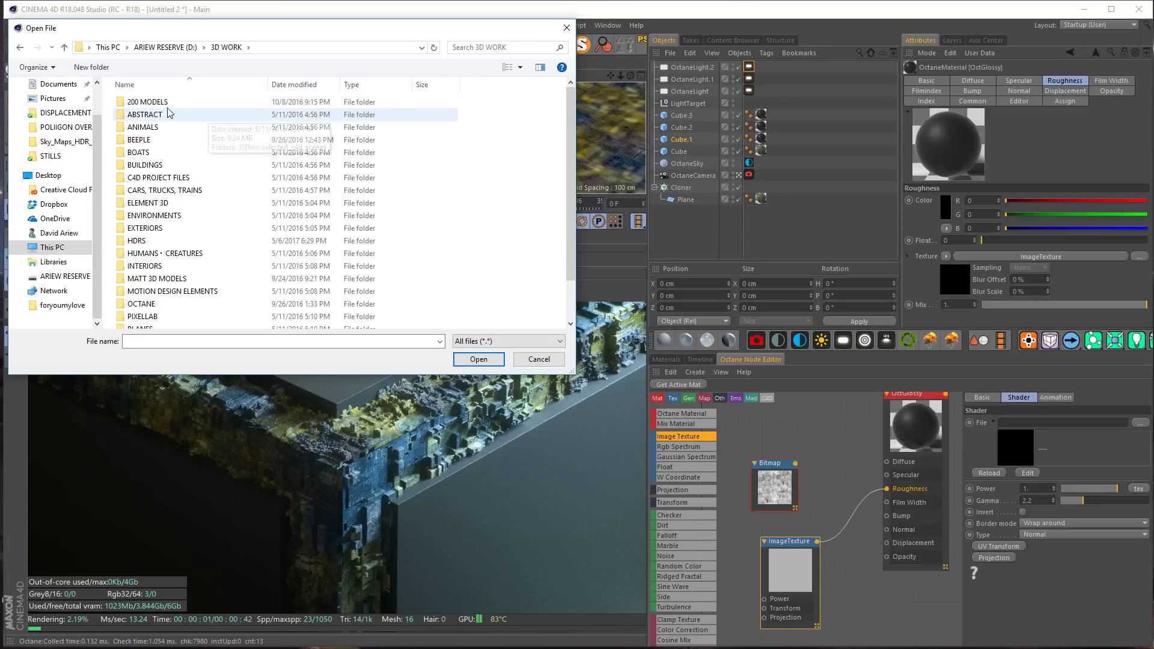
scroll(163, 180, "down", 2)
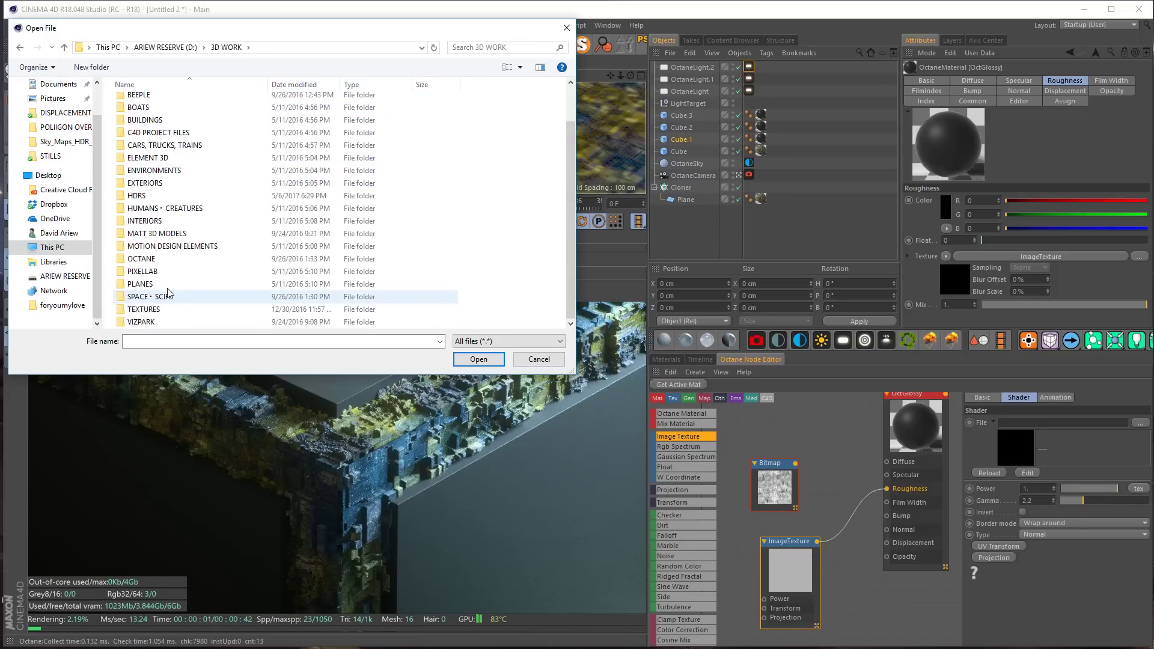
double_click(147, 309)
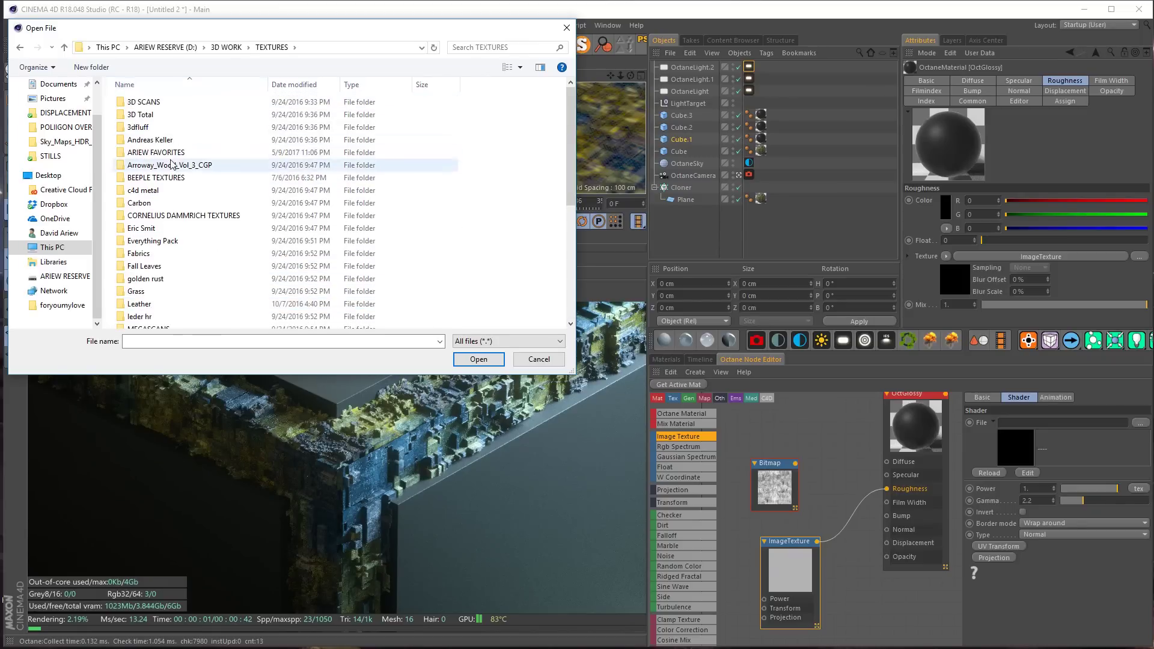
scroll(171, 162, "down", 3)
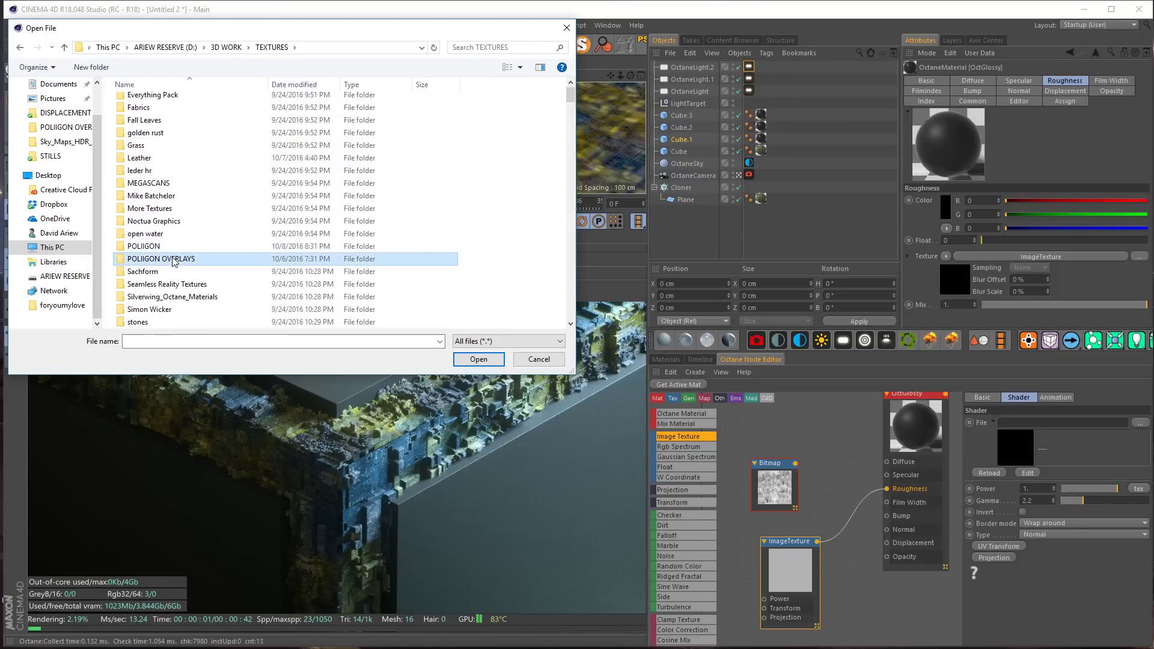
double_click(180, 259)
Load FloorSmudgesHeavy001_OVERLAY_VAR1_HIRES into the ImageTexture node, declining the project copy
scroll(242, 181, "down", 5)
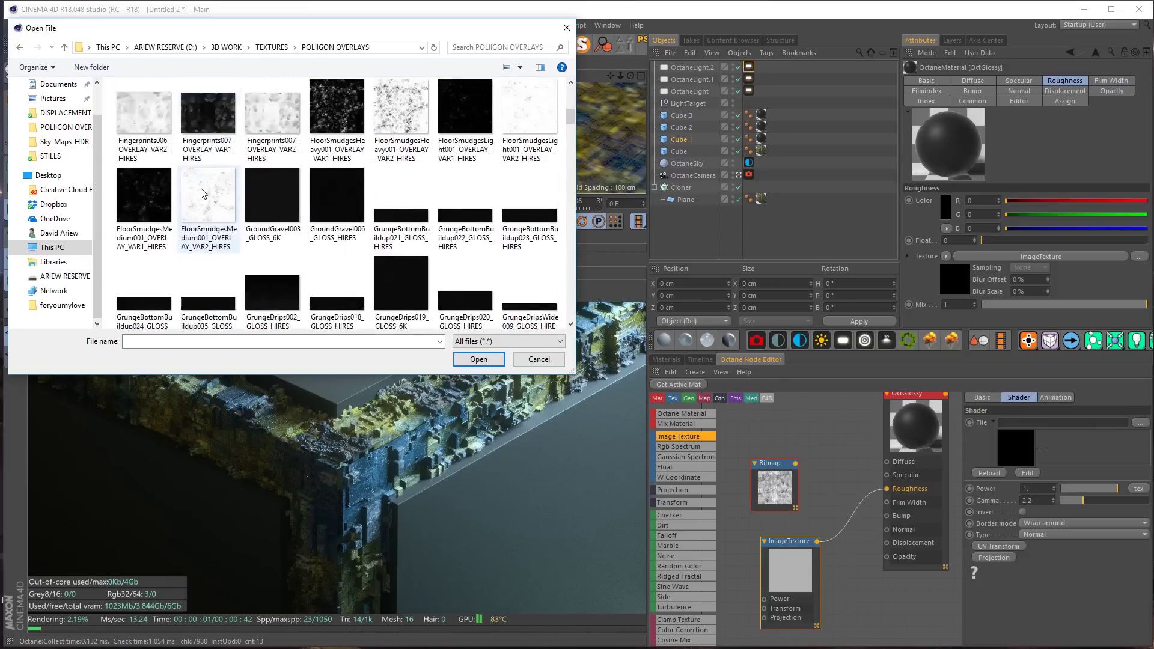
left_click(345, 196)
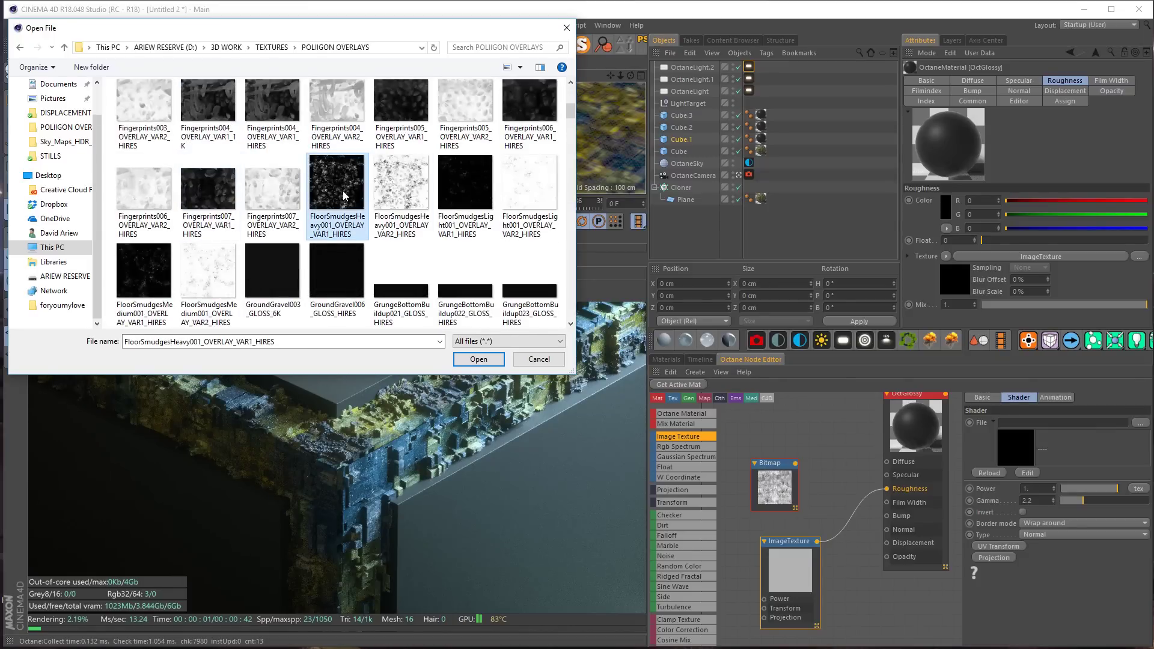
double_click(344, 196)
left_click(636, 399)
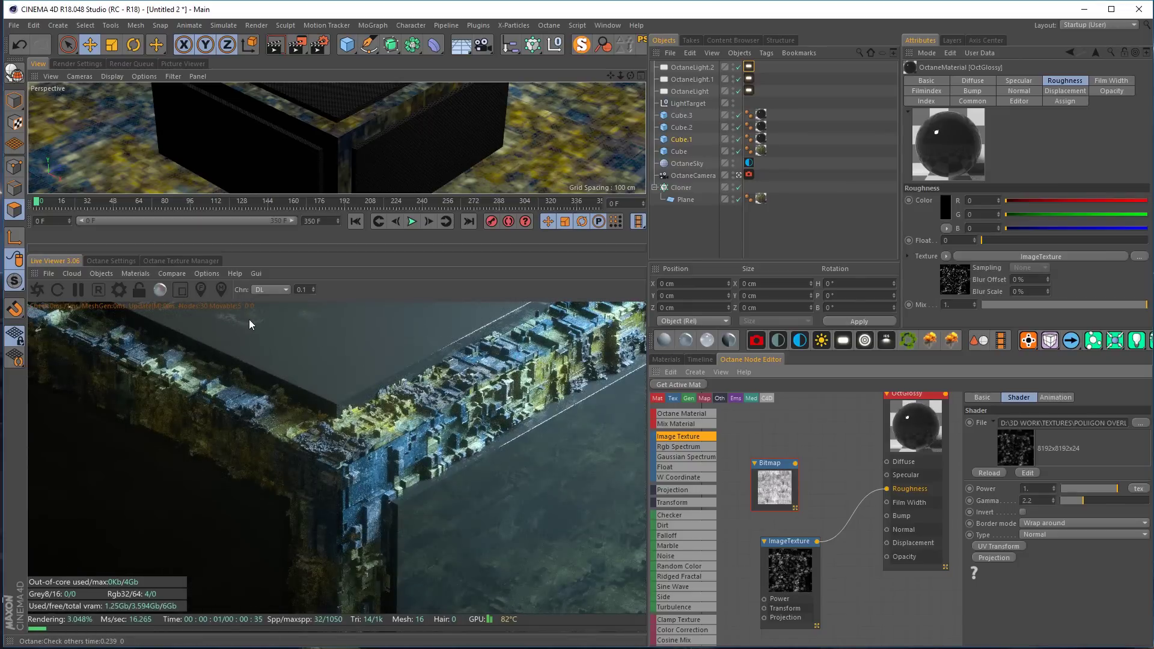
Add a UV Transform node to the roughness ImageTexture, lock its aspect ratio and set the scale to about 0.42
left_click(775, 565)
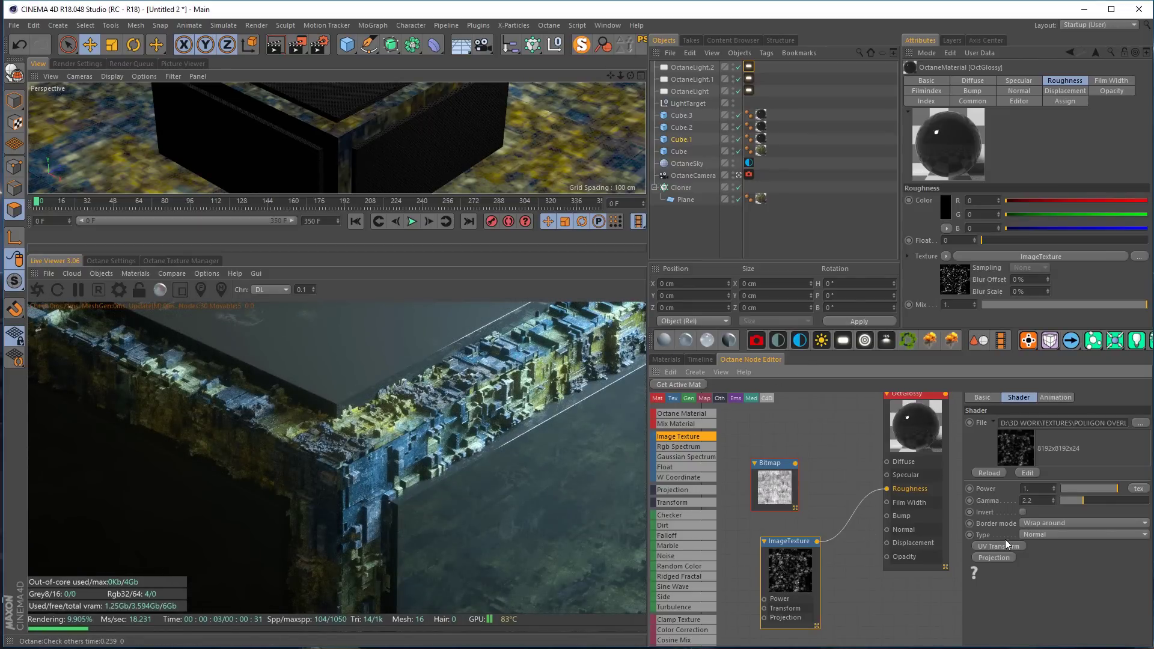
left_click(998, 546)
left_click_drag(803, 404, 716, 572)
middle_click_drag(789, 576, 825, 536)
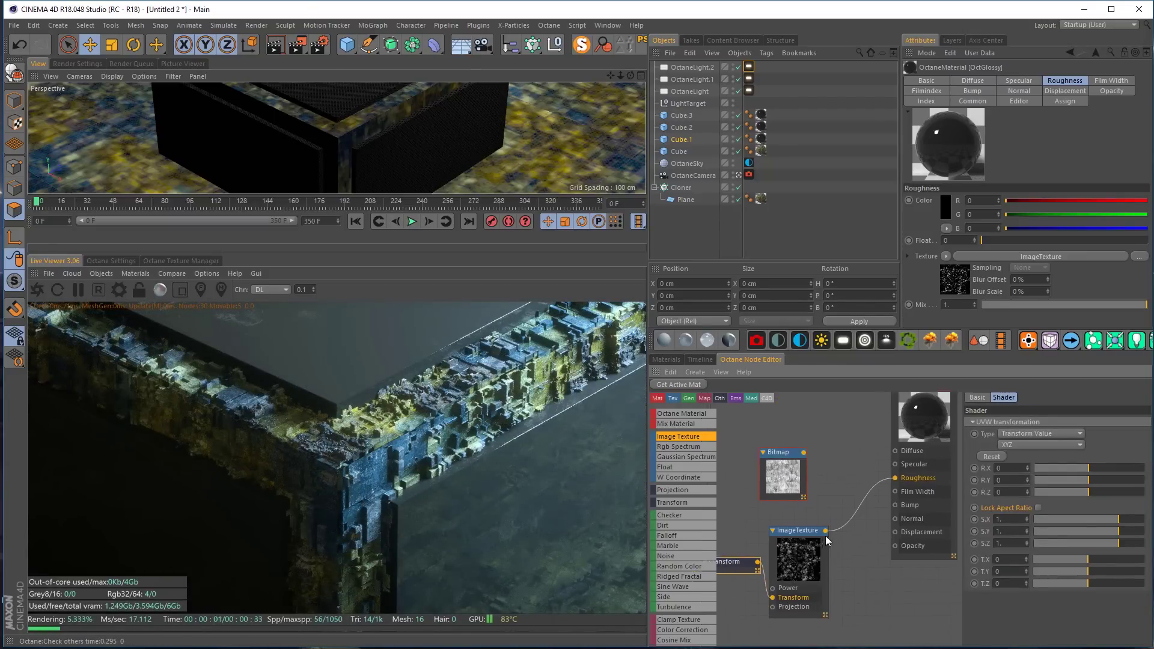
left_click(1039, 508)
left_click_drag(1120, 520, 1109, 521)
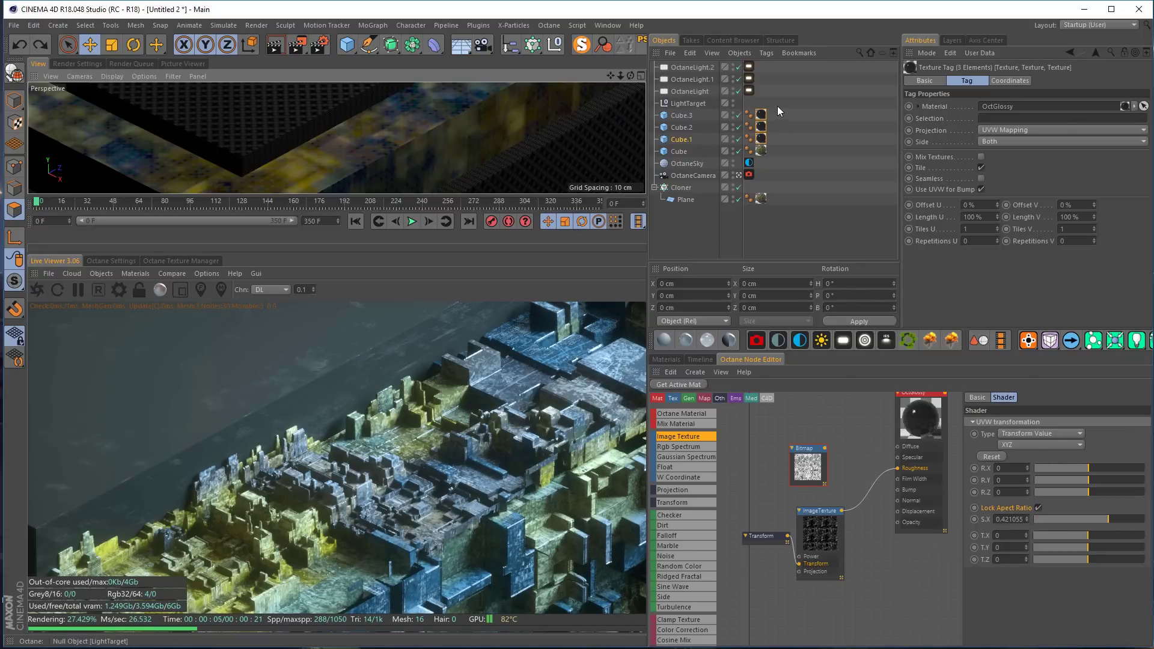
Set the projection of the OctGlossy texture tags on Cube.1, Cube.2 and Cube.3 to Cubic
left_click_drag(784, 107, 760, 144)
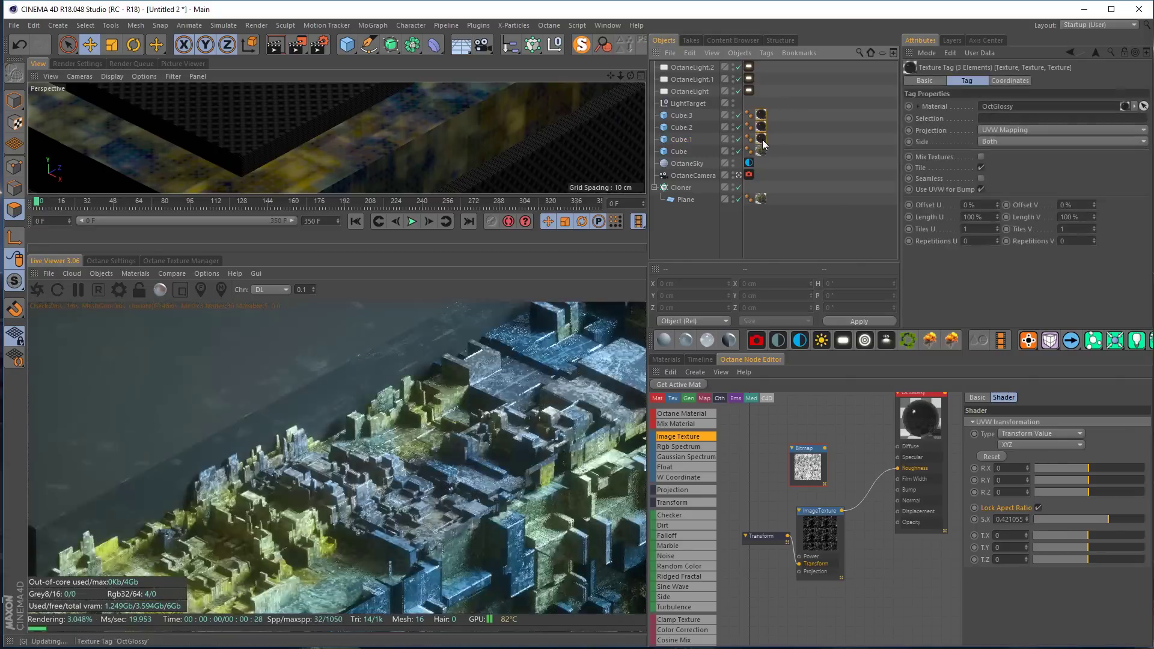
left_click(996, 129)
left_click(998, 175)
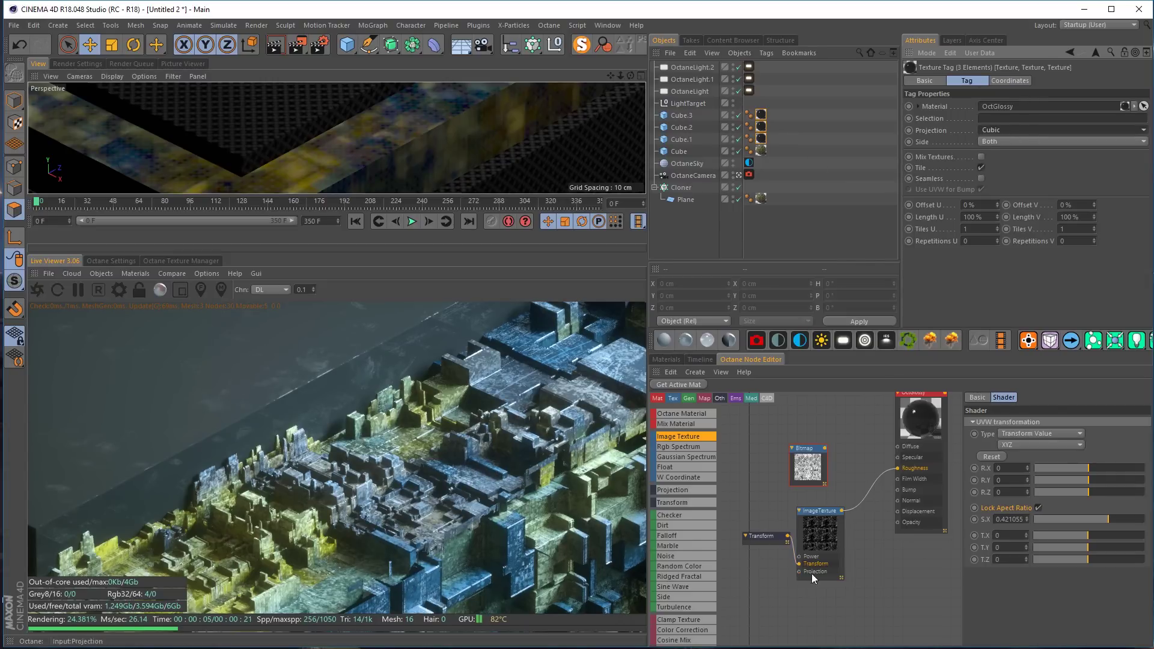
Add a Texture Projection node to the roughness ImageTexture and try the Box projection, keeping the three cube texture tags selected
left_click(818, 546)
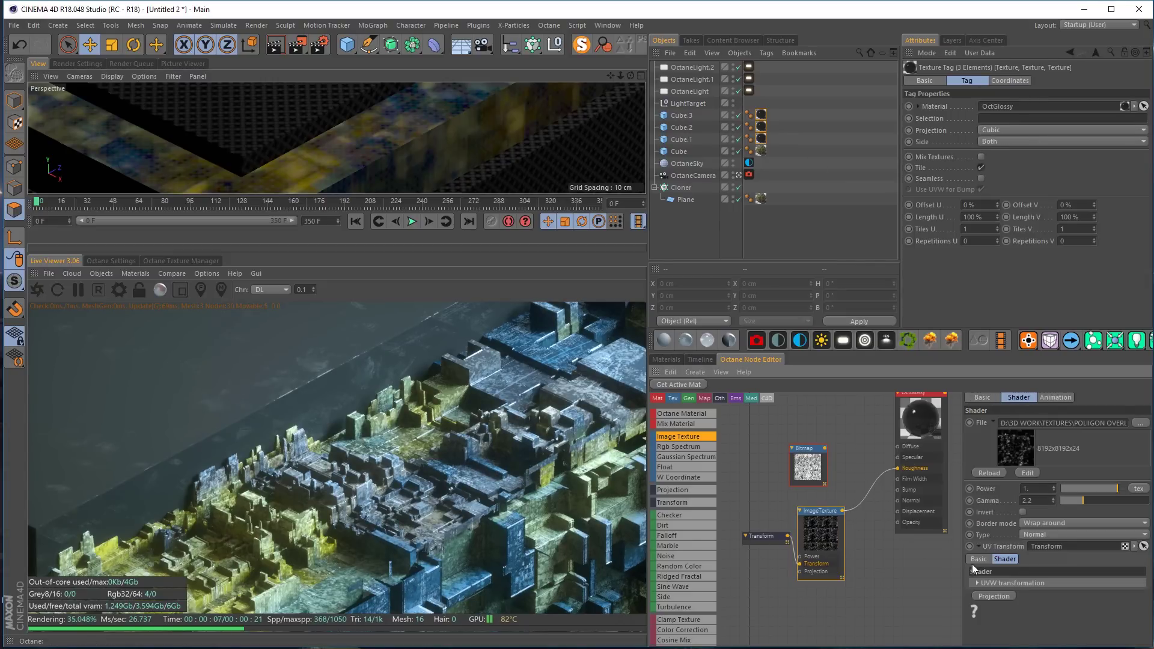
left_click(1002, 597)
left_click_drag(824, 415, 749, 580)
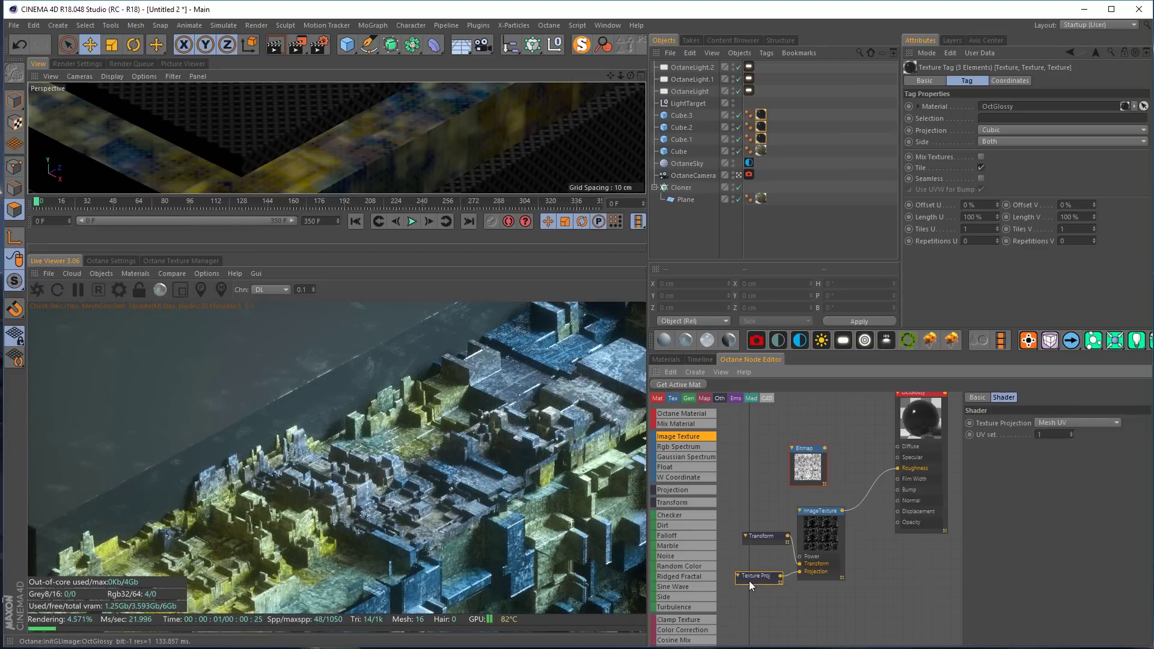
left_click(1048, 421)
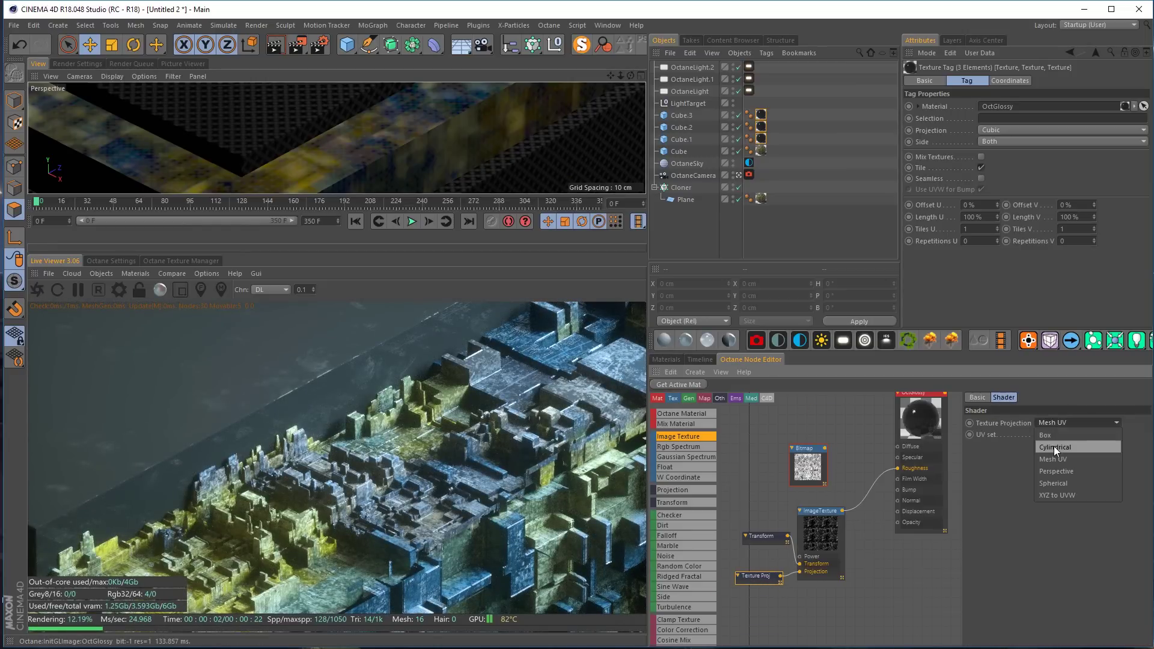
left_click(1054, 436)
left_click_drag(771, 113, 757, 142)
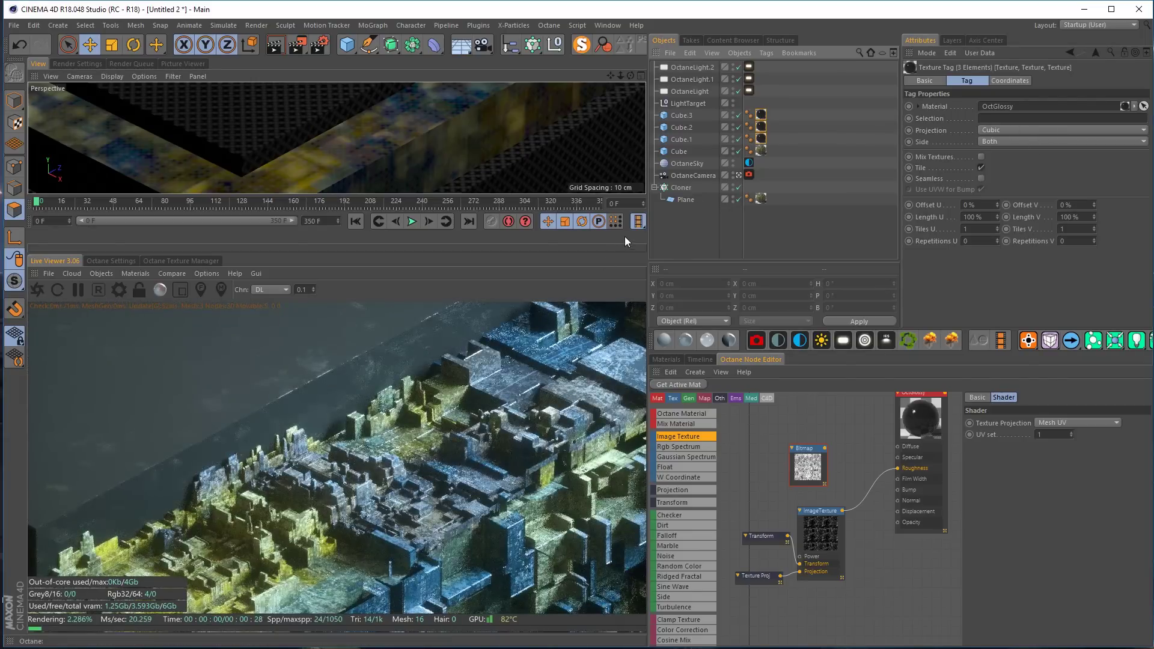
Raise the OctGlossy material's Index to about 3.59 to strengthen the panels' reflections
left_click_drag(337, 131, 371, 160, "alt")
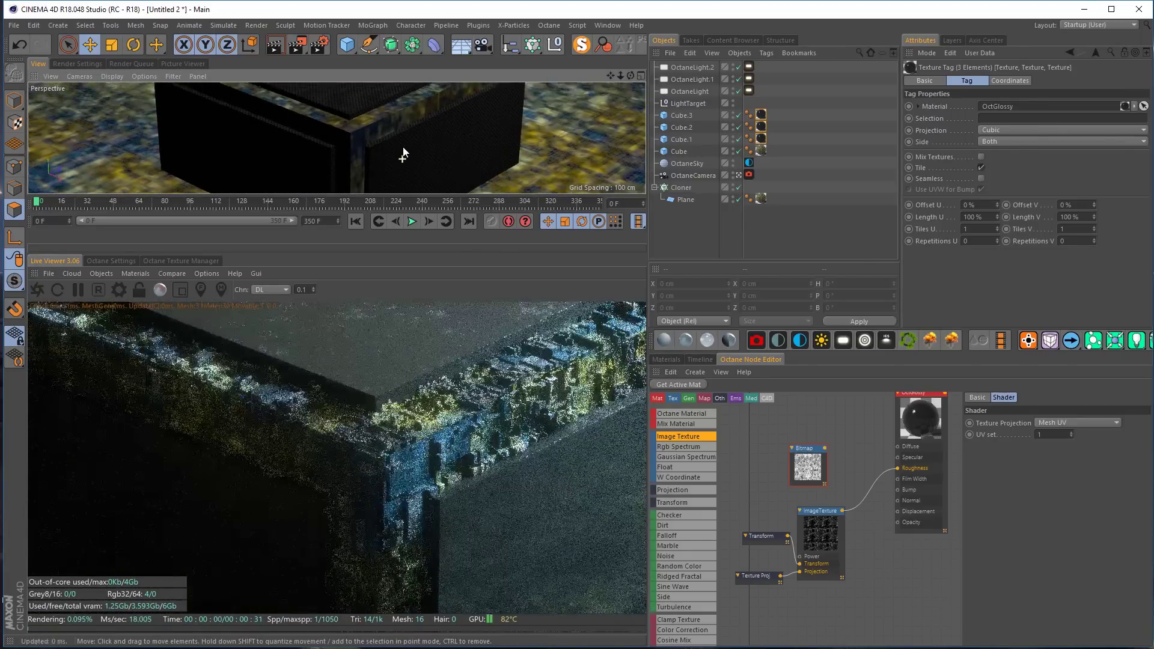
left_click(761, 138)
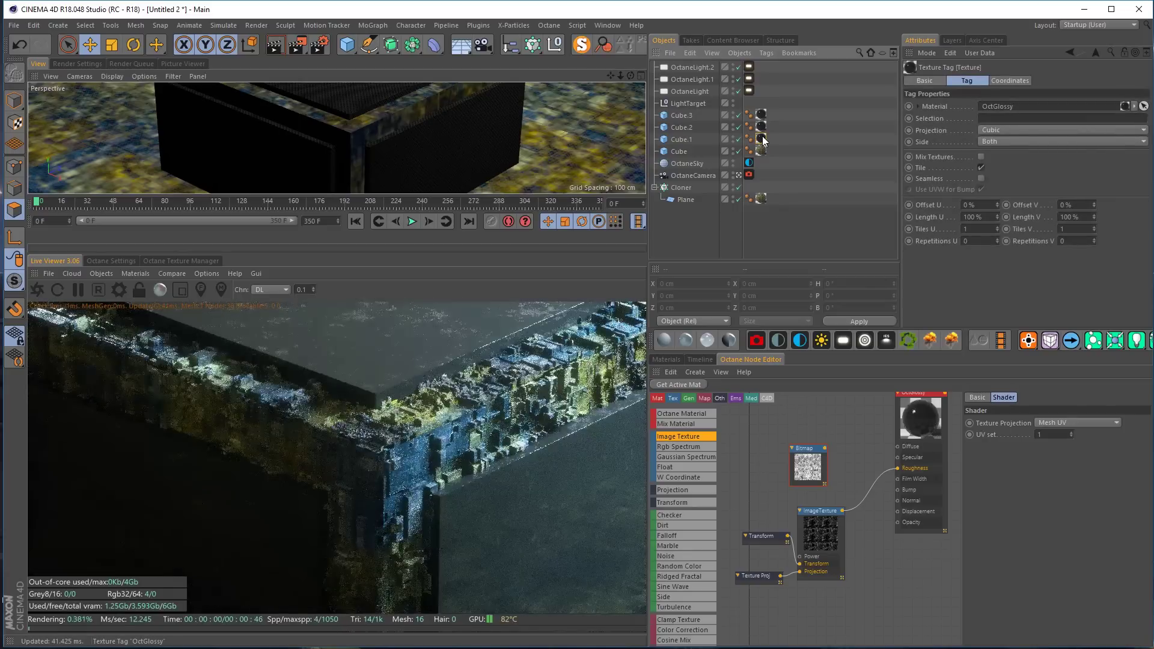
double_click(761, 139)
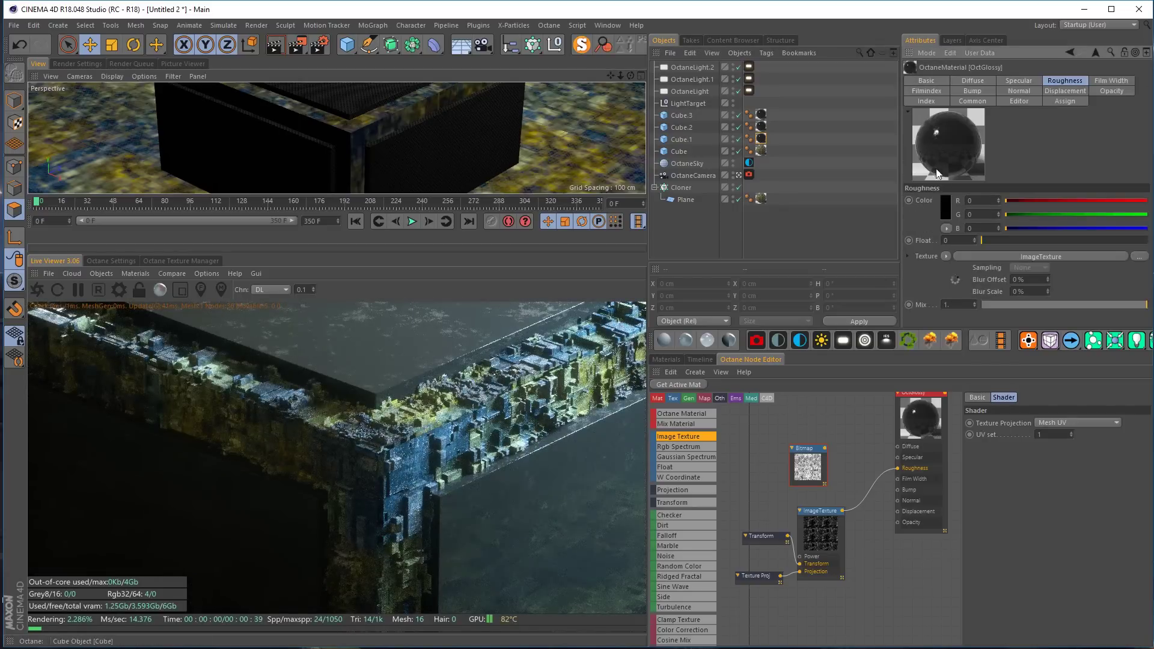
left_click(988, 82)
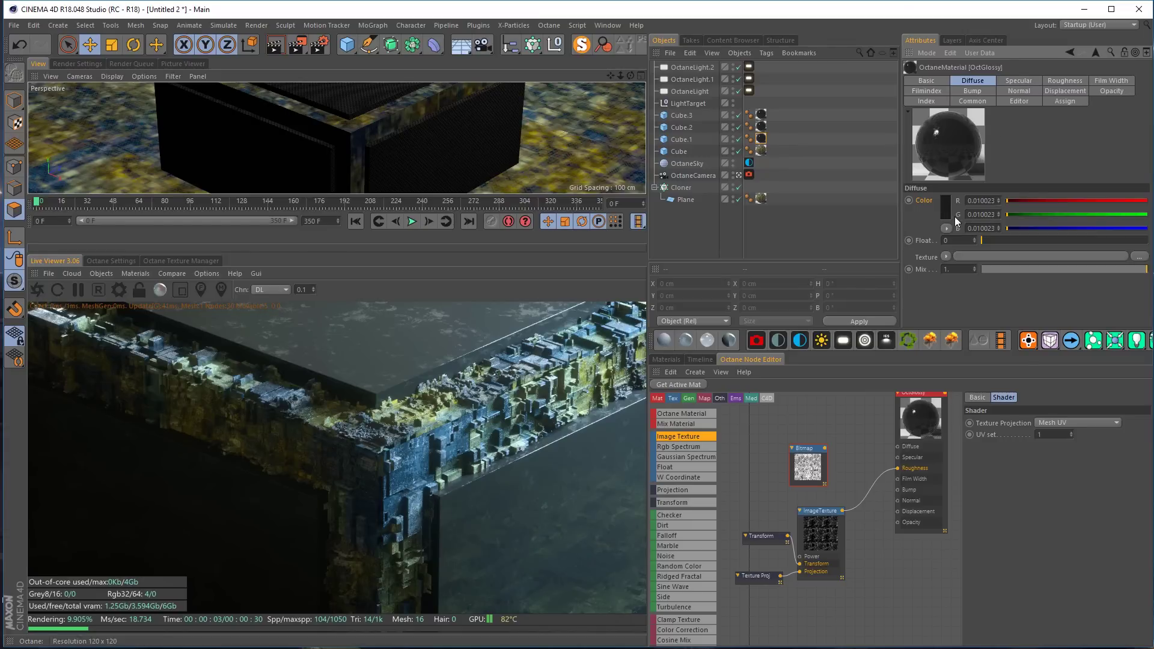
left_click(915, 101)
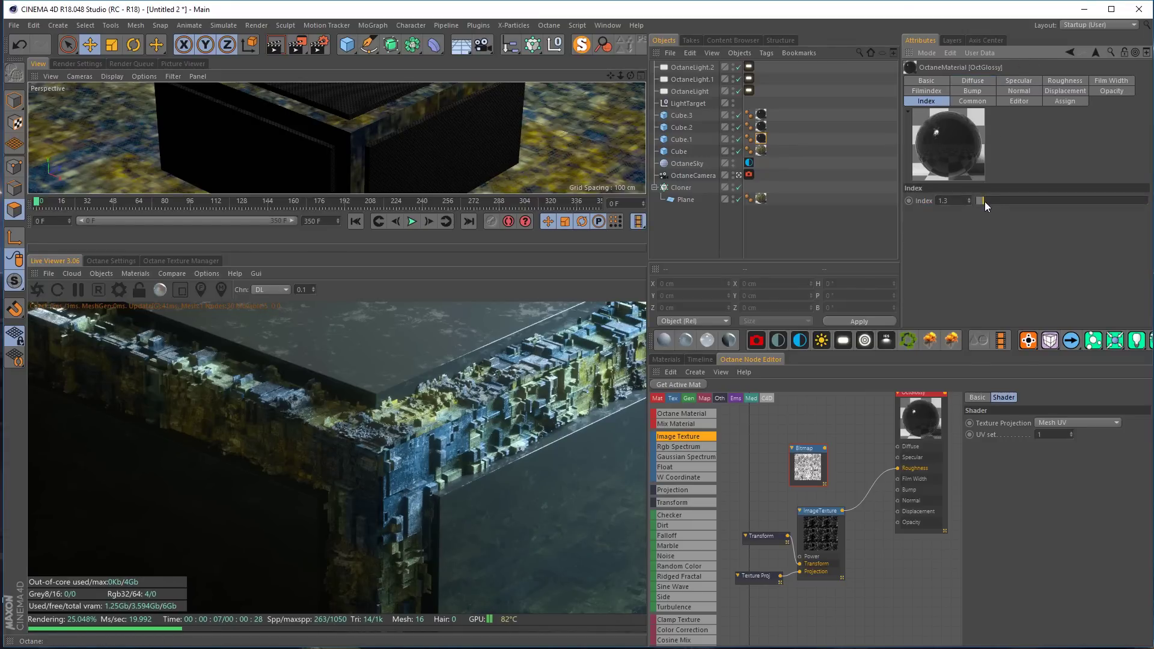
left_click_drag(985, 201, 1043, 201)
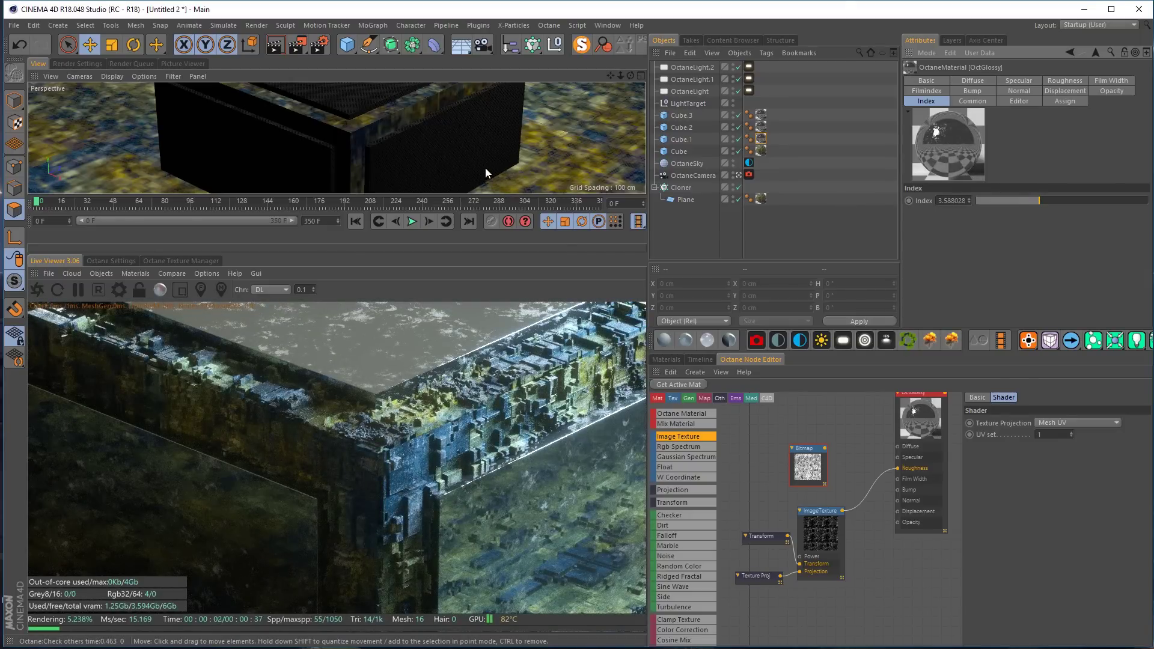
middle_click_drag(467, 170, 459, 170, "alt")
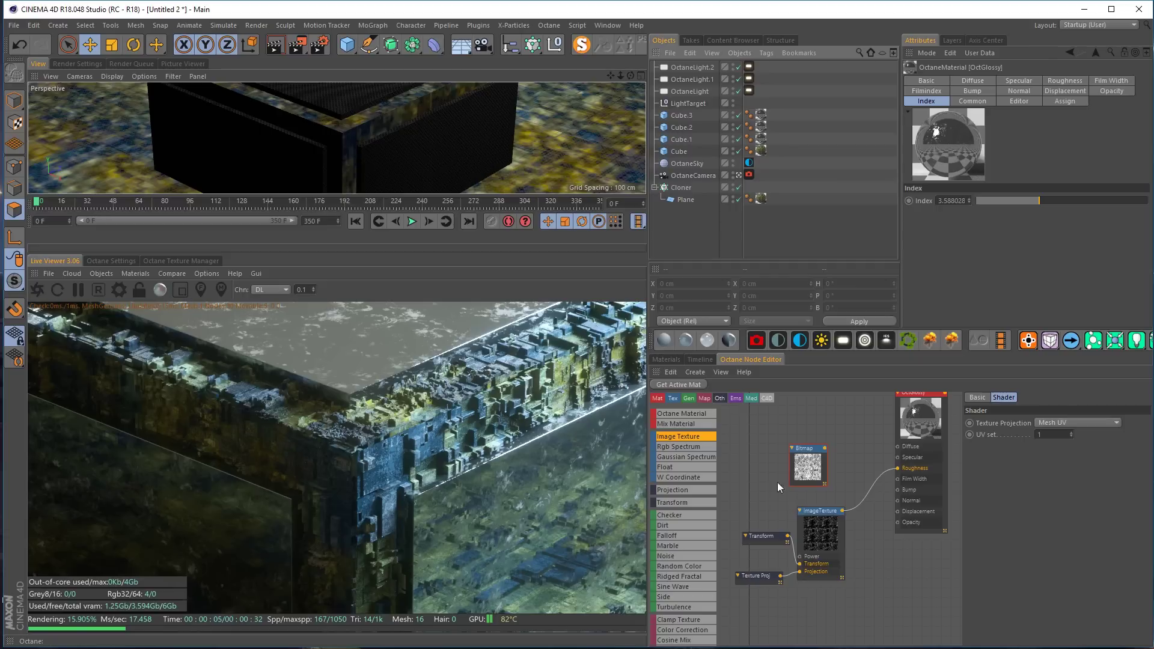
Replace the roughness ImageTexture's file with the dark 11517 x 8834 fingerprint overlay from the POLIIGON OVERLAYS folder
left_click(824, 529)
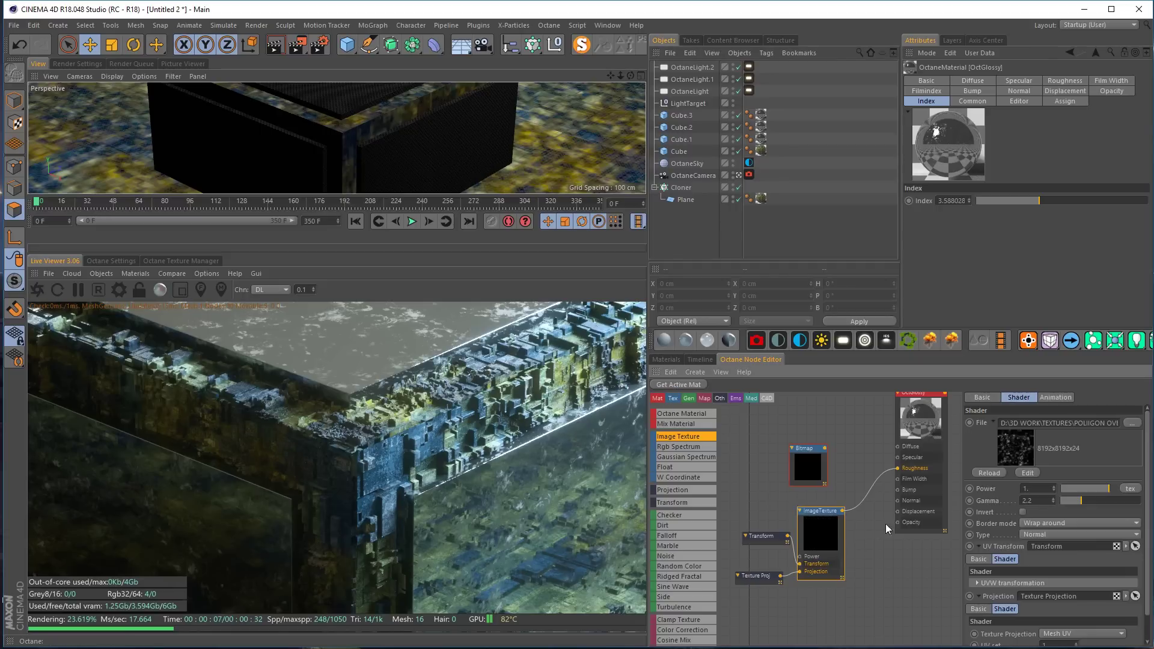
middle_click_drag(886, 525, 855, 509)
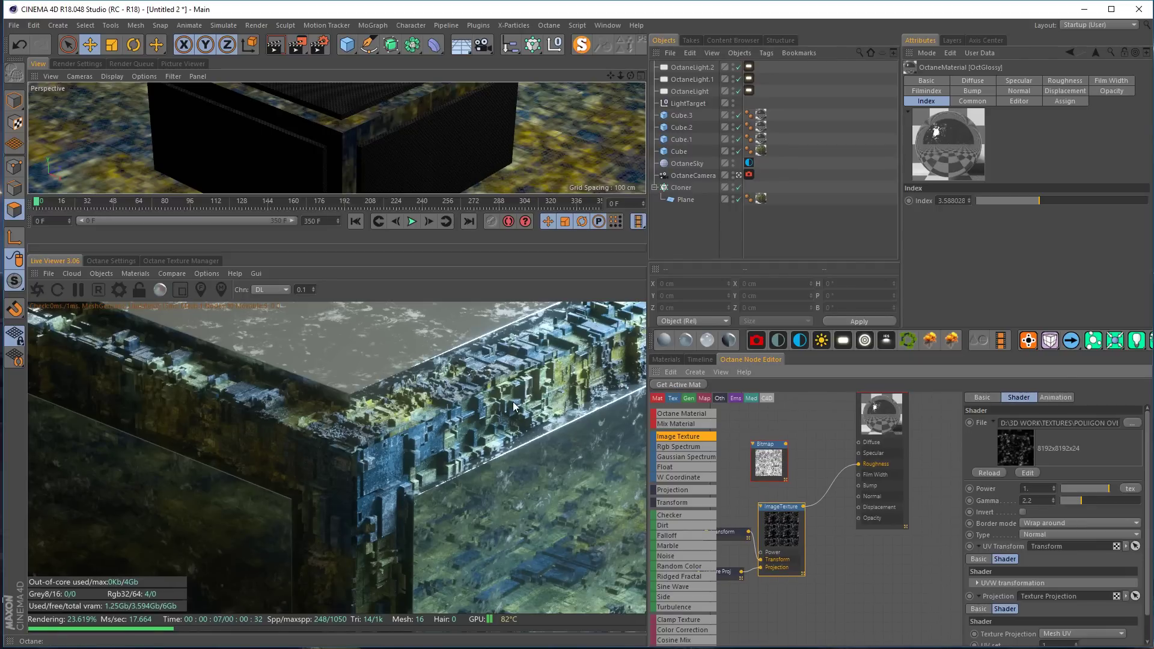
left_click(1133, 423)
scroll(245, 205, "down", 3)
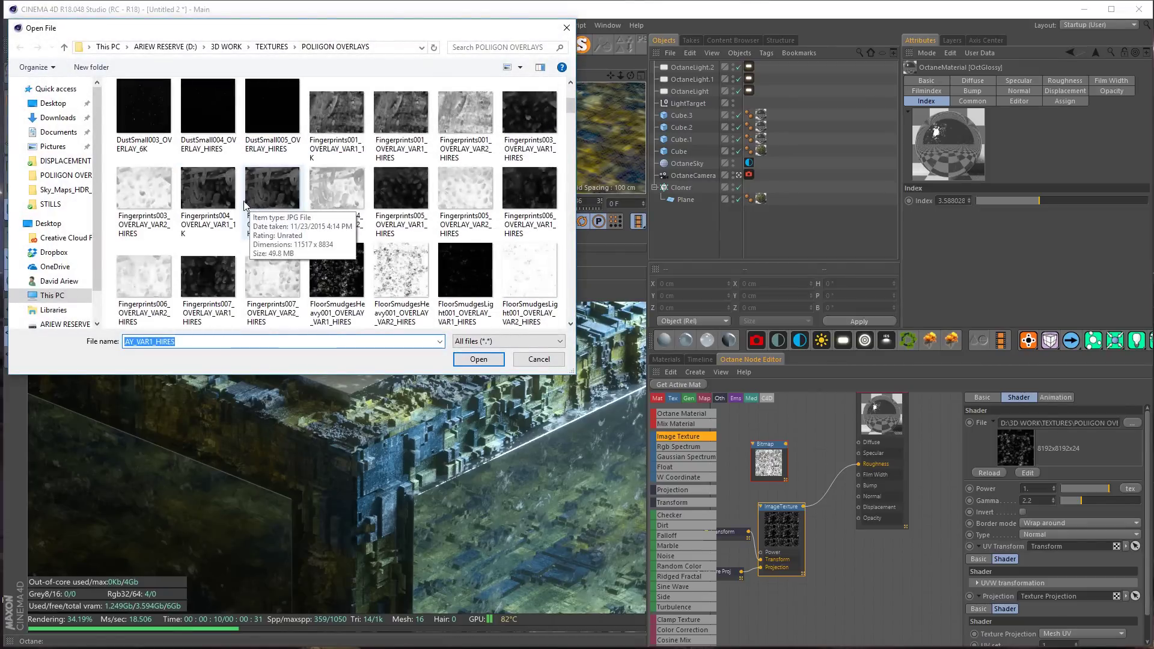
double_click(279, 195)
left_click(639, 398)
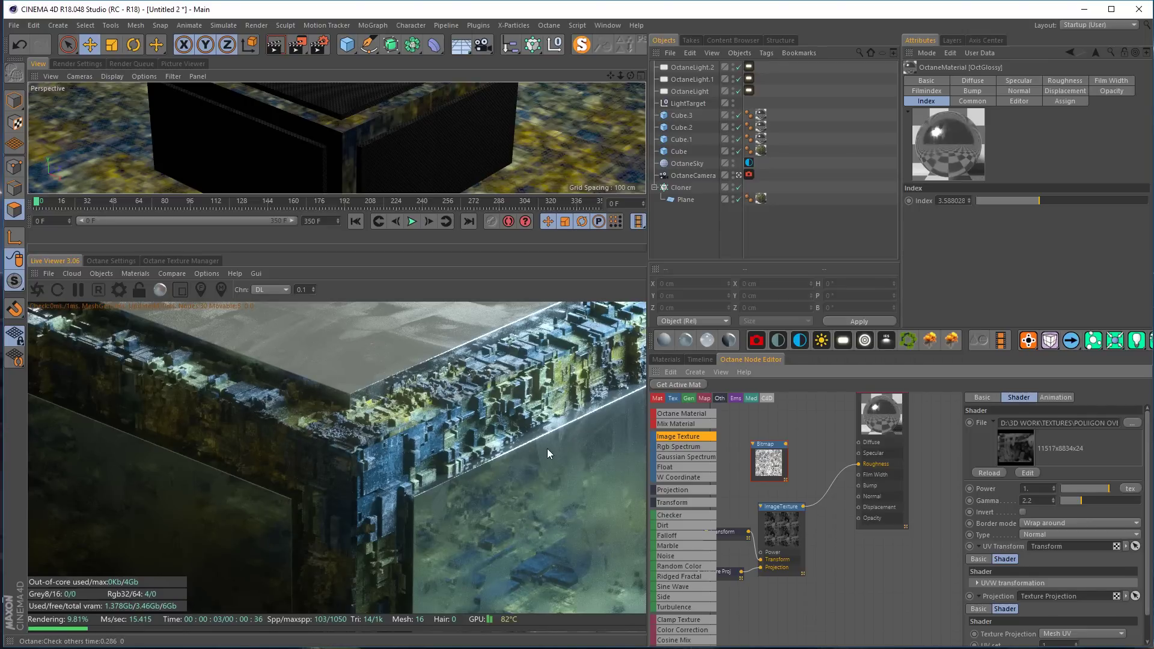
Reduce the roughness texture's UV Transform scale to about 0.167 and store the render buffer for comparison
left_click(778, 533)
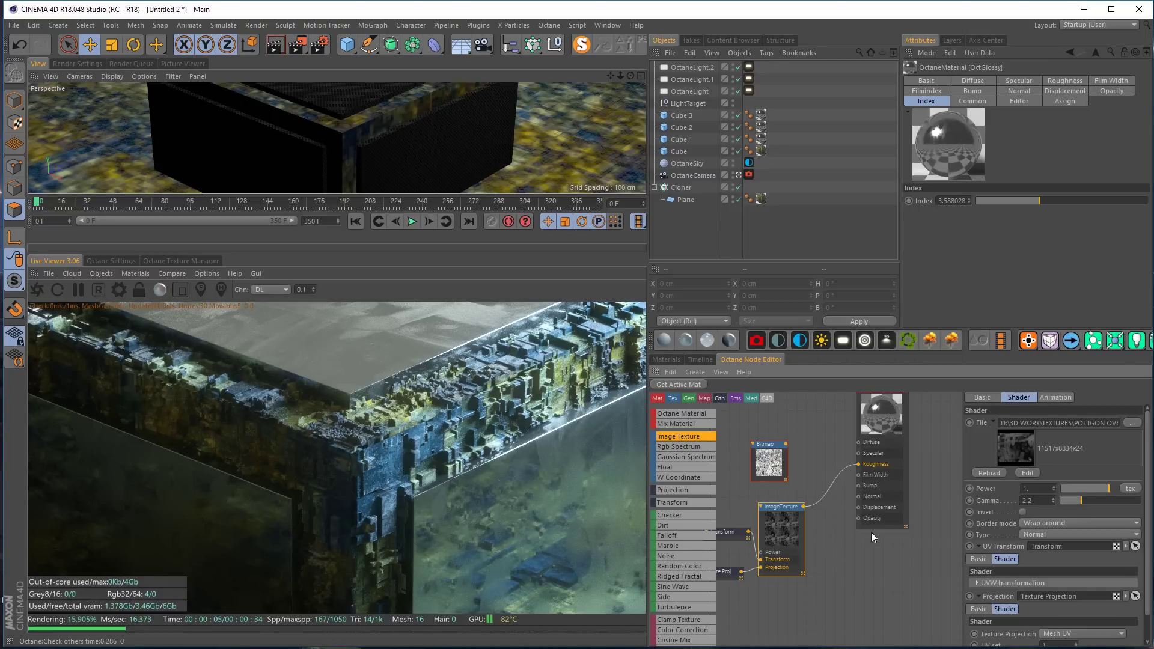
left_click(734, 536)
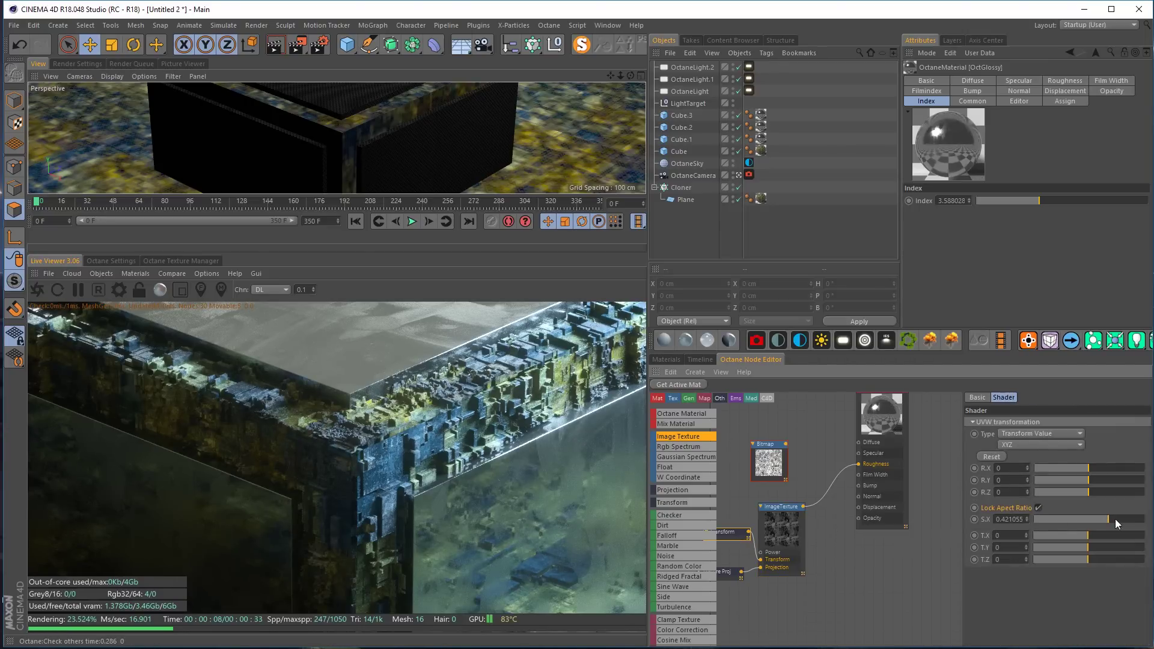
left_click_drag(1116, 519, 1098, 521)
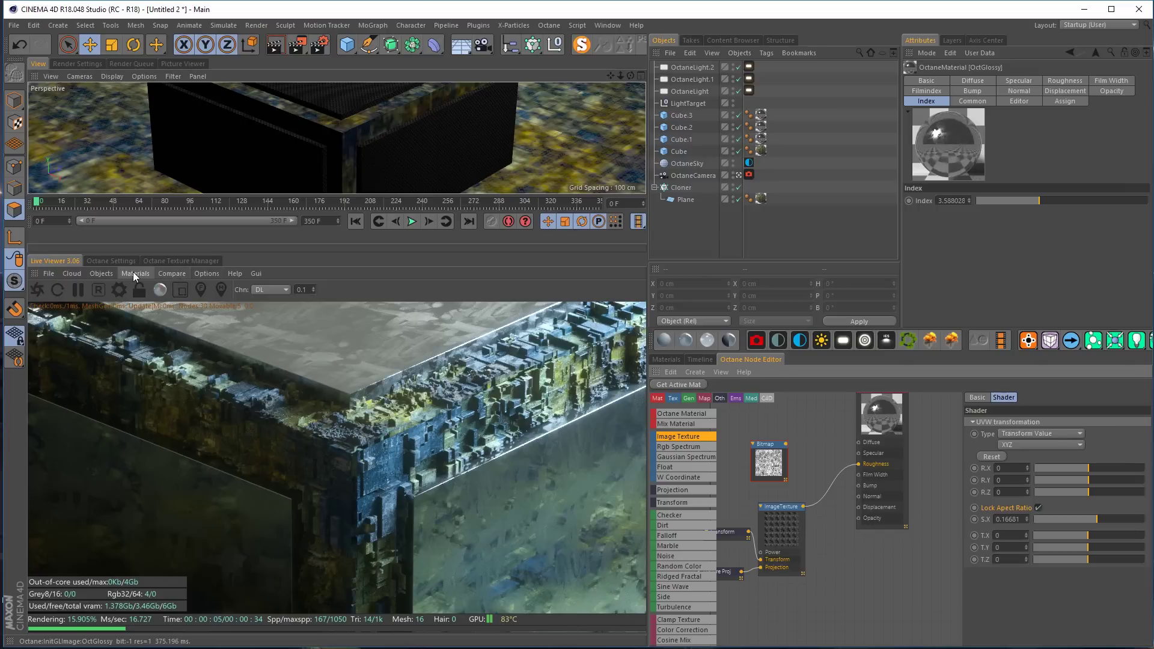
left_click(109, 273)
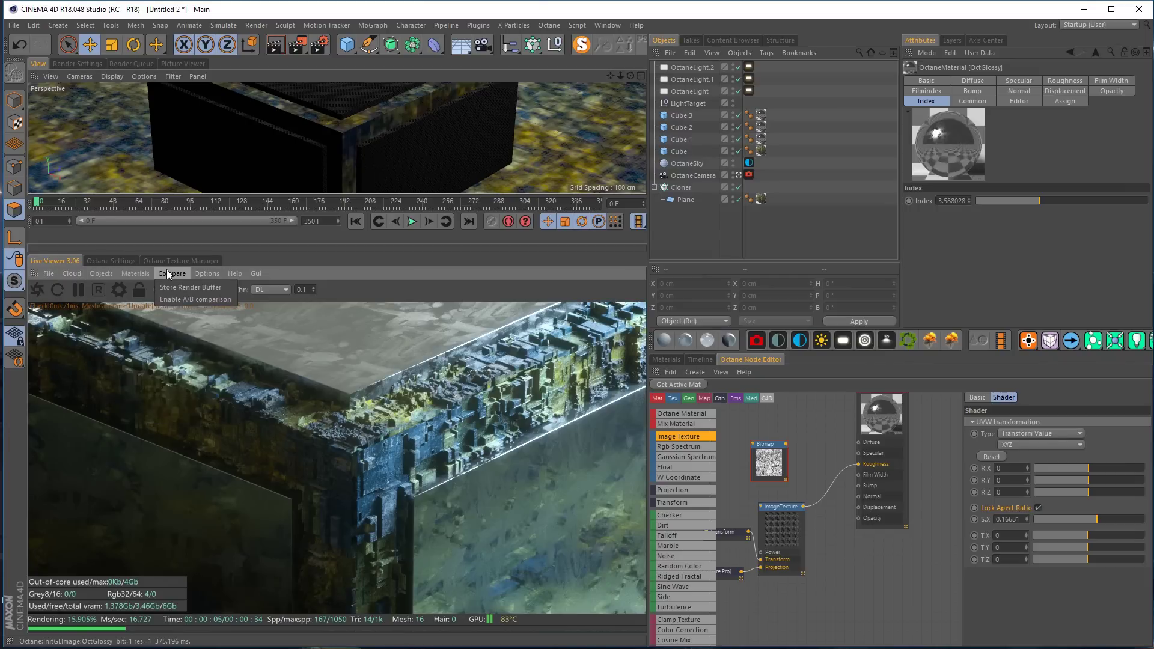
left_click(210, 287)
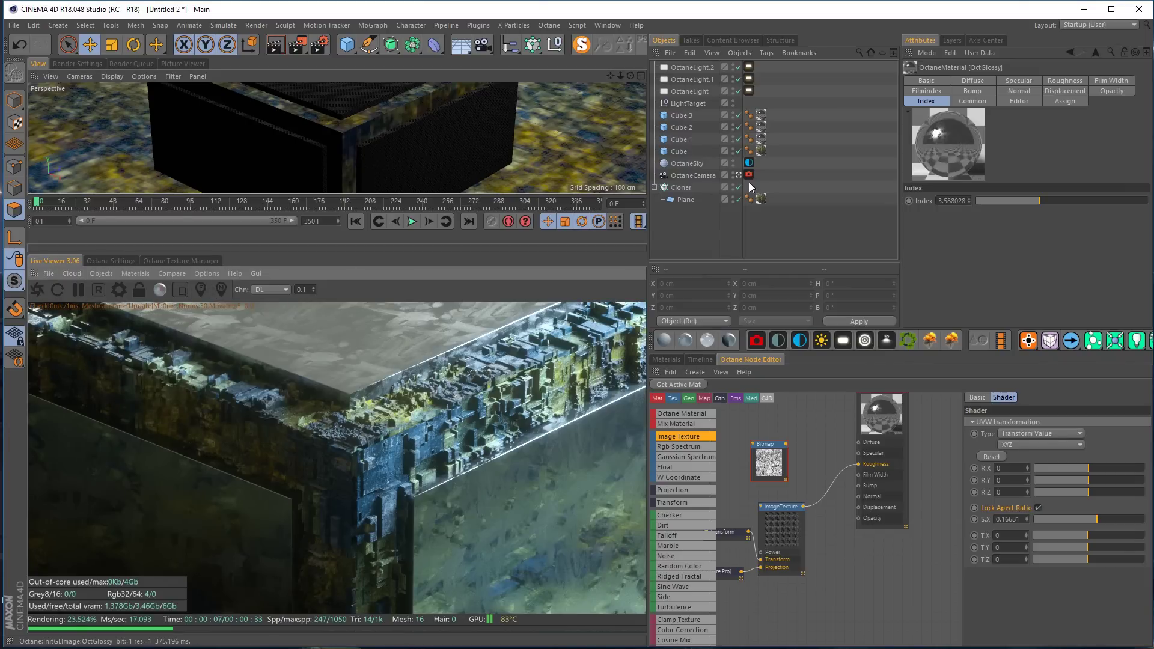
Leave the OctaneCamera view, switch off OctaneLight and OctaneLight.1, and delete OctaneLight
left_click(740, 175)
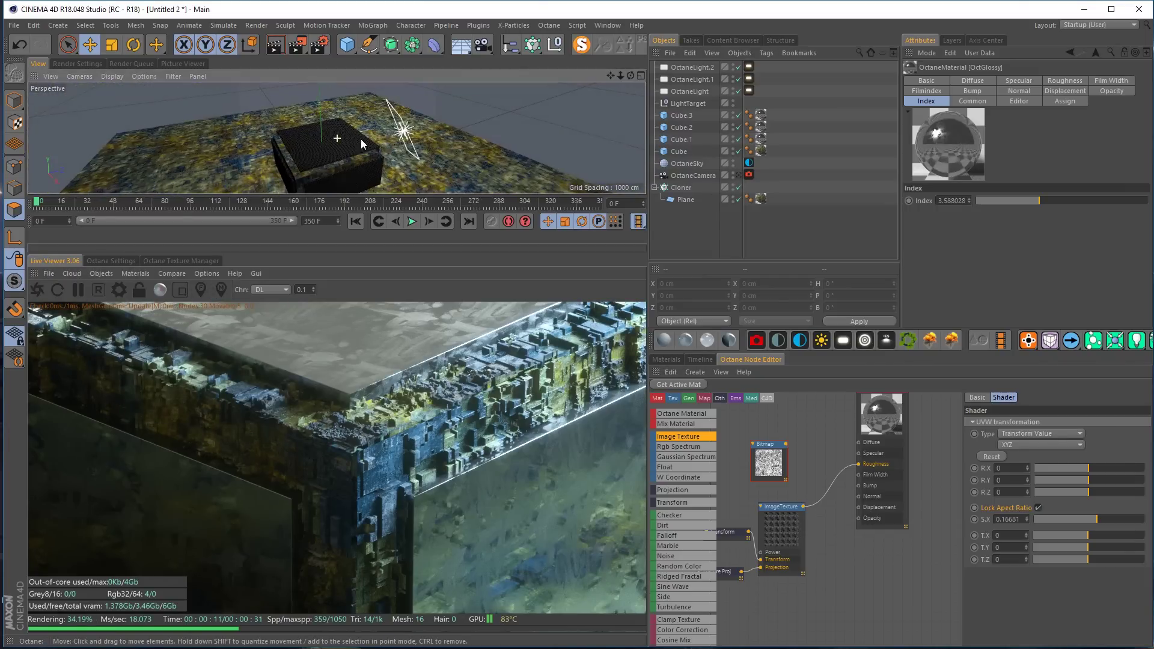
left_click_drag(361, 139, 298, 111, "alt")
left_click(691, 79)
left_click(702, 92)
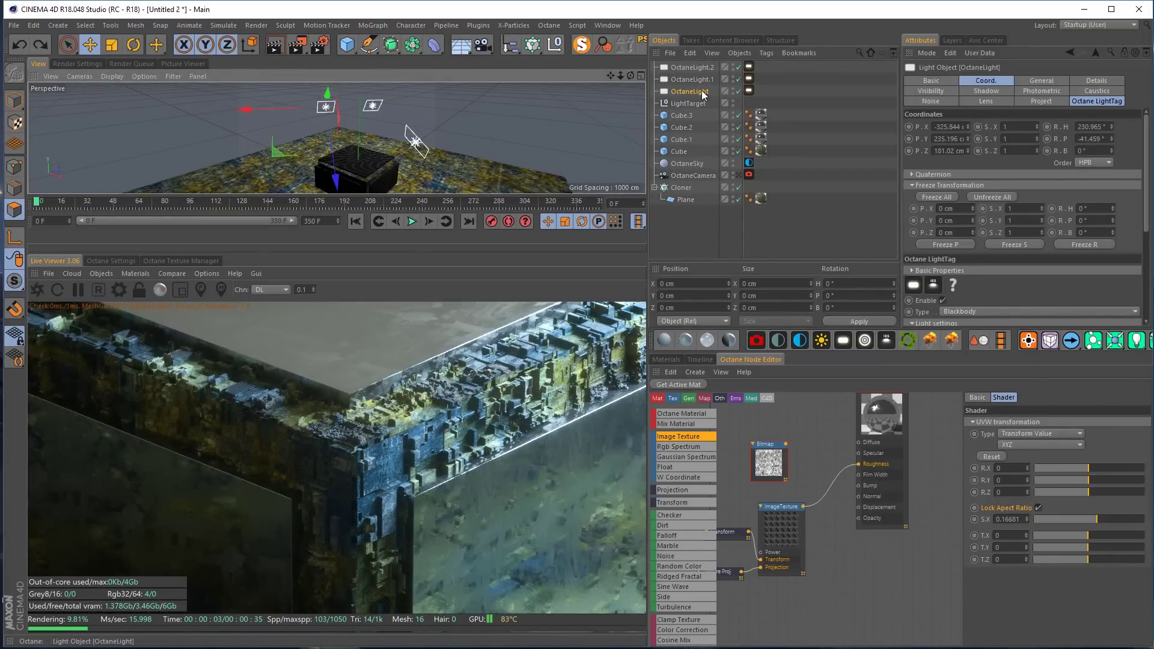
left_click(739, 91)
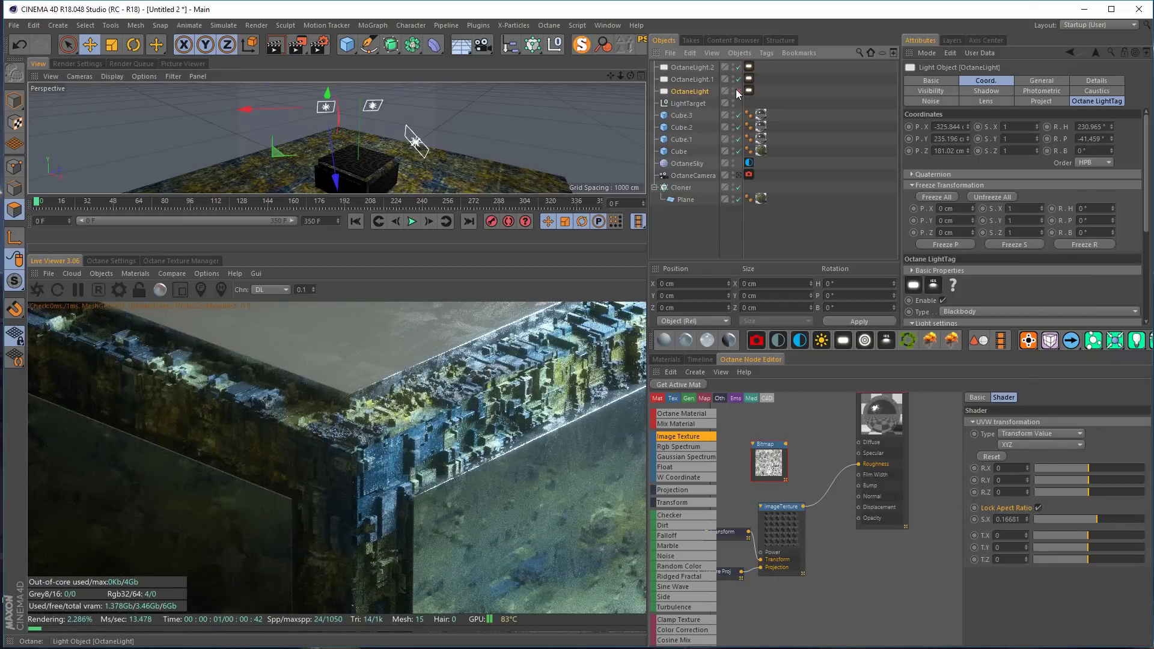
left_click(738, 78)
left_click(692, 79)
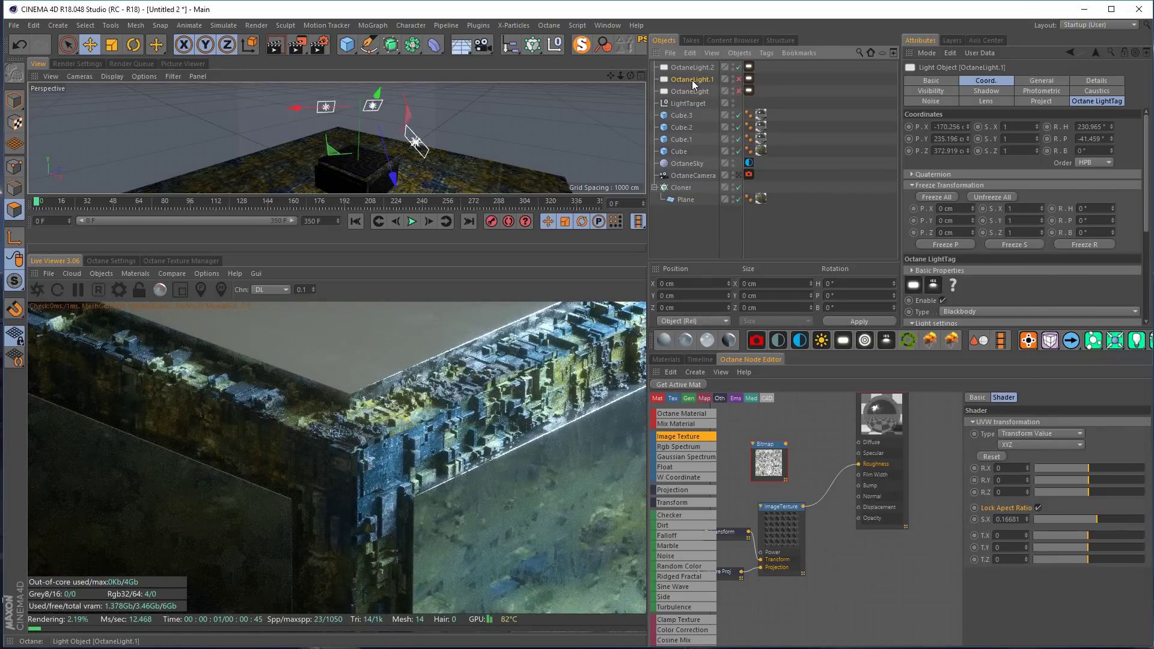
left_click(691, 91)
key("Delete")
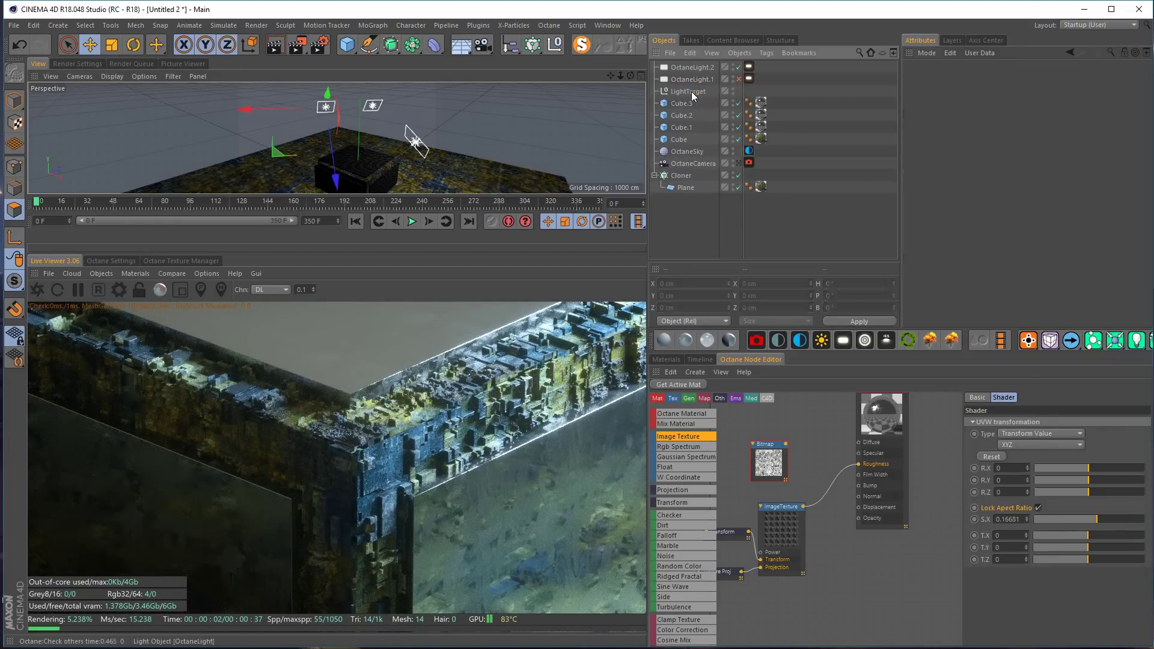
Re-enable OctaneLight.1 and move it to about X -426, Y 157, Z 168 cm
left_click(701, 80)
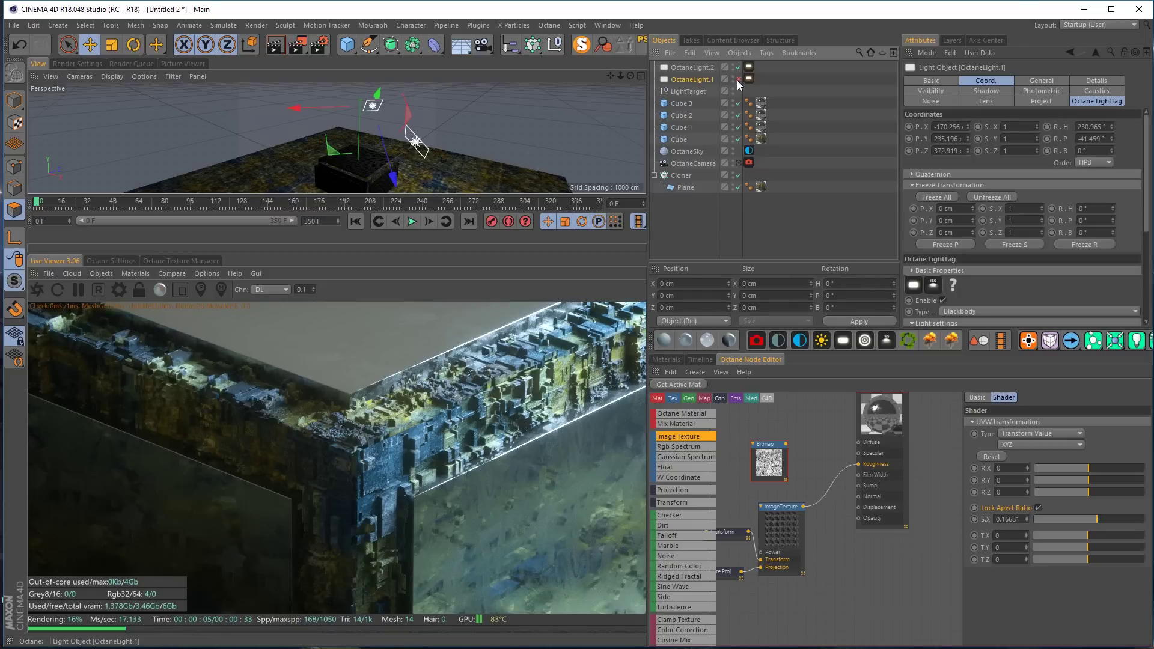
left_click(738, 78)
mouse_move(313, 133)
left_mouse_down()
mouse_move(308, 107)
mouse_move(262, 115)
mouse_move(315, 114)
left_mouse_up()
Stretch OctaneLight.1 into a wide strip and rotate it to about H 289°, P -25°, B 11°
key("t")
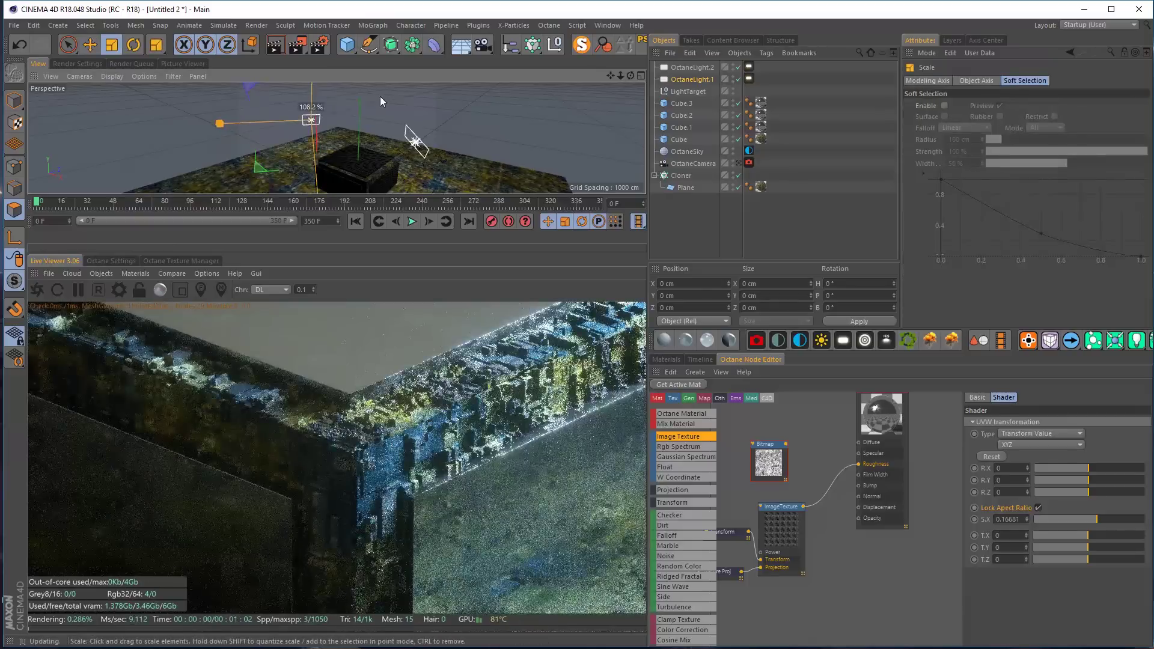
scroll(300, 119, "up", 3)
key("Return")
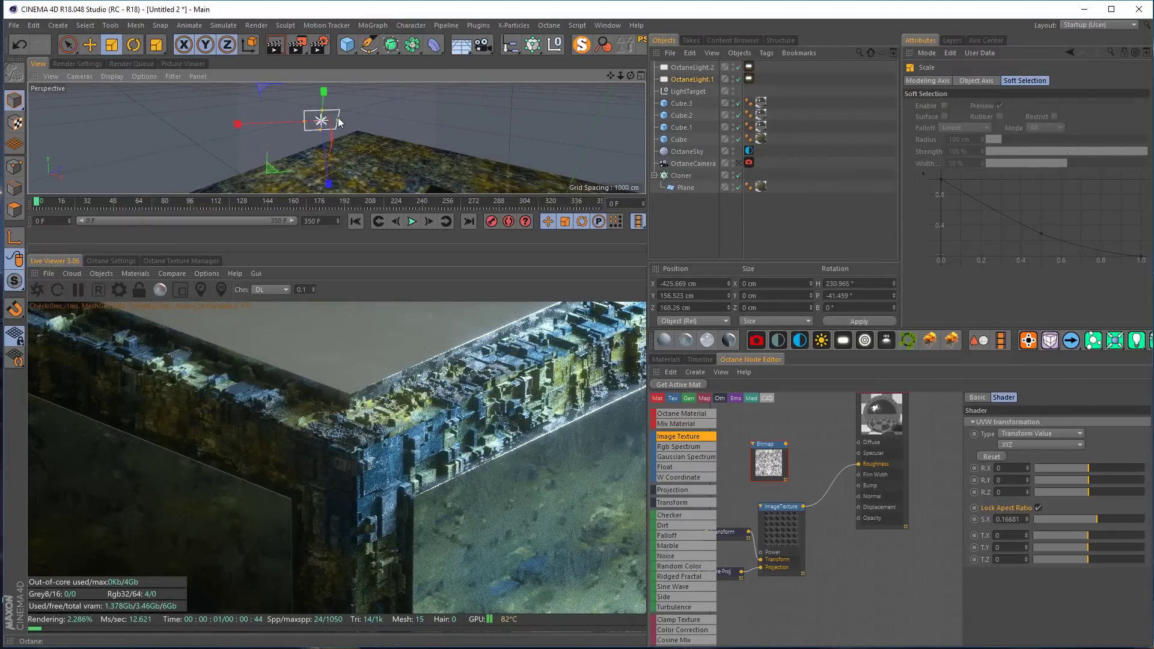
left_click_drag(339, 120, 421, 122)
scroll(372, 131, "down", 6)
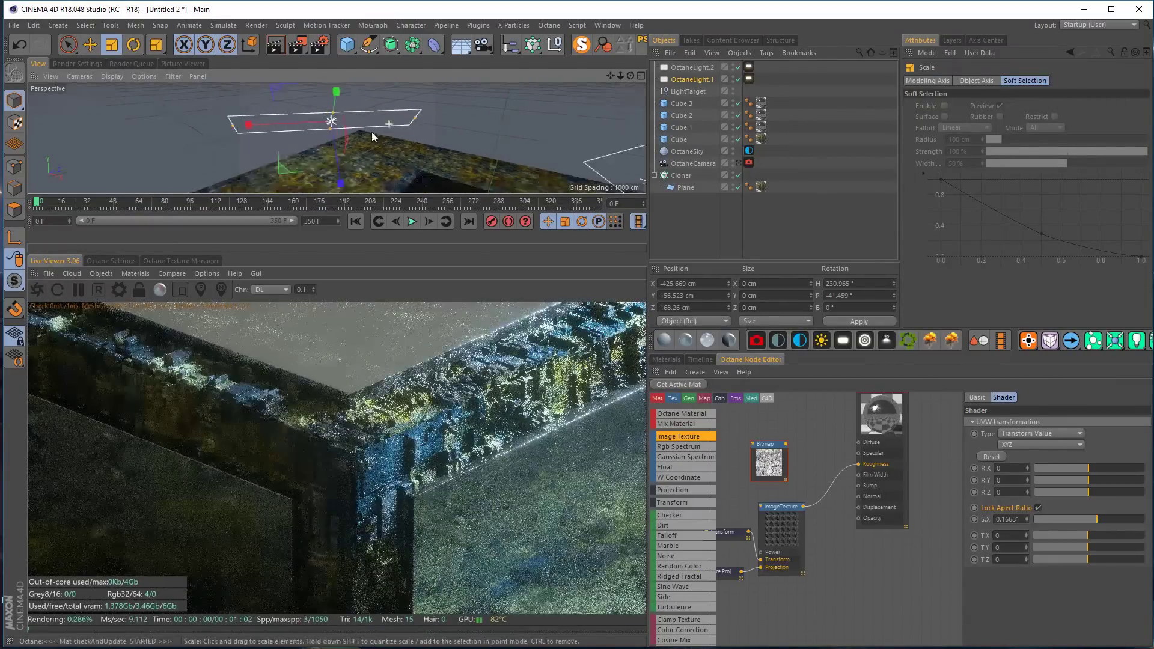
scroll(366, 136, "up", 4)
key("r")
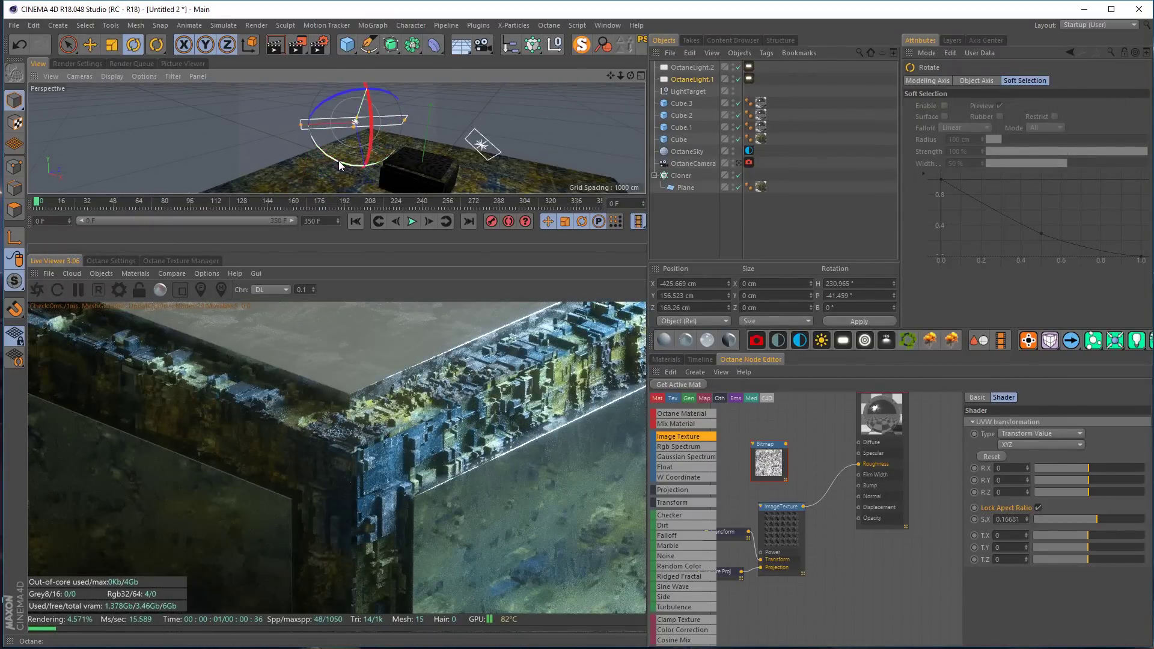
left_click_drag(337, 161, 376, 155)
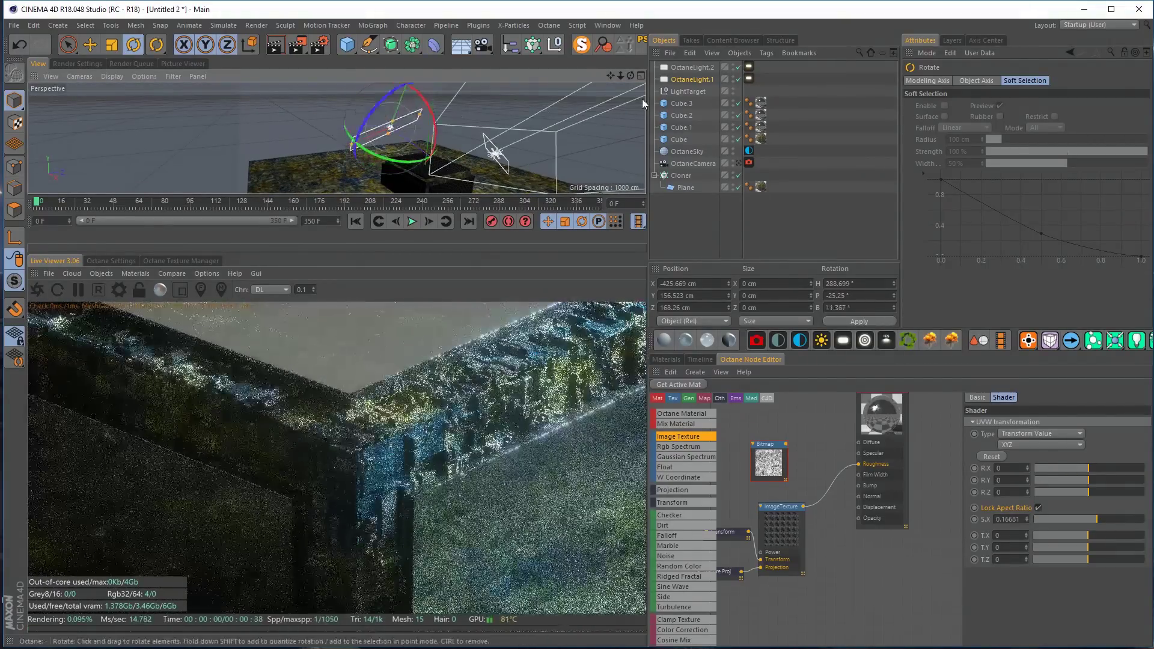
Raise OctaneLight.1's power to about 59.5 and lower its temperature to about 5345
left_click(751, 79)
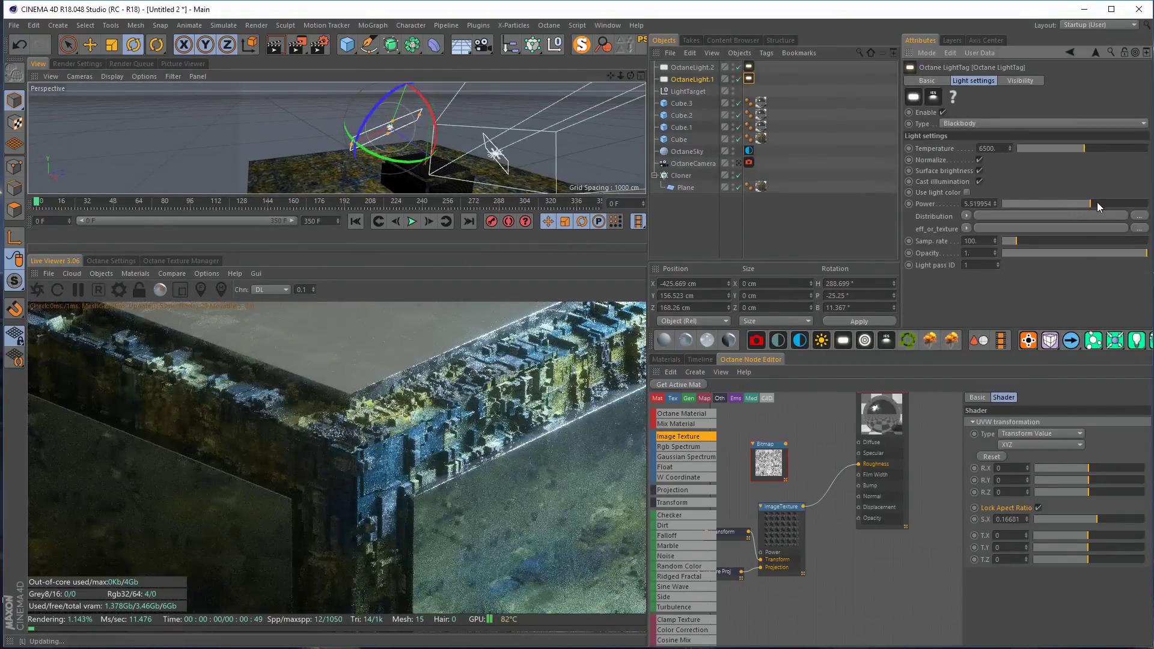
left_click_drag(1098, 202, 1110, 203)
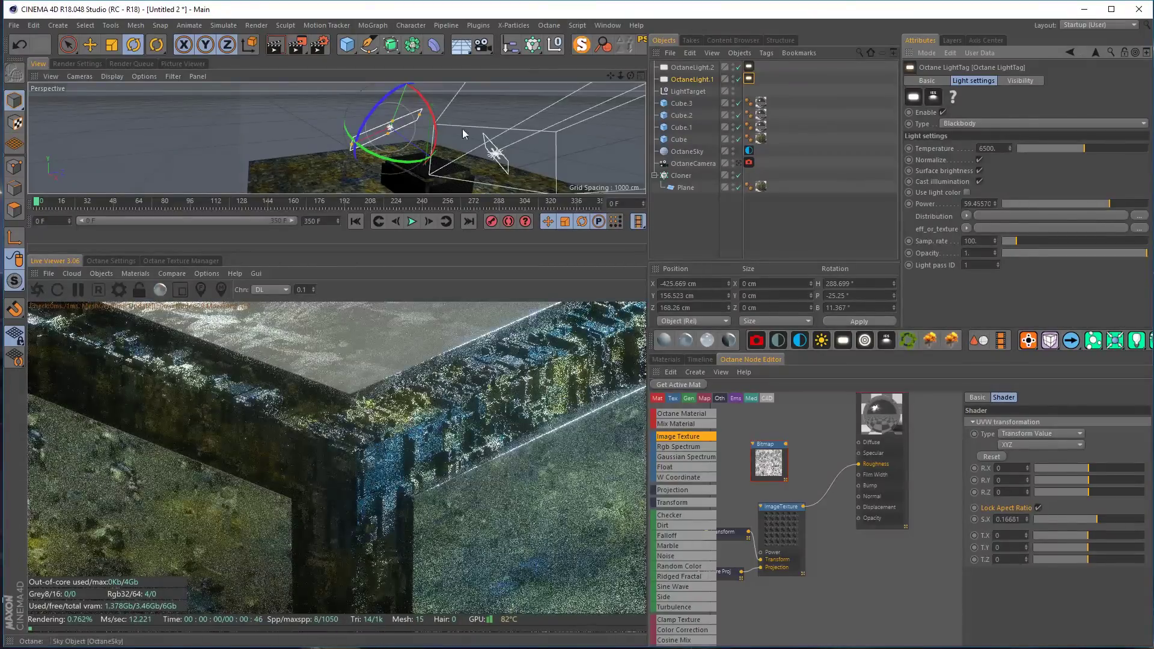
middle_click_drag(455, 110, 438, 104, "alt")
left_click_drag(1082, 149, 1071, 148)
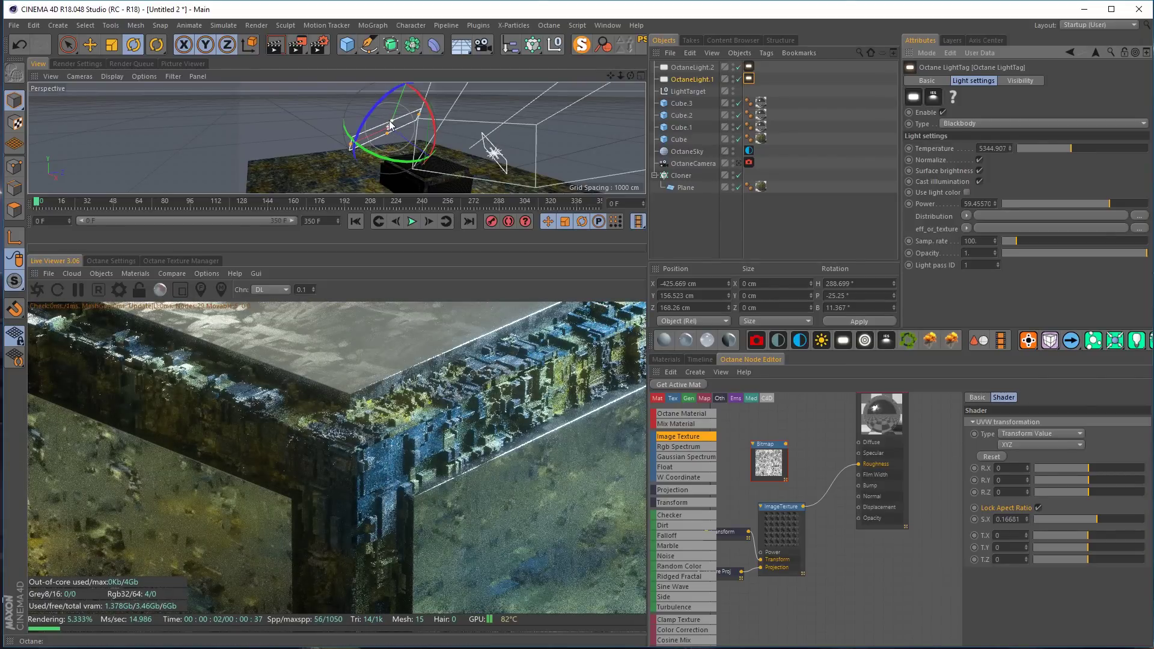
Move OctaneLight.1 to about X -363, Y 109, Z -85 cm and shorten its strip slightly
key("e")
left_click_drag(334, 143, 299, 169)
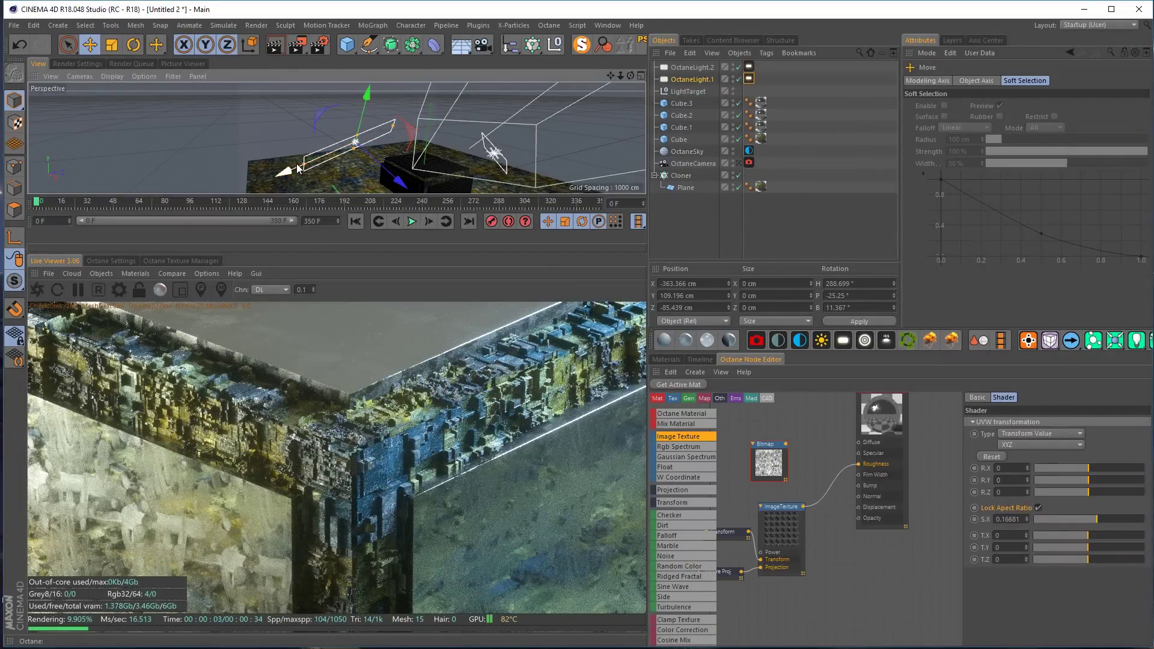
left_click_drag(391, 128, 385, 132)
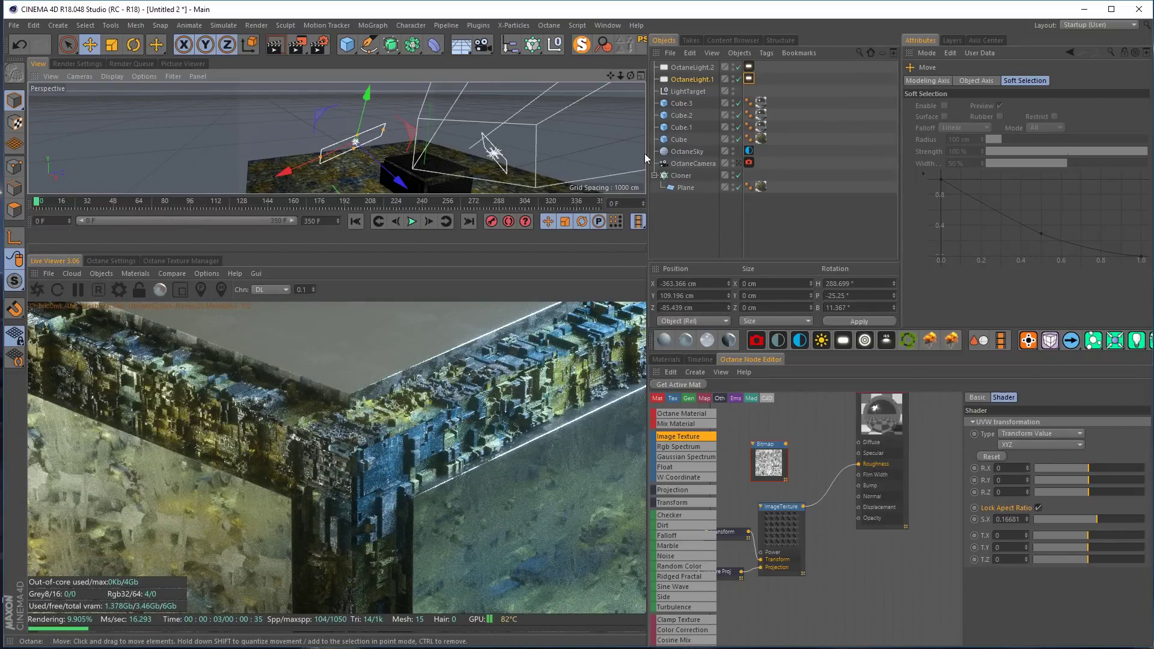
Return to the OctaneCamera view and store the current render buffer for comparison
left_click(738, 164)
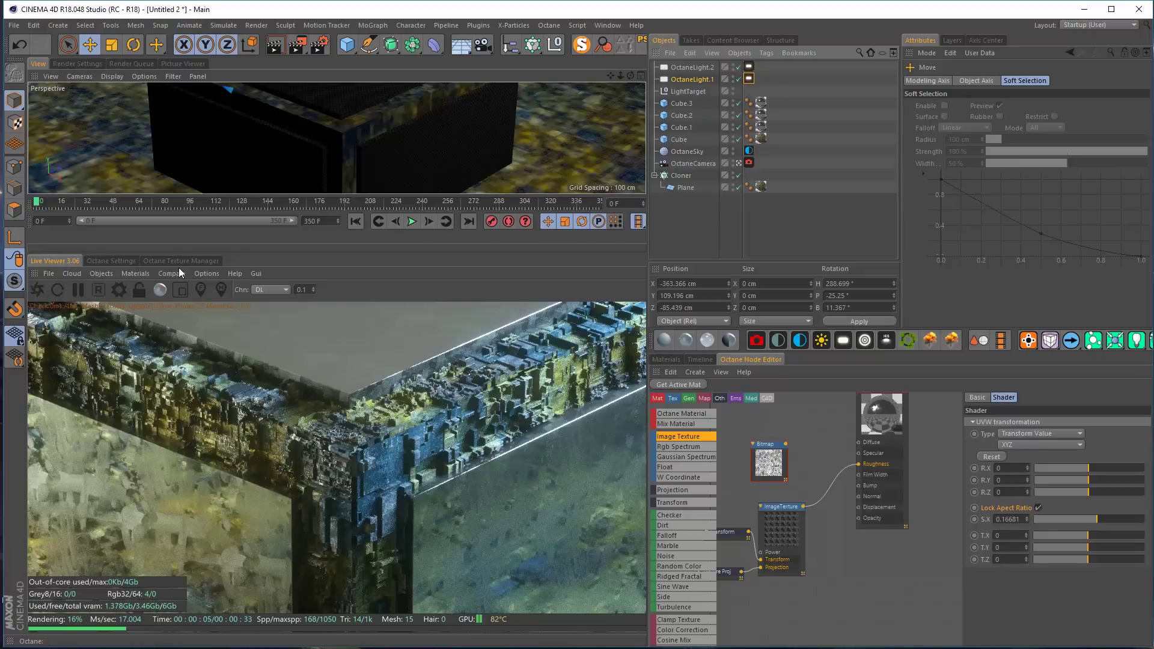
left_click(134, 274)
mouse_move(175, 271)
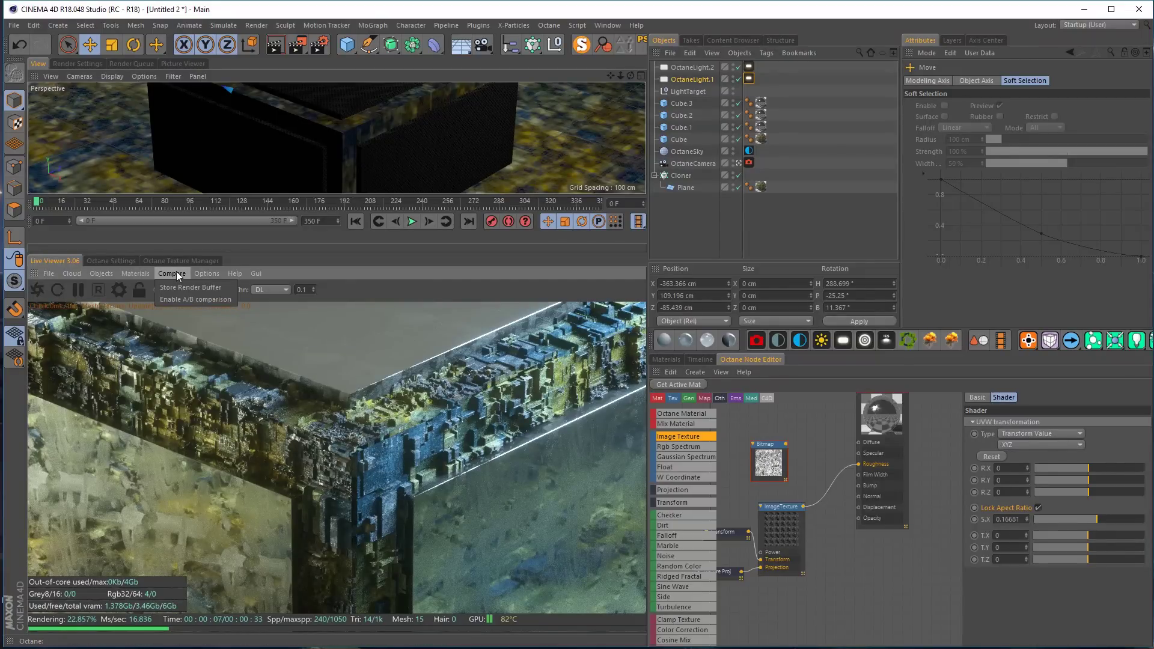
left_click(210, 289)
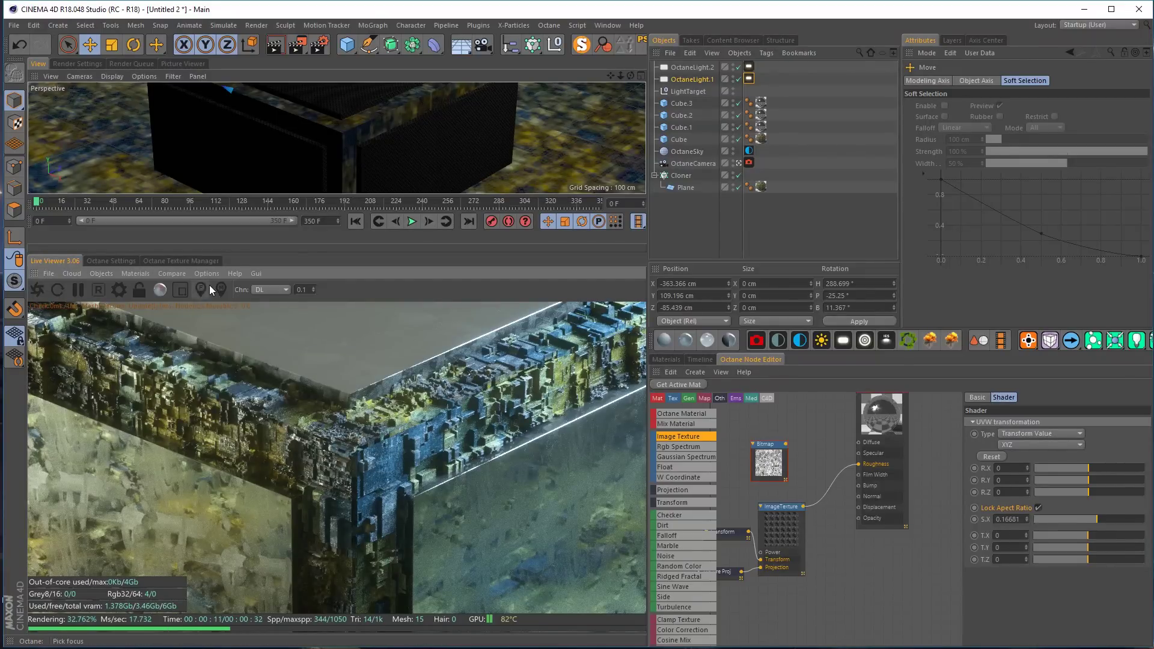
Set the OctaneCamera imager's response to Ektachrome_400XCD and raise its gamma to about 1.45
left_click(749, 163)
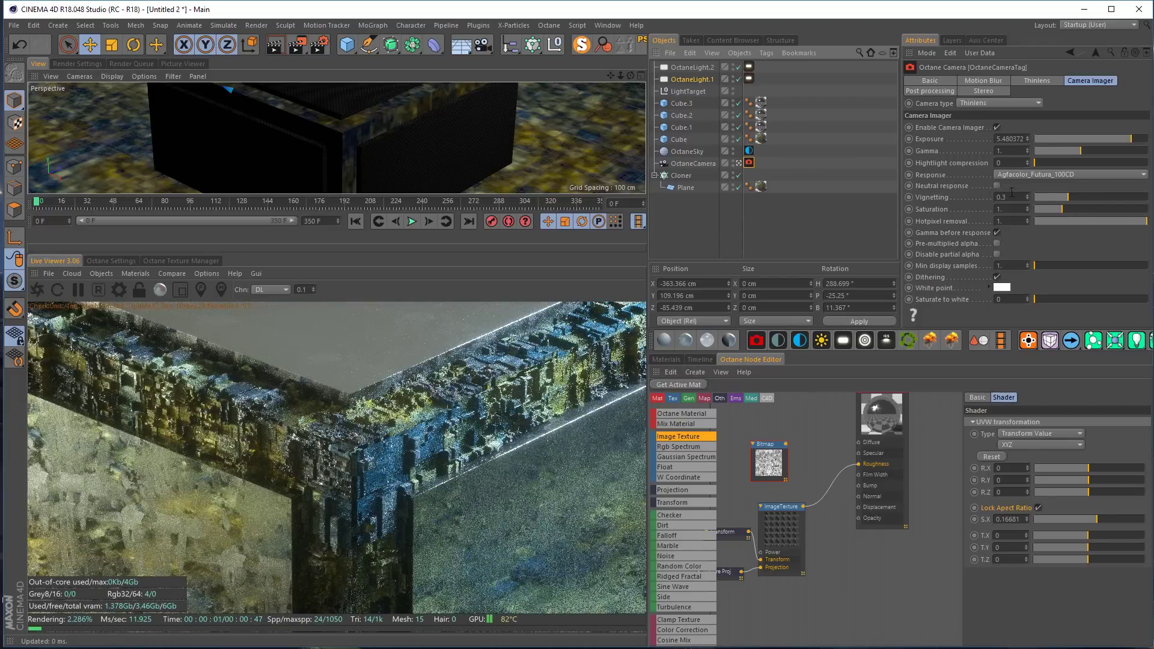
left_click(1002, 174)
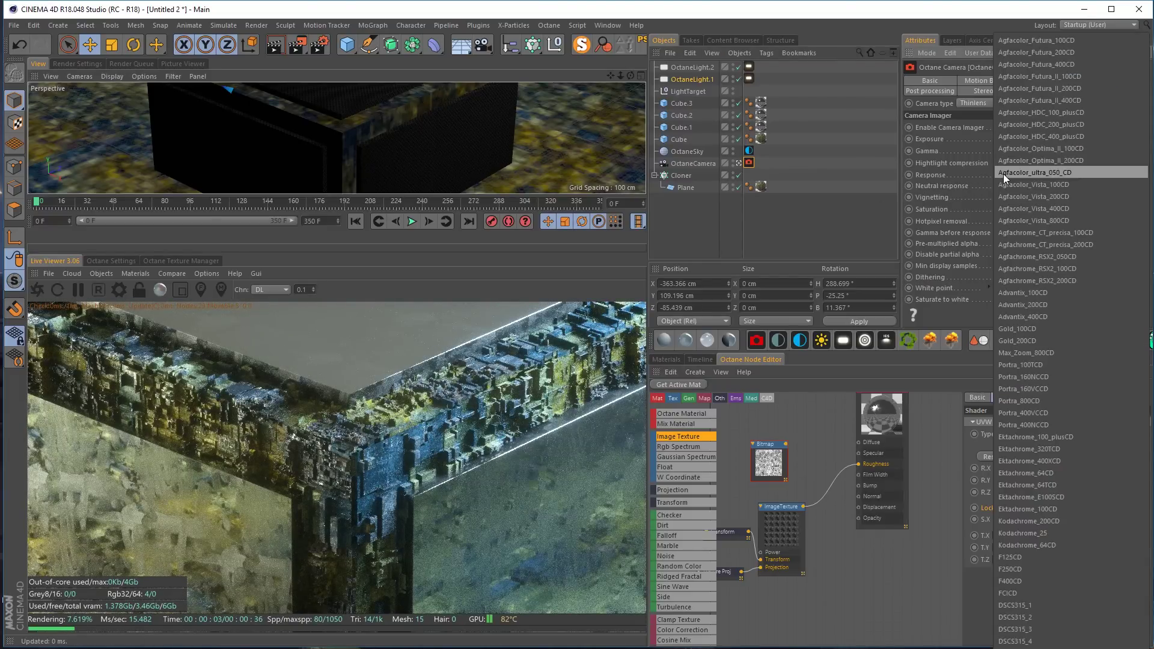
left_click(1056, 460)
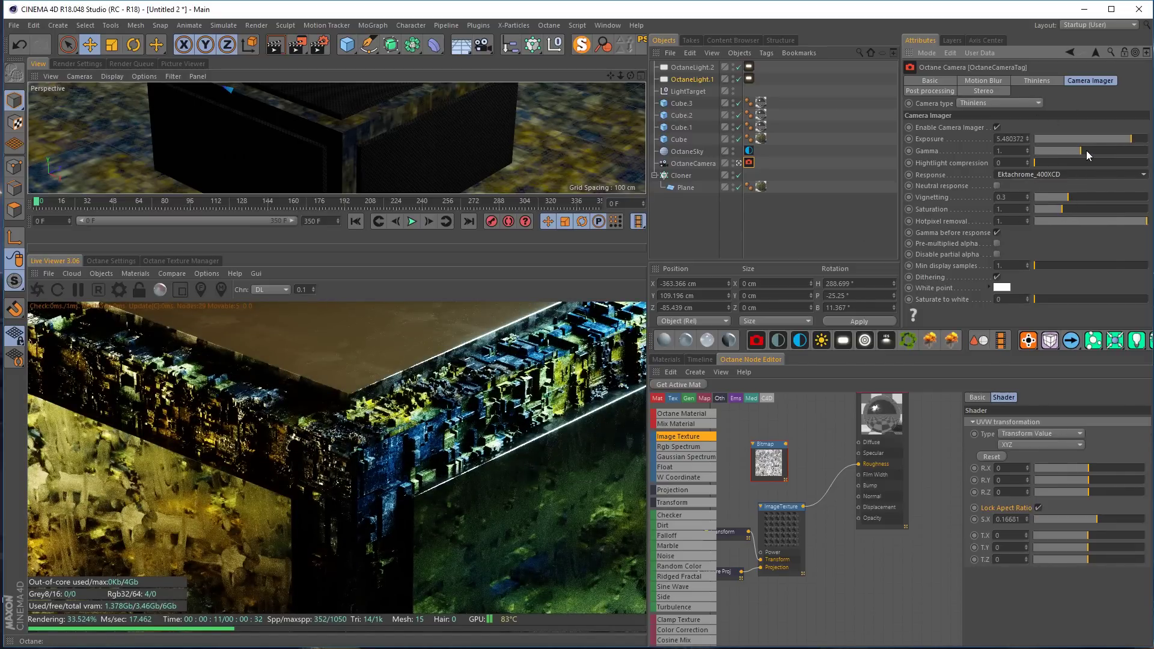
left_click_drag(1087, 150, 1087, 151)
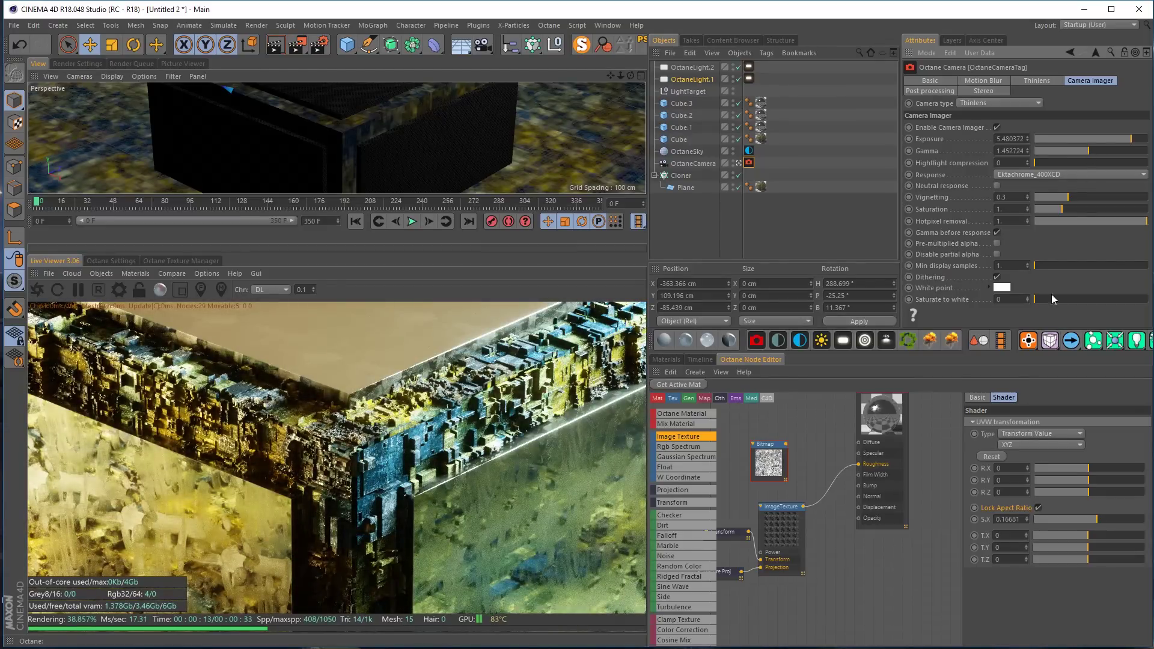
Tint the camera imager's white point a pale yellow-green with about 40% saturation
left_click(1002, 288)
left_click(977, 286)
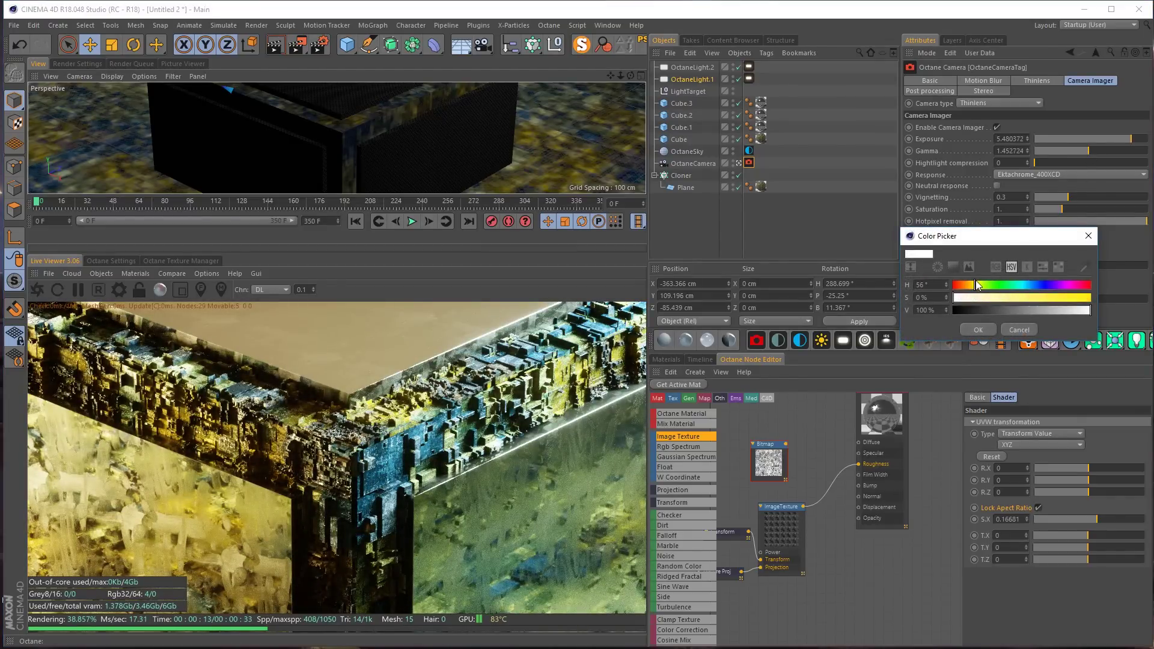
left_click(1018, 297)
left_click(978, 330)
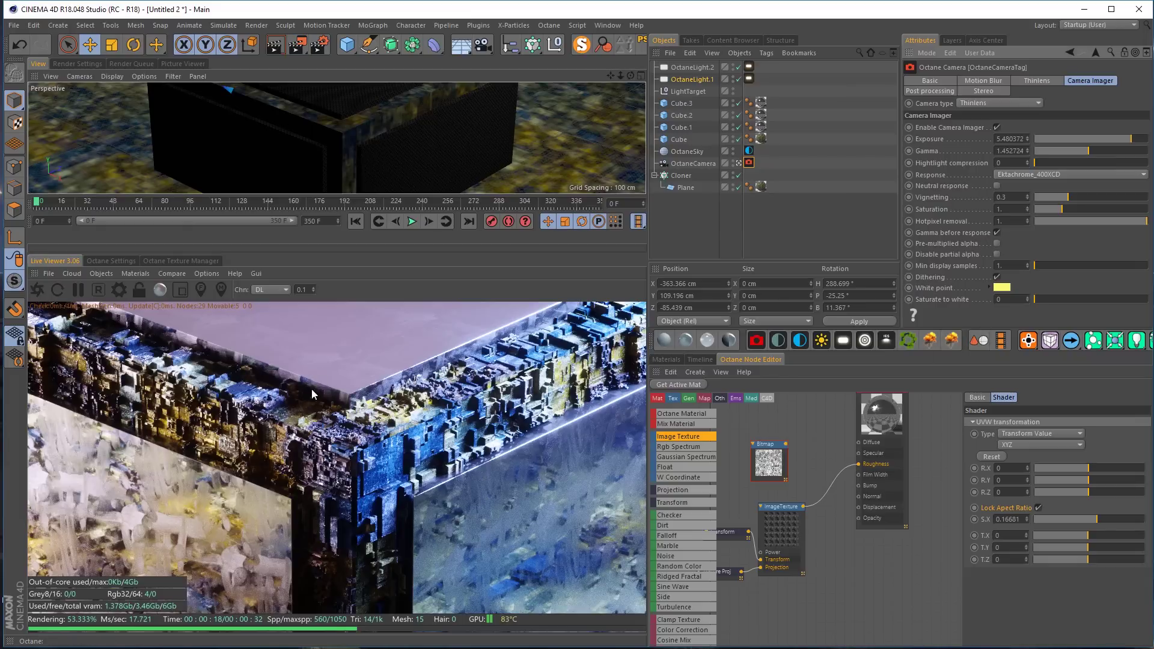
left_click(1000, 288)
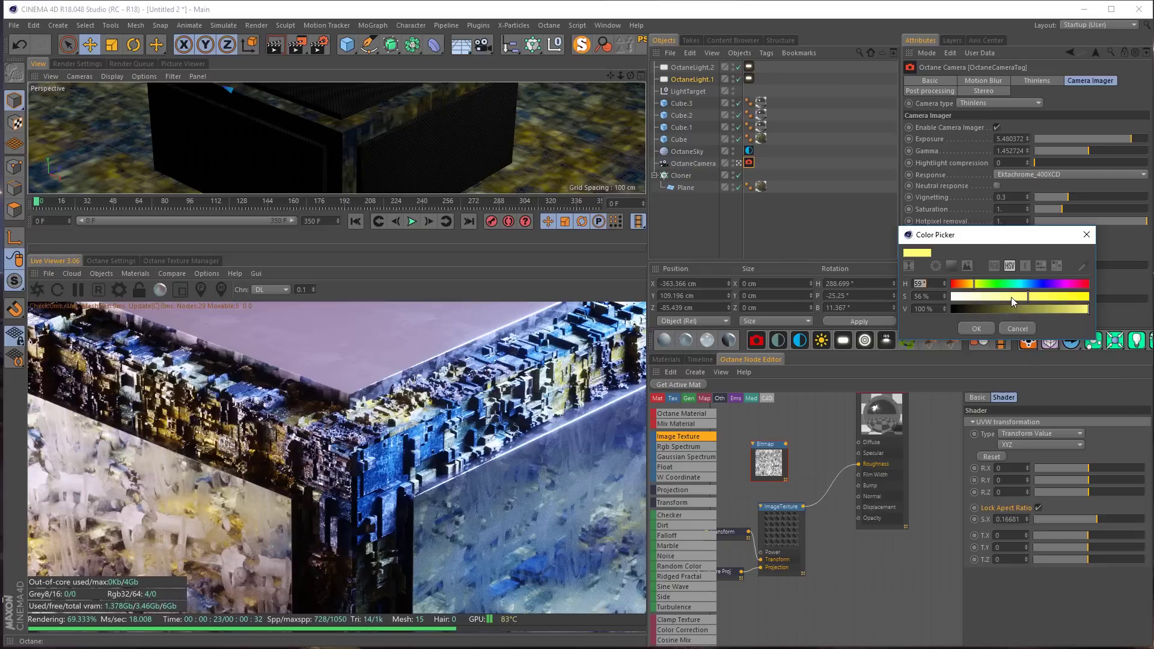
left_click_drag(973, 290, 980, 287)
left_click(979, 332)
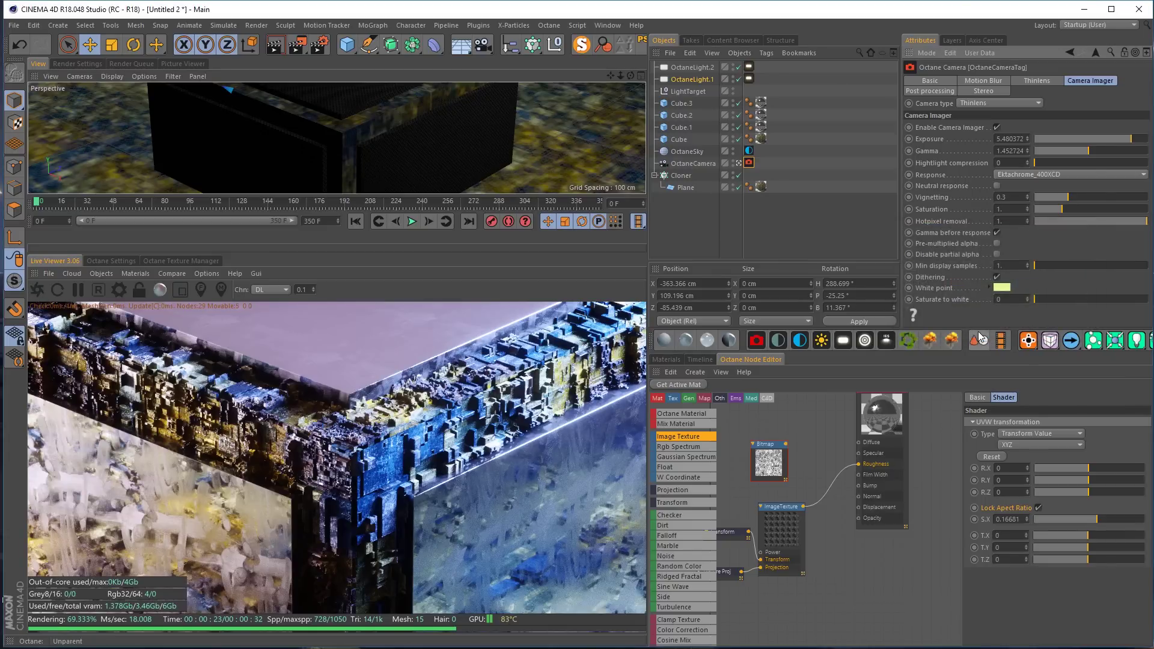
Shift the imager's white point to a warmer pale yellow, with exposure at about 3.57 and gamma at about 1.59
left_click(1002, 289)
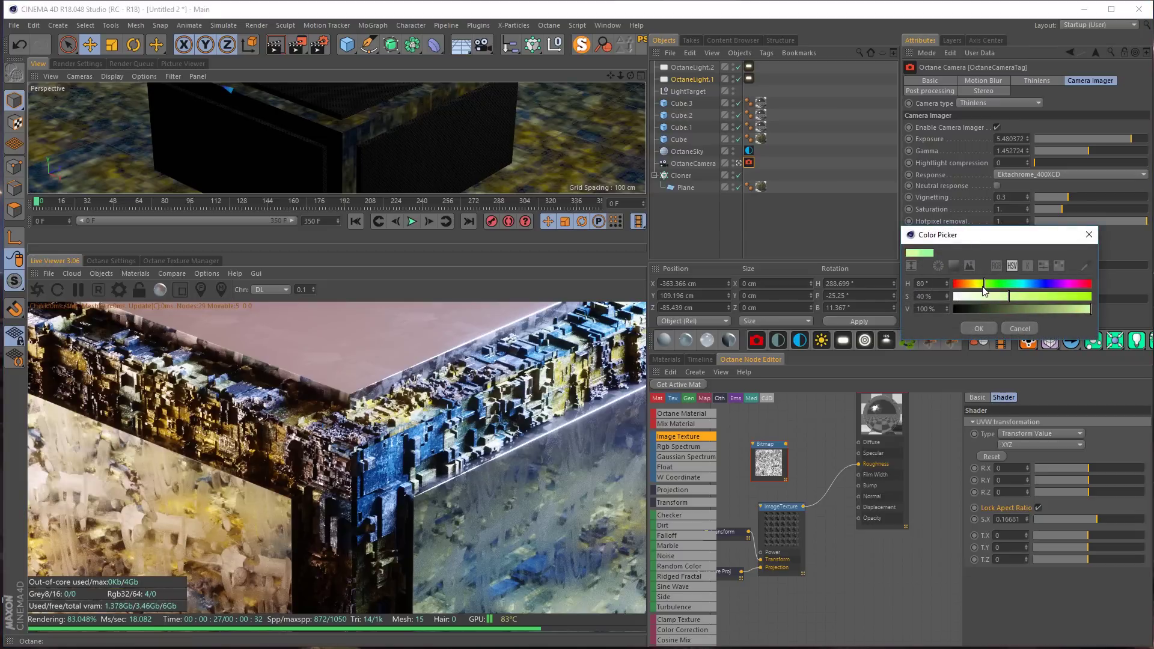
left_click(978, 330)
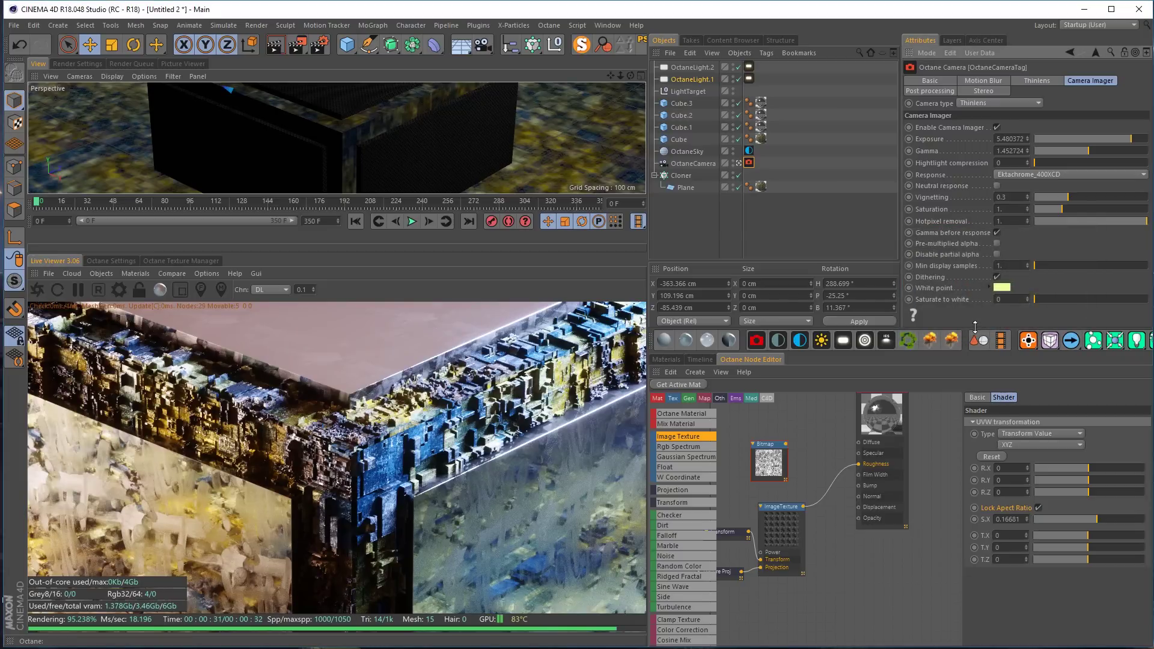
left_click(1002, 288)
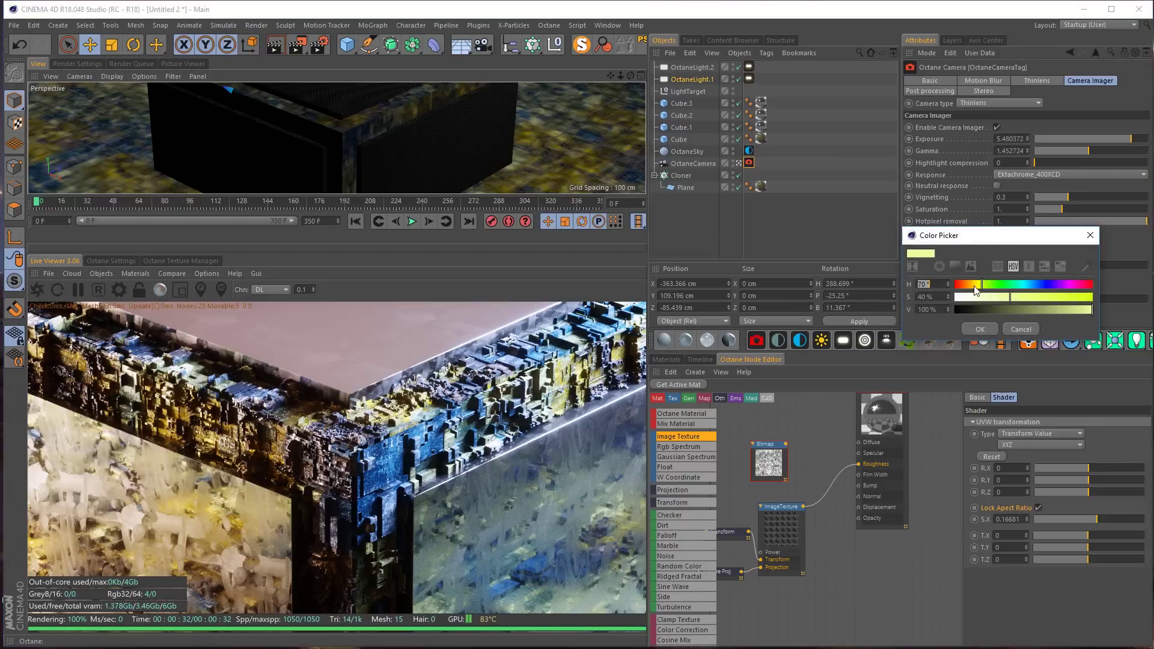
left_click(975, 283)
left_click(977, 329)
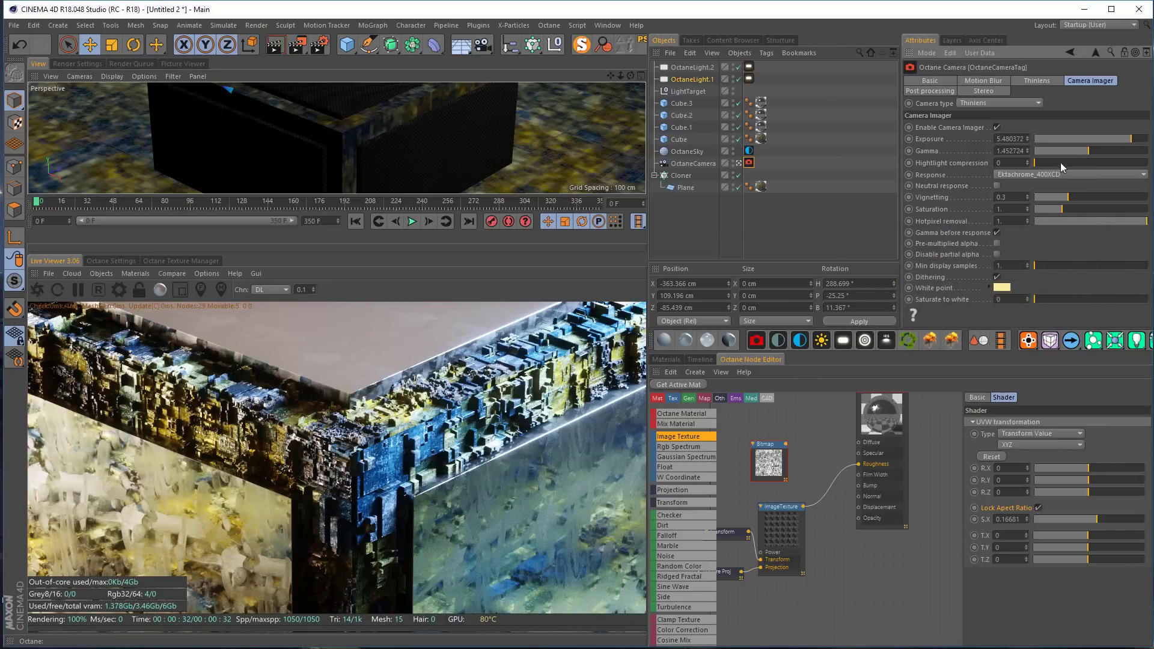
mouse_move(1091, 153)
left_mouse_down()
mouse_move(1126, 142)
mouse_move(1091, 152)
left_mouse_up()
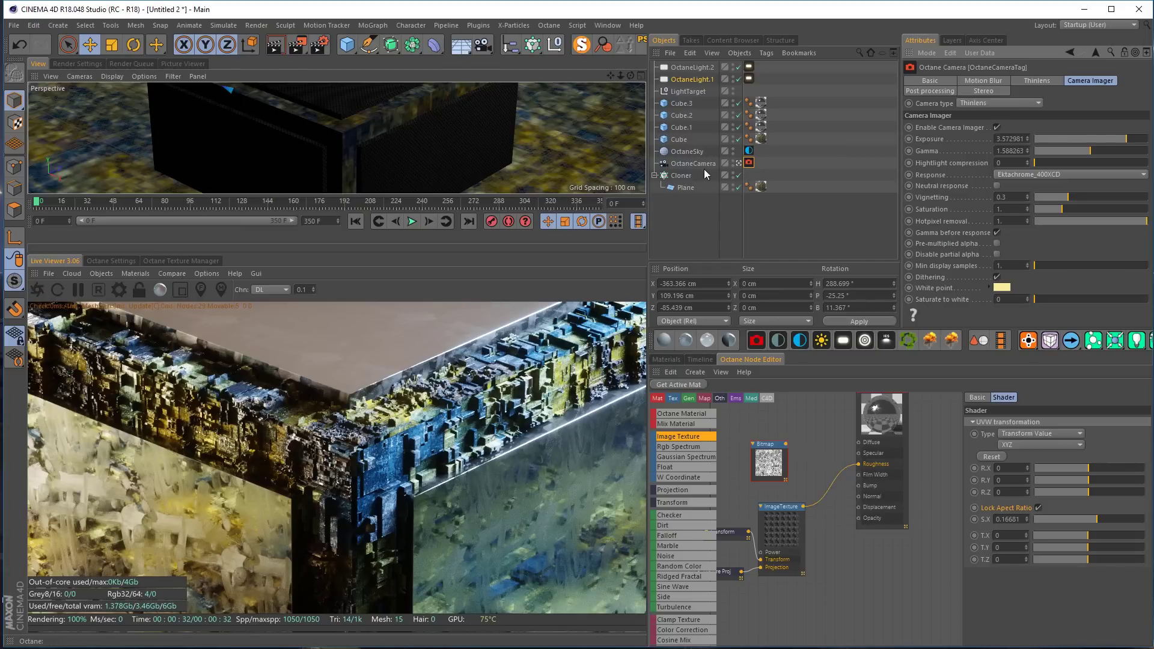
Set the displacement amount in the Cube's OctDiffuse material to 2 cm and invert the image texture feeding it
left_click(761, 127)
left_click(761, 139)
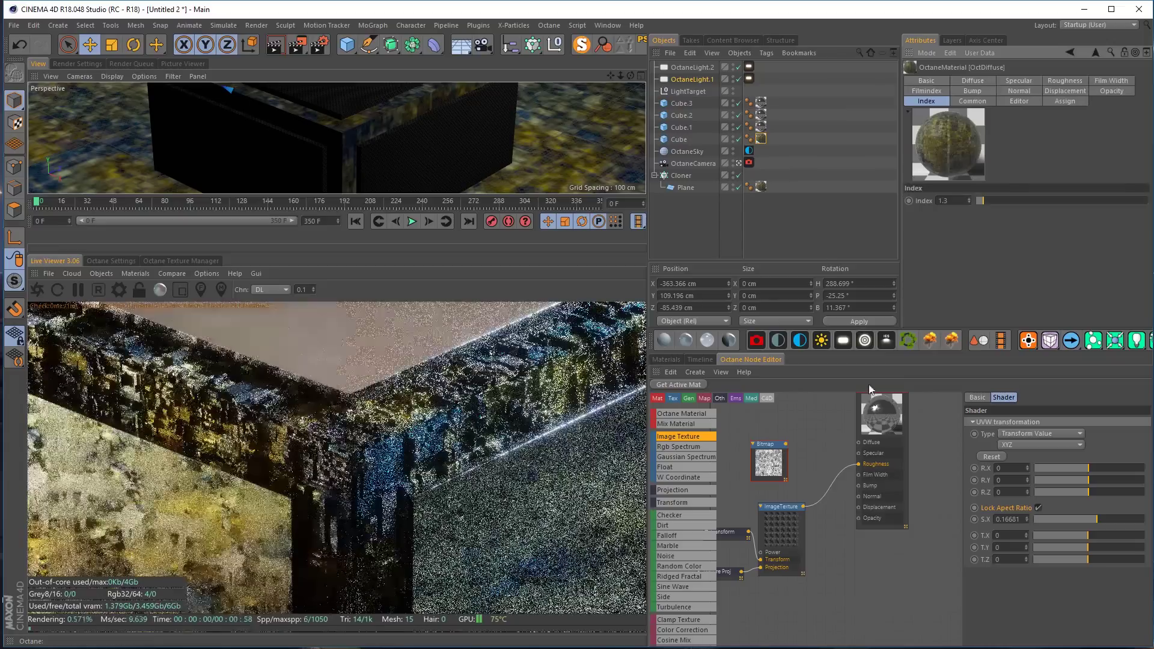
left_click(696, 388)
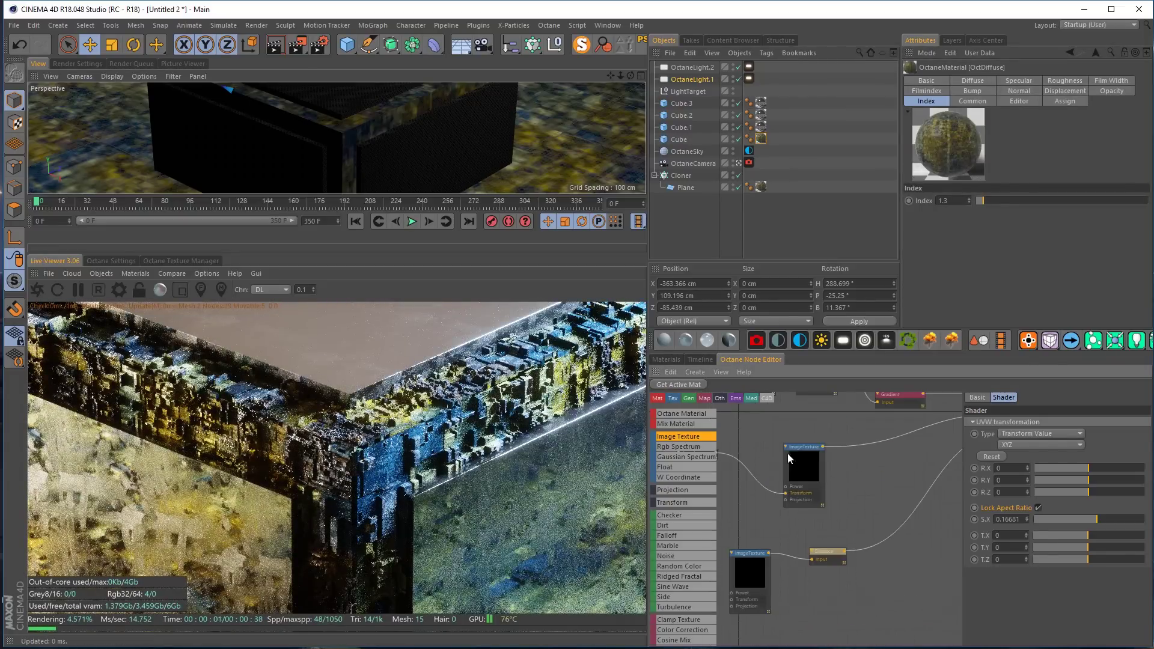
left_click(831, 559)
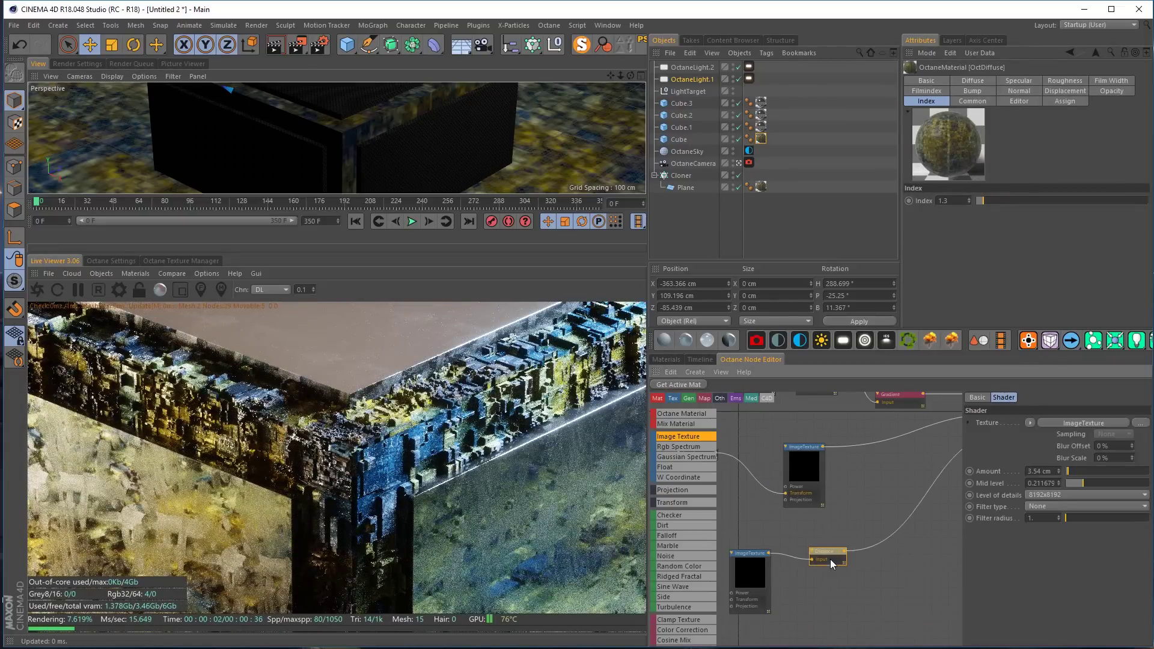
double_click(1039, 471)
type("2")
key("Return")
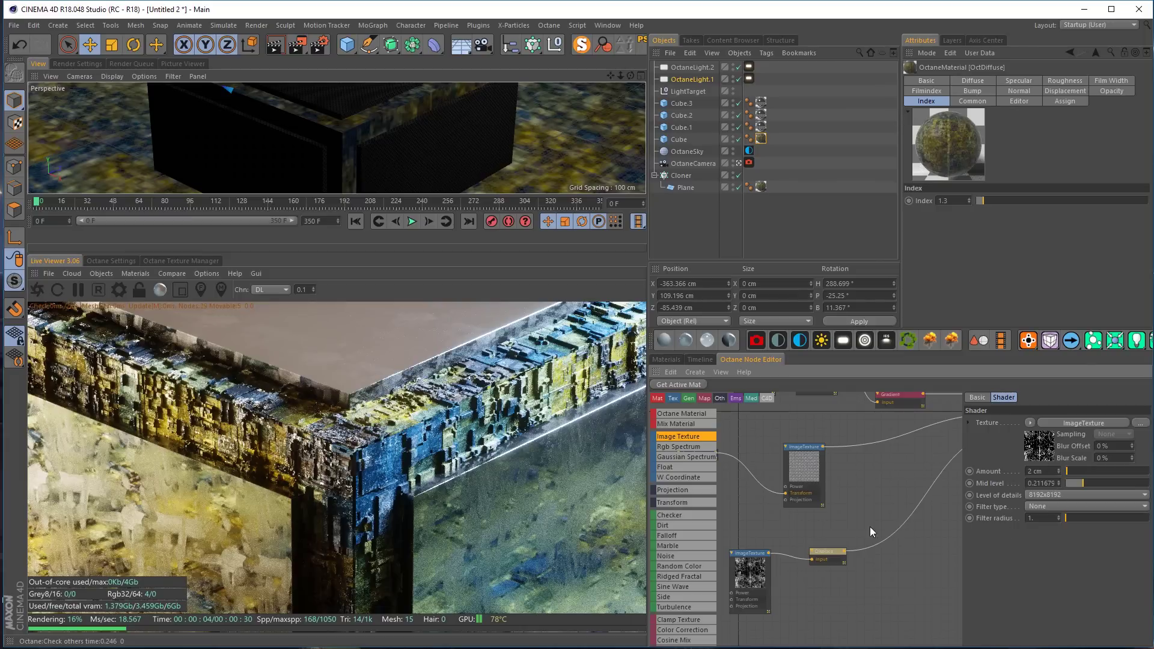
left_click(765, 578)
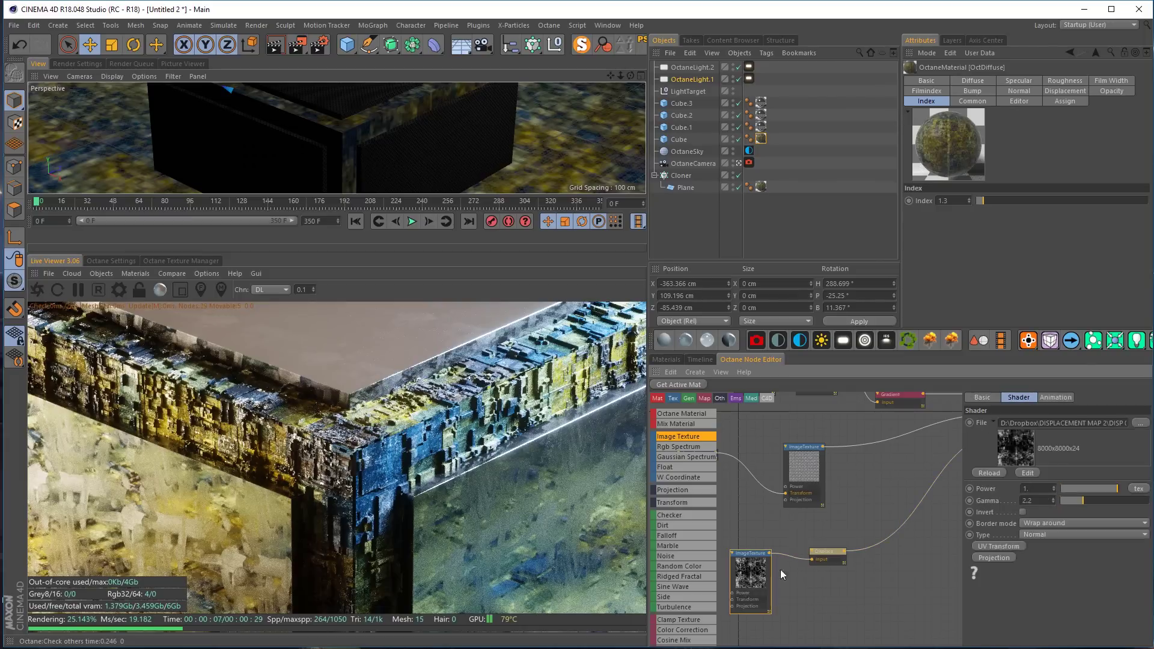
left_click(1023, 512)
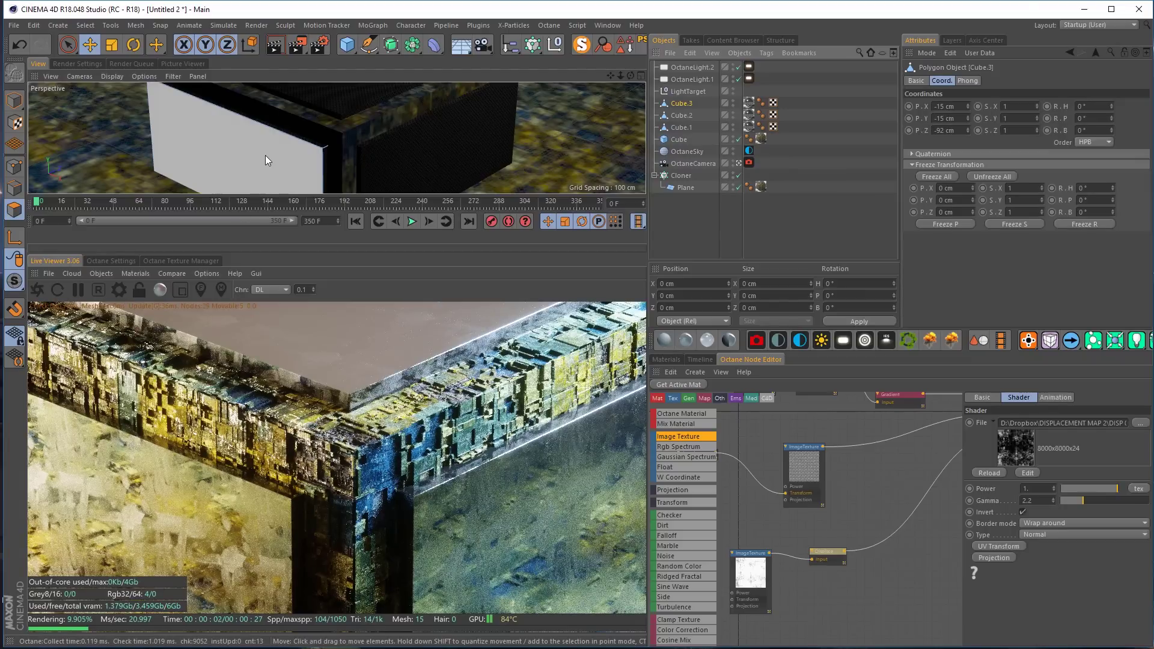
Select the large outward-facing polygon of Cube.3 and subdivide it five times
left_click(265, 155)
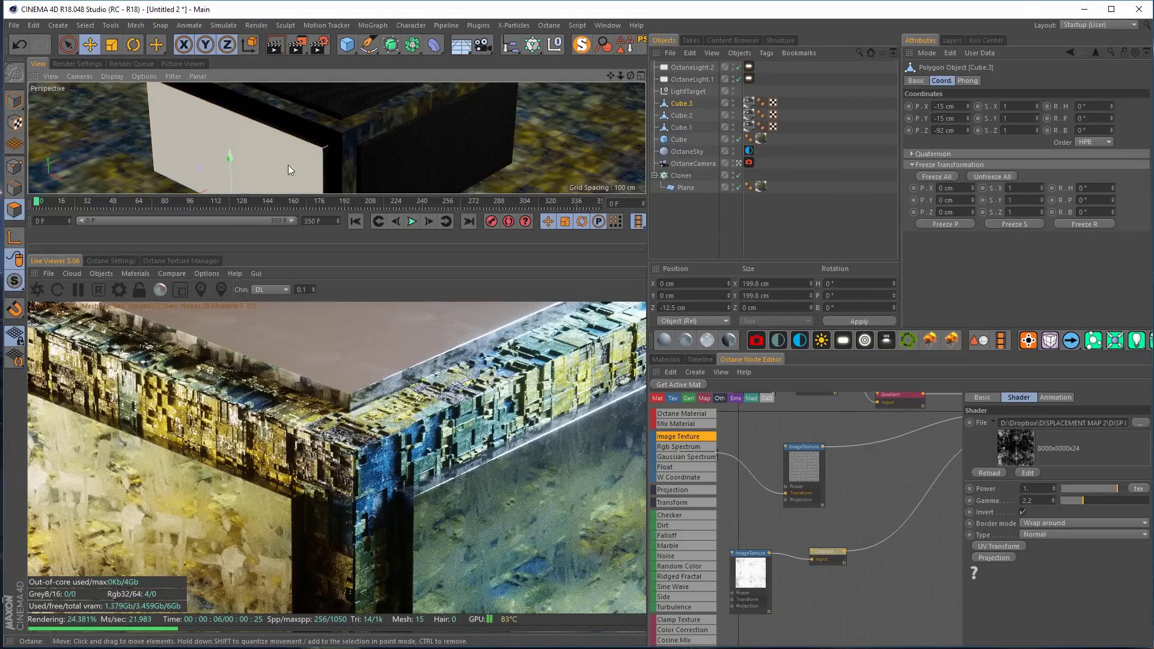
key("u")
key("s")
key("u")
key("s")
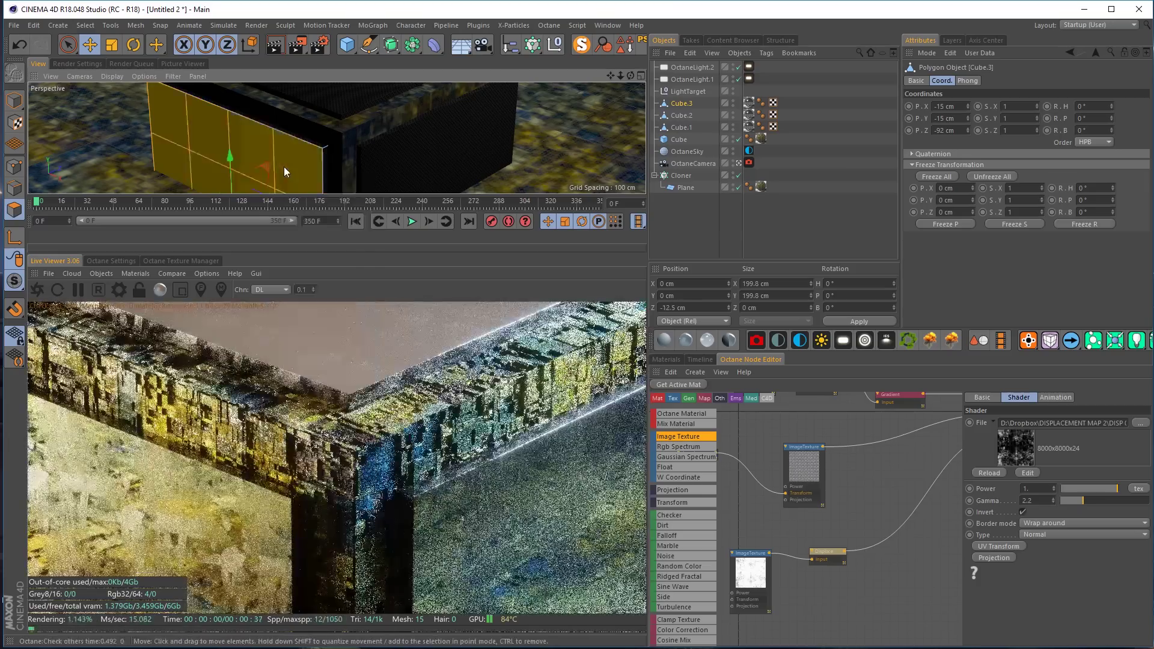
key("u")
key("s")
key("u")
key("s")
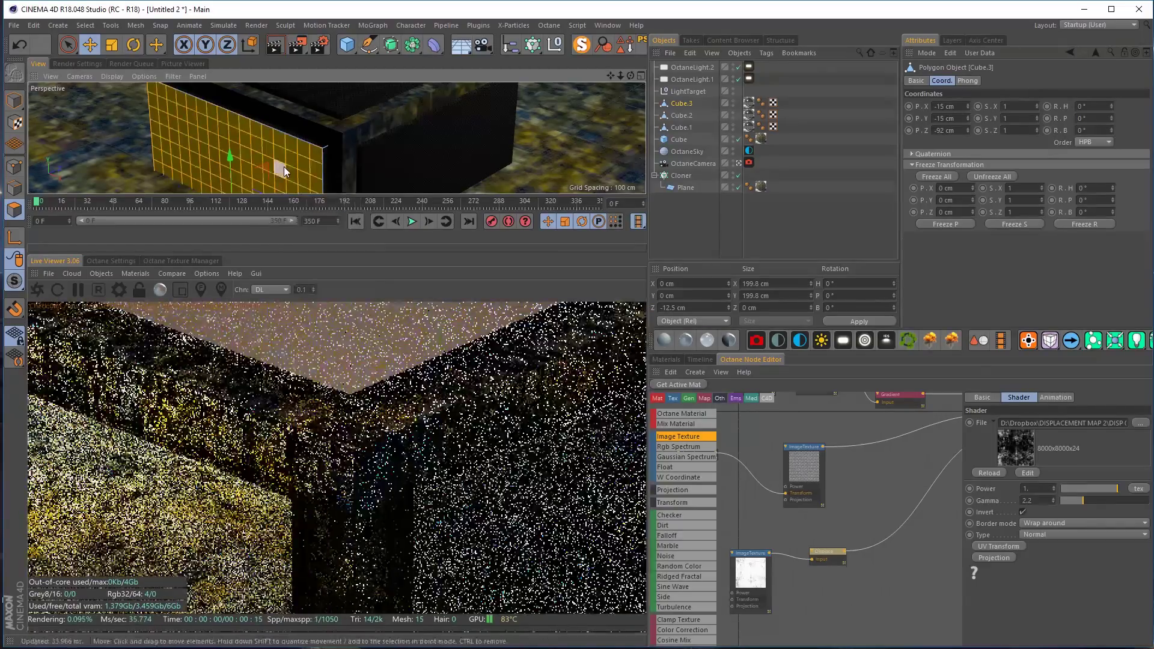
key("u")
key("s")
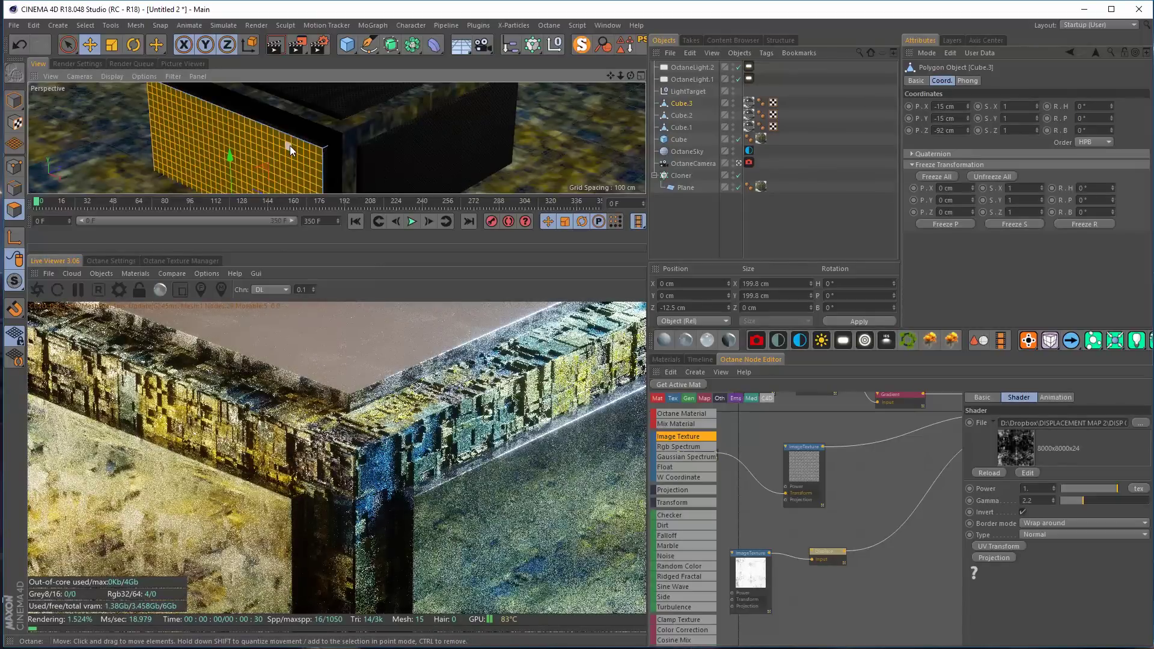
Remove the top row and corner-side column from Cube.3's polygon selection, and store the rest as a polygon selection tag
key("u")
key("l")
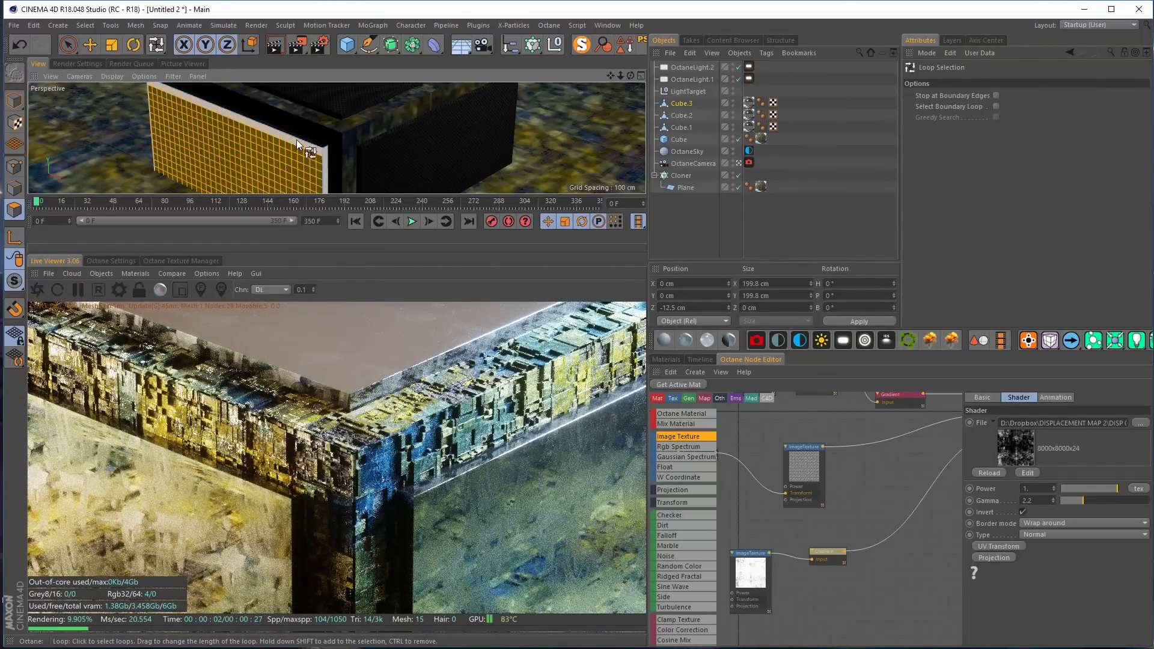
left_click(297, 140, "ctrl")
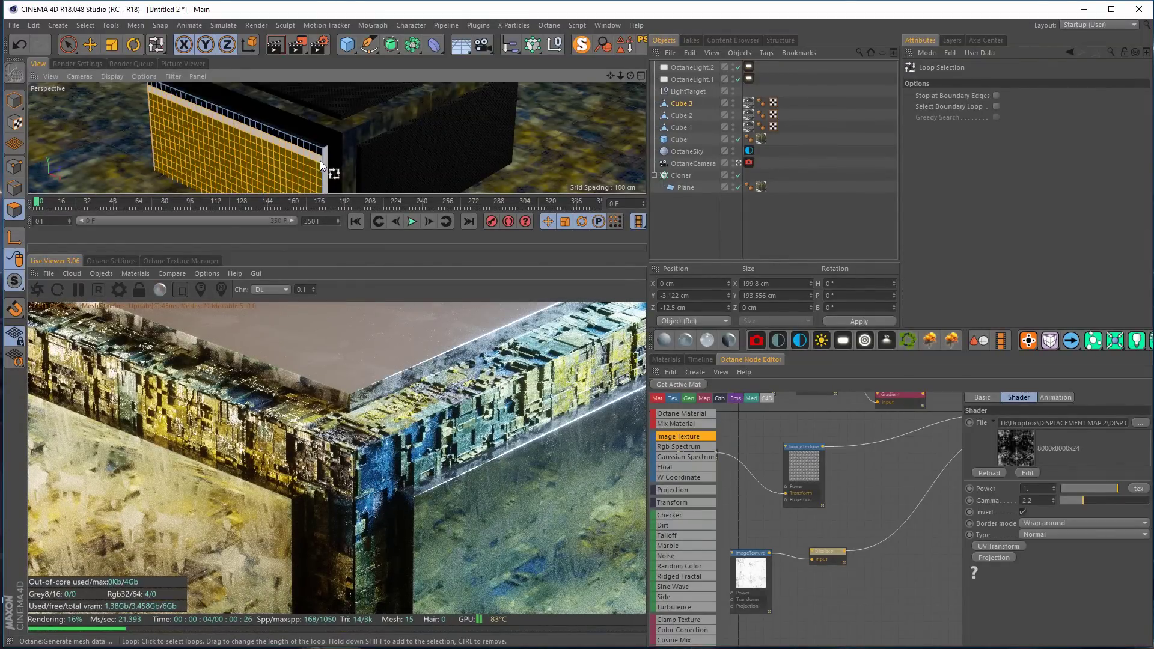
left_click(320, 161, "ctrl")
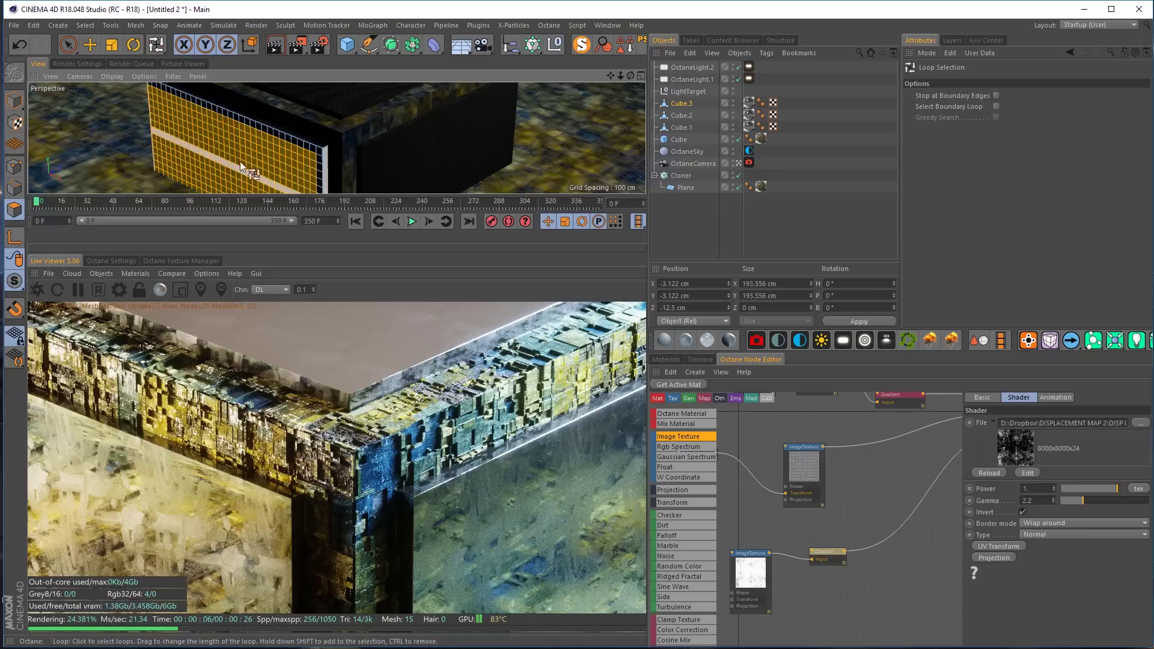
key("ctrl+z")
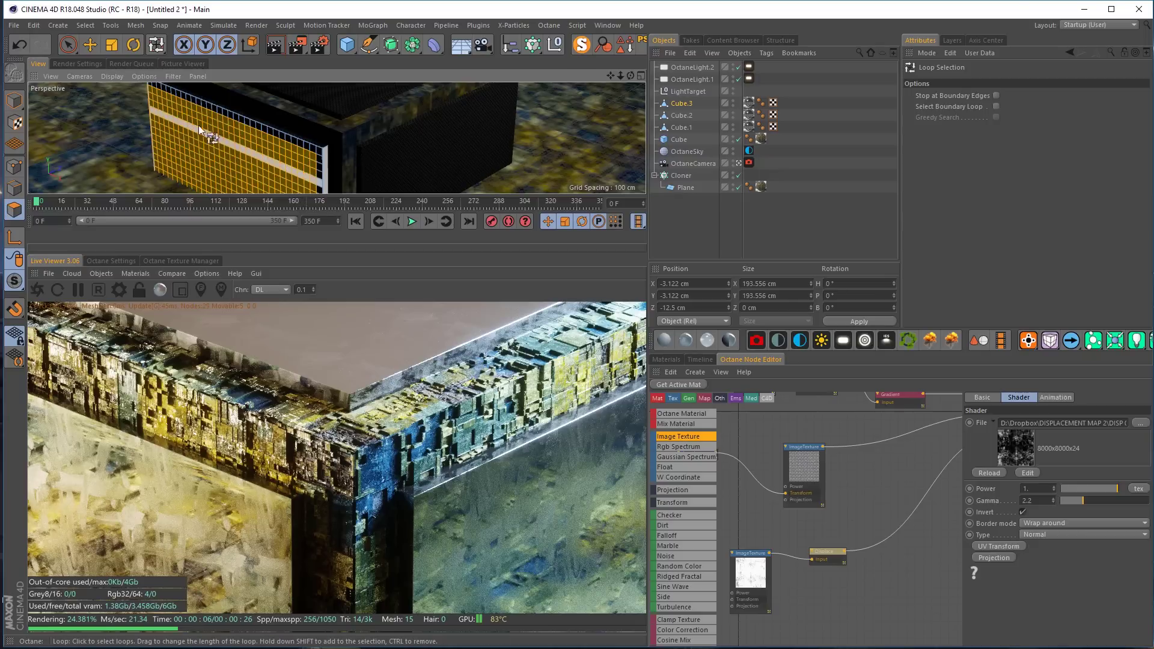
left_click(624, 48)
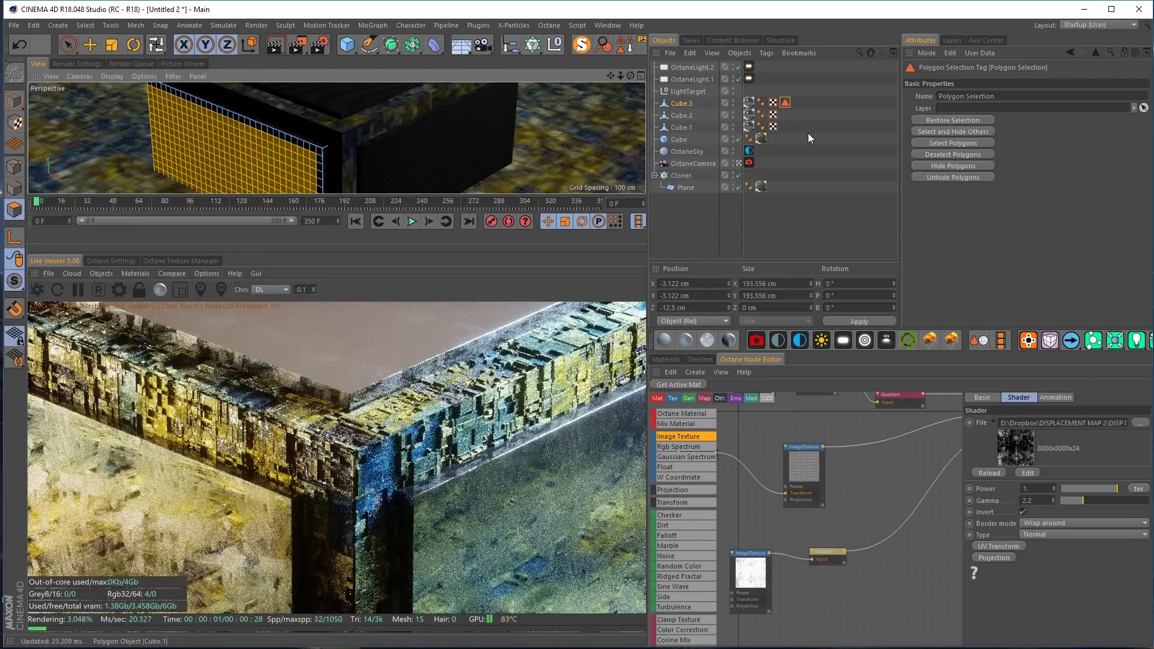
left_click(808, 133)
Select the large outward-facing polygon of Cube.2 and subdivide it five times
left_click(683, 115)
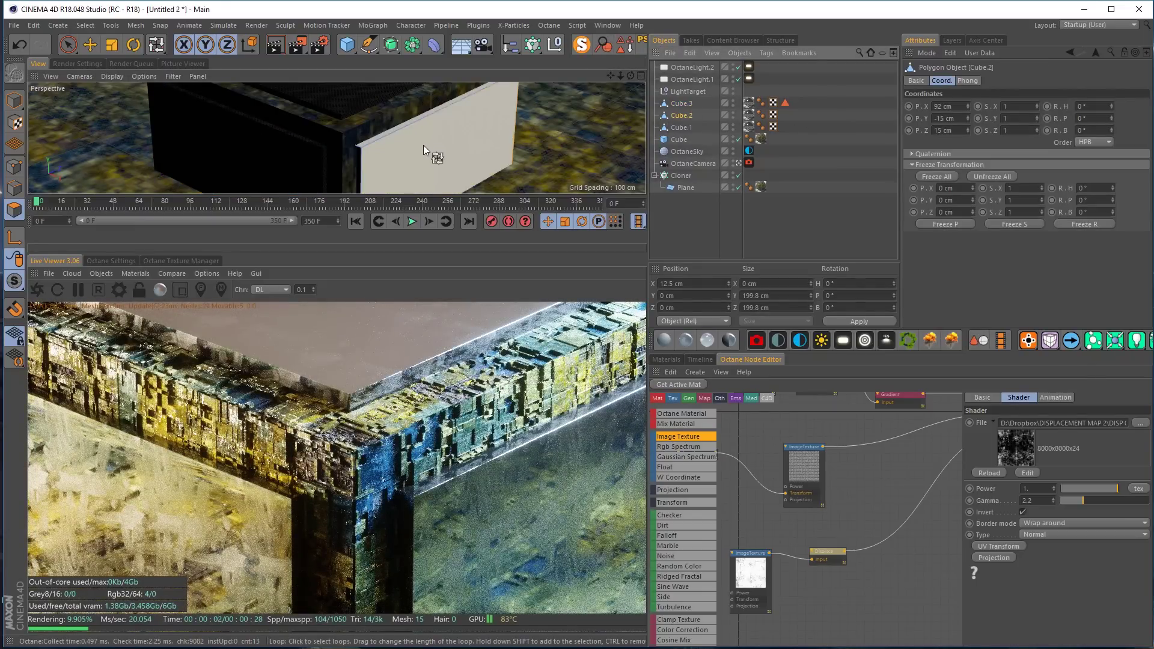
left_click(440, 151)
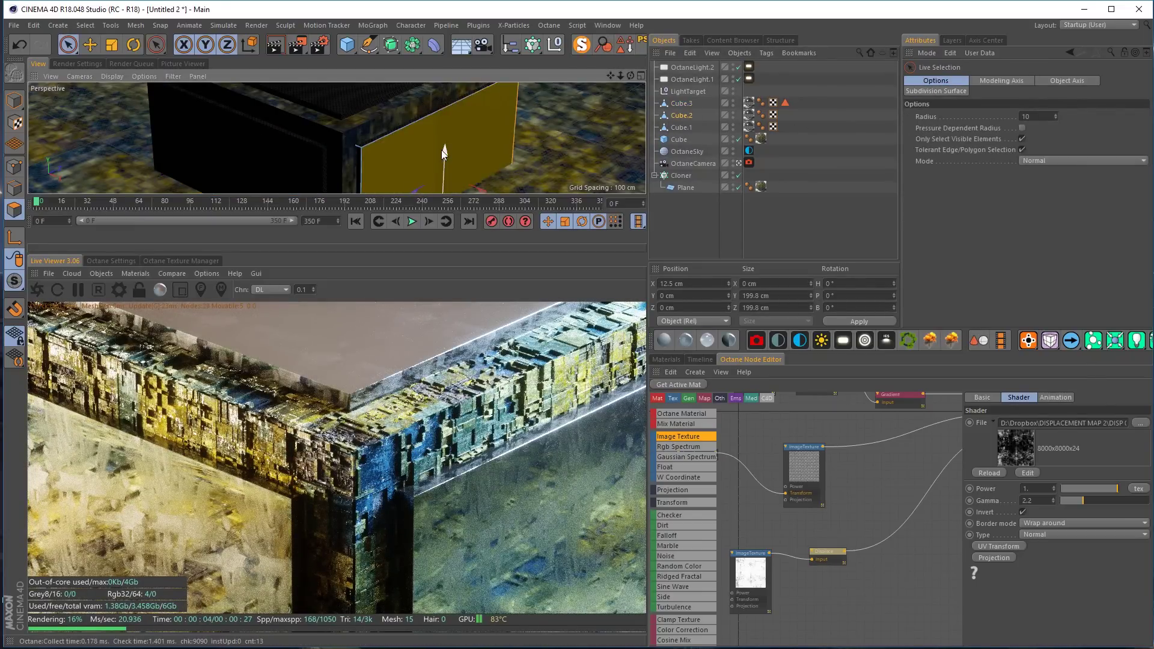
key("u")
key("s")
key("u")
key("s")
key("u")
key("s")
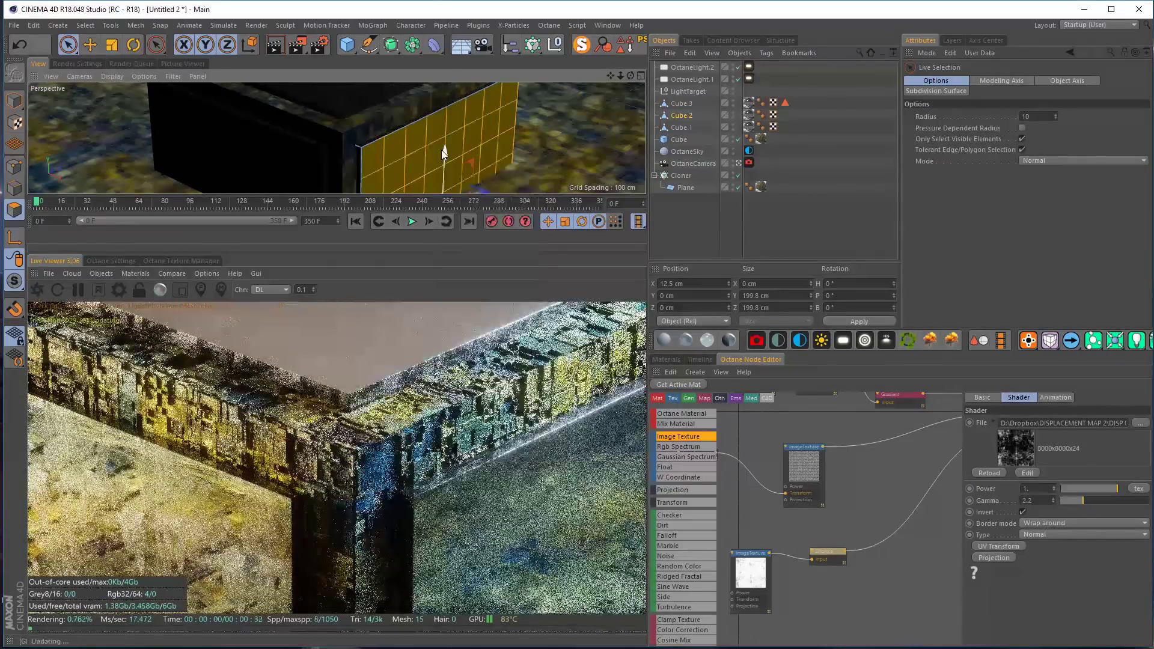
key("u")
key("s")
key("u")
key("s")
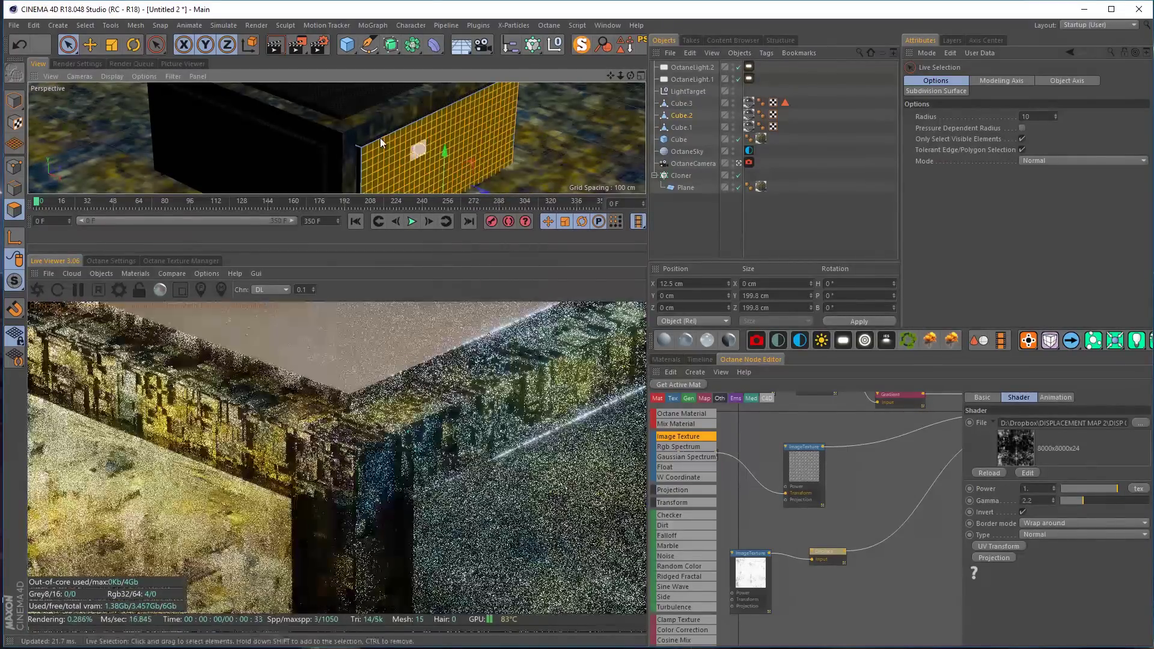
Deselect the top row and corner-side column of Cube.2's subdivided face, and store the remaining polygons as a selection tag
key("u")
key("l")
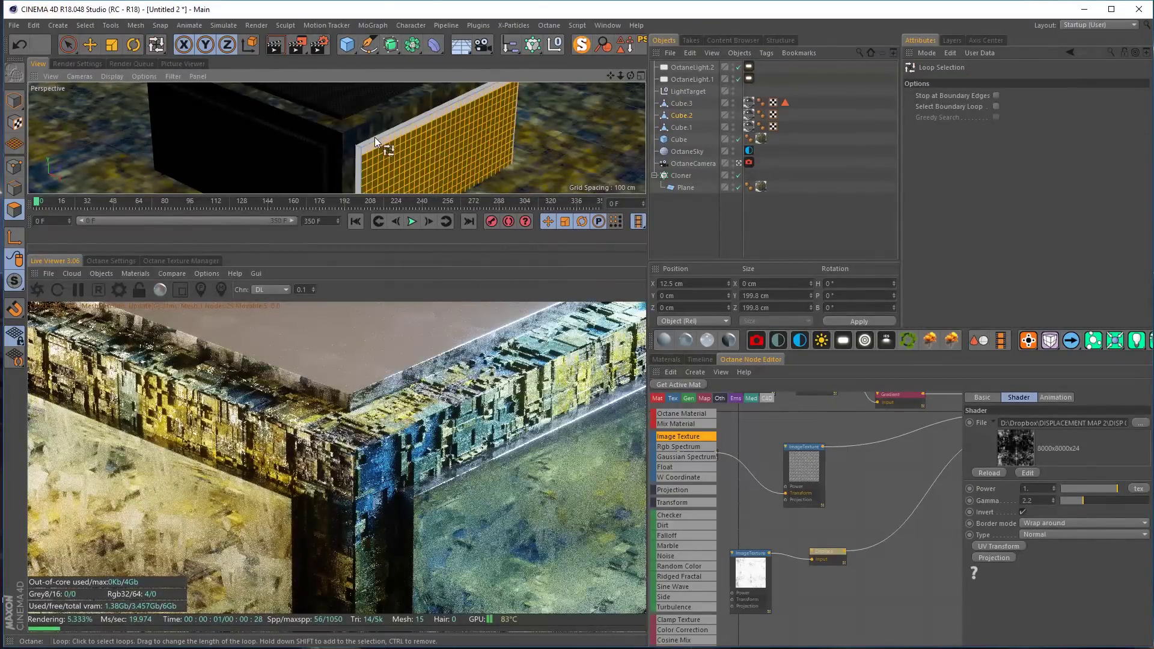
left_click(374, 142, "ctrl")
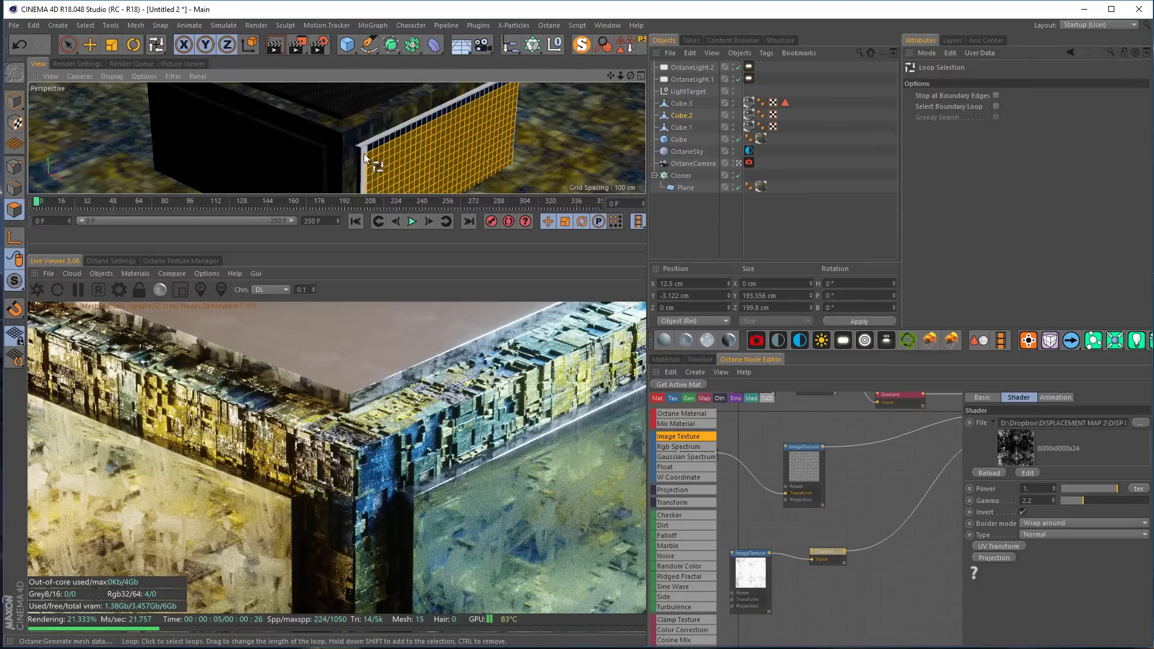
left_click(364, 160, "ctrl")
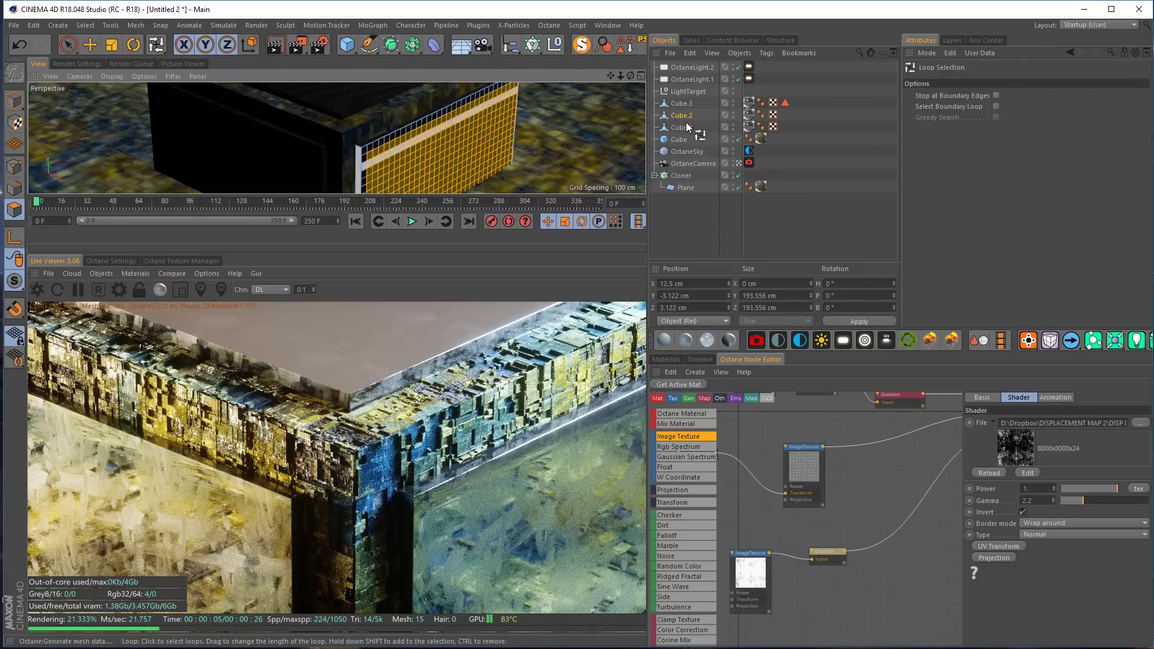
left_click(624, 44)
Select the upward-facing polygon of Cube.1 and subdivide it five times
left_click(688, 125)
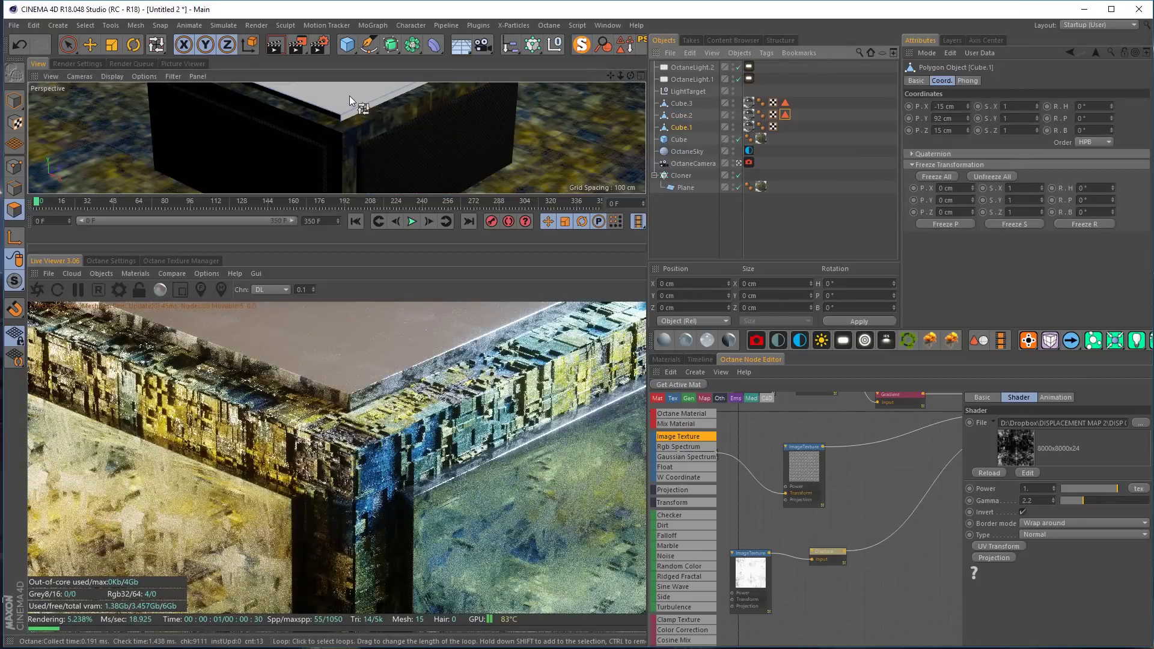
key("9")
key("u")
key("s")
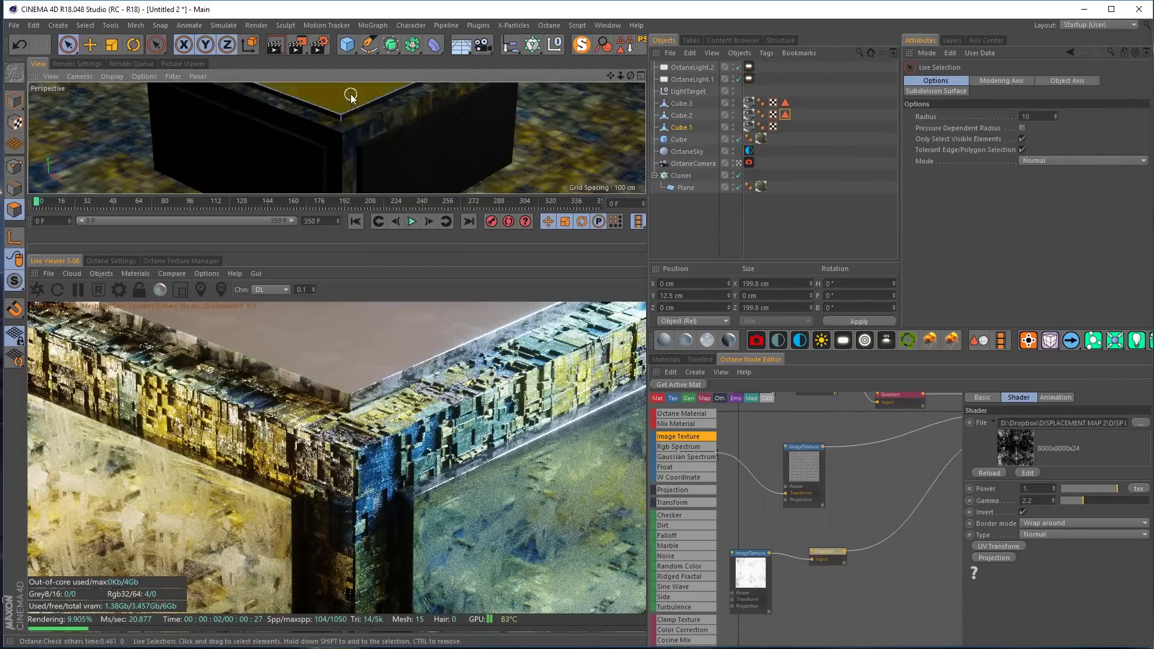
key("u")
key("s")
key("u")
key("s")
key("u")
key("s")
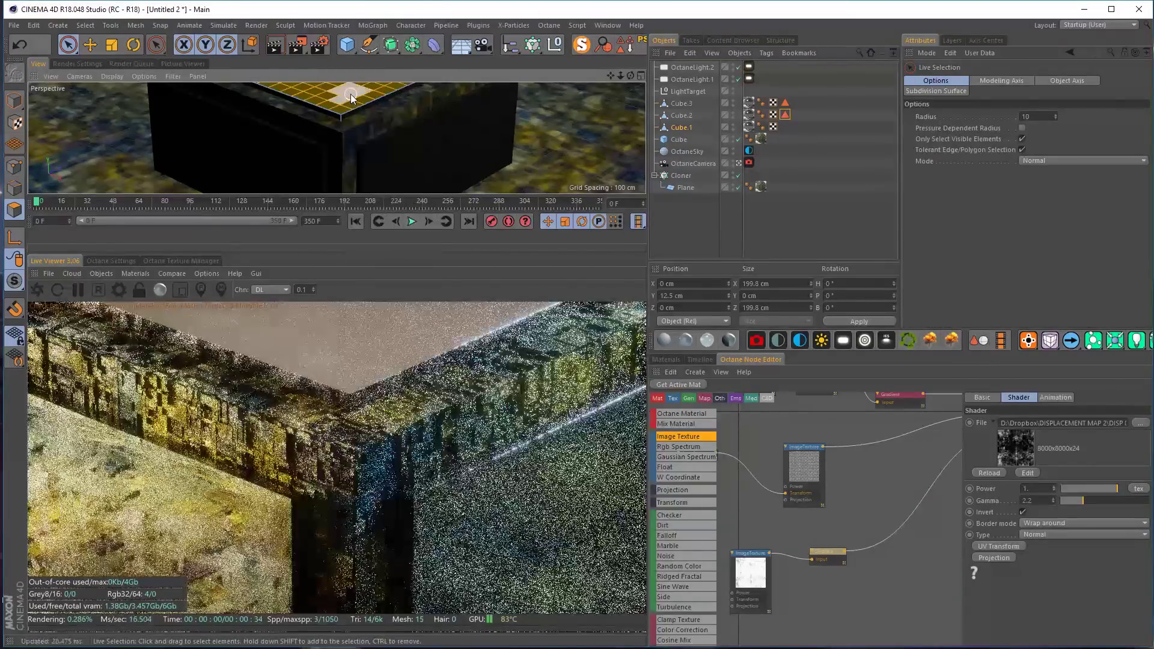
key("u")
key("s")
Remove the two front edge loops from Cube.1's subdivided upper face selection, and store the remaining polygons as a selection tag
key("u")
key("l")
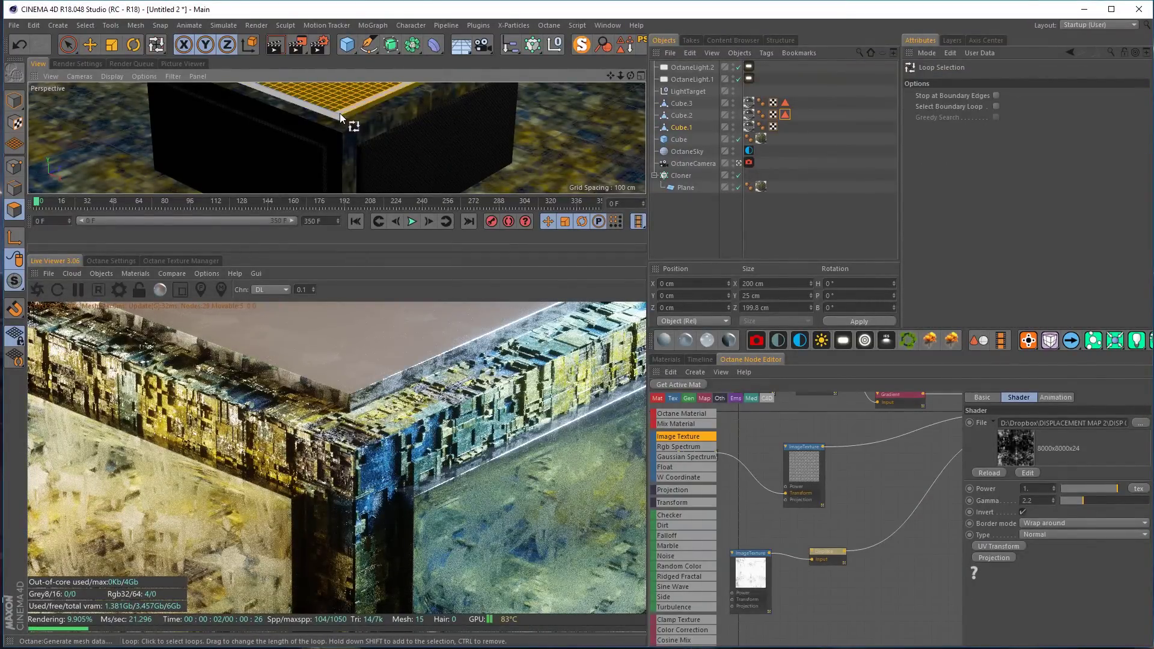
left_click(340, 111, "ctrl")
left_click(357, 109, "ctrl")
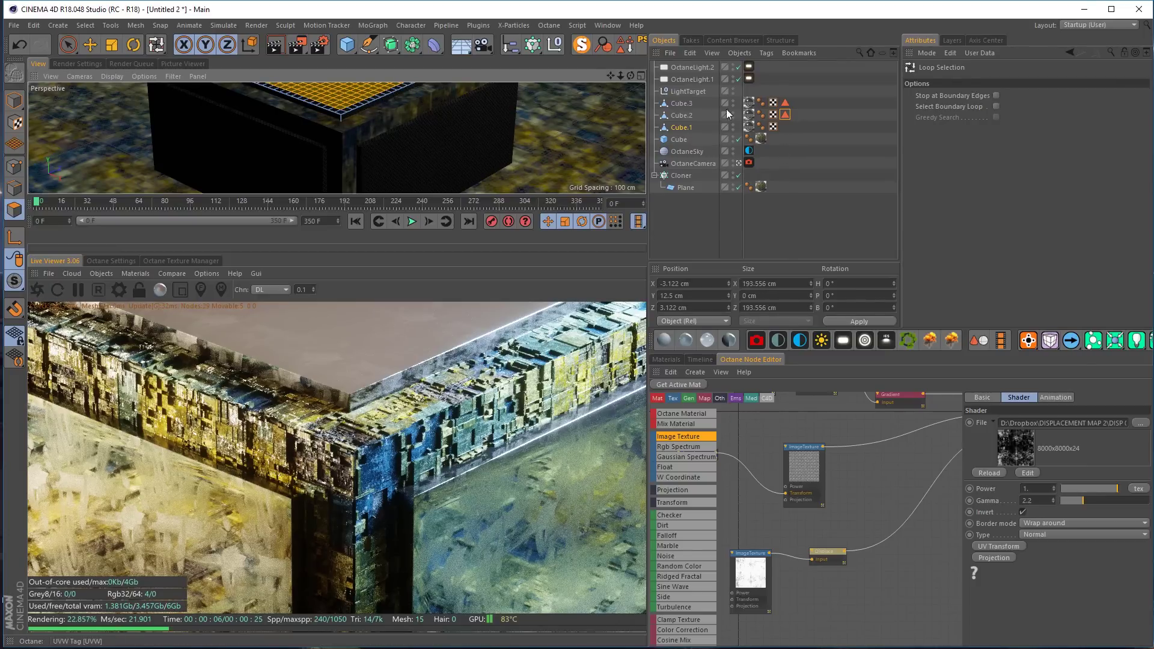
left_click(626, 46)
left_click(786, 139)
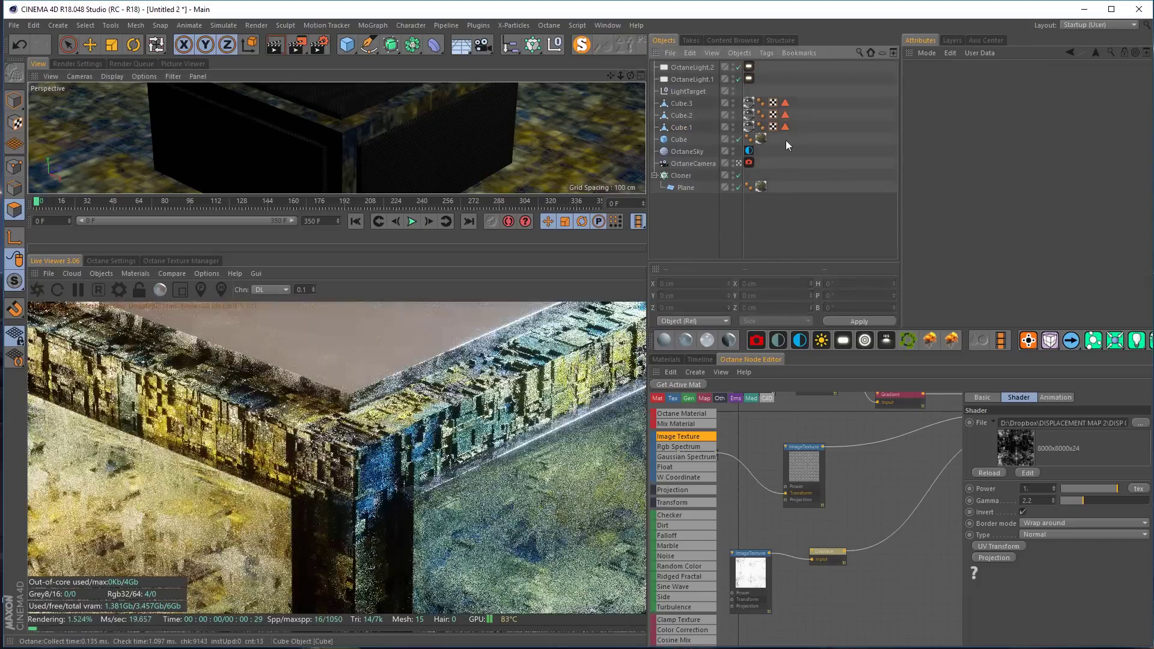
Duplicate the dark glossy material and lighten the copy's diffuse color to mid grey
left_click(666, 360)
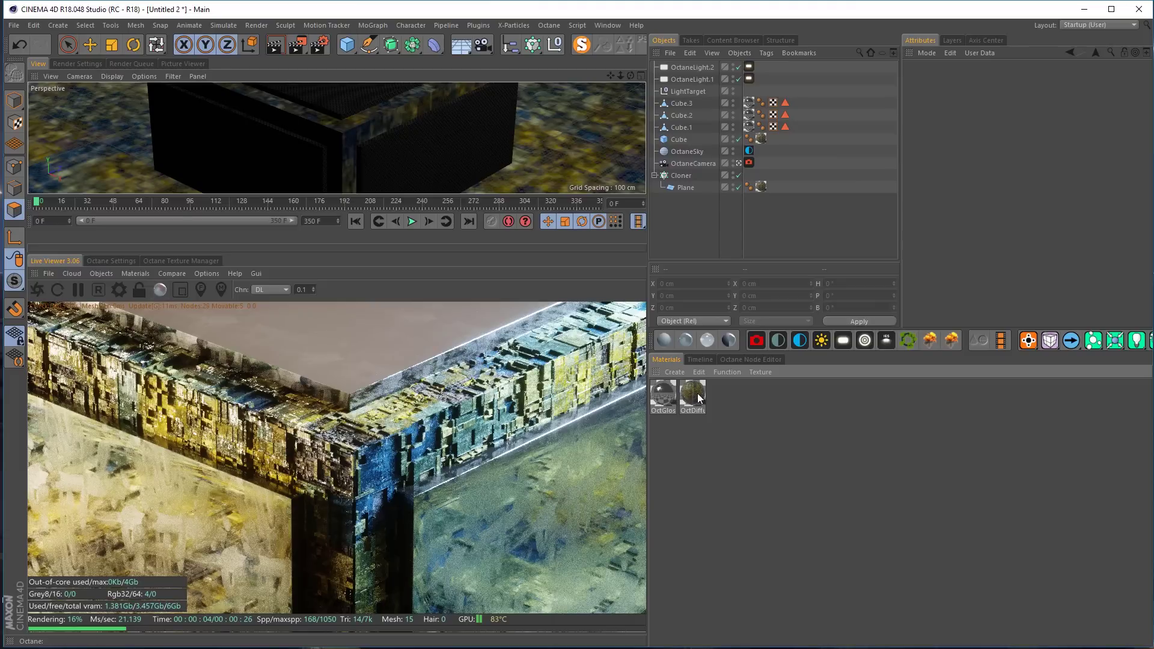
left_click_drag(667, 396, 721, 395, "ctrl")
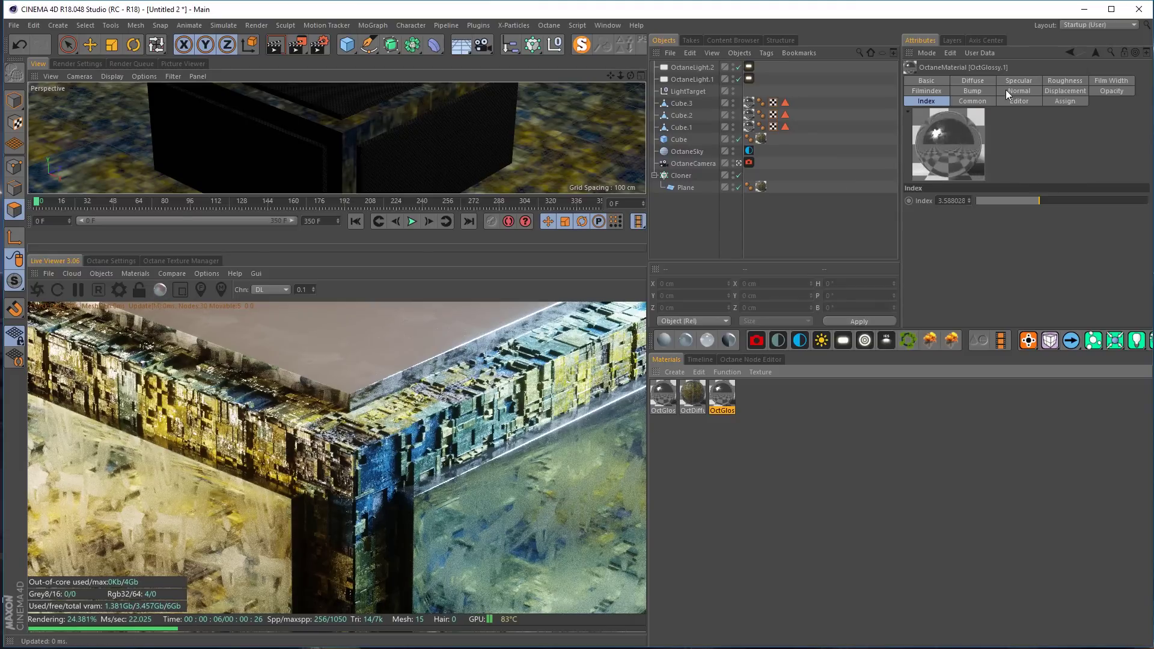
left_click(969, 81)
left_click(950, 218)
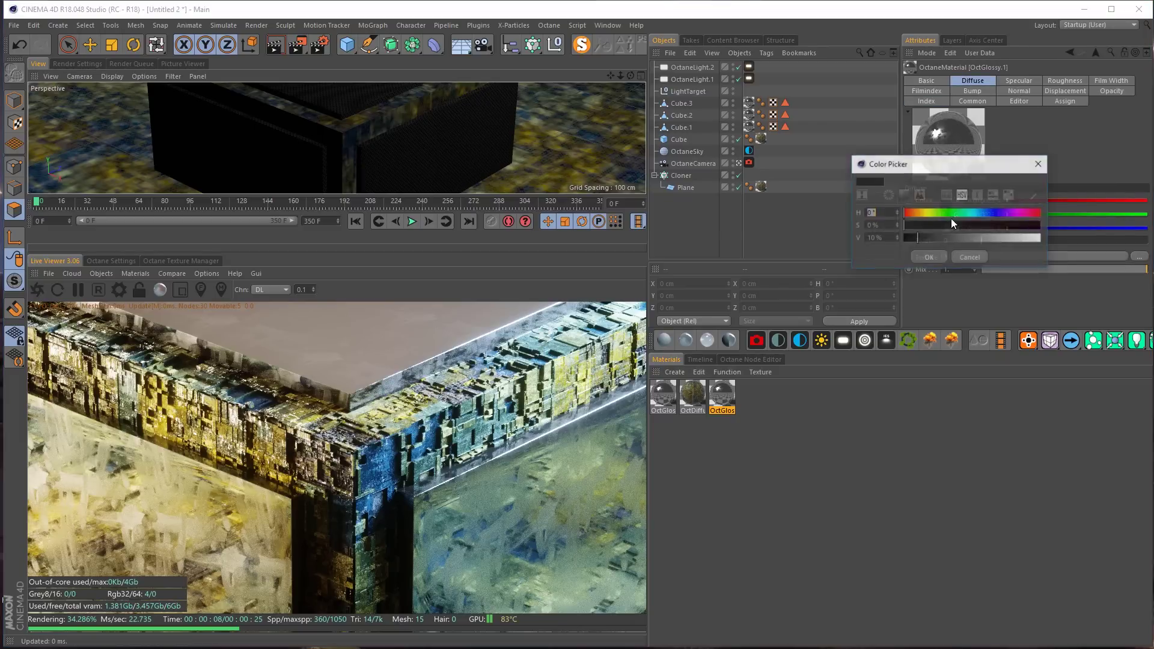
left_click(1004, 239)
left_click(929, 259)
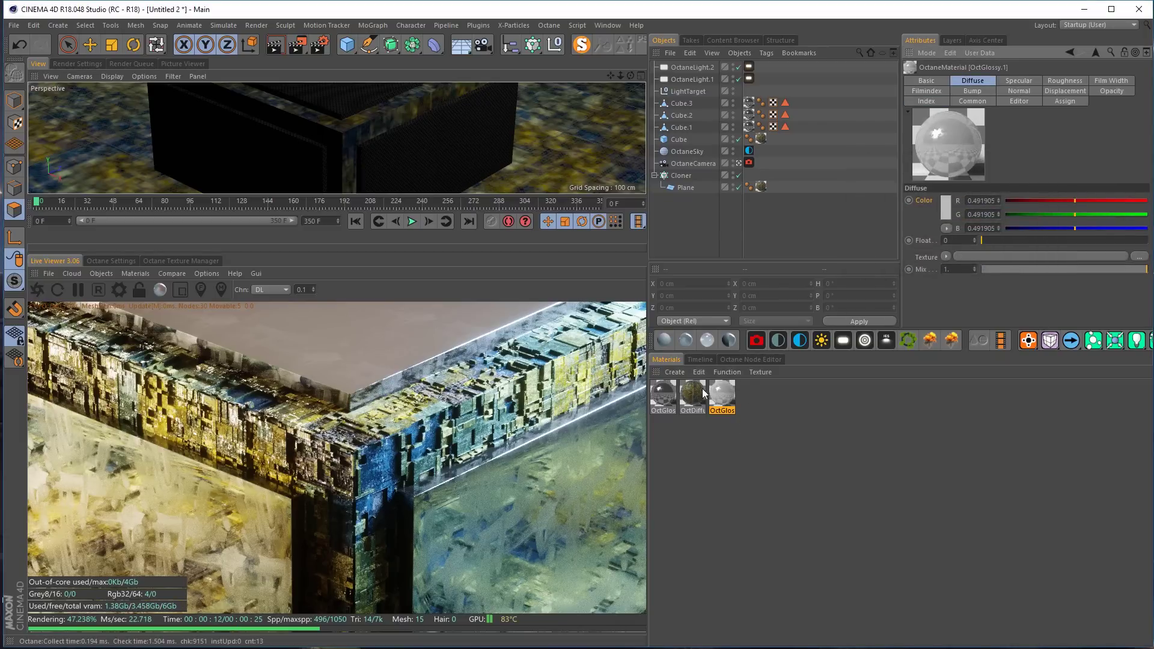
Apply the OctGlossy.1 material to Cube.3, restrict it to the stored polygon selection, and copy the texture tag to Cube.2 and Cube.1
left_click_drag(728, 407, 750, 232)
left_click_drag(685, 100, 685, 101)
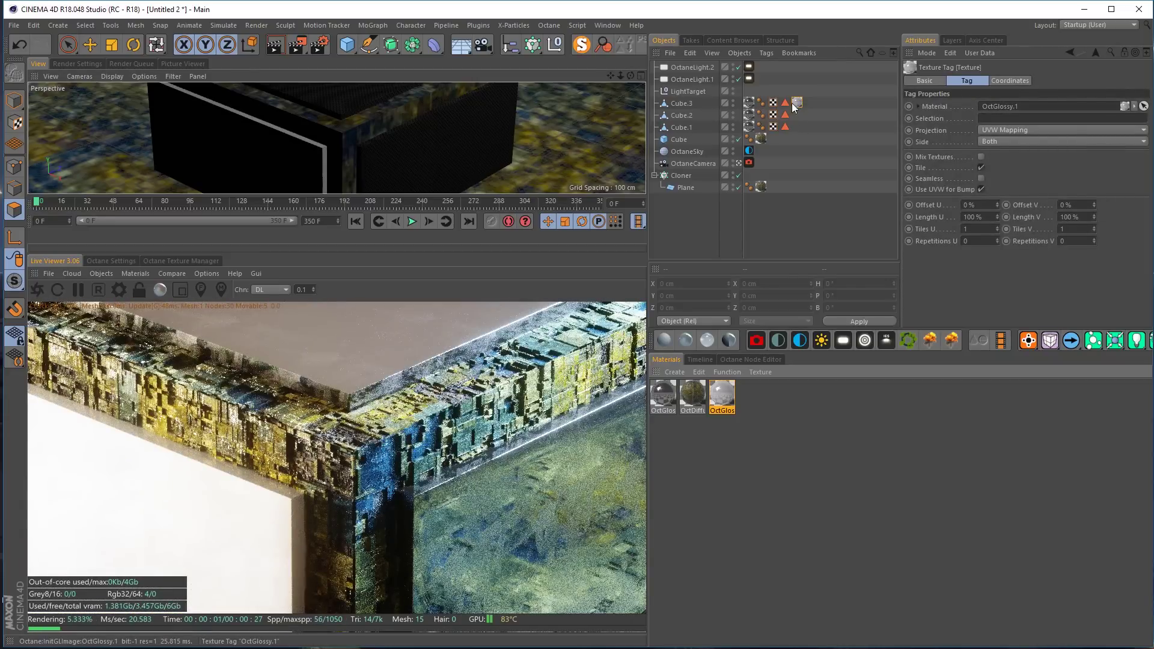
left_click_drag(781, 106, 1010, 120)
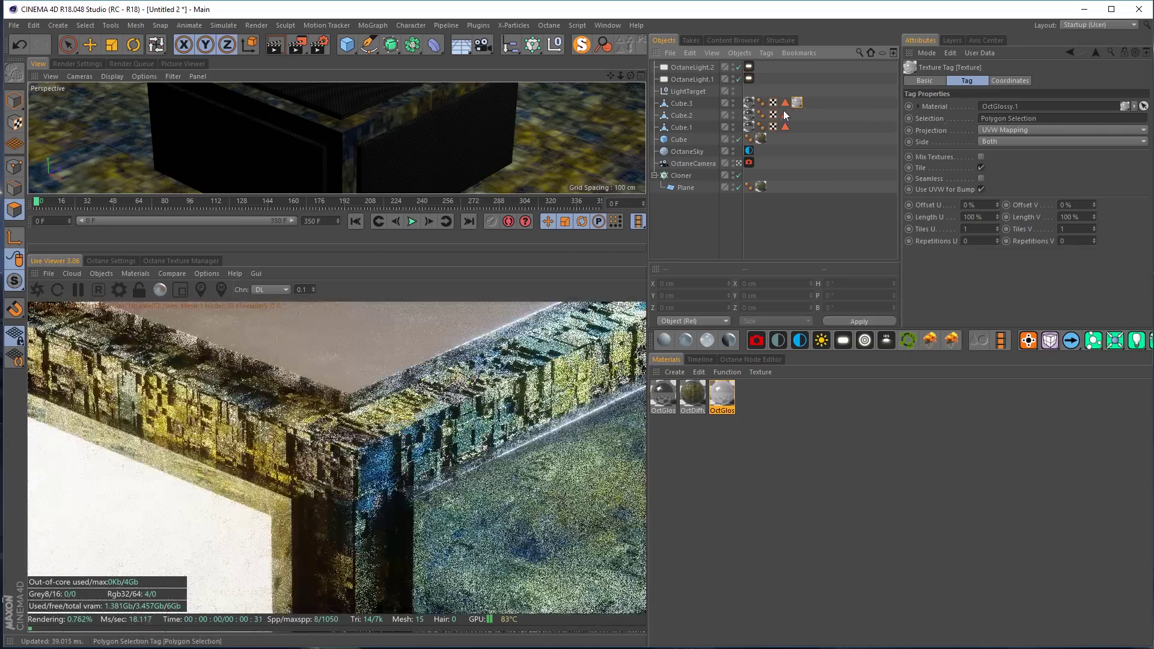
left_click_drag(799, 104, 801, 127, "ctrl")
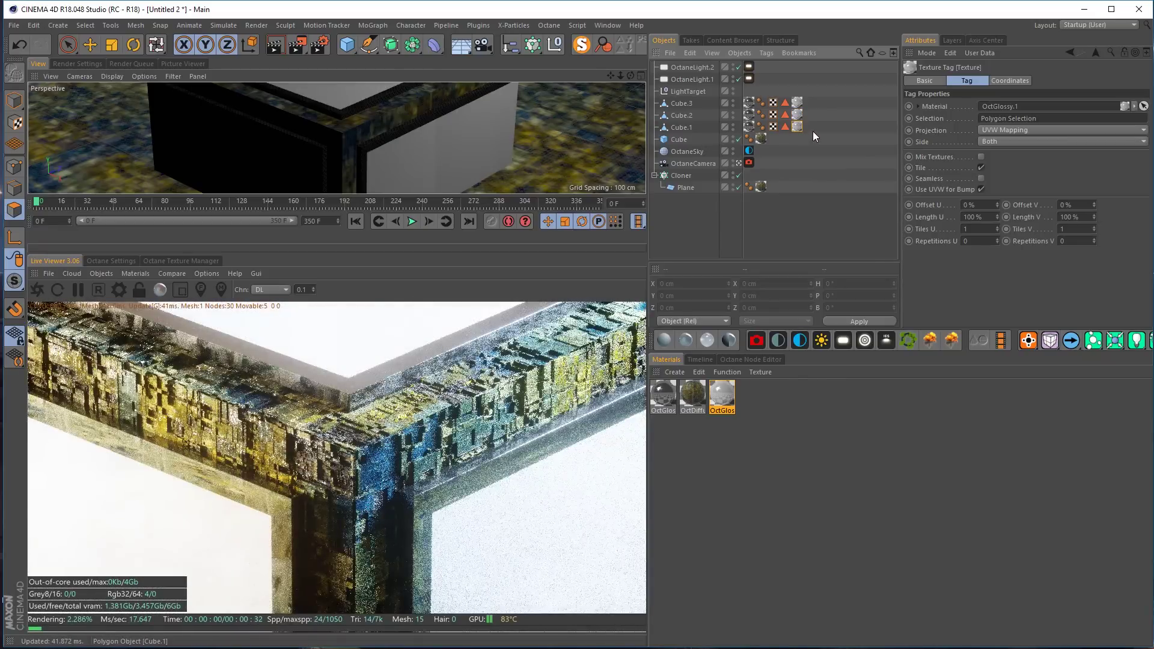
left_click(813, 130)
Darken the diffuse color of the OctGlossy.1 material to nearly black
double_click(800, 126)
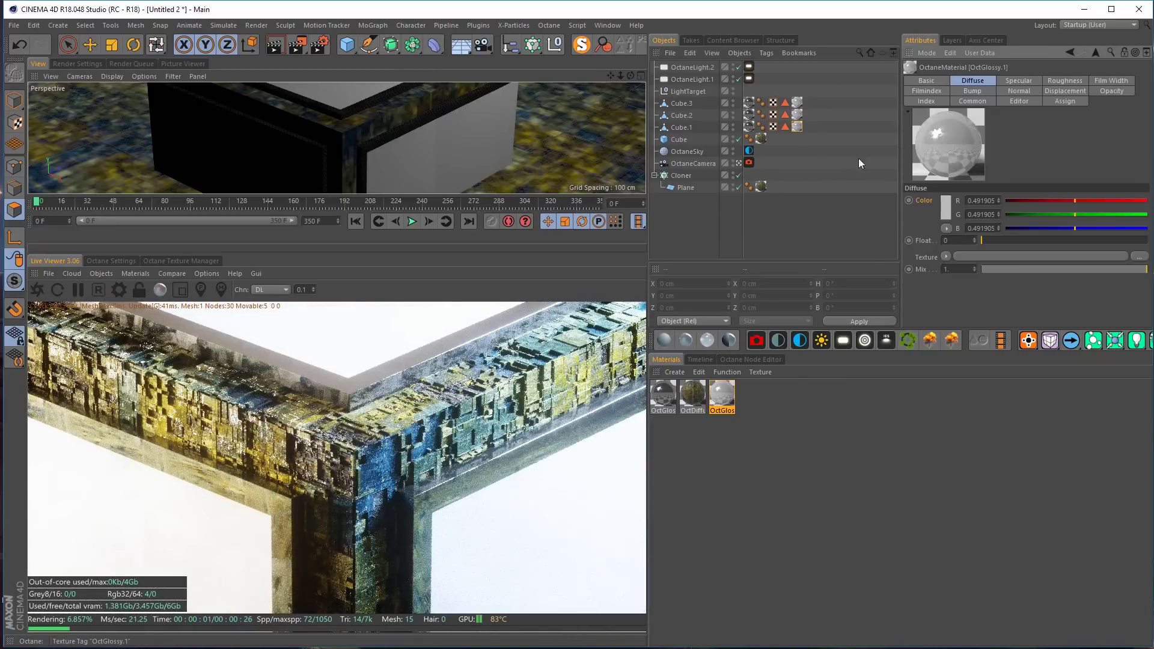
left_click(946, 212)
left_click(913, 232)
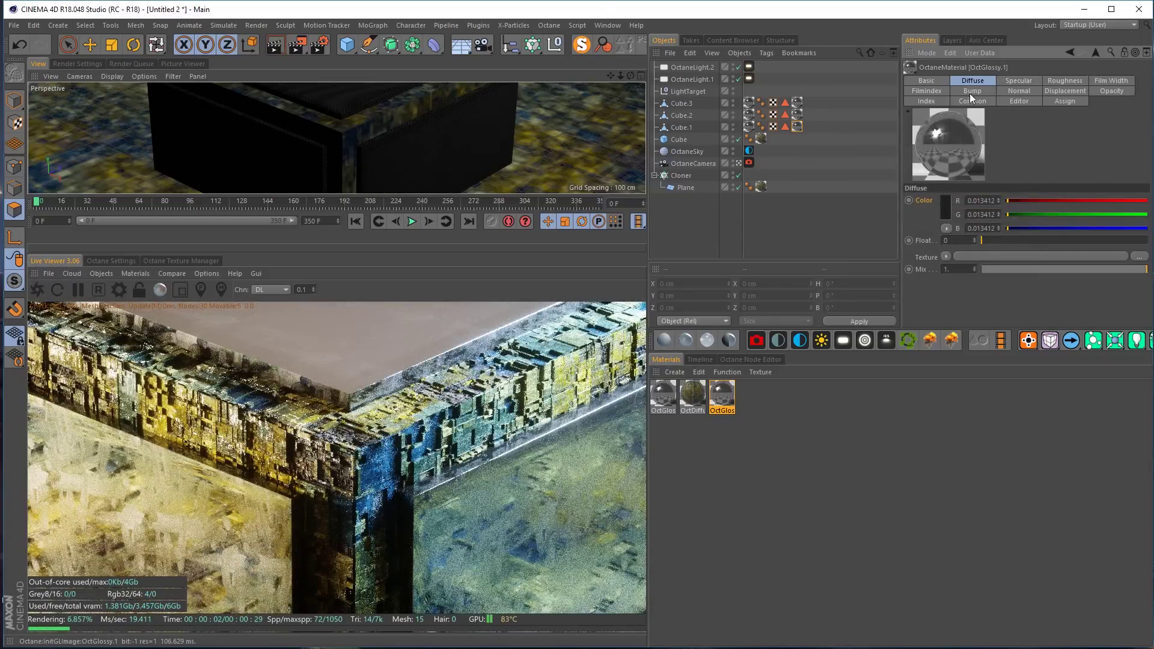
Set the OctGlossy.1 material's specular color to yellow with hue 52°, saturation 62% and value 100%
left_click(1020, 81)
left_click(946, 211)
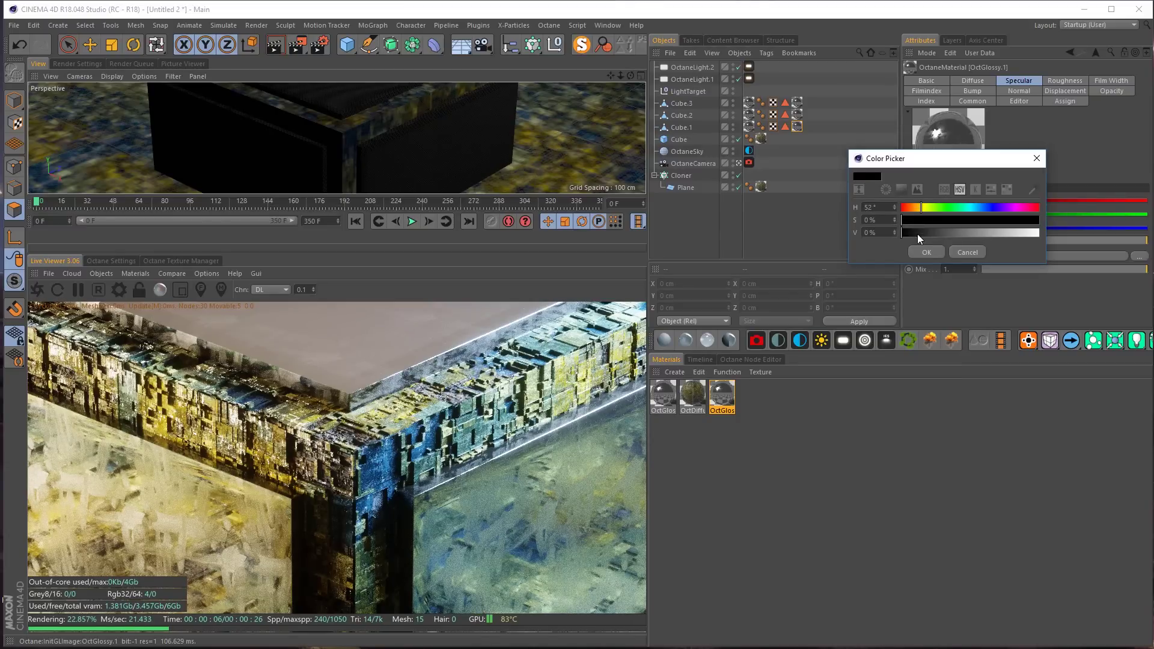
left_click_drag(1029, 243, 1039, 234)
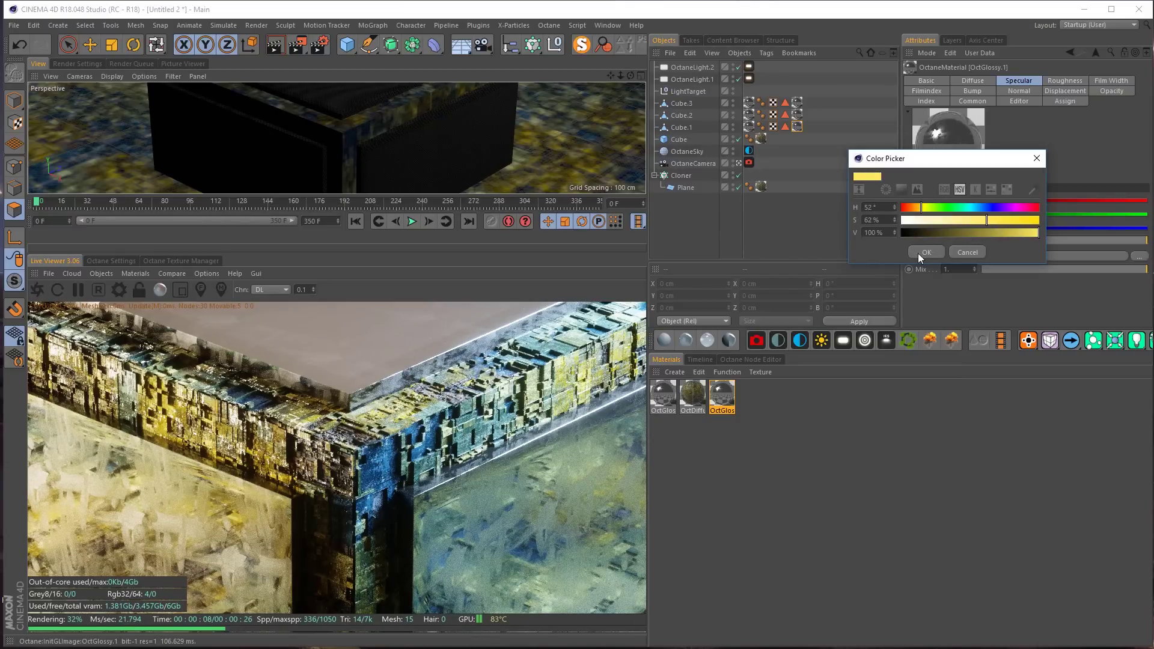
left_click(921, 253)
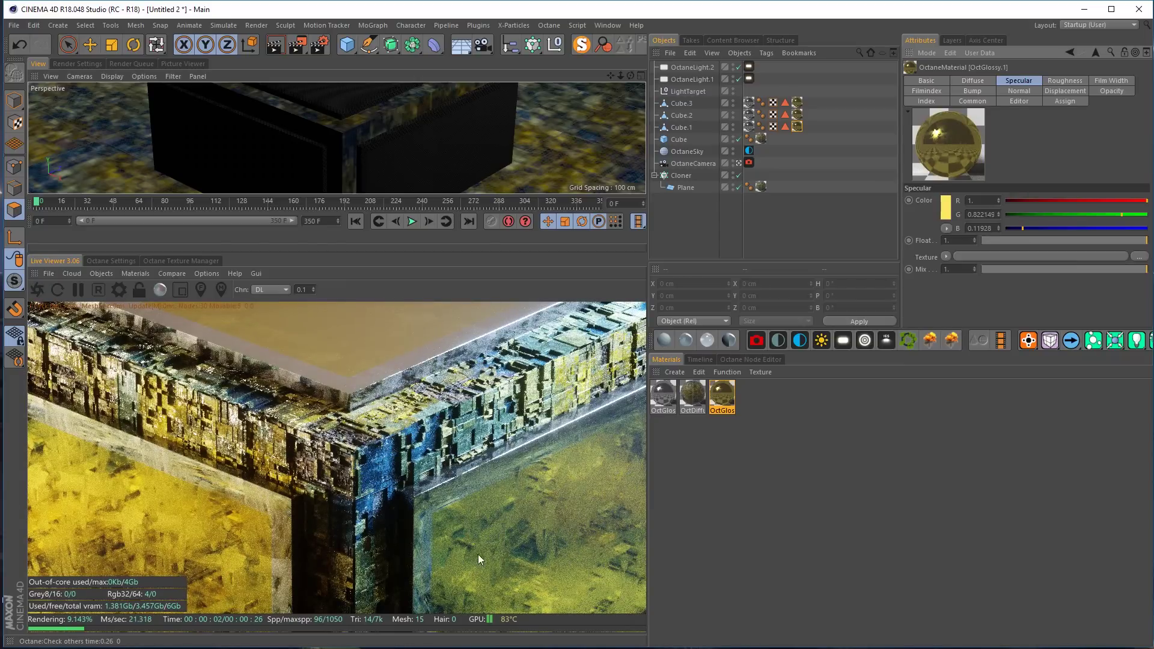
Change the OctGlossy.1 material's specular color to a bright, highly saturated blue
left_click(950, 205)
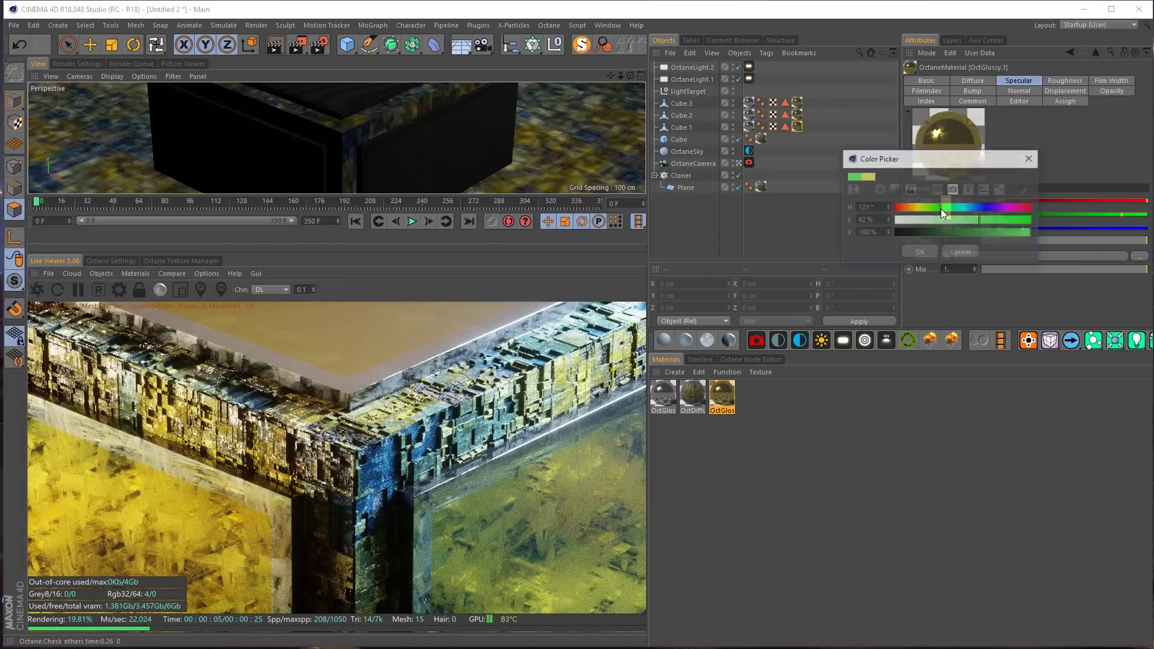
left_click_drag(940, 208, 973, 207)
left_click(920, 252)
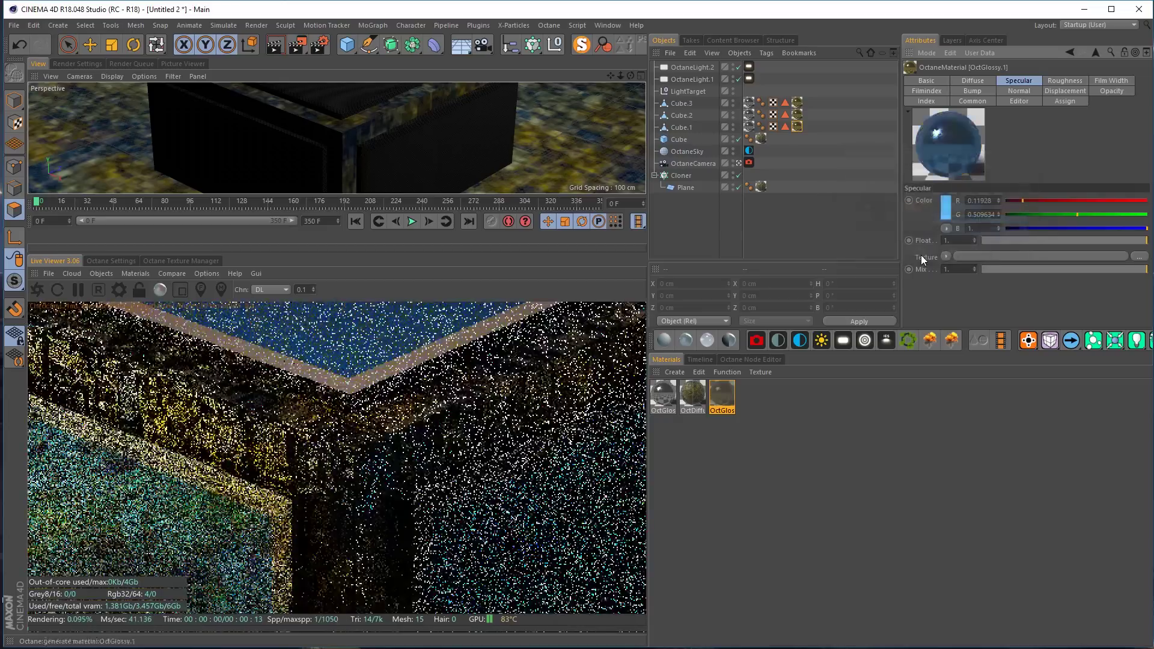
left_click(945, 210)
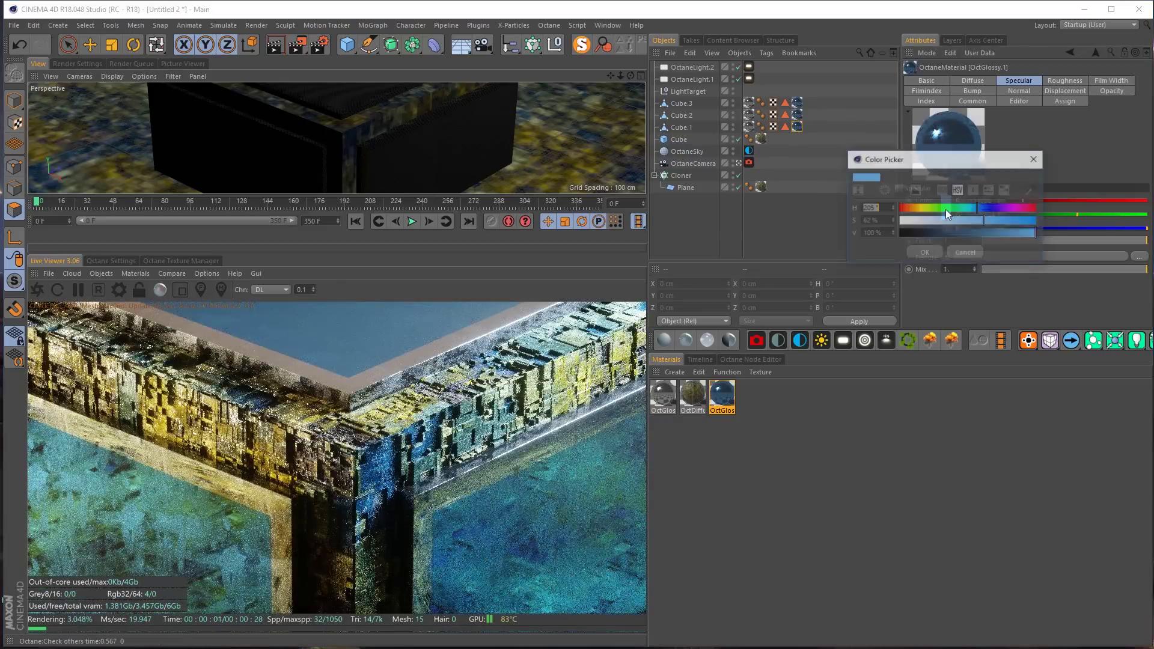
left_click(984, 208)
mouse_move(979, 221)
left_mouse_down()
mouse_move(1027, 221)
mouse_move(976, 209)
left_mouse_up()
left_click(931, 249)
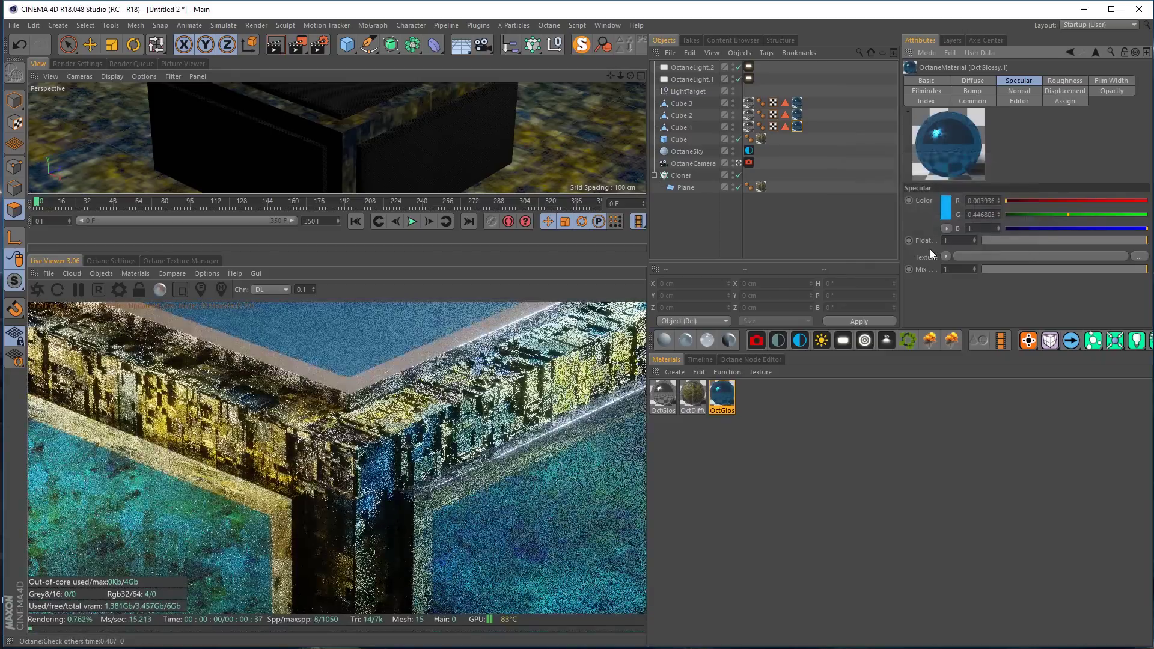
left_click(804, 176)
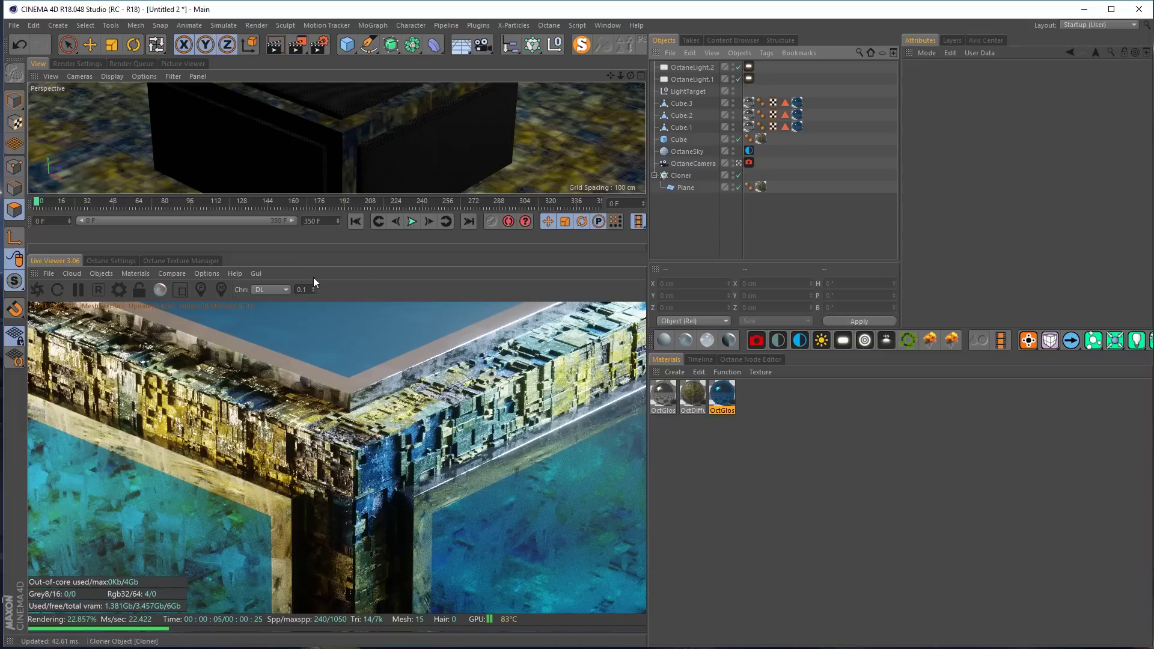
Turn off Check Camera for the live render and switch the viewport out of the Octane camera
left_click(199, 275)
mouse_move(206, 273)
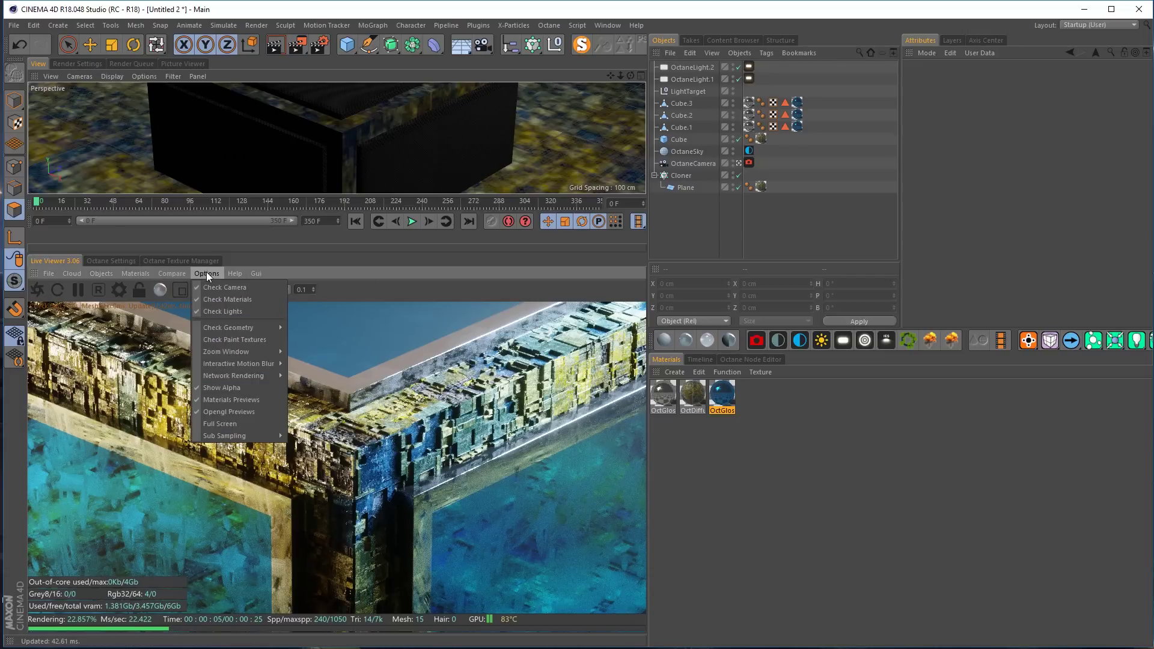
left_click(212, 287)
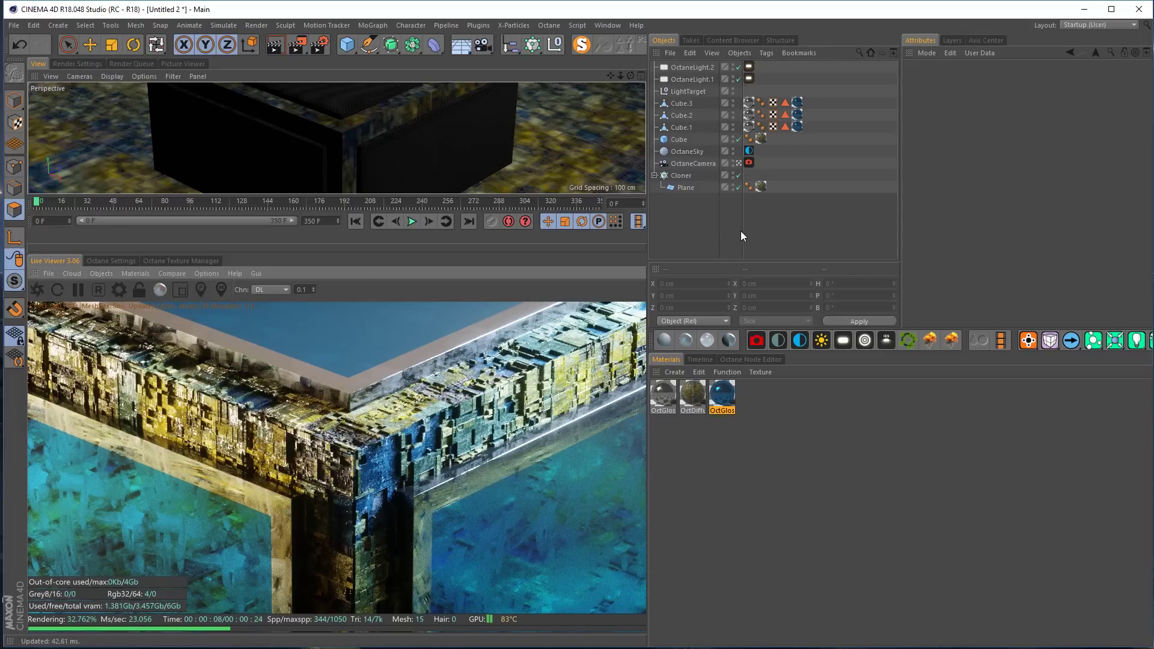
left_click(739, 163)
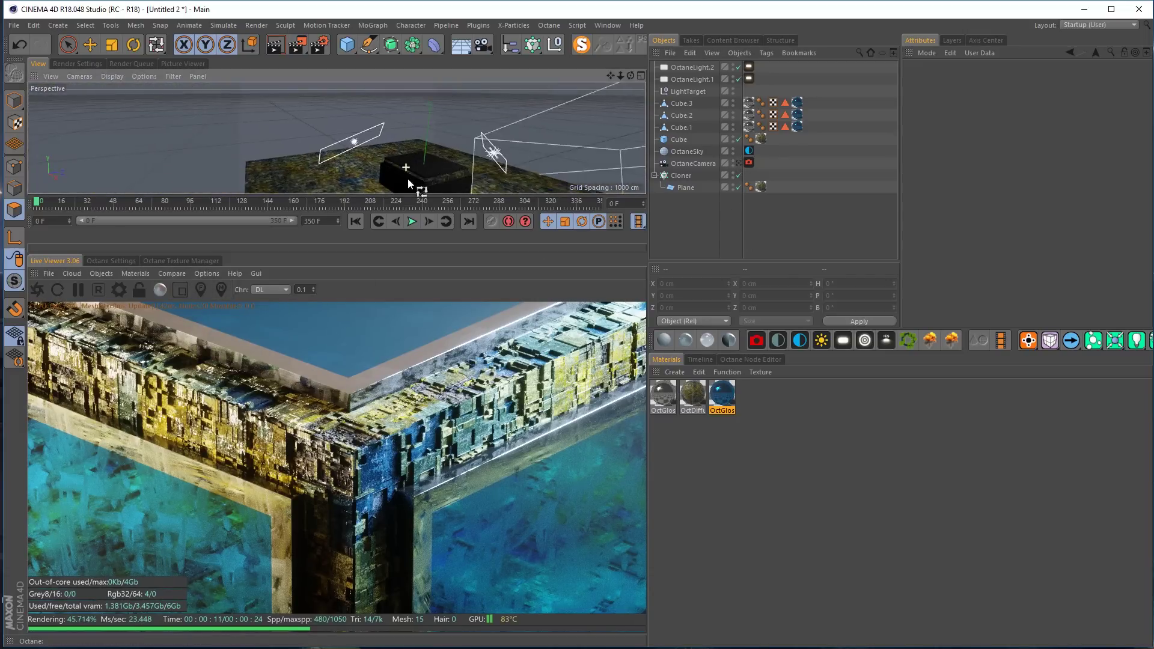
Duplicate OctaneLight.1 and move the copy away from the original, beside the cube
middle_click_drag(431, 148, 355, 120, "alt")
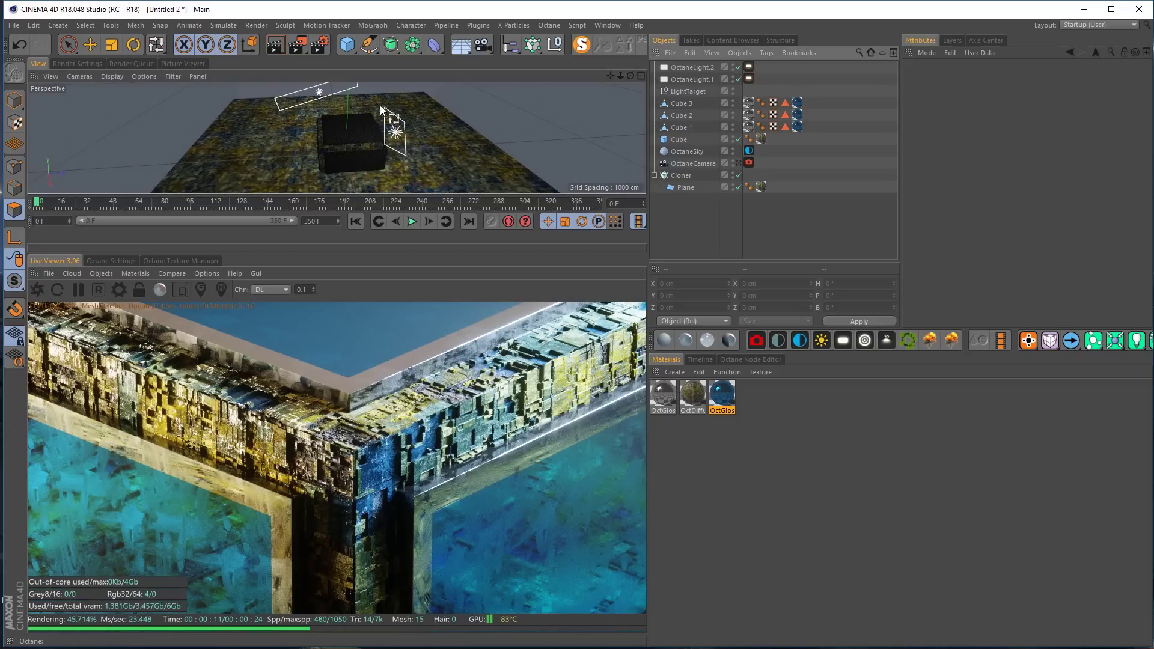
left_click_drag(361, 135, 335, 138, "alt")
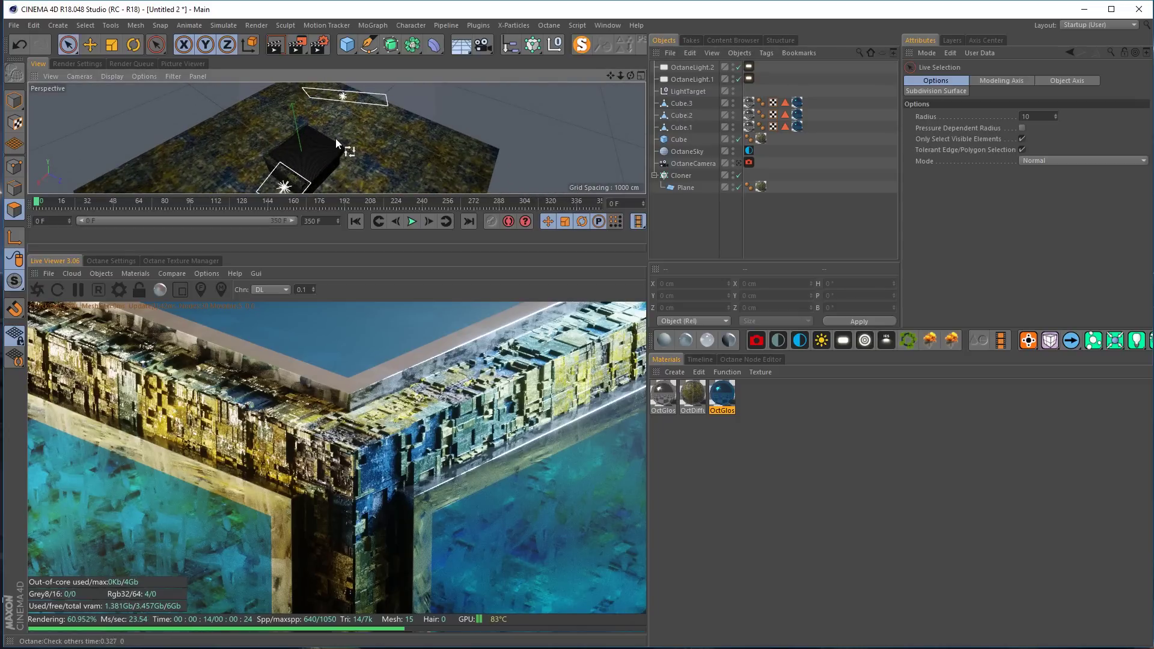
left_click(698, 77)
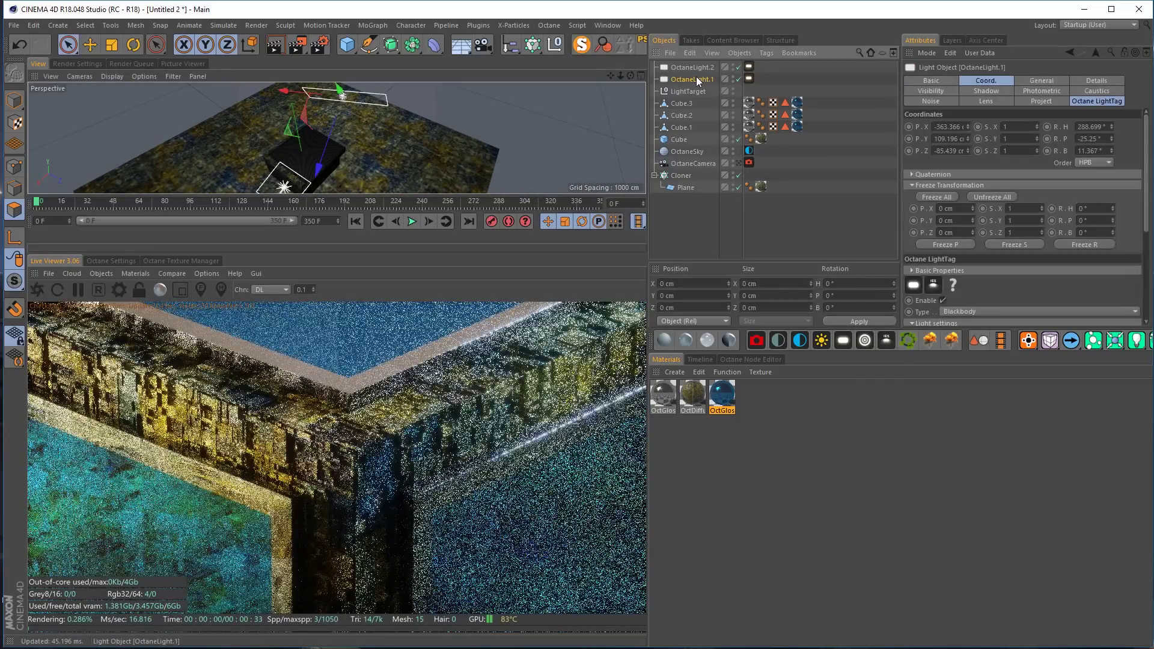
left_click_drag(696, 77, 697, 72, "ctrl")
key("t")
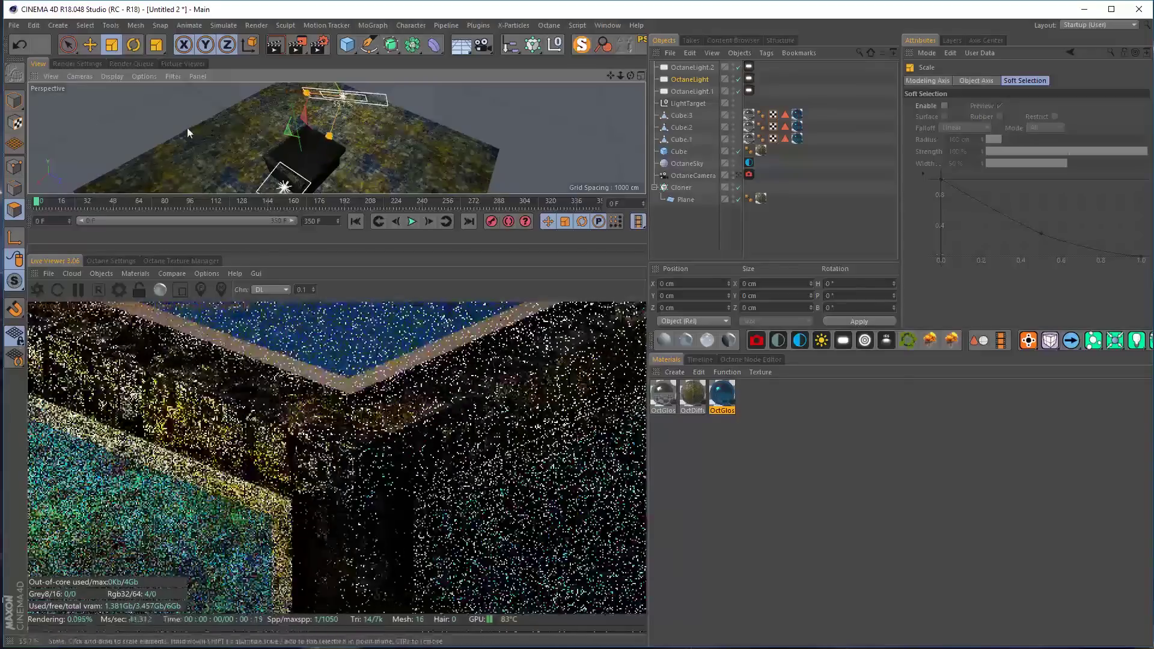
key("e")
left_click_drag(342, 118, 373, 150)
Rotate the duplicated light toward the cube, to about H 227.9°, P -23° and B -15.6°
key("r")
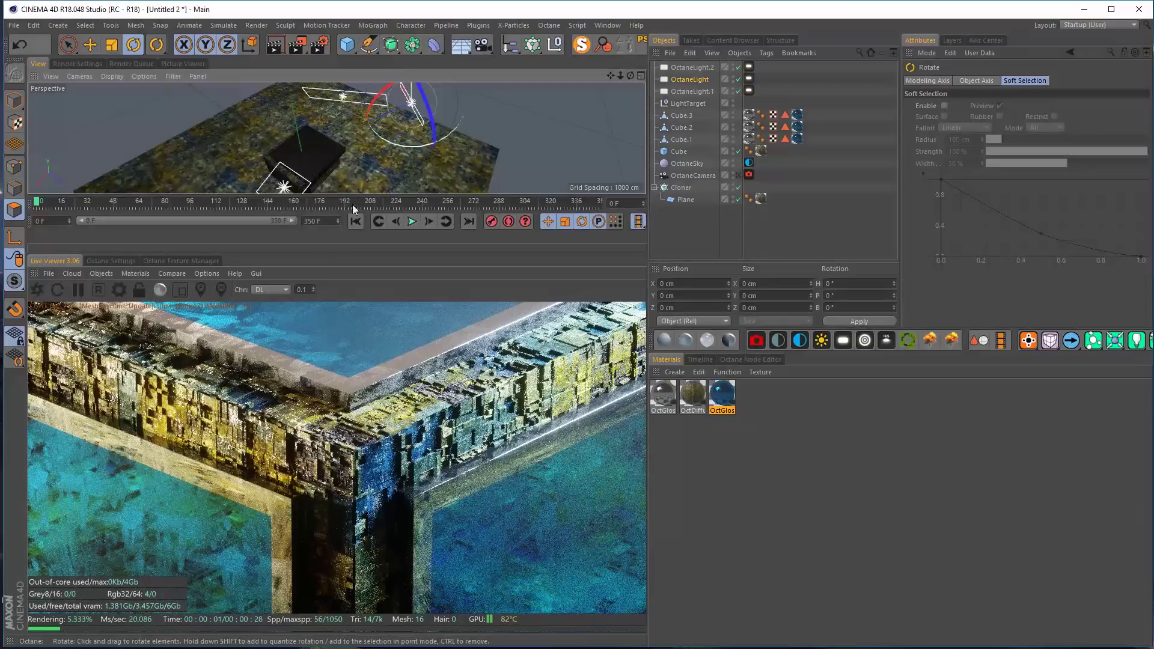
scroll(401, 151, "down", 3)
left_click_drag(409, 129, 446, 68, "alt")
scroll(384, 154, "up", 5)
key("Return")
scroll(428, 125, "down", 6)
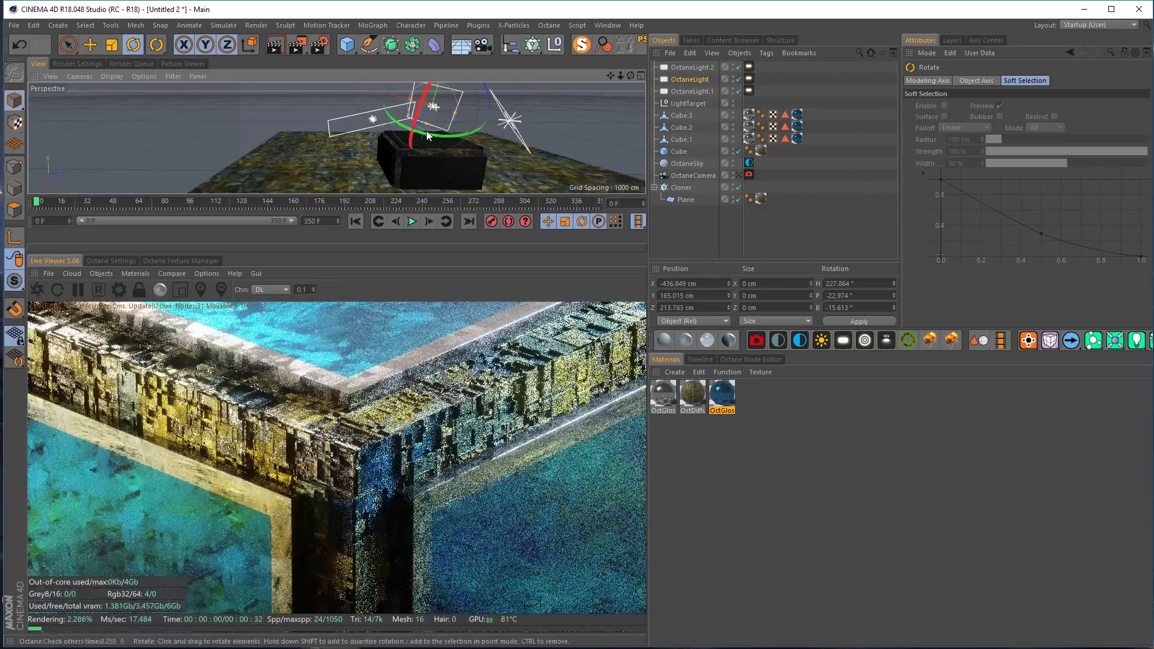
left_click_drag(428, 135, 430, 152, "alt")
middle_click_drag(430, 152, 396, 170, "alt")
left_click_drag(397, 142, 325, 165)
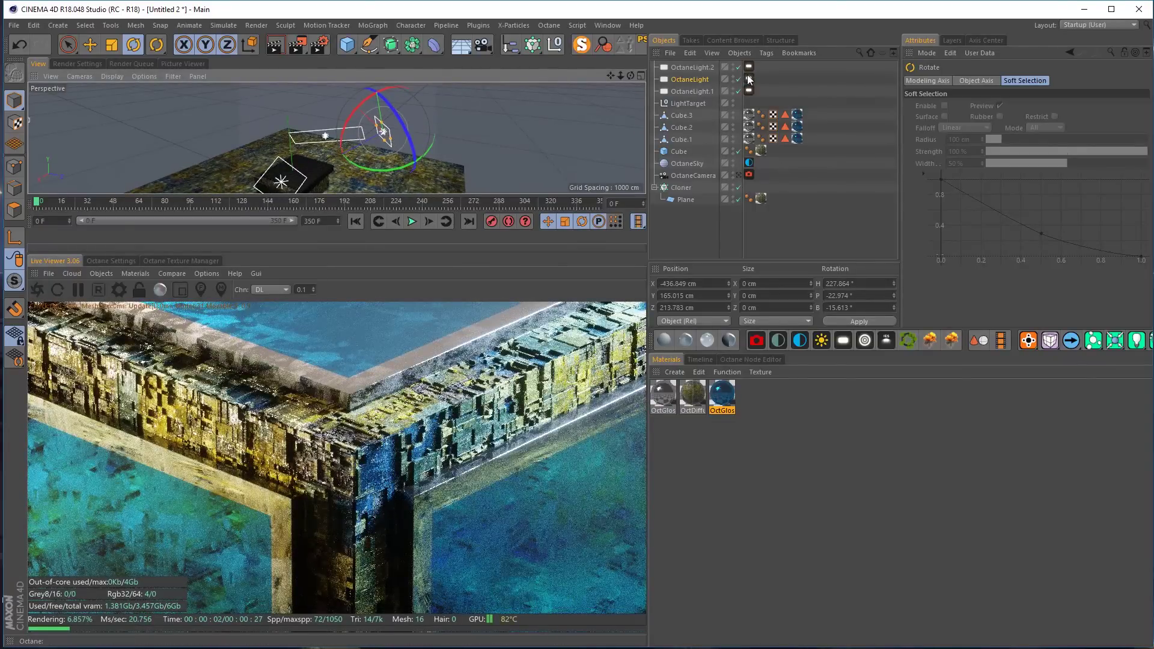
Warm the duplicated light to a temperature of about 2843 and raise its power to about 442
left_click(749, 79)
left_click_drag(1058, 148, 1044, 151)
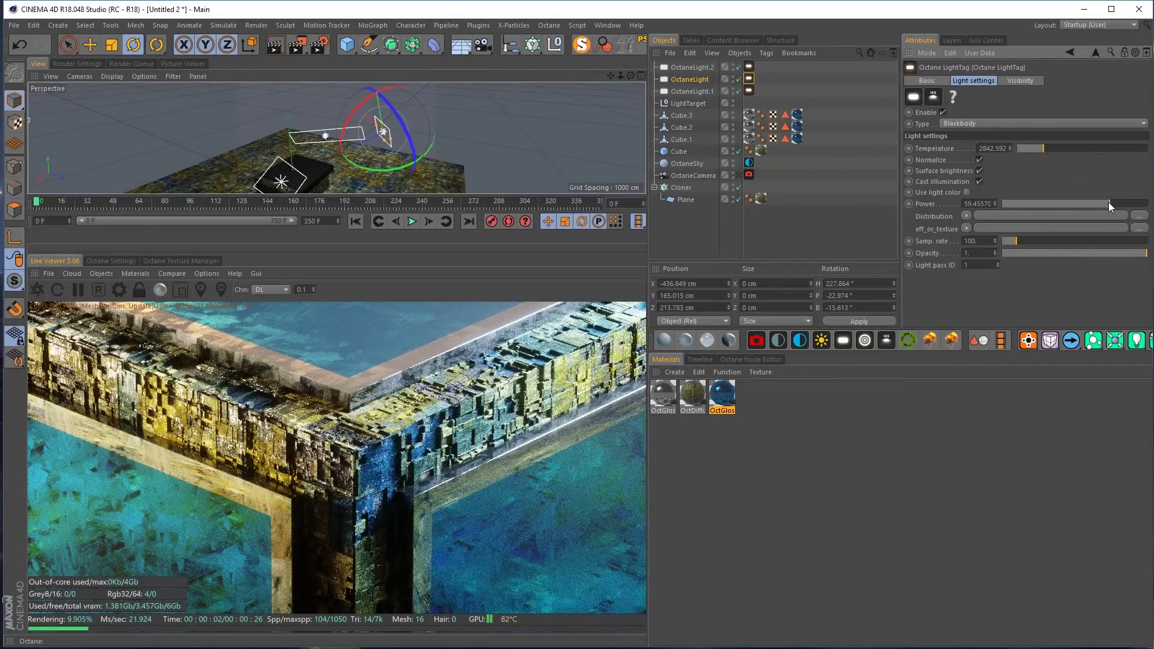
left_click_drag(1109, 203, 1127, 203)
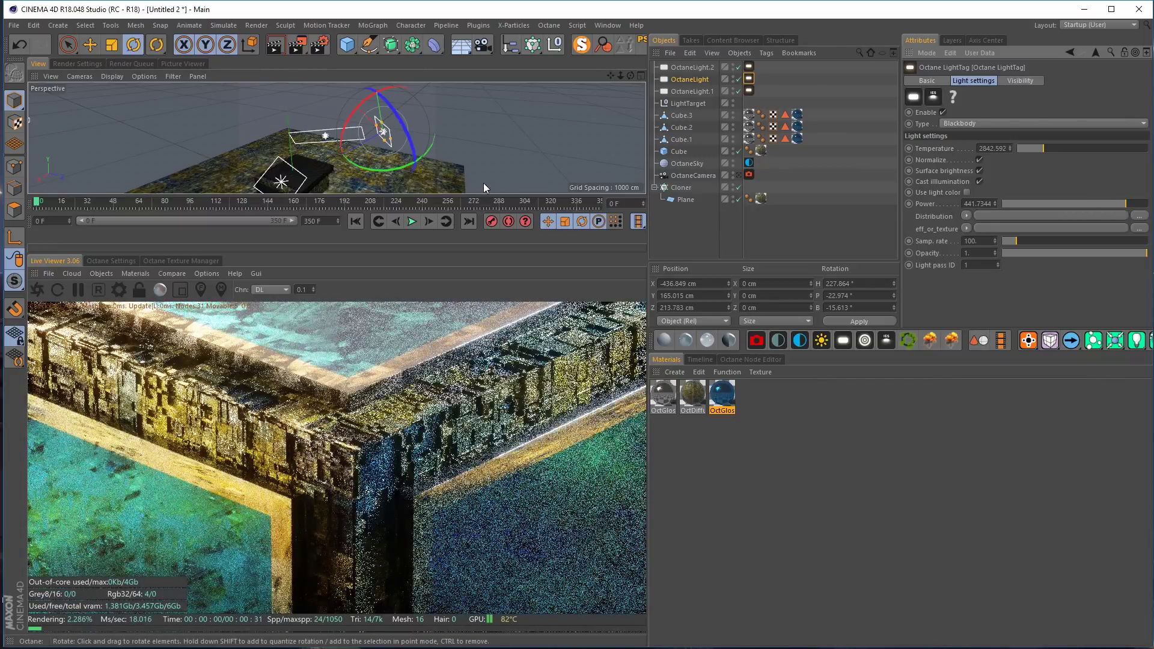
Move the duplicated light above the cube to about X -158, Y 488, Z 318 cm, and open its light settings
key("e")
left_click_drag(356, 110, 377, 122)
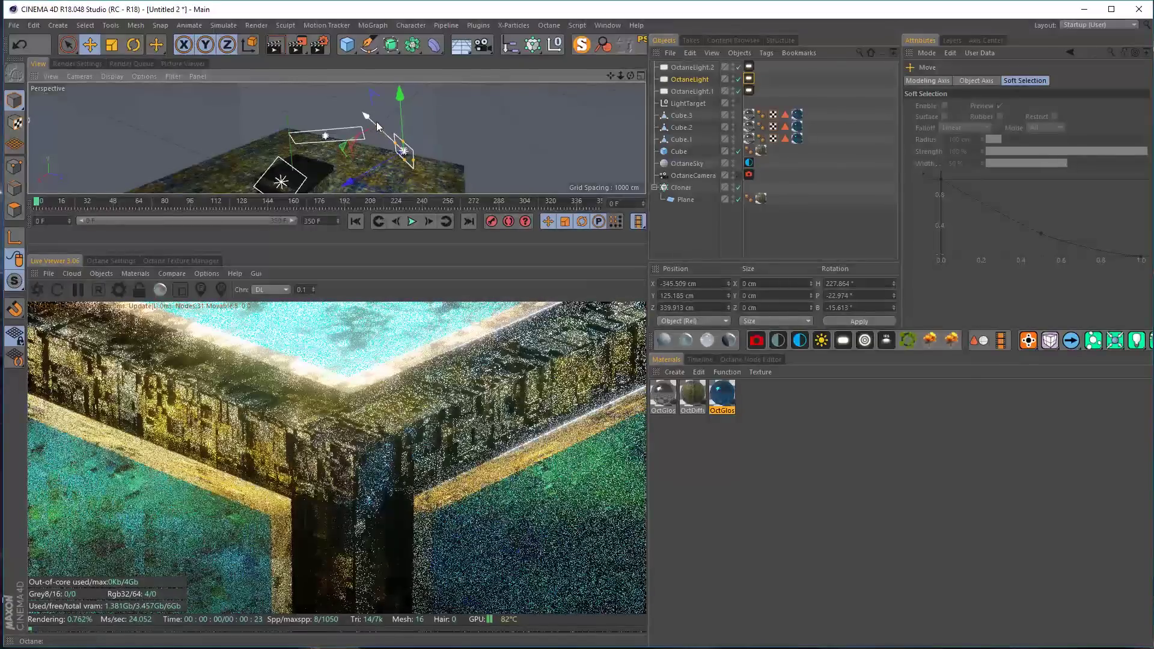
left_click_drag(310, 175, 376, 42, "alt")
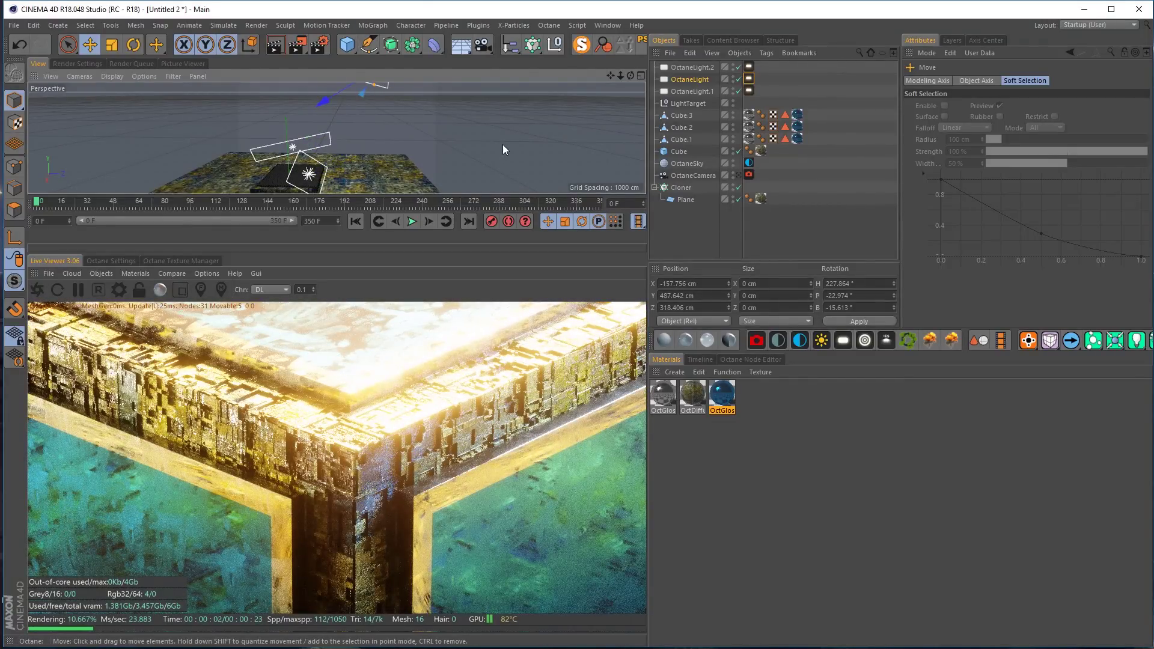
left_click(750, 78)
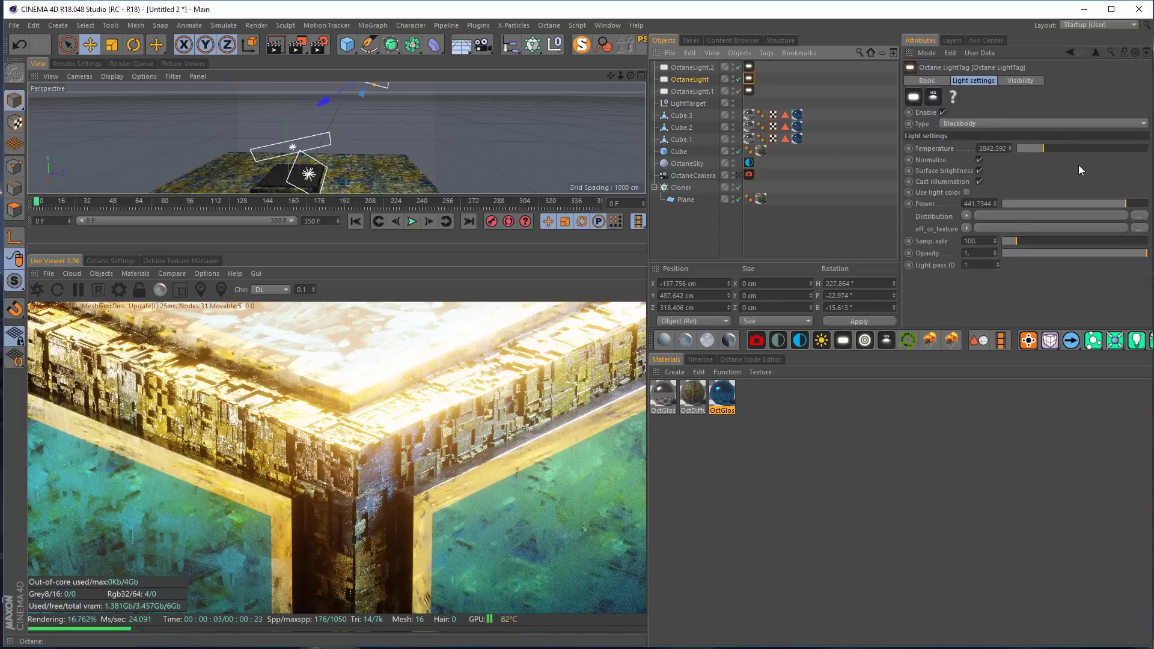
Lower the duplicated light's power to about 156 and rotate it to about H 220°, P -43° and B -20°
left_click_drag(1116, 203, 1118, 204)
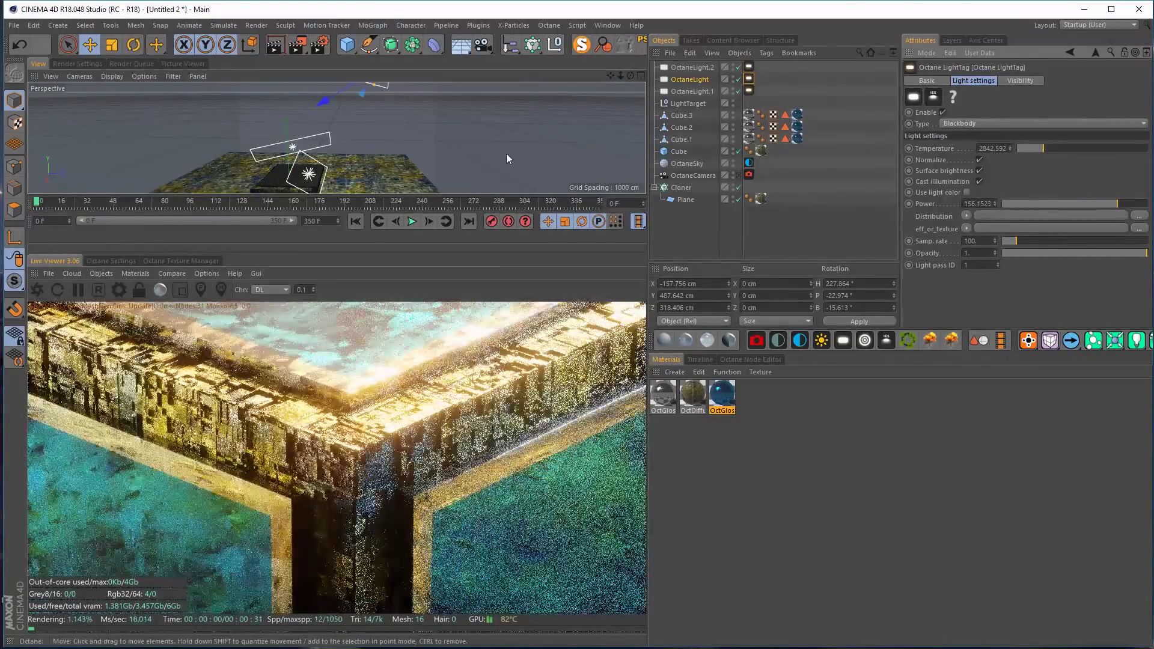
middle_click_drag(387, 125, 388, 139, "alt")
key("t")
left_click_drag(376, 112, 247, 162)
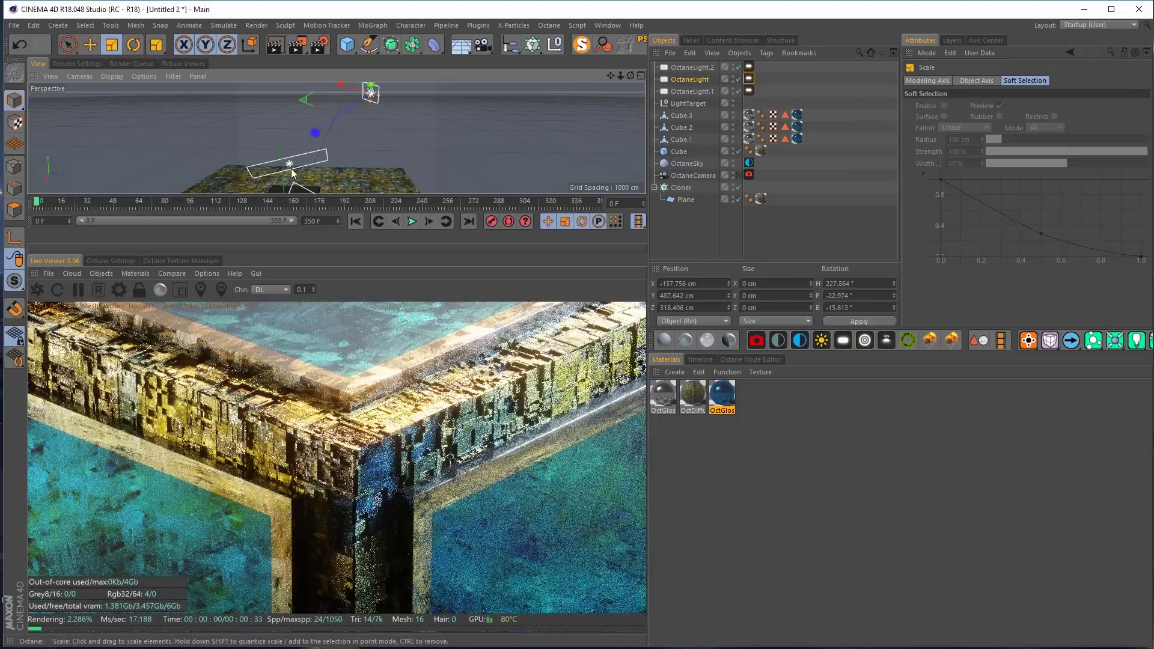
left_click_drag(389, 152, 370, 131, "alt")
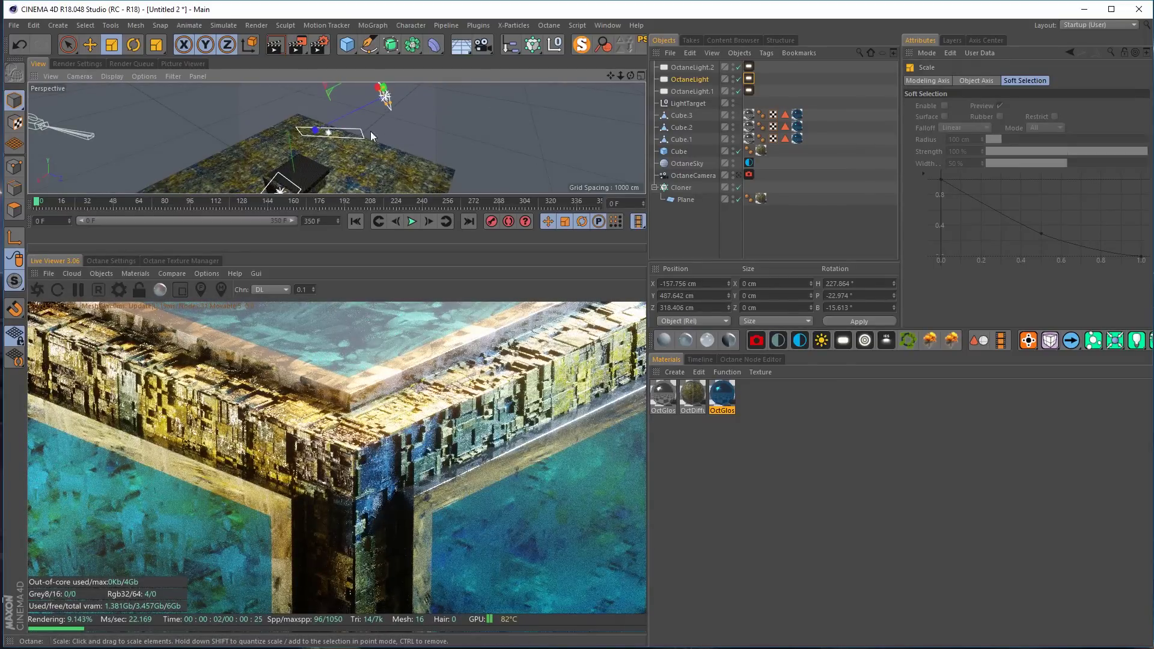
key("e")
key("r")
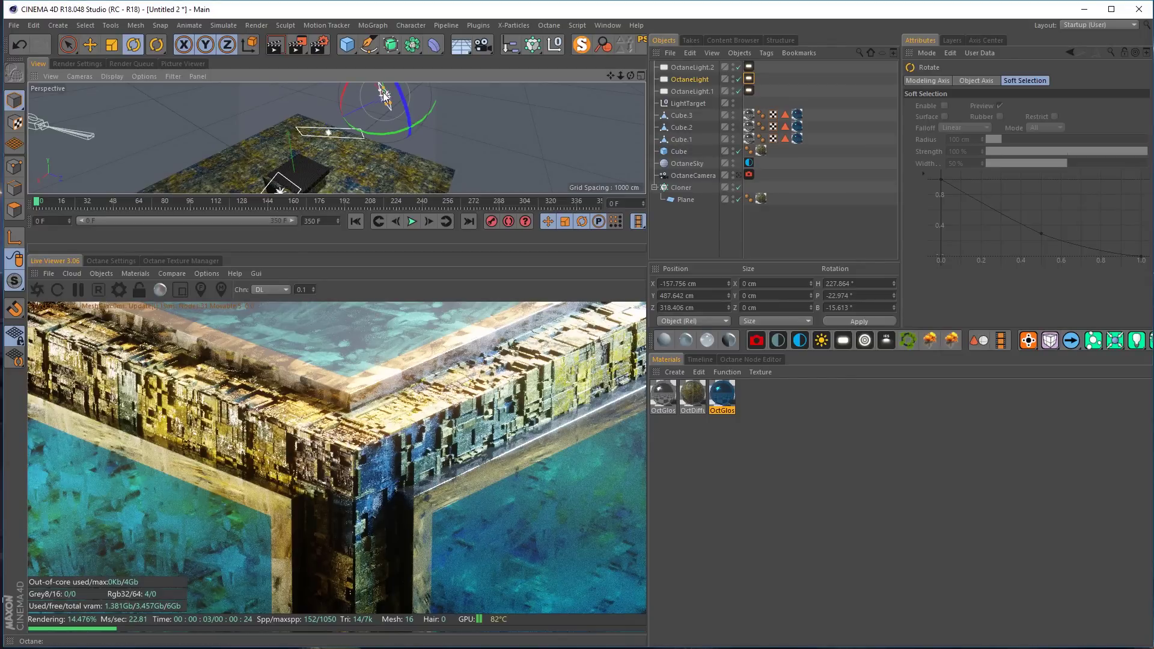
left_click_drag(360, 93, 405, 118, "alt")
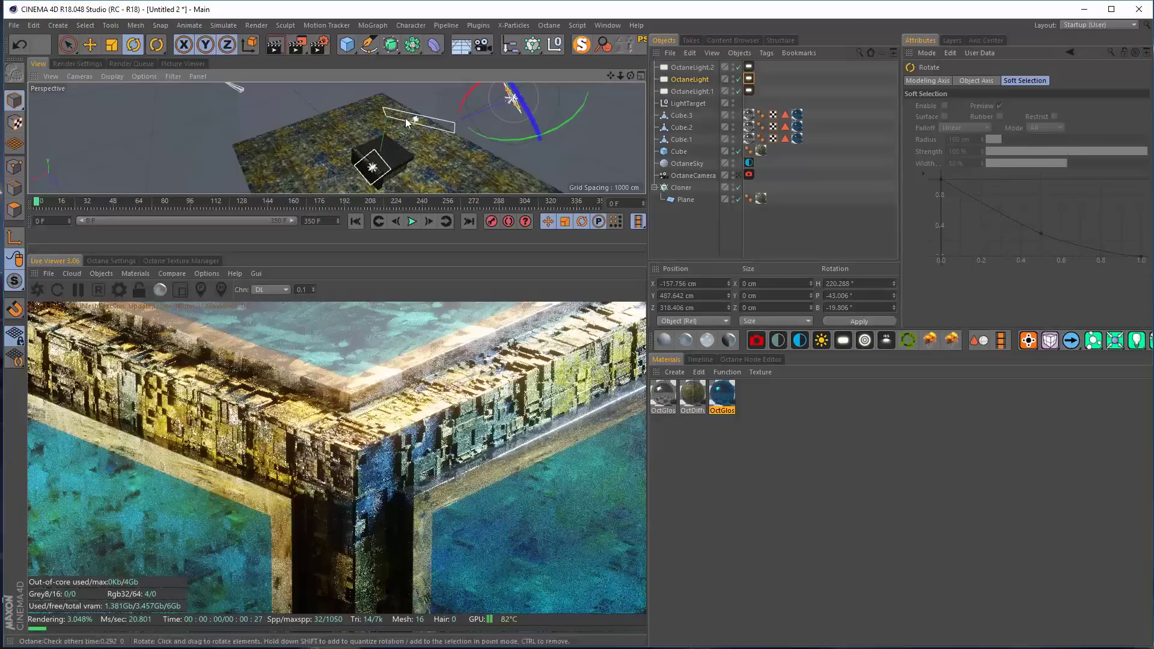
Enlarge the viewport and move the duplicated light to about X -286, Y 405, Z 311 cm
key("e")
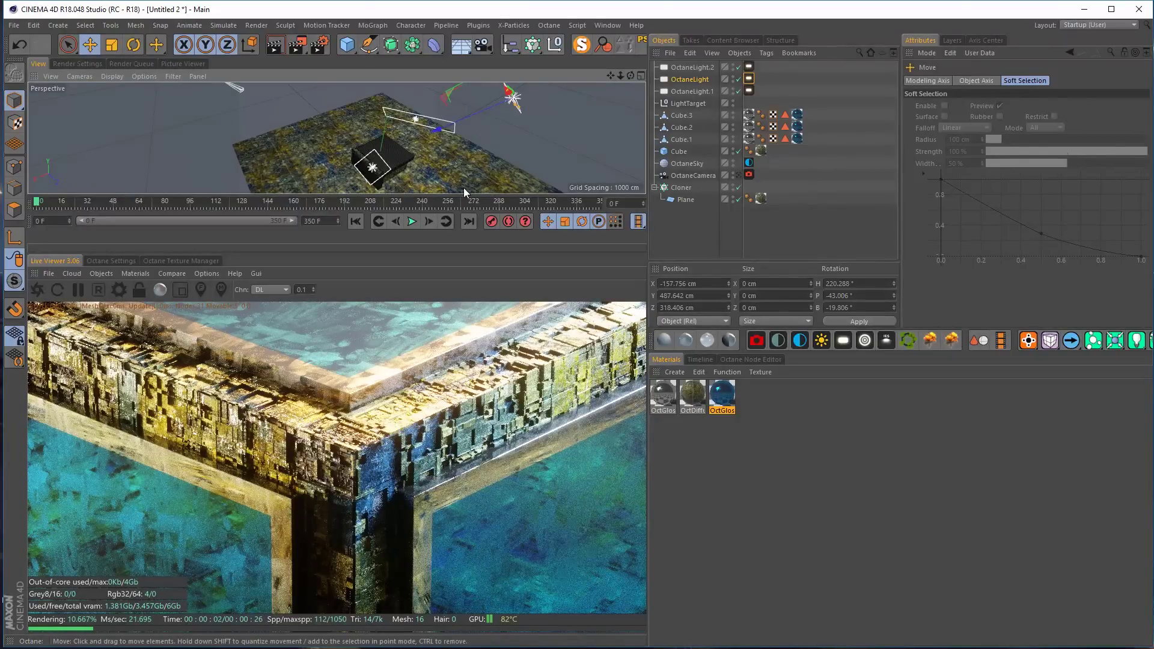
left_click_drag(464, 194, 453, 258)
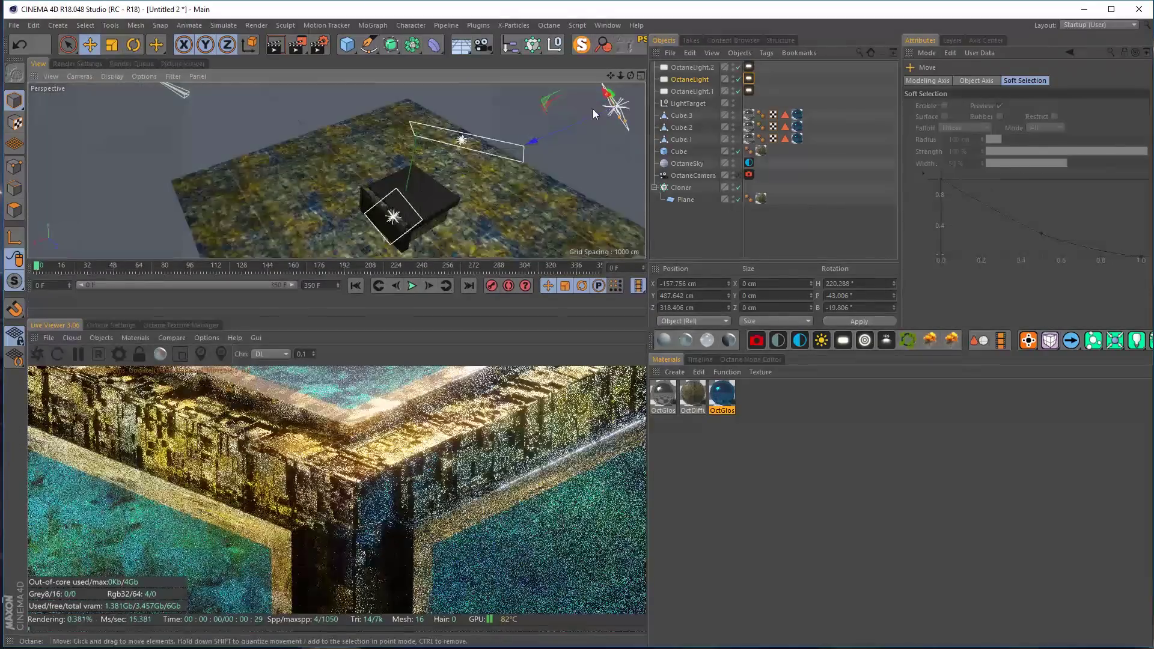
left_click_drag(563, 132, 459, 115, "alt")
left_click_drag(466, 172, 351, 189, "alt")
Reduce the light's power to about 3.8 and shift the light to about X -261, Y 367, Z 379 cm
left_click(748, 78)
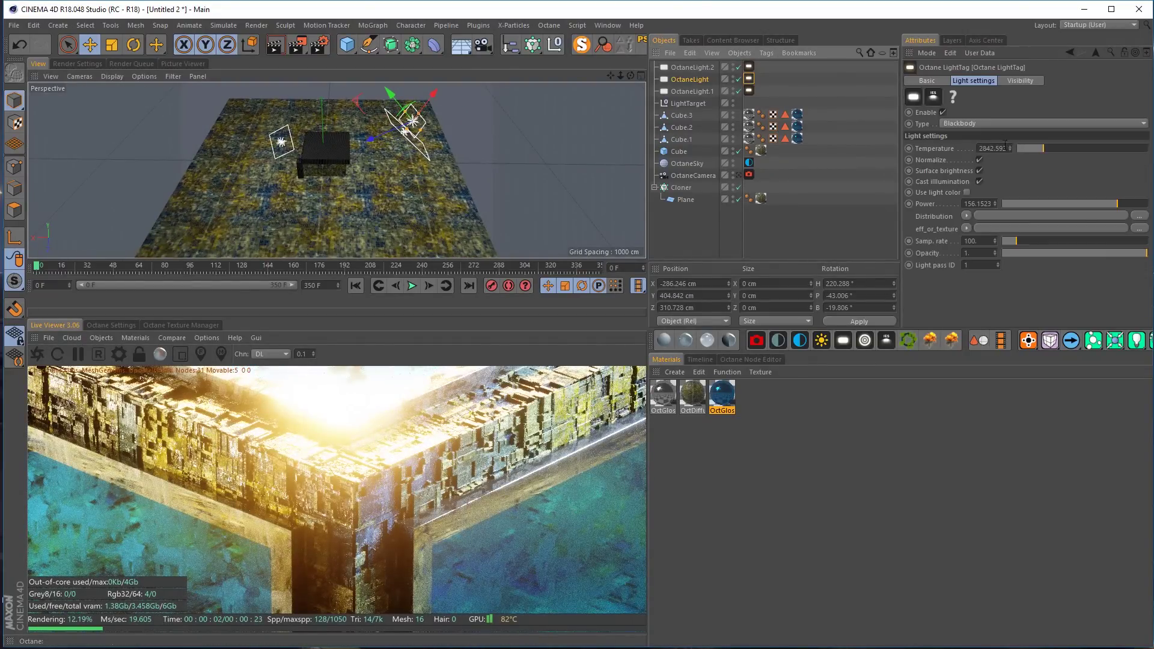
left_click_drag(1104, 205, 1100, 205)
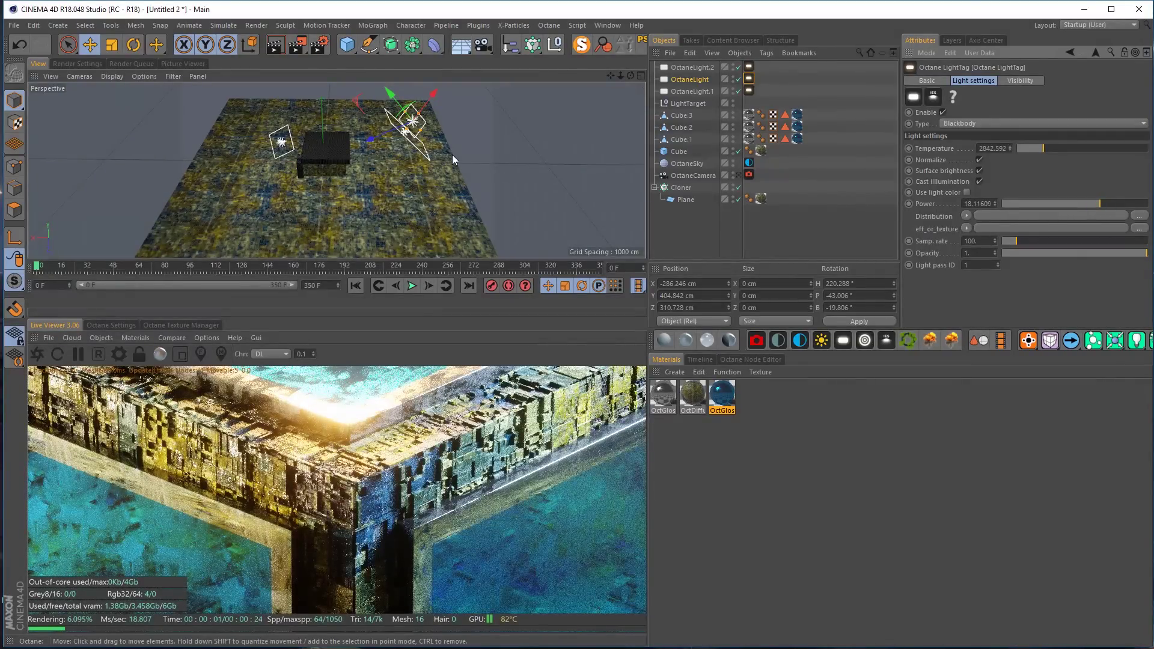
left_click_drag(421, 129, 431, 136)
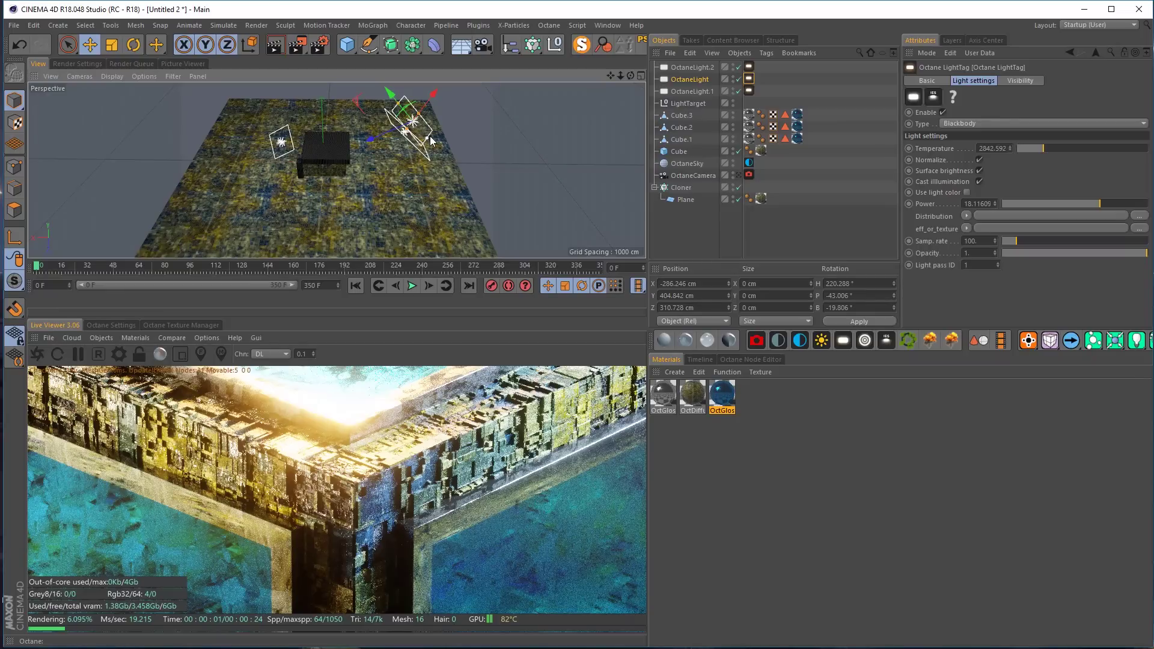
left_click(1088, 203)
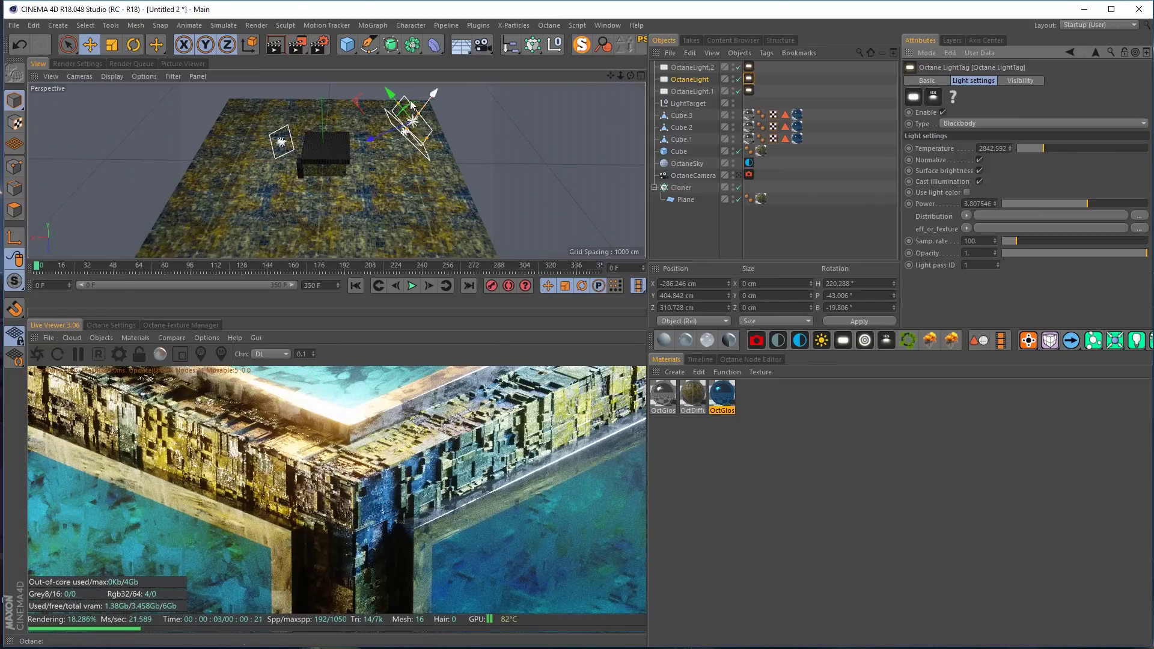
left_click_drag(388, 88, 430, 109)
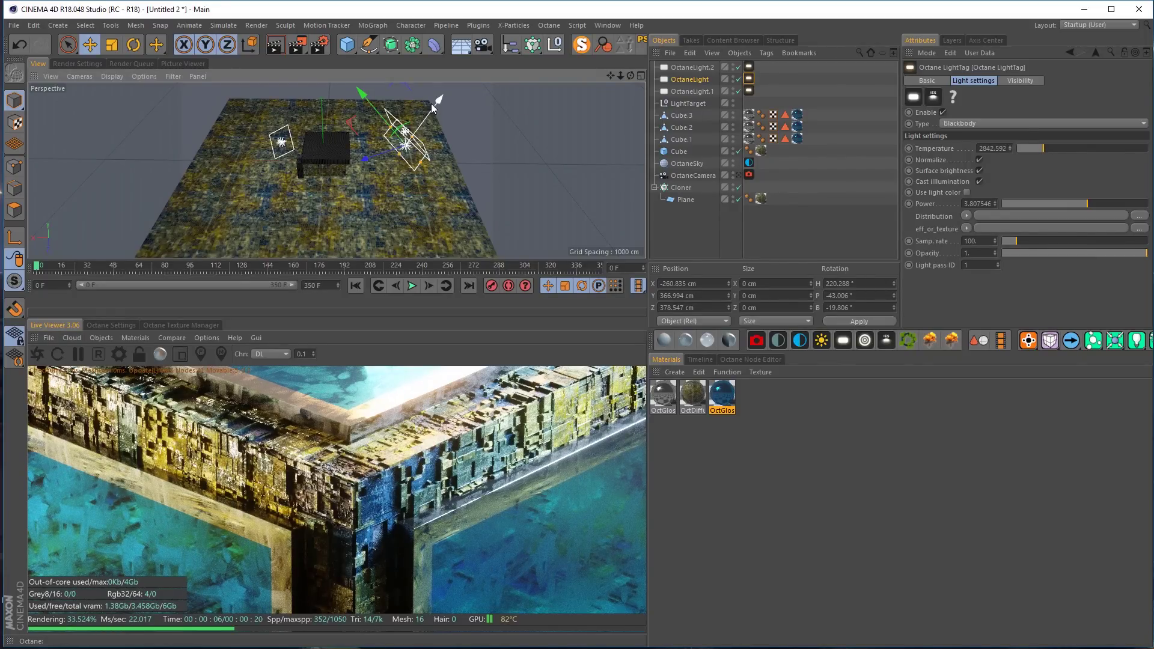
Lighten the blue glossy material's specular colour by setting its saturation to 35%
left_click(797, 114)
left_click(950, 206)
left_click(951, 219)
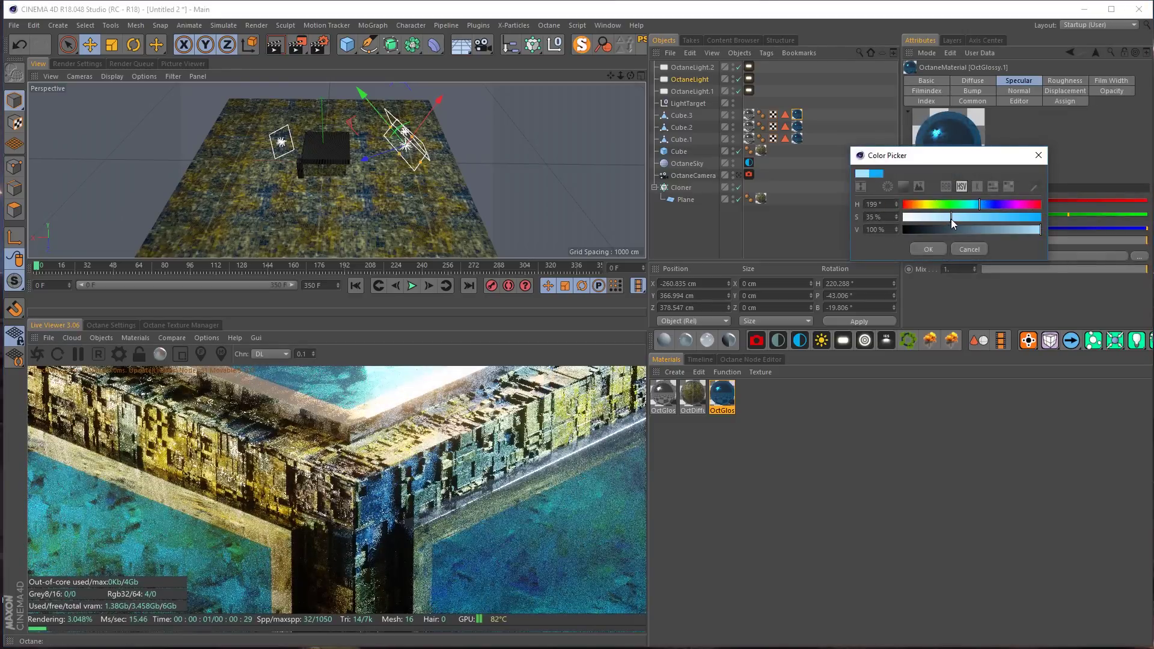
left_click(936, 250)
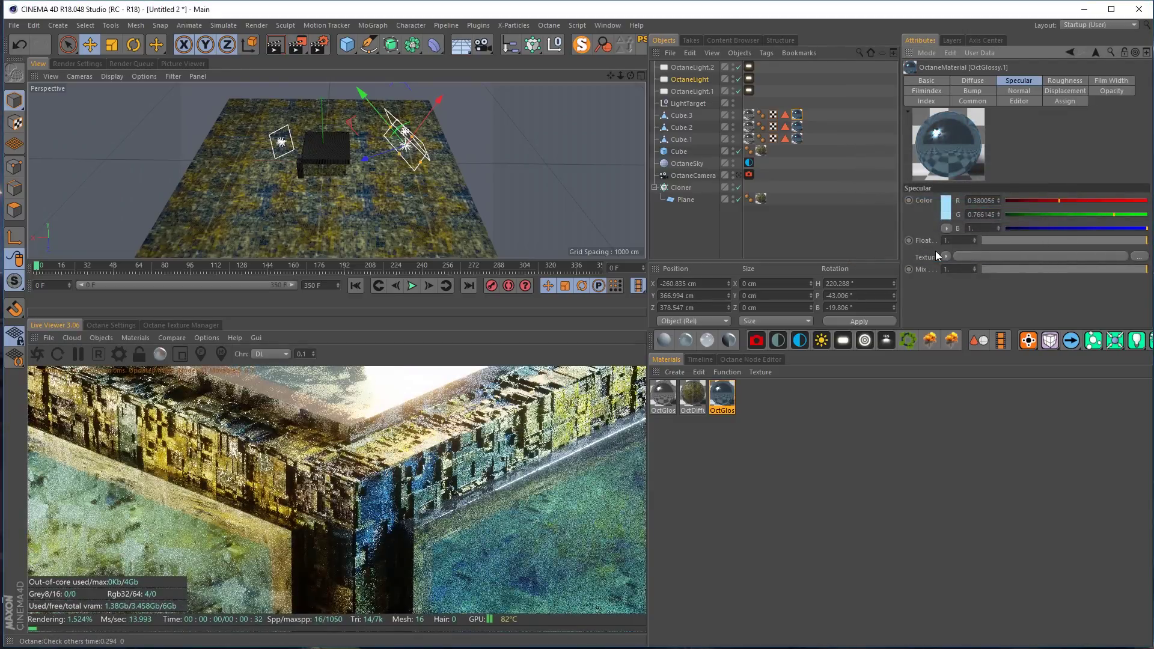
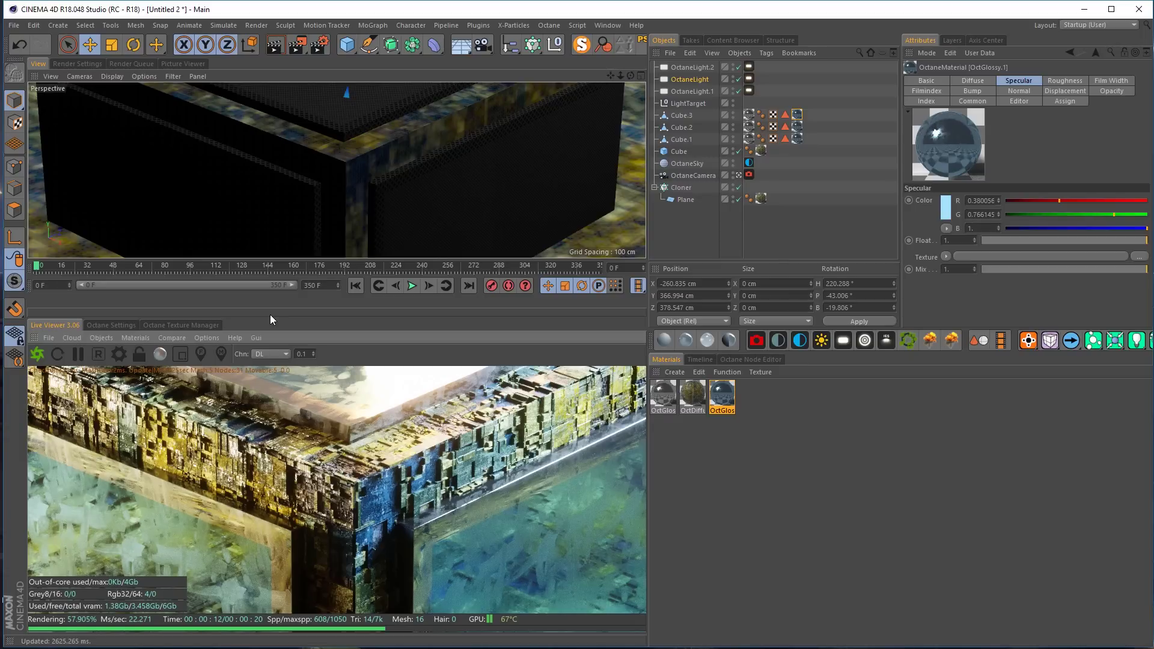
Enable perspective correction in the Octane camera's Thinlens settings and enlarge the Live Viewer
left_click(753, 178)
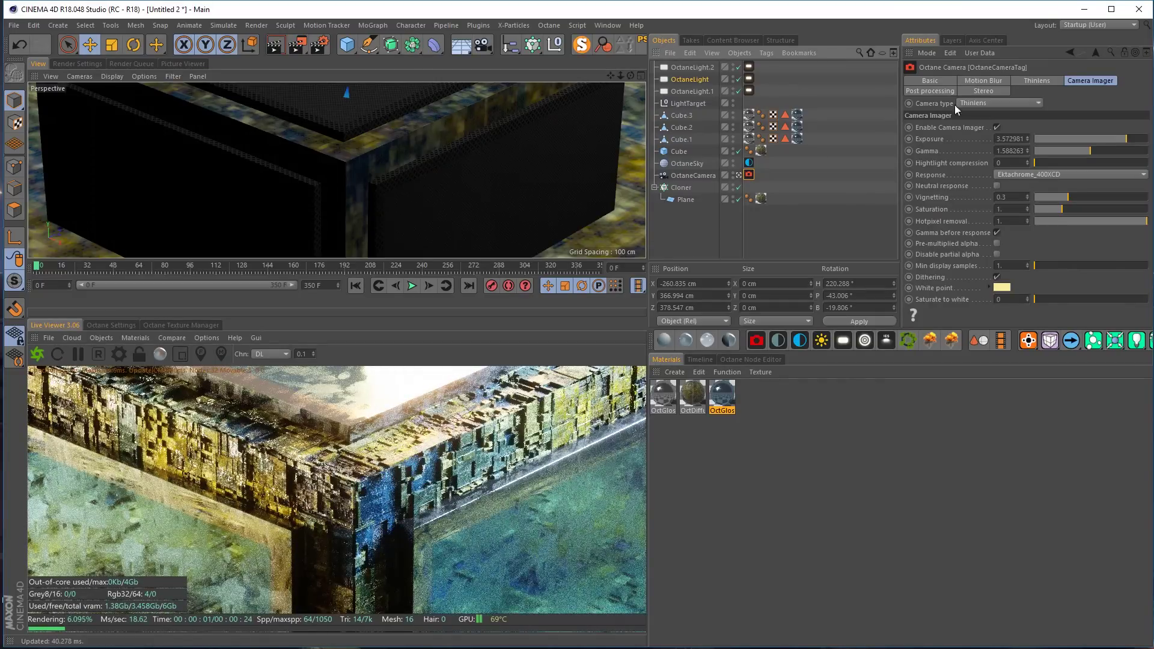
left_click(1075, 81)
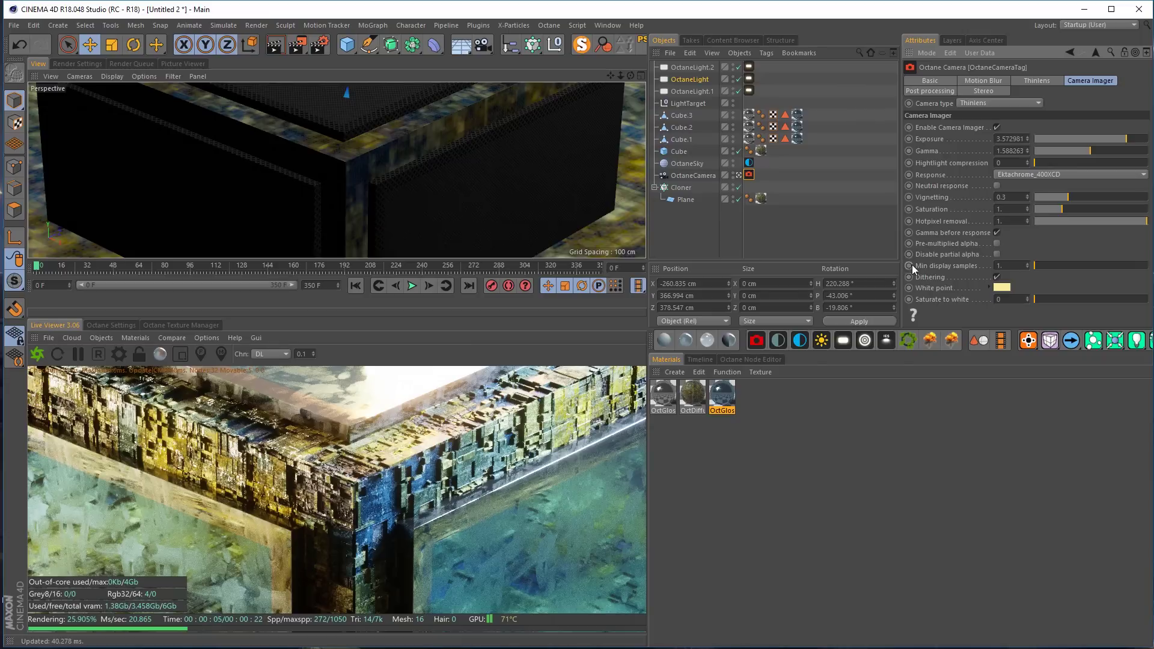
left_click(1035, 80)
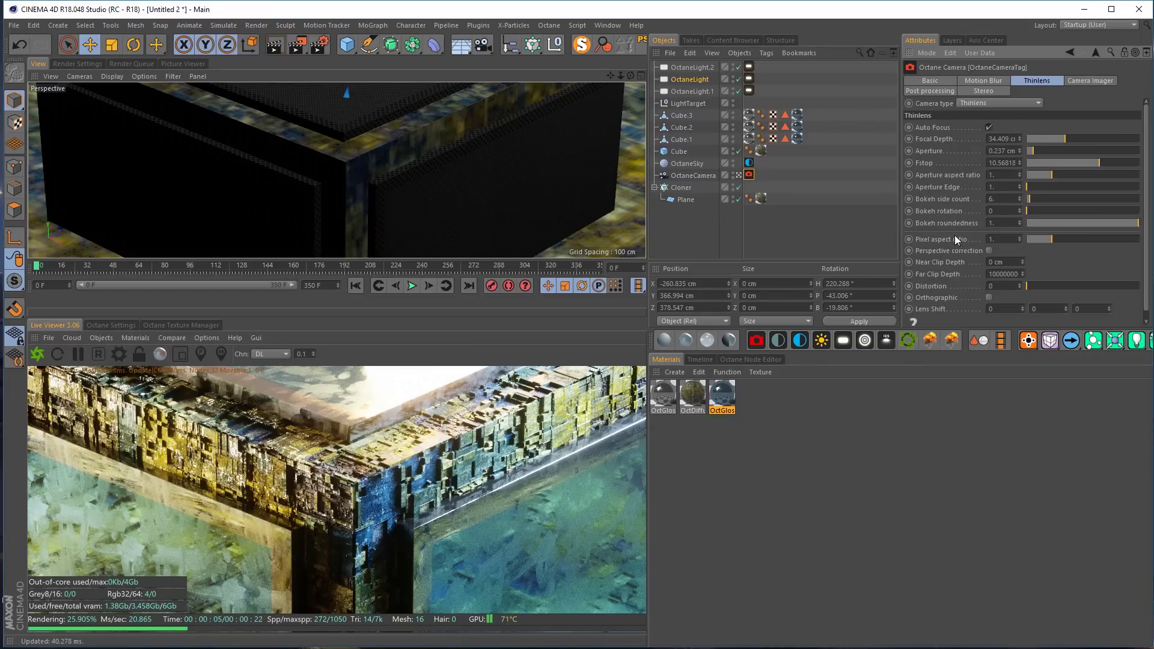
left_click(990, 250)
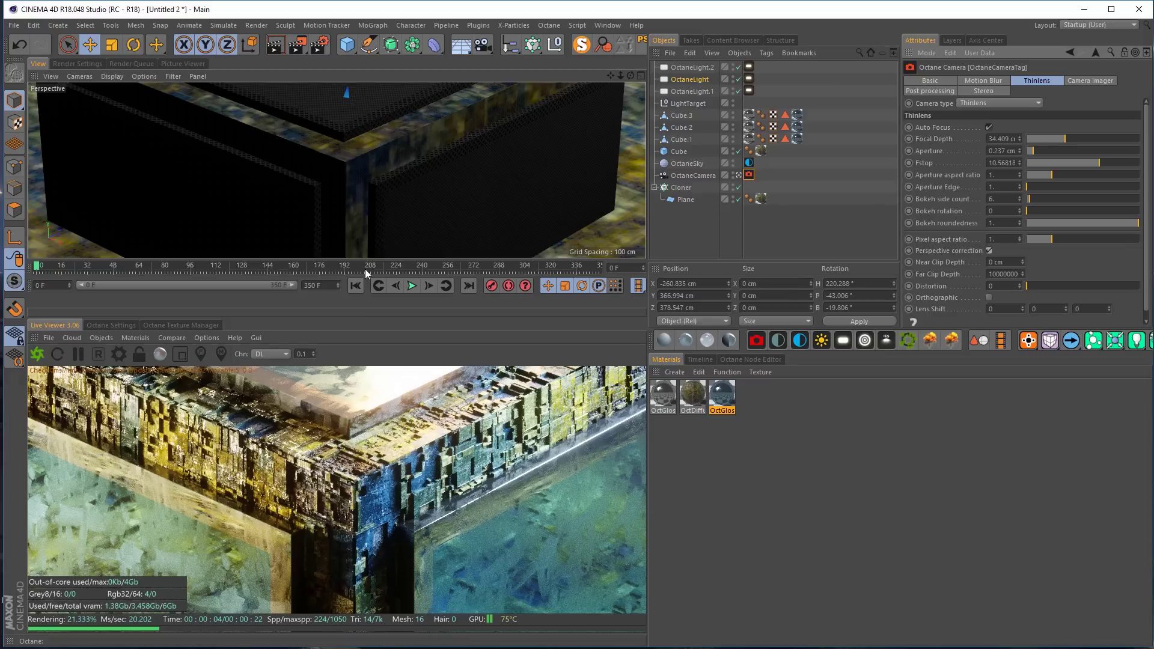
left_click_drag(377, 259, 388, 181)
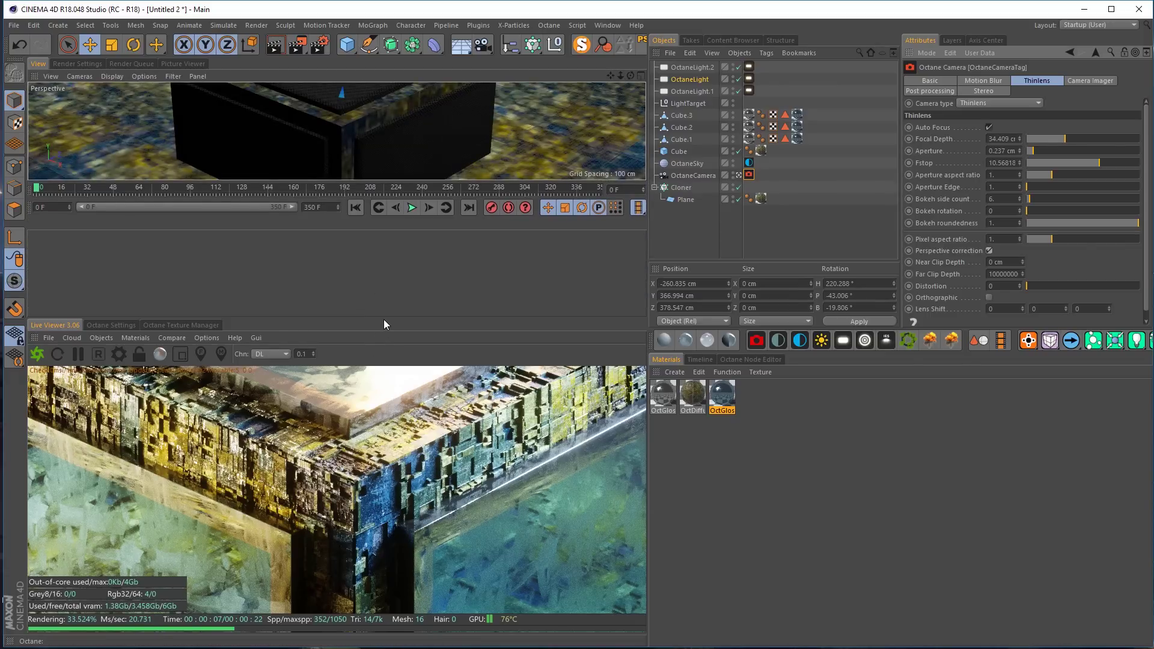
left_click_drag(384, 318, 393, 209)
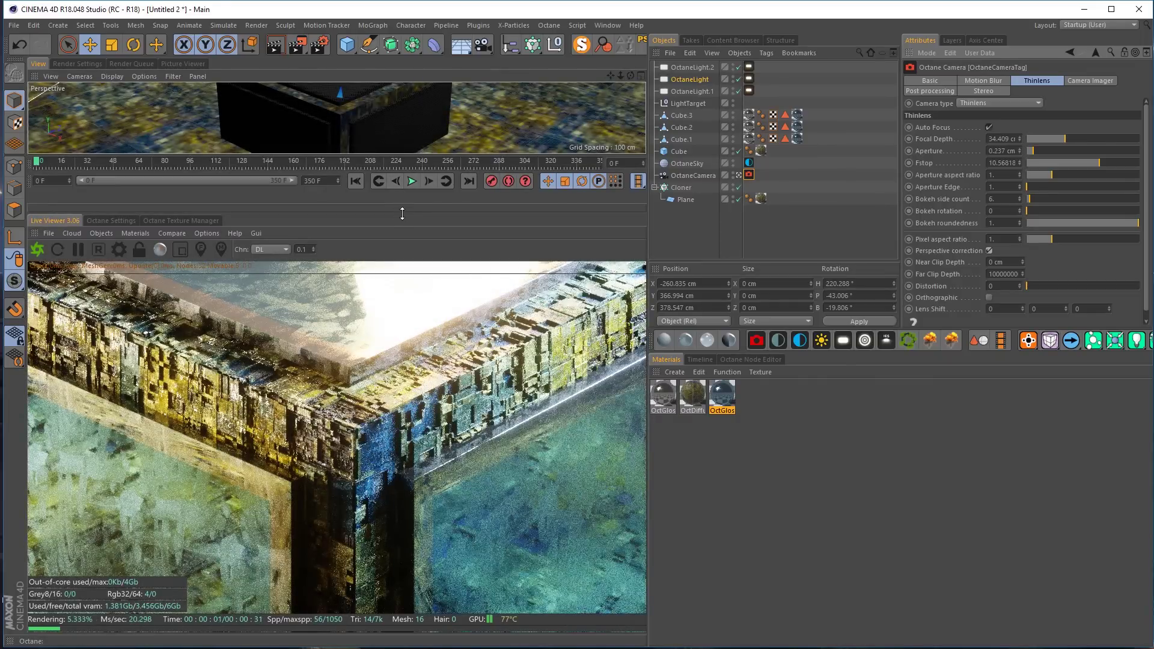
left_click_drag(400, 211, 401, 234)
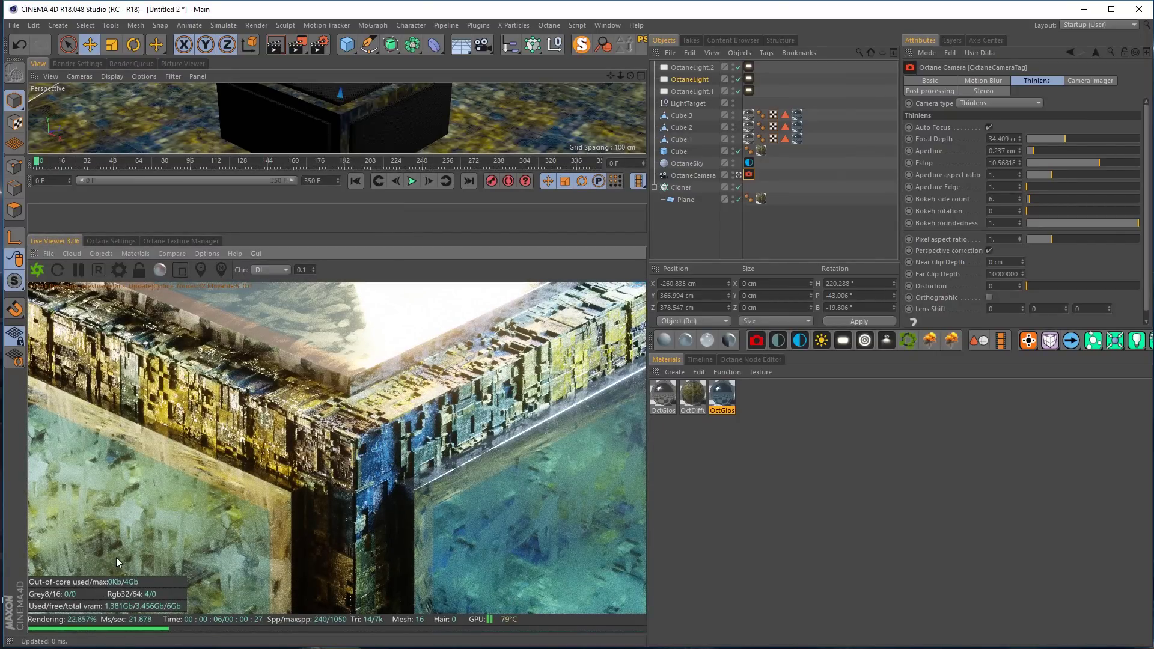
Adjust the Fingerprints image texture's power to about 0.067
mouse_move(116, 558)
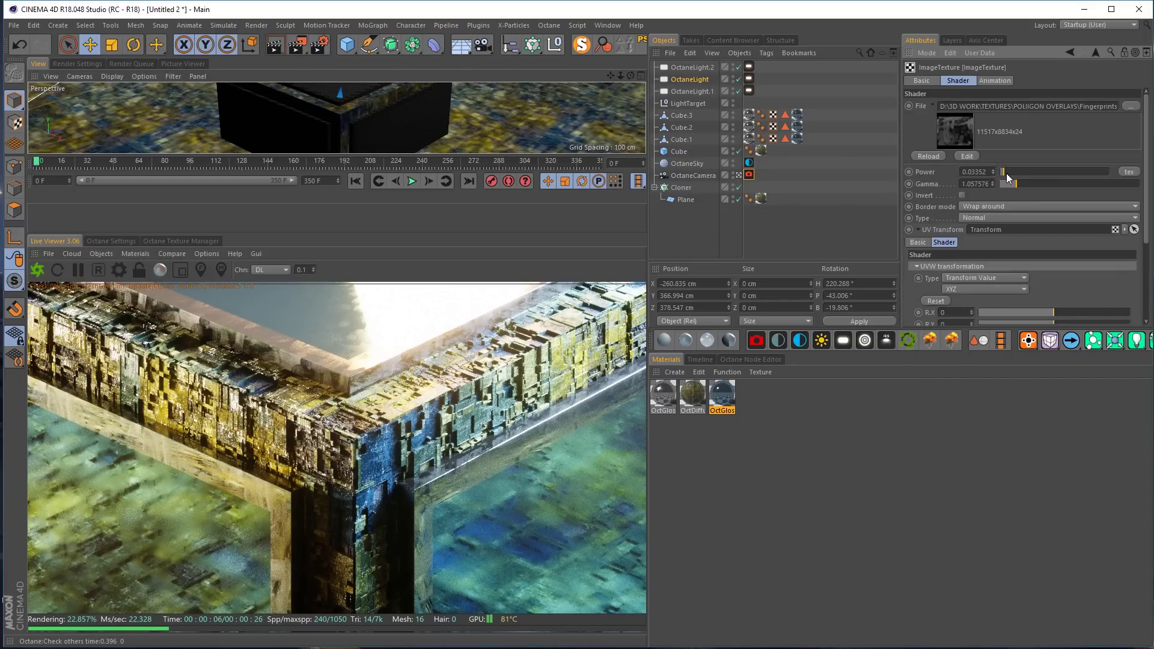
left_click_drag(1008, 173, 1058, 180)
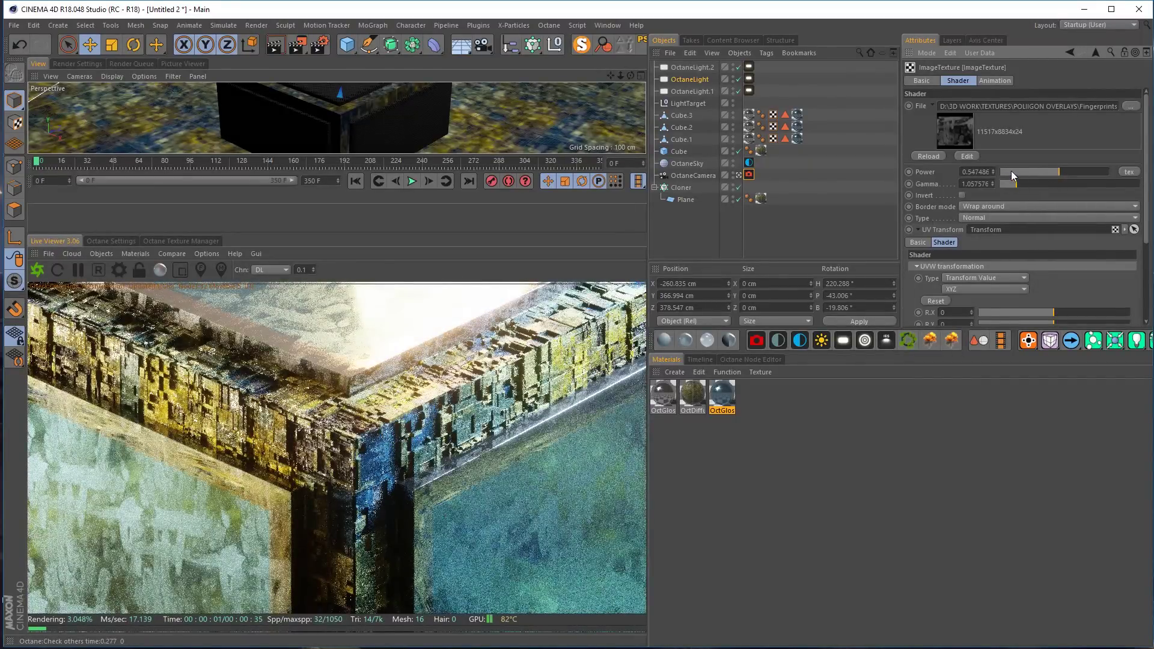
left_click(1011, 172)
left_click_drag(1010, 170, 1008, 170)
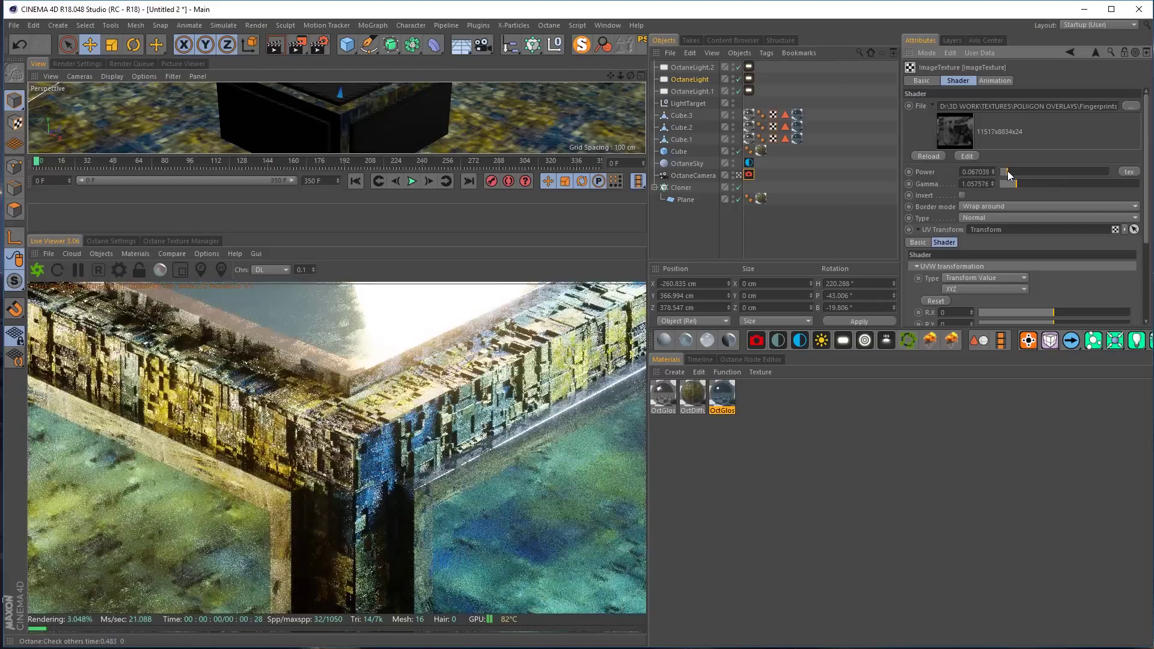